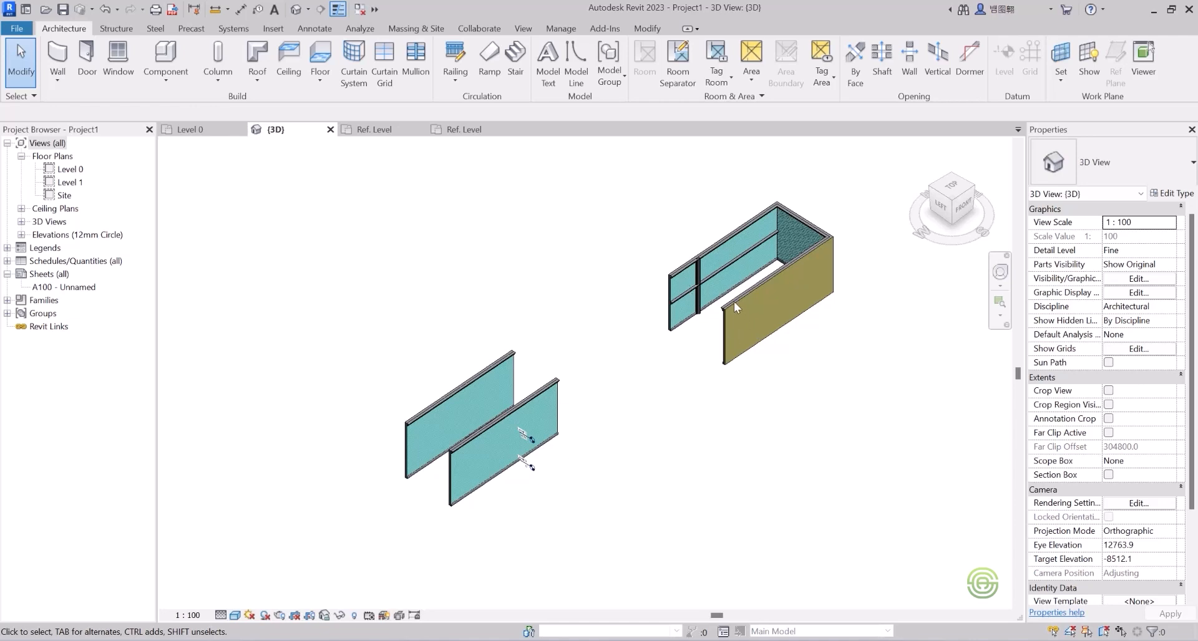
- Examine the horizontal and vertical sweeps on the long teal wall of the U-shaped wall group in 3D
{"action": "scroll", "coordinate": [733, 301], "scroll_direction": "up", "scroll_amount": 8}
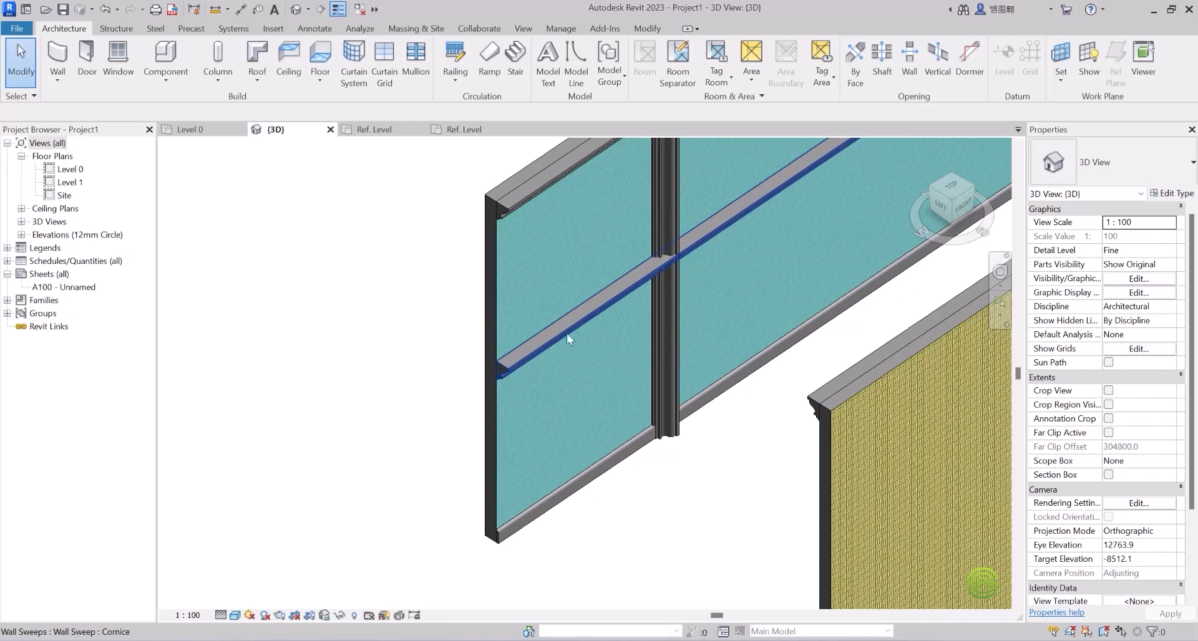
{"action": "left_click", "coordinate": [604, 476]}
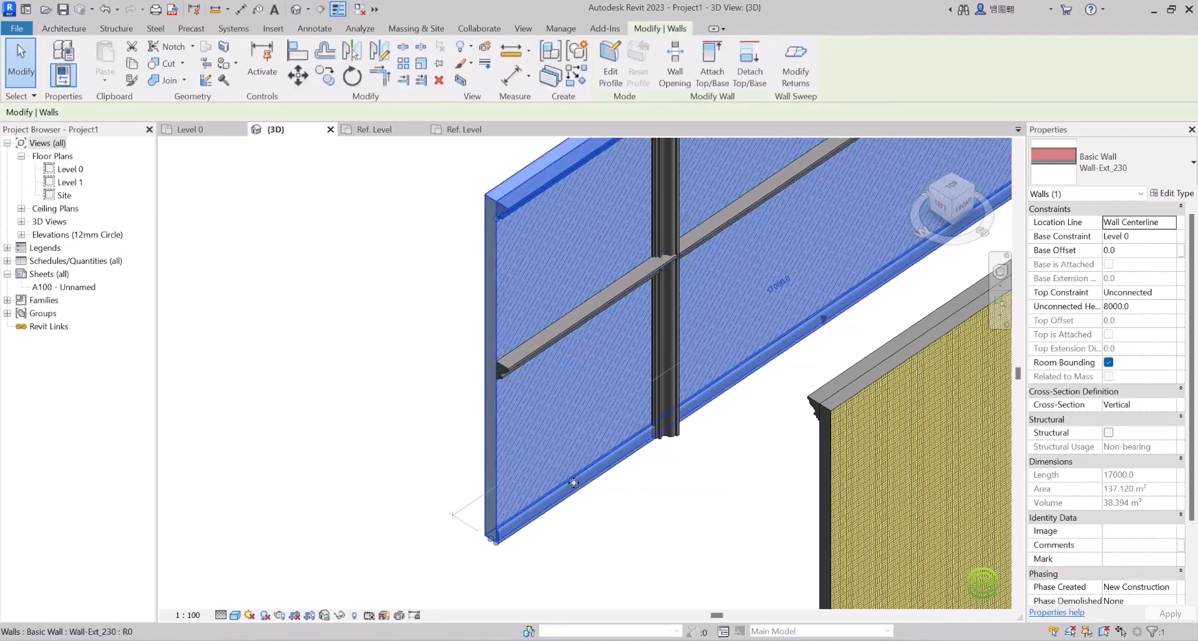
{"action": "left_click", "coordinate": [386, 474]}
{"action": "middle_click_drag", "start_coordinate": [499, 428], "coordinate": [527, 428], "text": "shift"}
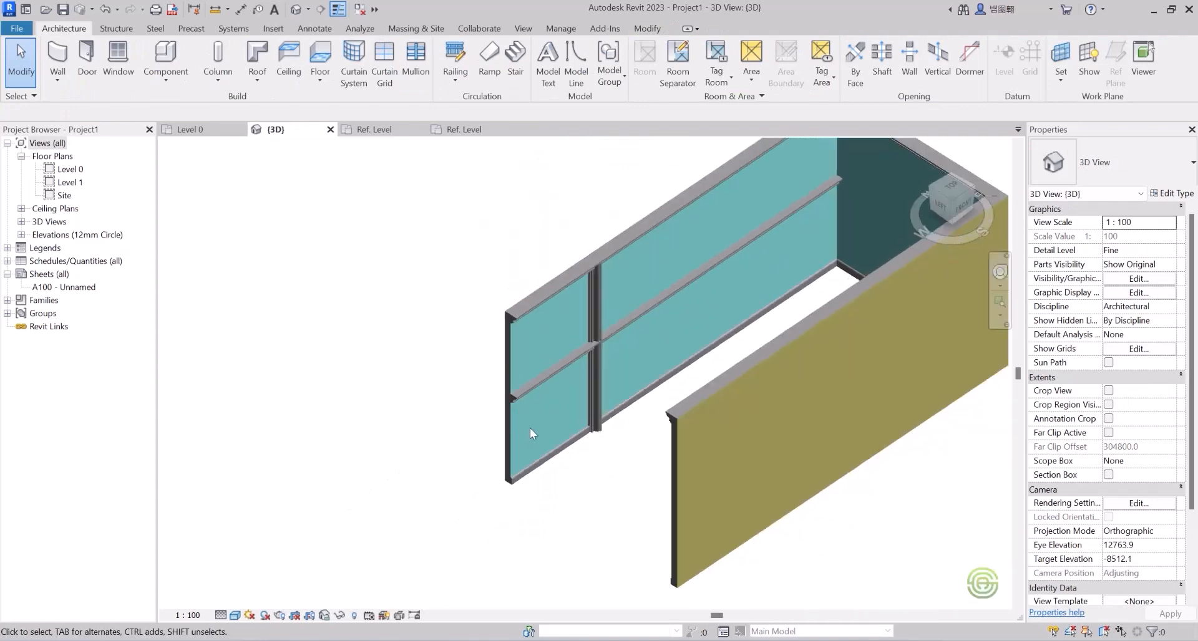
{"action": "scroll", "coordinate": [579, 430], "scroll_direction": "down", "scroll_amount": 2}
{"action": "scroll", "coordinate": [555, 444], "scroll_direction": "up", "scroll_amount": 4}
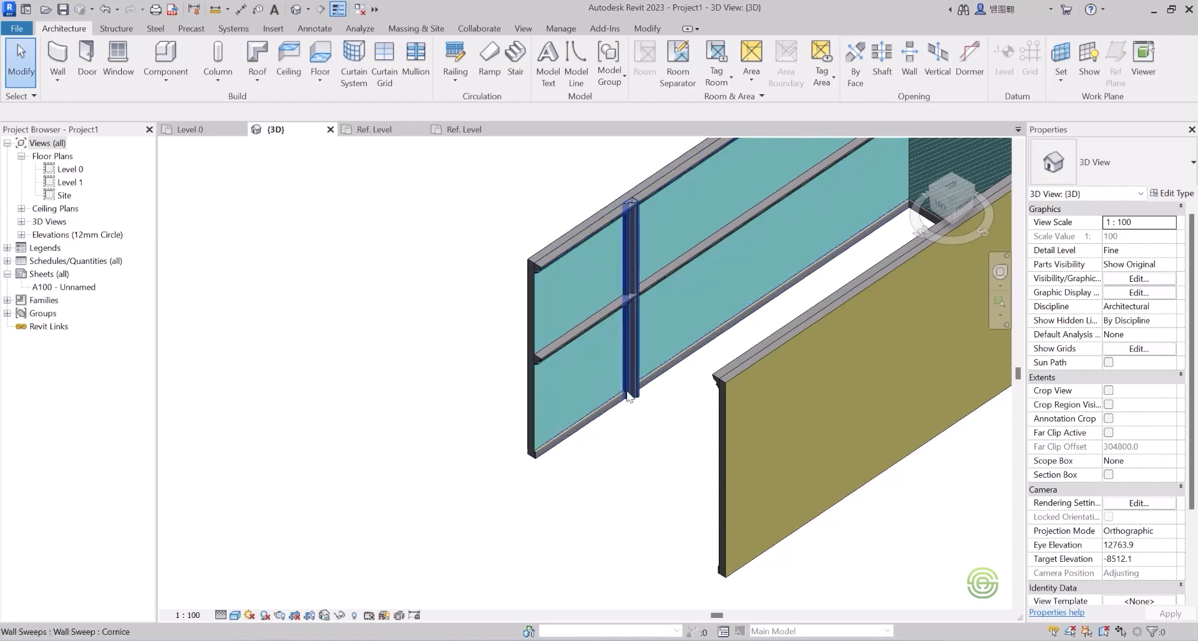
{"action": "scroll", "coordinate": [624, 379], "scroll_direction": "down", "scroll_amount": 2}
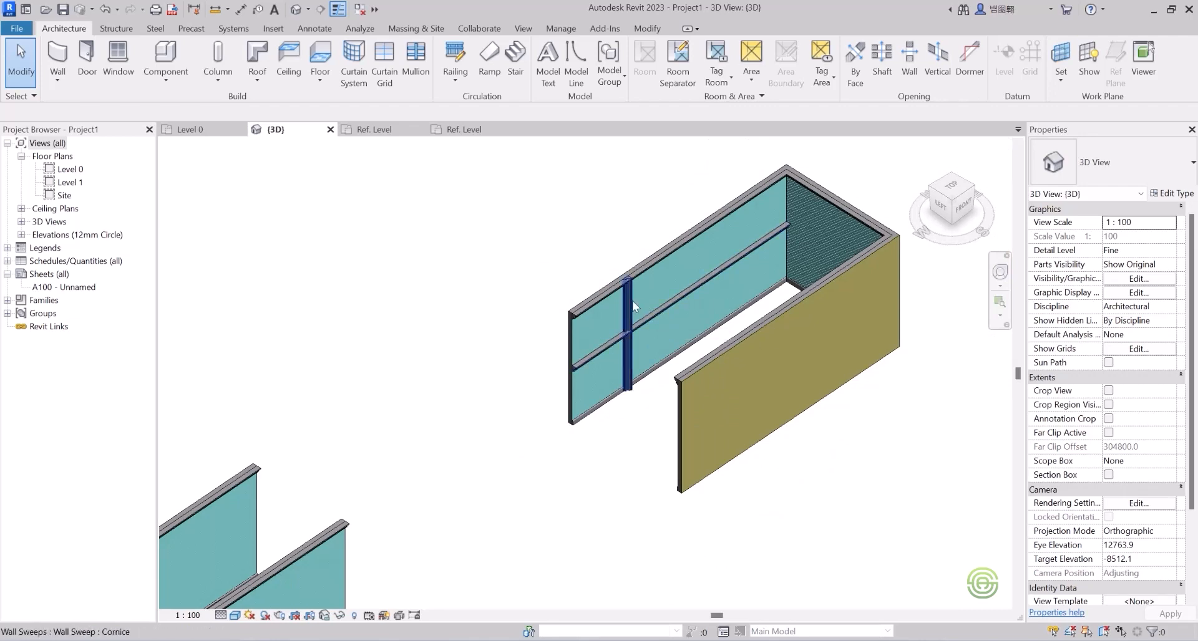
{"action": "scroll", "coordinate": [631, 301], "scroll_direction": "down", "scroll_amount": 3}
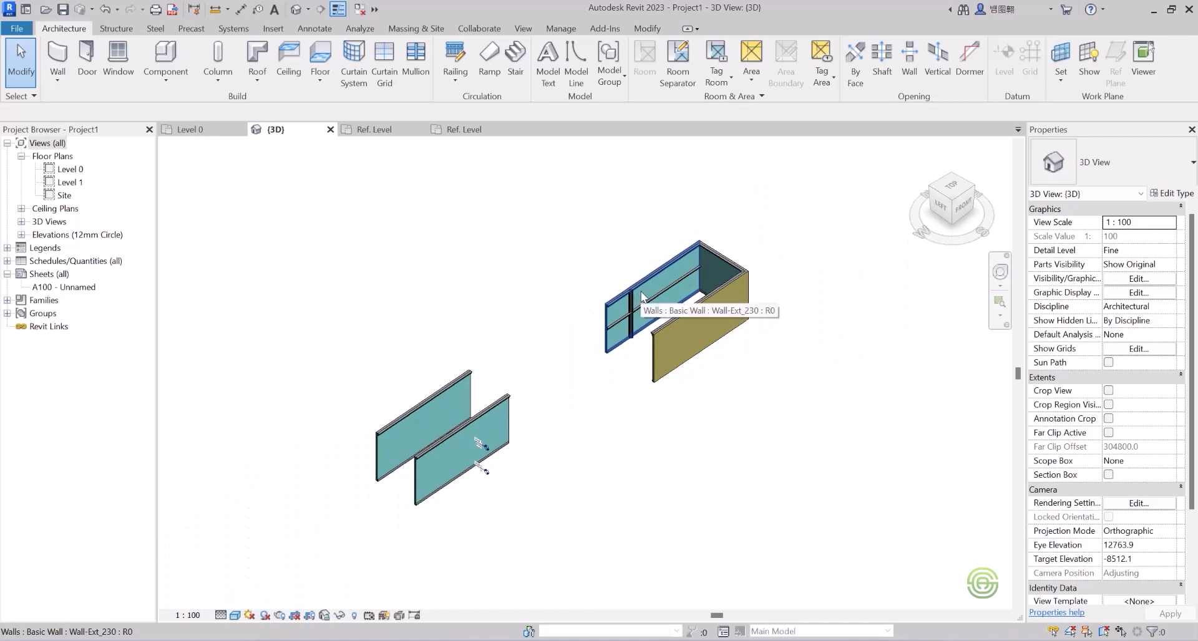
- Open the layer structure of the front separate teal wall's type, Wall-Ext_230, with the section preview displayed
{"action": "left_click", "coordinate": [499, 406]}
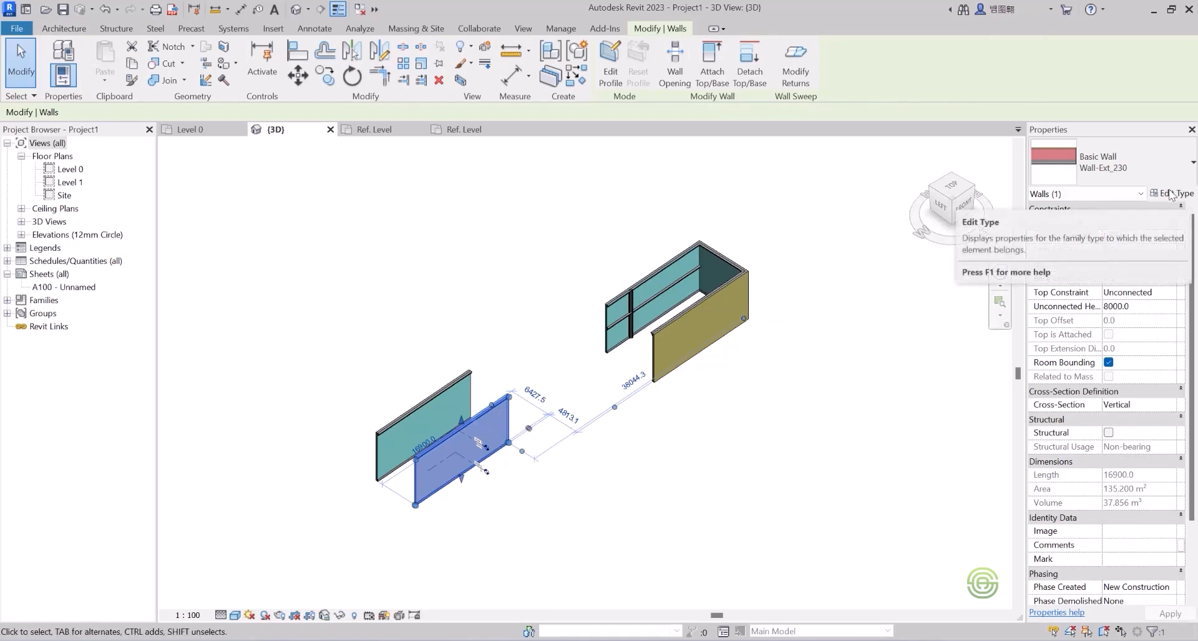
{"action": "left_click", "coordinate": [1171, 194]}
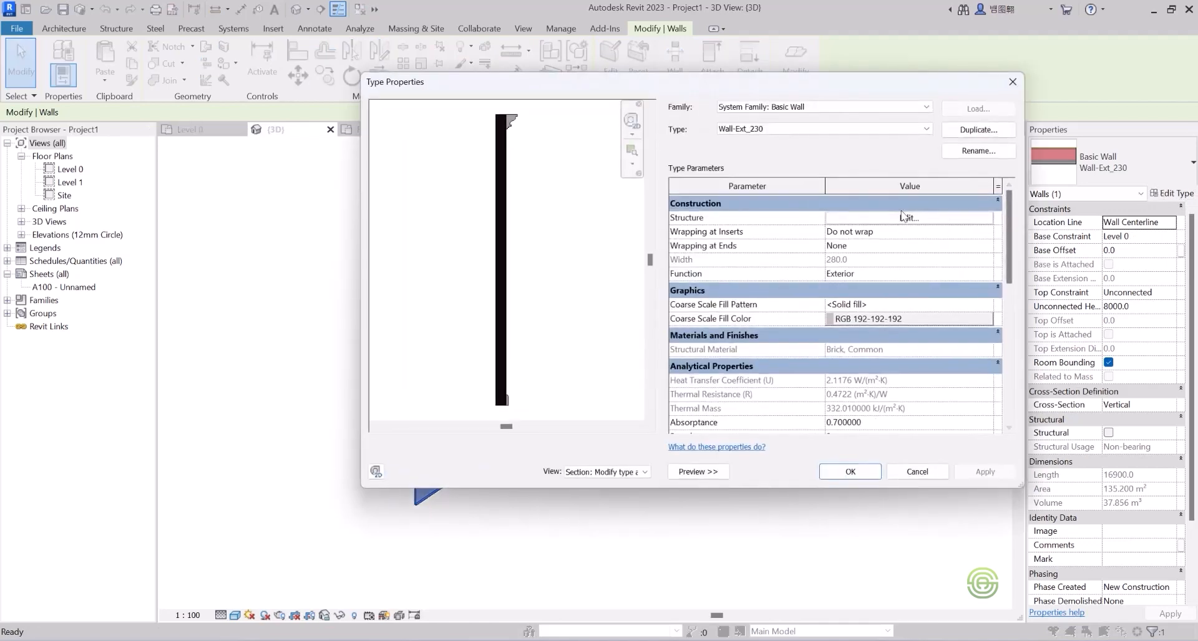
{"action": "left_click", "coordinate": [905, 217]}
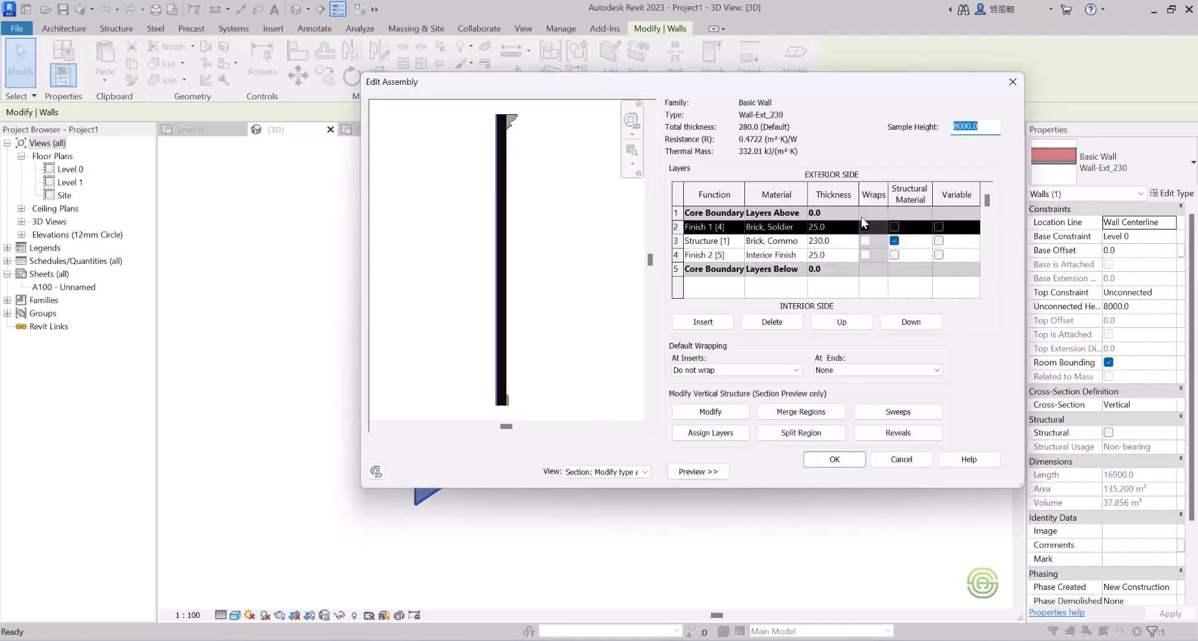
{"action": "left_click", "coordinate": [603, 472]}
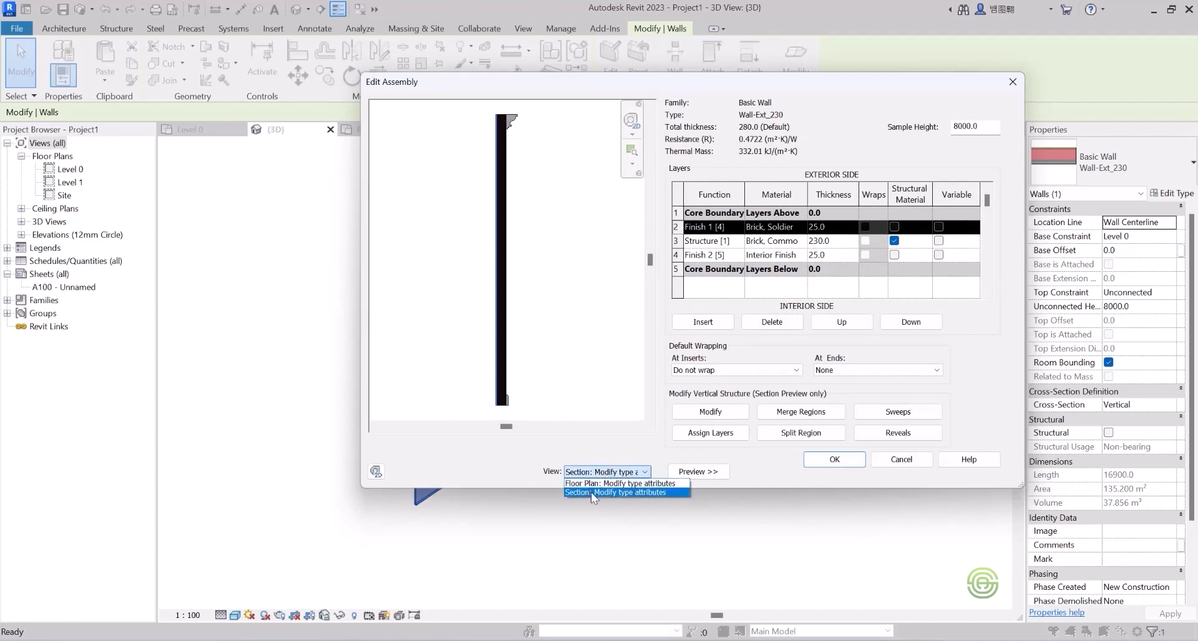
{"action": "left_click", "coordinate": [590, 492]}
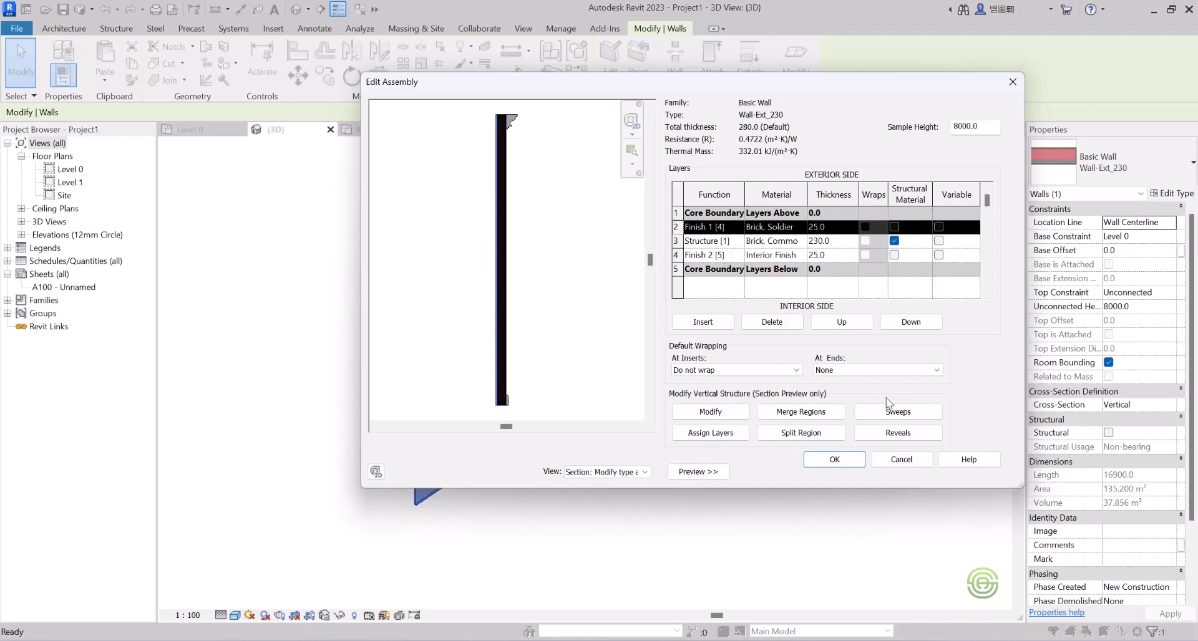
- Examine the wall's section preview, including its layers and the cornice sweep at the wall head
{"action": "left_click", "coordinate": [711, 413]}
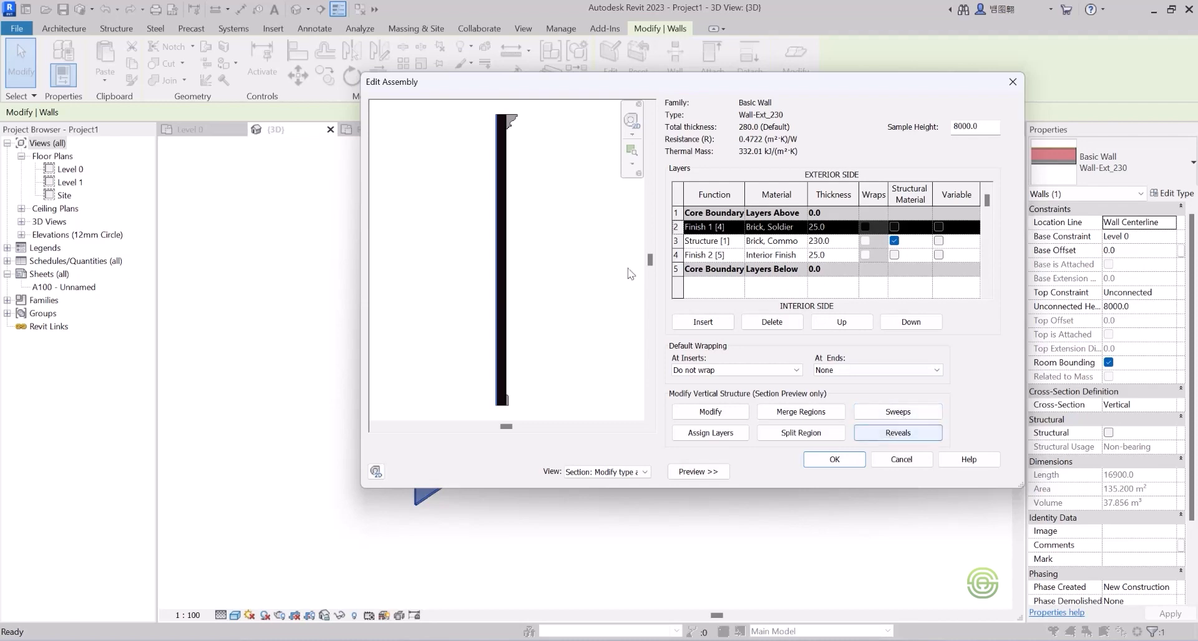
{"action": "scroll", "coordinate": [530, 125], "scroll_direction": "up", "scroll_amount": 5}
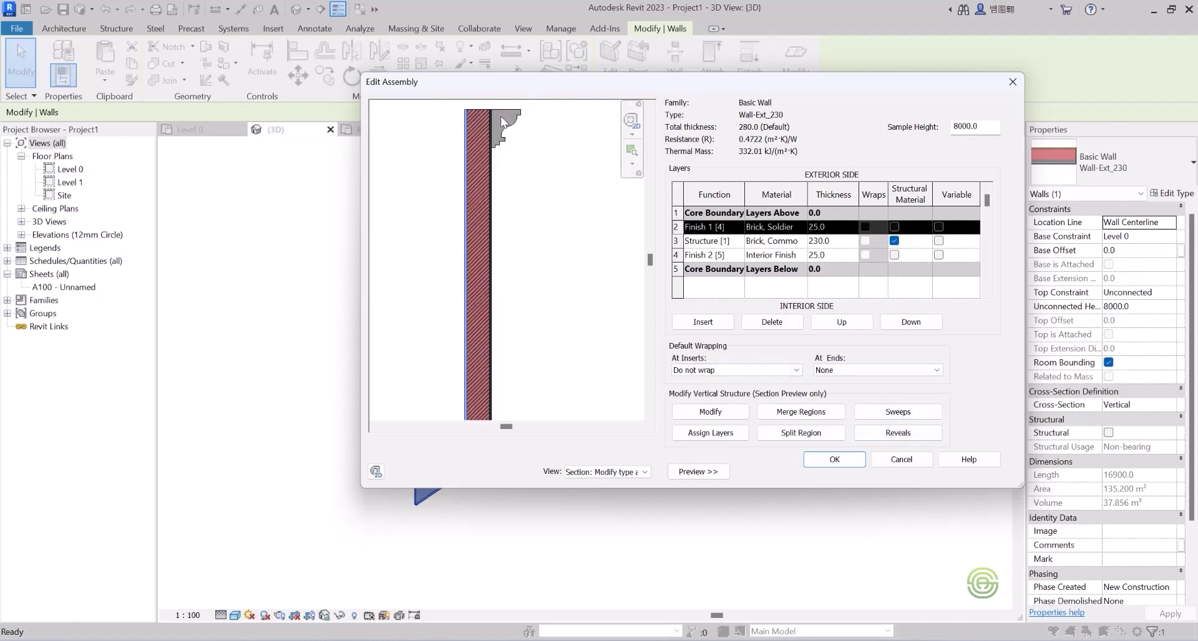
{"action": "scroll", "coordinate": [485, 308], "scroll_direction": "down", "scroll_amount": 2}
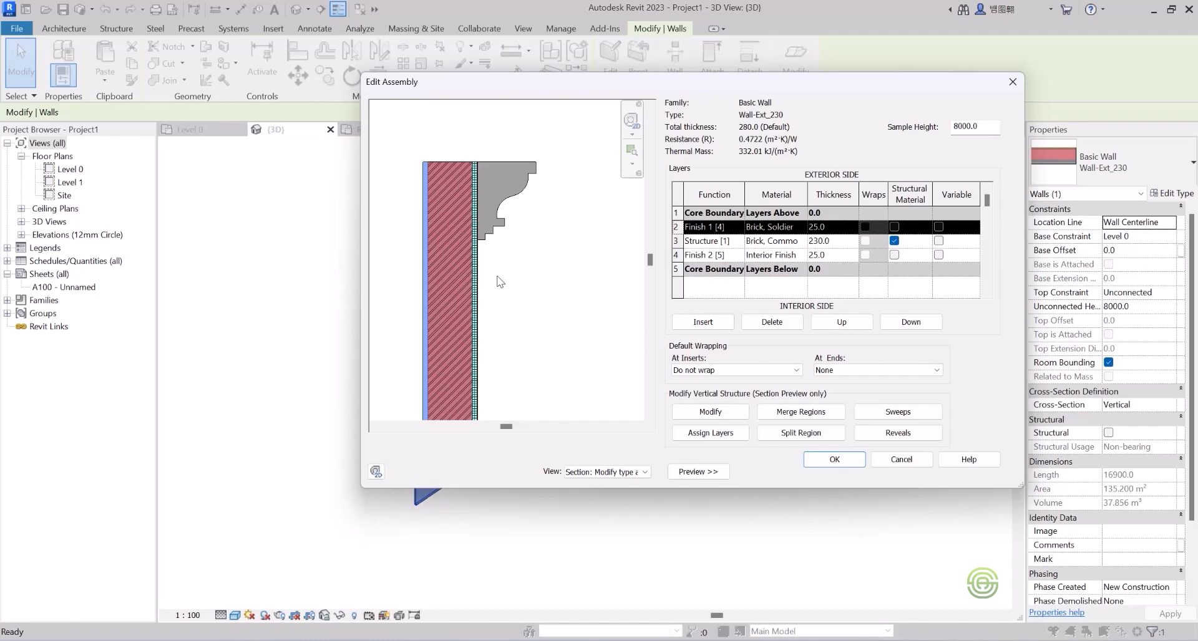
{"action": "scroll", "coordinate": [511, 209], "scroll_direction": "down", "scroll_amount": 5}
{"action": "scroll", "coordinate": [521, 210], "scroll_direction": "down", "scroll_amount": 2}
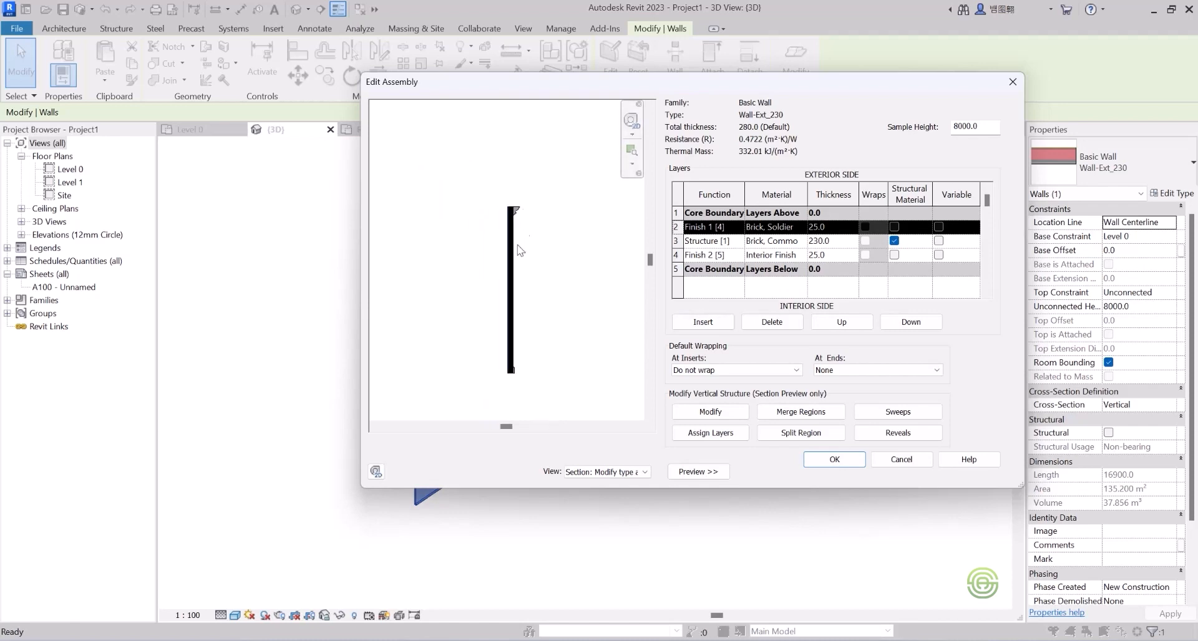
{"action": "scroll", "coordinate": [523, 292], "scroll_direction": "up", "scroll_amount": 2}
{"action": "scroll", "coordinate": [507, 213], "scroll_direction": "up", "scroll_amount": 3}
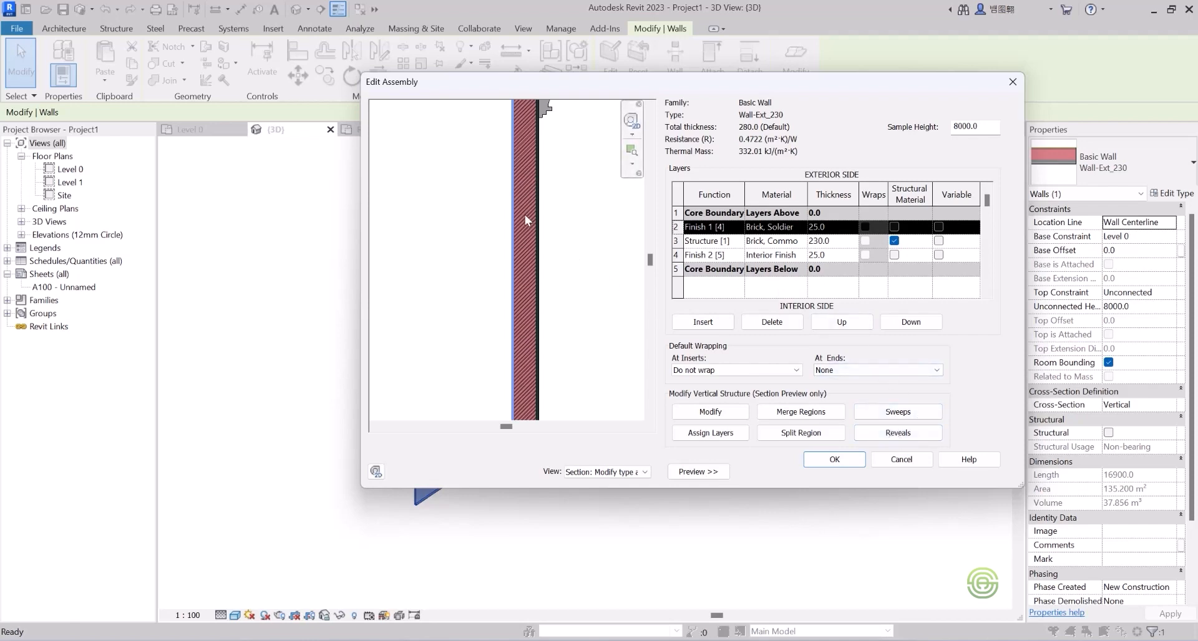
{"action": "scroll", "coordinate": [519, 207], "scroll_direction": "down", "scroll_amount": 2}
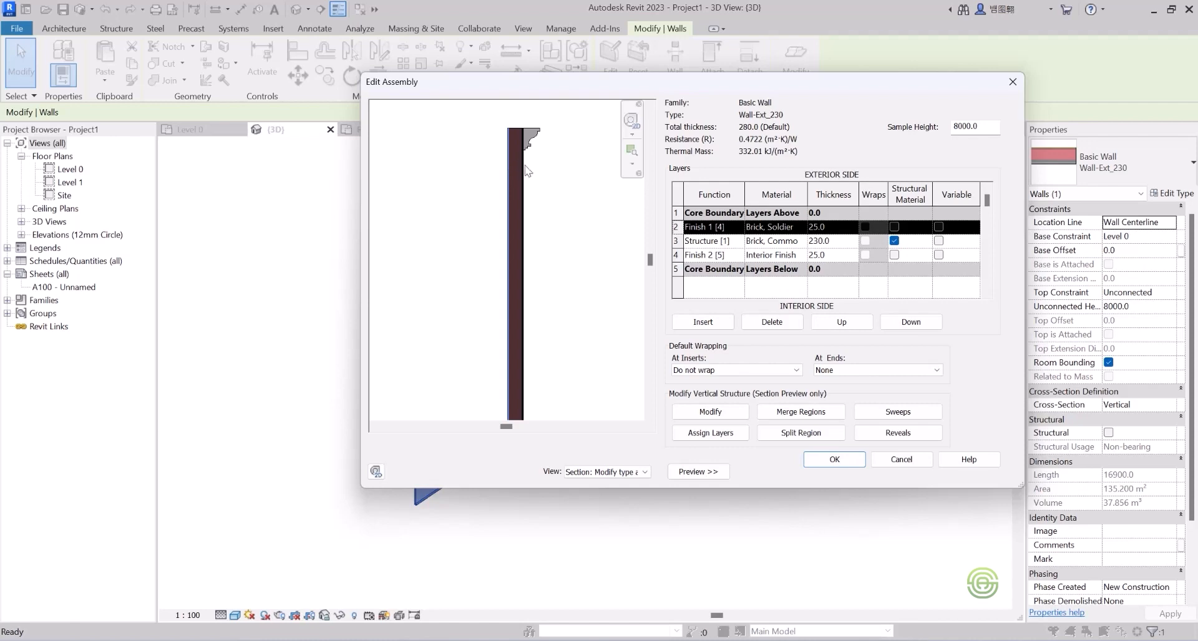
- Add a reveal with the Default profile on the wall's exterior side, measured from the base, and apply it
{"action": "left_click", "coordinate": [894, 434]}
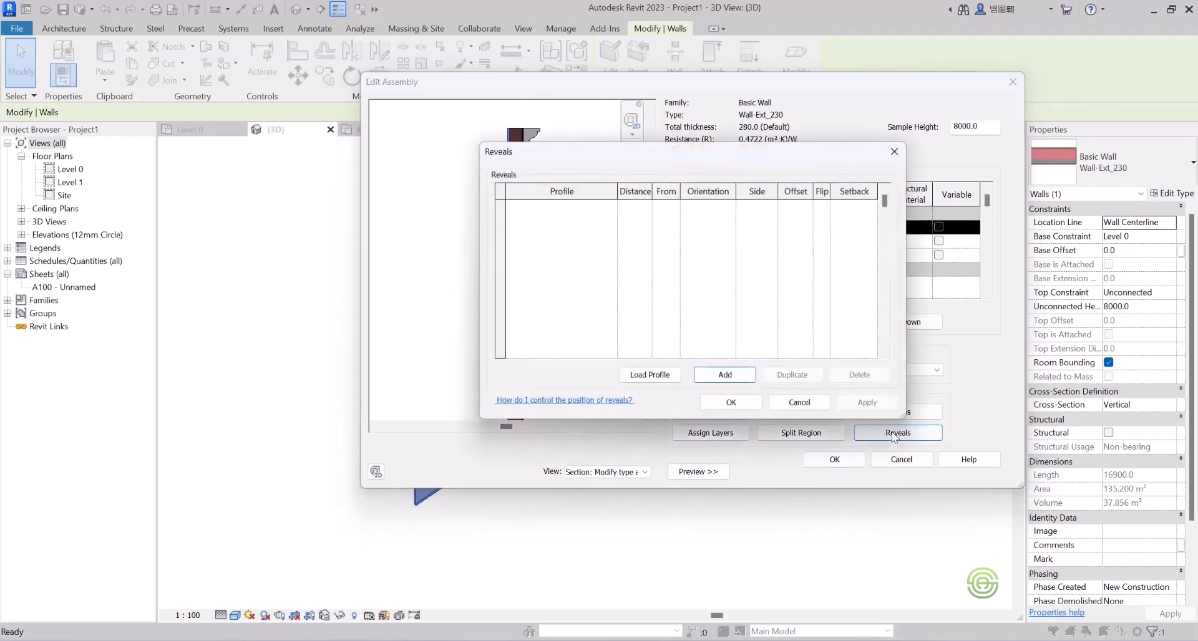
{"action": "left_click", "coordinate": [725, 375]}
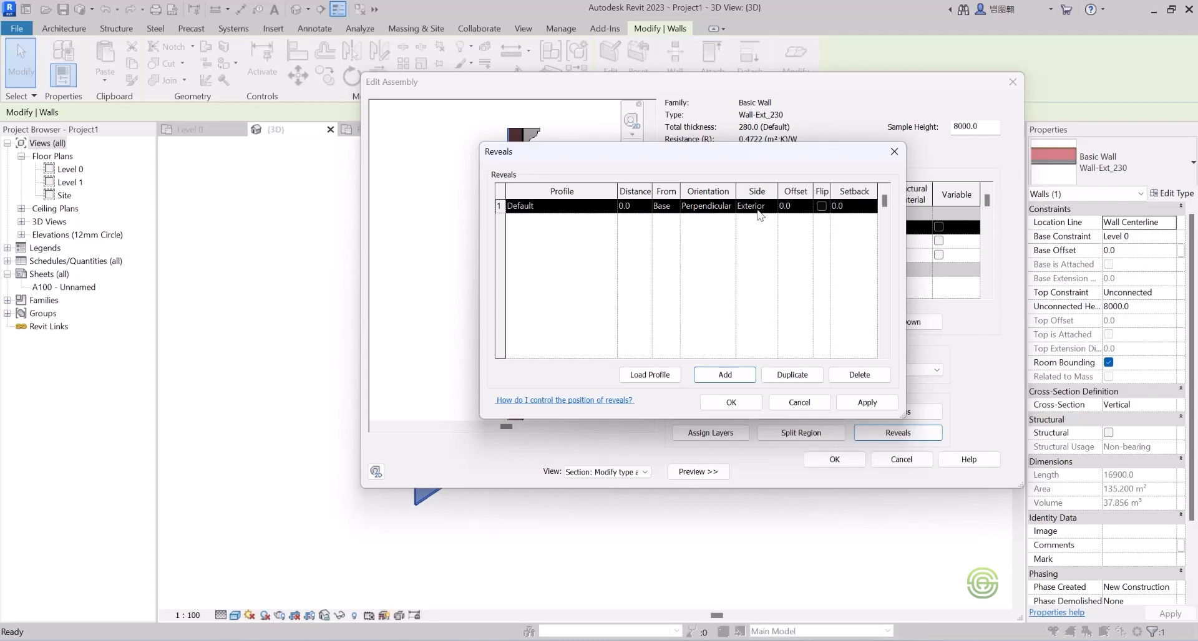
{"action": "left_click_drag", "start_coordinate": [658, 154], "coordinate": [808, 136]}
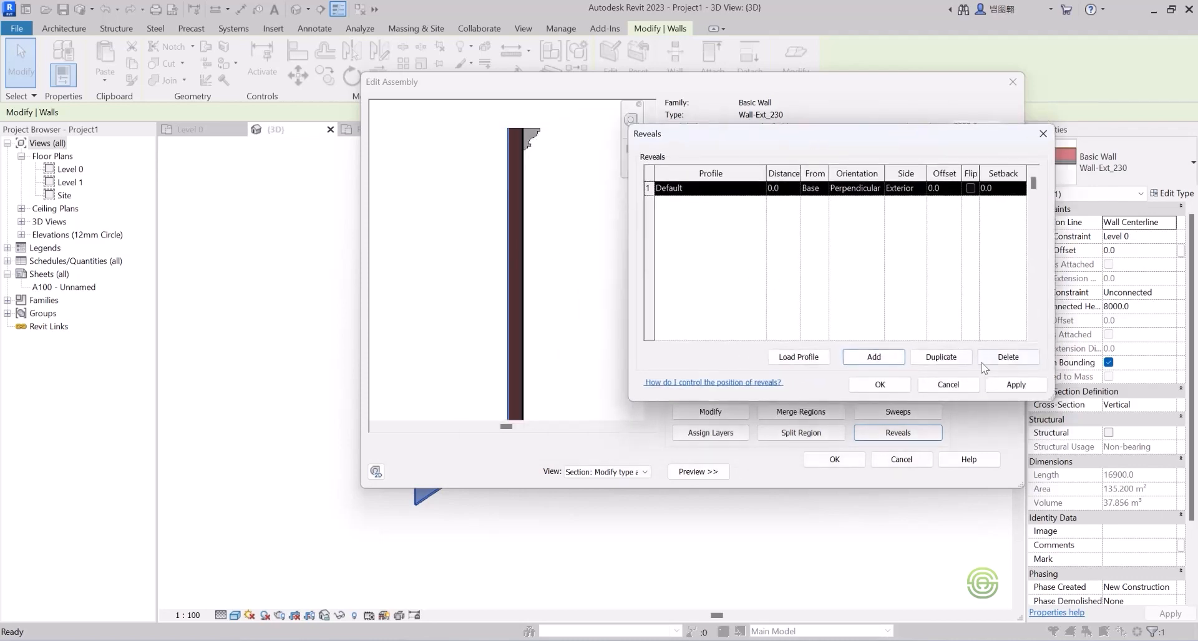
{"action": "left_click", "coordinate": [1000, 387]}
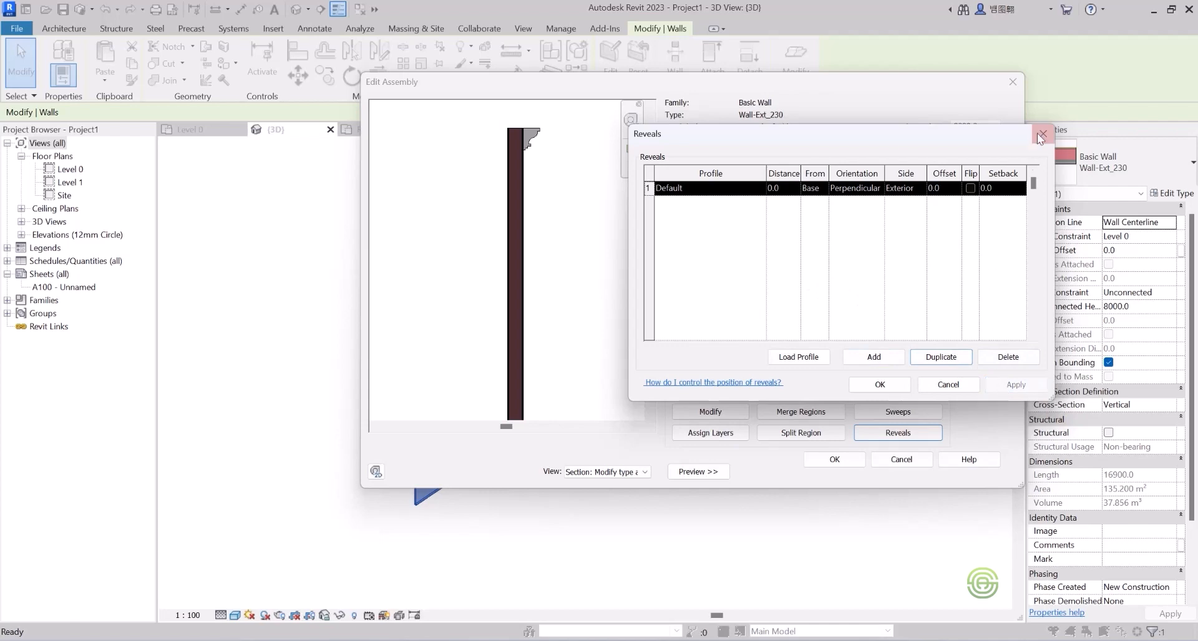
- Set the Default reveal's distance from the wall base to 500 and apply it
{"action": "scroll", "coordinate": [527, 318], "scroll_direction": "down", "scroll_amount": 5}
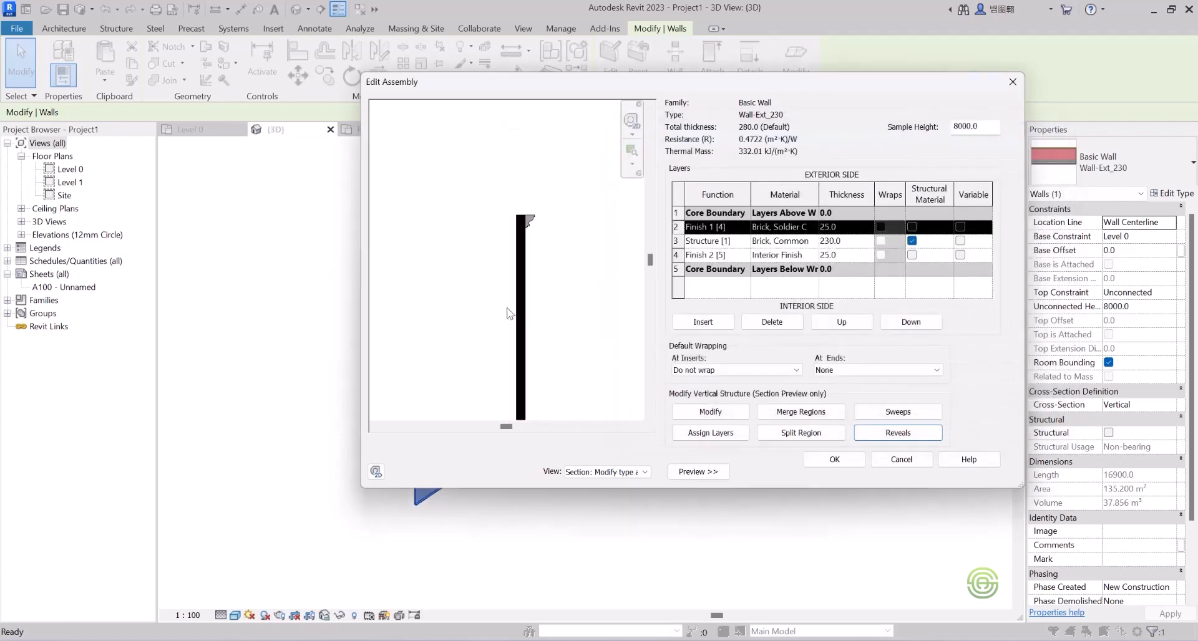
{"action": "scroll", "coordinate": [499, 377], "scroll_direction": "up", "scroll_amount": 4}
{"action": "scroll", "coordinate": [509, 405], "scroll_direction": "up", "scroll_amount": 4}
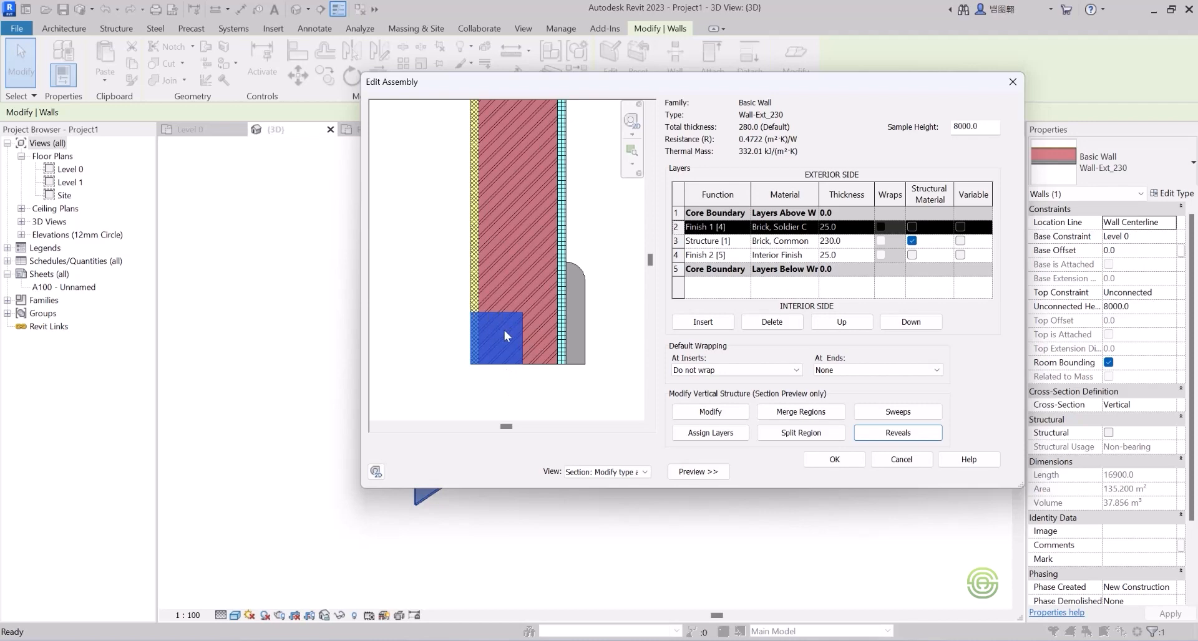
{"action": "left_click", "coordinate": [892, 434]}
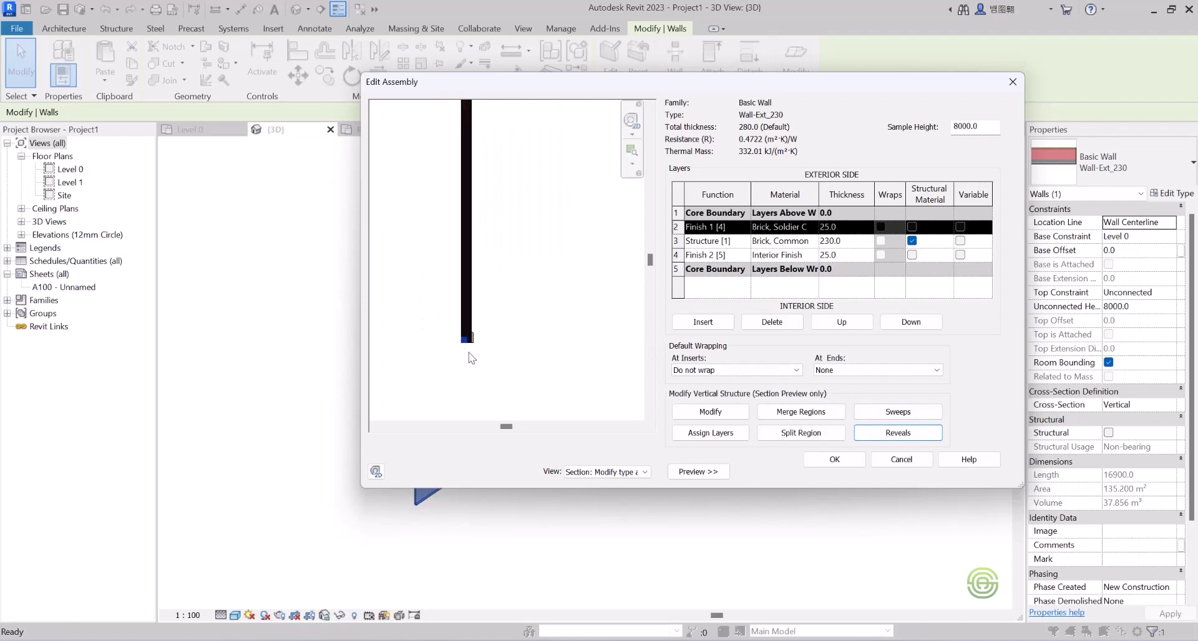
{"action": "scroll", "coordinate": [450, 267], "scroll_direction": "up", "scroll_amount": 2}
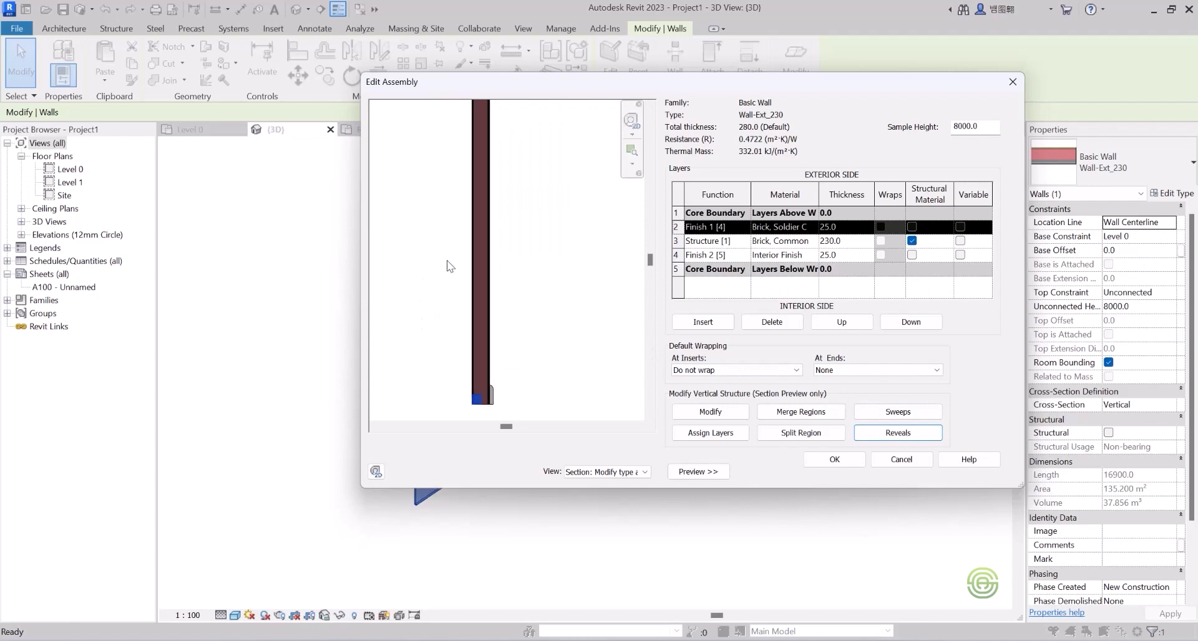
{"action": "left_click", "coordinate": [901, 434]}
{"action": "left_click", "coordinate": [783, 188]}
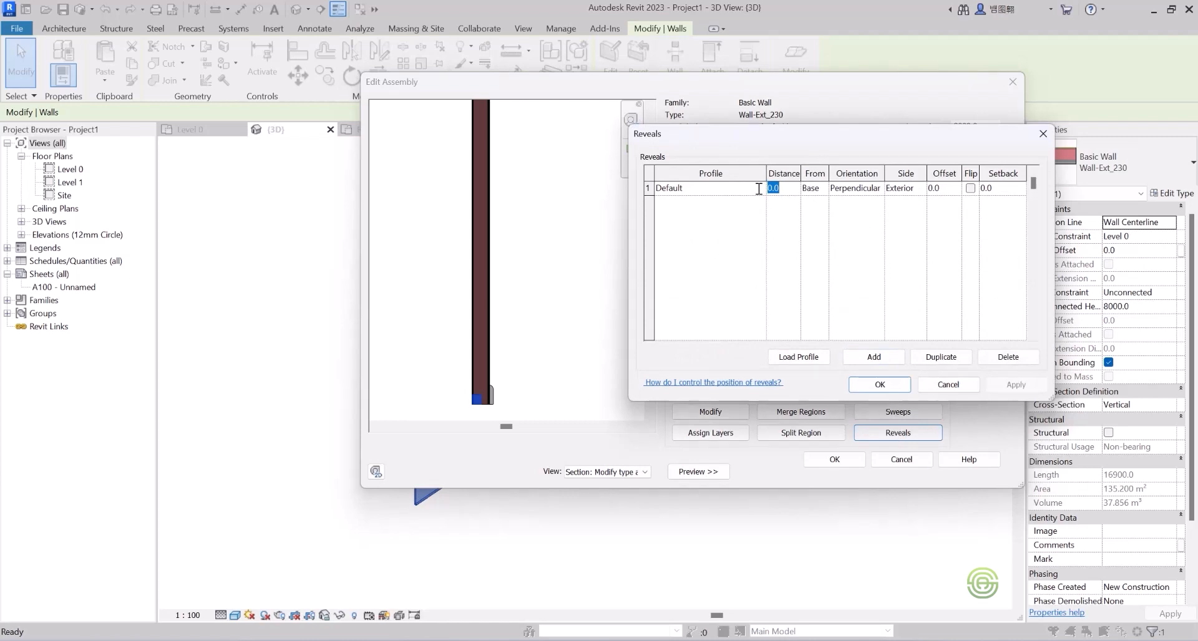
{"action": "type", "text": "500"}
{"action": "key", "text": "Tab"}
{"action": "left_click", "coordinate": [1015, 383]}
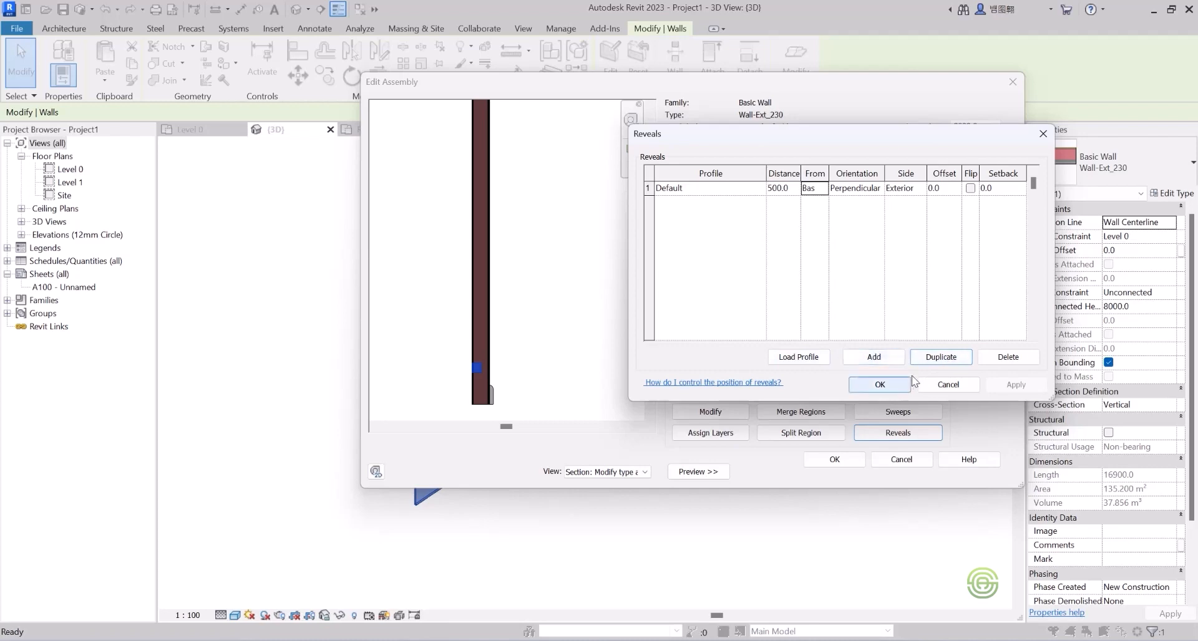
{"action": "left_click", "coordinate": [1042, 134]}
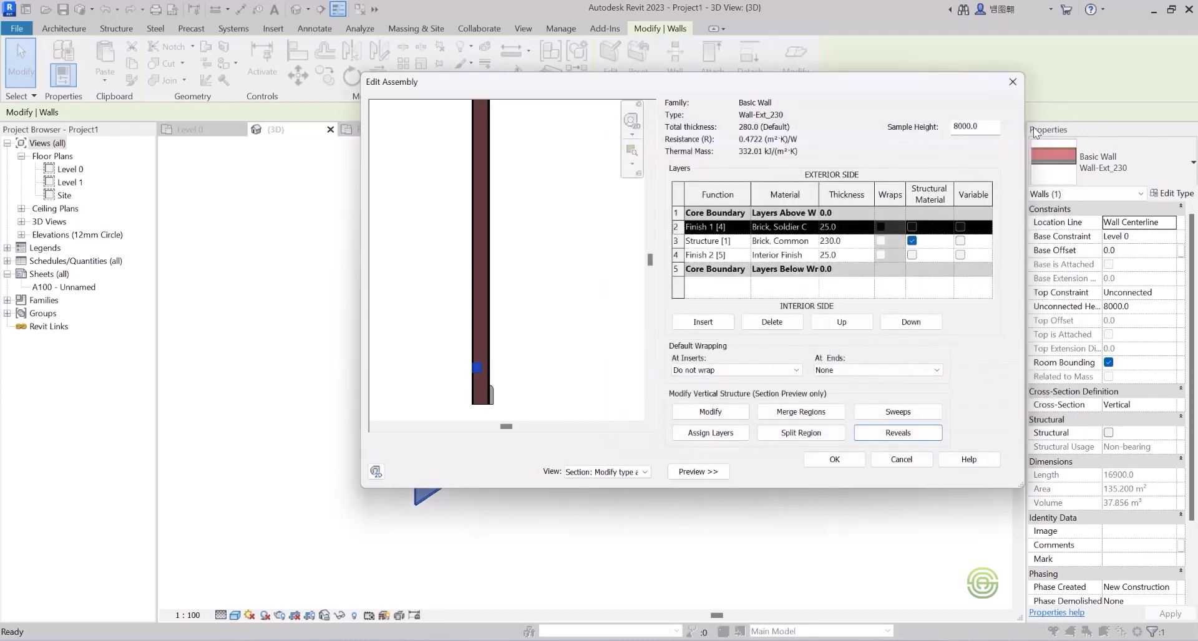
- Leave the wall's structure and type settings without accepting the edits, and deselect the wall
{"action": "left_click", "coordinate": [1012, 82]}
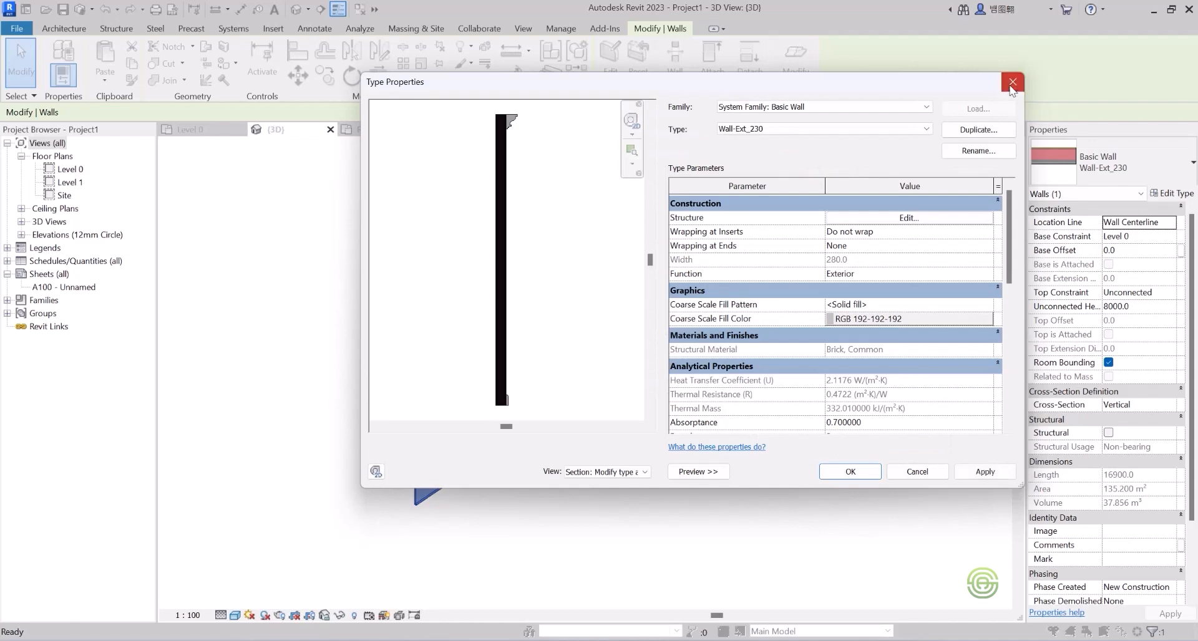
{"action": "left_click", "coordinate": [1012, 81]}
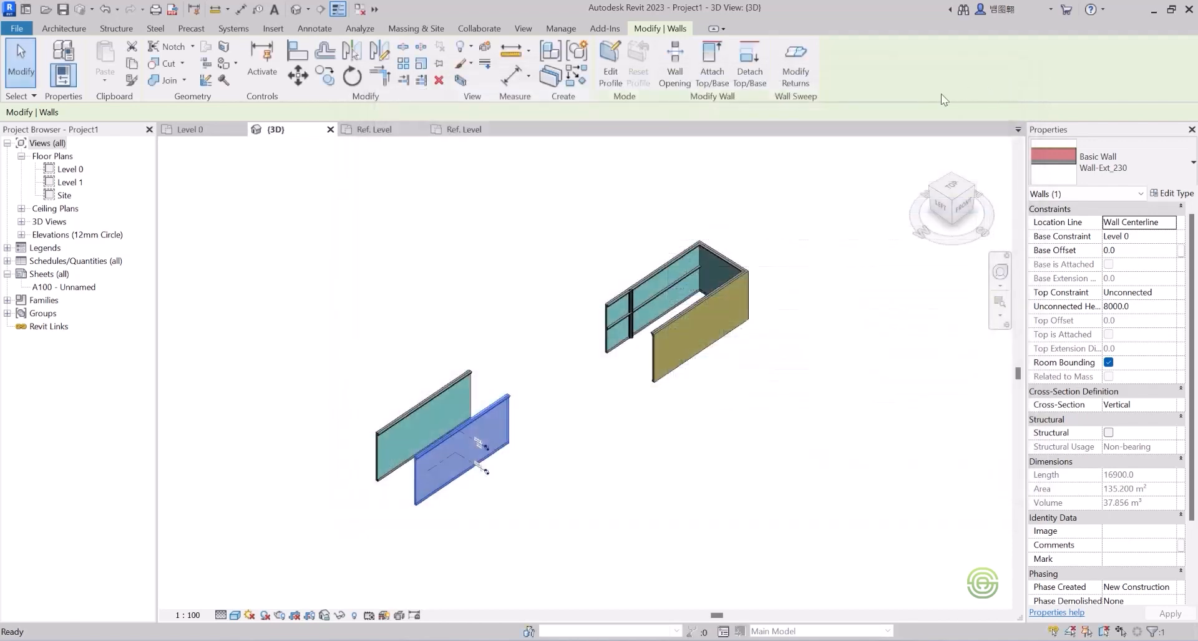
{"action": "left_click", "coordinate": [555, 240]}
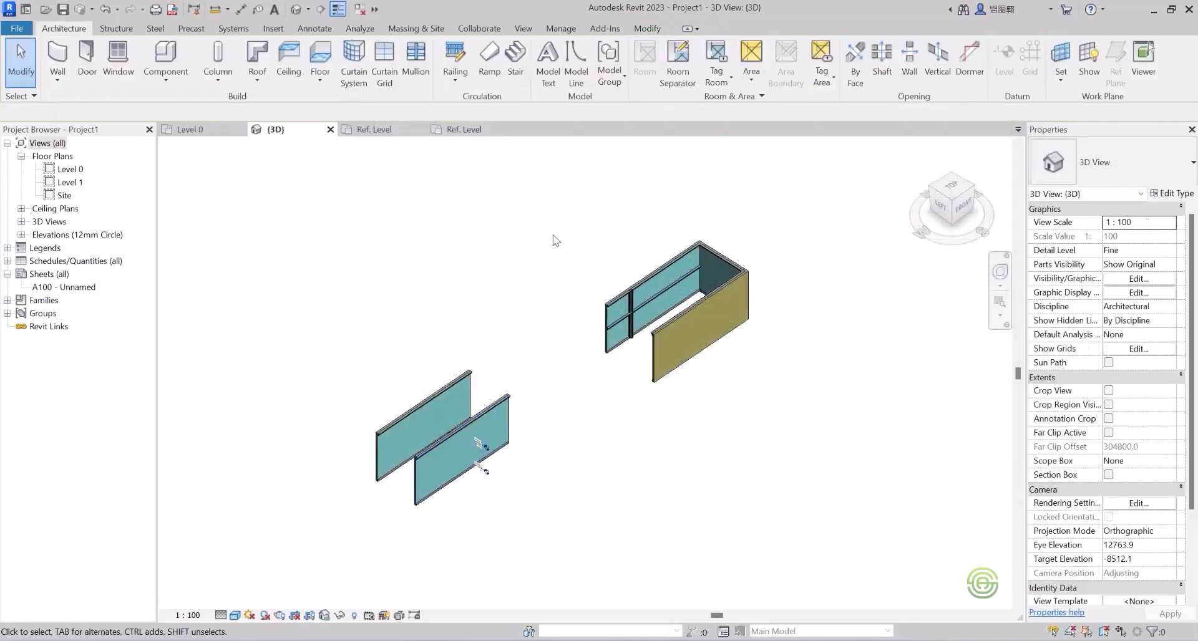
- Create a new family from the Metric Profile template, dismissing the reminder to save the project
{"action": "left_click", "coordinate": [20, 28]}
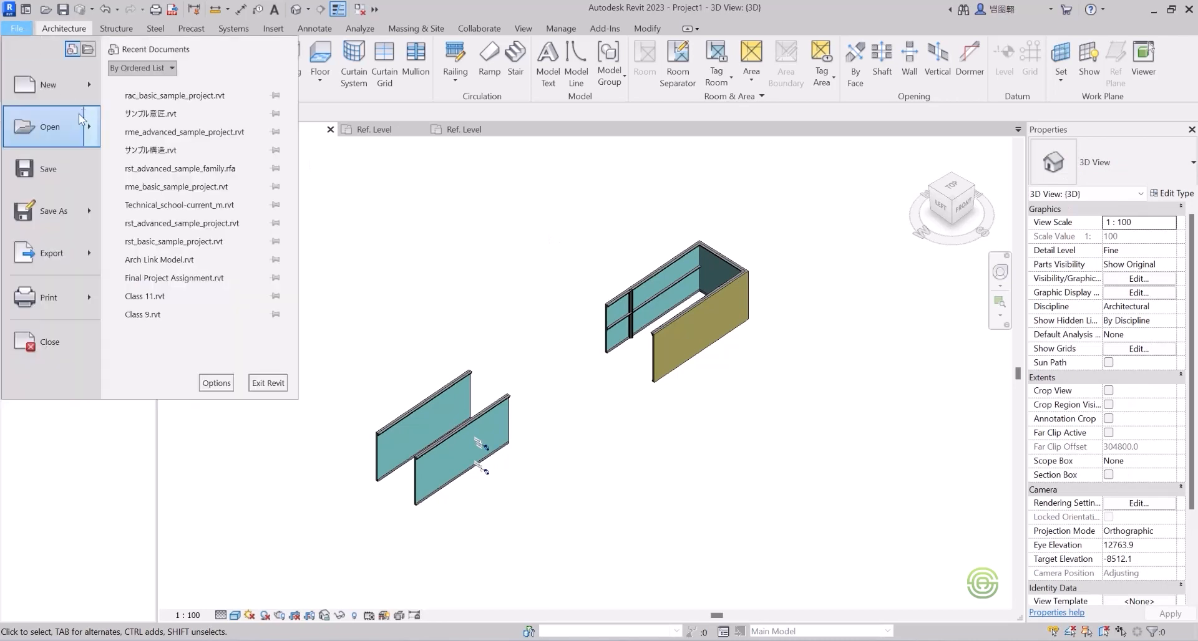
{"action": "mouse_move", "coordinate": [88, 80]}
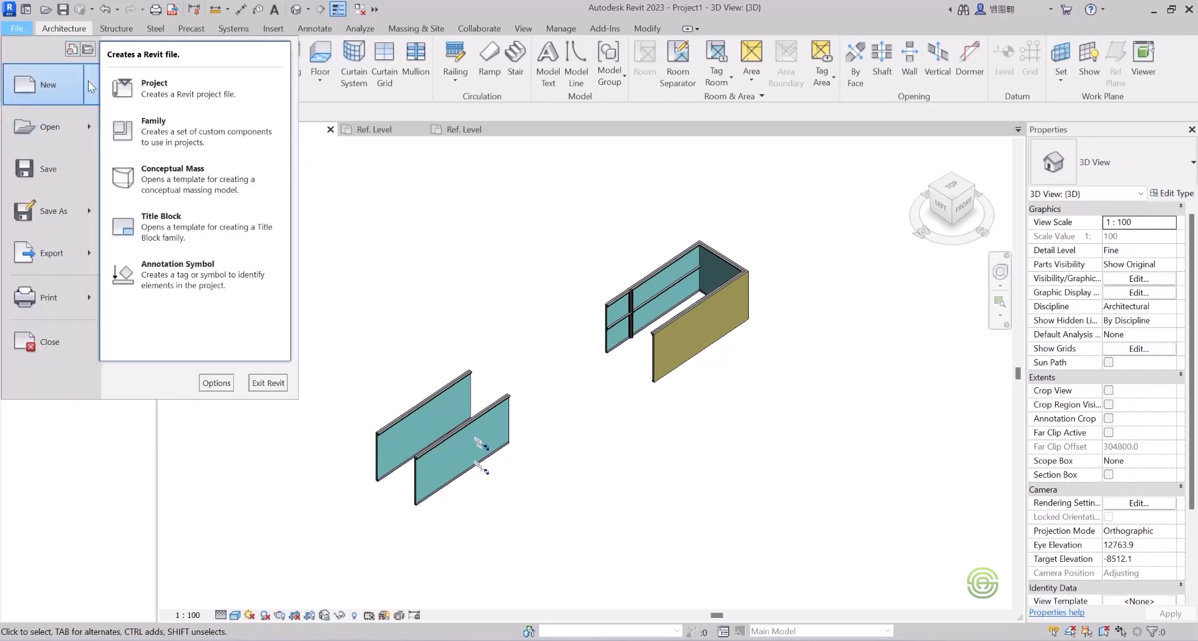
{"action": "left_click", "coordinate": [156, 135]}
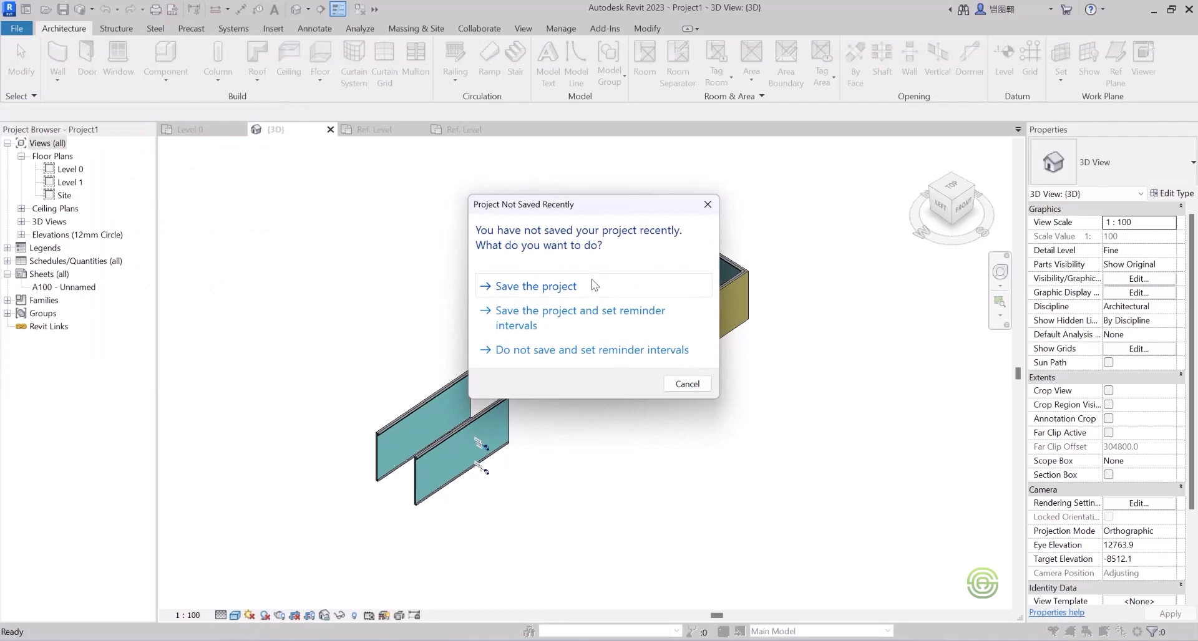
{"action": "left_click", "coordinate": [707, 204]}
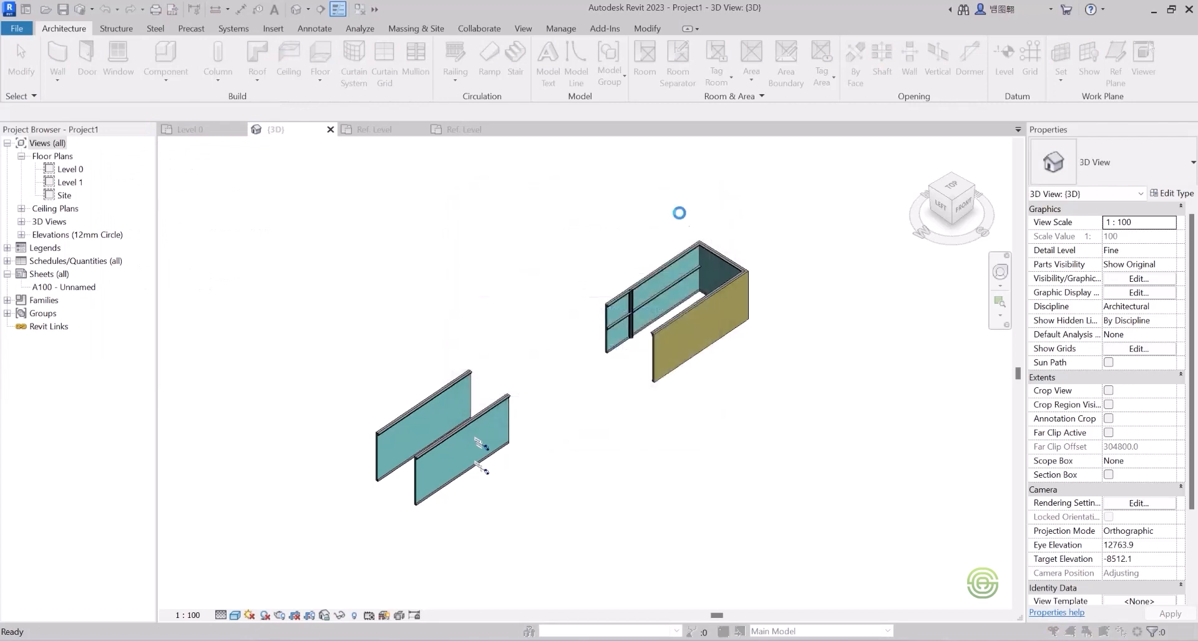
{"action": "scroll", "coordinate": [502, 293], "scroll_direction": "down", "scroll_amount": 8}
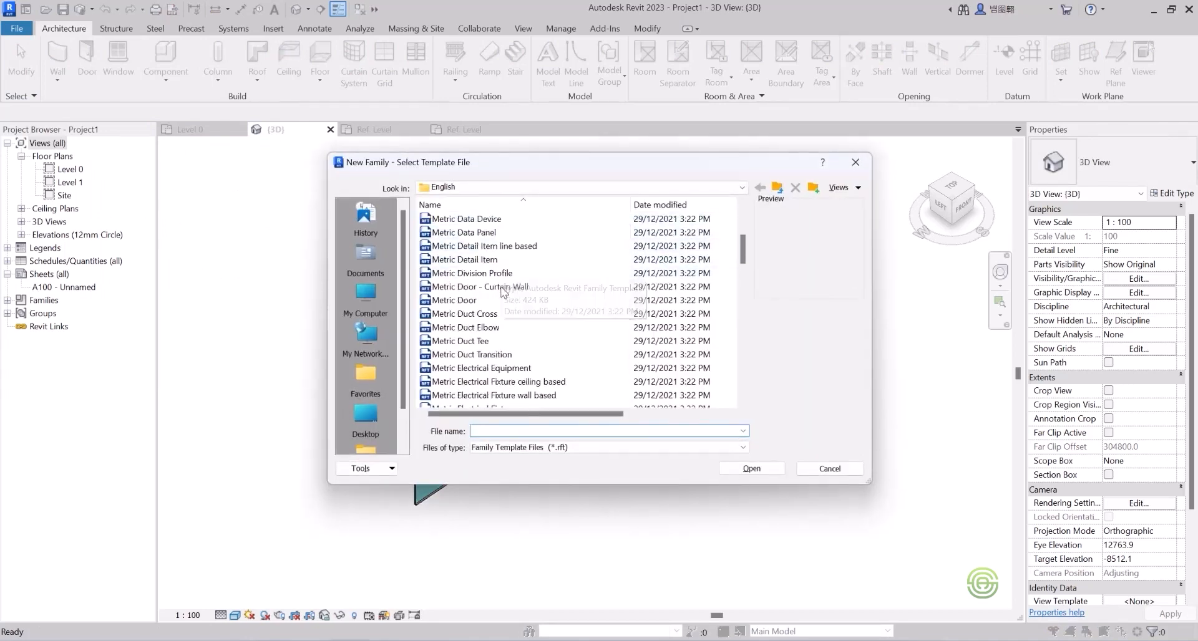
{"action": "scroll", "coordinate": [502, 294], "scroll_direction": "down", "scroll_amount": 8}
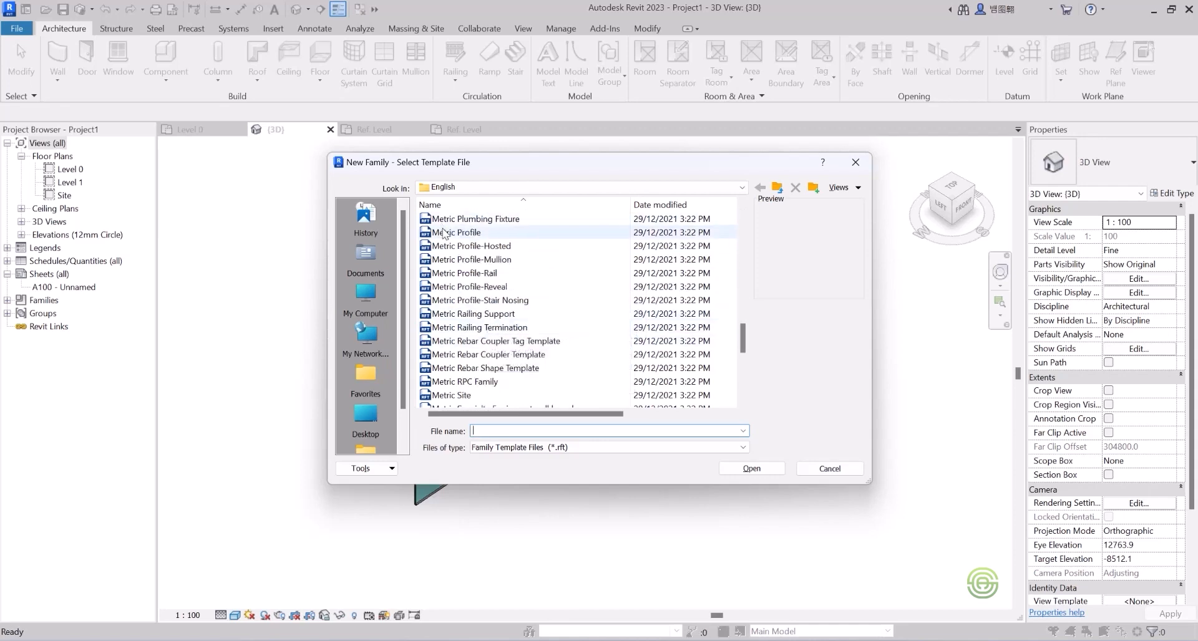
{"action": "left_click", "coordinate": [474, 233]}
{"action": "left_click", "coordinate": [757, 467]}
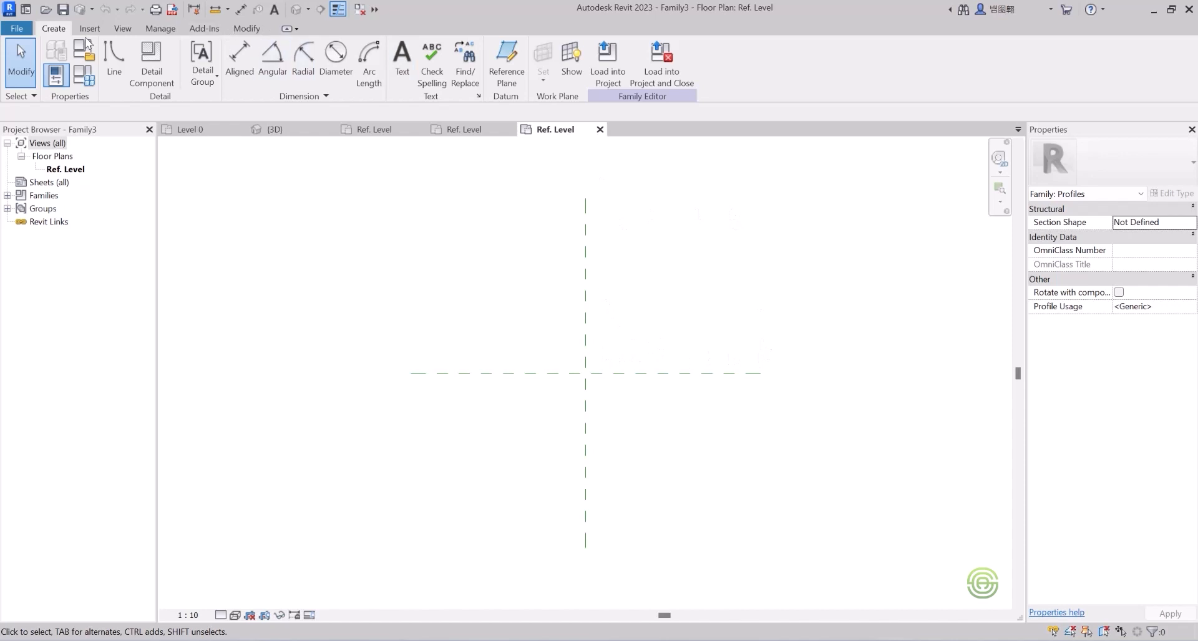
- Draw a closed rectangular profile 50 wide and 100 high, starting at the reference plane intersection, and end the Line command
{"action": "left_click", "coordinate": [114, 59]}
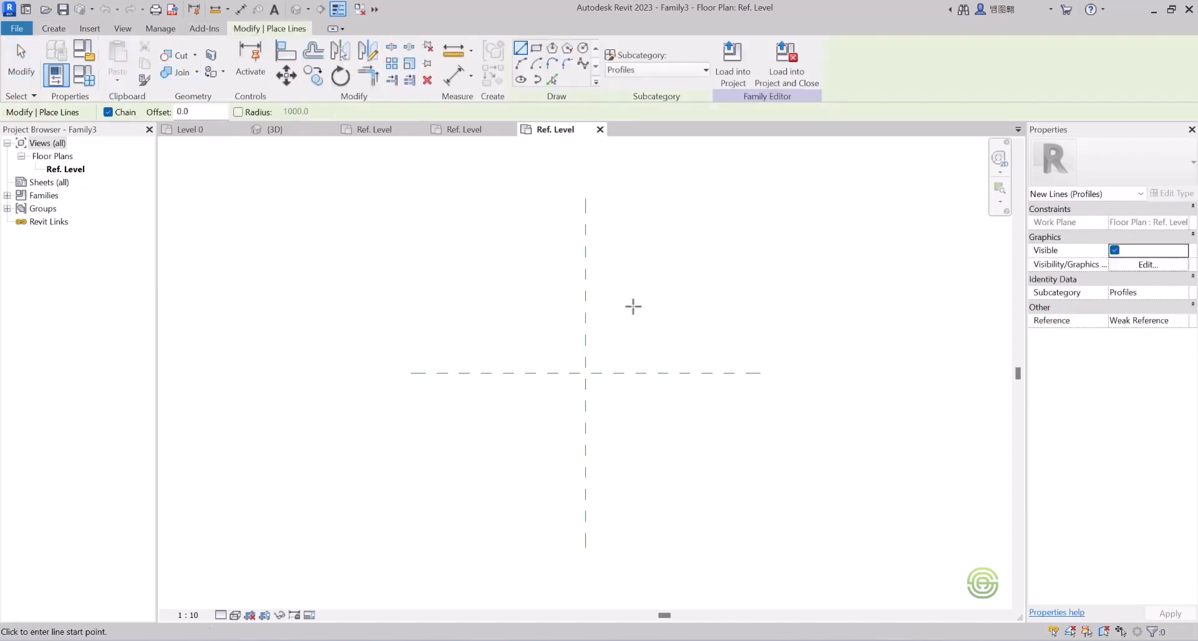
{"action": "left_click", "coordinate": [585, 373]}
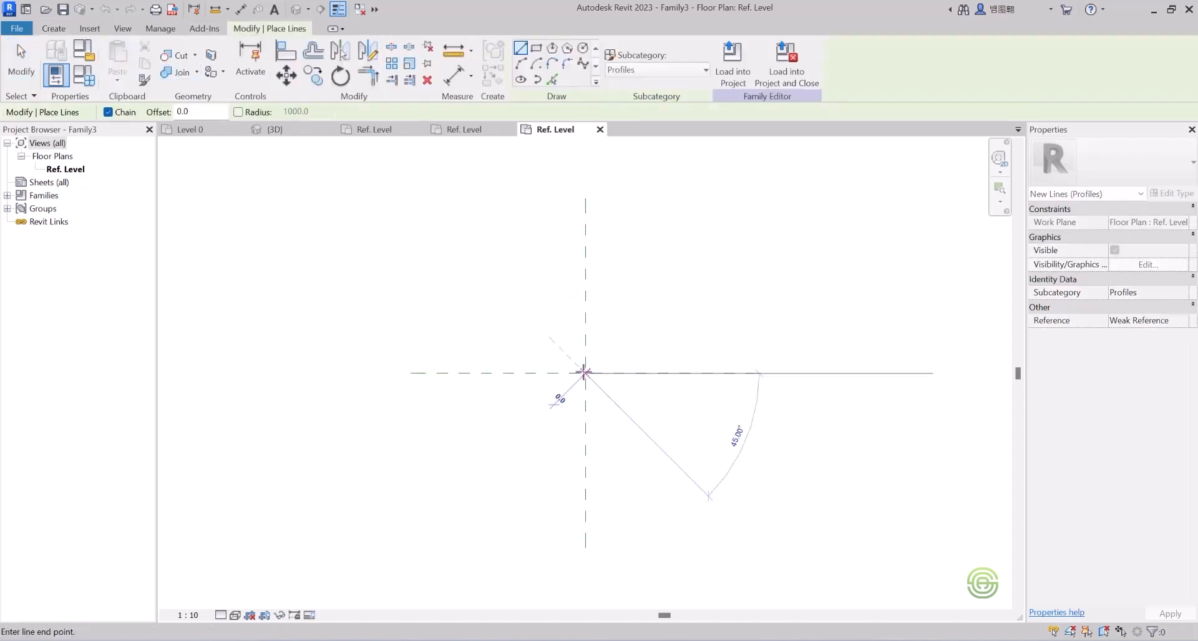
{"action": "scroll", "coordinate": [614, 373], "scroll_direction": "up", "scroll_amount": 4}
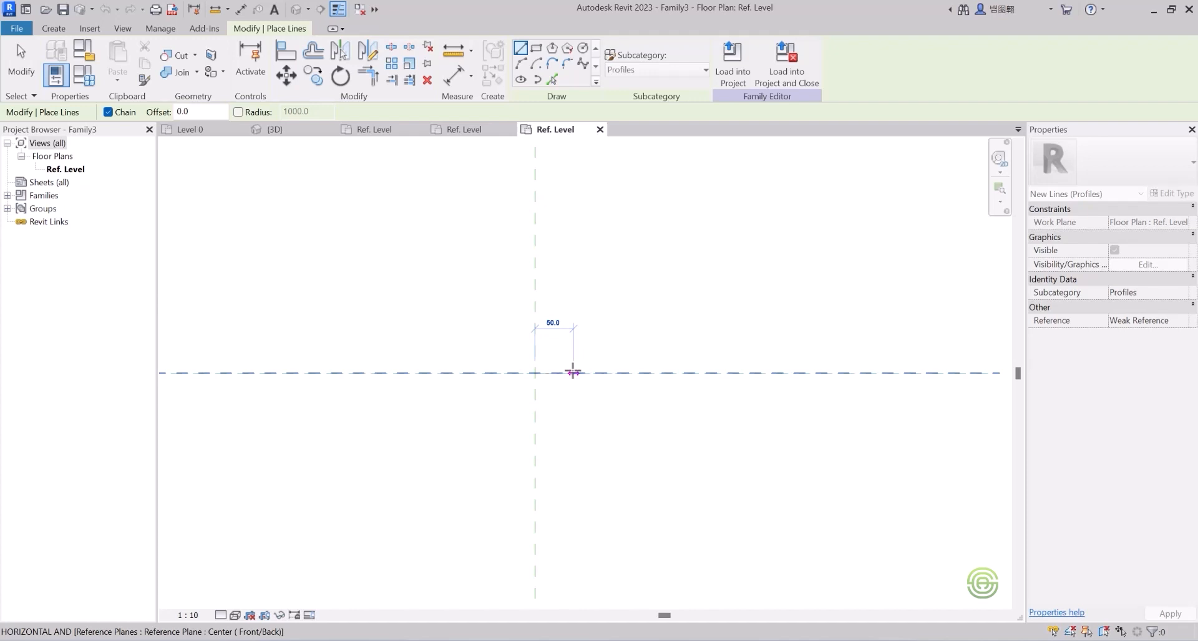
{"action": "left_click", "coordinate": [572, 373]}
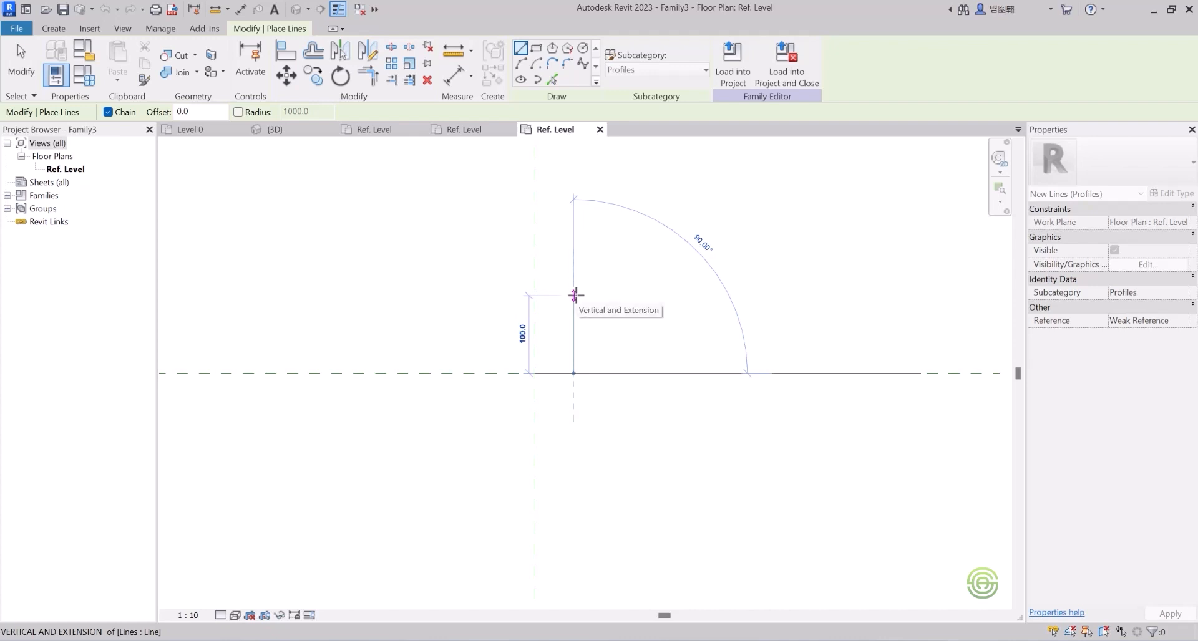
{"action": "left_click", "coordinate": [574, 295]}
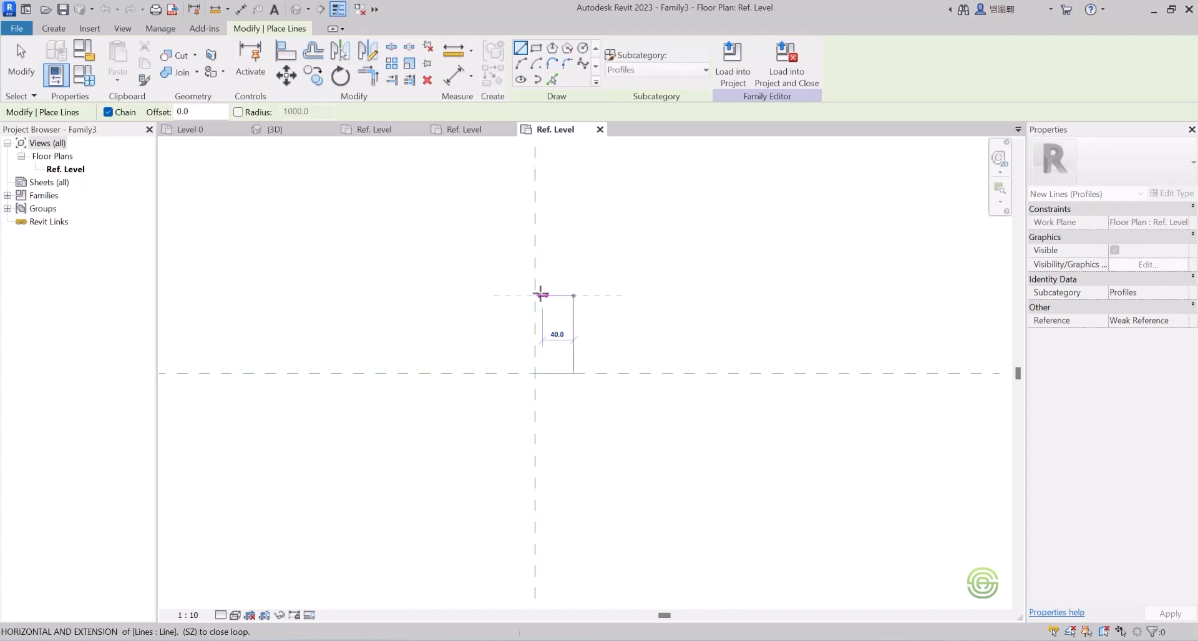
{"action": "left_click", "coordinate": [535, 296]}
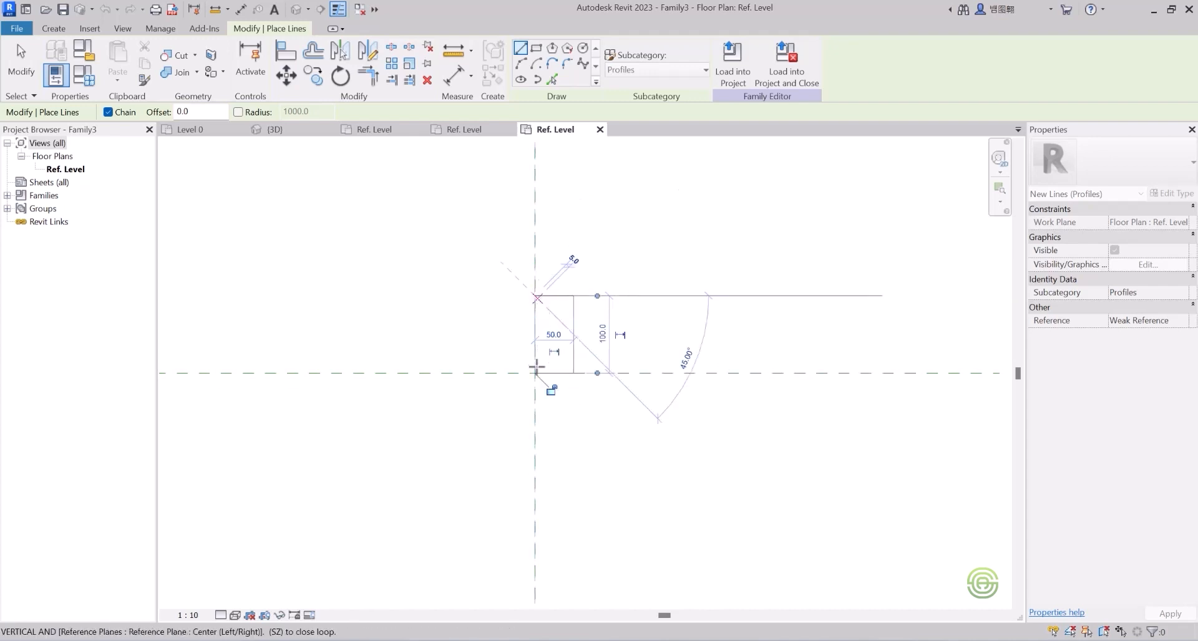
{"action": "left_click", "coordinate": [534, 373]}
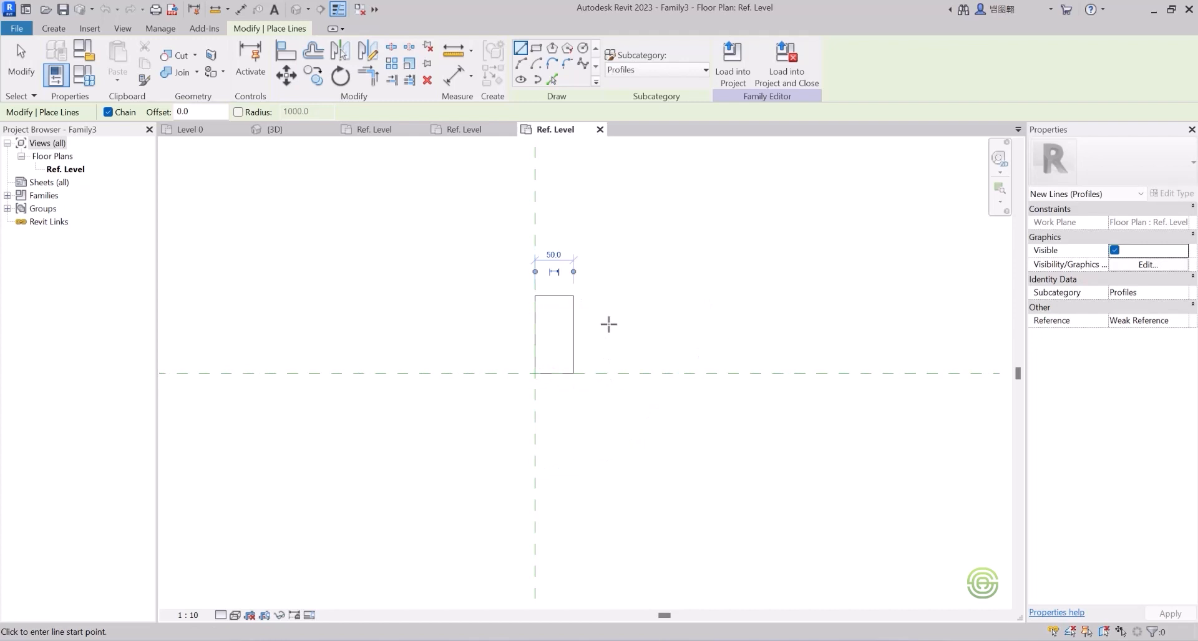
{"action": "key", "text": "Escape"}
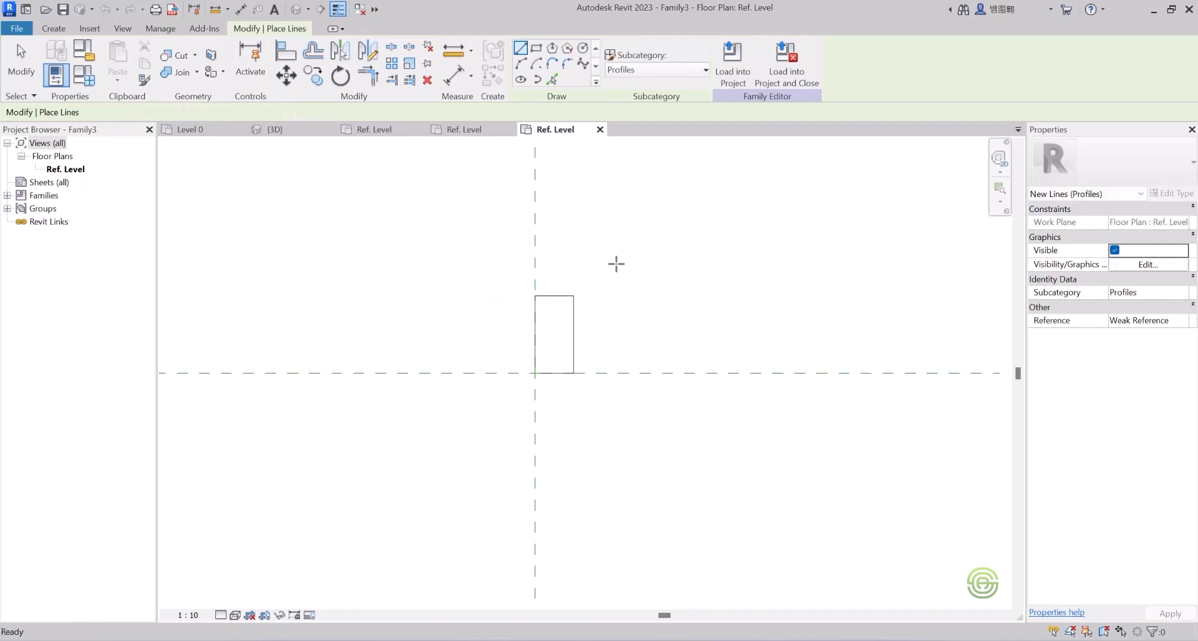
{"action": "key", "text": "Escape"}
{"action": "scroll", "coordinate": [633, 296], "scroll_direction": "down", "scroll_amount": 2}
{"action": "scroll", "coordinate": [613, 337], "scroll_direction": "down", "scroll_amount": 2}
{"action": "scroll", "coordinate": [608, 345], "scroll_direction": "up", "scroll_amount": 1}
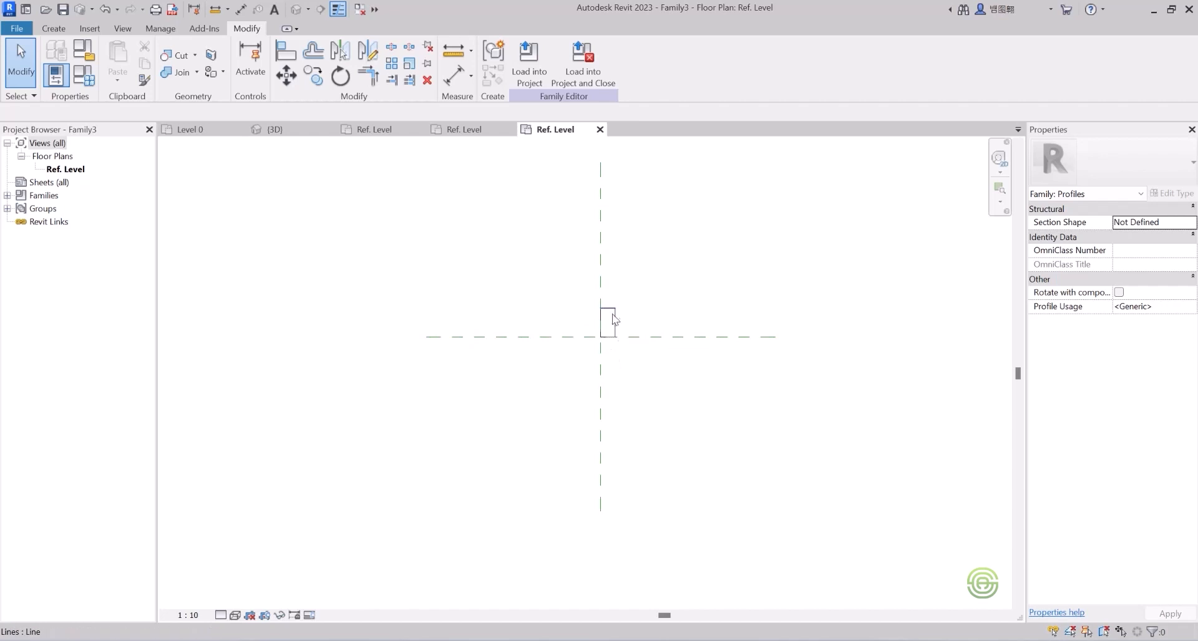
{"action": "scroll", "coordinate": [568, 372], "scroll_direction": "down", "scroll_amount": 1}
{"action": "scroll", "coordinate": [615, 316], "scroll_direction": "up", "scroll_amount": 3}
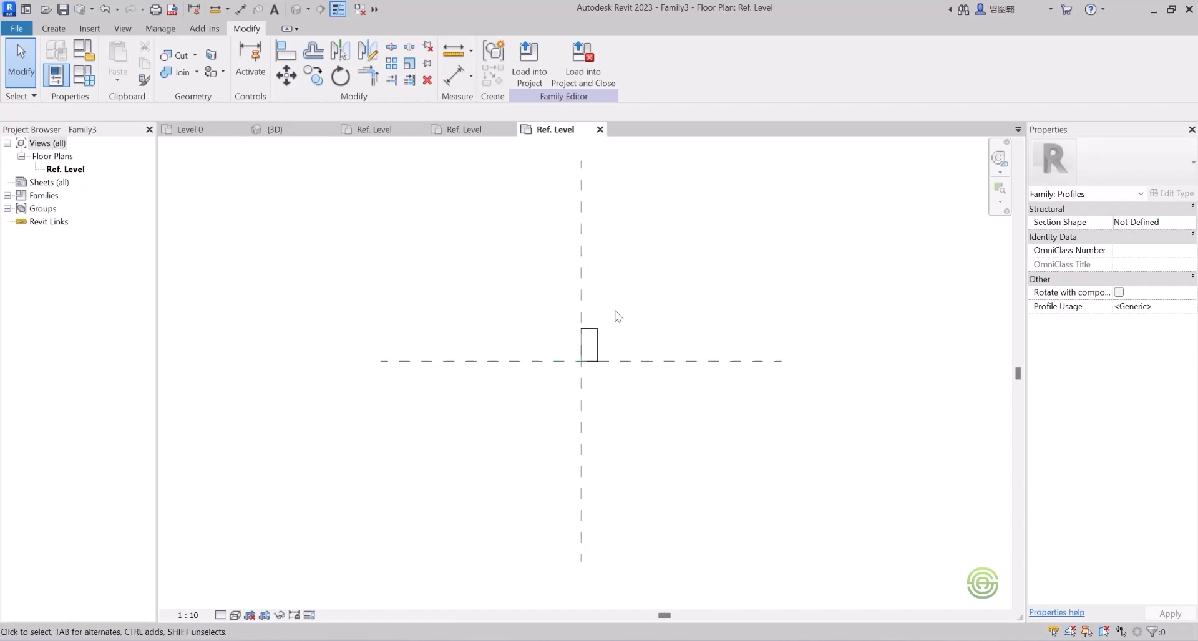
- Load the profile family into Project1 only
{"action": "left_click", "coordinate": [536, 66]}
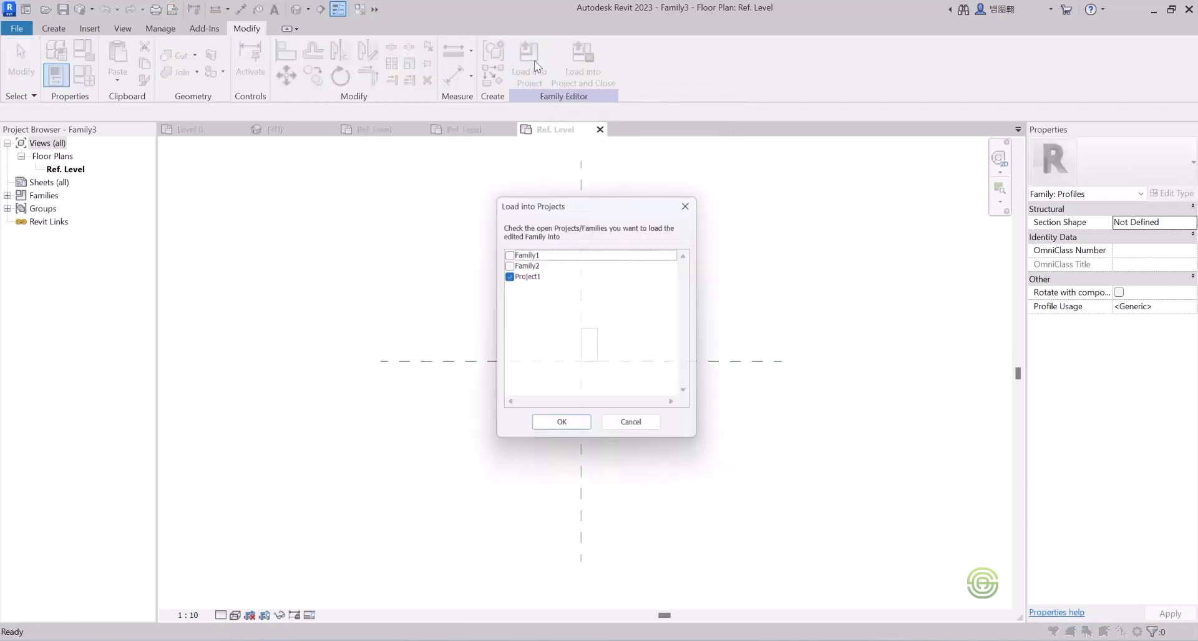
{"action": "left_click", "coordinate": [535, 280]}
{"action": "left_click", "coordinate": [568, 430]}
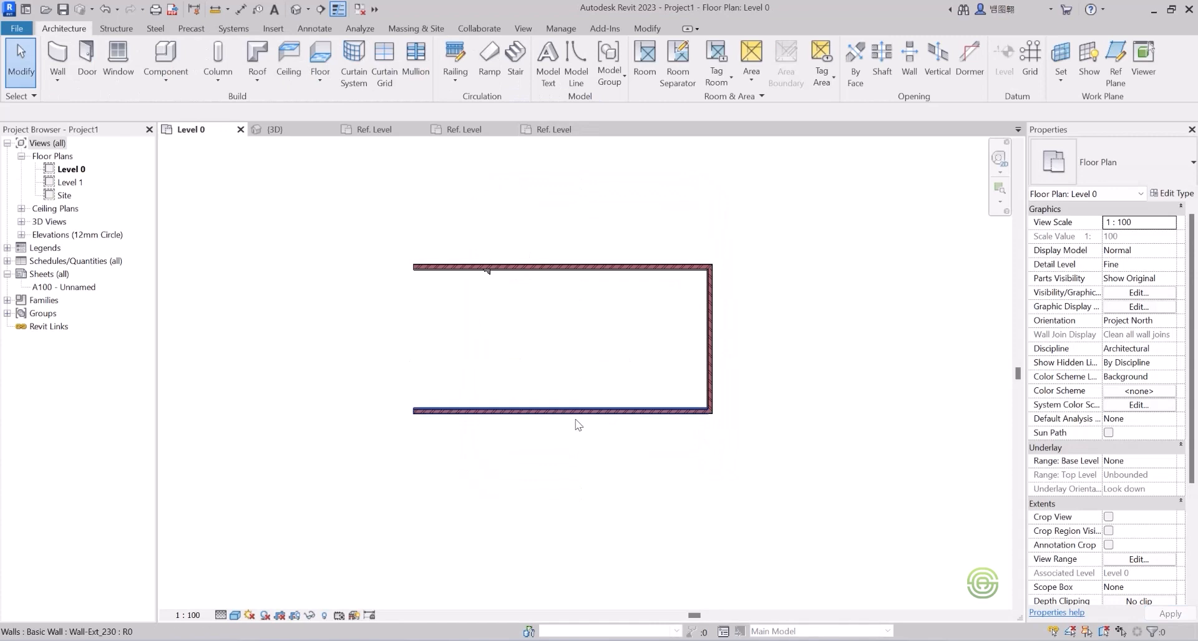
- In the 3D view, select the front Wall-Ext_230 wall of the separate parallel pair and open its type's structure for editing
{"action": "scroll", "coordinate": [571, 353], "scroll_direction": "down", "scroll_amount": 3}
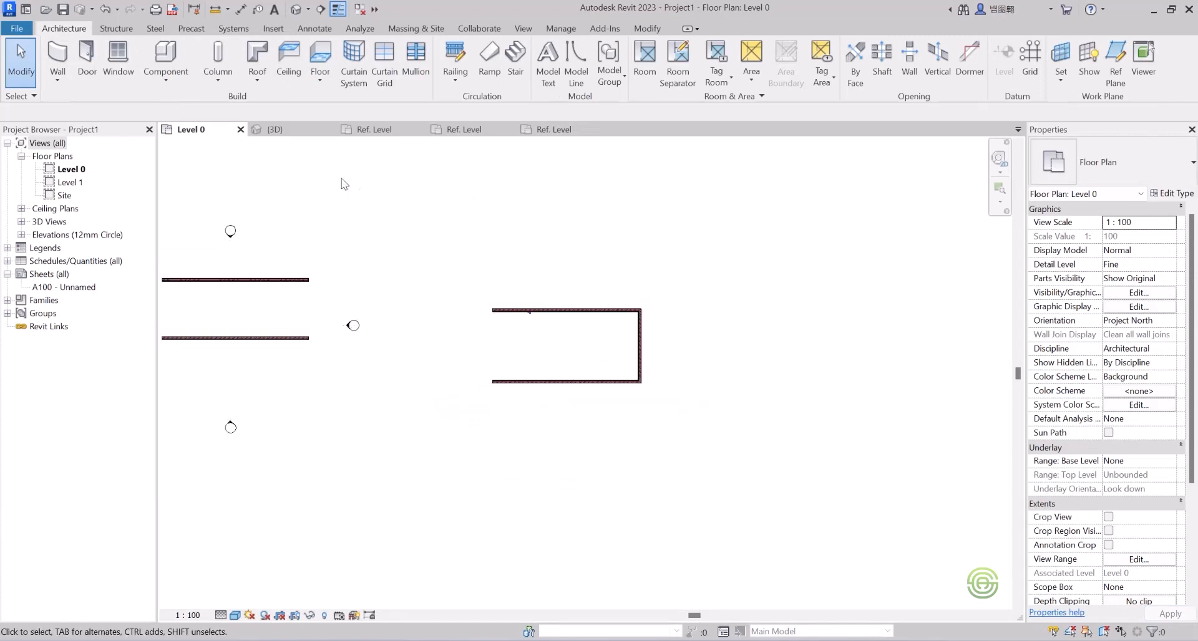
{"action": "left_click", "coordinate": [265, 129]}
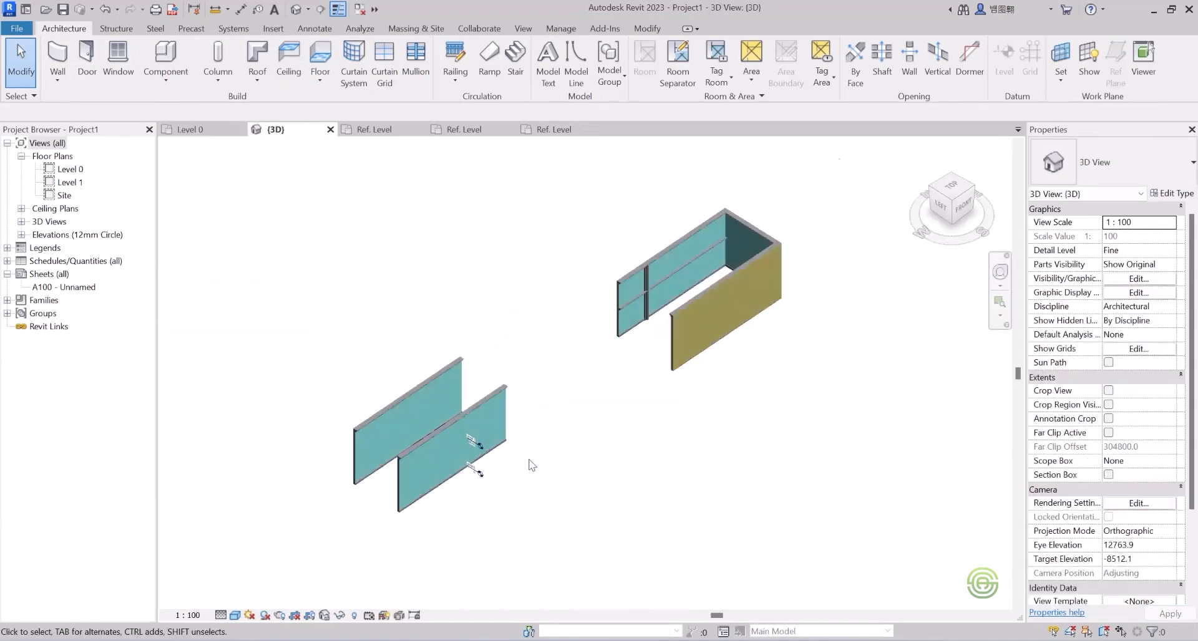
{"action": "scroll", "coordinate": [530, 464], "scroll_direction": "up", "scroll_amount": 2}
{"action": "left_click", "coordinate": [480, 358]}
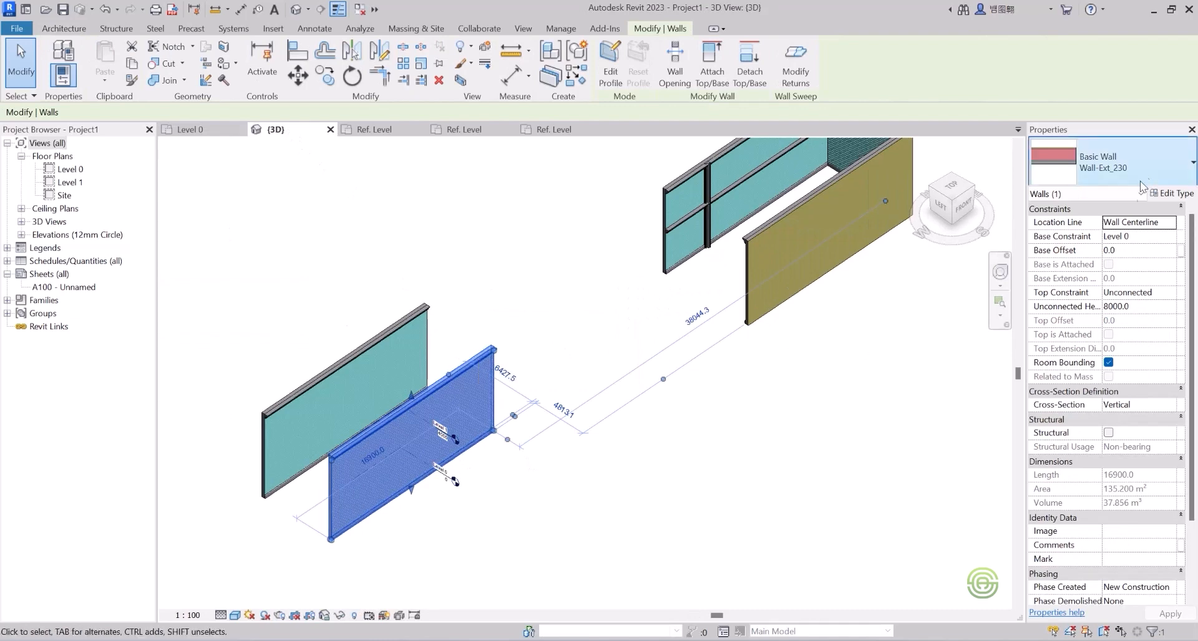
{"action": "left_click", "coordinate": [1171, 194]}
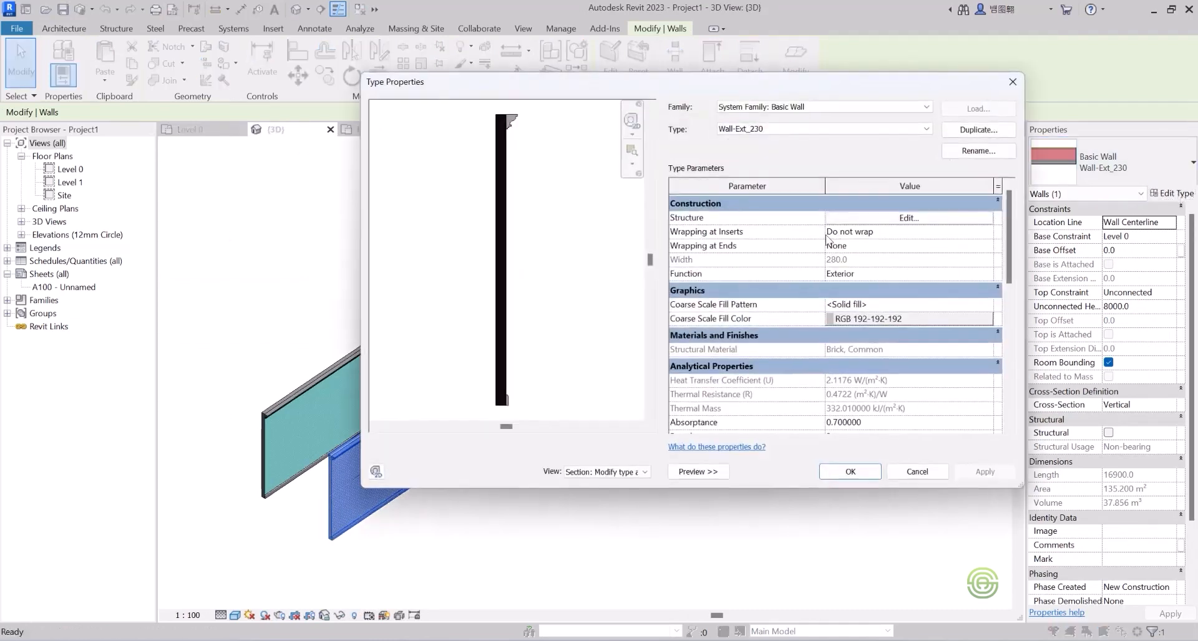
{"action": "left_click", "coordinate": [911, 218]}
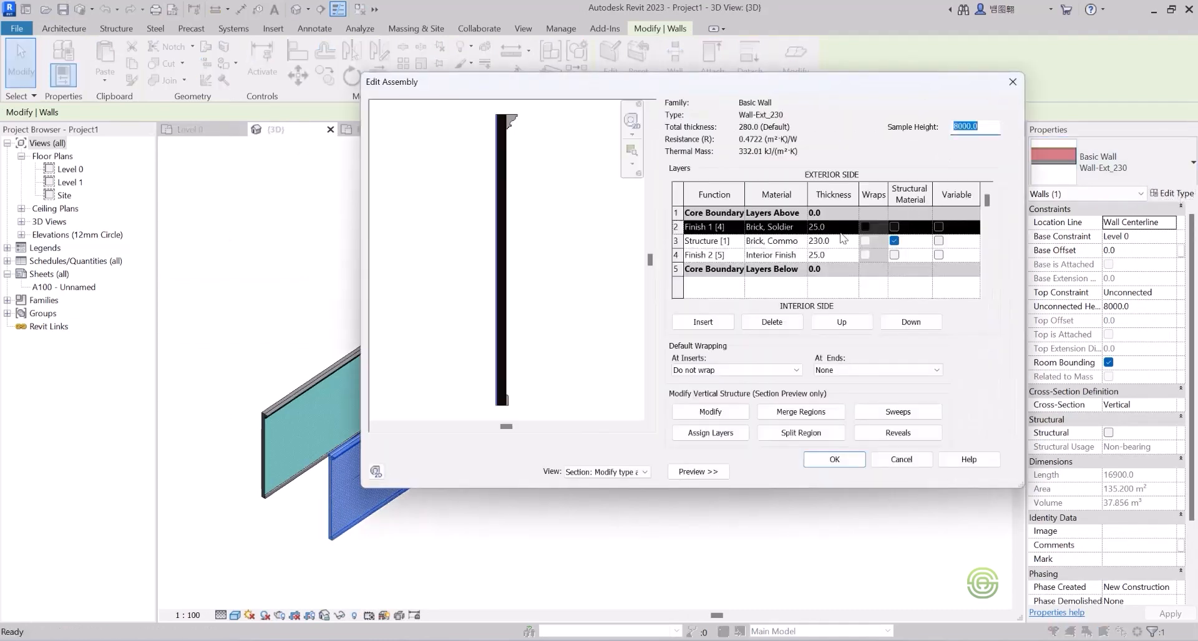
- Add a reveal to the wall structure at a distance of 1000 from the base and apply it
{"action": "left_click", "coordinate": [899, 436]}
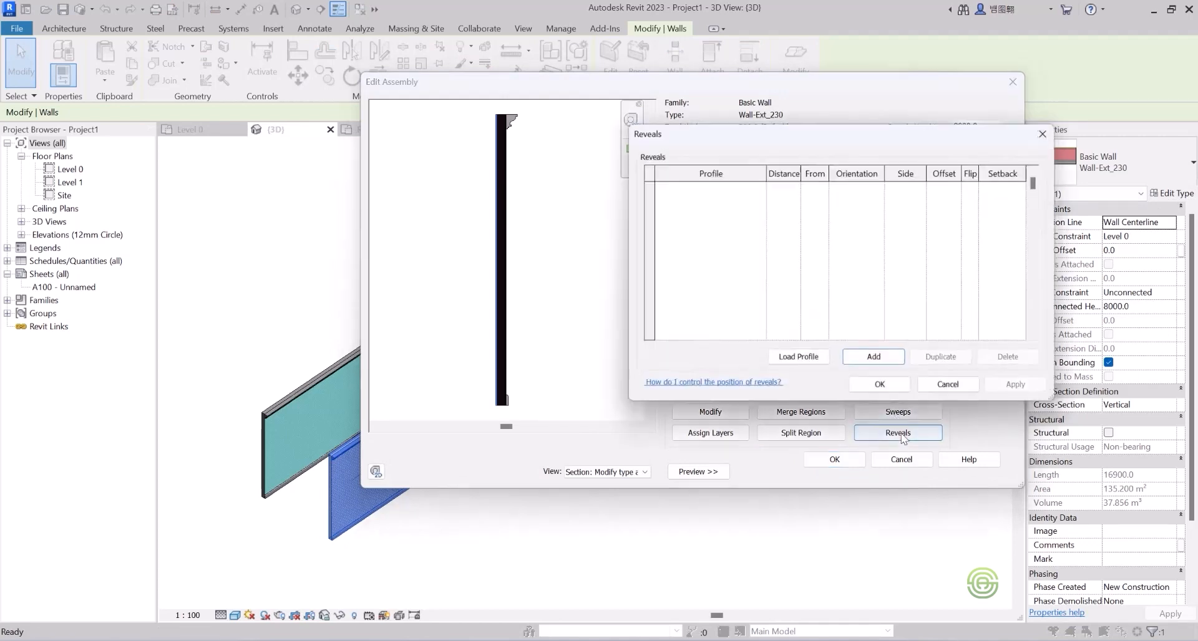
{"action": "left_click", "coordinate": [872, 356]}
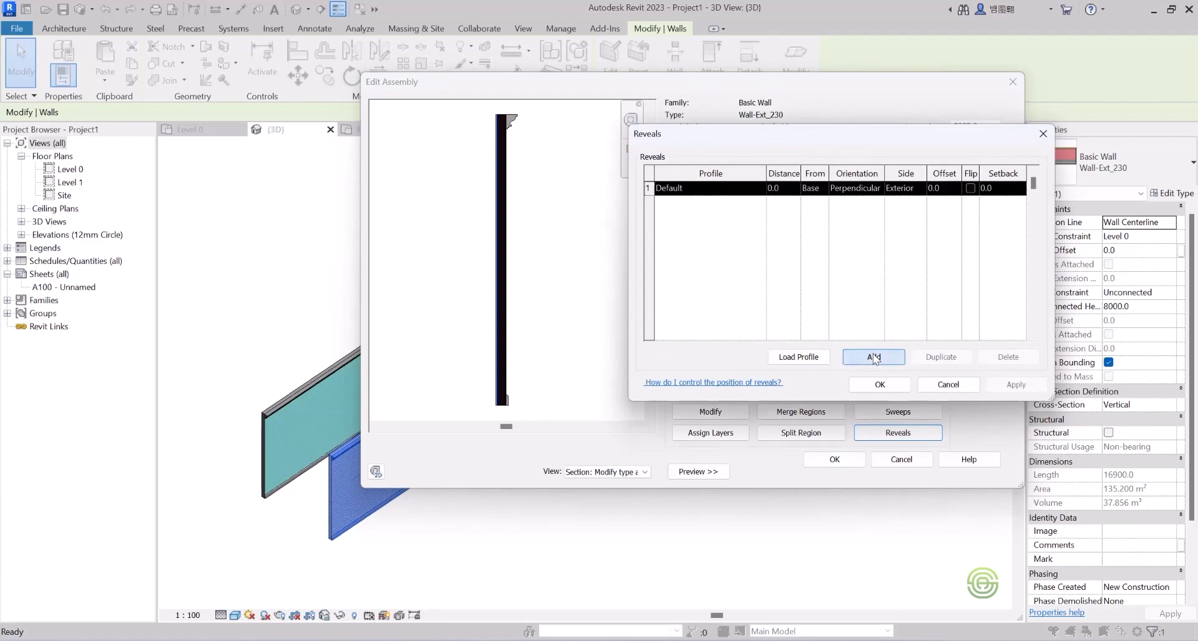
{"action": "left_click", "coordinate": [791, 189]}
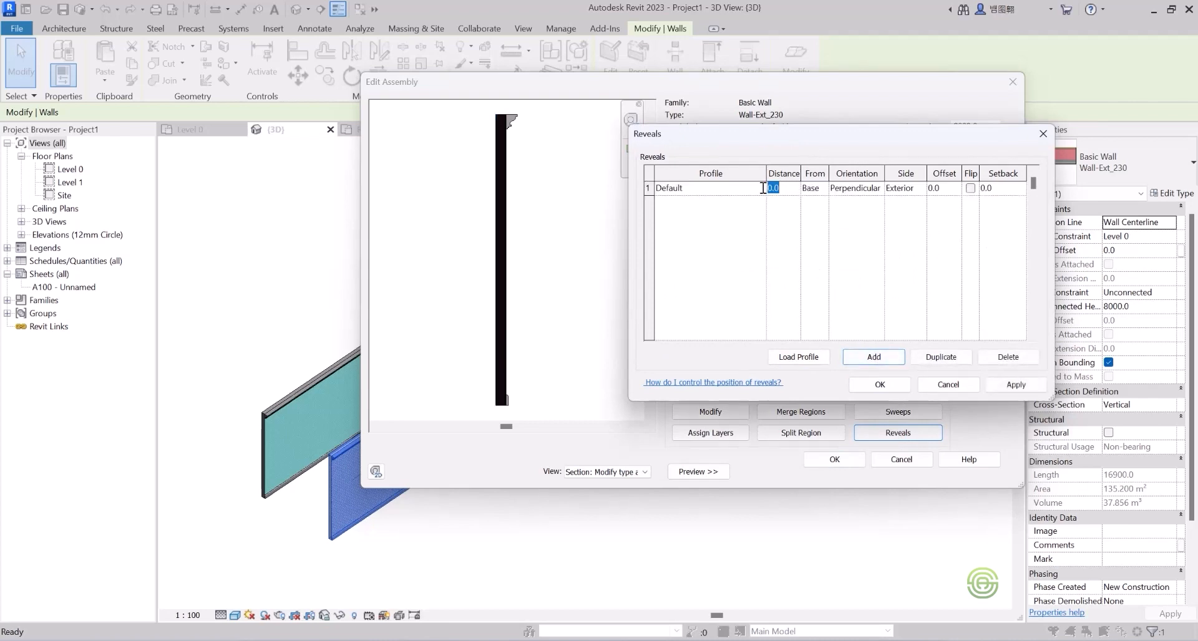
{"action": "type", "text": "1000"}
{"action": "key", "text": "Tab"}
{"action": "left_click", "coordinate": [1015, 385]}
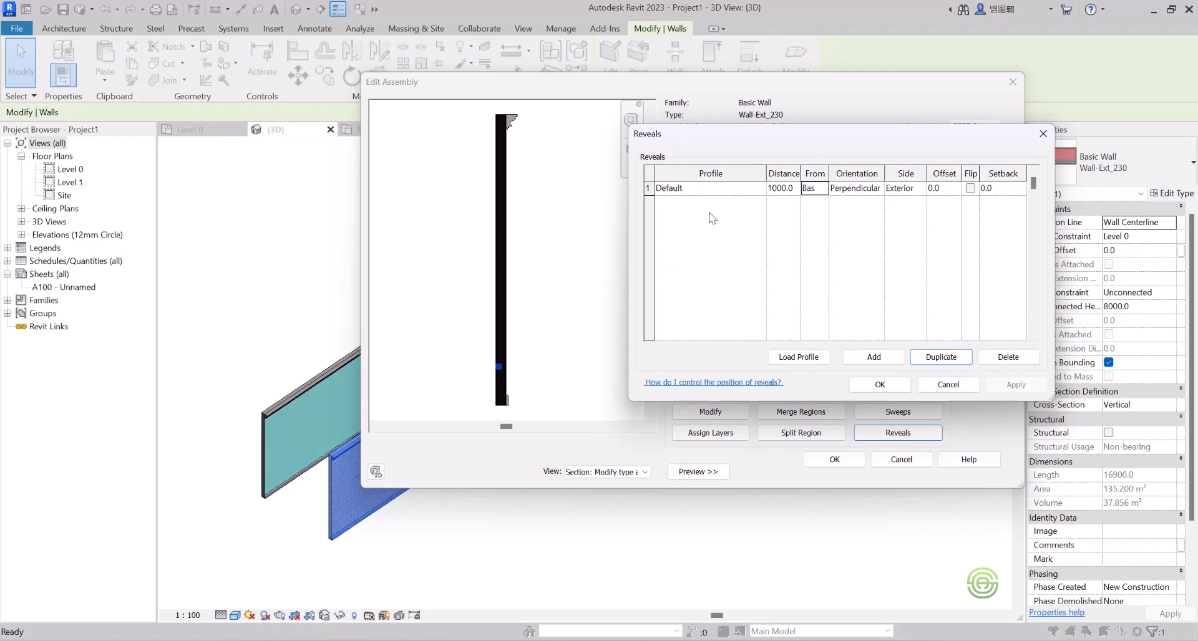
- Change the profile of the reveal at 1000 to Family3 : Family3 and apply it
{"action": "left_click", "coordinate": [733, 189]}
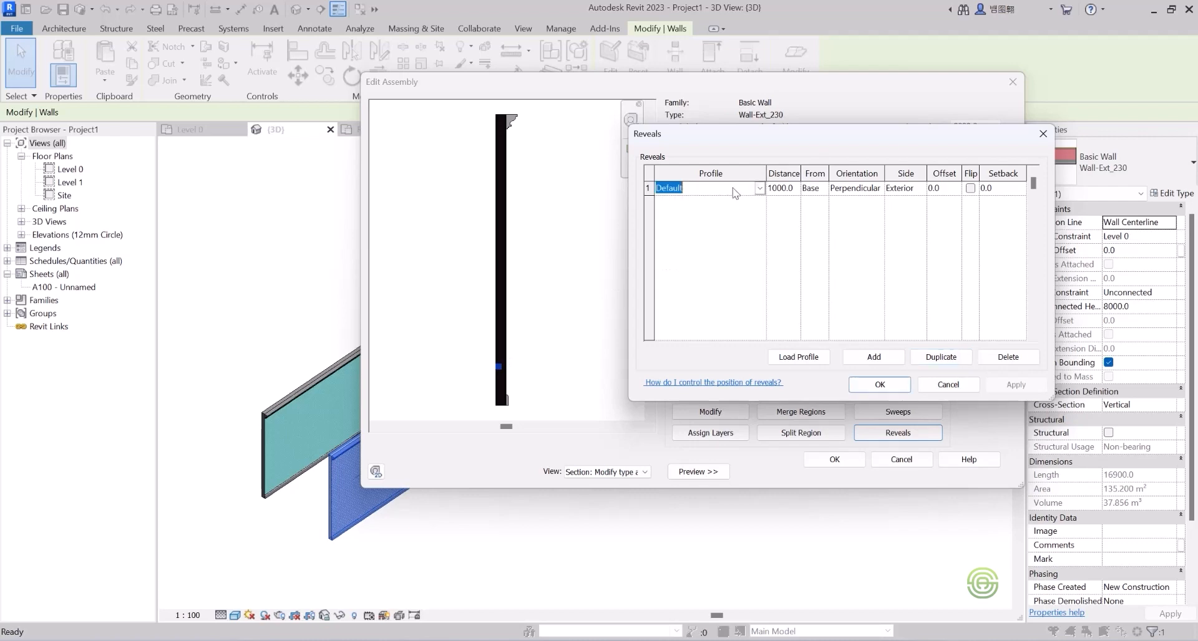
{"action": "left_click", "coordinate": [758, 188]}
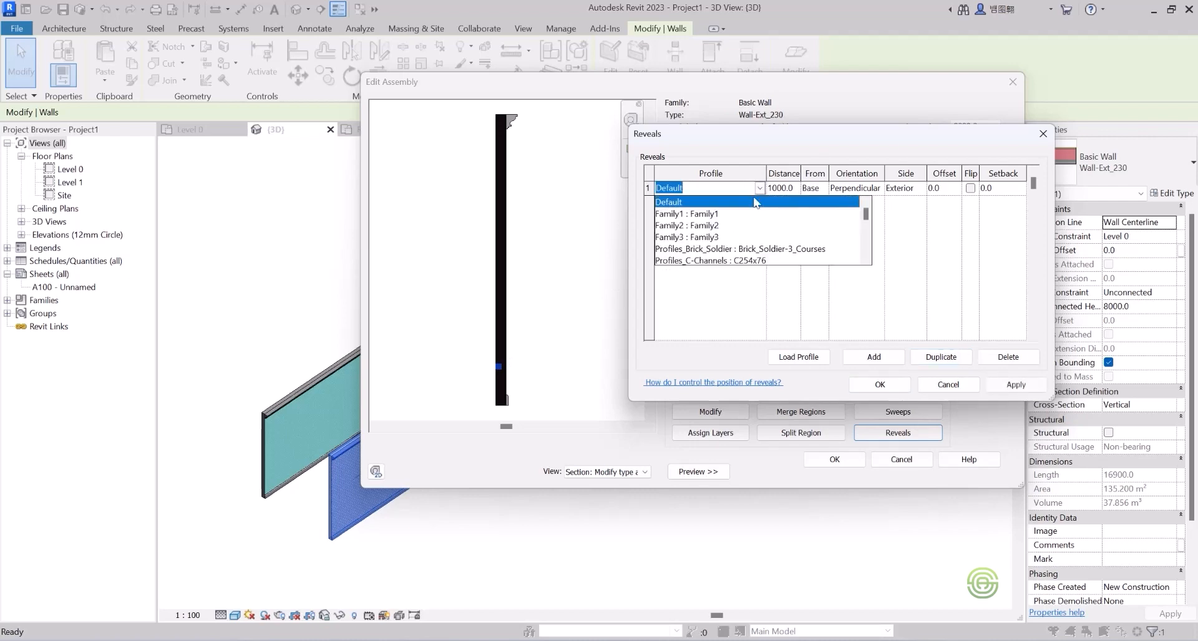
{"action": "left_click", "coordinate": [706, 238]}
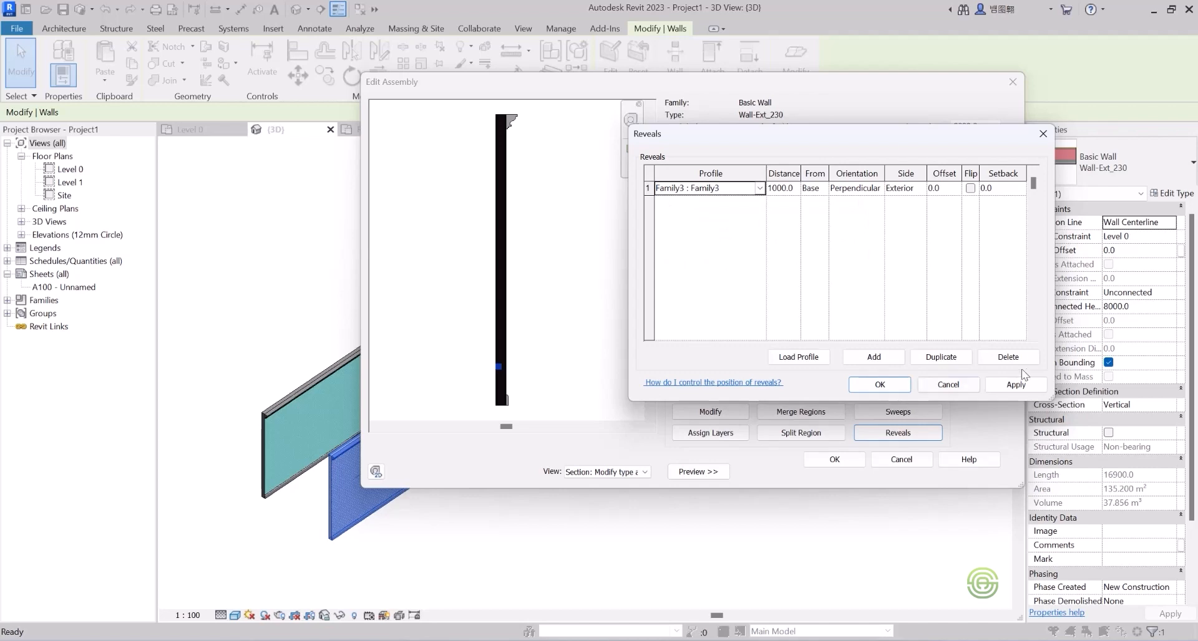
{"action": "left_click", "coordinate": [1016, 384]}
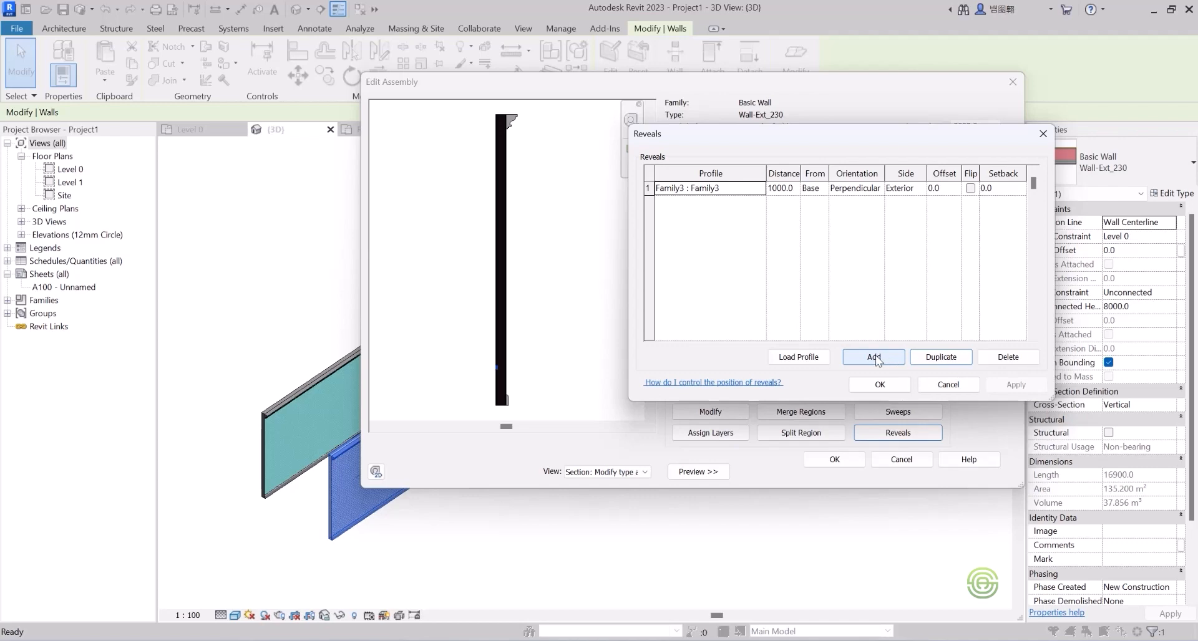
- Add a second reveal at a distance of 2000 from the base with the Family3 : Family3 profile
{"action": "left_click", "coordinate": [874, 358]}
{"action": "left_click", "coordinate": [789, 185]}
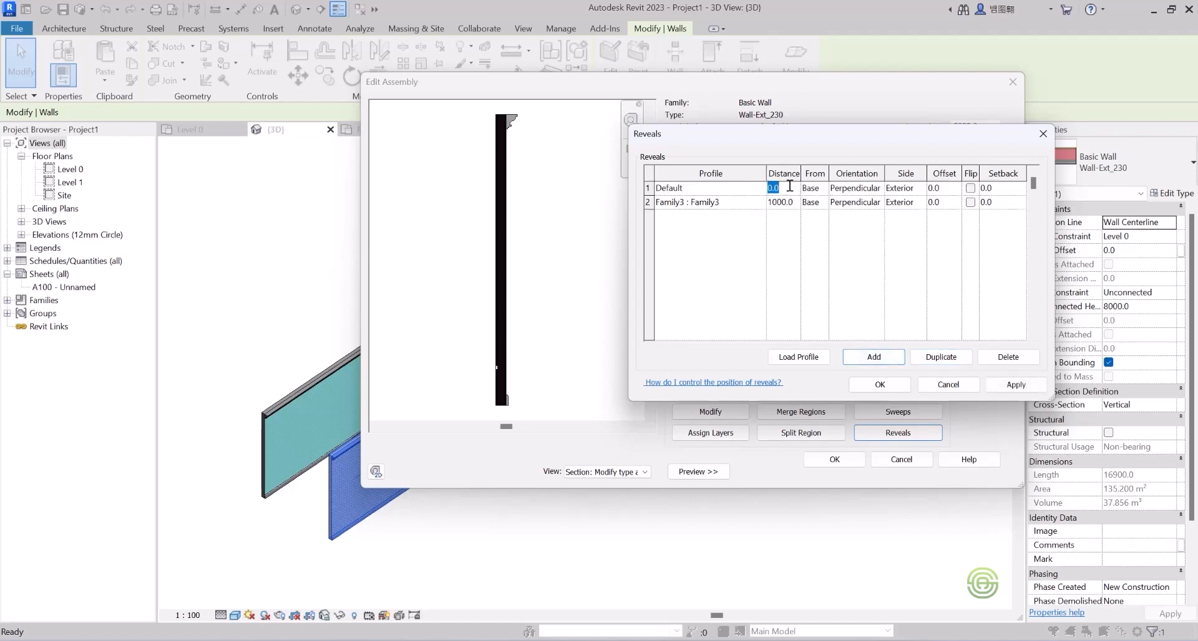
{"action": "type", "text": "2000"}
{"action": "left_click", "coordinate": [733, 188]}
{"action": "left_click", "coordinate": [759, 188]}
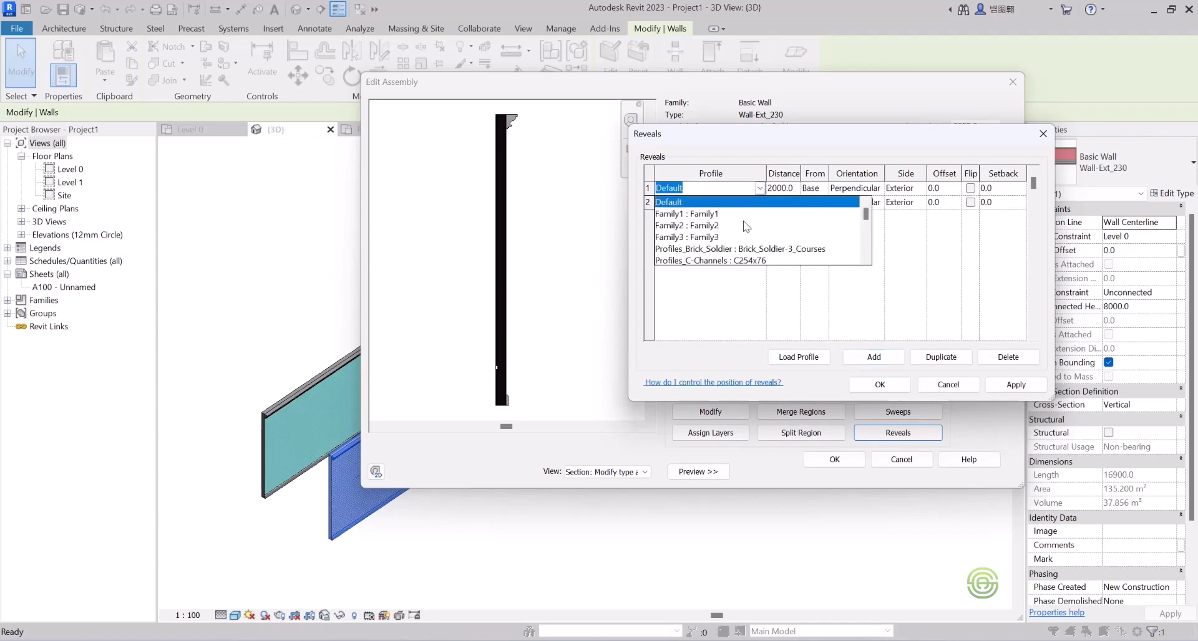
{"action": "left_click", "coordinate": [713, 238]}
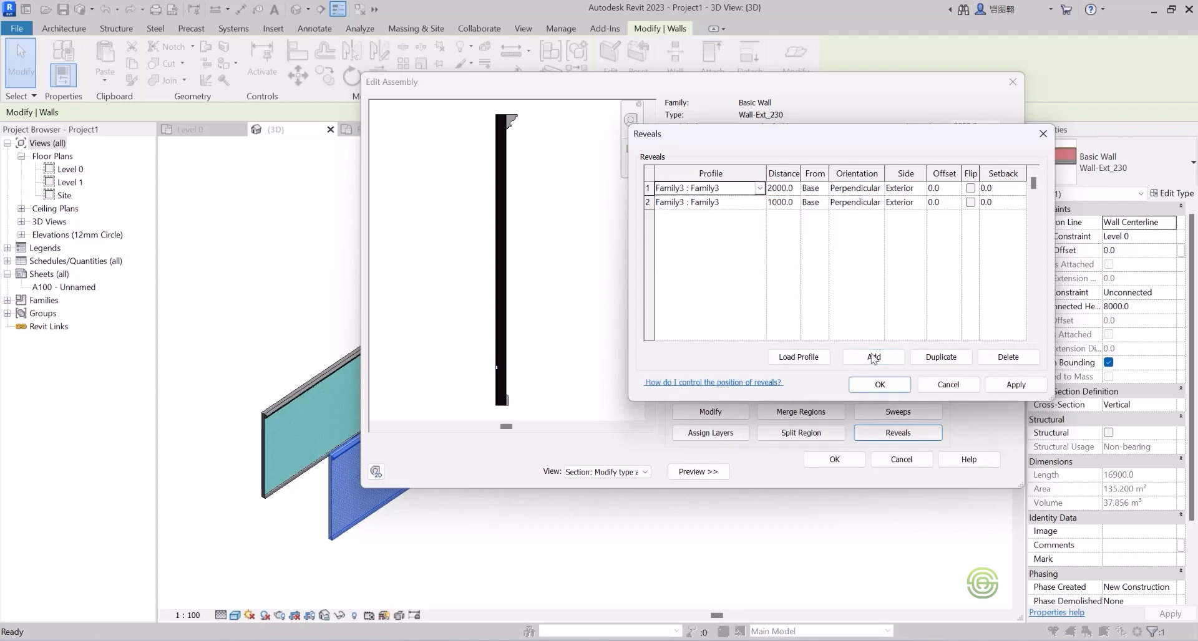
- Confirm the two base reveals and inspect their cuts in the wall's section preview
{"action": "left_click", "coordinate": [879, 385]}
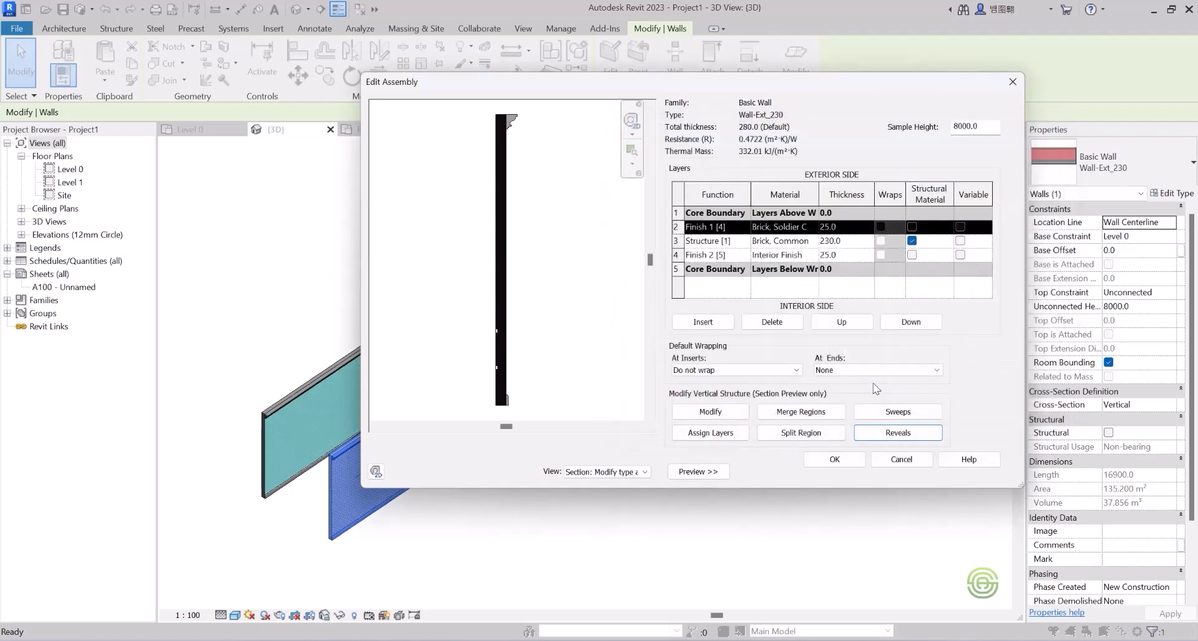
{"action": "scroll", "coordinate": [489, 369], "scroll_direction": "up", "scroll_amount": 4}
{"action": "scroll", "coordinate": [509, 393], "scroll_direction": "up", "scroll_amount": 2}
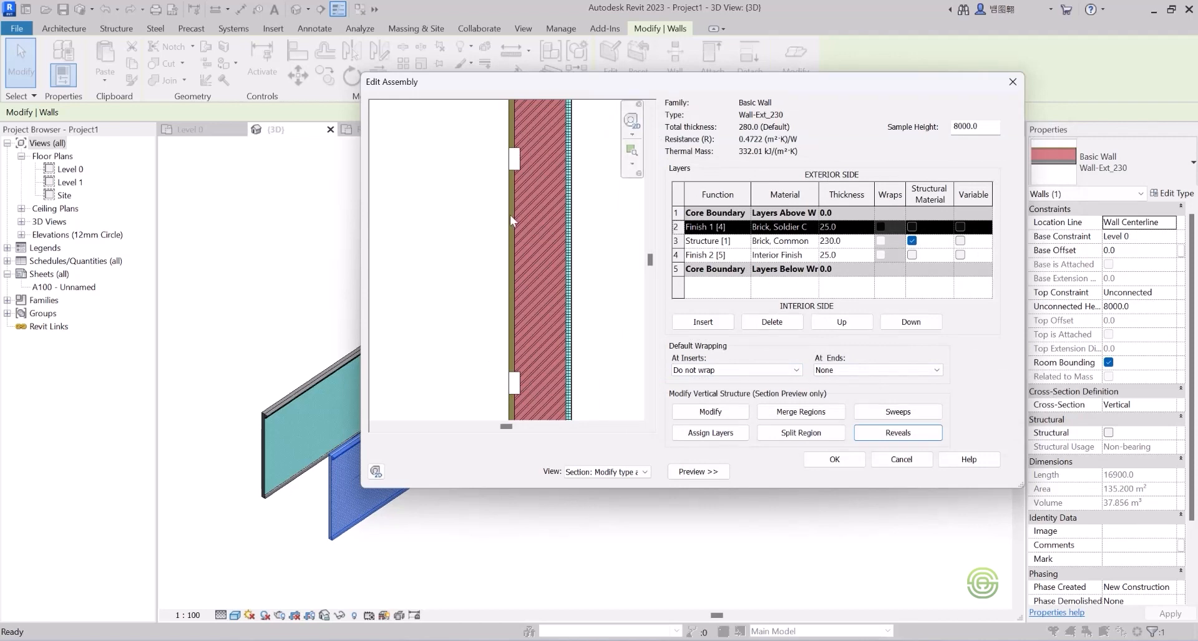
{"action": "scroll", "coordinate": [510, 215], "scroll_direction": "down", "scroll_amount": 5}
{"action": "scroll", "coordinate": [562, 226], "scroll_direction": "up", "scroll_amount": 1}
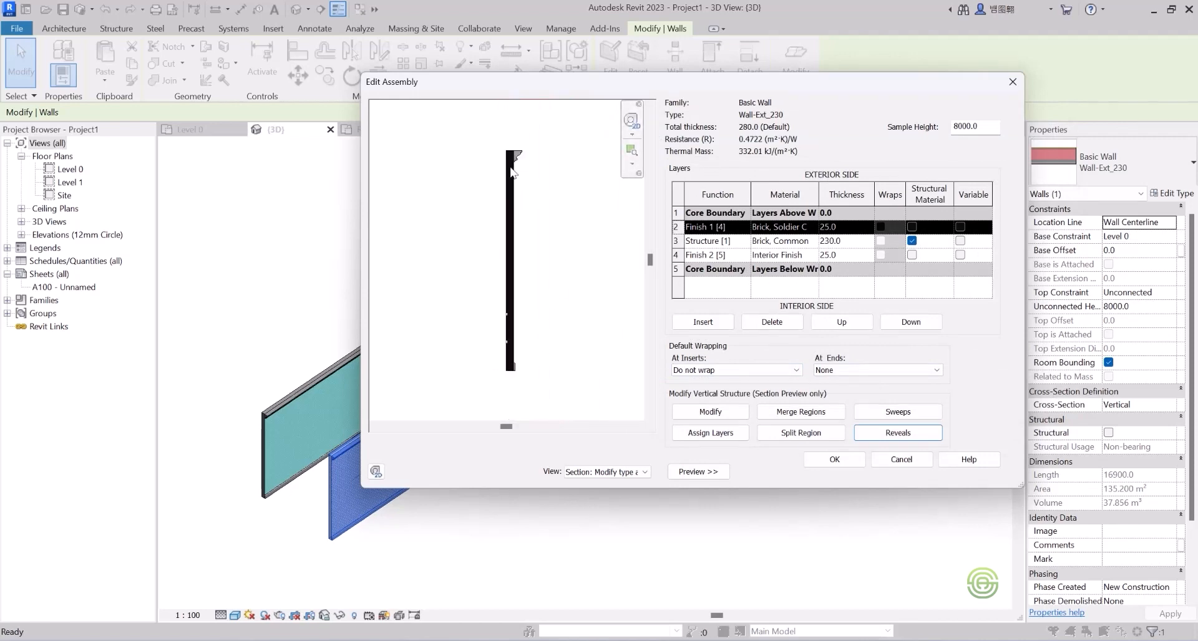
- Add a third reveal at a distance of -1000 from the top with the Family3 : Family3 profile and apply it
{"action": "left_click", "coordinate": [886, 434]}
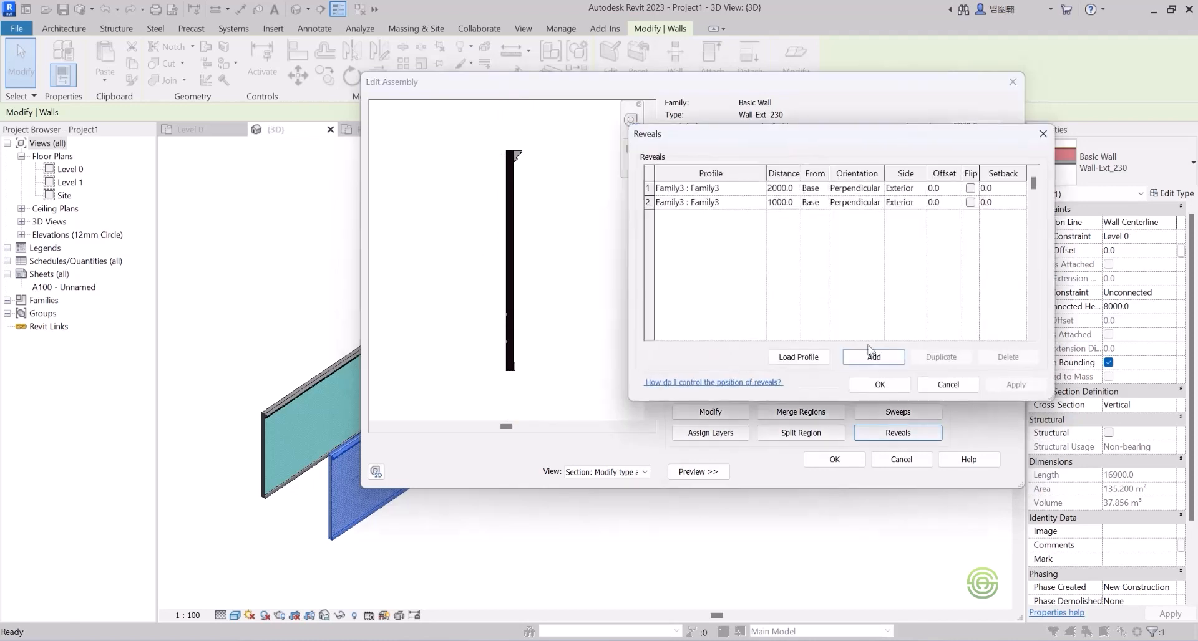
{"action": "left_click", "coordinate": [873, 357]}
{"action": "left_click", "coordinate": [818, 216]}
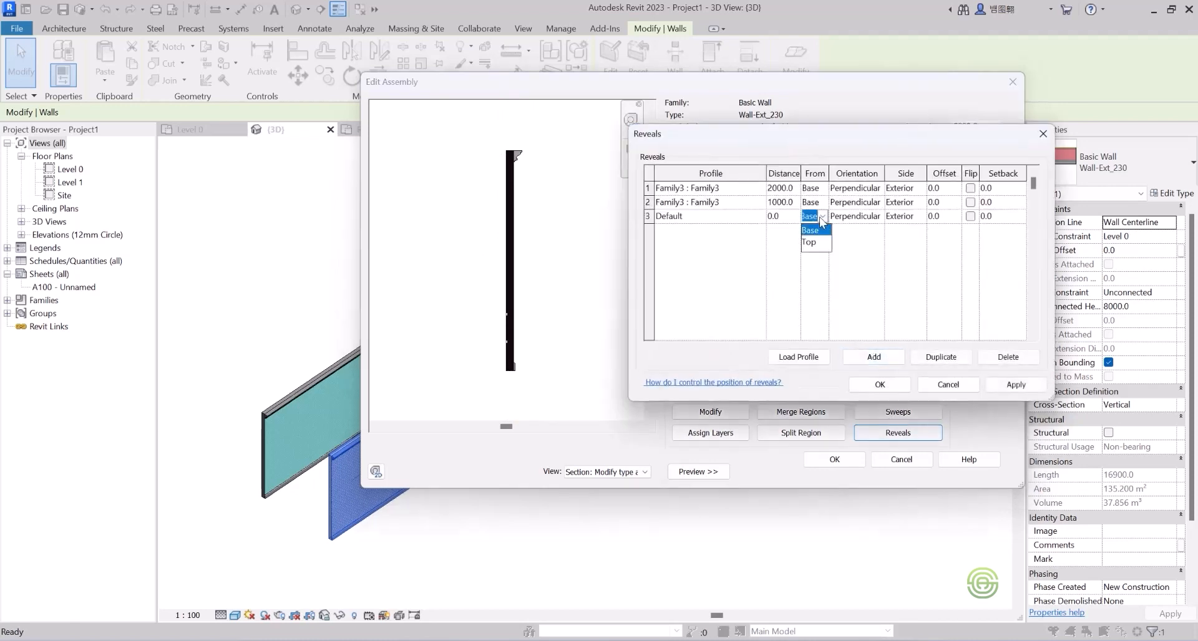
{"action": "left_click", "coordinate": [810, 242]}
{"action": "left_click", "coordinate": [784, 215]}
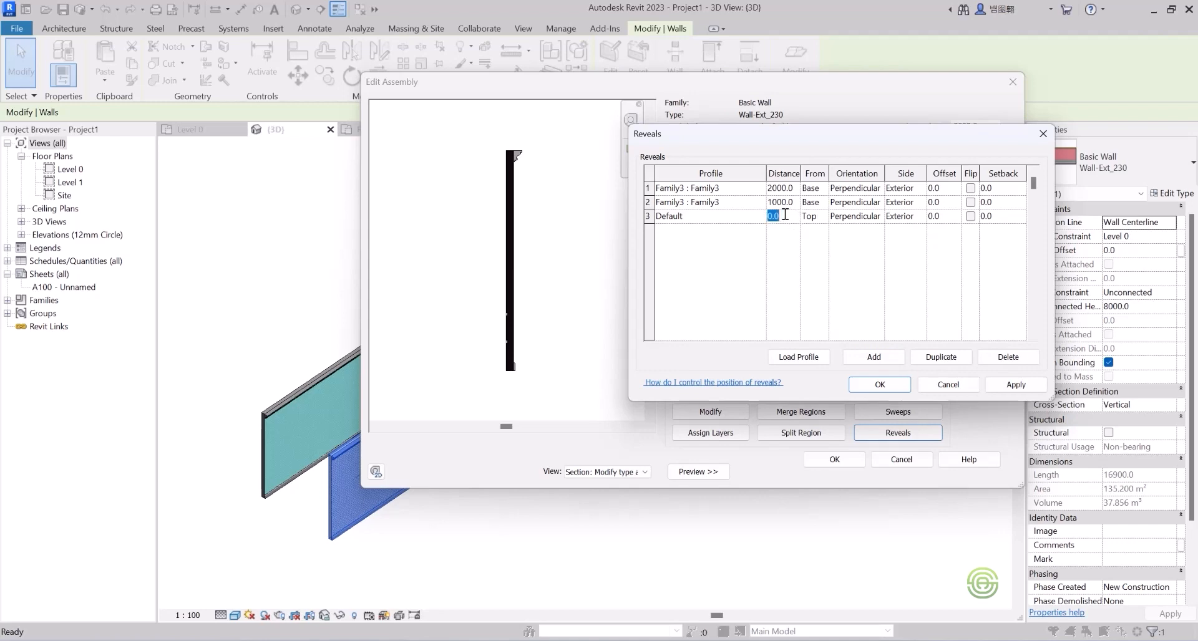
{"action": "type", "text": "-1000"}
{"action": "key", "text": "Tab"}
{"action": "left_click", "coordinate": [716, 216]}
{"action": "left_click", "coordinate": [757, 216]}
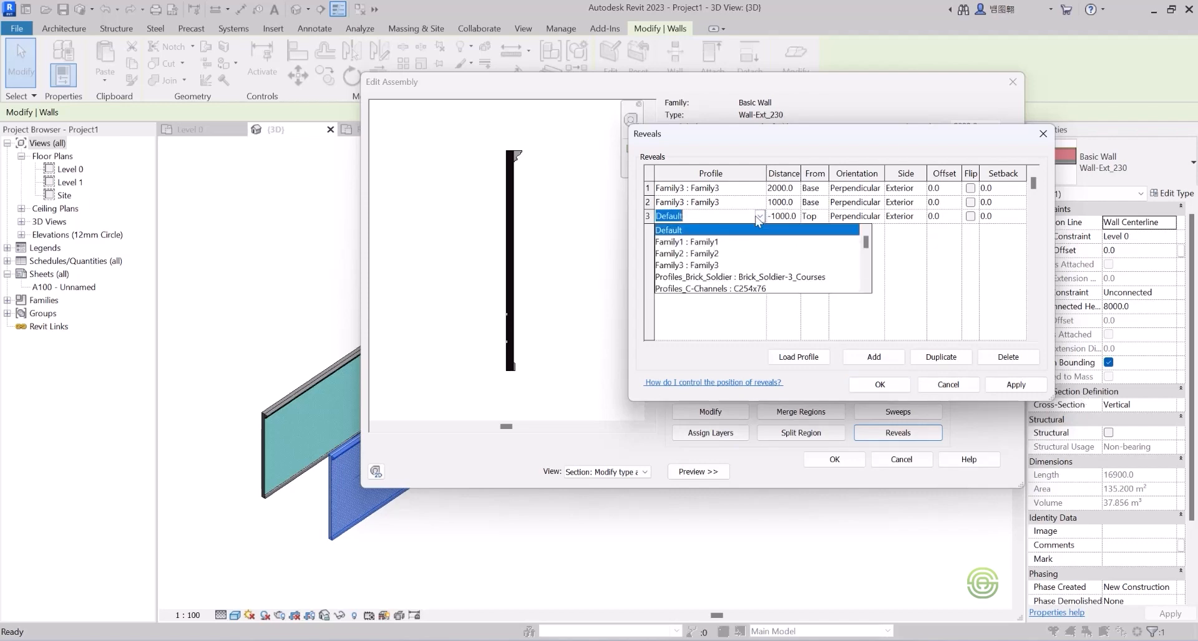
{"action": "left_click", "coordinate": [739, 265]}
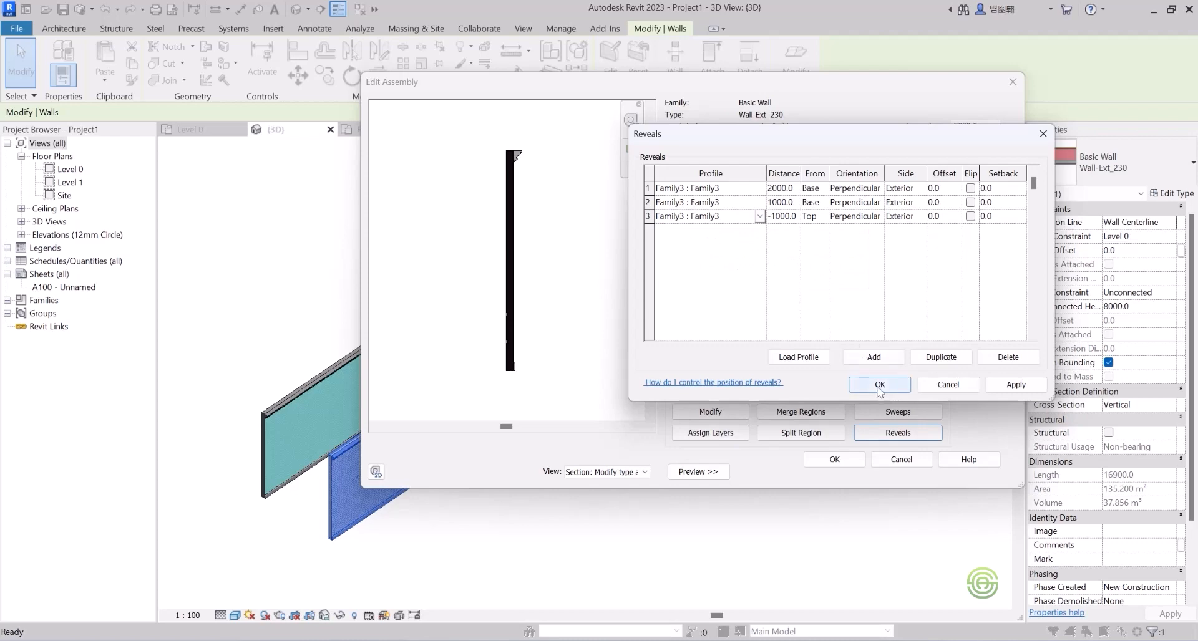
{"action": "left_click", "coordinate": [1016, 384]}
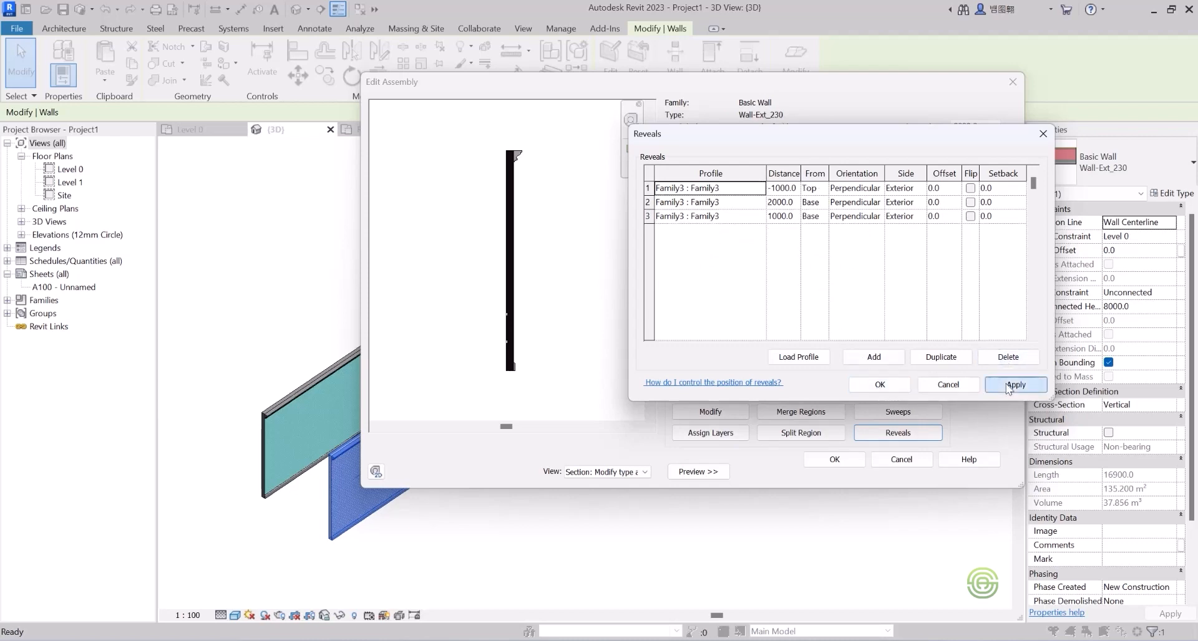
- Add a fourth reveal at a distance of -2000 from the top with the Family3 : Family3 profile and apply it
{"action": "left_click", "coordinate": [879, 358]}
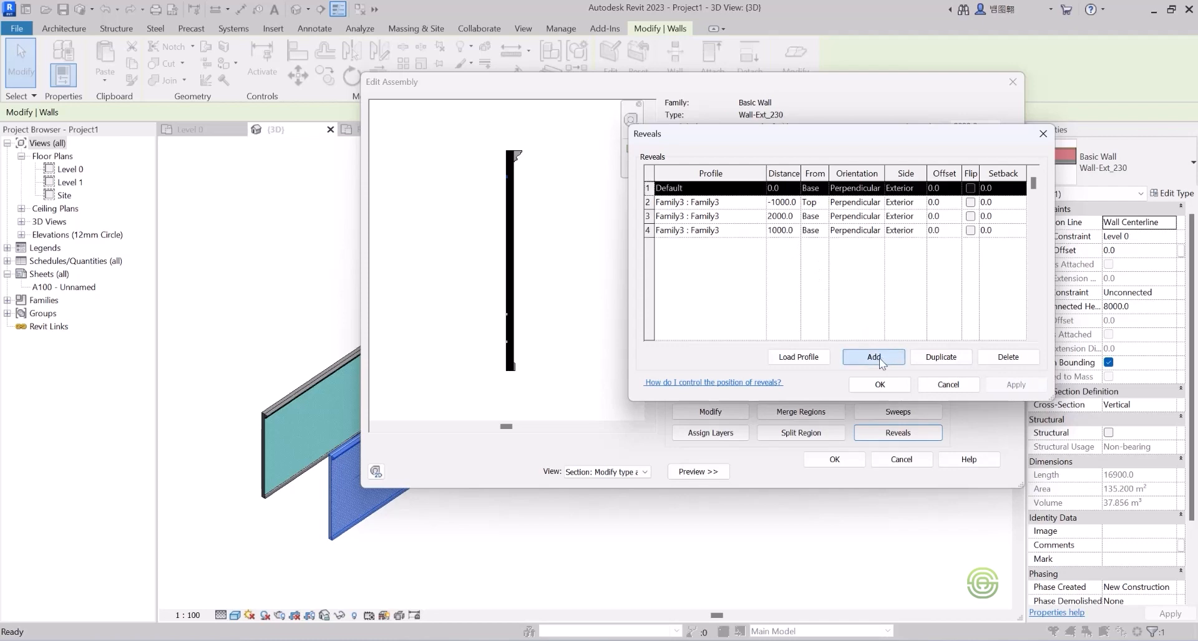
{"action": "left_click", "coordinate": [810, 187]}
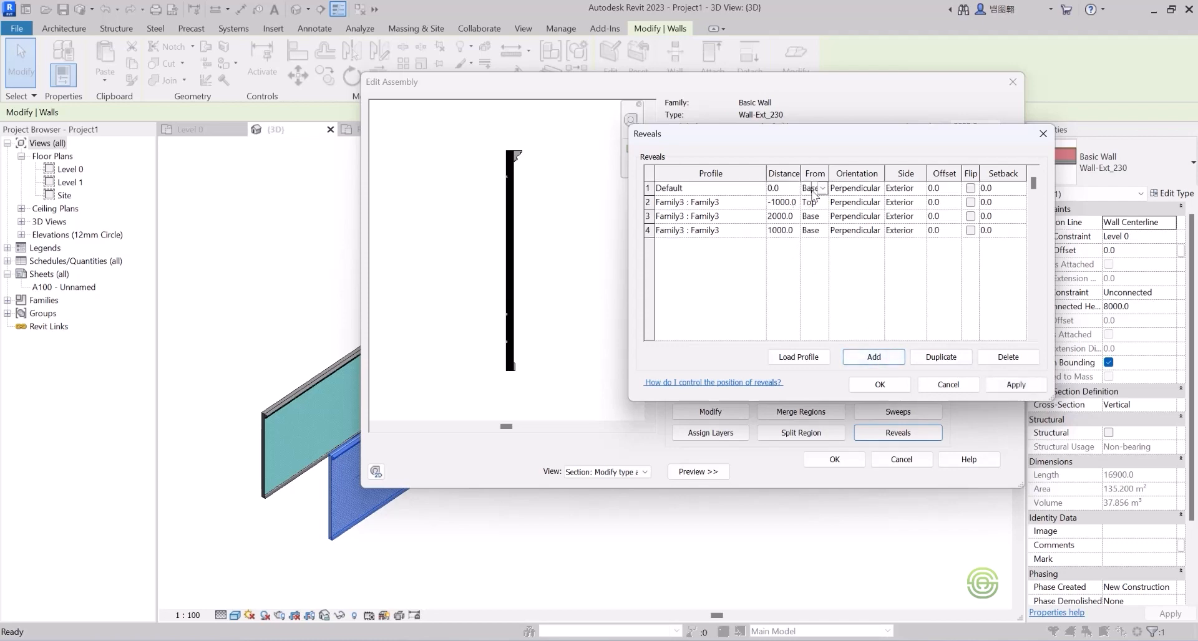
{"action": "left_click", "coordinate": [822, 188]}
{"action": "left_click", "coordinate": [809, 213]}
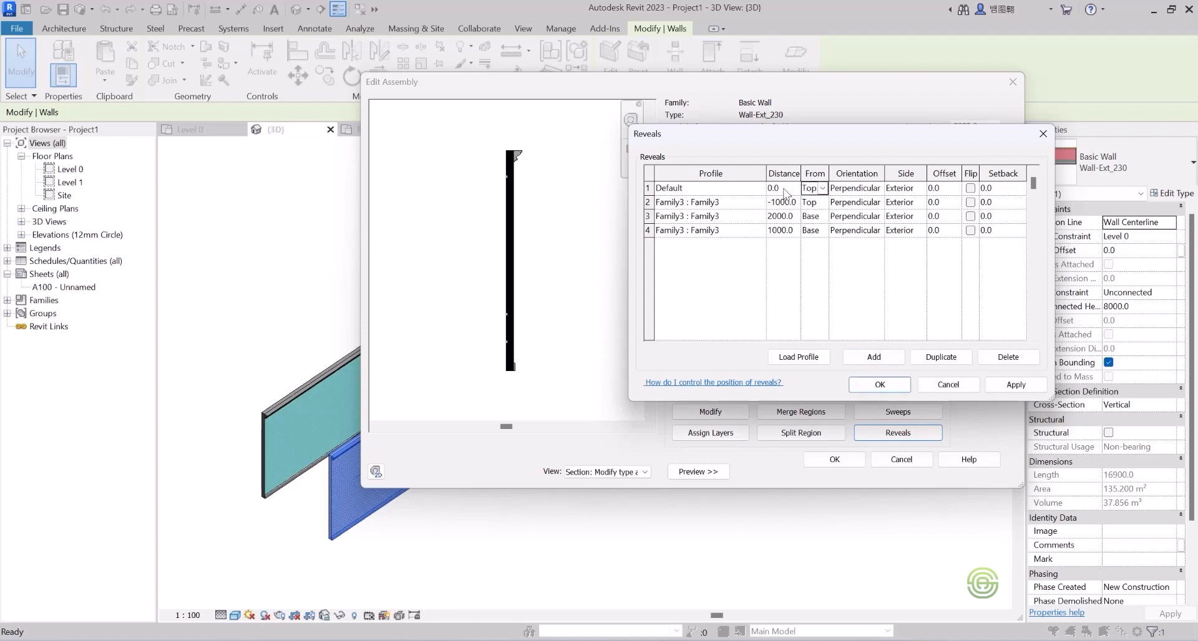
{"action": "left_click", "coordinate": [771, 188]}
{"action": "key", "text": "BackSpace"}
{"action": "key", "text": "Tab"}
{"action": "left_click", "coordinate": [714, 188]}
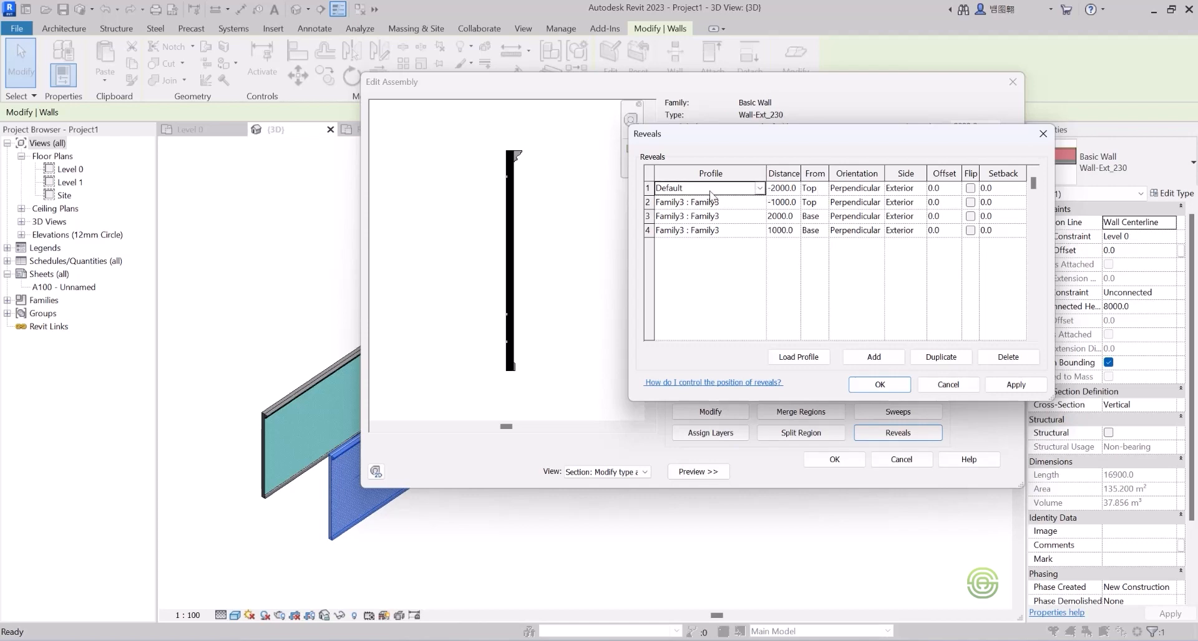
{"action": "left_click", "coordinate": [759, 187]}
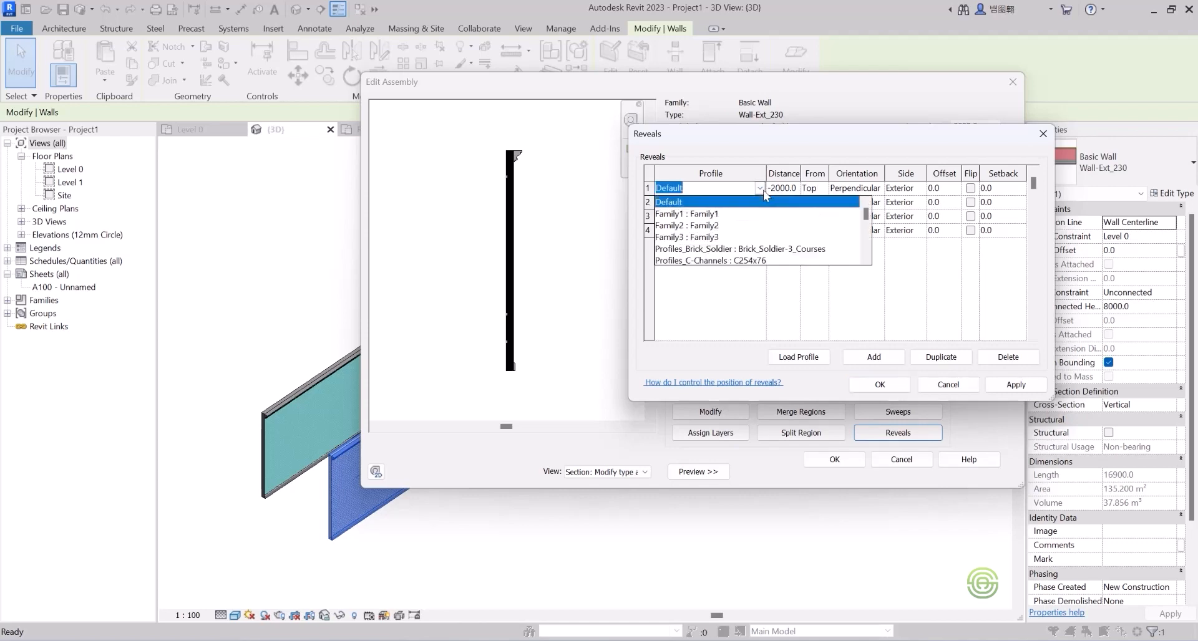
{"action": "left_click", "coordinate": [738, 238]}
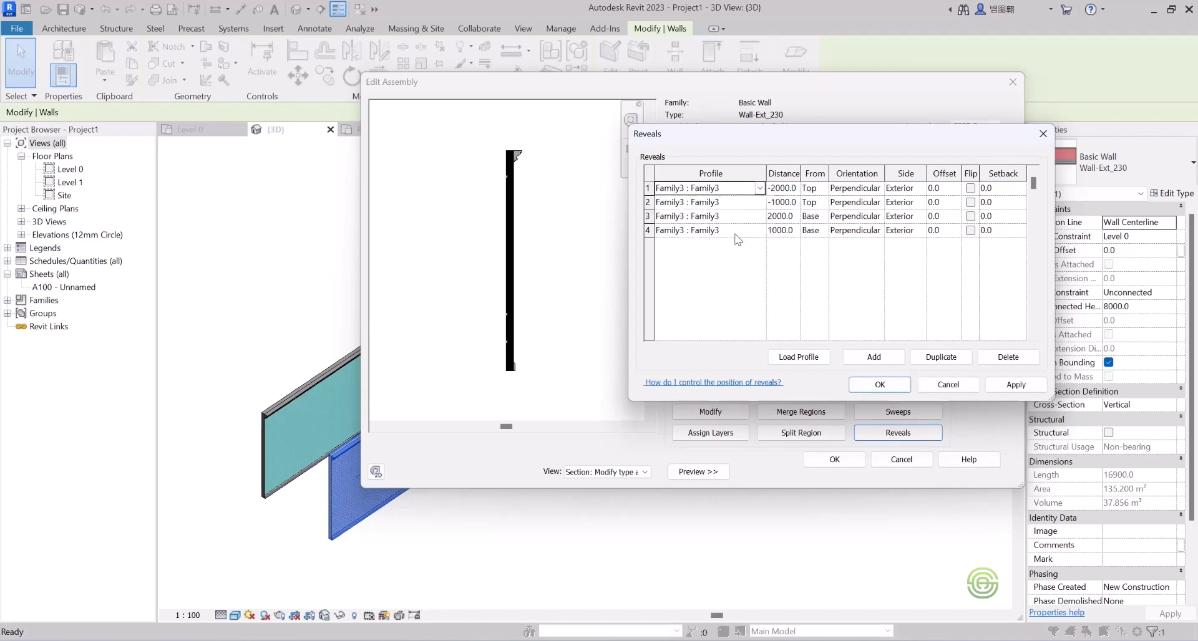
{"action": "left_click", "coordinate": [1023, 387]}
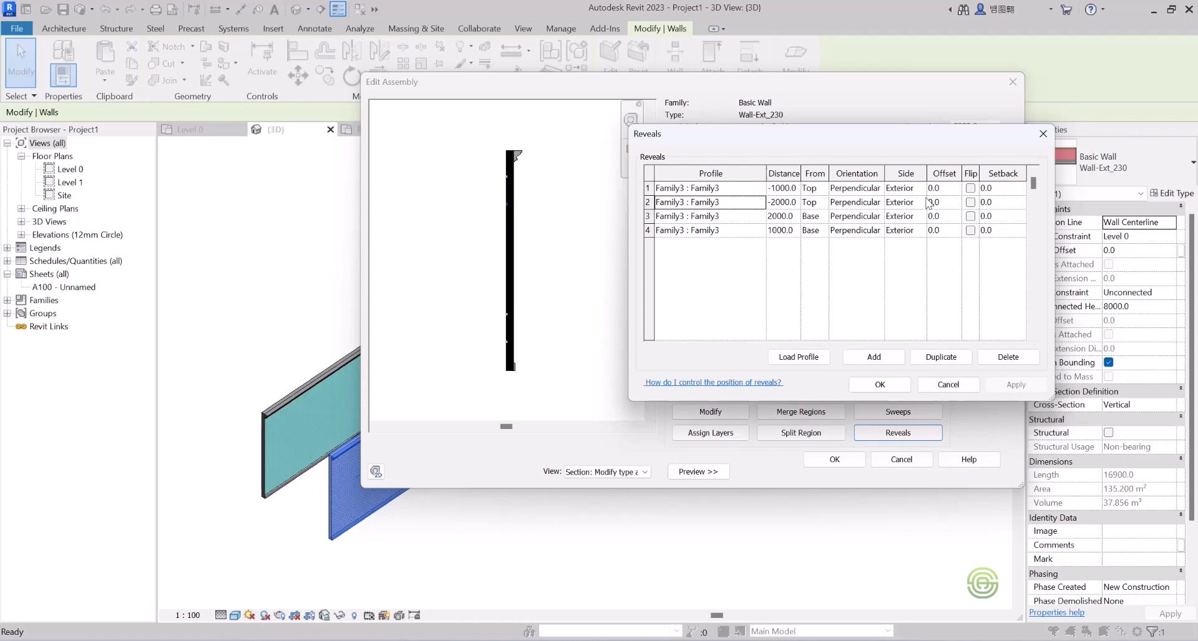
- Accept the reveals and save the edited structure of the Wall-Ext_230 type
{"action": "left_click", "coordinate": [891, 386]}
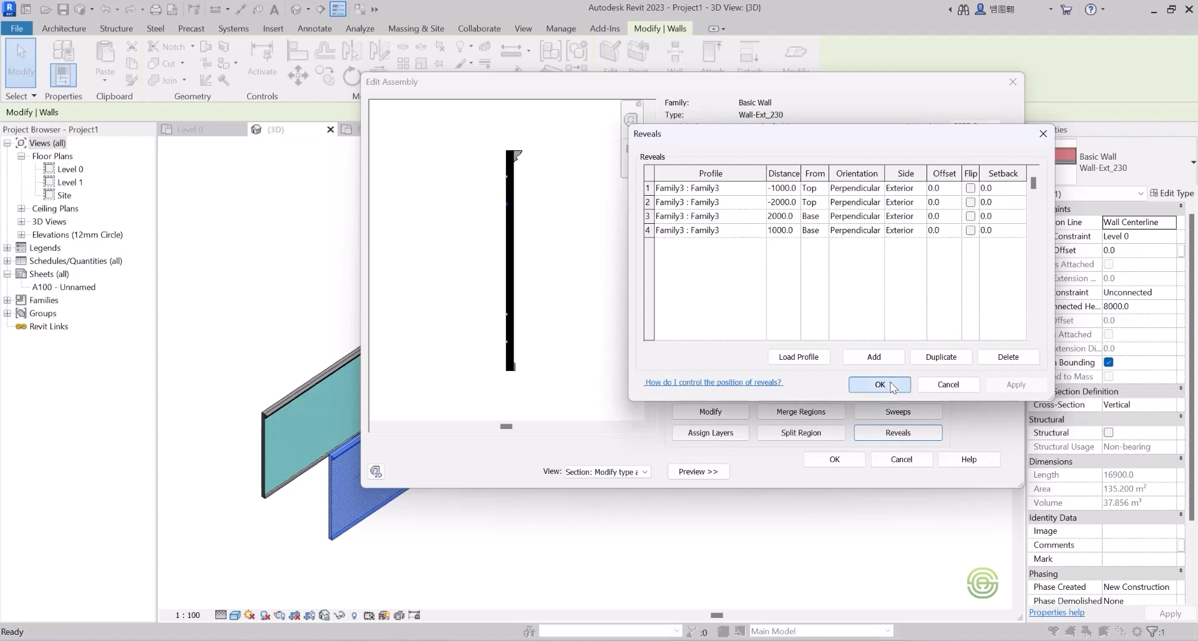
{"action": "left_click", "coordinate": [835, 462]}
{"action": "left_click", "coordinate": [848, 471]}
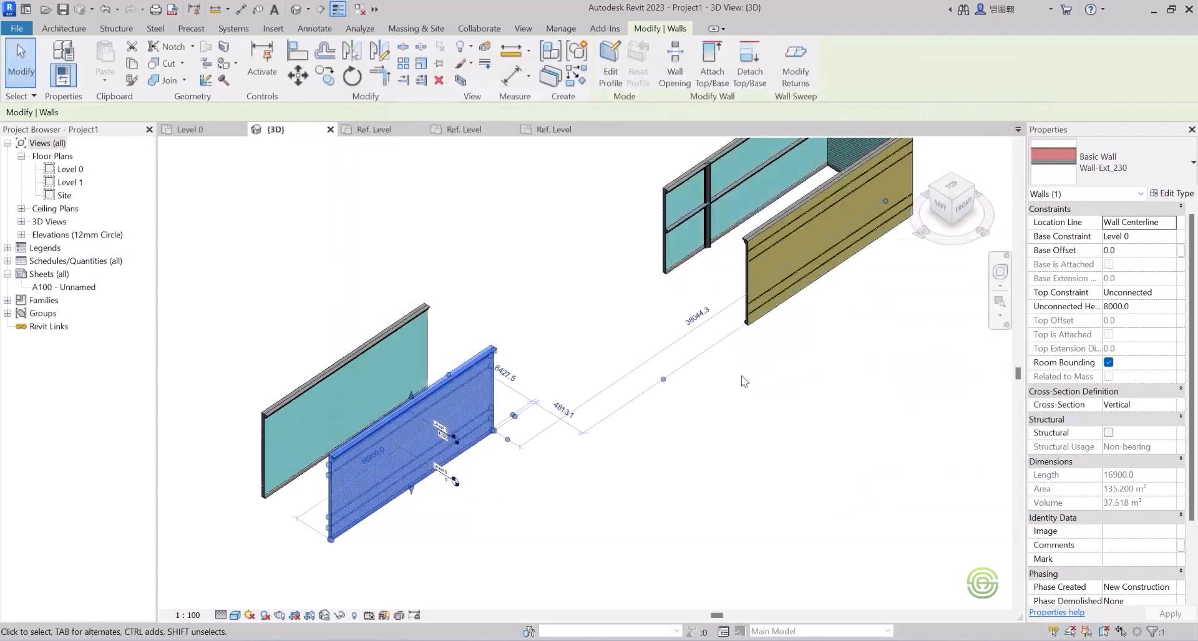
- Examine the horizontal reveals on the front and side faces of the joined Wall-Ext_230 walls in the 3D view
{"action": "left_click", "coordinate": [744, 382]}
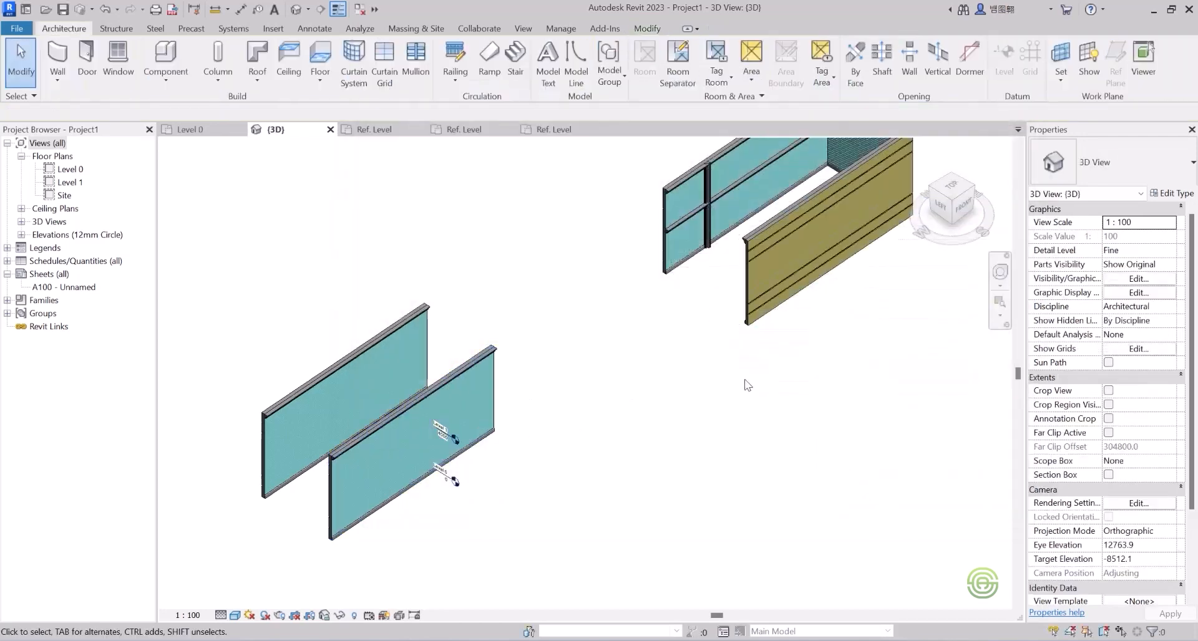
{"action": "scroll", "coordinate": [703, 246], "scroll_direction": "down", "scroll_amount": 2}
{"action": "scroll", "coordinate": [777, 259], "scroll_direction": "up", "scroll_amount": 4}
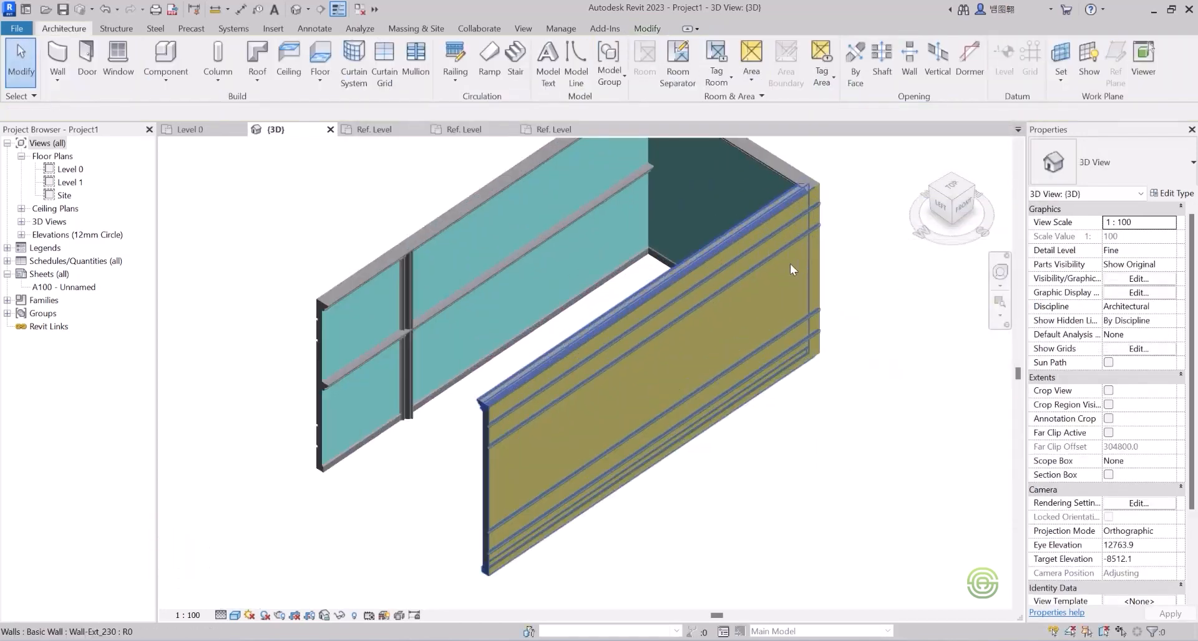
{"action": "middle_click_drag", "start_coordinate": [735, 324], "coordinate": [722, 223], "text": "shift"}
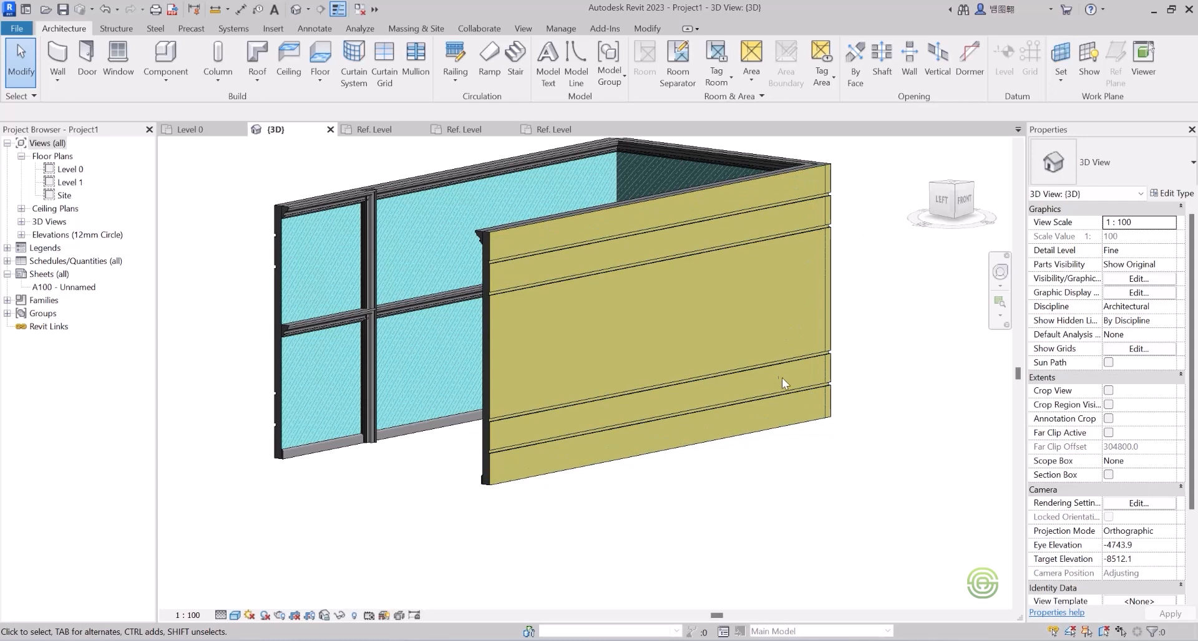
{"action": "middle_click_drag", "start_coordinate": [784, 326], "coordinate": [507, 299], "text": "shift"}
{"action": "middle_click_drag", "start_coordinate": [510, 220], "coordinate": [754, 318], "text": "shift"}
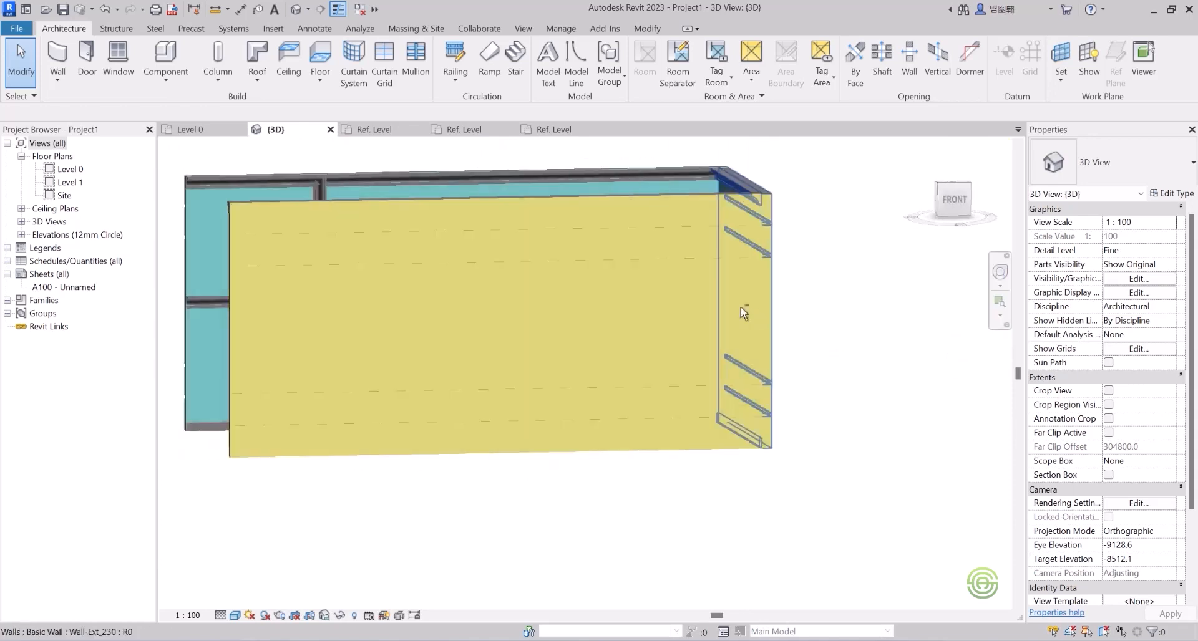
{"action": "middle_click_drag", "start_coordinate": [583, 337], "coordinate": [638, 322], "text": "shift"}
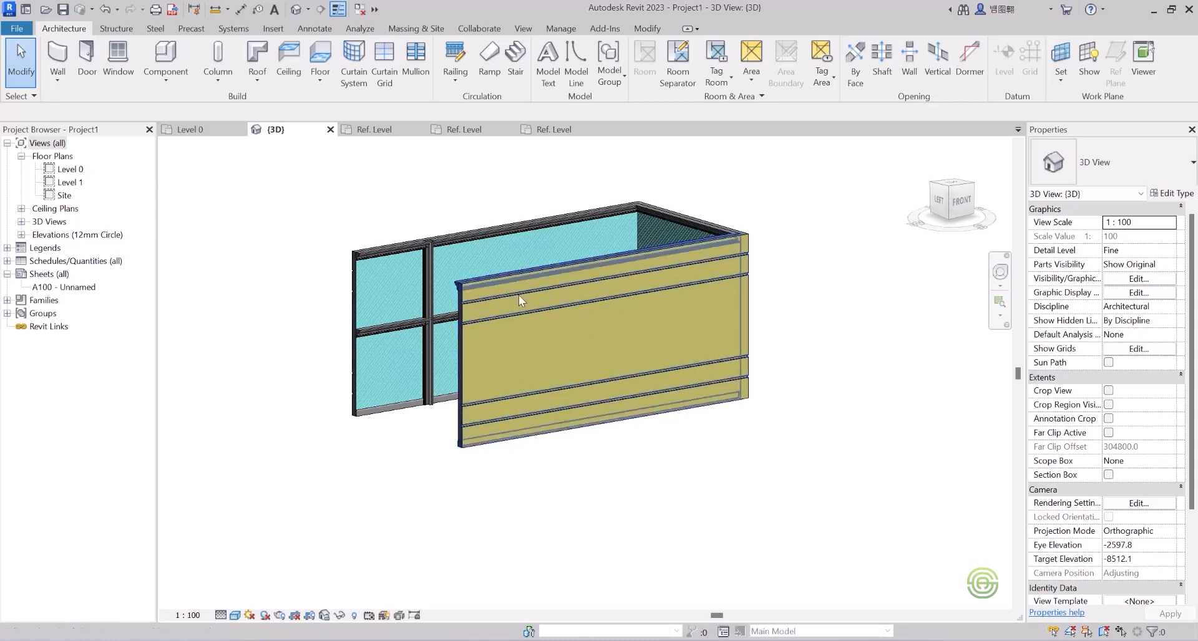
- Place a vertical wall reveal on the front Wall-Ext_230 wall, near its left end
{"action": "left_click", "coordinate": [57, 76]}
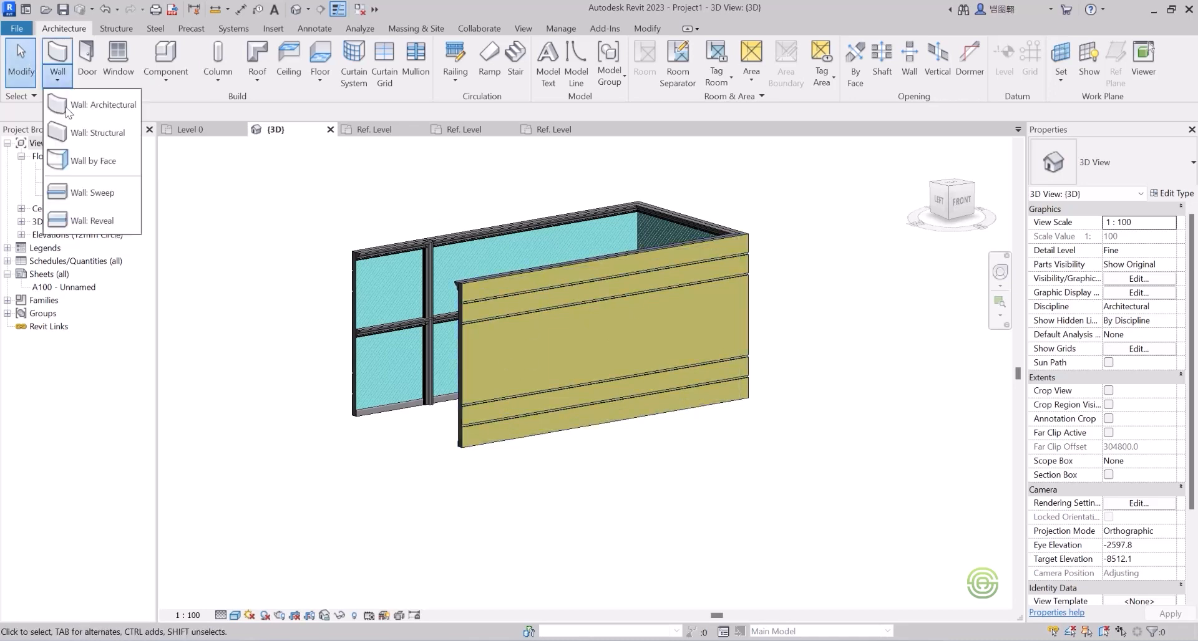
{"action": "left_click", "coordinate": [87, 220]}
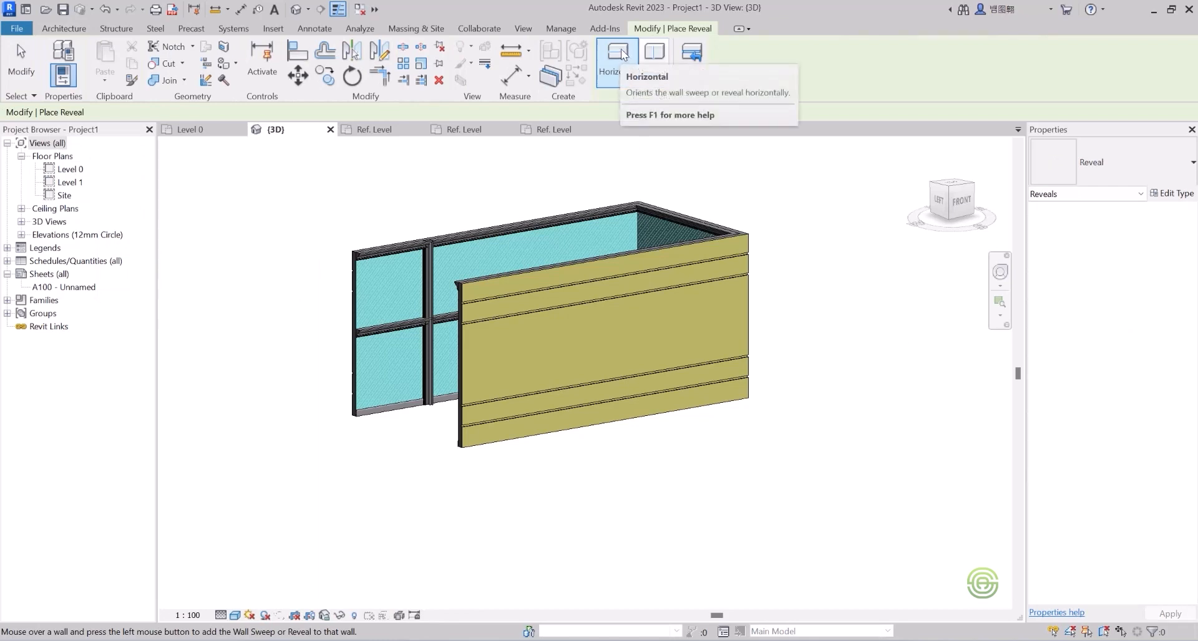
{"action": "left_click", "coordinate": [654, 53]}
{"action": "scroll", "coordinate": [596, 349], "scroll_direction": "up", "scroll_amount": 3}
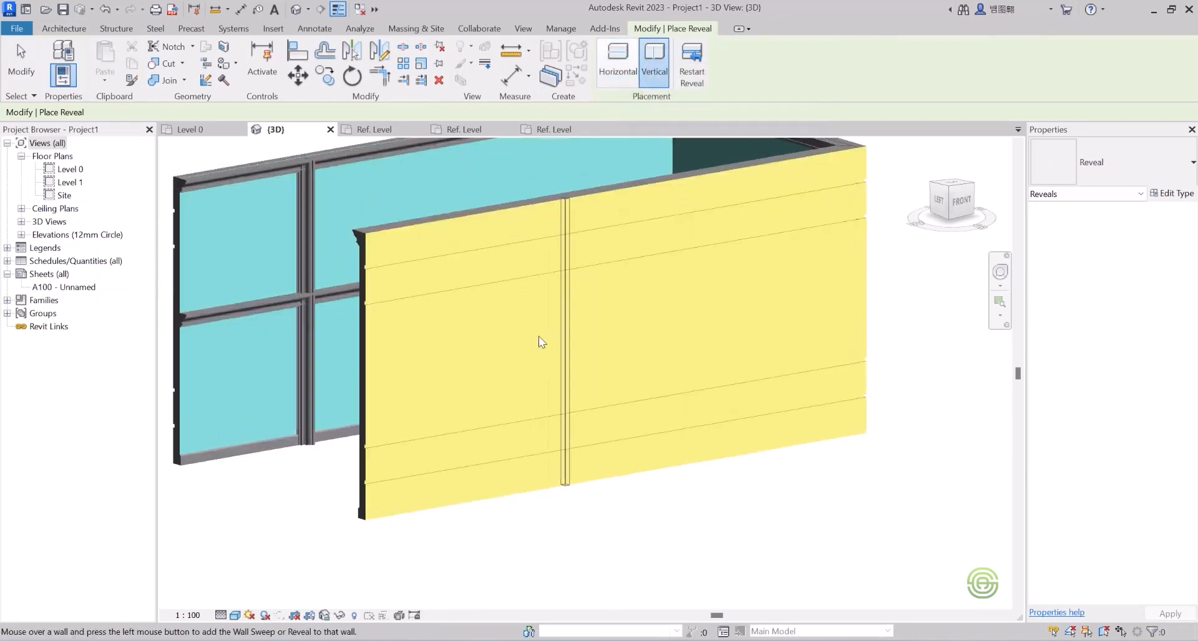
{"action": "left_click", "coordinate": [426, 339]}
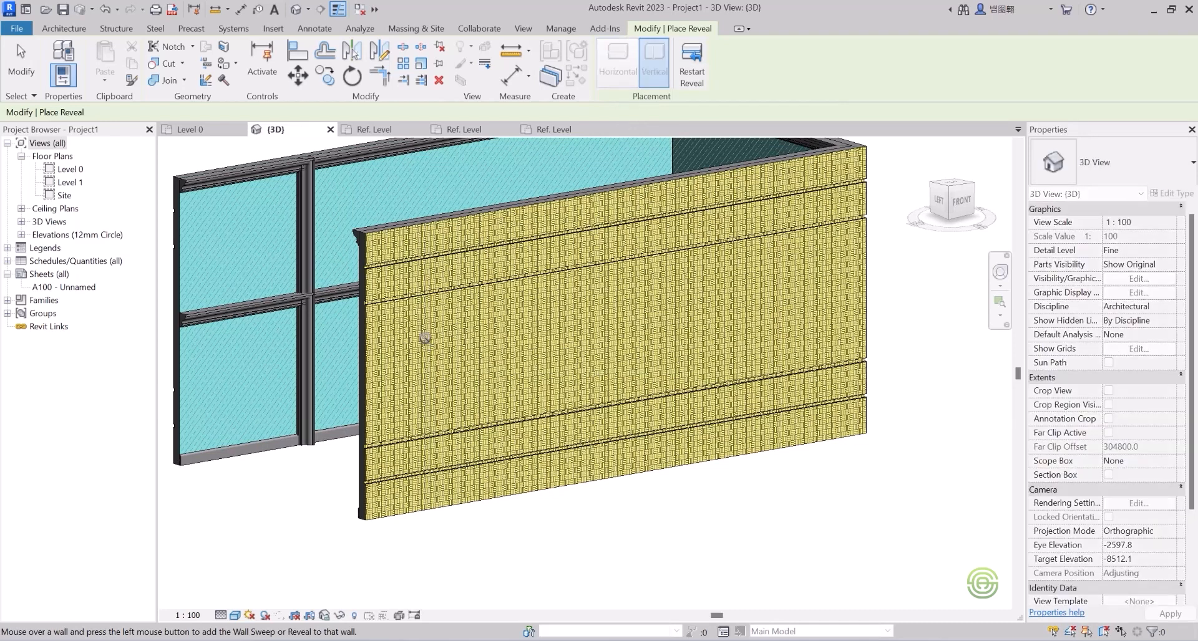
{"action": "key", "text": "Escape"}
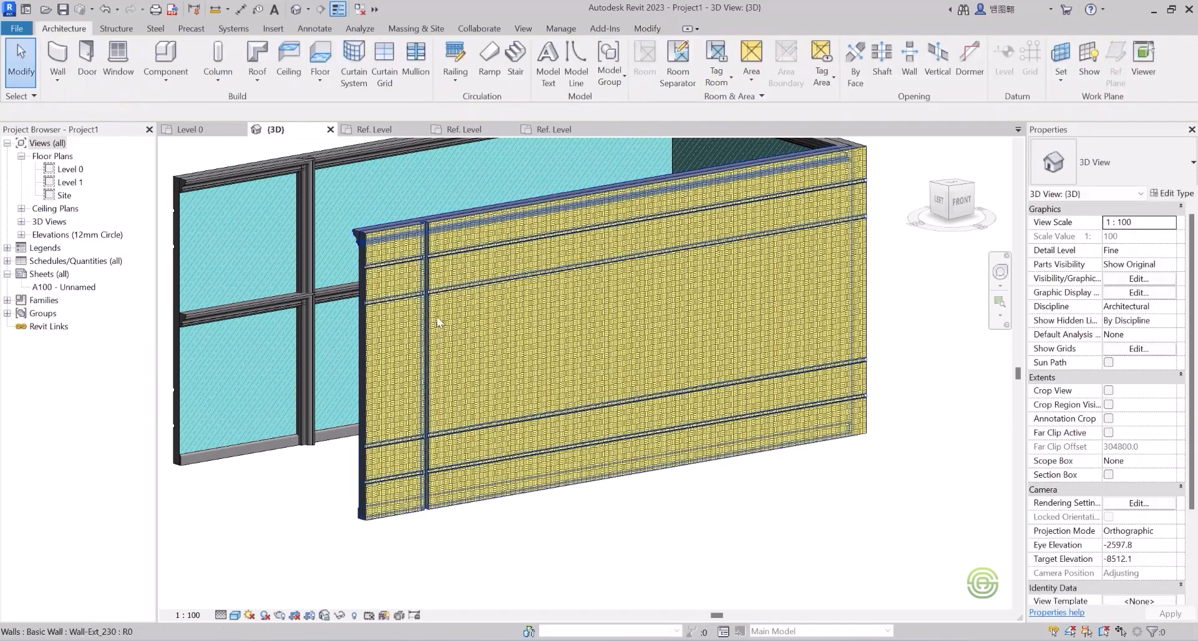
- Set the profile of the vertical reveal's type to Family3 : Family3
{"action": "scroll", "coordinate": [427, 317], "scroll_direction": "up", "scroll_amount": 6}
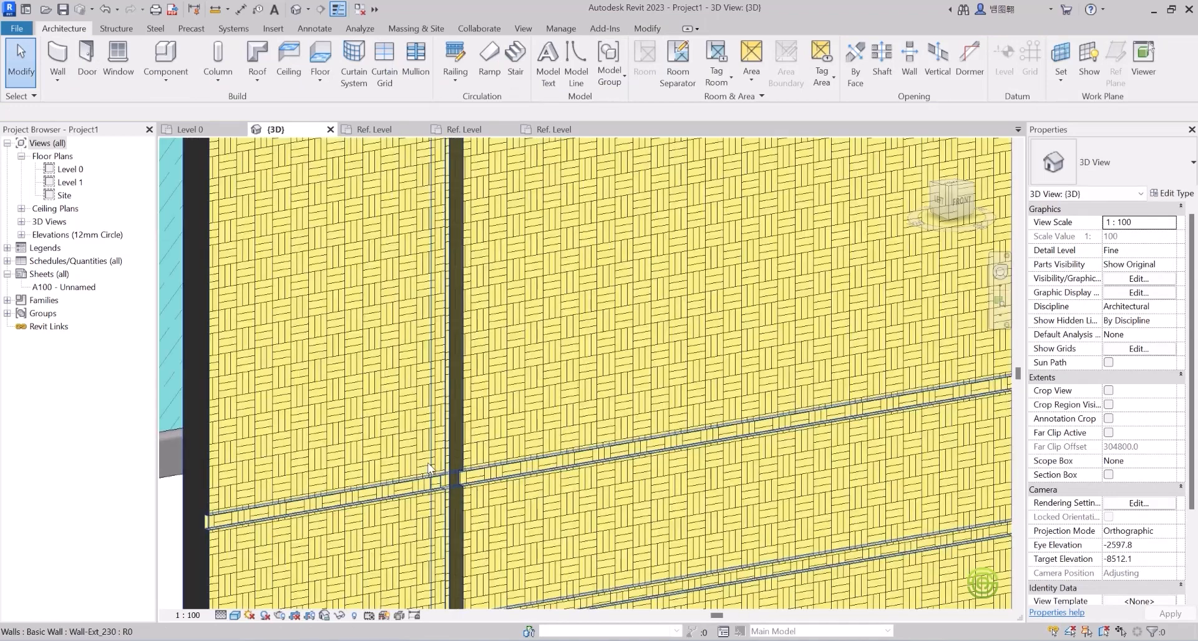
{"action": "middle_click_drag", "start_coordinate": [505, 428], "coordinate": [537, 373], "text": "shift"}
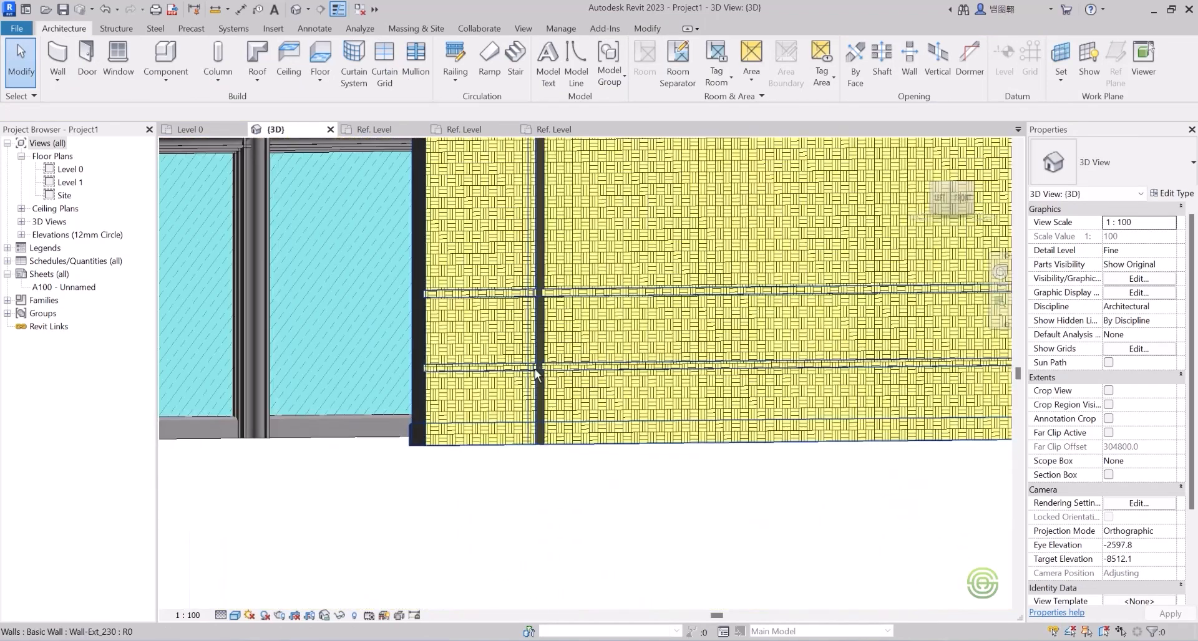
{"action": "scroll", "coordinate": [556, 414], "scroll_direction": "up", "scroll_amount": 6}
{"action": "middle_click_drag", "start_coordinate": [524, 487], "coordinate": [282, 404], "text": "shift"}
{"action": "left_click", "coordinate": [282, 404]}
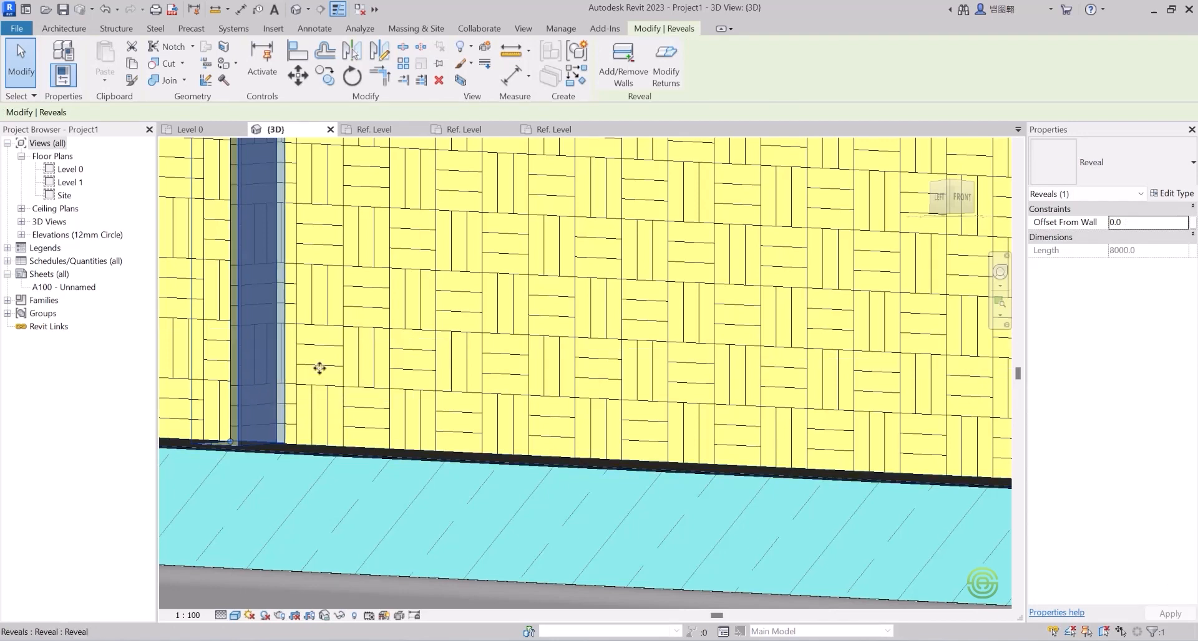
{"action": "left_click", "coordinate": [1184, 195]}
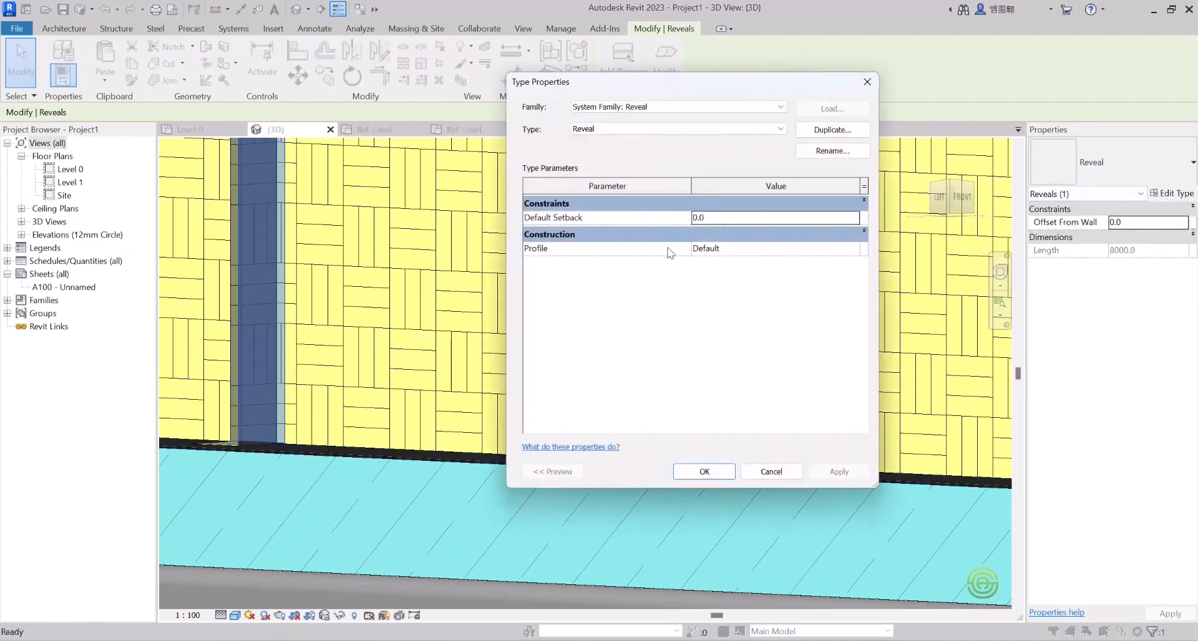
{"action": "left_click", "coordinate": [852, 250]}
{"action": "left_click", "coordinate": [852, 249]}
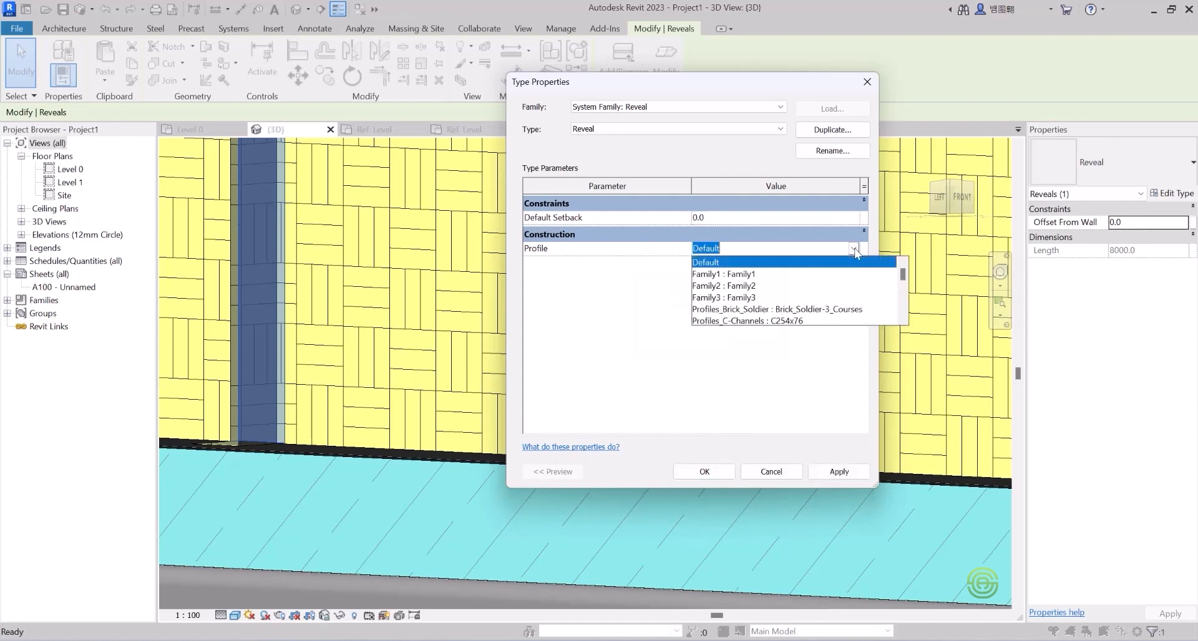
{"action": "left_click", "coordinate": [739, 297]}
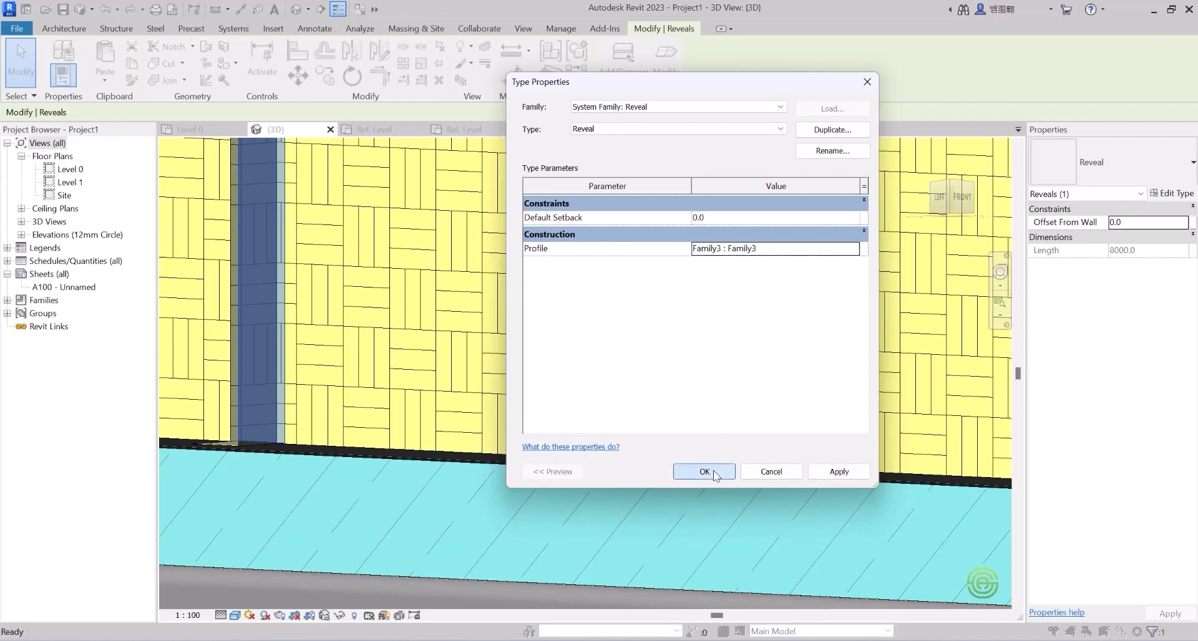
{"action": "left_click", "coordinate": [704, 471]}
- Inspect the vertical reveal where it crosses the lower horizontal reveals and meets the wall base
{"action": "scroll", "coordinate": [572, 394], "scroll_direction": "up", "scroll_amount": 4}
{"action": "middle_click_drag", "start_coordinate": [574, 394], "coordinate": [516, 422], "text": "shift"}
{"action": "scroll", "coordinate": [508, 418], "scroll_direction": "down", "scroll_amount": 6}
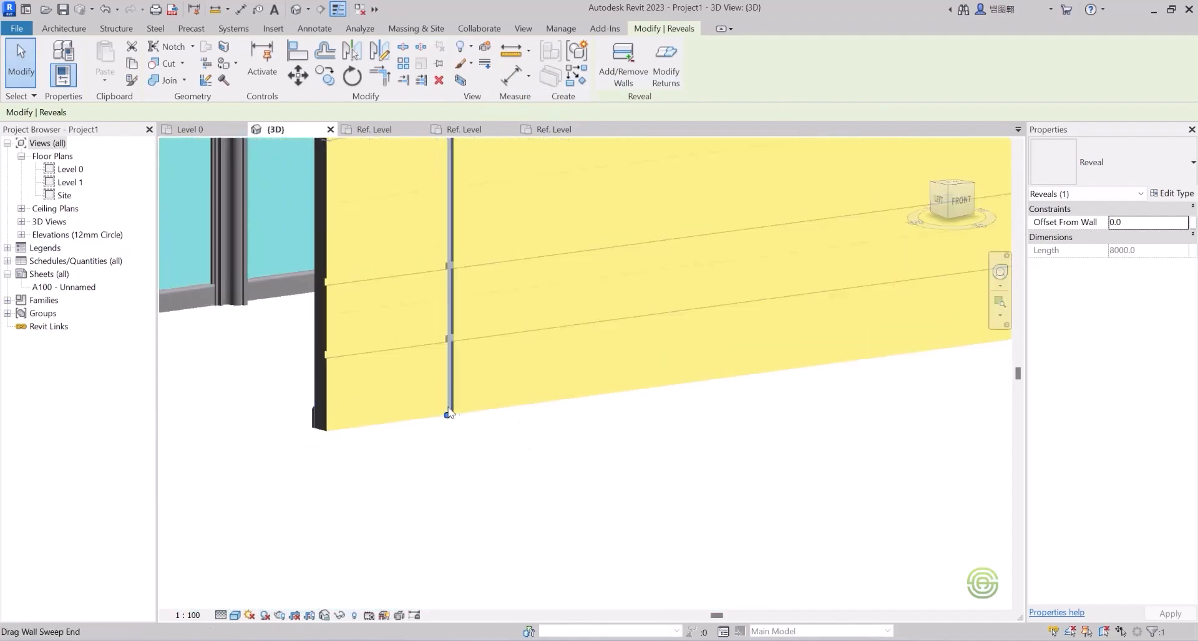
- Move the vertical reveal on the front Wall-Ext_230 wall farther in from the wall's left end
{"action": "scroll", "coordinate": [443, 274], "scroll_direction": "up", "scroll_amount": 5}
{"action": "middle_click_drag", "start_coordinate": [446, 302], "coordinate": [441, 330], "text": "shift"}
{"action": "scroll", "coordinate": [441, 331], "scroll_direction": "up", "scroll_amount": 2}
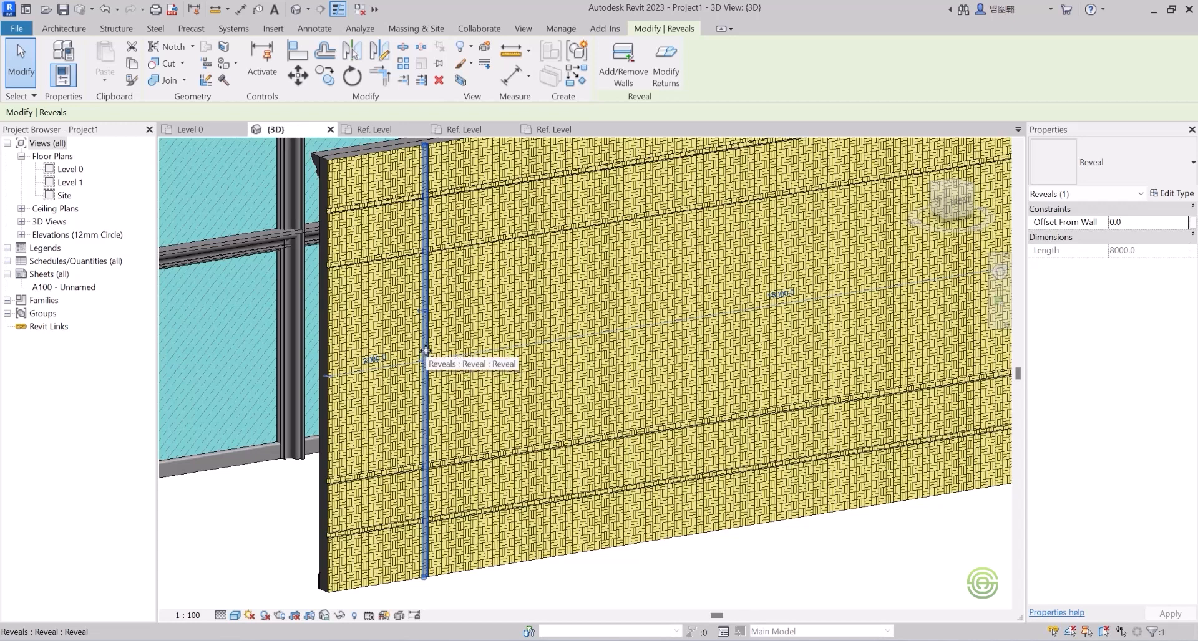
{"action": "left_click_drag", "start_coordinate": [432, 350], "coordinate": [505, 337]}
{"action": "scroll", "coordinate": [478, 378], "scroll_direction": "down", "scroll_amount": 2}
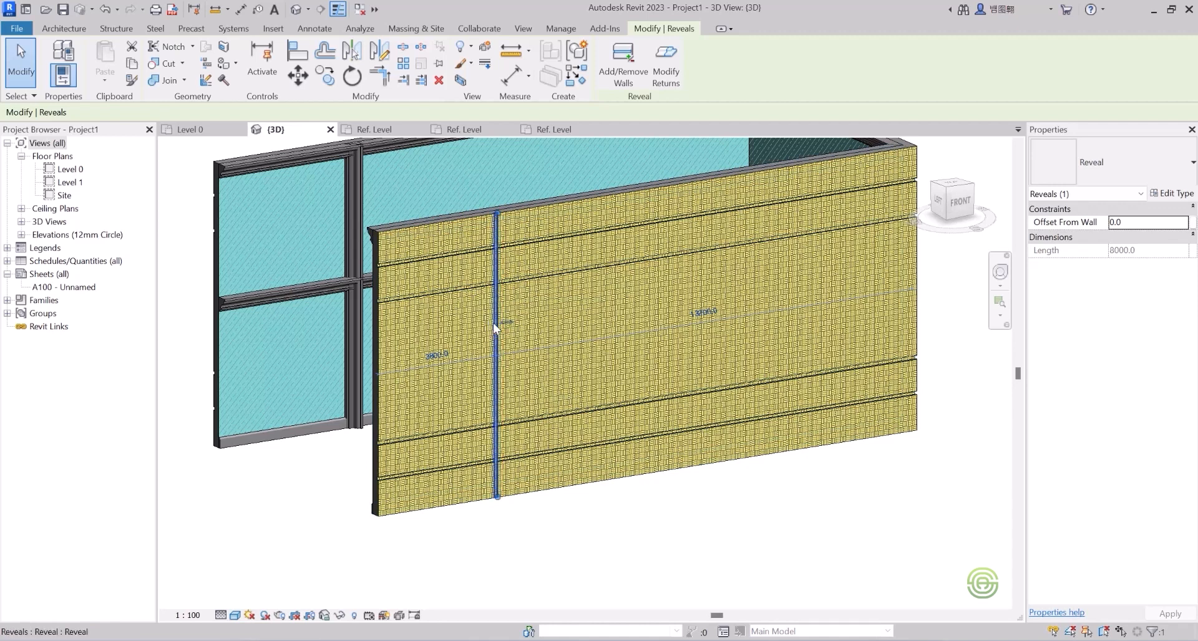
{"action": "mouse_move", "coordinate": [496, 322]}
{"action": "left_mouse_down"}
{"action": "mouse_move", "coordinate": [617, 297]}
{"action": "mouse_move", "coordinate": [504, 321]}
{"action": "left_mouse_up"}
{"action": "left_click", "coordinate": [564, 508]}
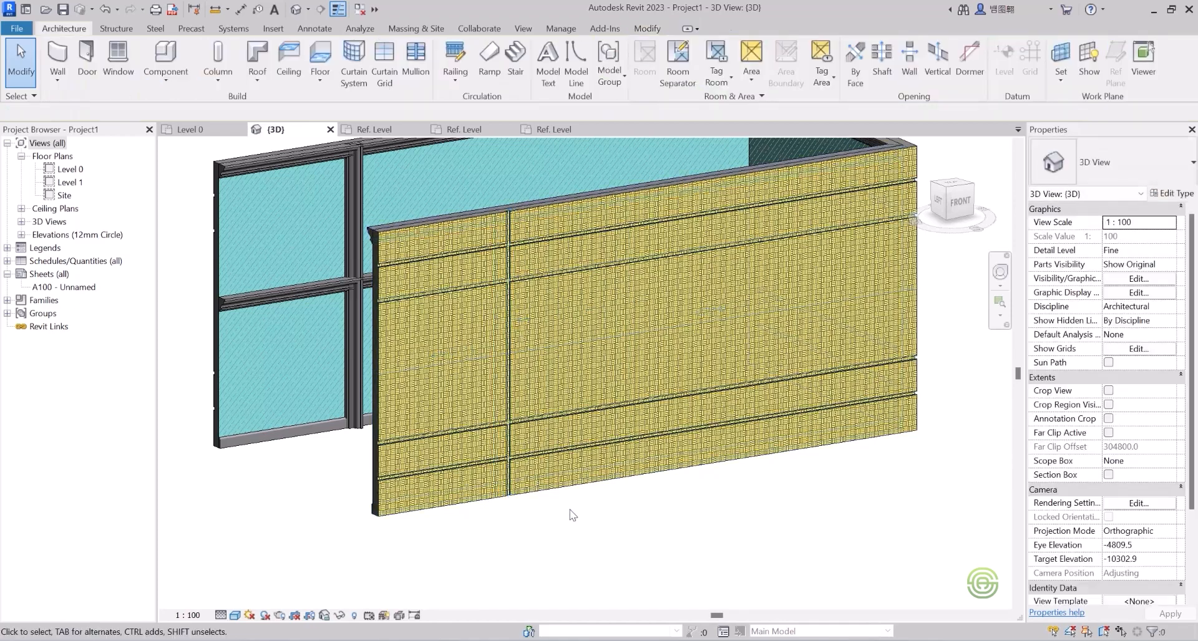
{"action": "scroll", "coordinate": [561, 340], "scroll_direction": "up", "scroll_amount": 2}
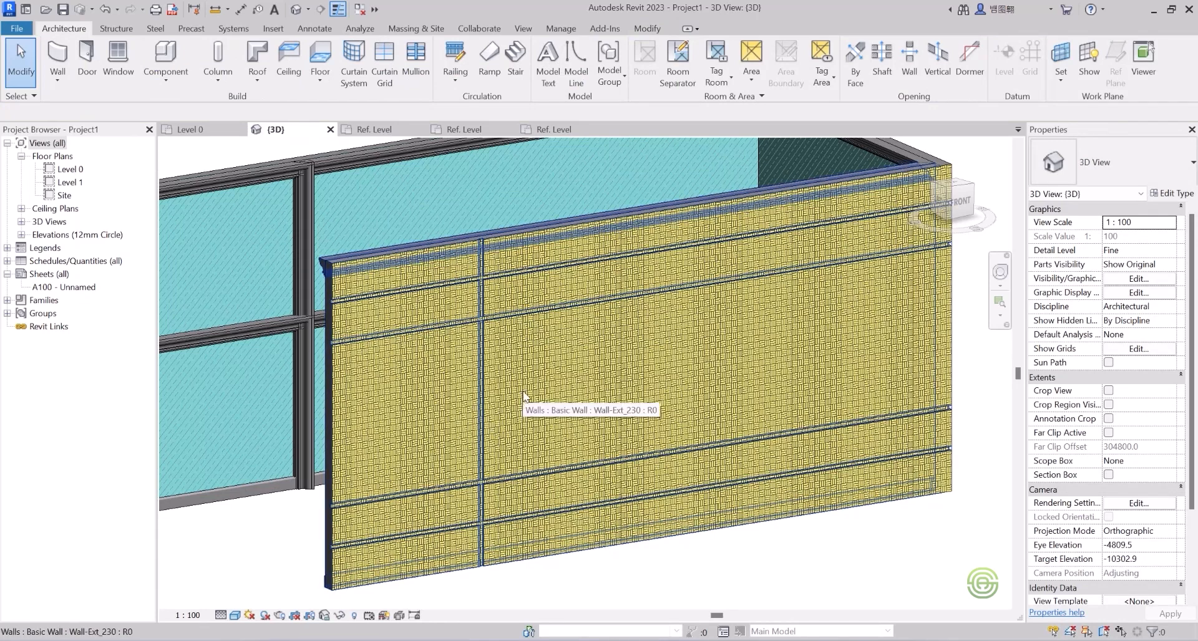
- In the Level 0 floor plan, draw a straight Curtain_Wall-Empty wall about 17000 mm long, to the right of the existing walls
{"action": "scroll", "coordinate": [528, 393], "scroll_direction": "down", "scroll_amount": 4}
{"action": "middle_click_drag", "start_coordinate": [528, 393], "coordinate": [612, 429], "text": "shift"}
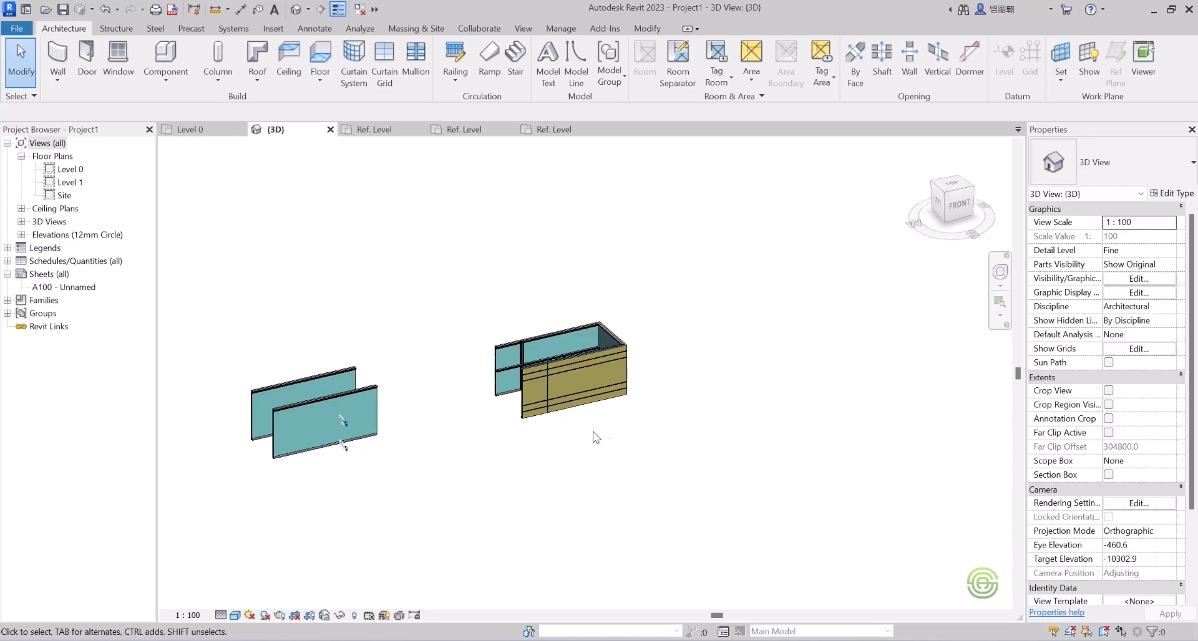
{"action": "scroll", "coordinate": [393, 430], "scroll_direction": "down", "scroll_amount": 3}
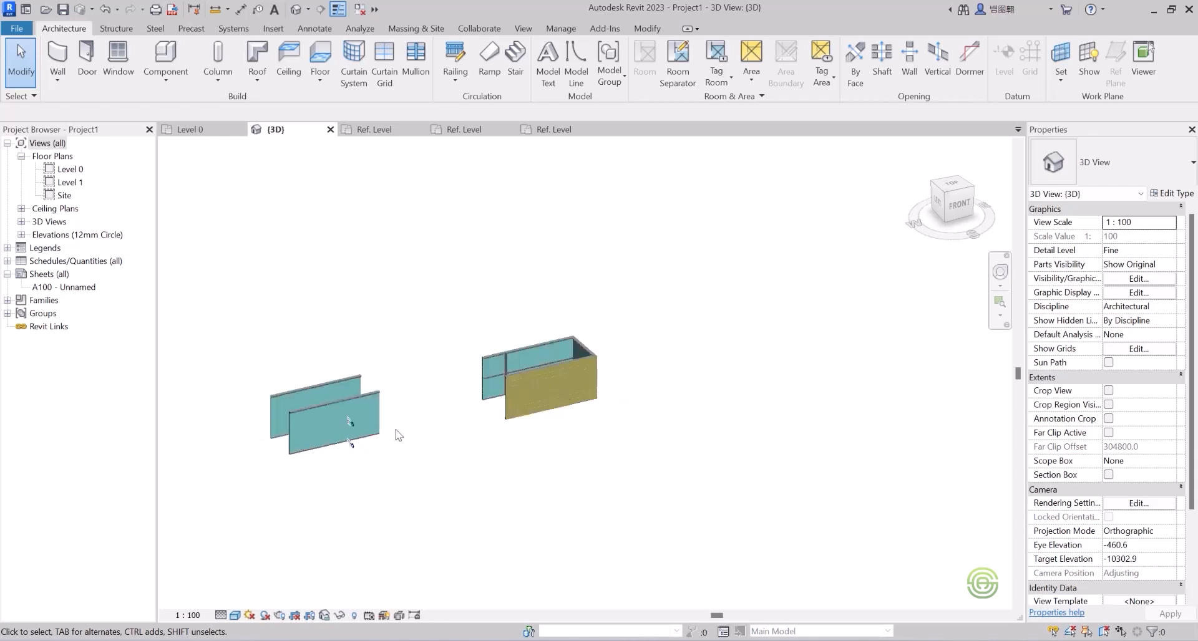
{"action": "left_click", "coordinate": [58, 75]}
{"action": "left_click", "coordinate": [103, 105]}
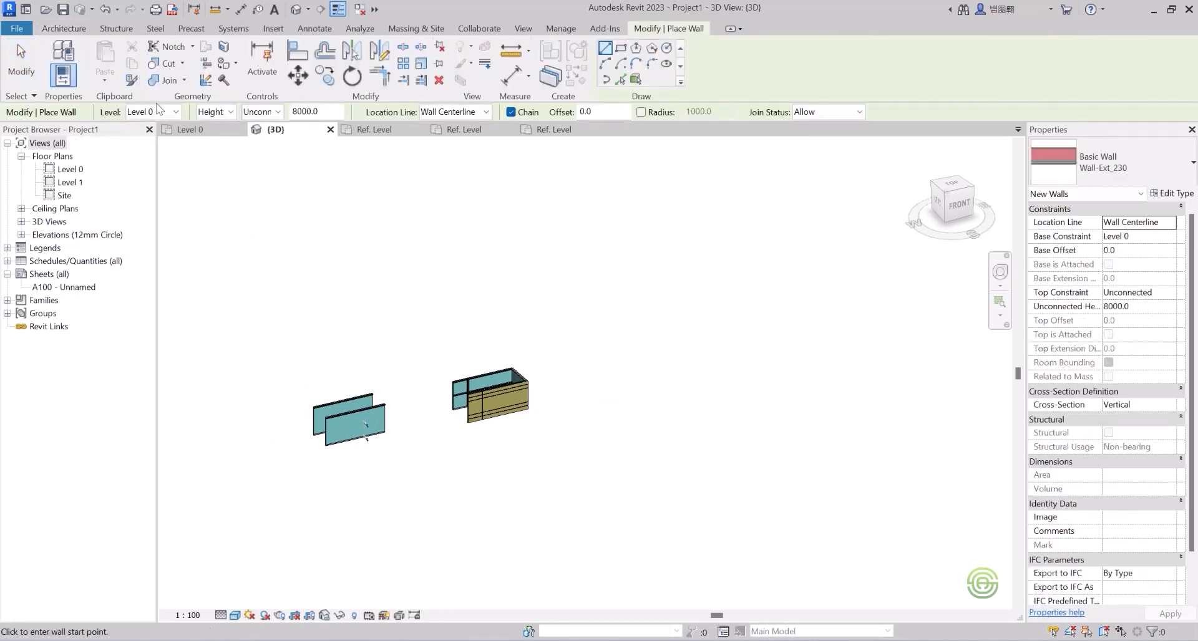
{"action": "left_click", "coordinate": [197, 132]}
{"action": "scroll", "coordinate": [505, 365], "scroll_direction": "down", "scroll_amount": 3}
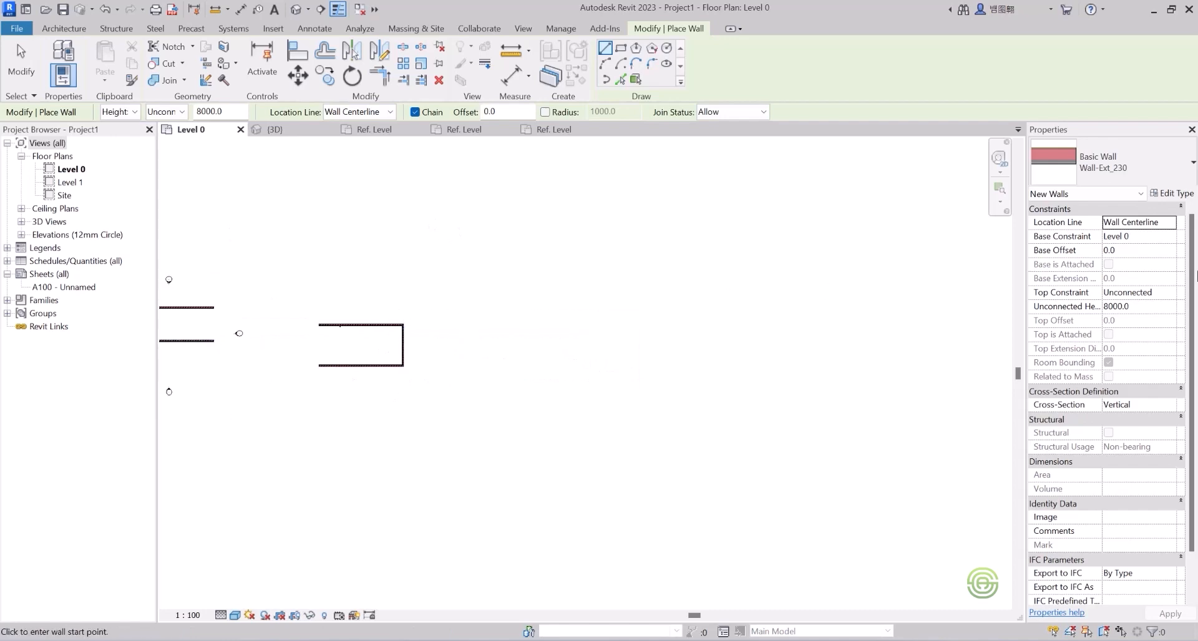
{"action": "left_click", "coordinate": [1164, 163]}
{"action": "scroll", "coordinate": [1079, 327], "scroll_direction": "down", "scroll_amount": 2}
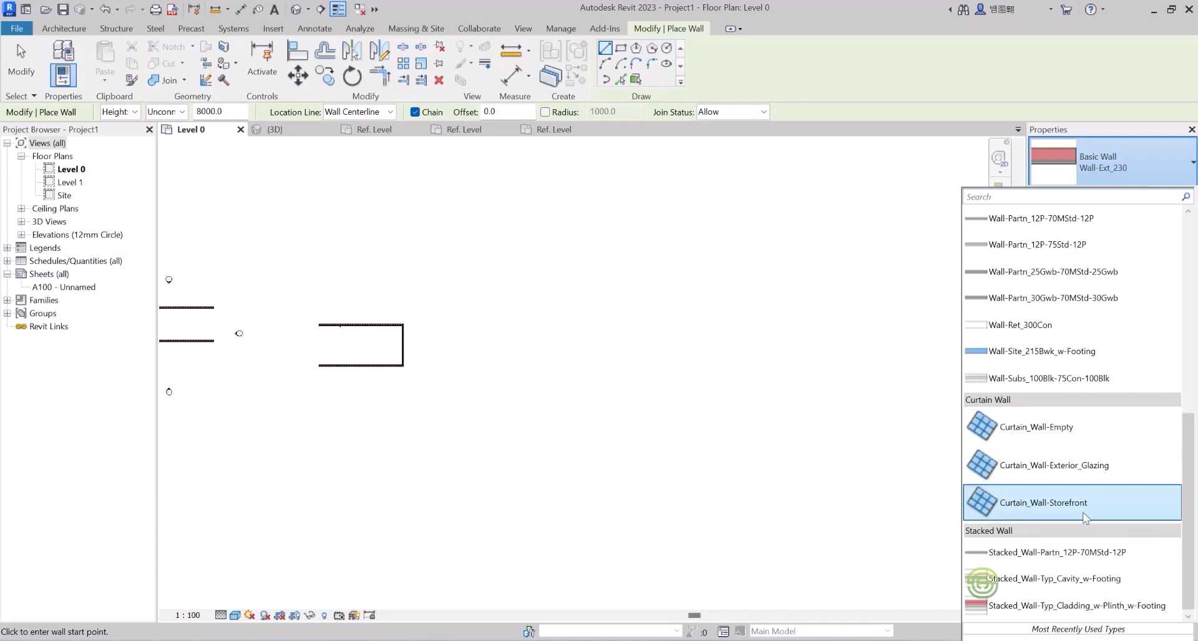
{"action": "left_click", "coordinate": [1040, 430]}
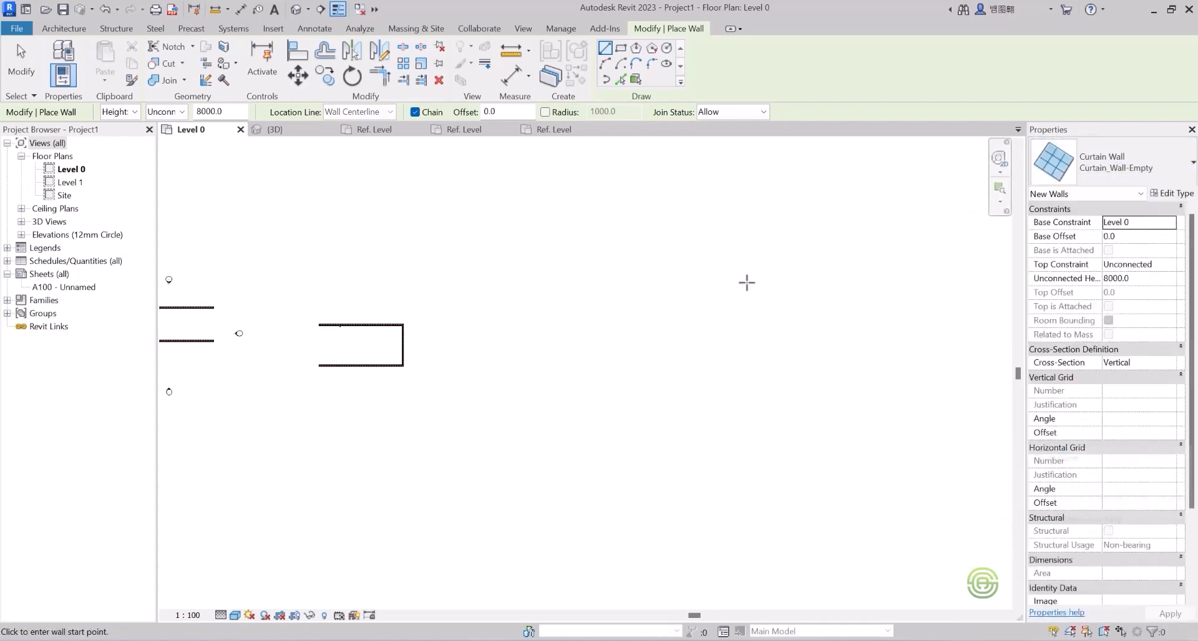
{"action": "left_click", "coordinate": [508, 281]}
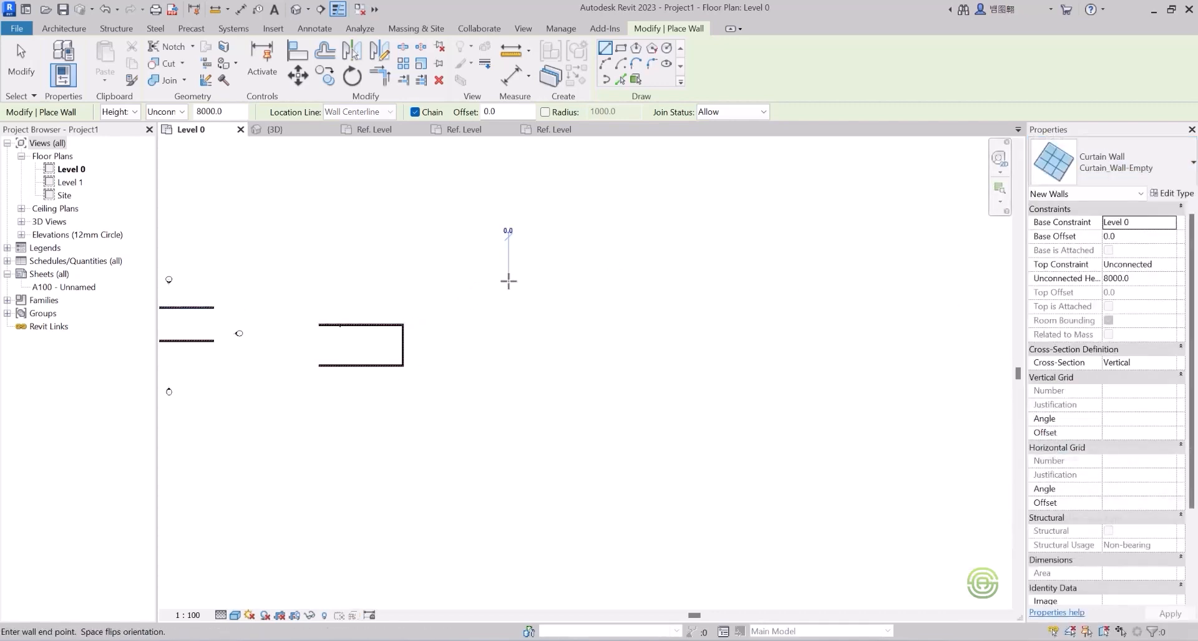
{"action": "left_click", "coordinate": [592, 281]}
{"action": "key", "text": "Escape"}
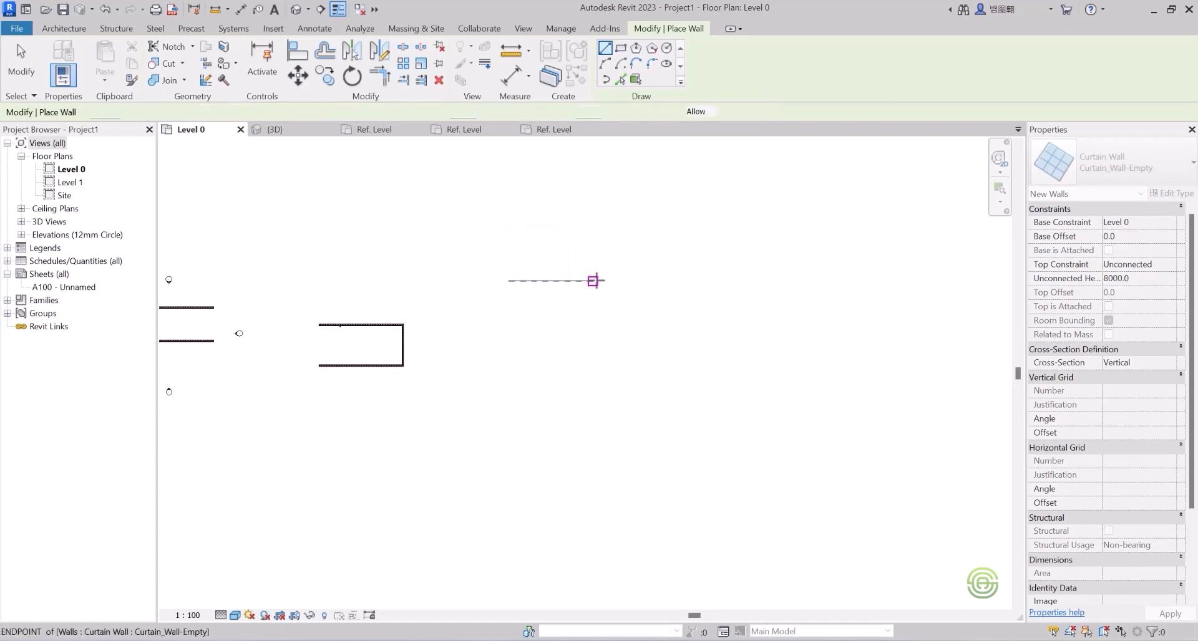
{"action": "key", "text": "Escape"}
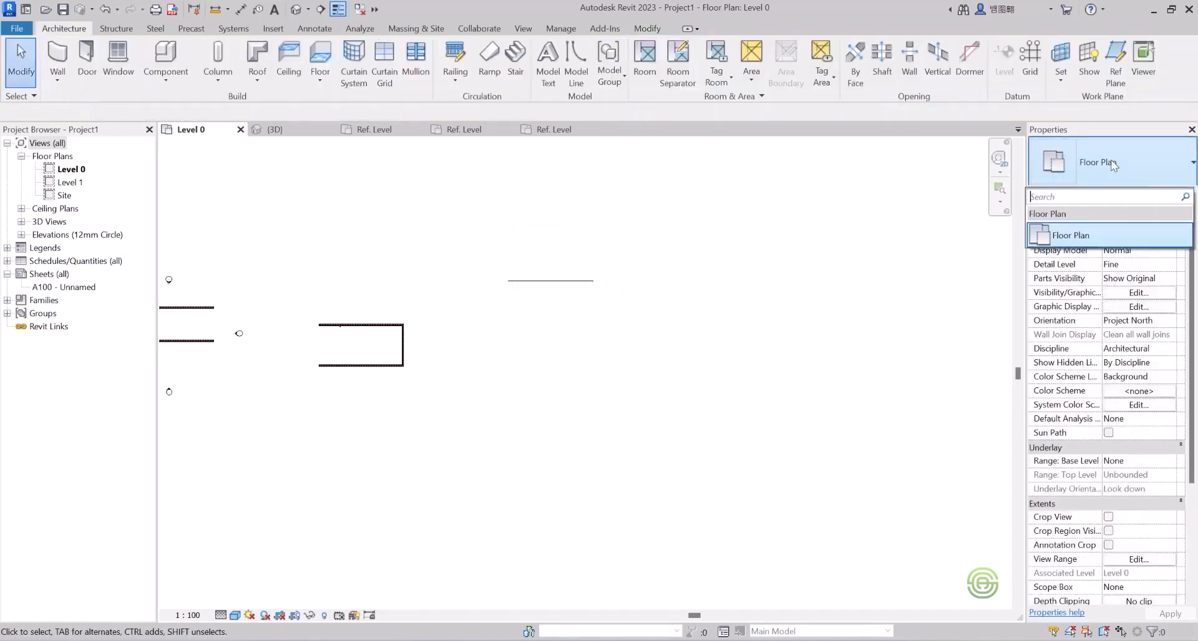
- Draw a Curtain_Wall-Exterior_Glazing wall about 18000 mm long, in line with and to the right of the empty curtain wall
{"action": "left_click", "coordinate": [63, 74]}
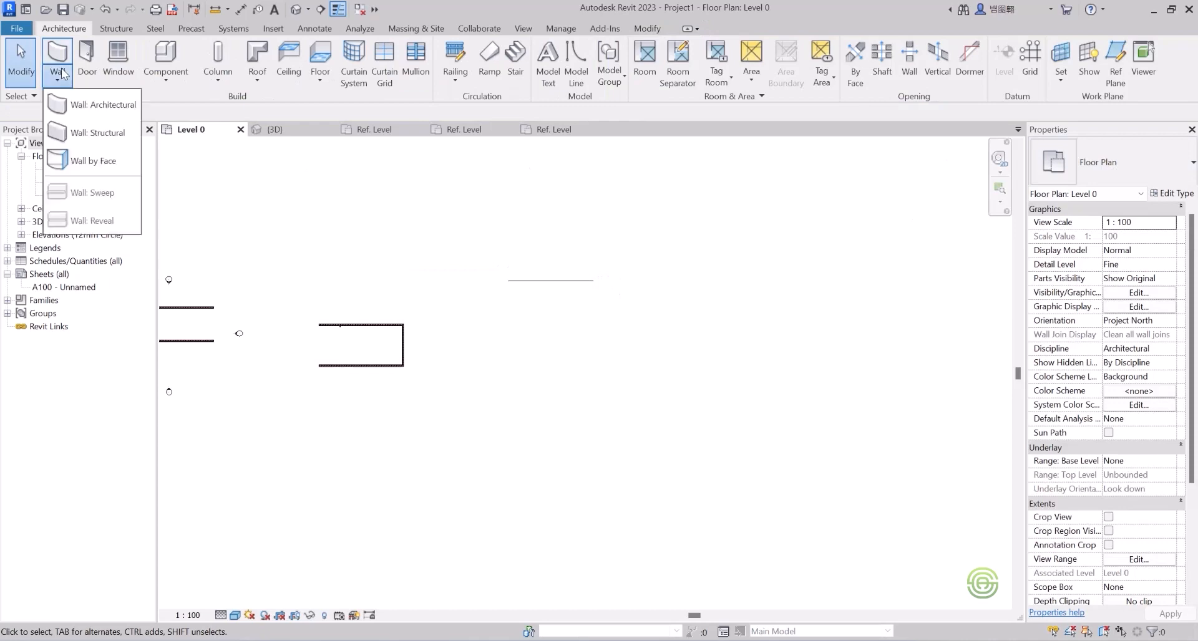
{"action": "left_click", "coordinate": [94, 104]}
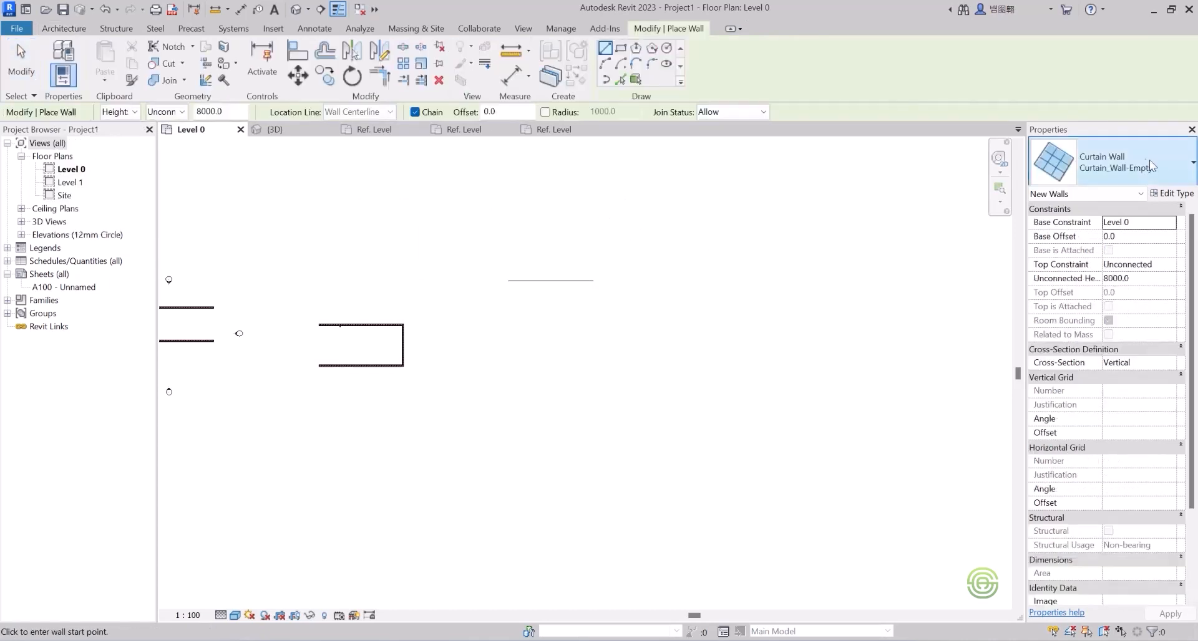
{"action": "left_click", "coordinate": [1140, 157]}
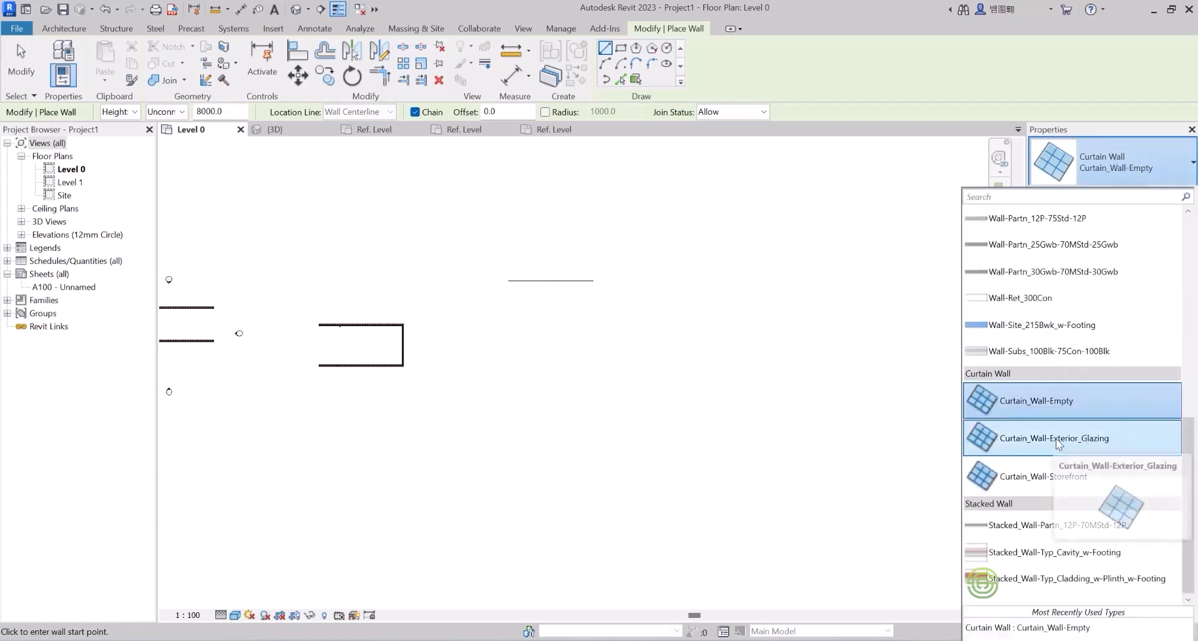
{"action": "left_click", "coordinate": [1055, 440]}
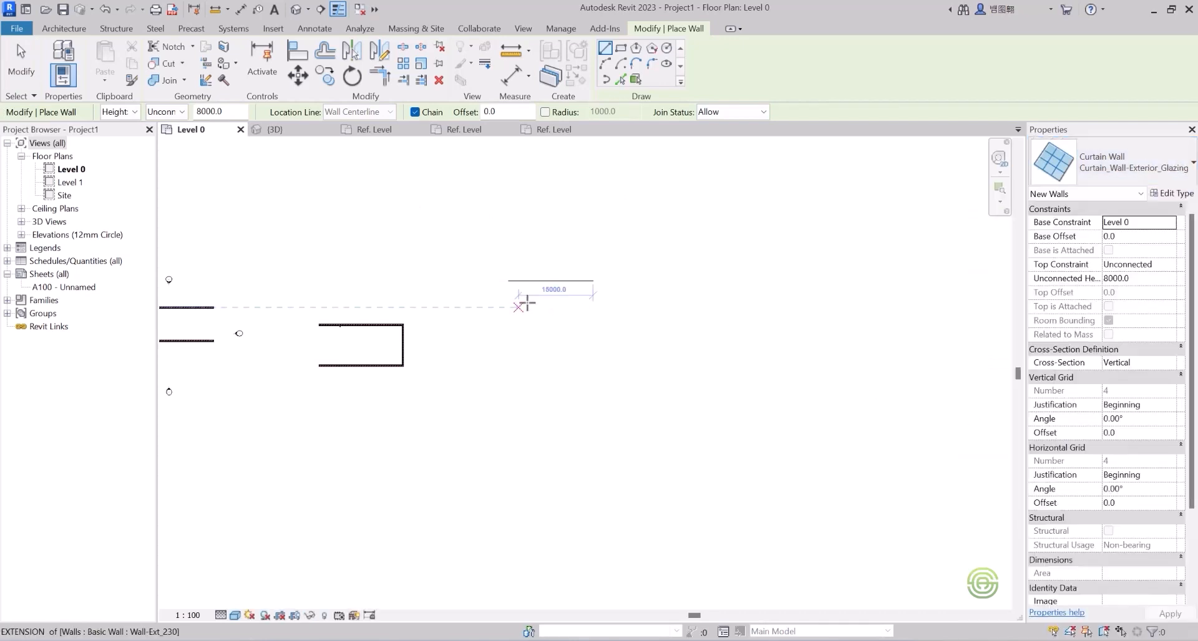
{"action": "left_click", "coordinate": [632, 280]}
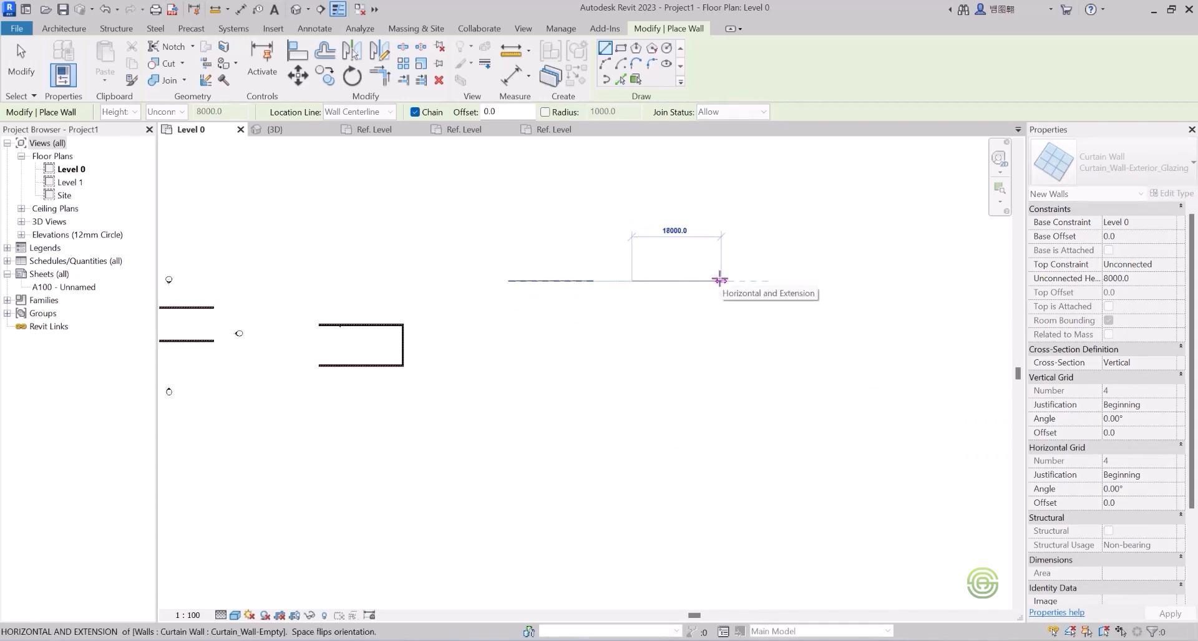
{"action": "left_click", "coordinate": [721, 280]}
{"action": "key", "text": "Escape"}
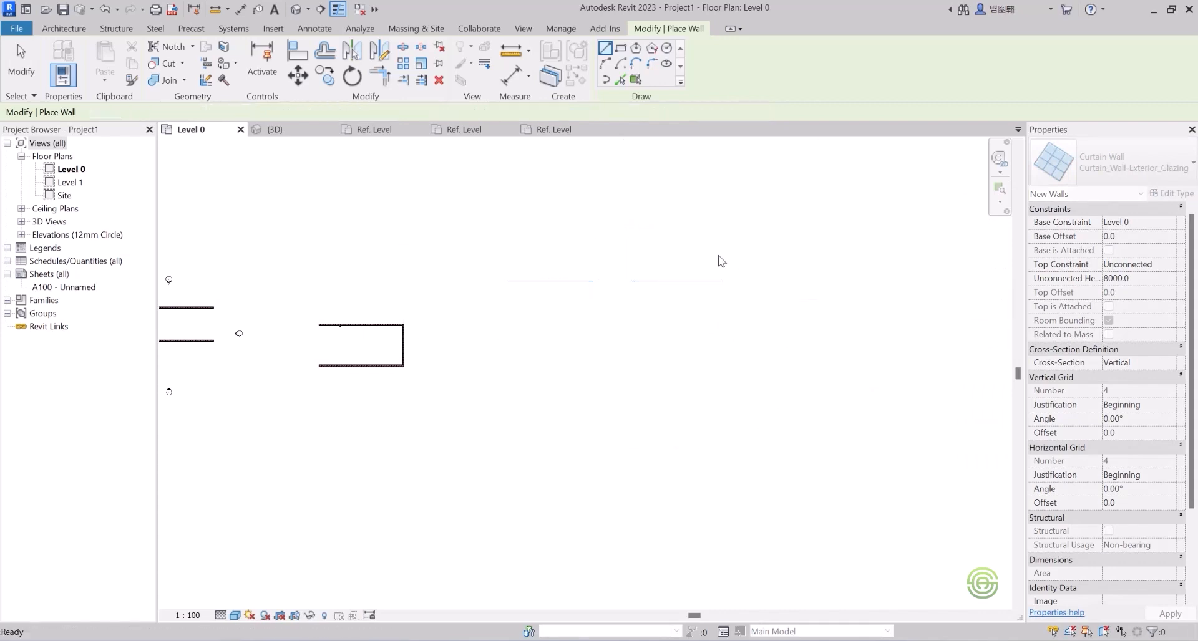
- Draw a Curtain_Wall-Storefront wall about 19000 mm long, in line with and to the right of the exterior glazing wall
{"action": "left_click", "coordinate": [1085, 174]}
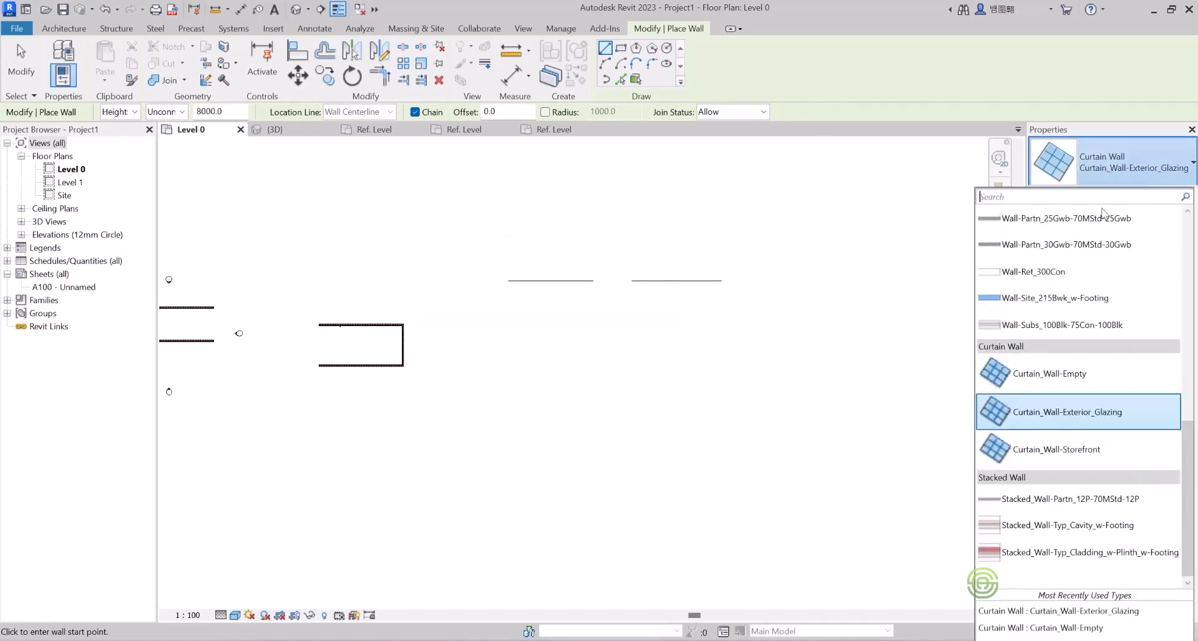
{"action": "left_click", "coordinate": [1053, 451]}
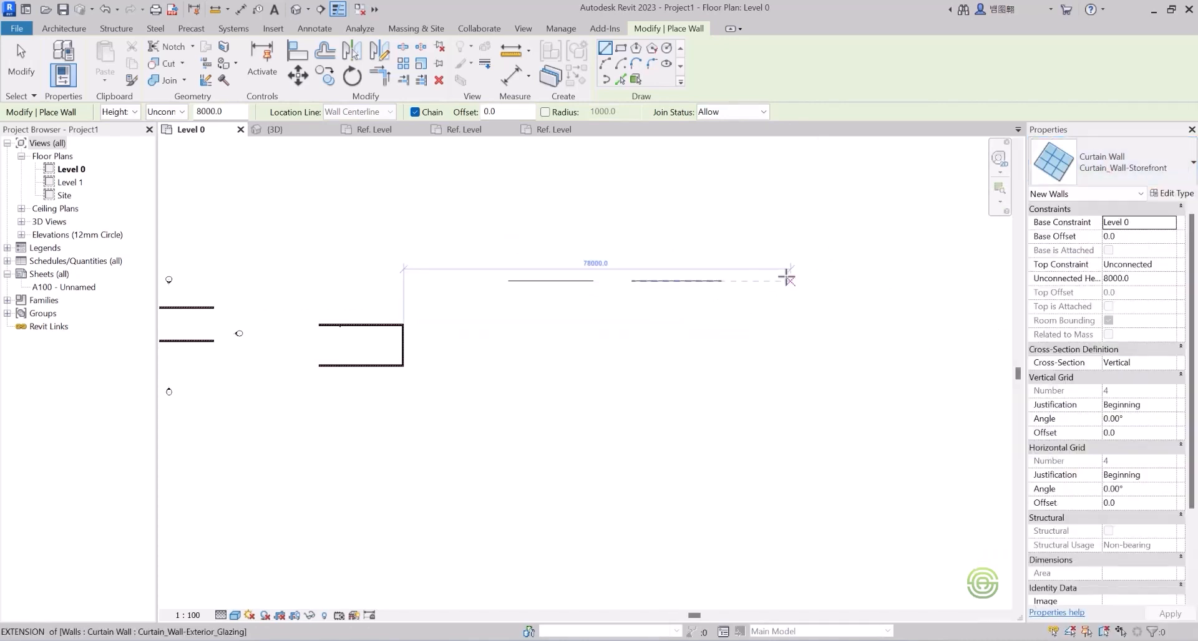
{"action": "left_click", "coordinate": [760, 278]}
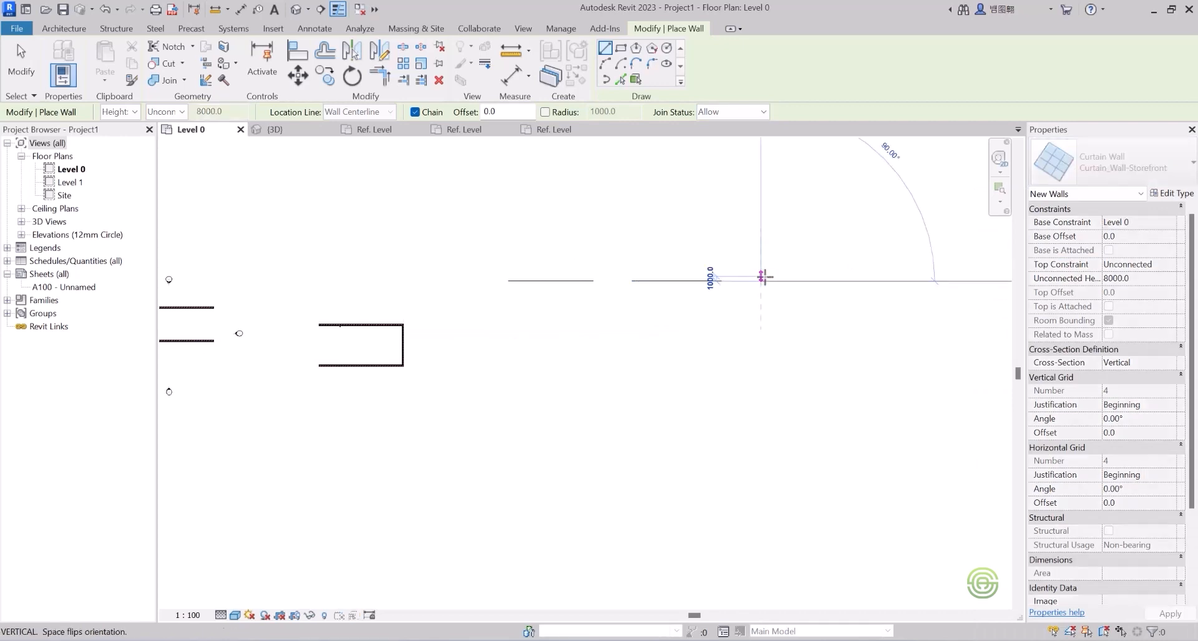
{"action": "left_click", "coordinate": [855, 280]}
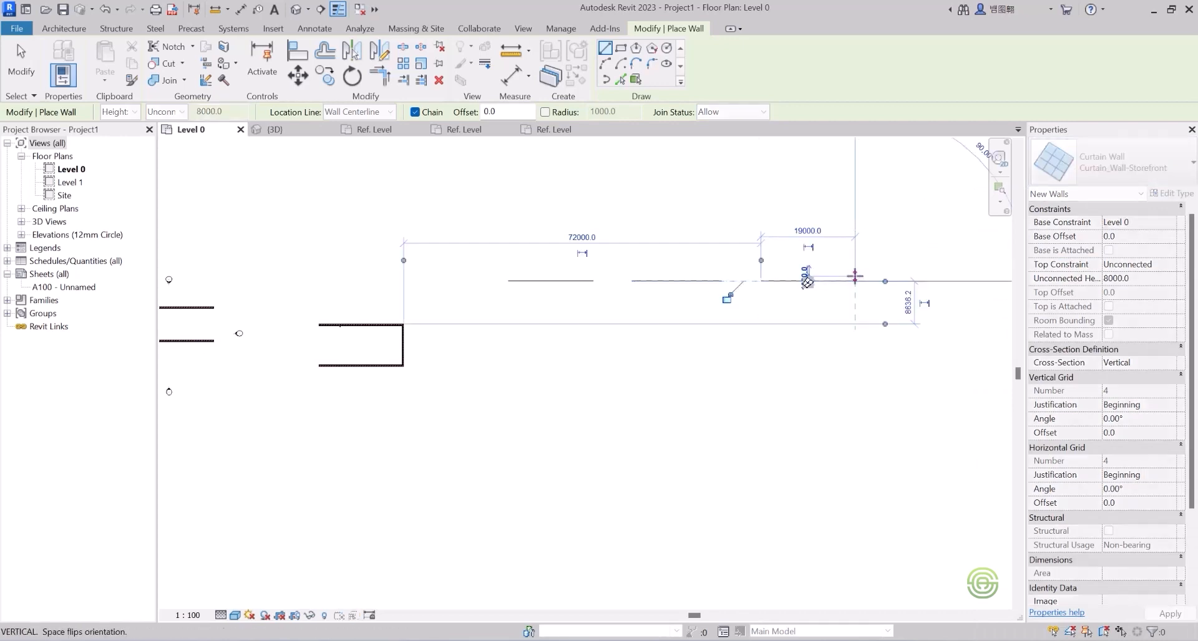
{"action": "key", "text": "Escape"}
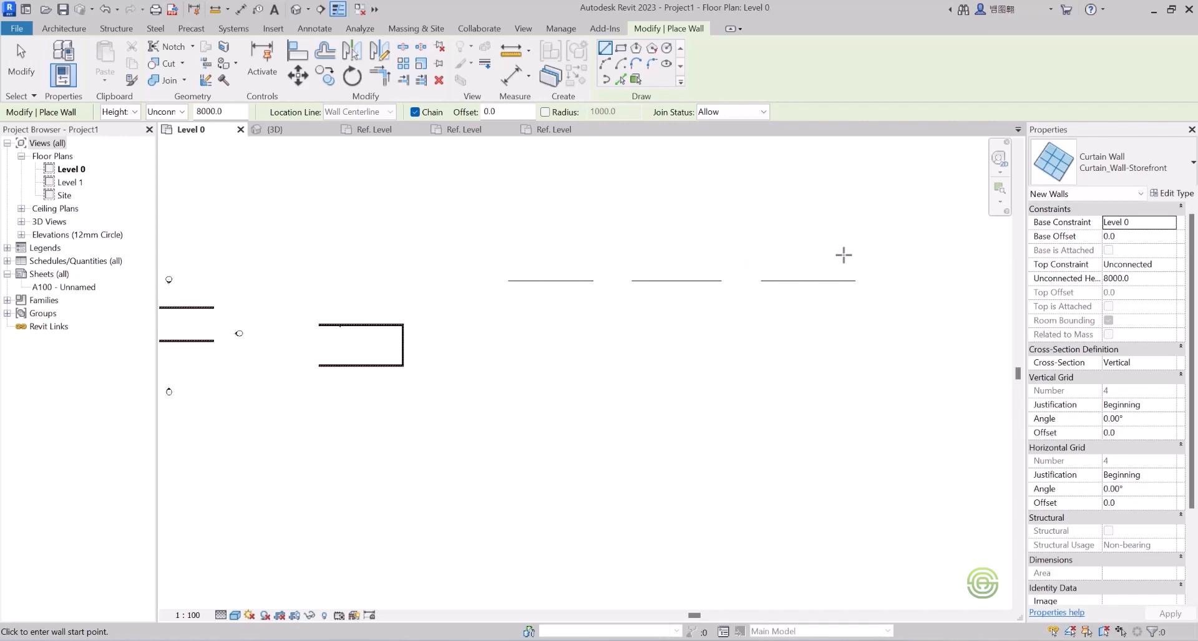
{"action": "key", "text": "Escape"}
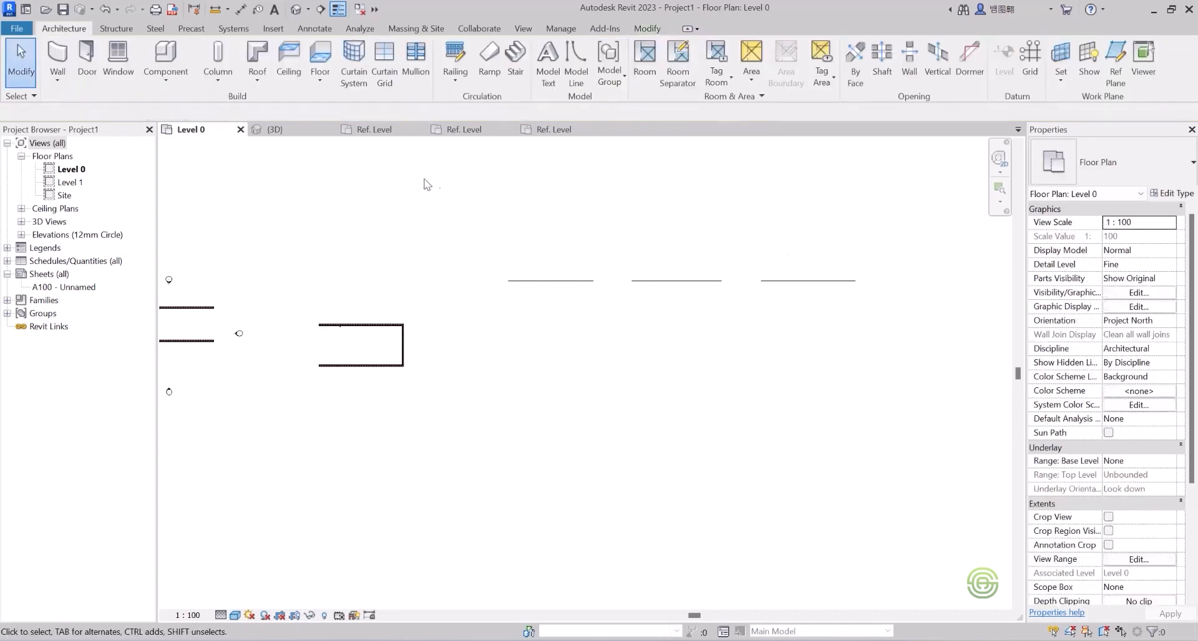
- Compare the panels and grid divisions of the empty and exterior glazing curtain walls in the 3D view, selecting each one
{"action": "left_click", "coordinate": [277, 130]}
{"action": "scroll", "coordinate": [718, 312], "scroll_direction": "up", "scroll_amount": 4}
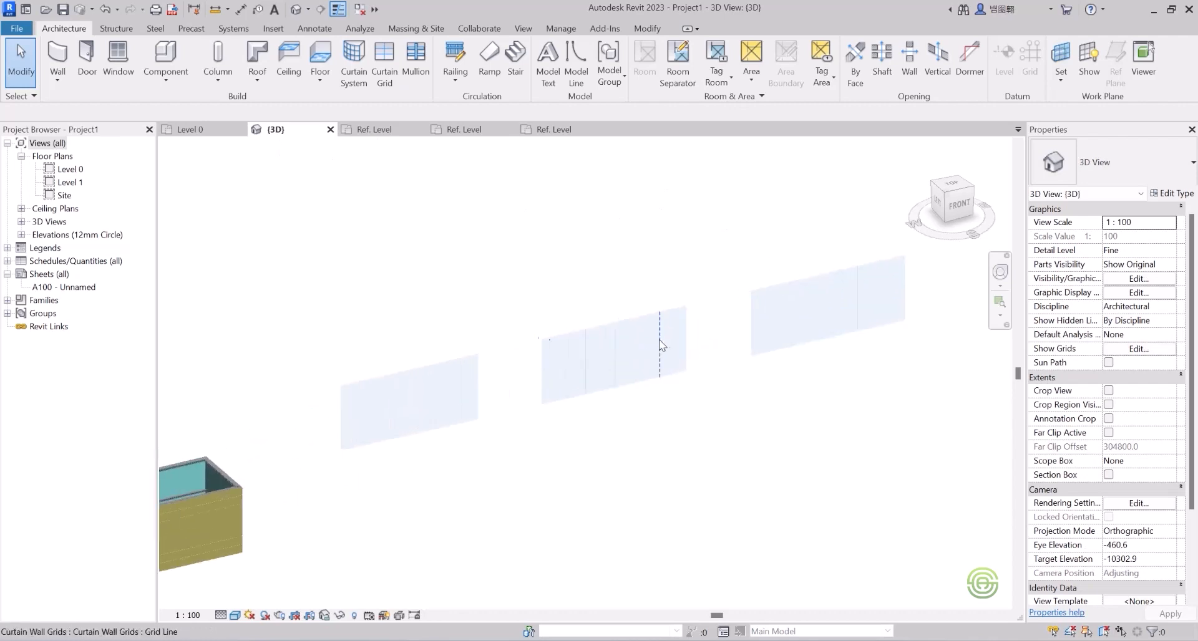
{"action": "middle_click_drag", "start_coordinate": [645, 350], "coordinate": [625, 342], "text": "shift"}
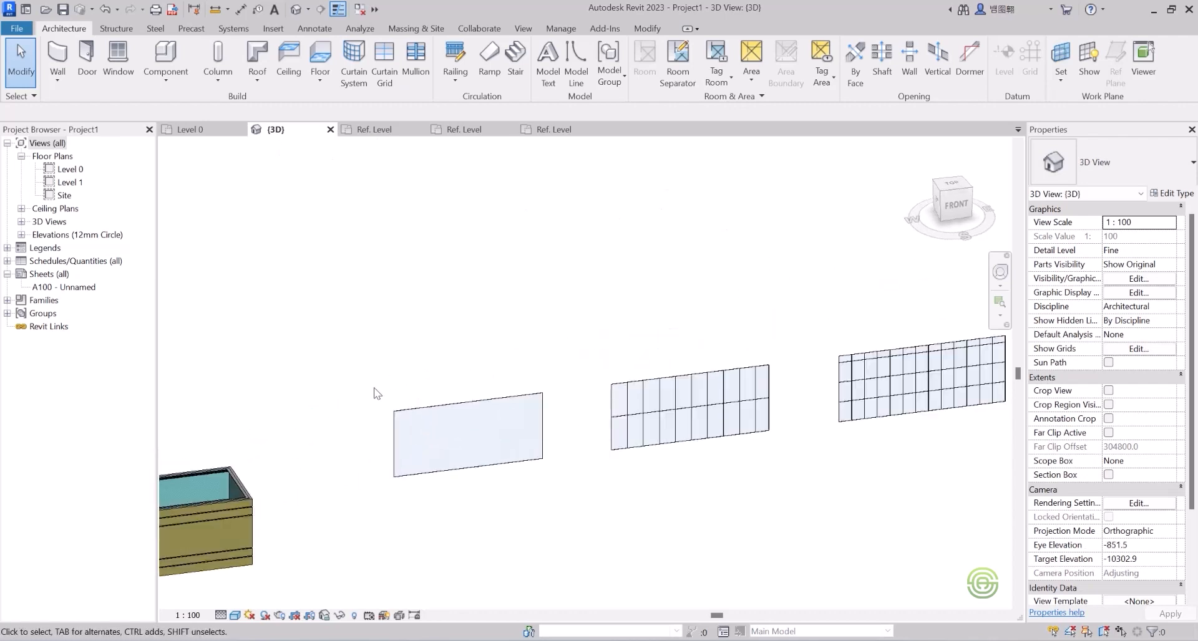
{"action": "scroll", "coordinate": [371, 386], "scroll_direction": "down", "scroll_amount": 3}
{"action": "scroll", "coordinate": [625, 422], "scroll_direction": "up", "scroll_amount": 2}
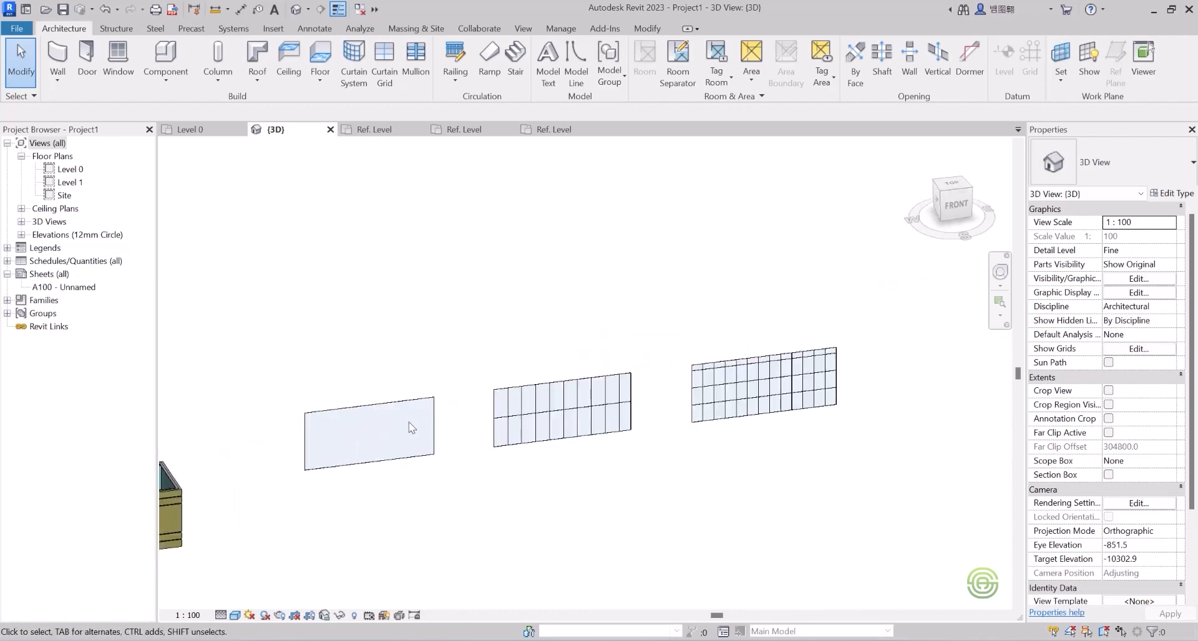
{"action": "left_click", "coordinate": [413, 421]}
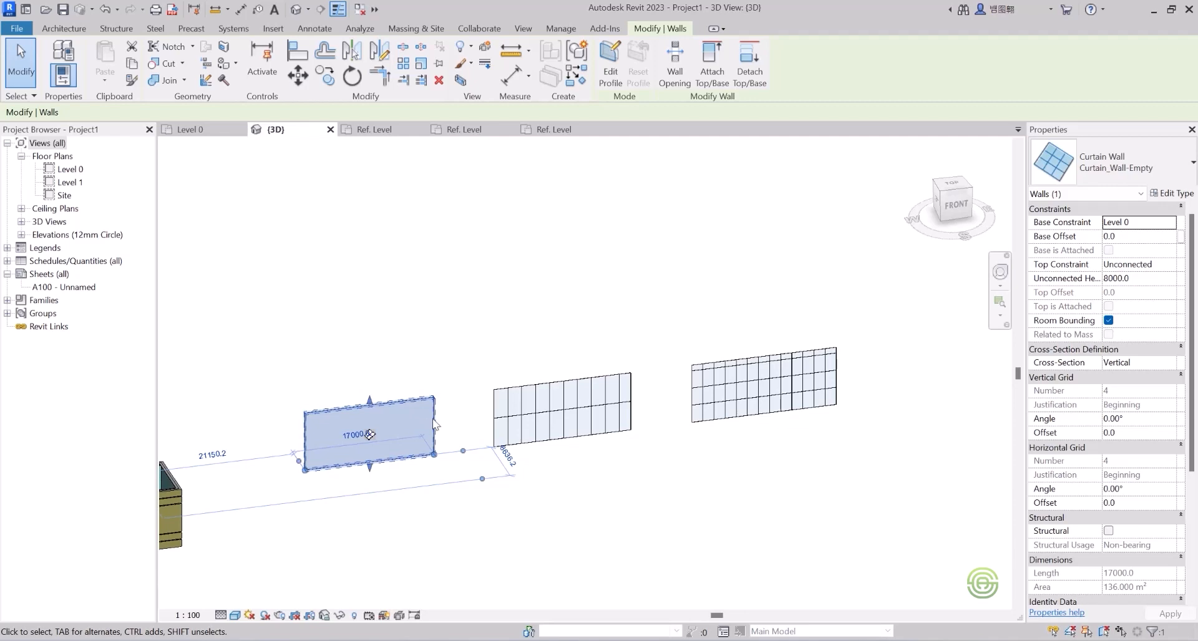
{"action": "left_click", "coordinate": [478, 408]}
{"action": "left_click", "coordinate": [498, 399]}
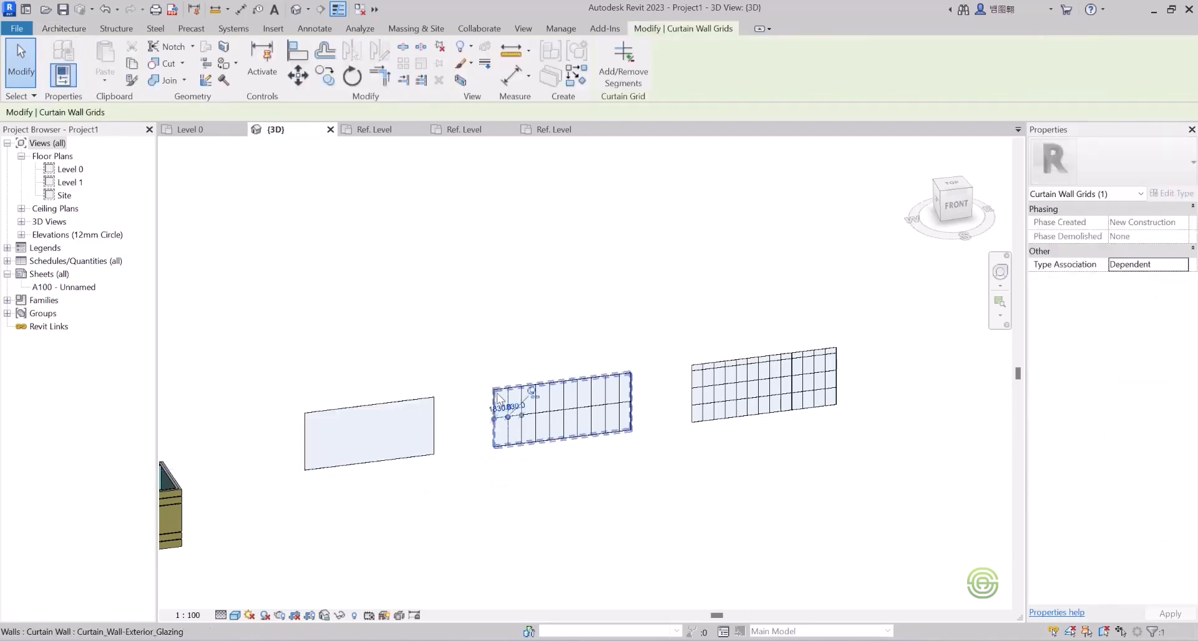
{"action": "left_click", "coordinate": [497, 392]}
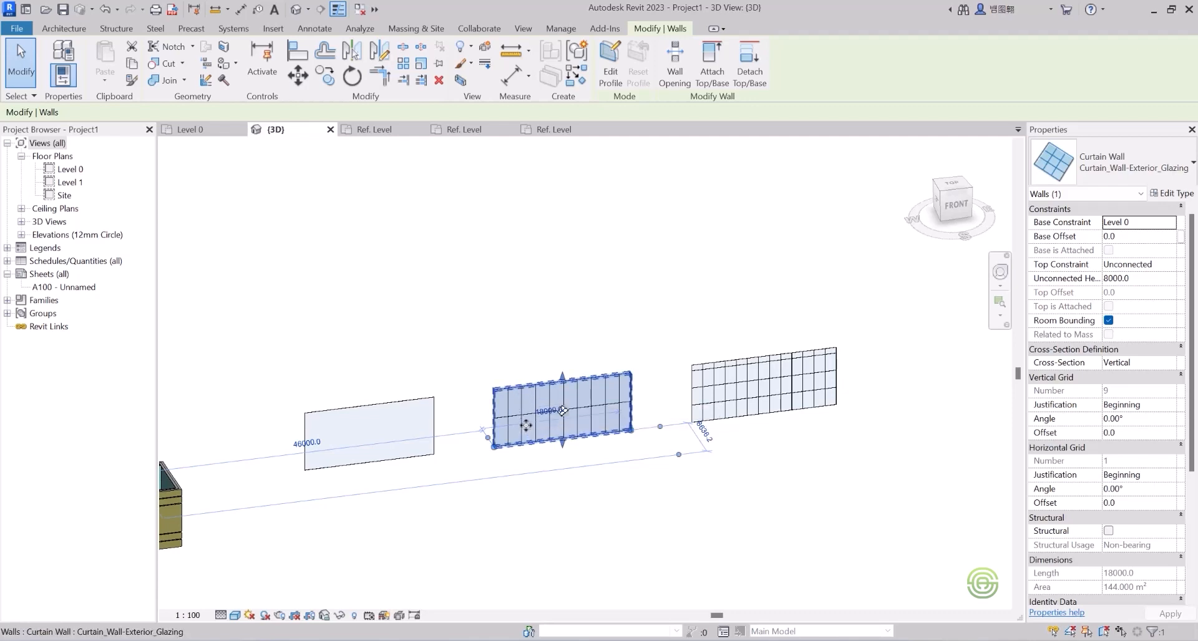
{"action": "left_click", "coordinate": [659, 378]}
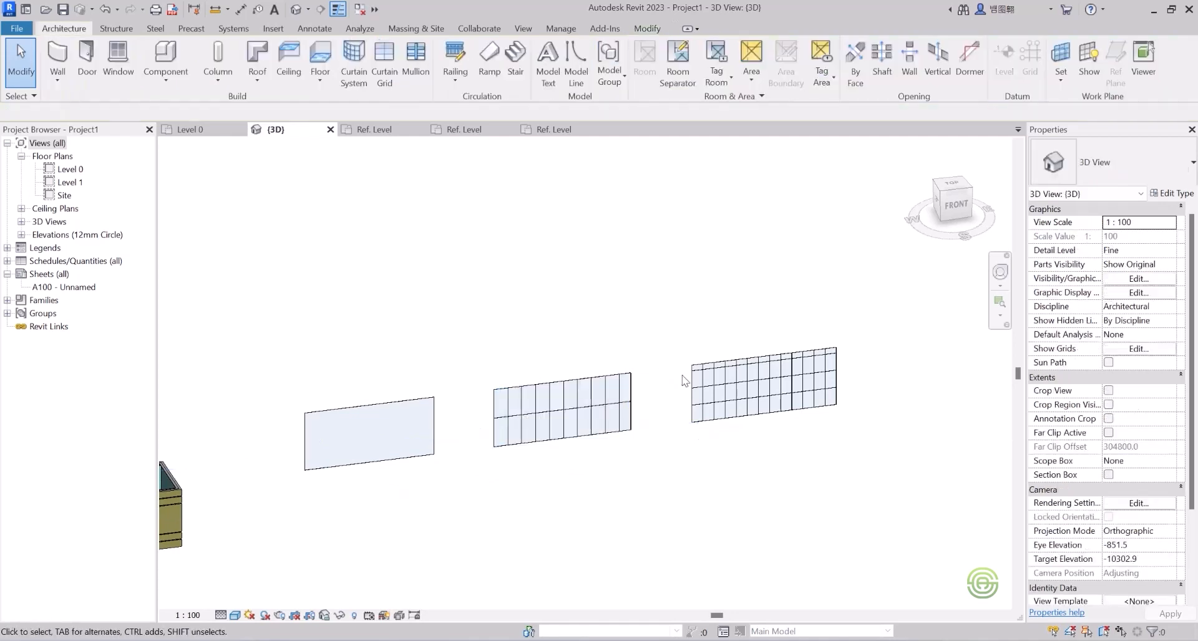
- Select the Curtain_Wall-Storefront wall and examine its grid and a mullion crossing up close
{"action": "left_click", "coordinate": [691, 383]}
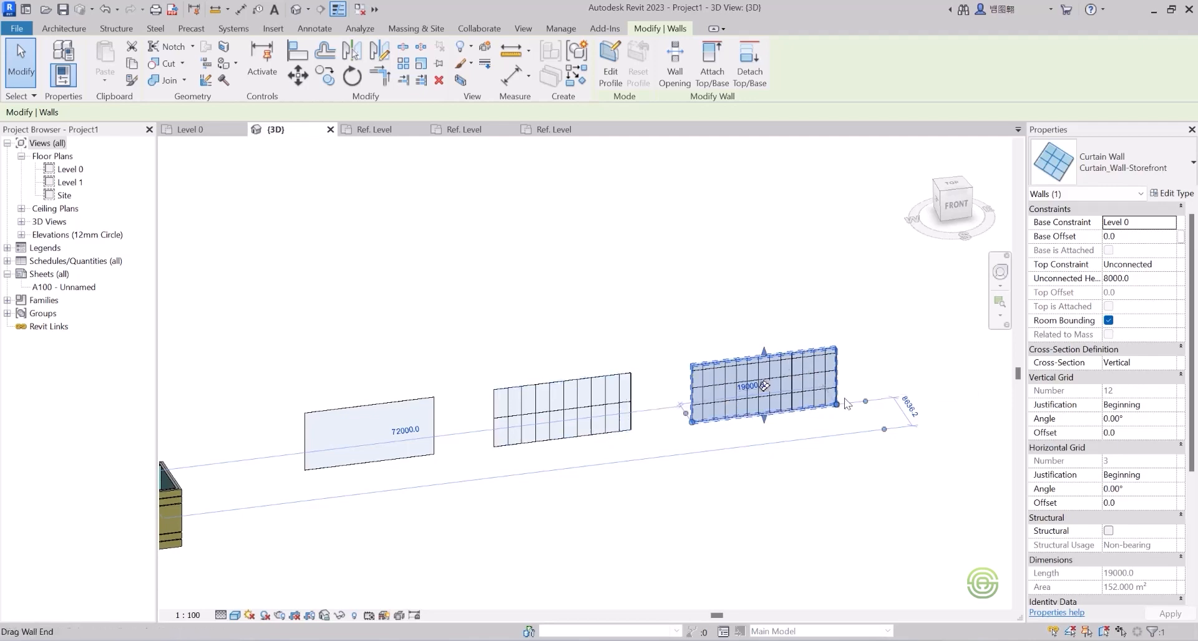
{"action": "scroll", "coordinate": [842, 402], "scroll_direction": "up", "scroll_amount": 5}
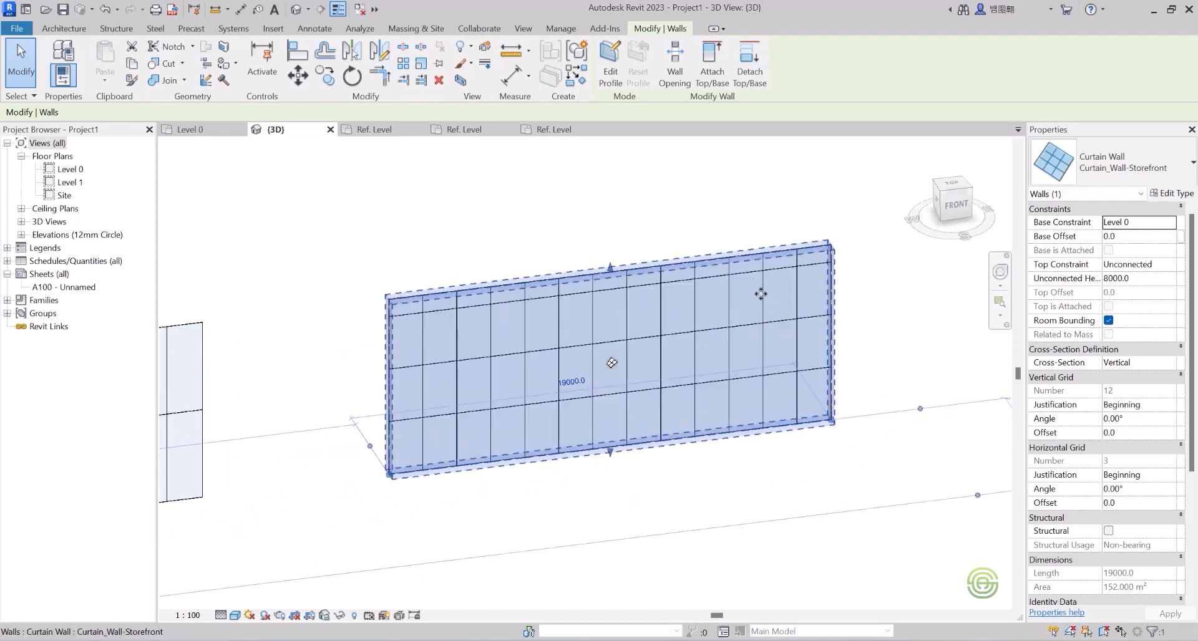
{"action": "scroll", "coordinate": [618, 356], "scroll_direction": "up", "scroll_amount": 8}
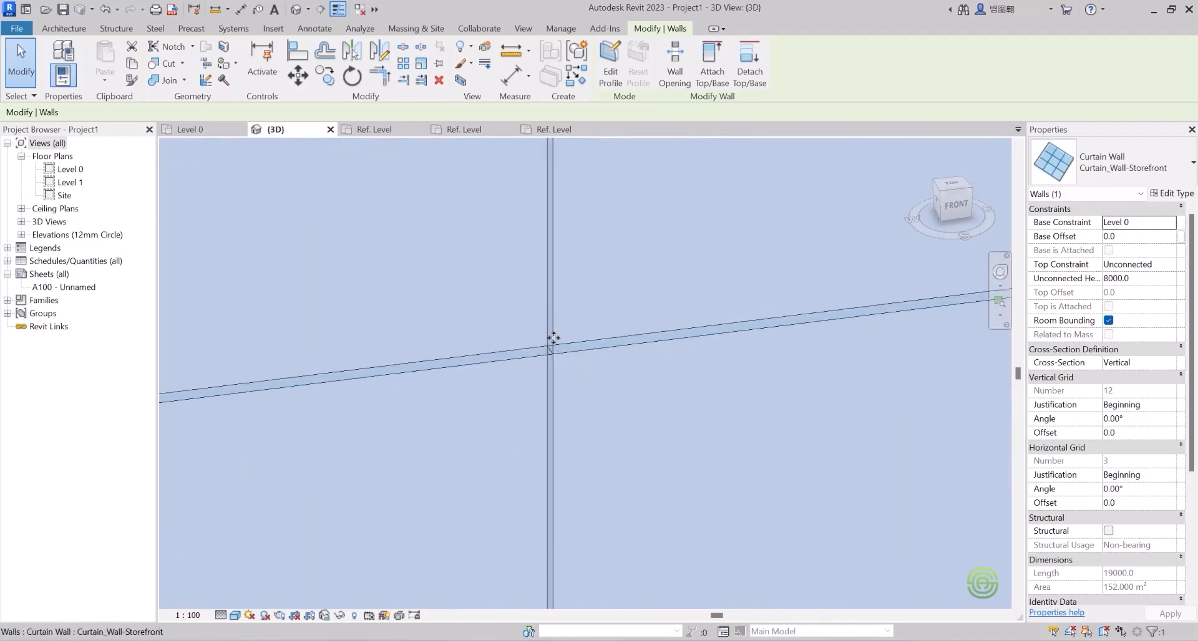
- Stretch the Curtain_Wall-Storefront wall upward to an unconnected height of about 21110 mm
{"action": "scroll", "coordinate": [552, 321], "scroll_direction": "down", "scroll_amount": 1}
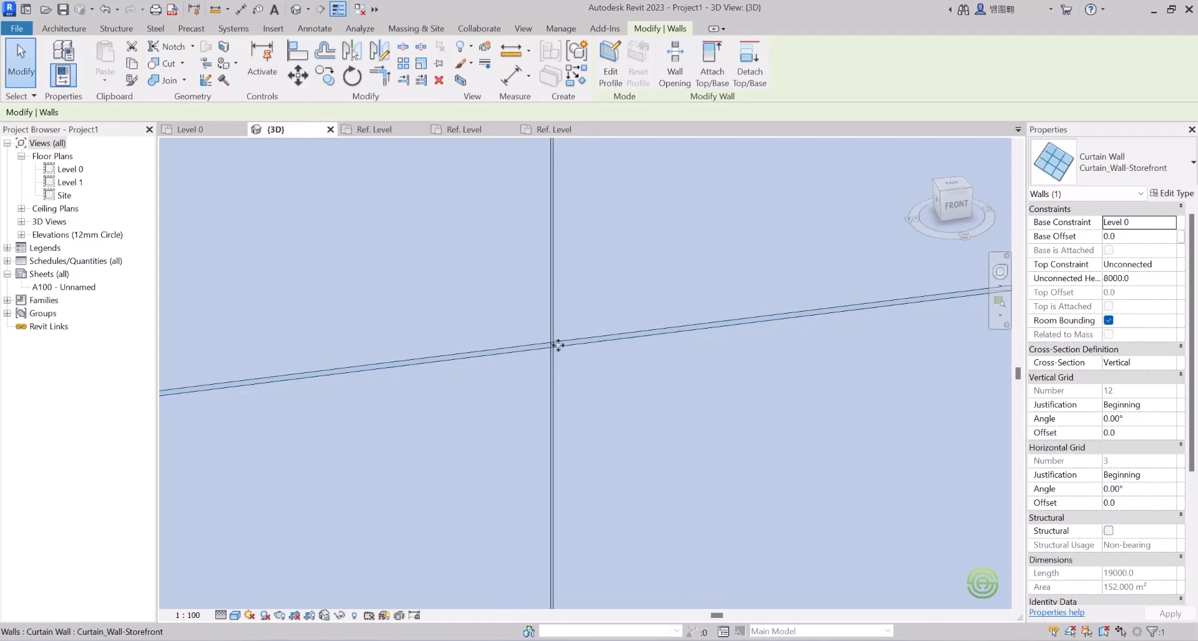
{"action": "scroll", "coordinate": [598, 364], "scroll_direction": "up", "scroll_amount": 3}
{"action": "scroll", "coordinate": [604, 355], "scroll_direction": "down", "scroll_amount": 5}
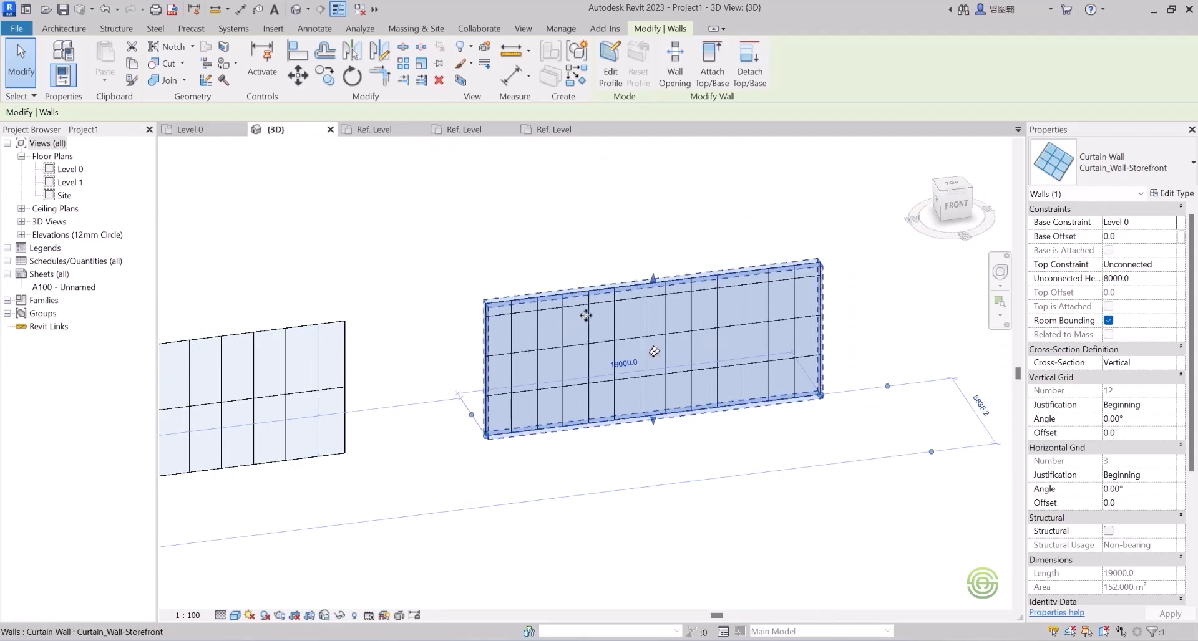
{"action": "scroll", "coordinate": [692, 314], "scroll_direction": "down", "scroll_amount": 3}
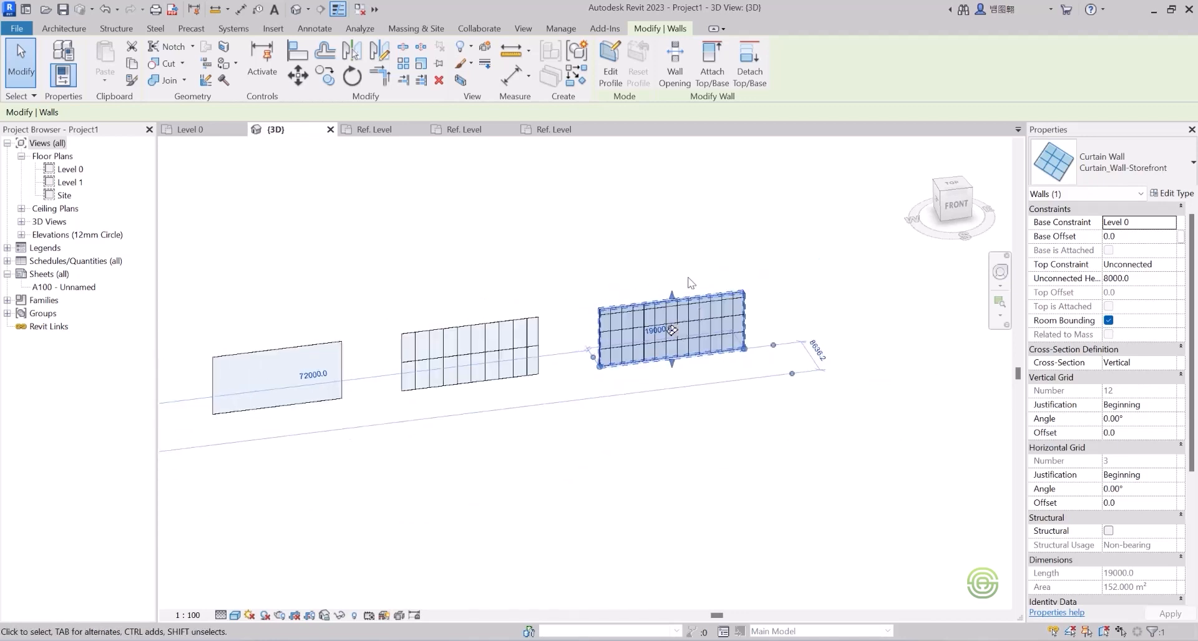
{"action": "left_click_drag", "start_coordinate": [672, 297], "coordinate": [674, 206]}
- Stretch the Curtain_Wall-Exterior_Glazing wall upward to an unconnected height of about 22570 mm
{"action": "left_click", "coordinate": [517, 329]}
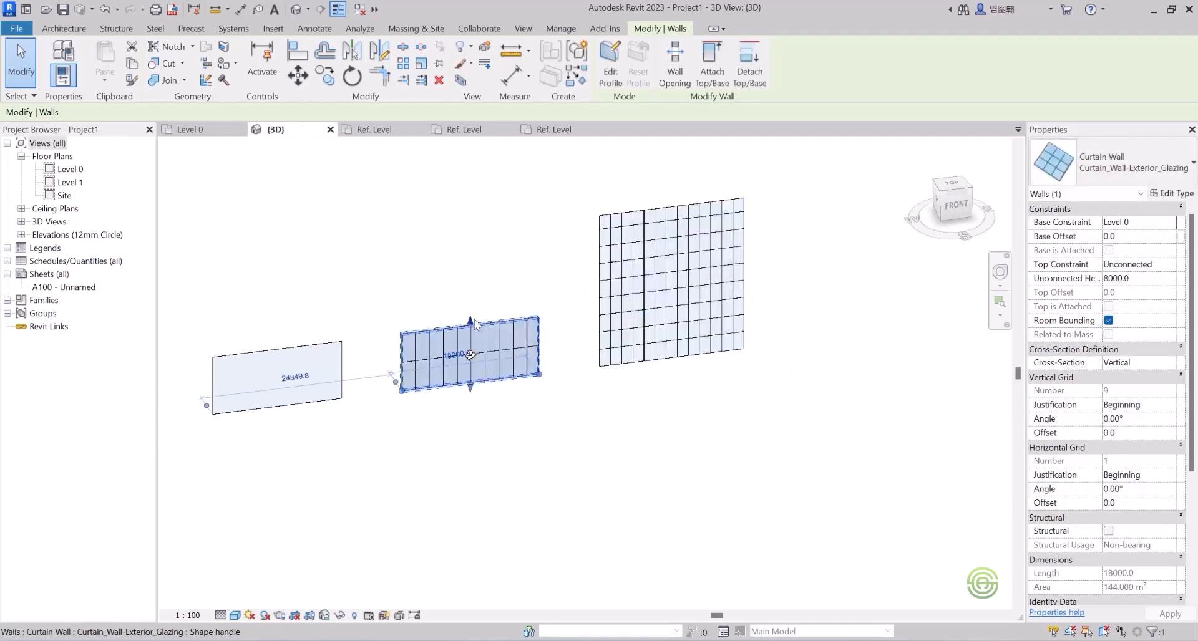
{"action": "left_click_drag", "start_coordinate": [470, 323], "coordinate": [480, 220]}
{"action": "scroll", "coordinate": [702, 334], "scroll_direction": "down", "scroll_amount": 3}
{"action": "scroll", "coordinate": [461, 340], "scroll_direction": "up", "scroll_amount": 3}
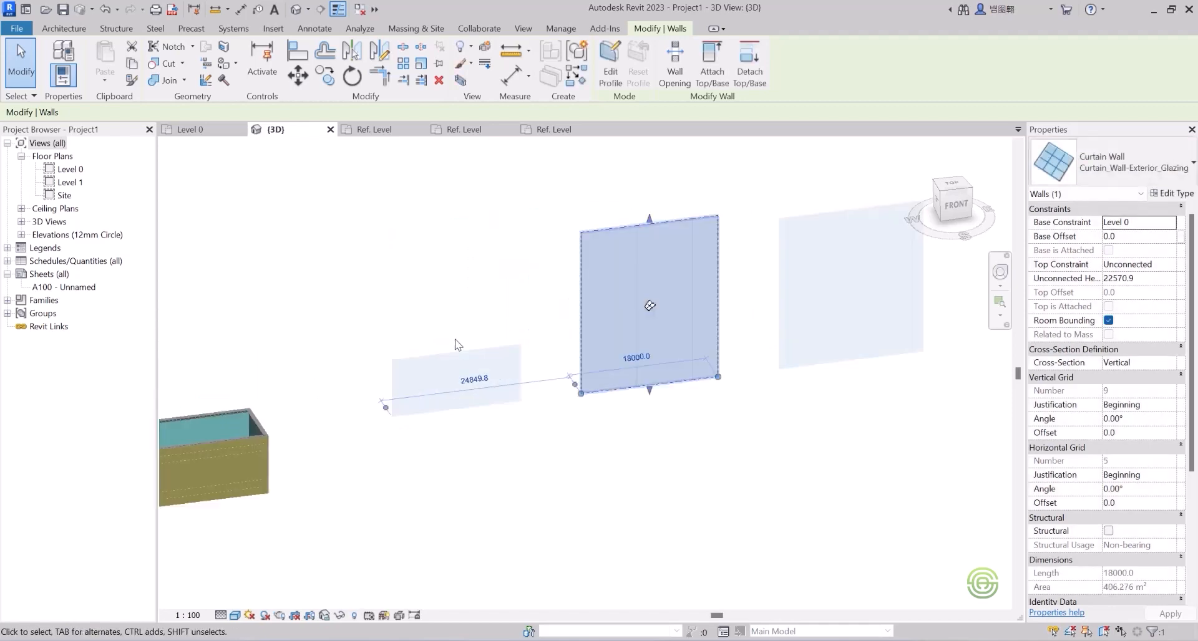
- Stretch the empty curtain wall upward to roughly the height of the other two walls and clear the selection
{"action": "left_click", "coordinate": [457, 351]}
{"action": "left_click_drag", "start_coordinate": [459, 354], "coordinate": [460, 249]}
{"action": "left_click", "coordinate": [563, 252]}
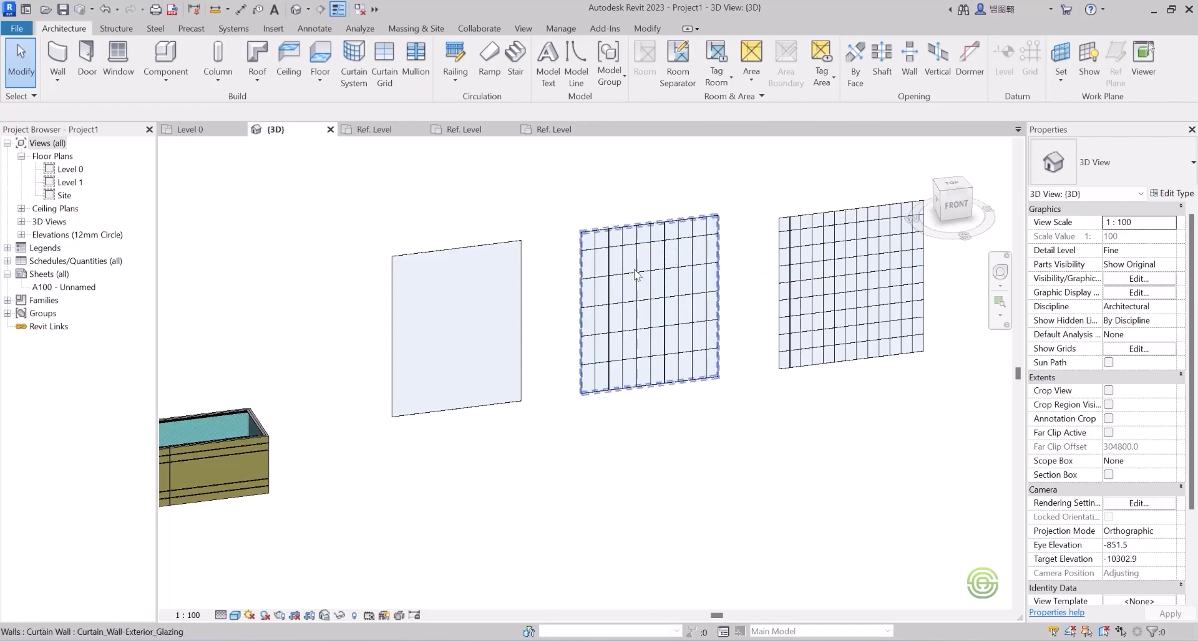
- Set the vertical grid angle of the exterior glazing curtain wall to 45°
{"action": "left_click", "coordinate": [660, 229]}
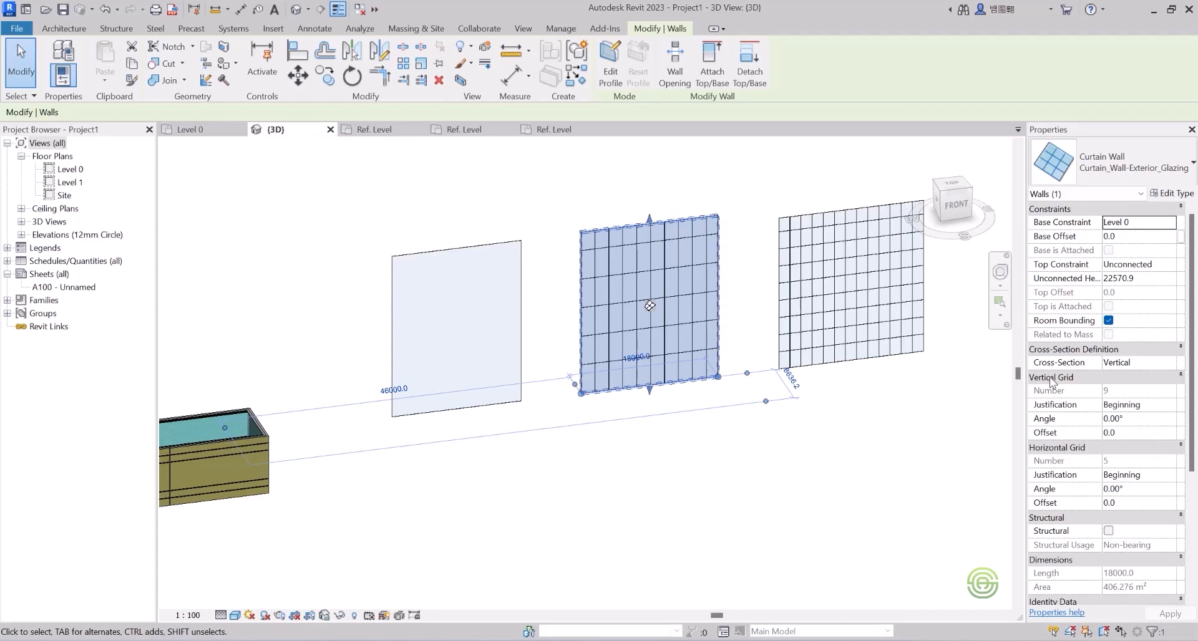
{"action": "left_click", "coordinate": [1129, 421]}
{"action": "left_click_drag", "start_coordinate": [1129, 421], "coordinate": [1103, 419]}
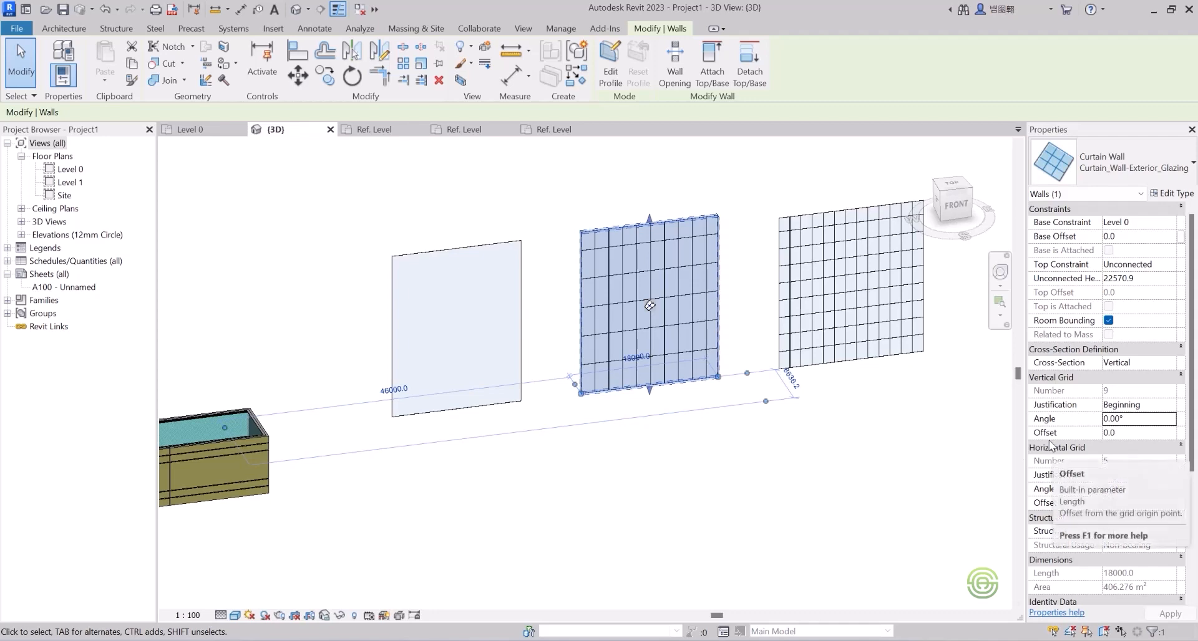
{"action": "double_click", "coordinate": [1134, 418]}
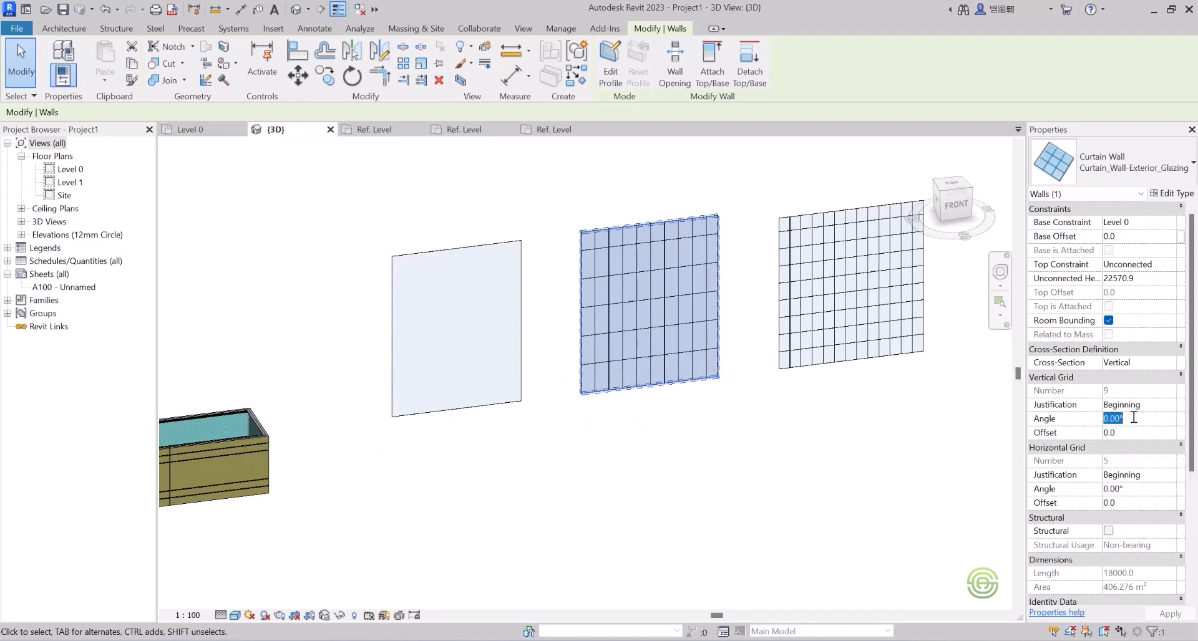
{"action": "type", "text": "45"}
{"action": "key", "text": "Return"}
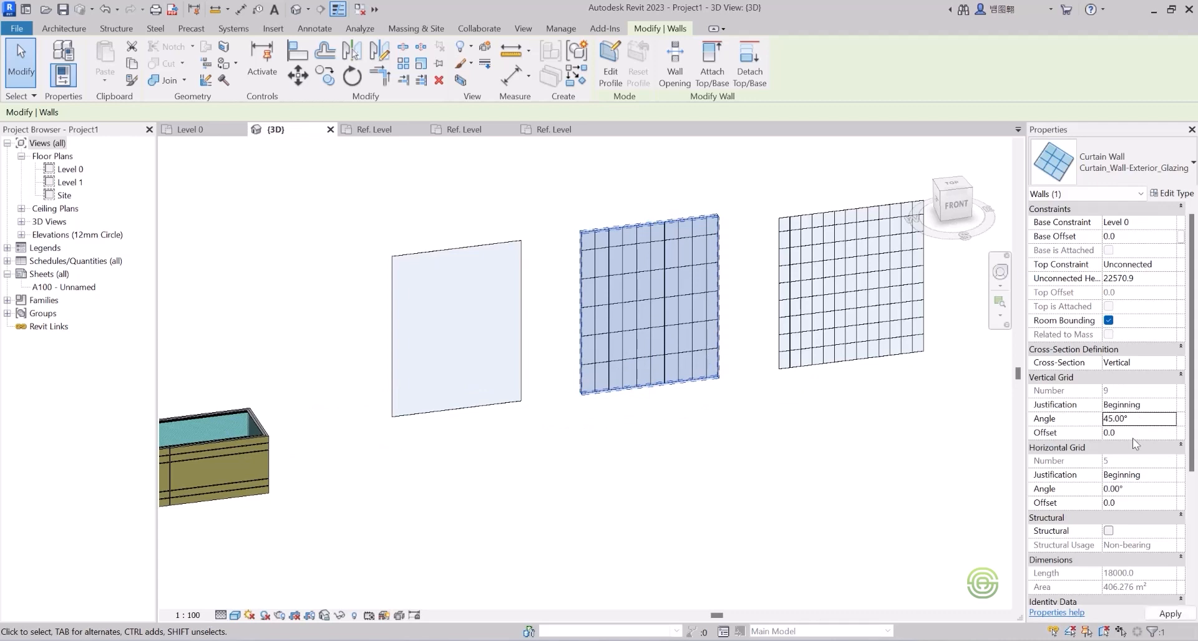
- Set the exterior glazing wall's horizontal grid angle to 45° as well
{"action": "left_click", "coordinate": [1126, 489]}
{"action": "left_click_drag", "start_coordinate": [1130, 488], "coordinate": [1095, 491]}
{"action": "type", "text": "45"}
{"action": "key", "text": "Return"}
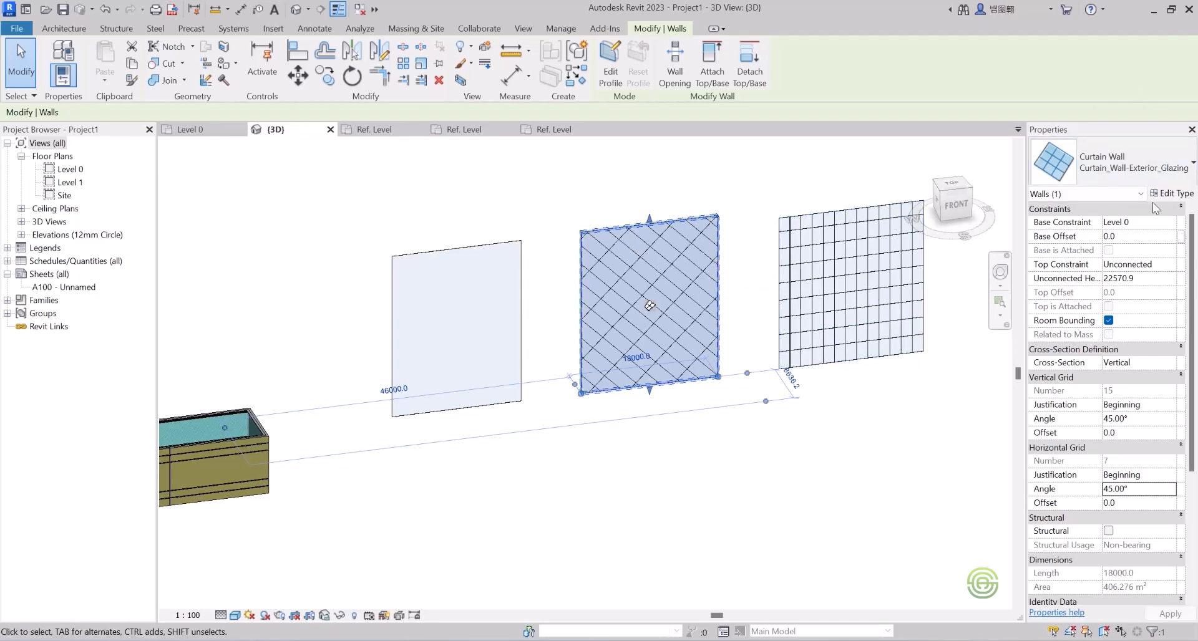
- Open the exterior glazing wall's type properties and try a vertical grid spacing of 1500 mm with a new horizontal grid spacing
{"action": "left_click", "coordinate": [1166, 194]}
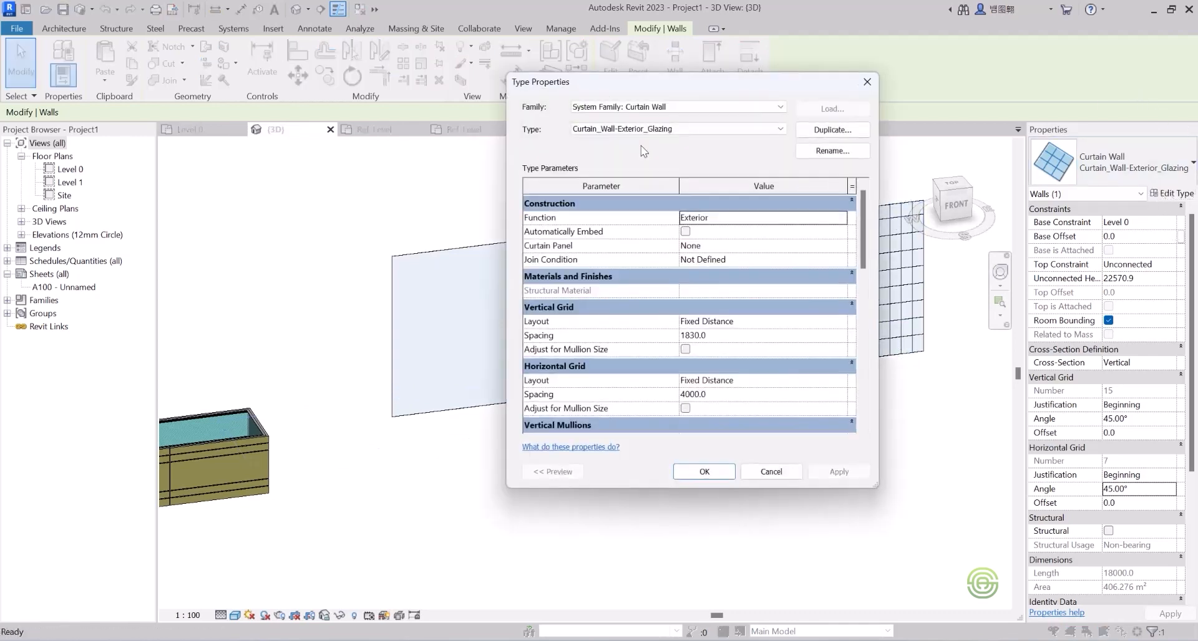
{"action": "left_click", "coordinate": [711, 338]}
{"action": "left_click_drag", "start_coordinate": [709, 335], "coordinate": [659, 336]}
{"action": "type", "text": "1"}
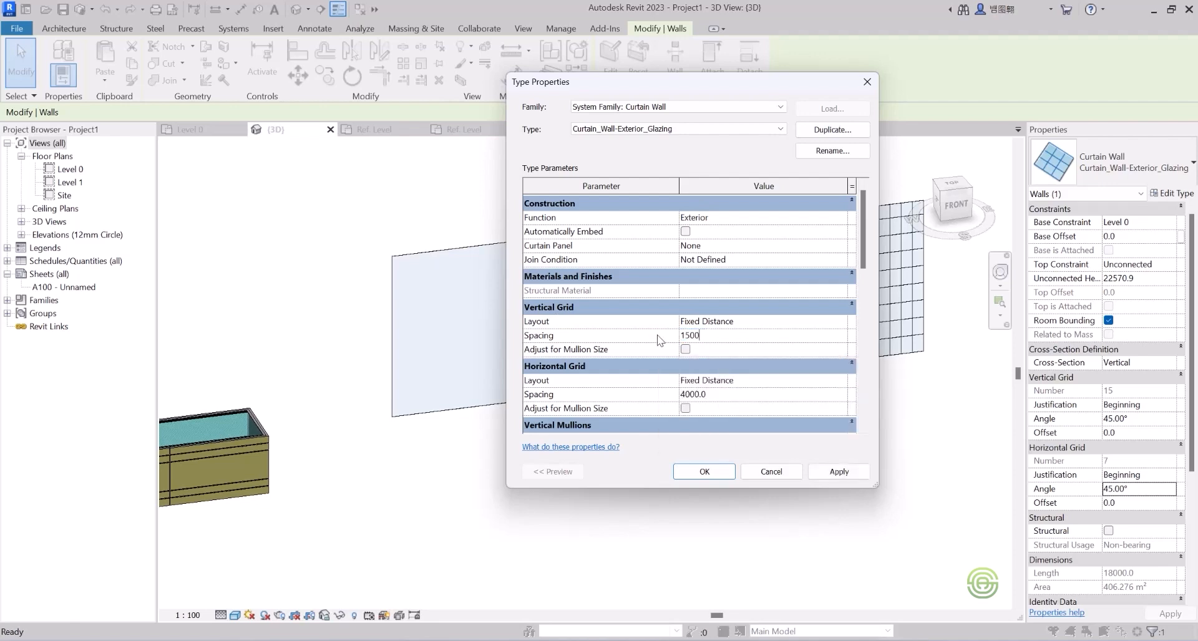
{"action": "type", "text": "500"}
{"action": "key", "text": "Return"}
{"action": "left_click", "coordinate": [711, 393]}
{"action": "type", "text": "1"}
{"action": "key", "text": "Return"}
- Set both the vertical and horizontal grid spacing of the Curtain_Wall-Exterior_Glazing type to 2000 mm and apply the change
{"action": "left_click", "coordinate": [712, 340]}
{"action": "left_click_drag", "start_coordinate": [713, 340], "coordinate": [655, 332]}
{"action": "type", "text": "2000"}
{"action": "left_click", "coordinate": [708, 394]}
{"action": "left_click_drag", "start_coordinate": [712, 393], "coordinate": [658, 394]}
{"action": "type", "text": "2000"}
{"action": "key", "text": "Return"}
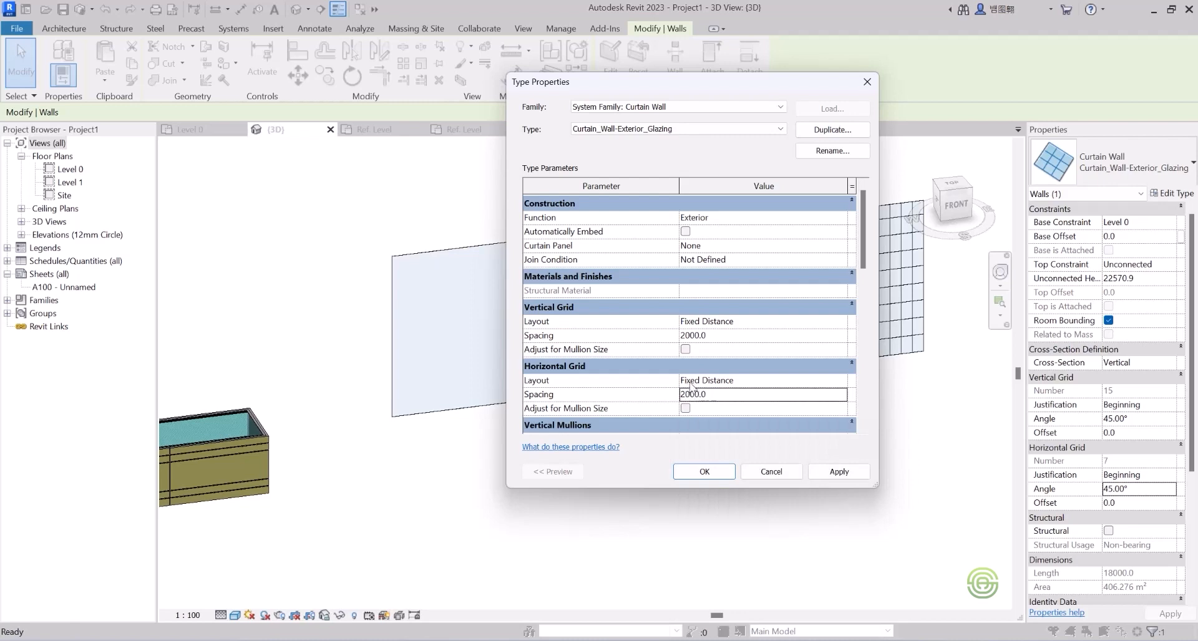
{"action": "left_click", "coordinate": [705, 472]}
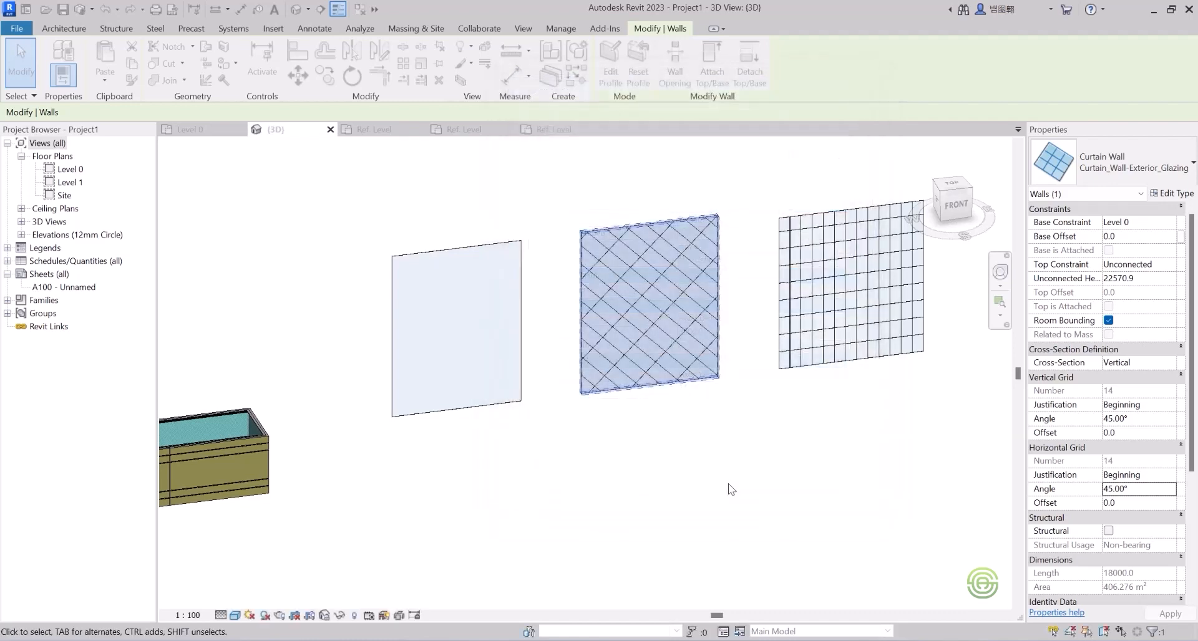
{"action": "left_click", "coordinate": [697, 454]}
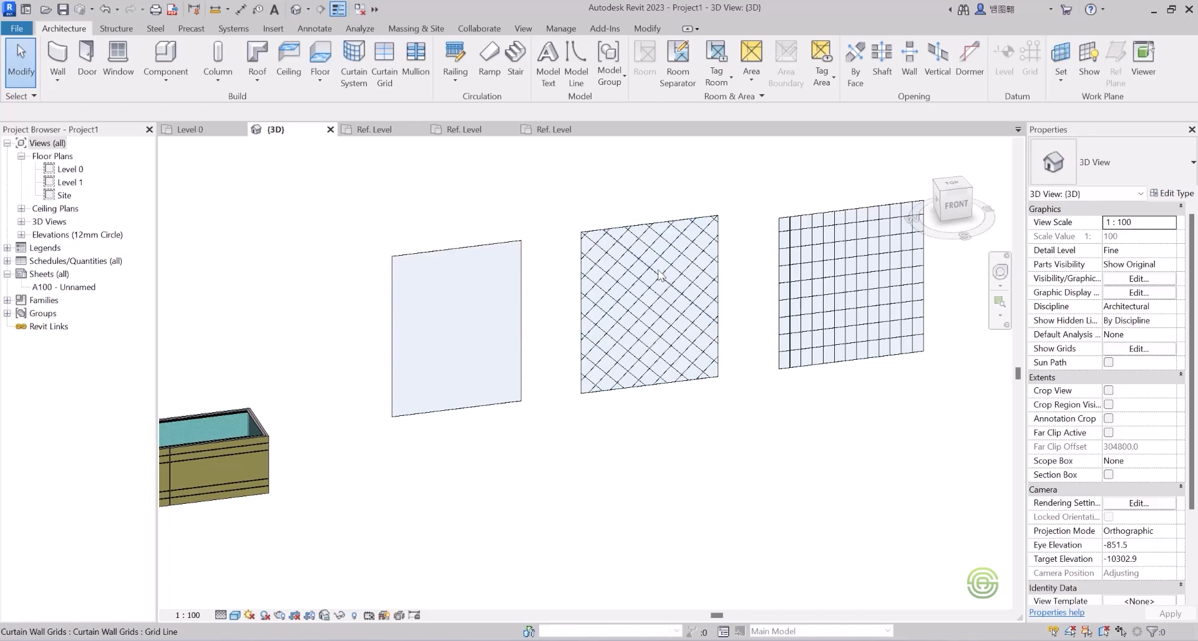
- Select the Curtain_Wall-Storefront wall and set its type's vertical grid spacing to 1500 mm
{"action": "scroll", "coordinate": [661, 279], "scroll_direction": "up", "scroll_amount": 2}
{"action": "scroll", "coordinate": [661, 279], "scroll_direction": "up", "scroll_amount": 3}
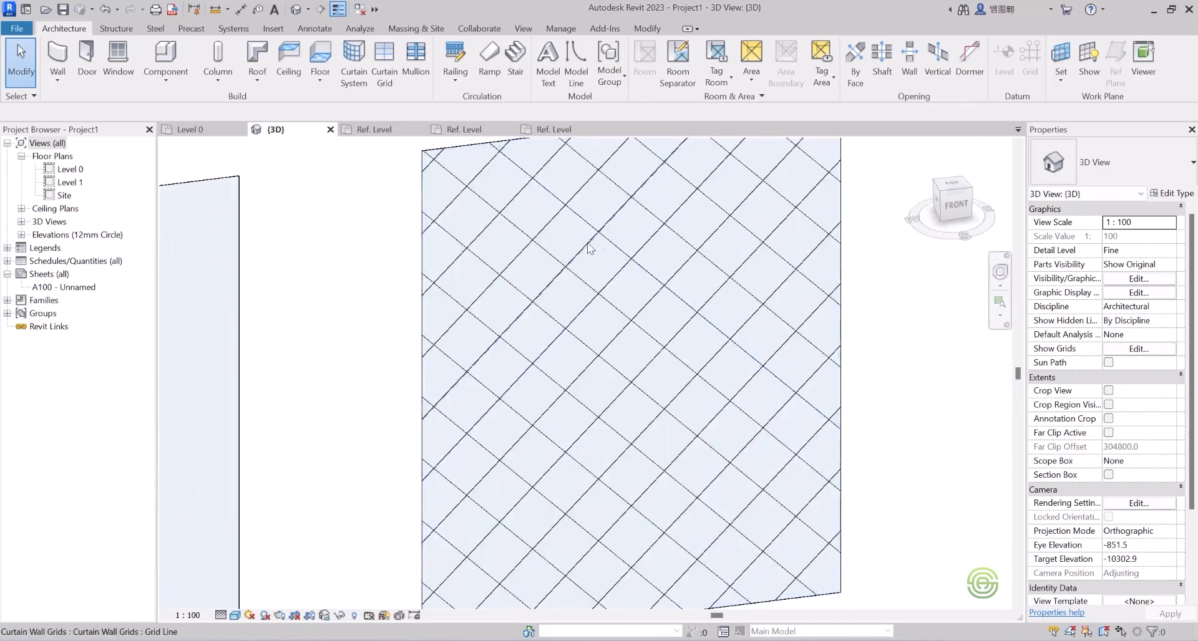
{"action": "scroll", "coordinate": [477, 280], "scroll_direction": "down", "scroll_amount": 3}
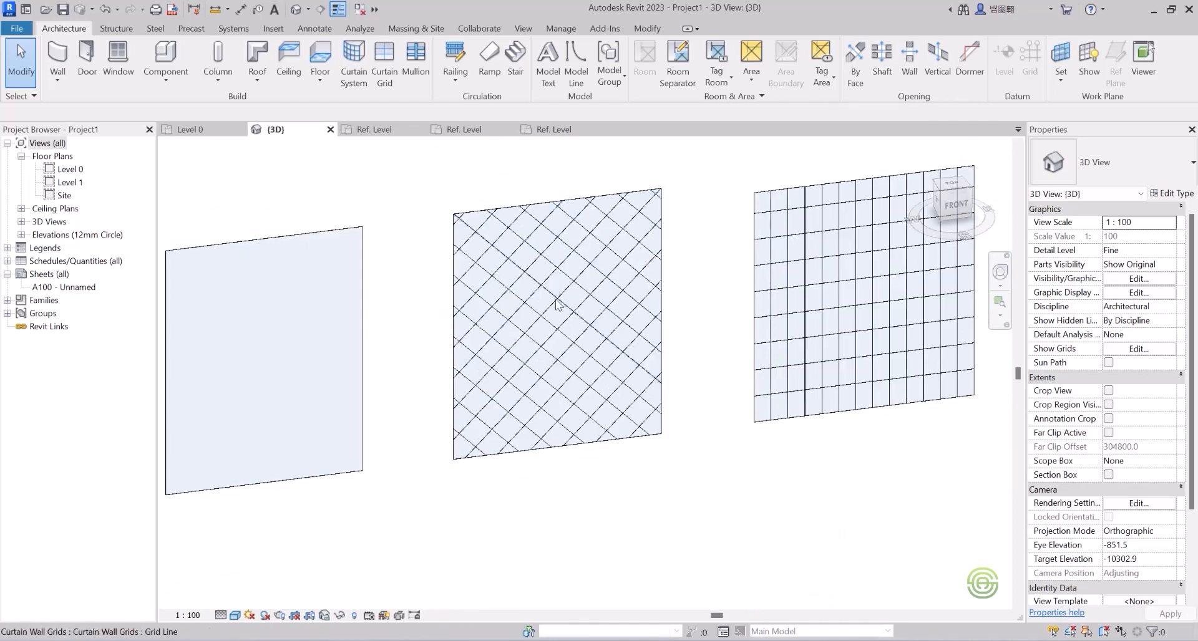
{"action": "scroll", "coordinate": [530, 398], "scroll_direction": "down", "scroll_amount": 2}
{"action": "scroll", "coordinate": [789, 358], "scroll_direction": "up", "scroll_amount": 3}
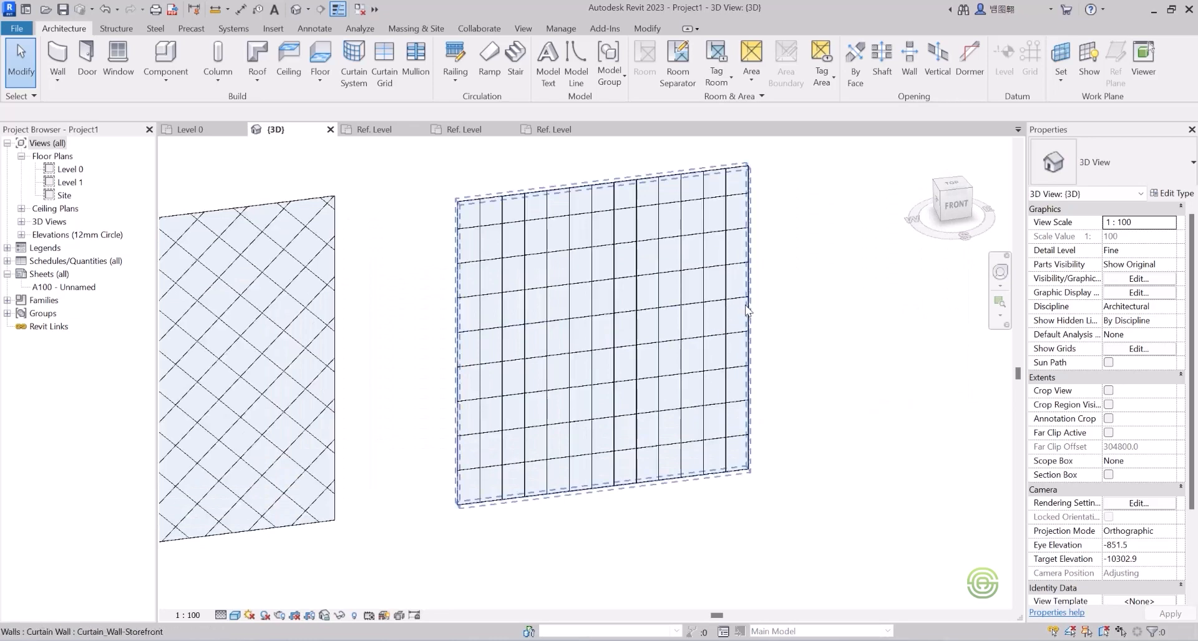
{"action": "left_click", "coordinate": [748, 310]}
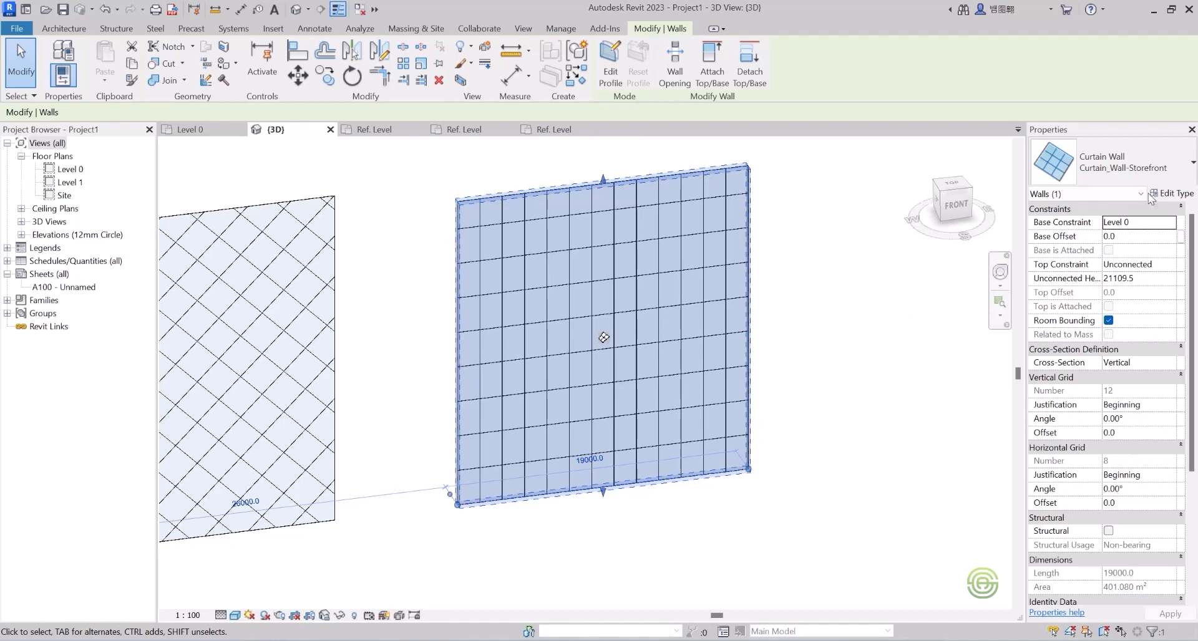
{"action": "left_click", "coordinate": [1169, 194]}
{"action": "left_click", "coordinate": [715, 335]}
{"action": "left_click_drag", "start_coordinate": [714, 335], "coordinate": [684, 338]}
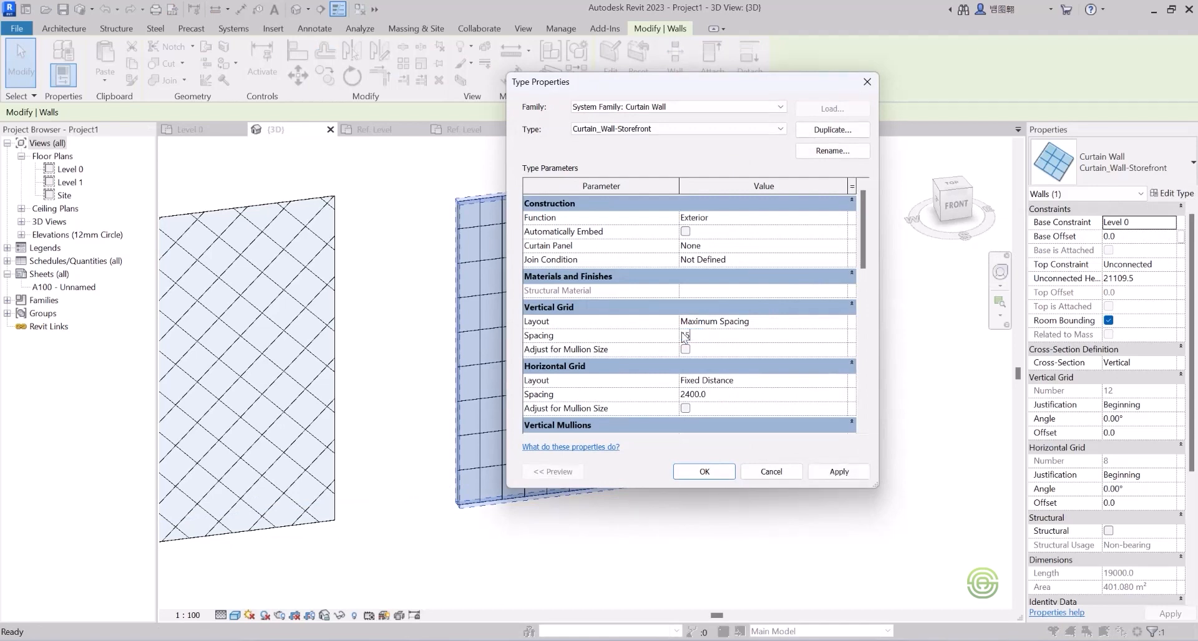
{"action": "key", "text": "Return"}
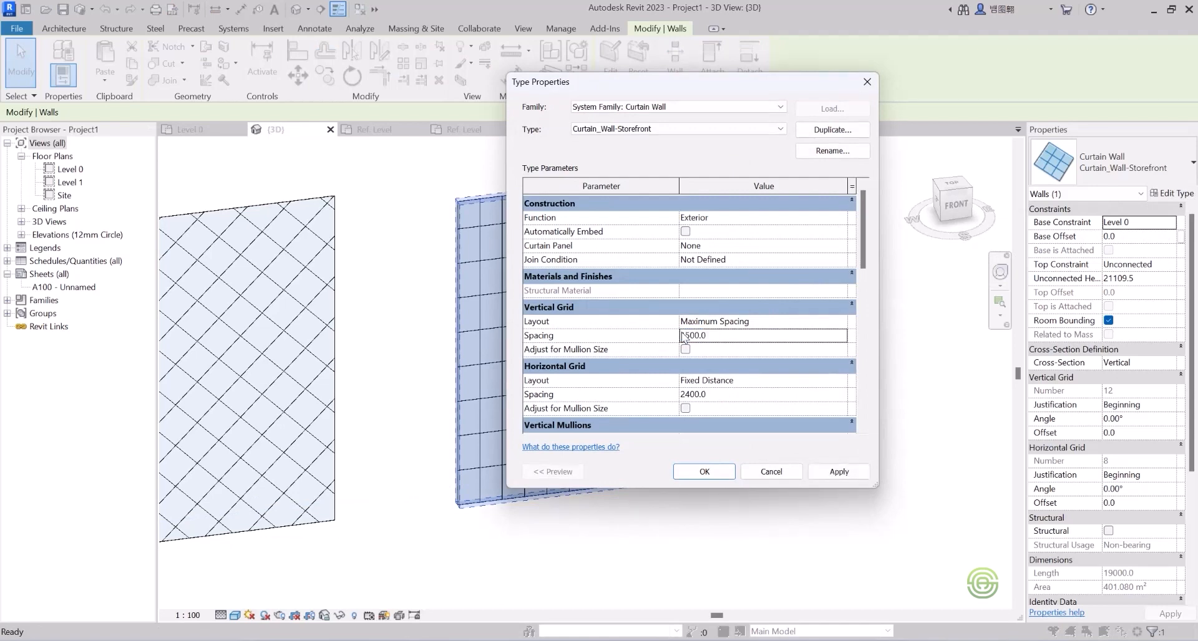
- Set the storefront type's horizontal grid spacing to 3000 mm, apply the change and deselect the wall
{"action": "left_click", "coordinate": [709, 395]}
{"action": "left_click_drag", "start_coordinate": [710, 394], "coordinate": [668, 395]}
{"action": "type", "text": "3"}
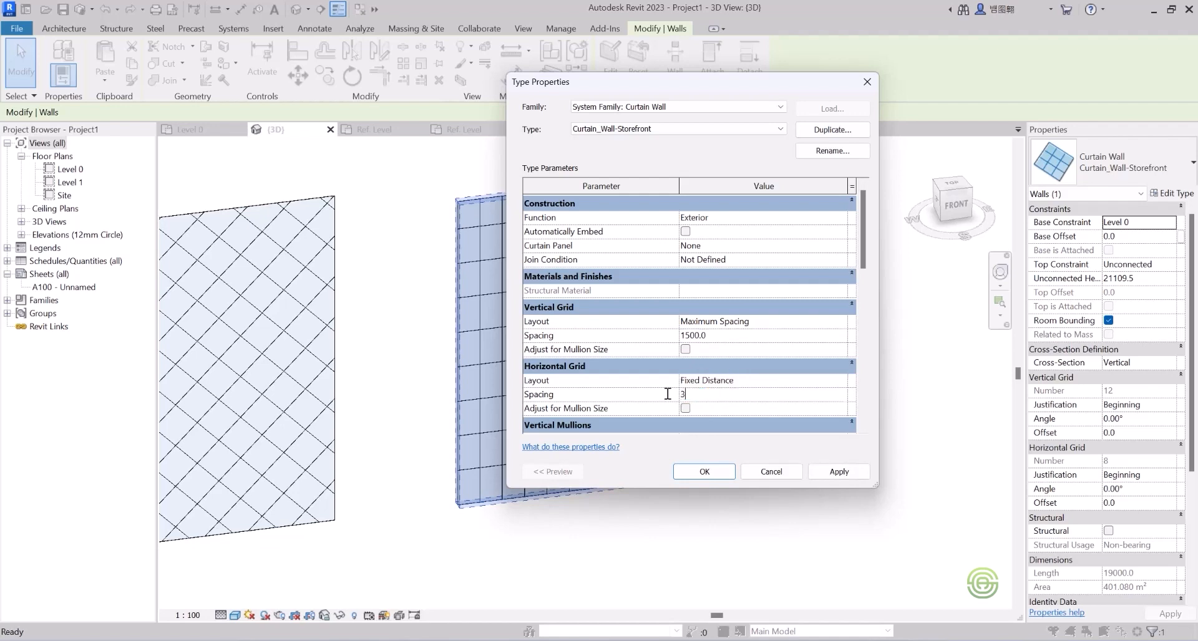
{"action": "key", "text": "Return"}
{"action": "left_click_drag", "start_coordinate": [862, 249], "coordinate": [860, 276]}
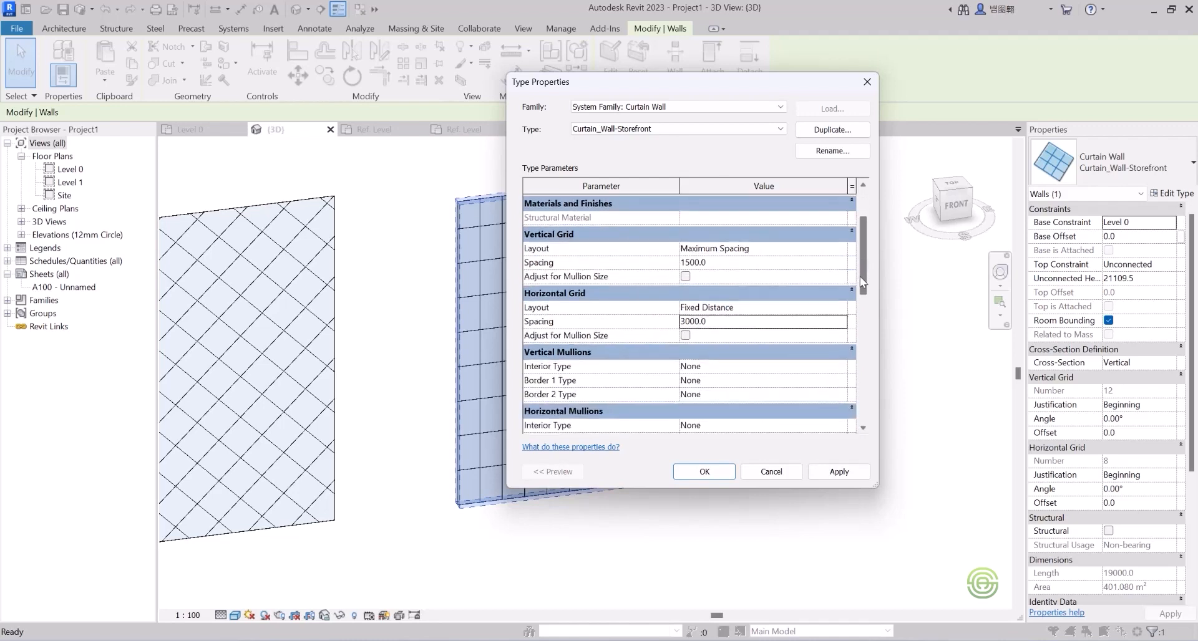
{"action": "left_click", "coordinate": [718, 476]}
{"action": "key", "text": "Escape"}
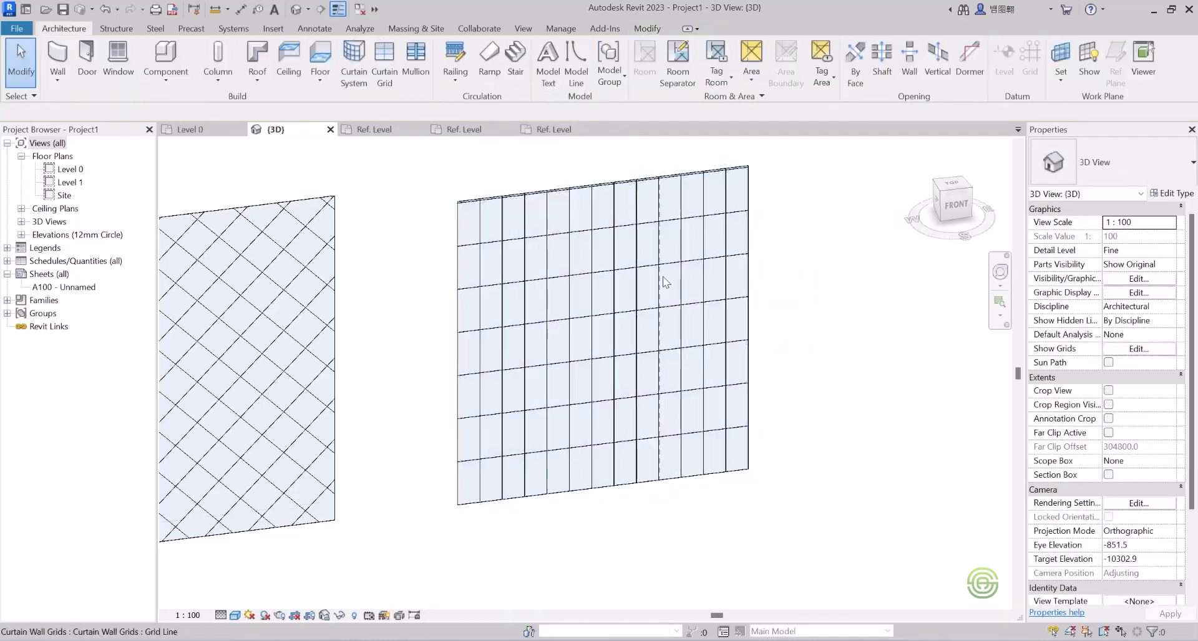
- Examine the storefront wall's grid up close and compare it with the two neighbouring curtain walls
{"action": "scroll", "coordinate": [499, 256], "scroll_direction": "up", "scroll_amount": 4}
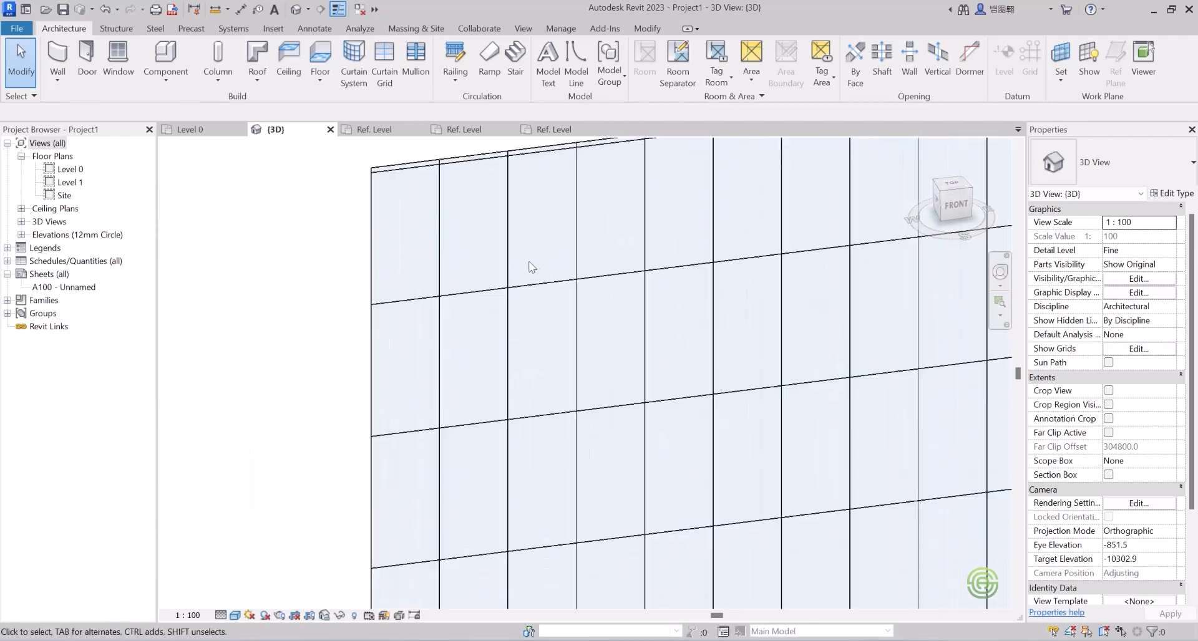
{"action": "scroll", "coordinate": [543, 267], "scroll_direction": "up", "scroll_amount": 5}
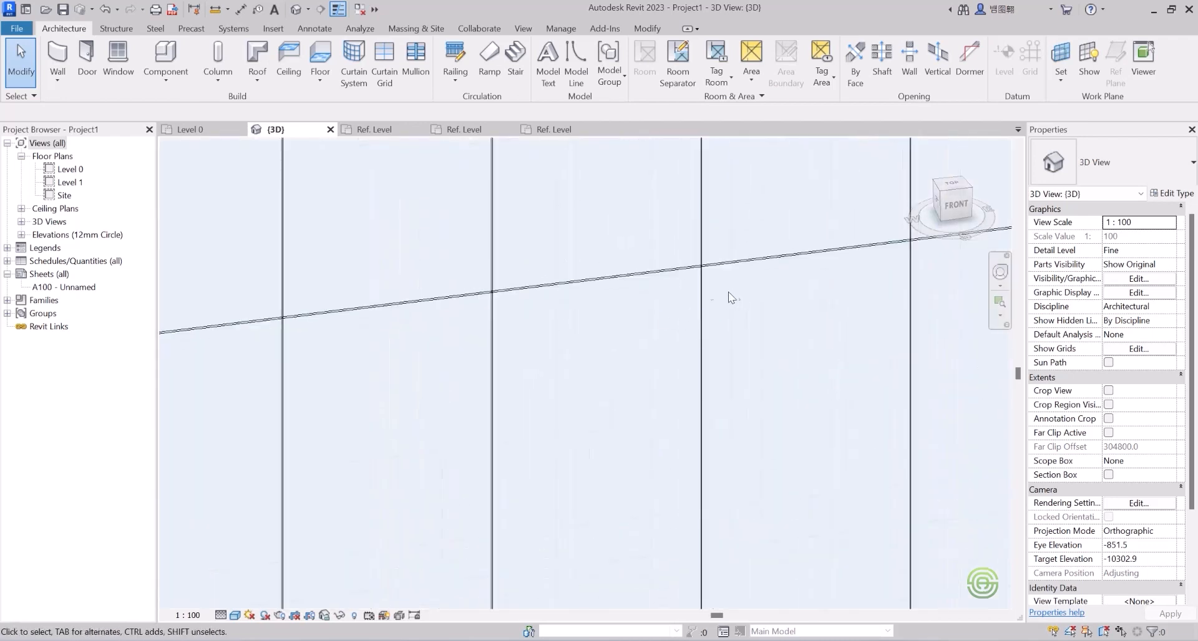
{"action": "scroll", "coordinate": [714, 273], "scroll_direction": "down", "scroll_amount": 6}
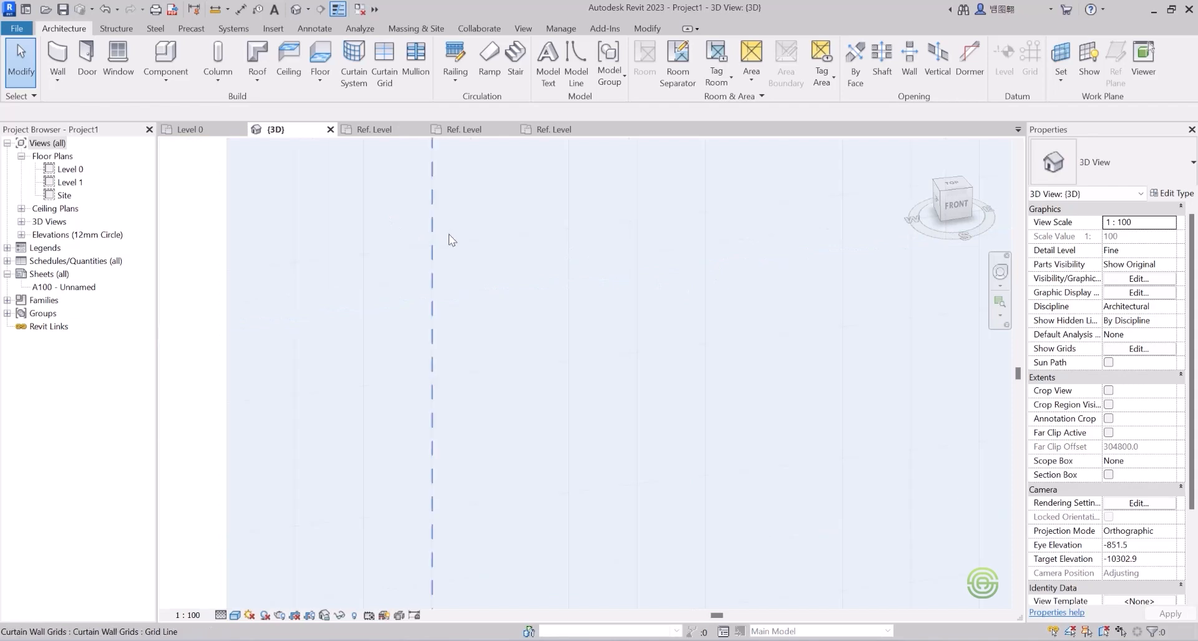
{"action": "scroll", "coordinate": [503, 245], "scroll_direction": "down", "scroll_amount": 2}
{"action": "scroll", "coordinate": [736, 330], "scroll_direction": "down", "scroll_amount": 2}
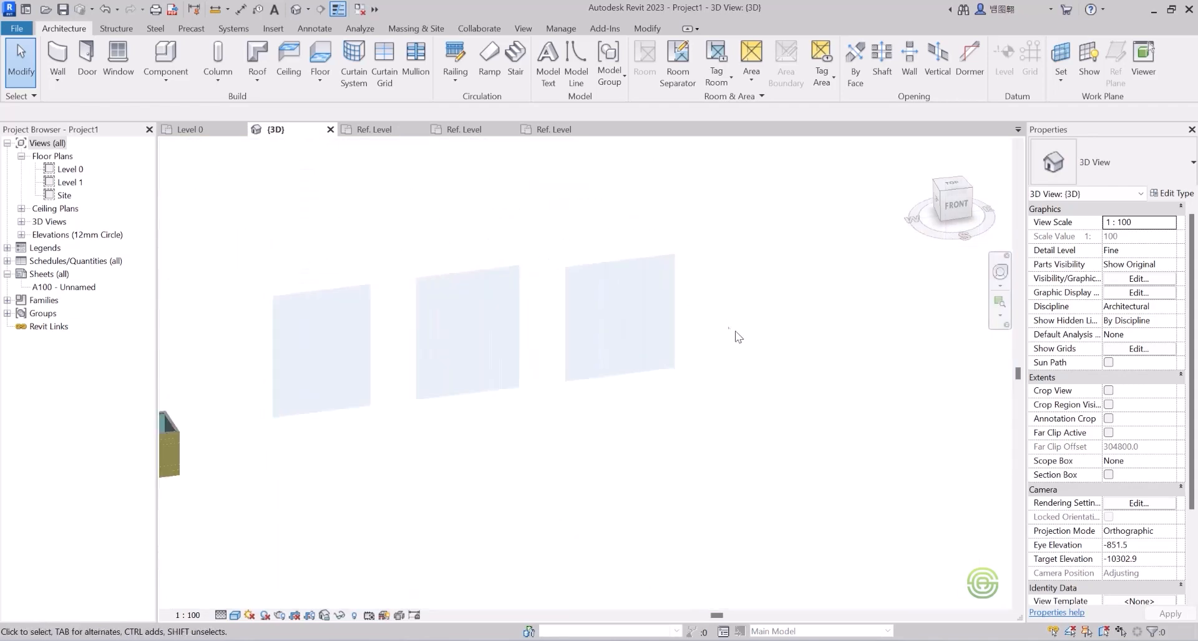
{"action": "scroll", "coordinate": [580, 288], "scroll_direction": "up", "scroll_amount": 1}
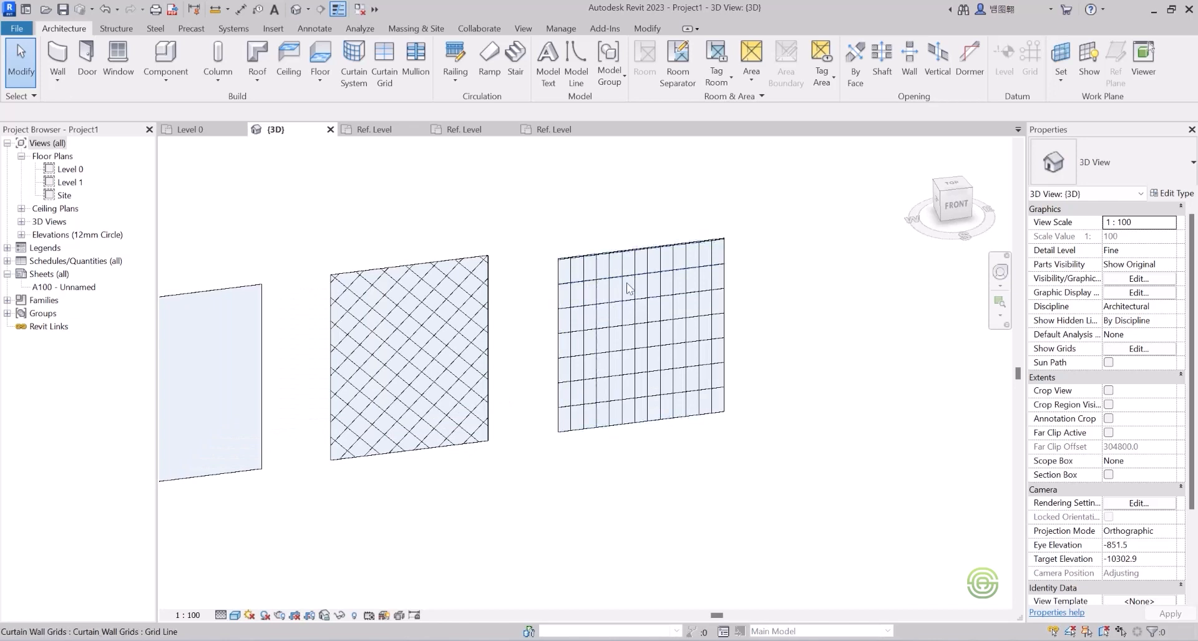
{"action": "scroll", "coordinate": [648, 299], "scroll_direction": "down", "scroll_amount": 1}
{"action": "scroll", "coordinate": [414, 337], "scroll_direction": "up", "scroll_amount": 1}
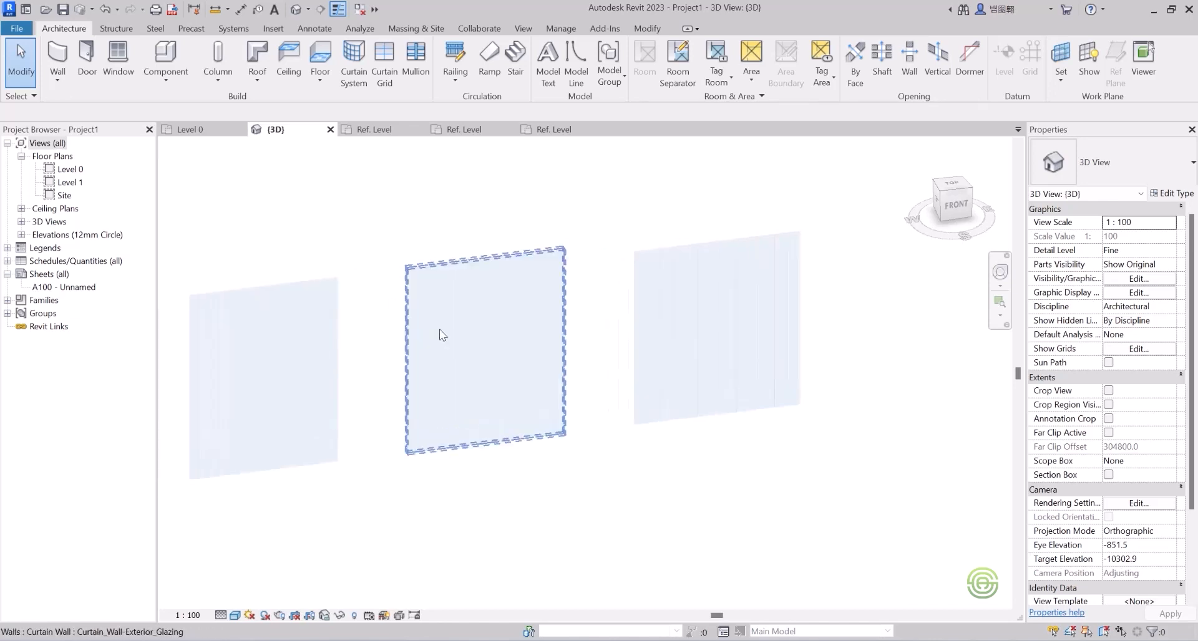
- Enable Adjust for Mullion Size for both the vertical and horizontal grids of the Curtain_Wall-Storefront type
{"action": "left_click", "coordinate": [774, 285]}
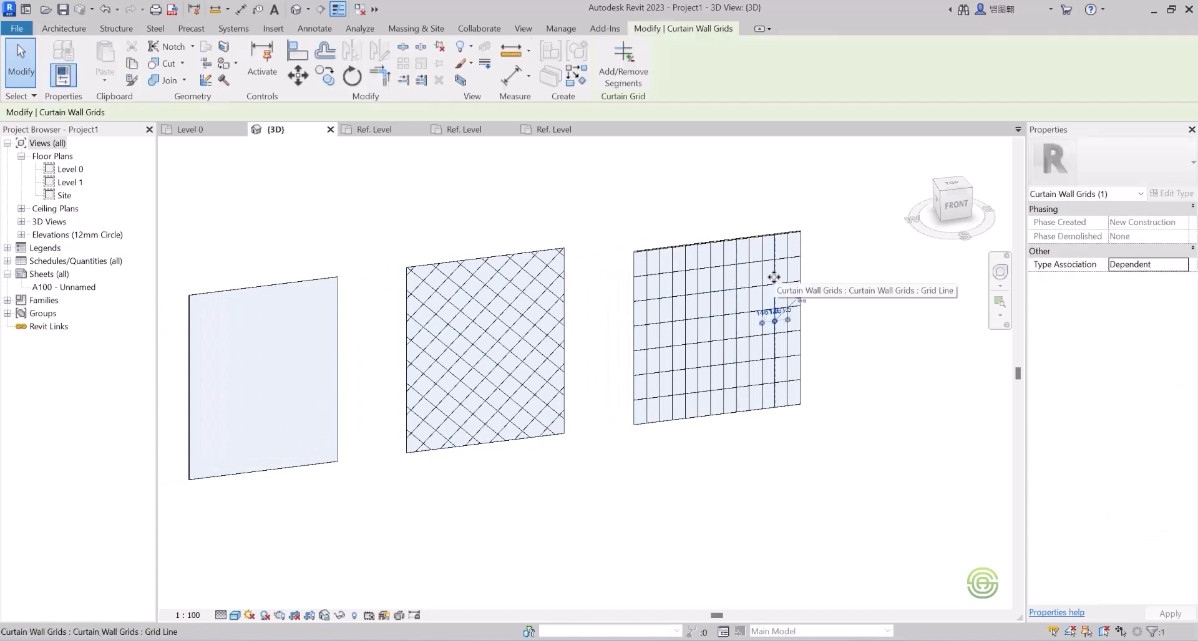
{"action": "key", "text": "Escape"}
{"action": "left_click", "coordinate": [804, 259]}
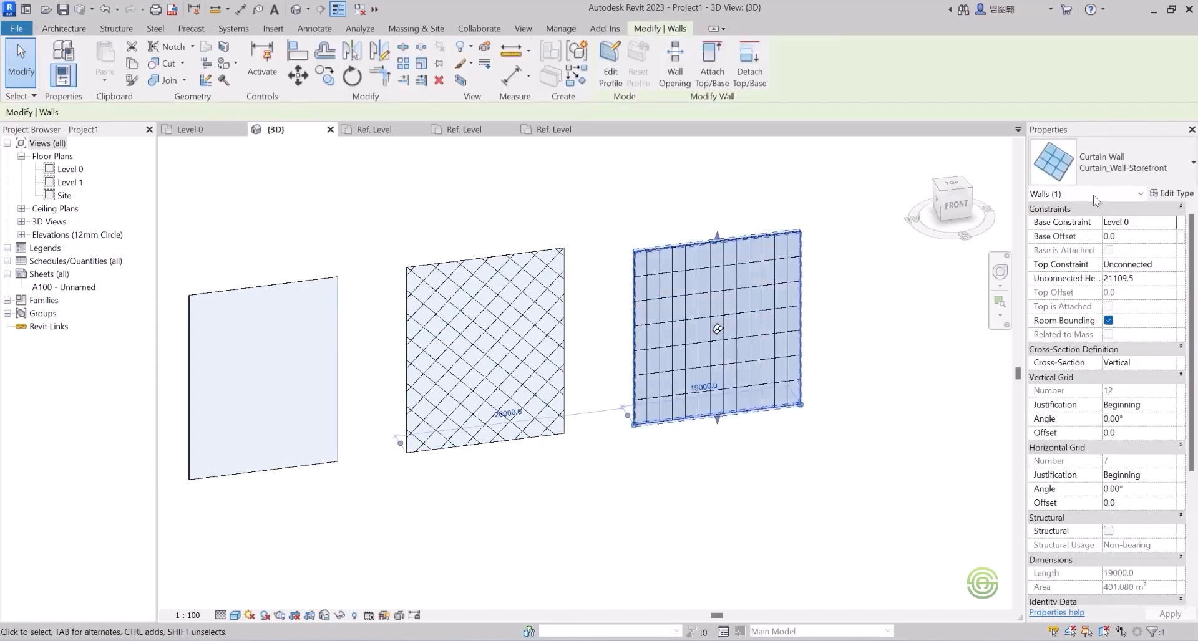
{"action": "left_click", "coordinate": [1169, 194]}
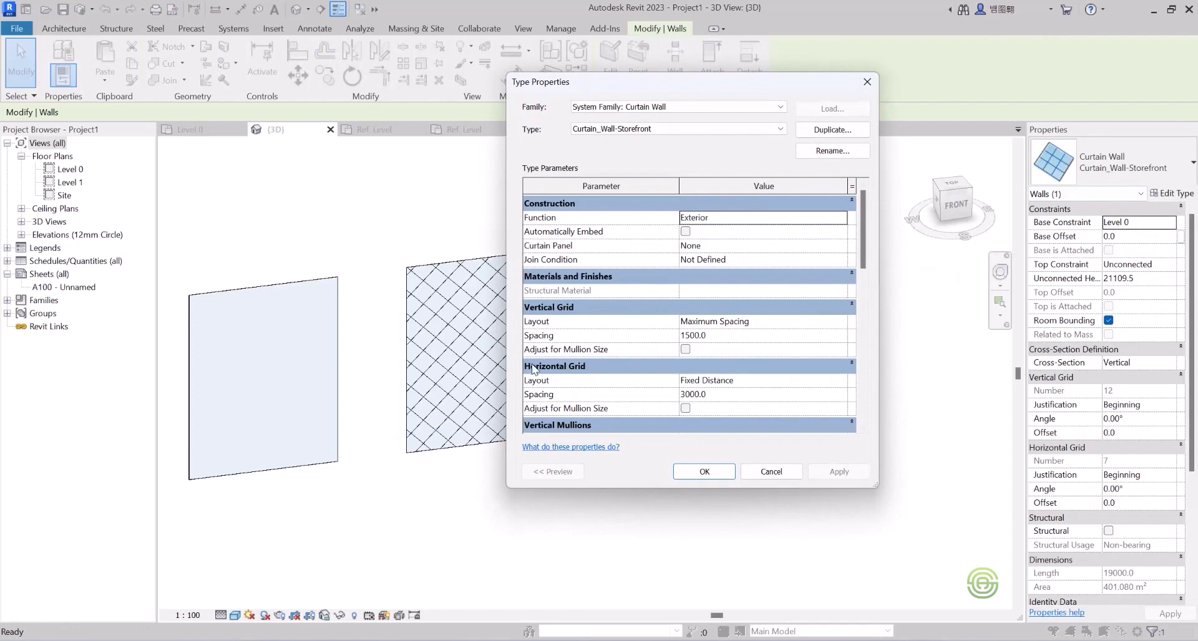
{"action": "left_click", "coordinate": [686, 349]}
{"action": "left_click", "coordinate": [684, 408]}
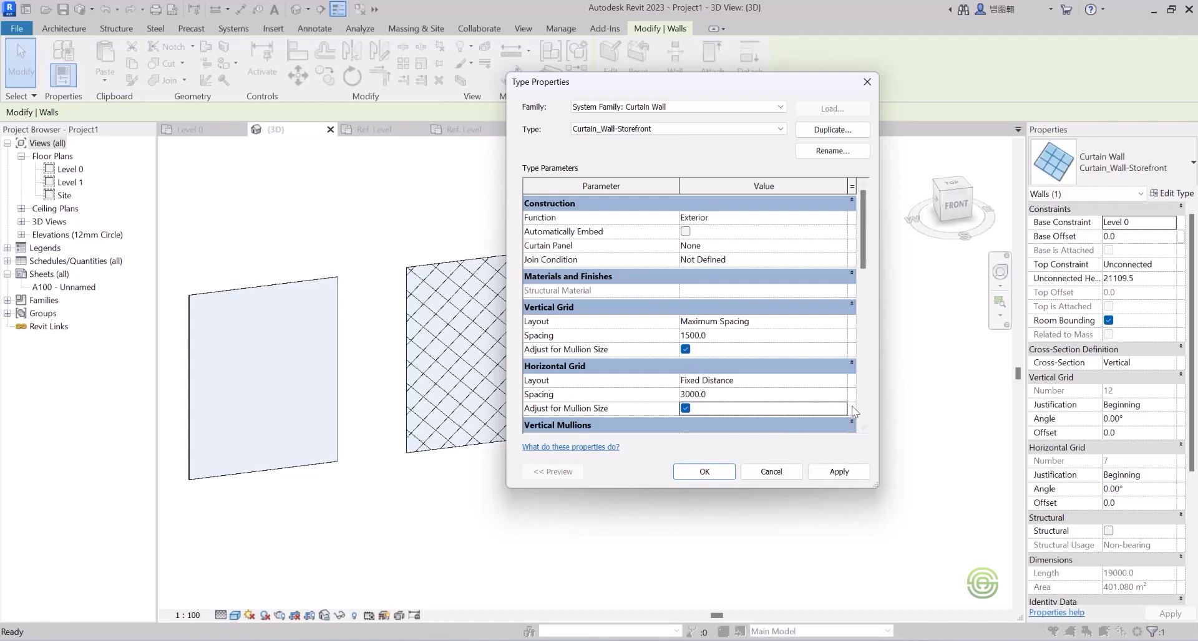
- Set Border 1 and Border 2 of the storefront type's vertical mullions to L Corner Mullion : 150x150mm
{"action": "scroll", "coordinate": [851, 407], "scroll_direction": "down", "scroll_amount": 3}
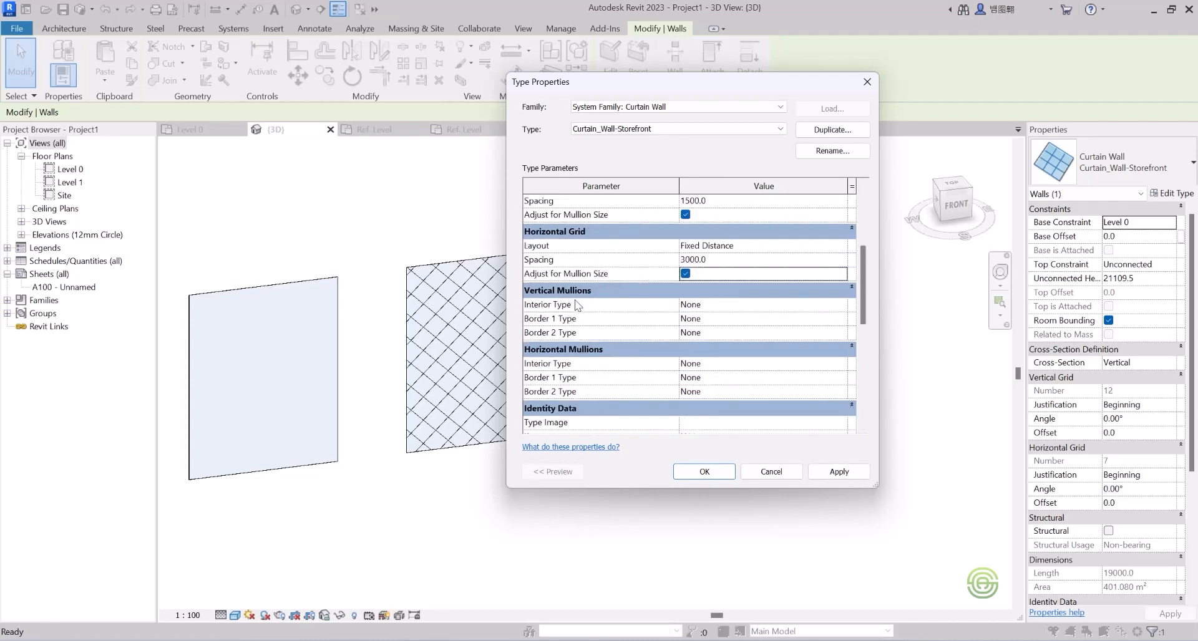
{"action": "left_click", "coordinate": [836, 319]}
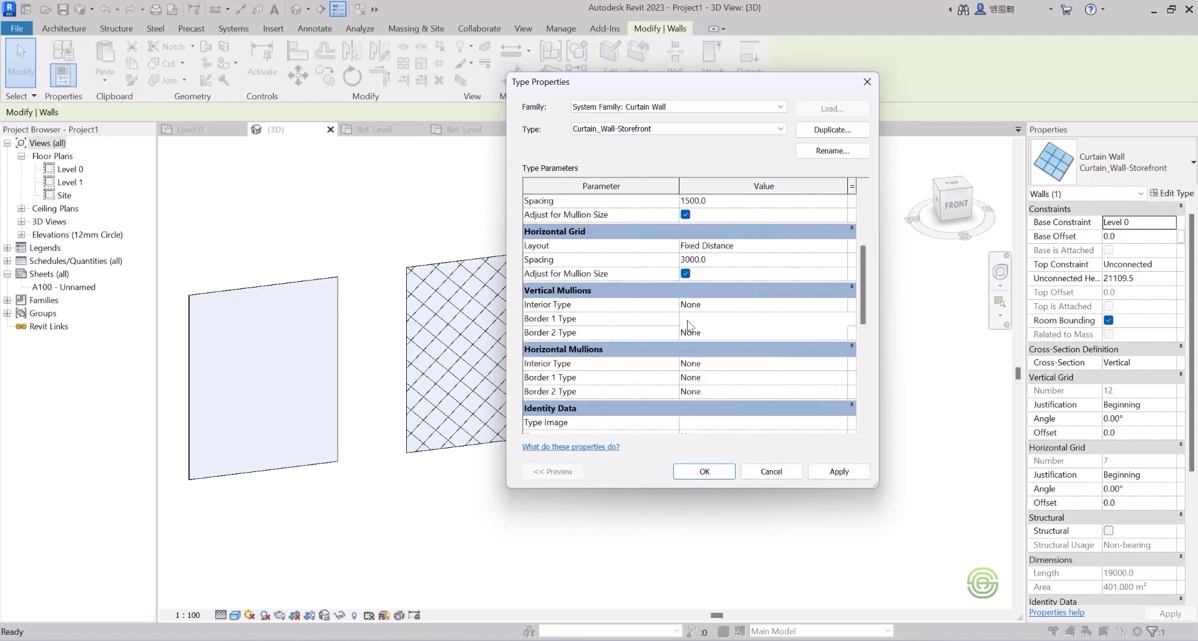
{"action": "left_click", "coordinate": [841, 319]}
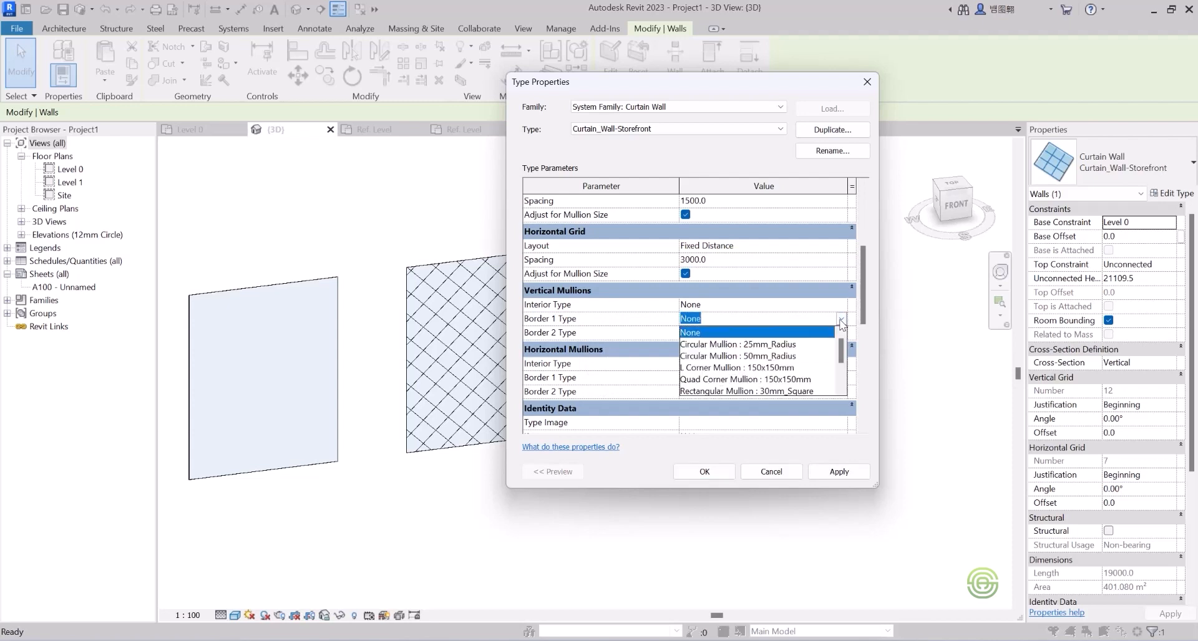
{"action": "left_click", "coordinate": [716, 368]}
{"action": "left_click", "coordinate": [727, 332]}
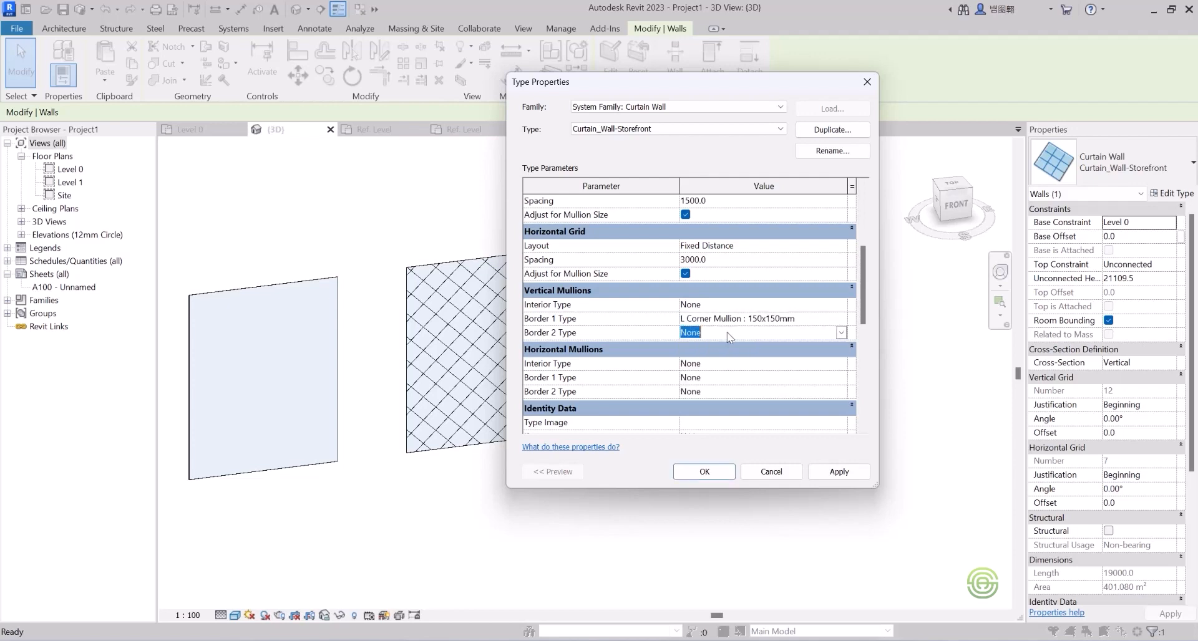
{"action": "left_click", "coordinate": [840, 334]}
{"action": "left_click", "coordinate": [721, 383]}
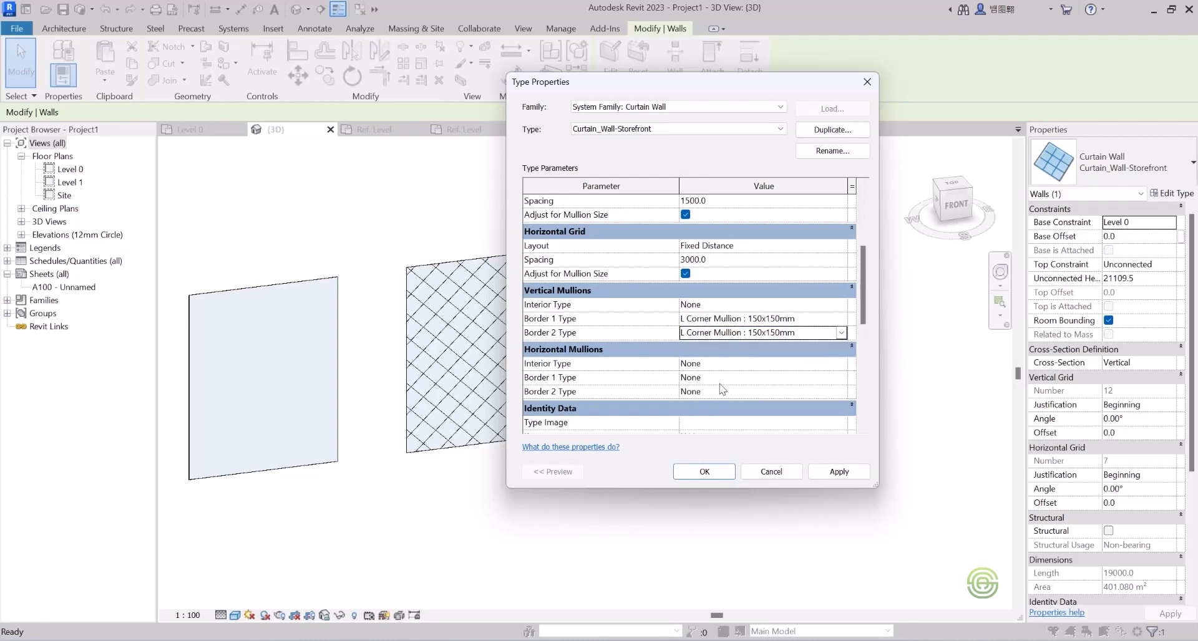
- Try to set both horizontal mullion borders to L Corner Mullion : 150x150mm, and cancel the storefront type's pending changes
{"action": "left_click", "coordinate": [722, 383]}
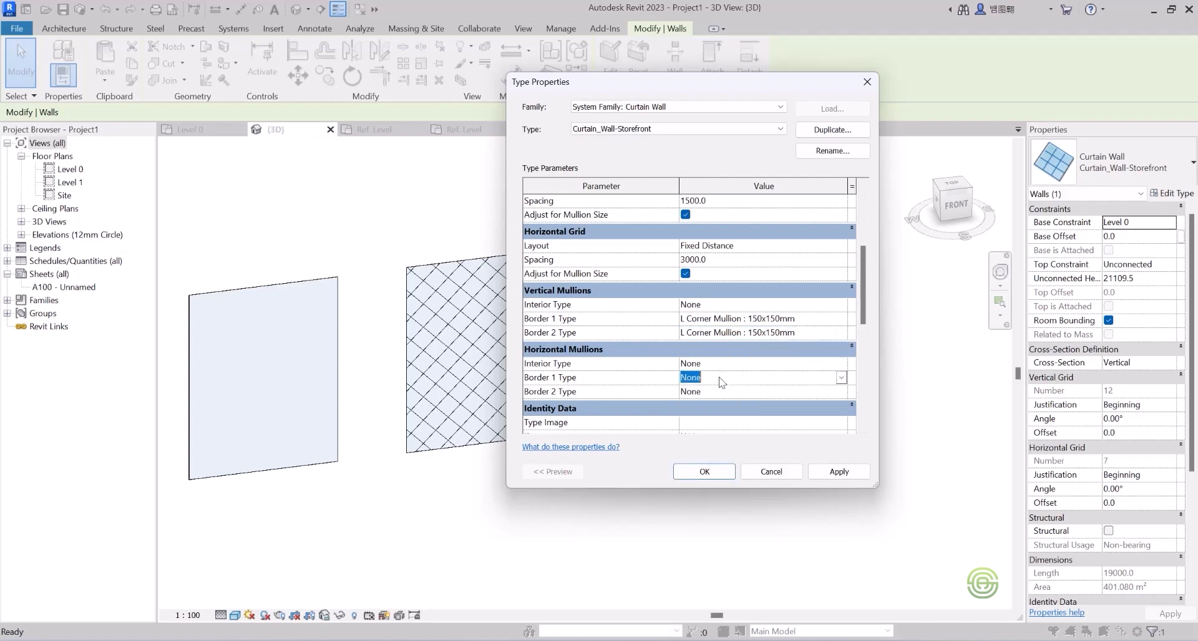
{"action": "left_click", "coordinate": [840, 377]}
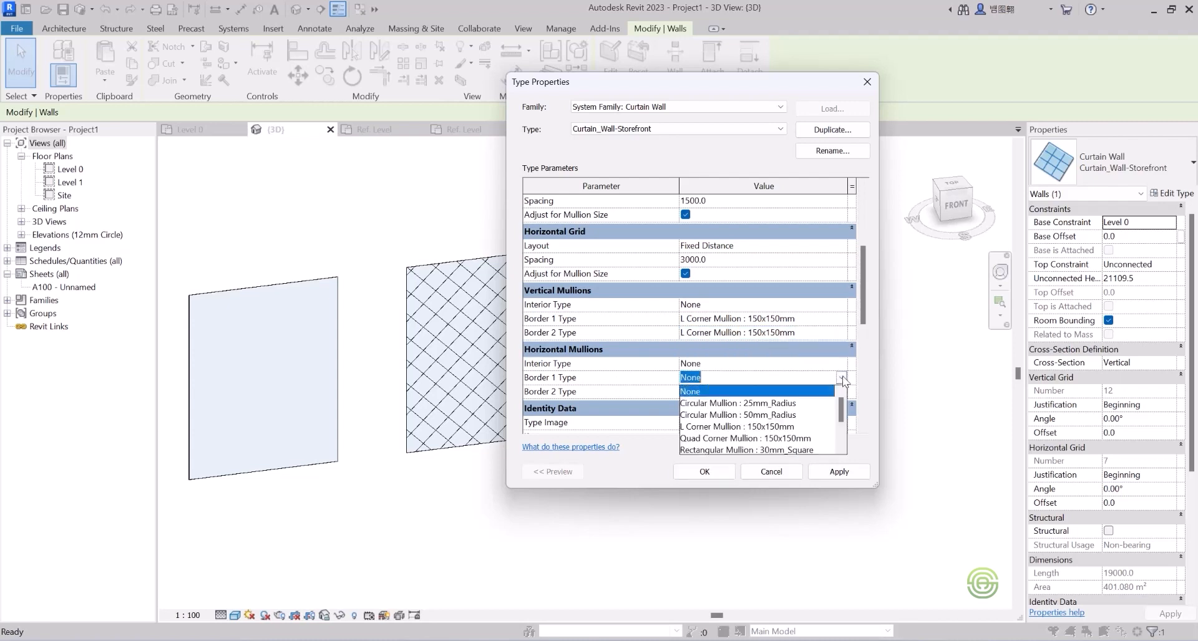
{"action": "left_click", "coordinate": [770, 431]}
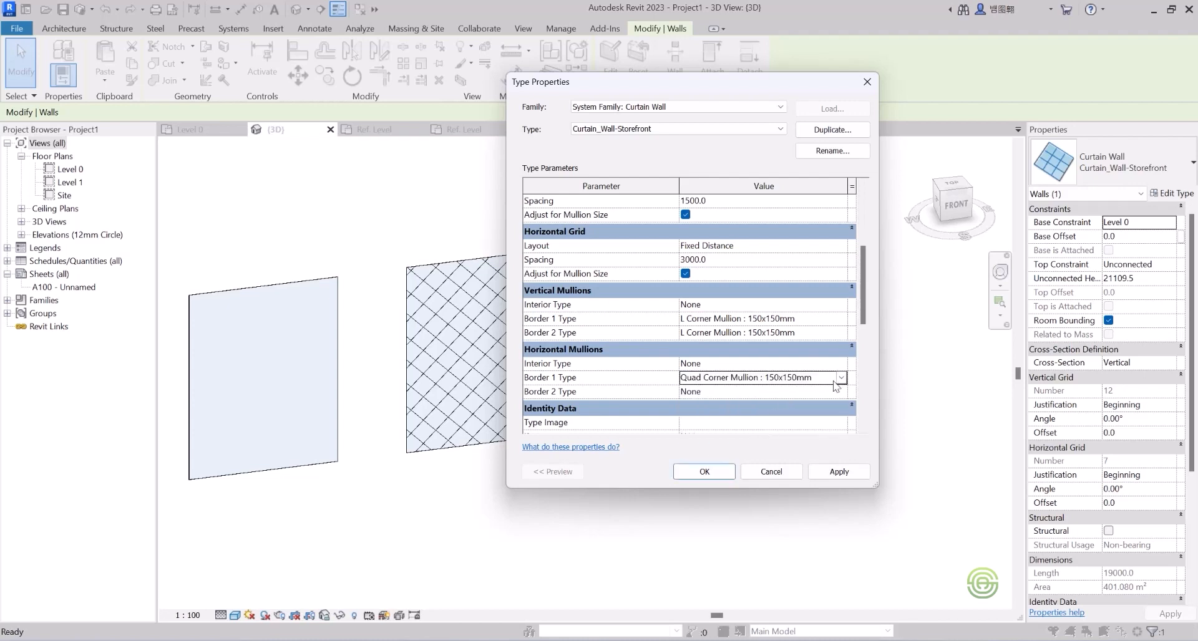
{"action": "left_click", "coordinate": [840, 377]}
{"action": "left_click", "coordinate": [786, 427]}
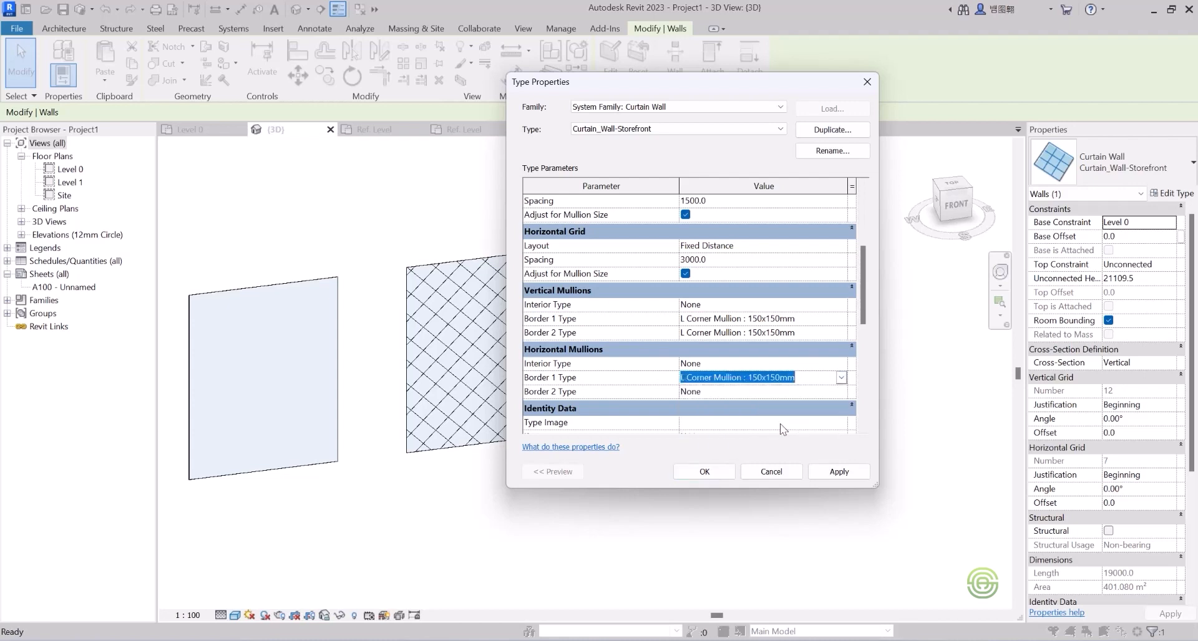
{"action": "left_click", "coordinate": [832, 392]}
{"action": "left_click", "coordinate": [840, 392]}
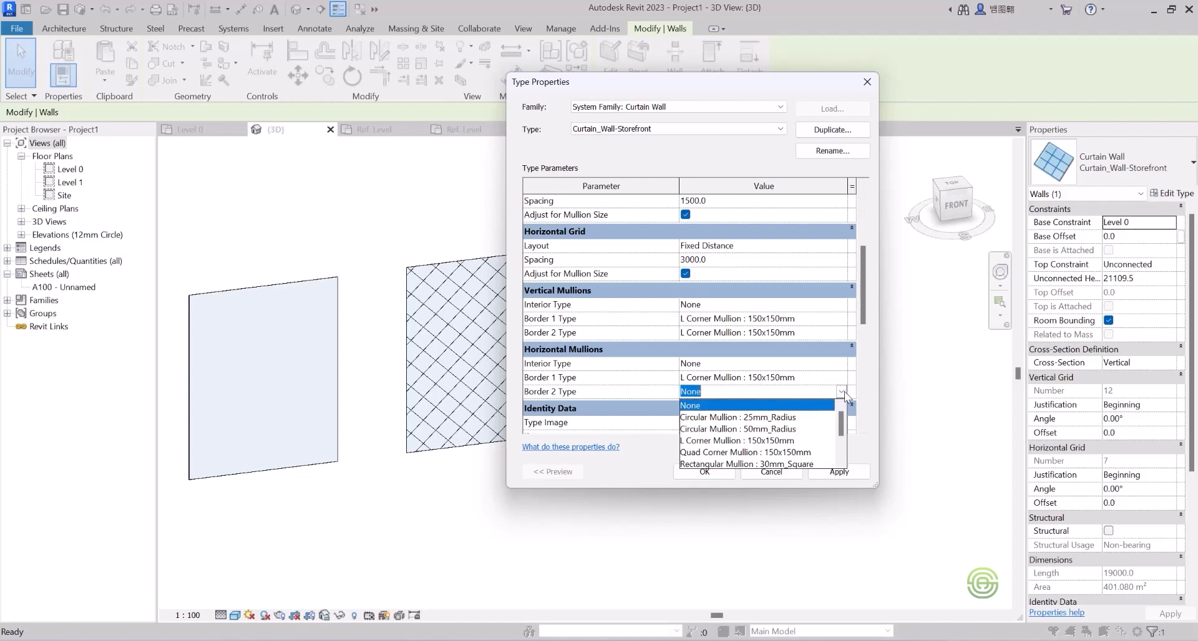
{"action": "left_click", "coordinate": [780, 441]}
{"action": "left_click", "coordinate": [716, 472]}
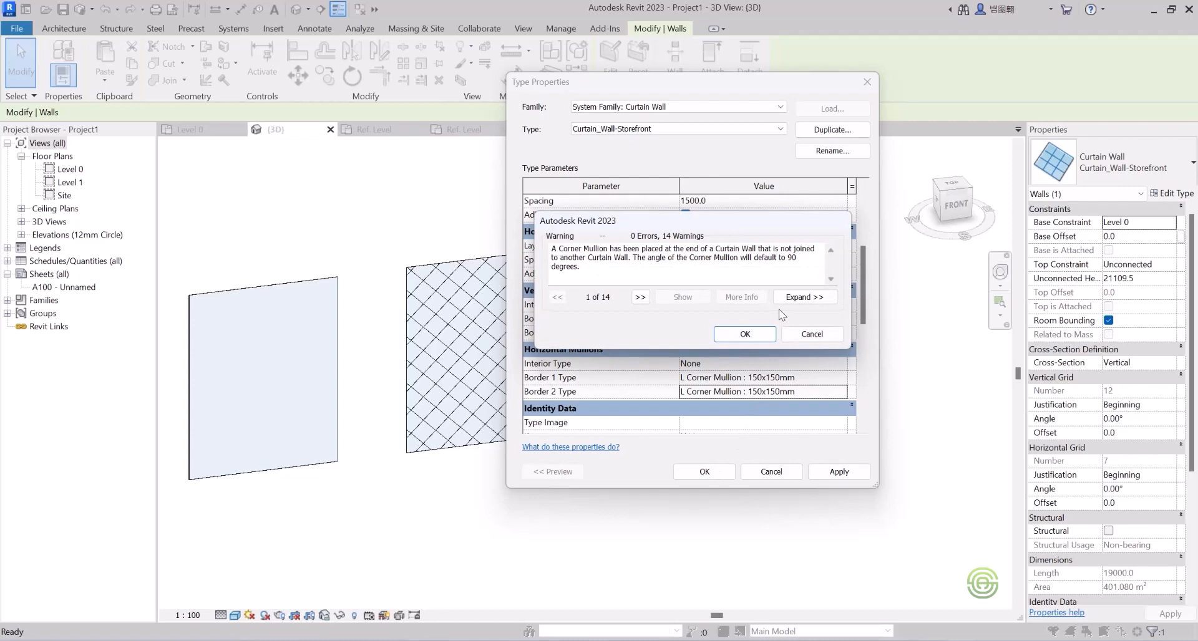
{"action": "left_click", "coordinate": [810, 335]}
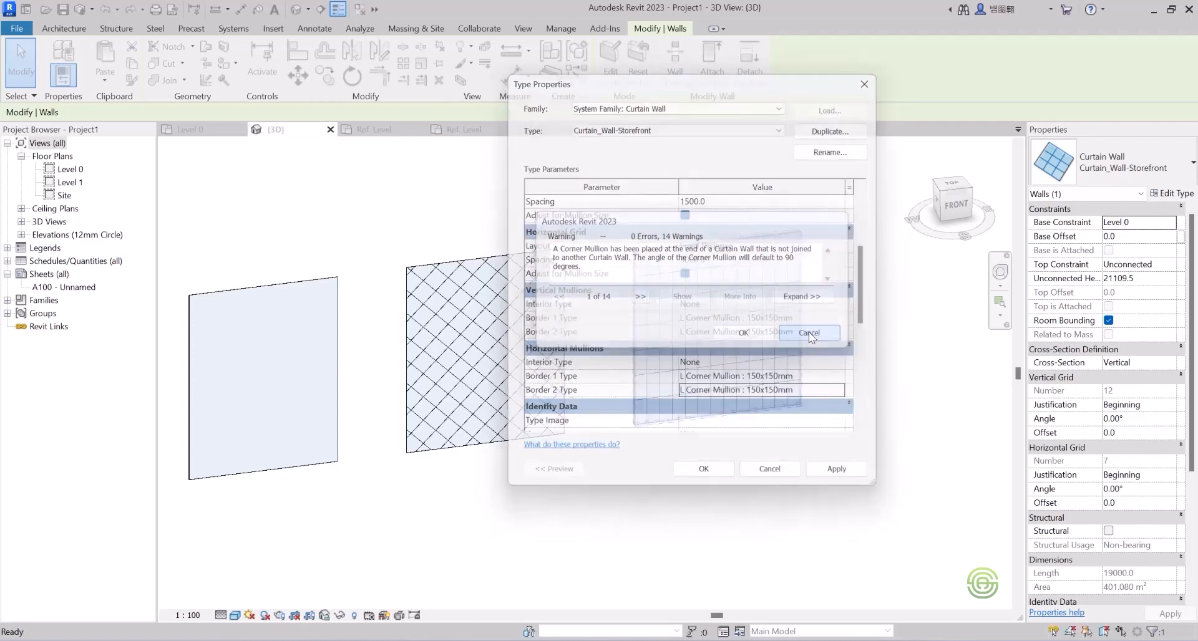
- Reopen the Curtain_Wall-Storefront type properties and set both vertical mullion borders to Circular Mullion : 50mm_Radius
{"action": "scroll", "coordinate": [757, 325], "scroll_direction": "up", "scroll_amount": 3}
{"action": "scroll", "coordinate": [724, 318], "scroll_direction": "up", "scroll_amount": 2}
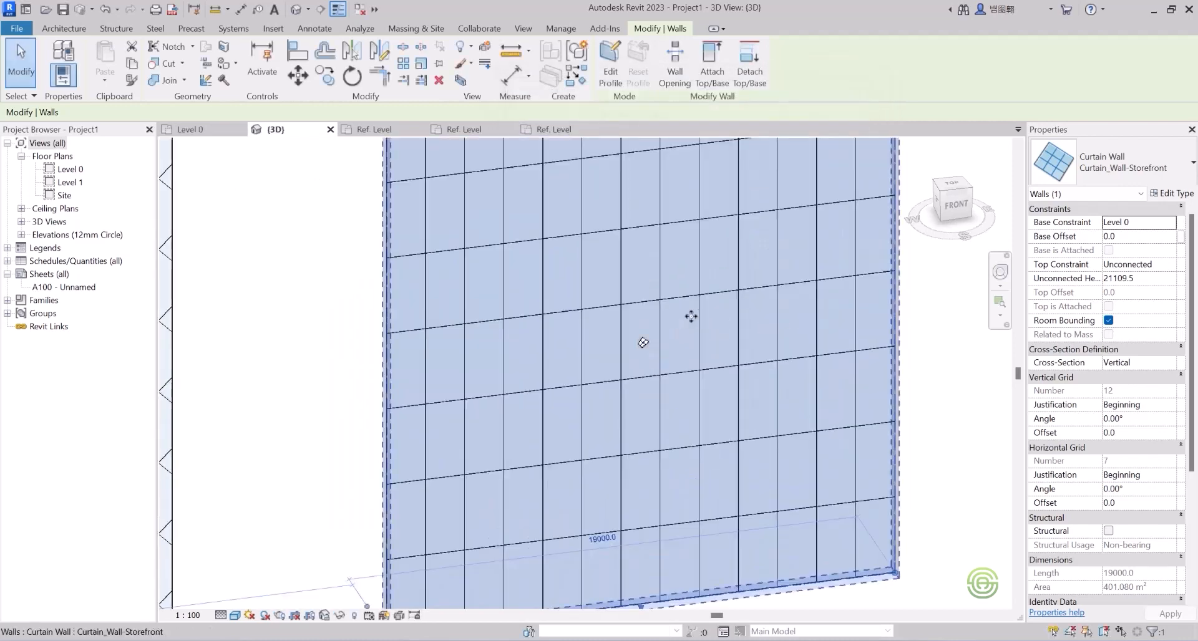
{"action": "scroll", "coordinate": [697, 312], "scroll_direction": "down", "scroll_amount": 3}
{"action": "left_click", "coordinate": [1175, 193]}
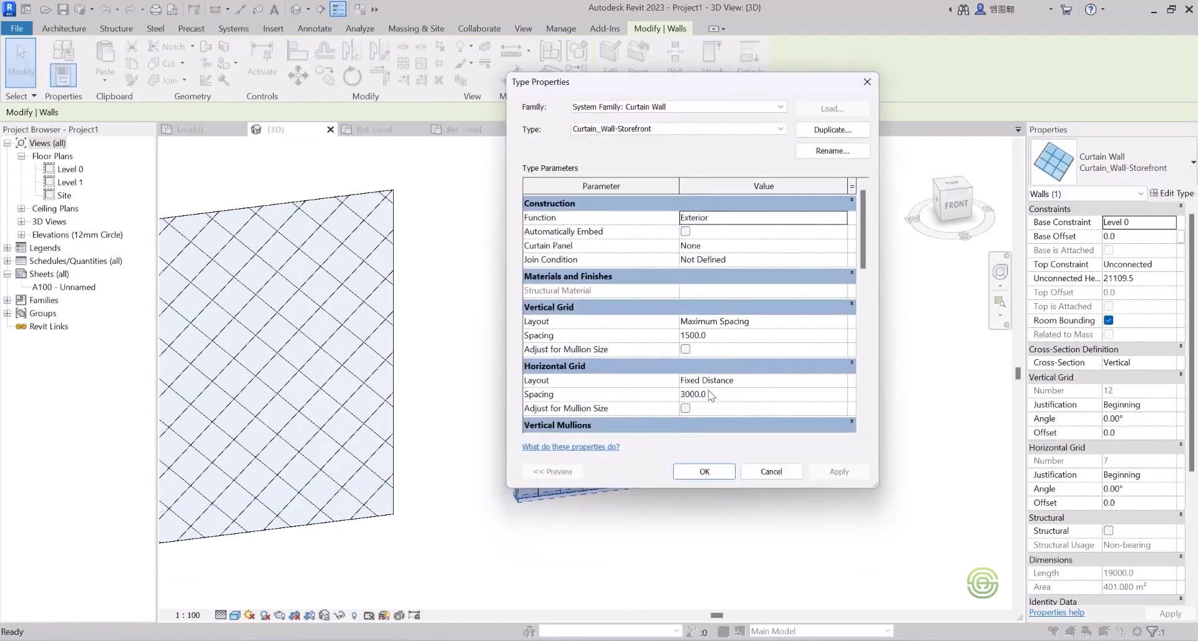
{"action": "left_click_drag", "start_coordinate": [865, 257], "coordinate": [862, 303]}
{"action": "left_click", "coordinate": [720, 348]}
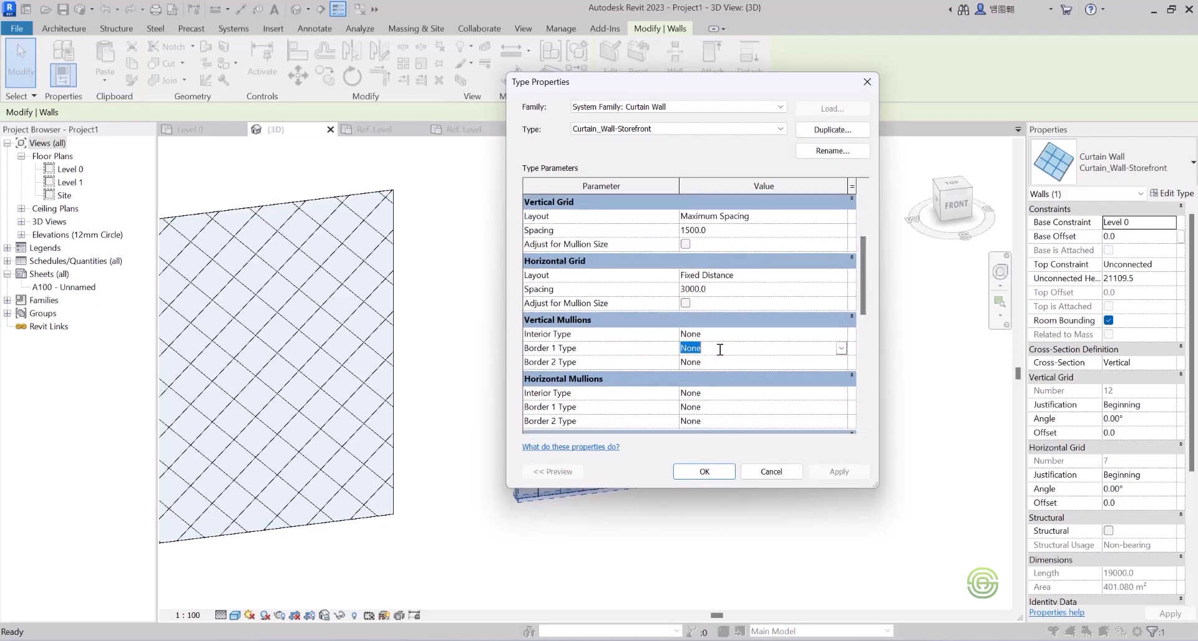
{"action": "left_click", "coordinate": [841, 348]}
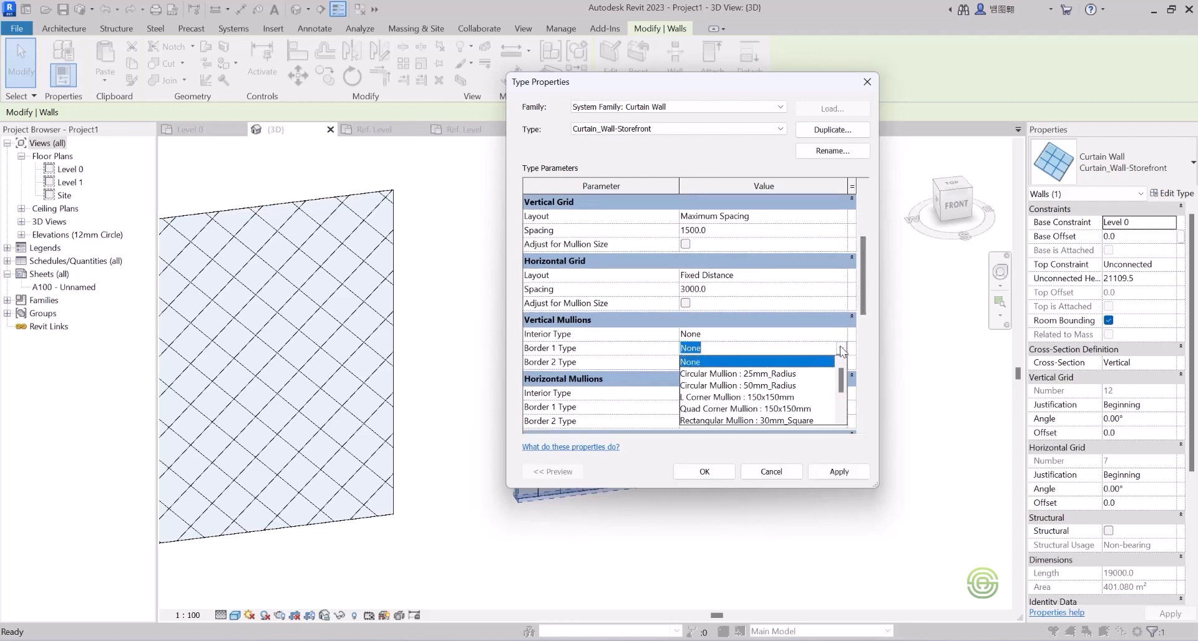
{"action": "left_click", "coordinate": [731, 386]}
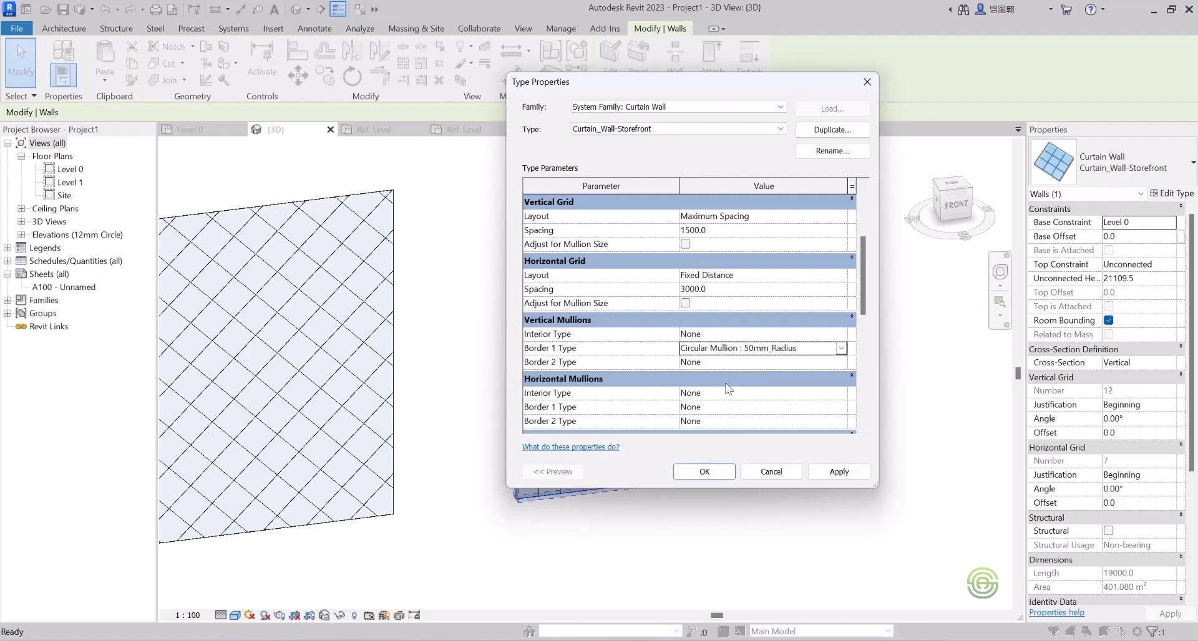
{"action": "left_click", "coordinate": [776, 362]}
{"action": "left_click", "coordinate": [841, 362]}
{"action": "key", "text": "Escape"}
{"action": "left_click", "coordinate": [785, 397]}
- Set Border 1 and Border 2 of the horizontal mullions to Circular Mullion : 50mm_Radius
{"action": "left_click", "coordinate": [786, 407]}
{"action": "left_click", "coordinate": [844, 407]}
{"action": "left_click", "coordinate": [784, 445]}
{"action": "left_click", "coordinate": [841, 422]}
{"action": "left_click", "coordinate": [841, 423]}
{"action": "left_click", "coordinate": [753, 460]}
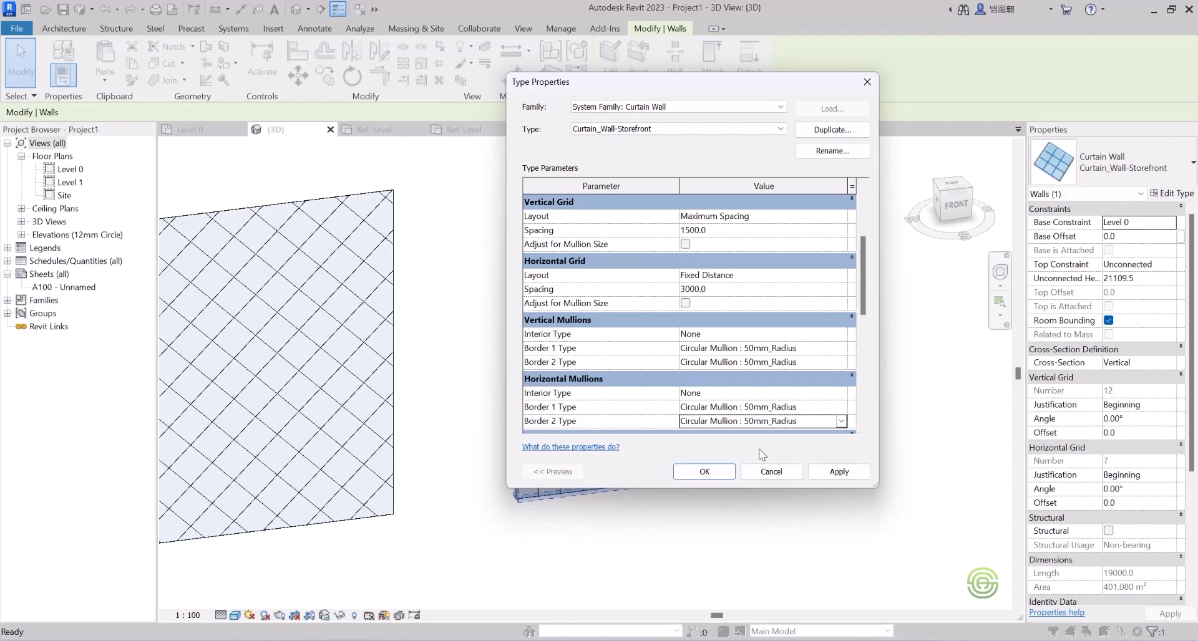
- Set the interior type of both the horizontal and vertical mullions to Circular Mullion : 50mm_Radius
{"action": "left_click", "coordinate": [795, 394]}
{"action": "left_click", "coordinate": [841, 394]}
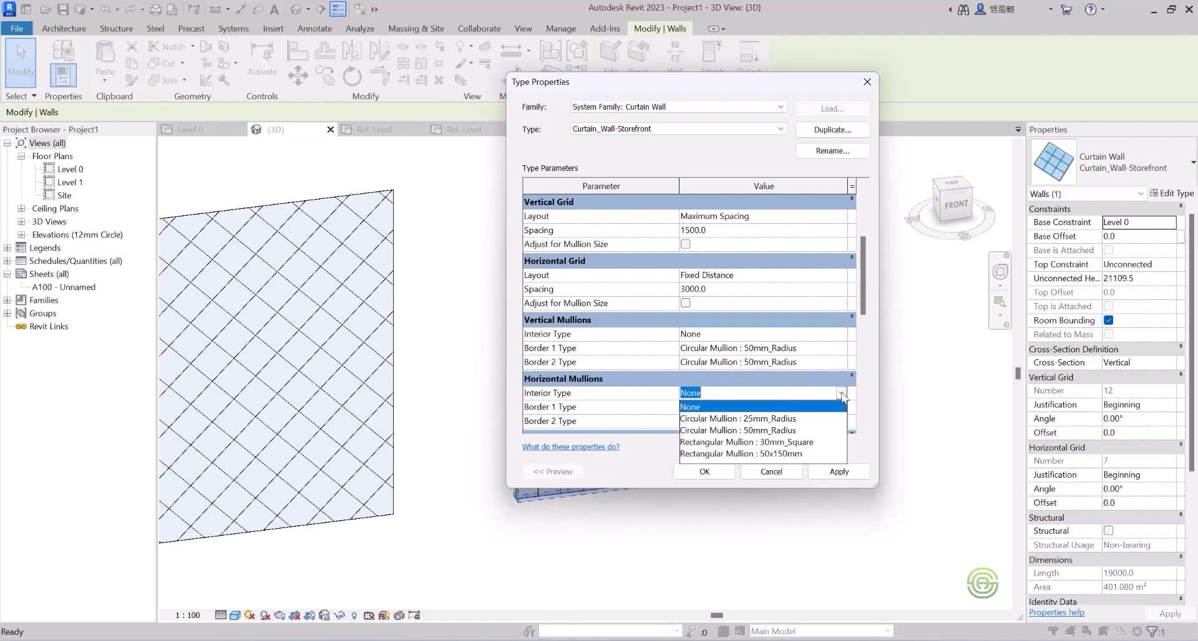
{"action": "left_click", "coordinate": [783, 431]}
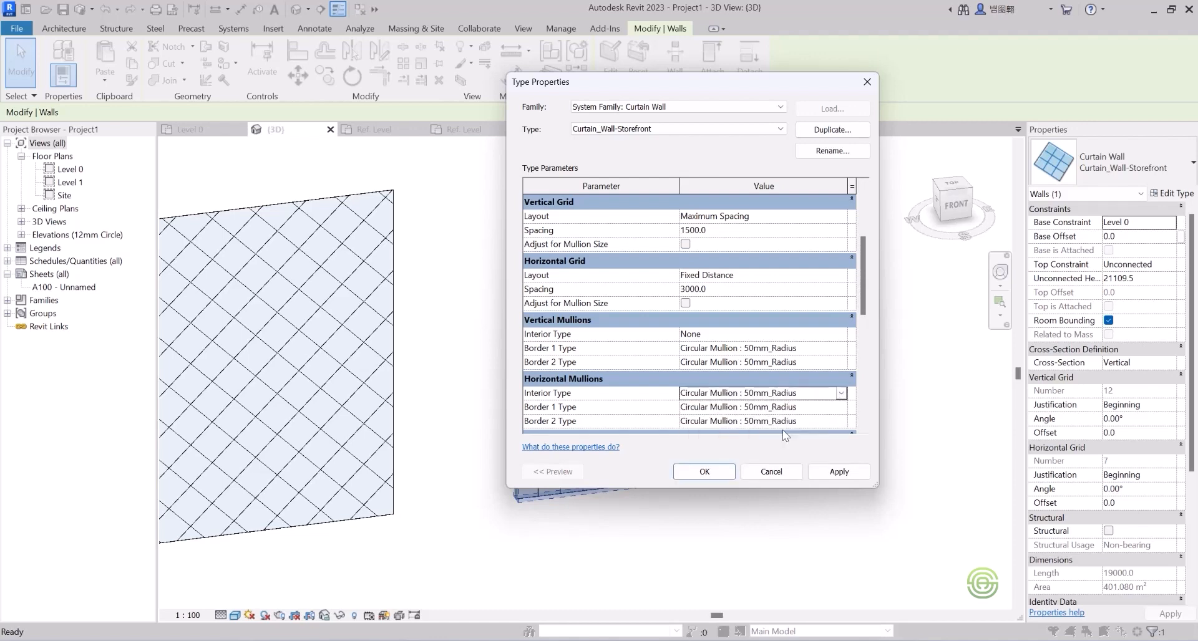
{"action": "left_click", "coordinate": [840, 335]}
{"action": "left_click", "coordinate": [787, 372]}
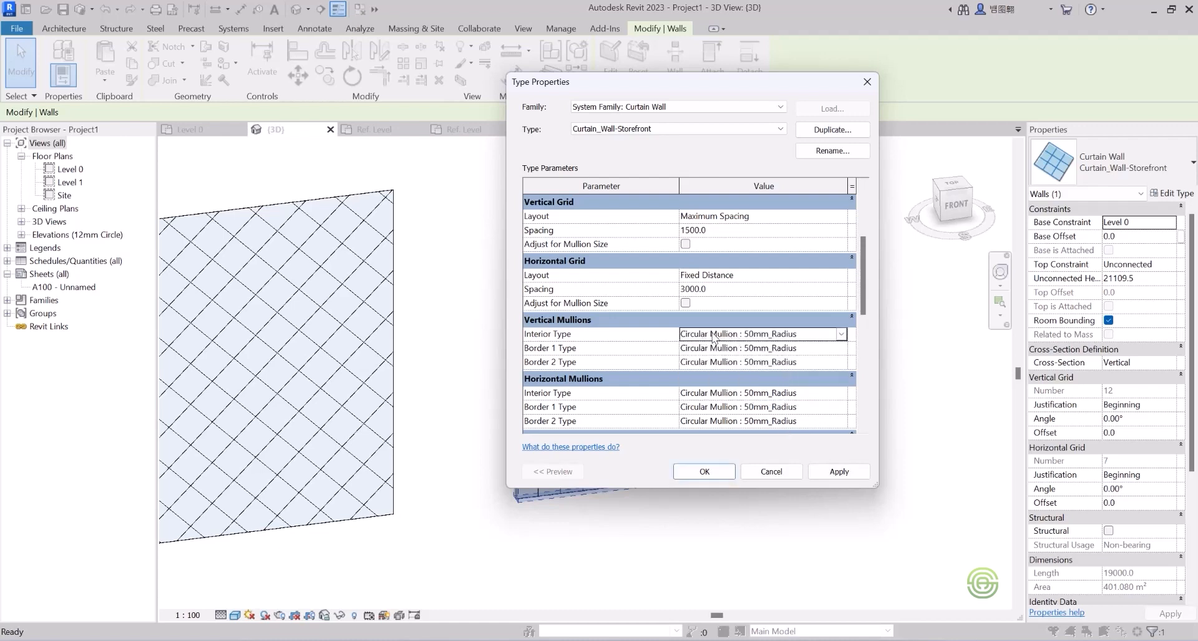
- Enable Adjust for Mullion Size for the horizontal and vertical grids, accept the type changes and deselect the wall
{"action": "left_click", "coordinate": [685, 304]}
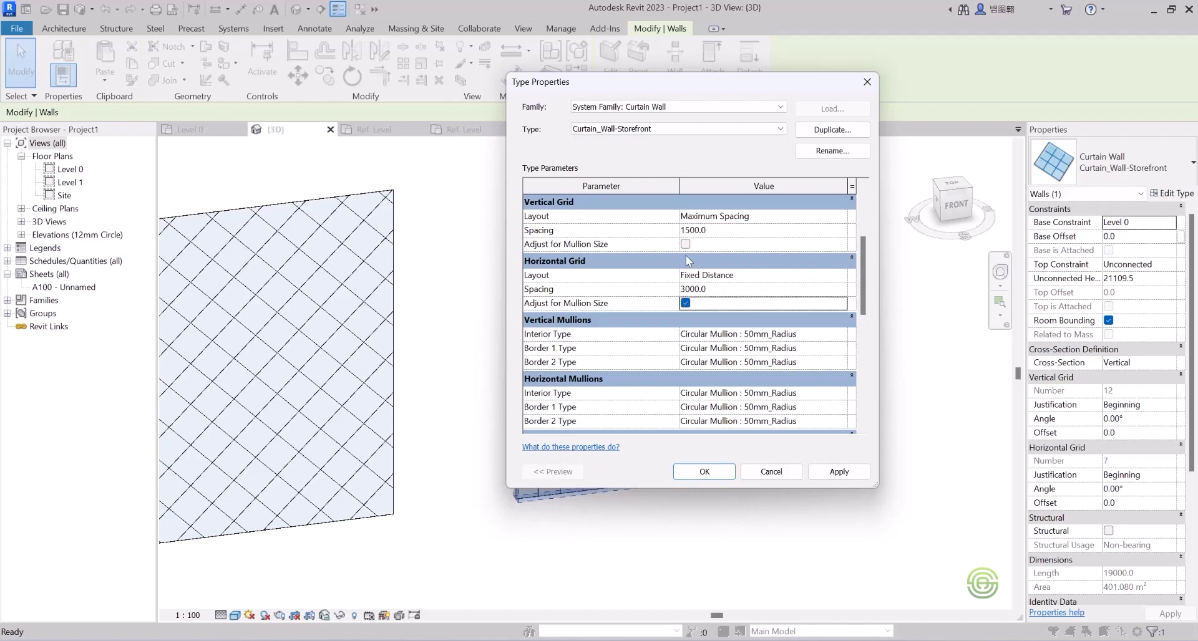
{"action": "left_click", "coordinate": [686, 244]}
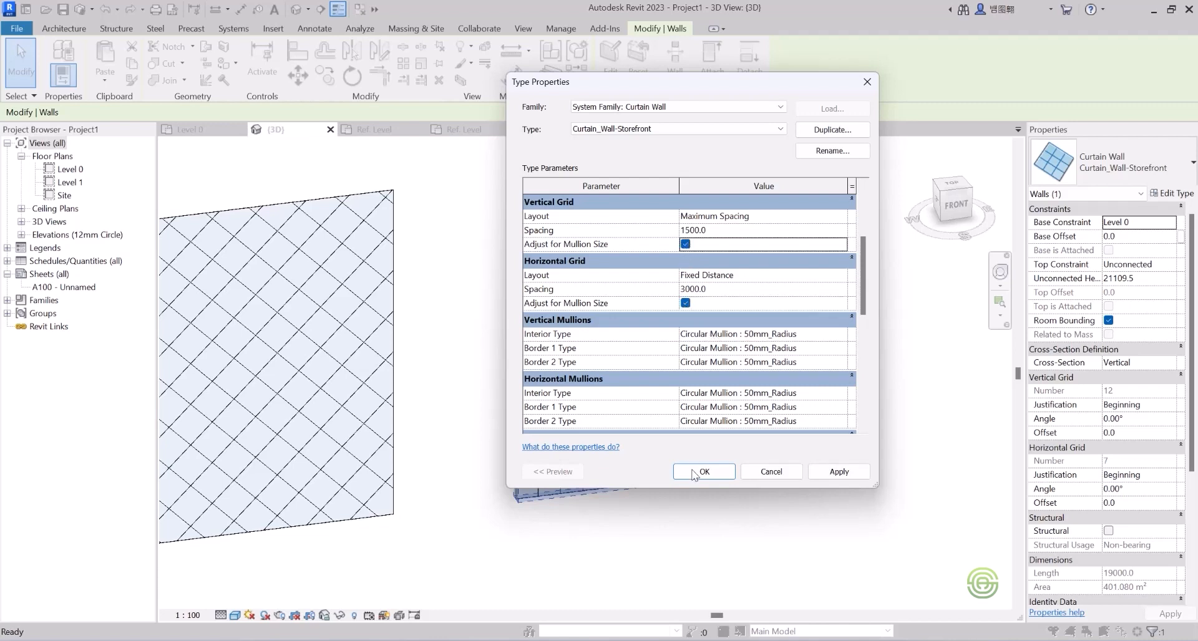
{"action": "left_click", "coordinate": [701, 472]}
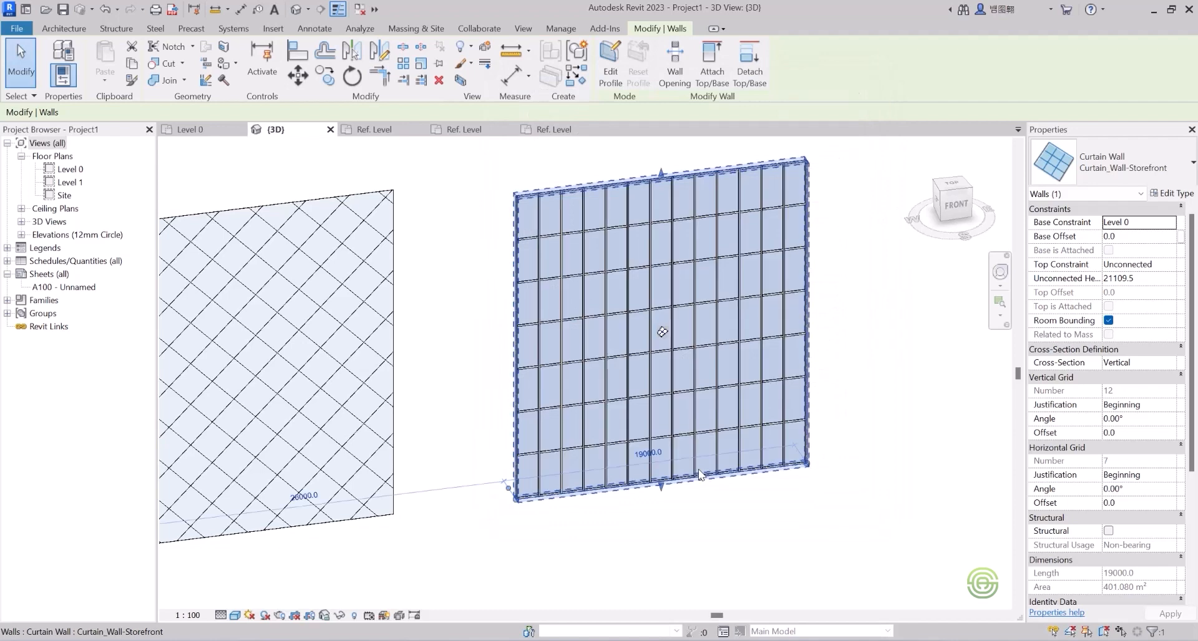
{"action": "key", "text": "Escape"}
- Examine the storefront wall's circular mullions and their intersections up close and compare the wall with its neighbour
{"action": "scroll", "coordinate": [575, 248], "scroll_direction": "up", "scroll_amount": 8}
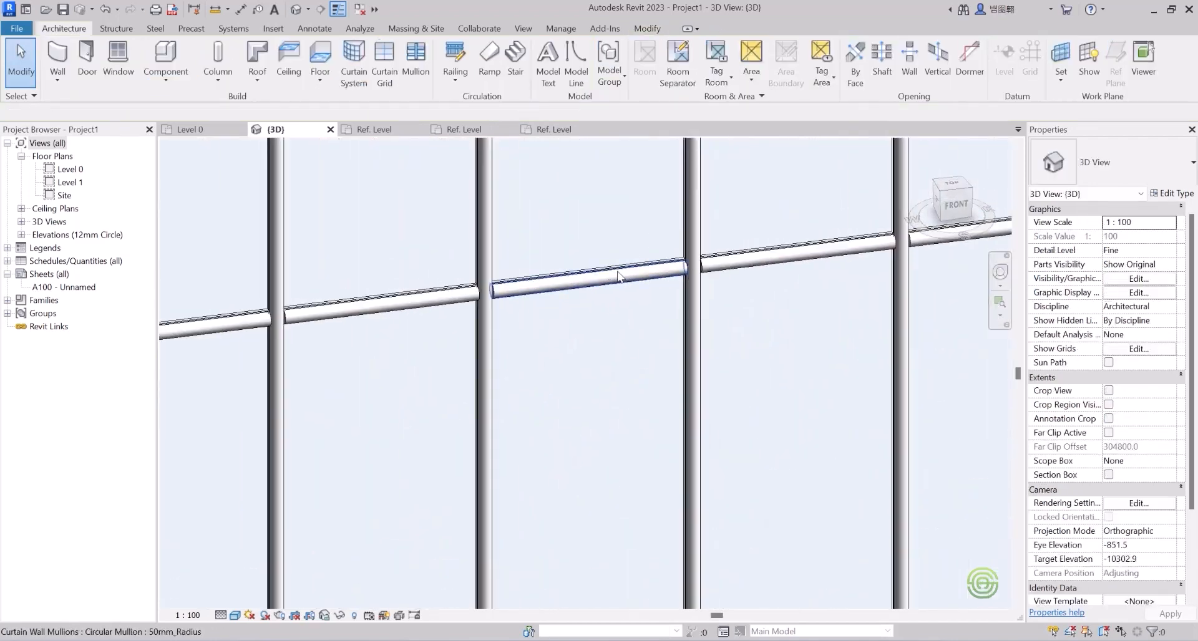
{"action": "scroll", "coordinate": [640, 280], "scroll_direction": "down", "scroll_amount": 5}
{"action": "scroll", "coordinate": [671, 275], "scroll_direction": "up", "scroll_amount": 6}
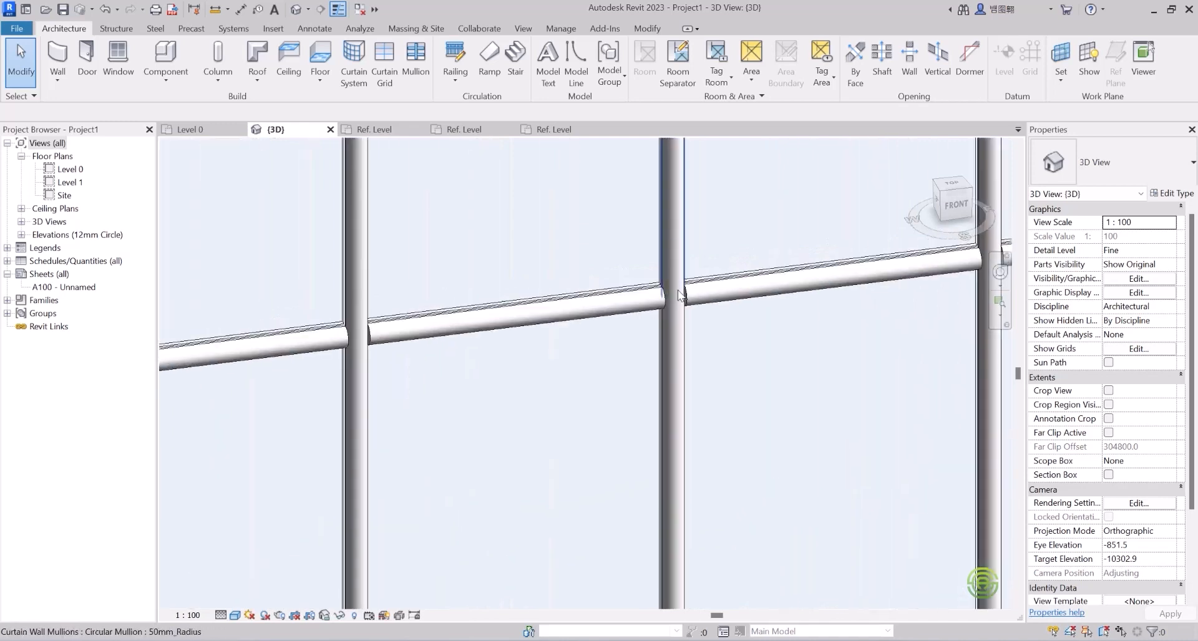
{"action": "scroll", "coordinate": [683, 289], "scroll_direction": "down", "scroll_amount": 5}
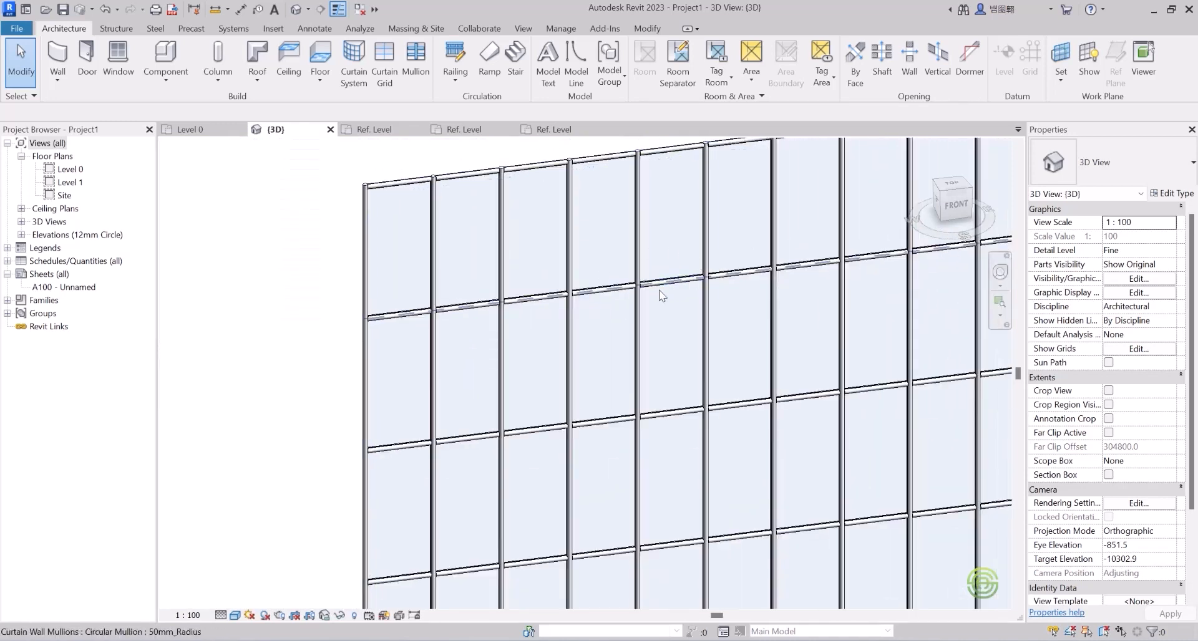
{"action": "scroll", "coordinate": [636, 383], "scroll_direction": "down", "scroll_amount": 3}
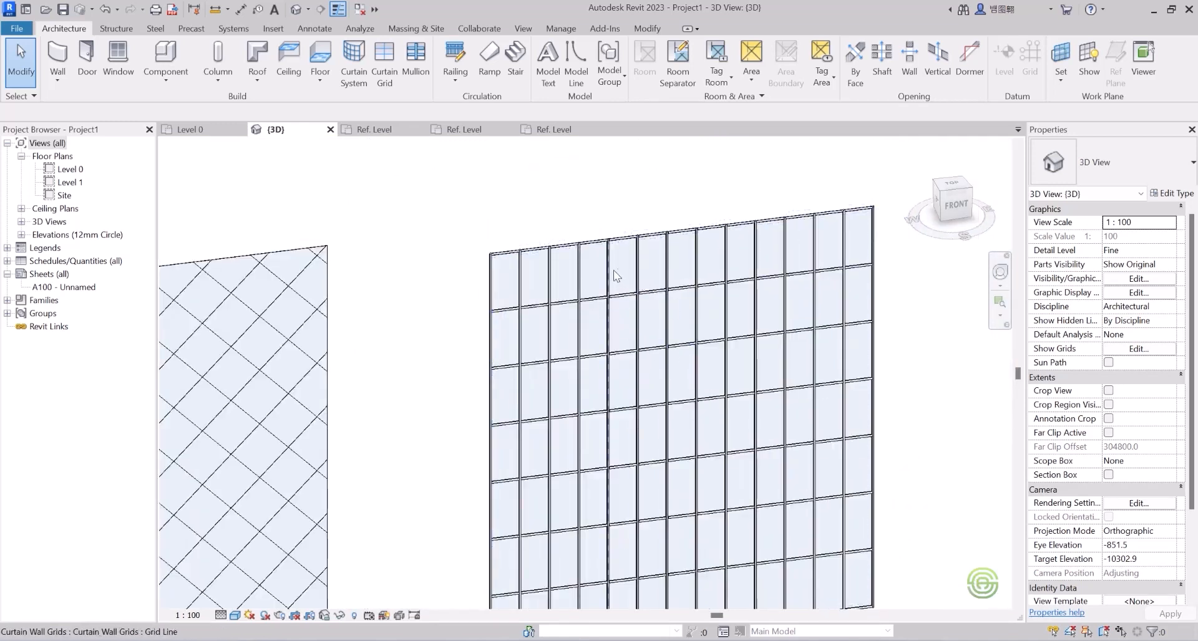
{"action": "scroll", "coordinate": [612, 272], "scroll_direction": "down", "scroll_amount": 3}
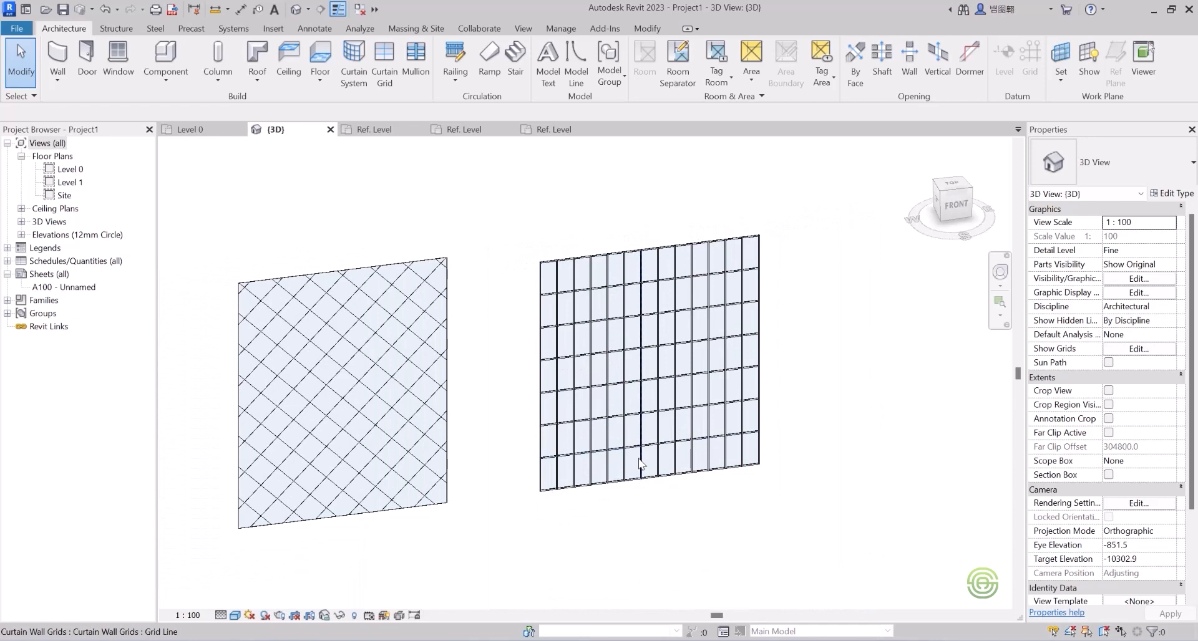
{"action": "scroll", "coordinate": [639, 463], "scroll_direction": "up", "scroll_amount": 3}
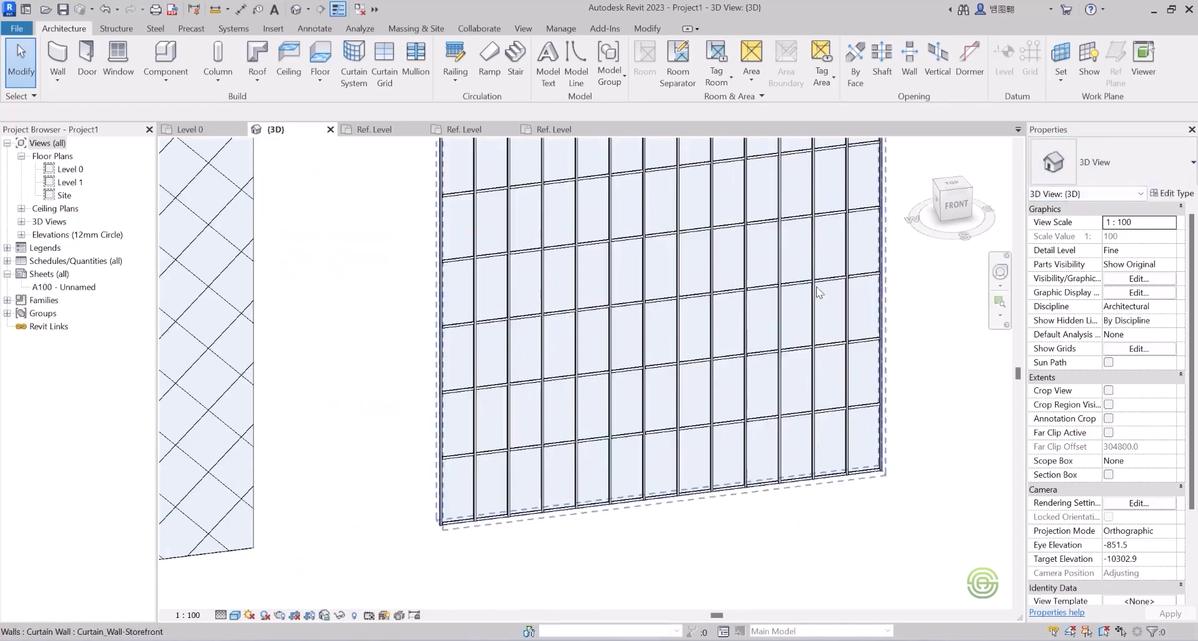
{"action": "scroll", "coordinate": [686, 337], "scroll_direction": "down", "scroll_amount": 3}
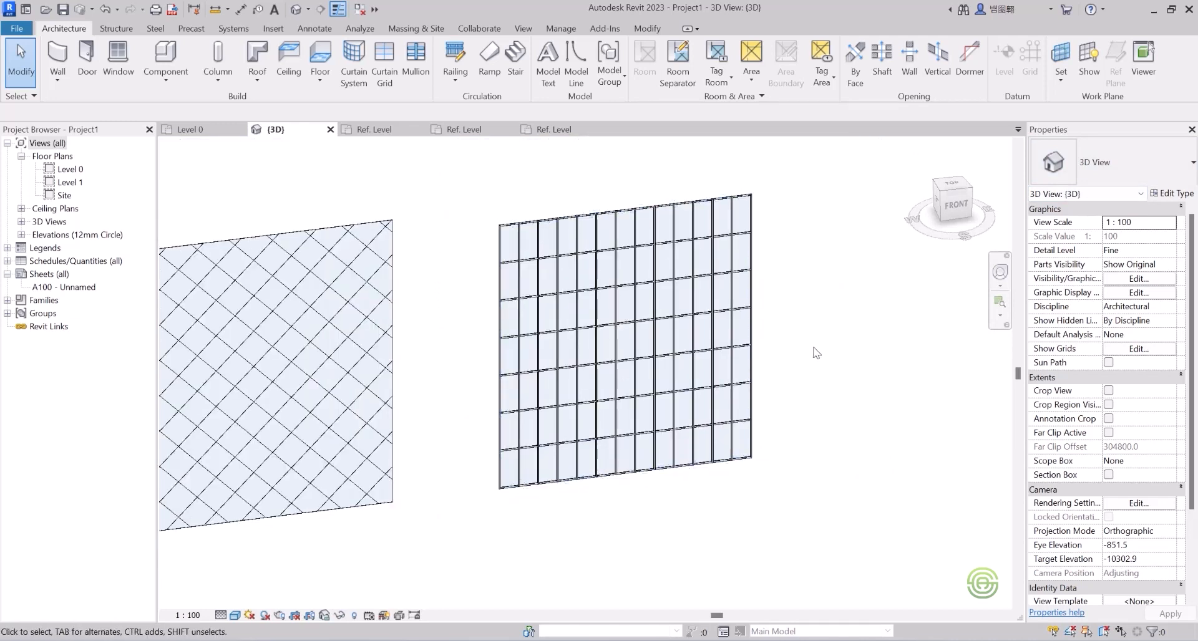
- Undo the circular mullion changes on the storefront wall and bring all three curtain walls into view
{"action": "key", "text": "ctrl+z"}
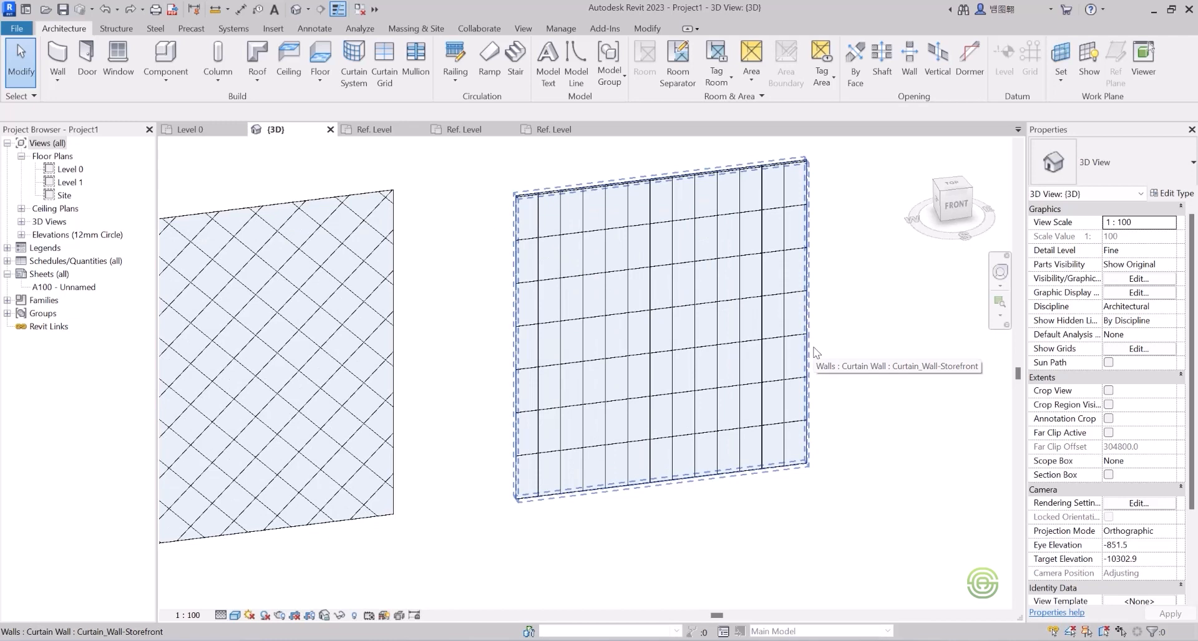
{"action": "key", "text": "ctrl+z"}
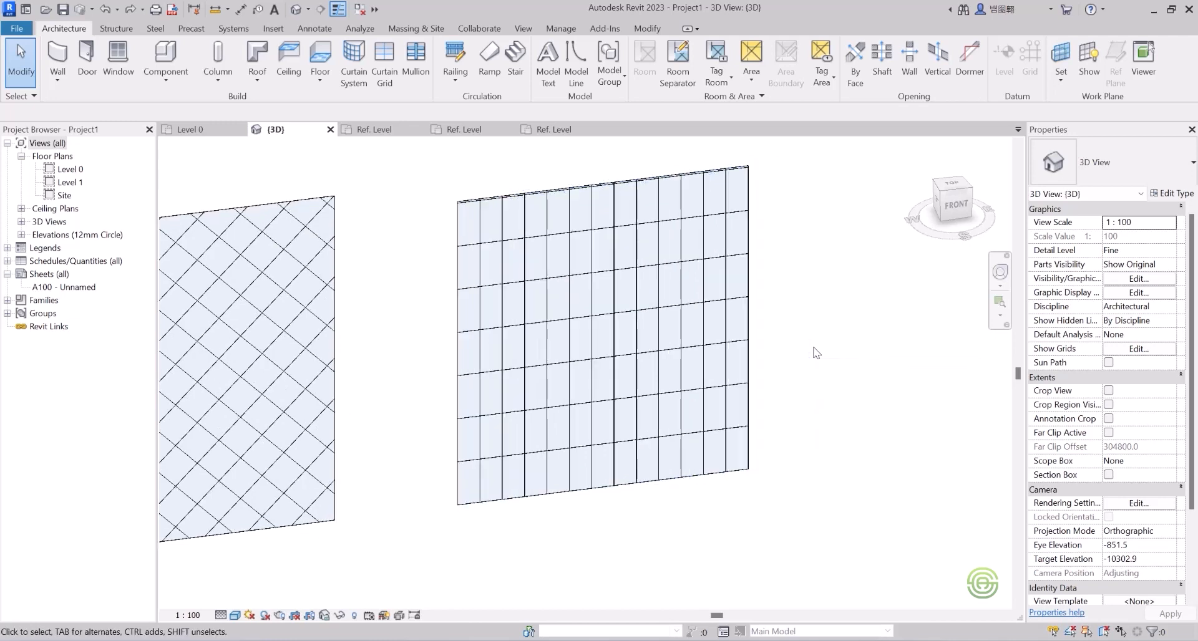
{"action": "scroll", "coordinate": [701, 310], "scroll_direction": "down", "scroll_amount": 7}
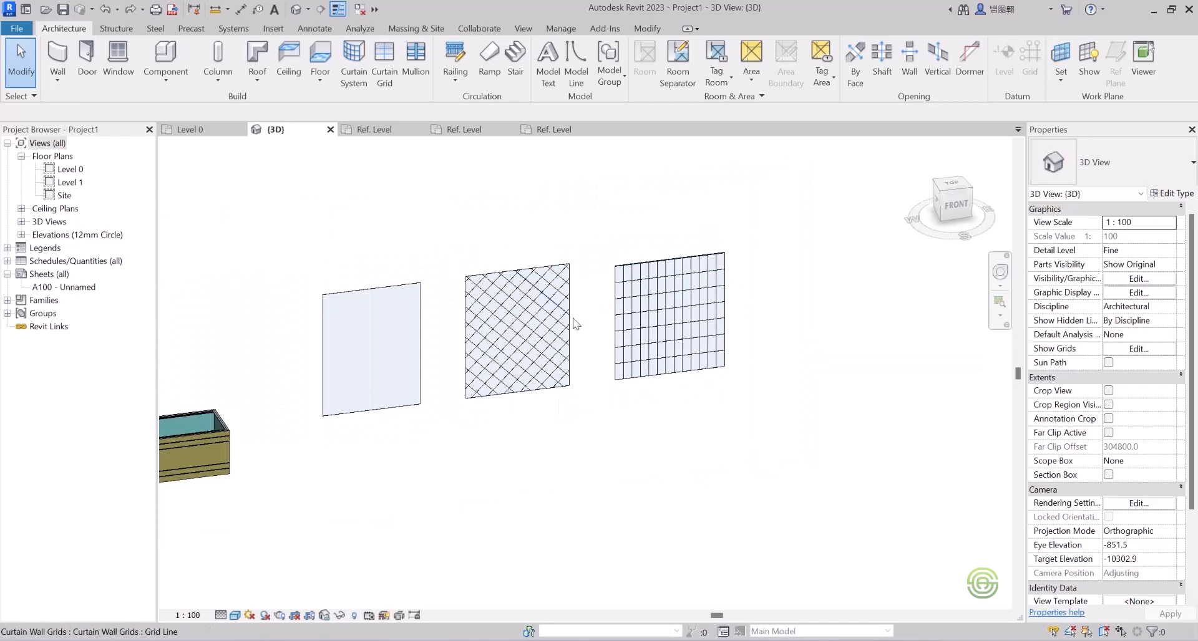
{"action": "scroll", "coordinate": [572, 317], "scroll_direction": "up", "scroll_amount": 3}
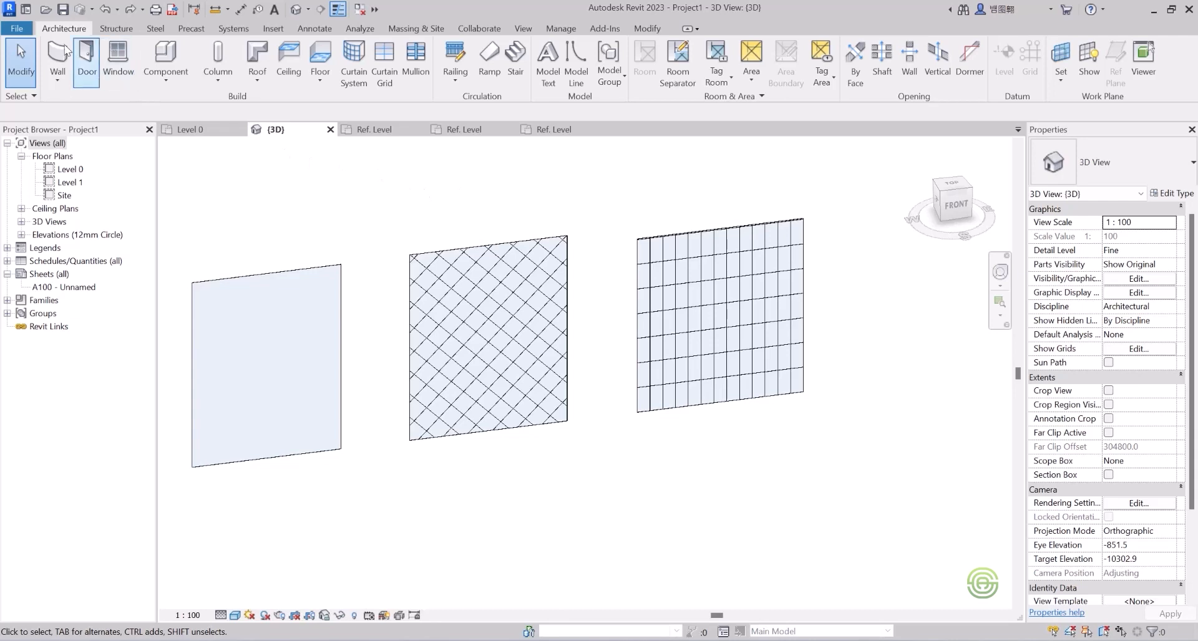
- Place Rectangular Mullion 50x150mm on all grid lines of the storefront curtain wall at once and inspect the mullion intersections
{"action": "left_click", "coordinate": [417, 53]}
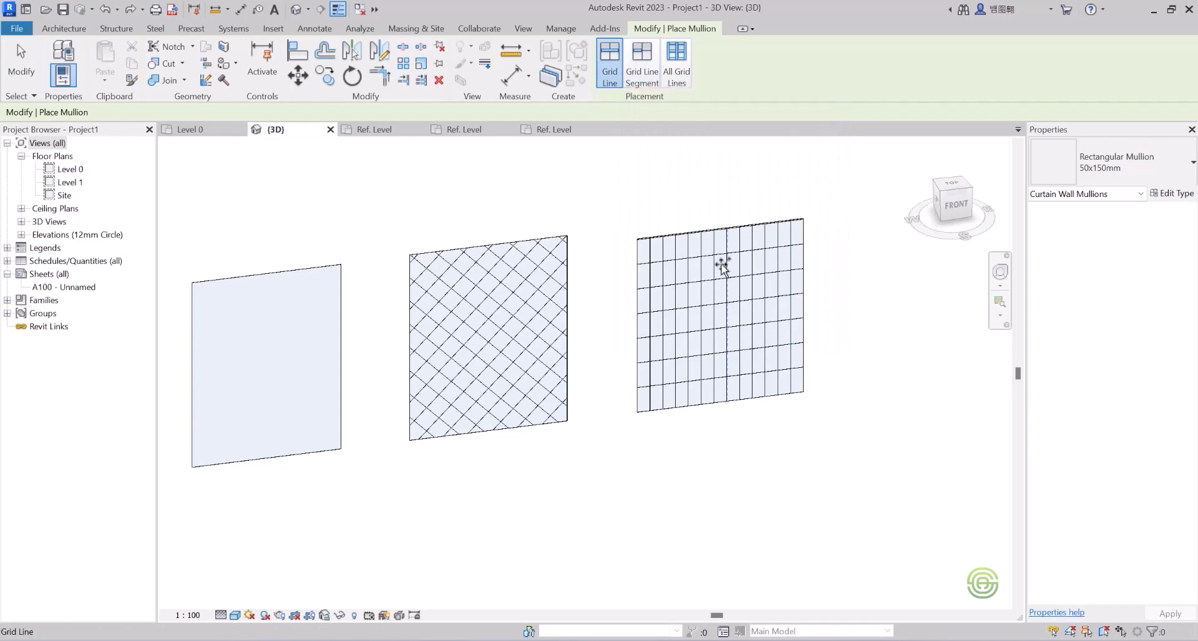
{"action": "scroll", "coordinate": [715, 263], "scroll_direction": "up", "scroll_amount": 5}
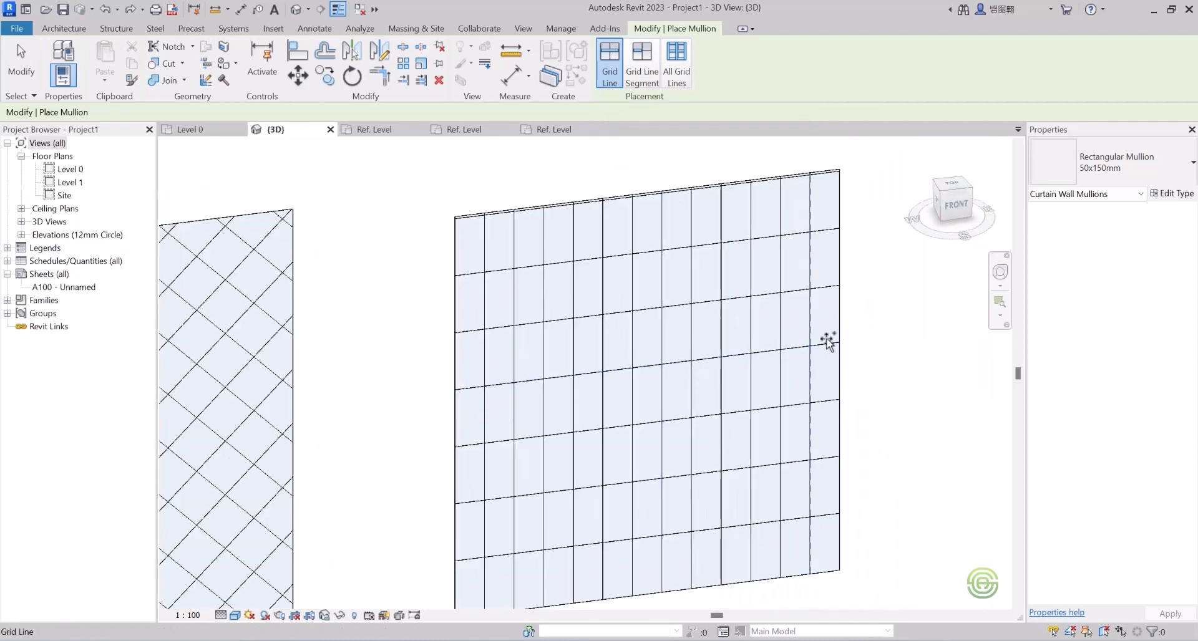
{"action": "left_click", "coordinate": [676, 58]}
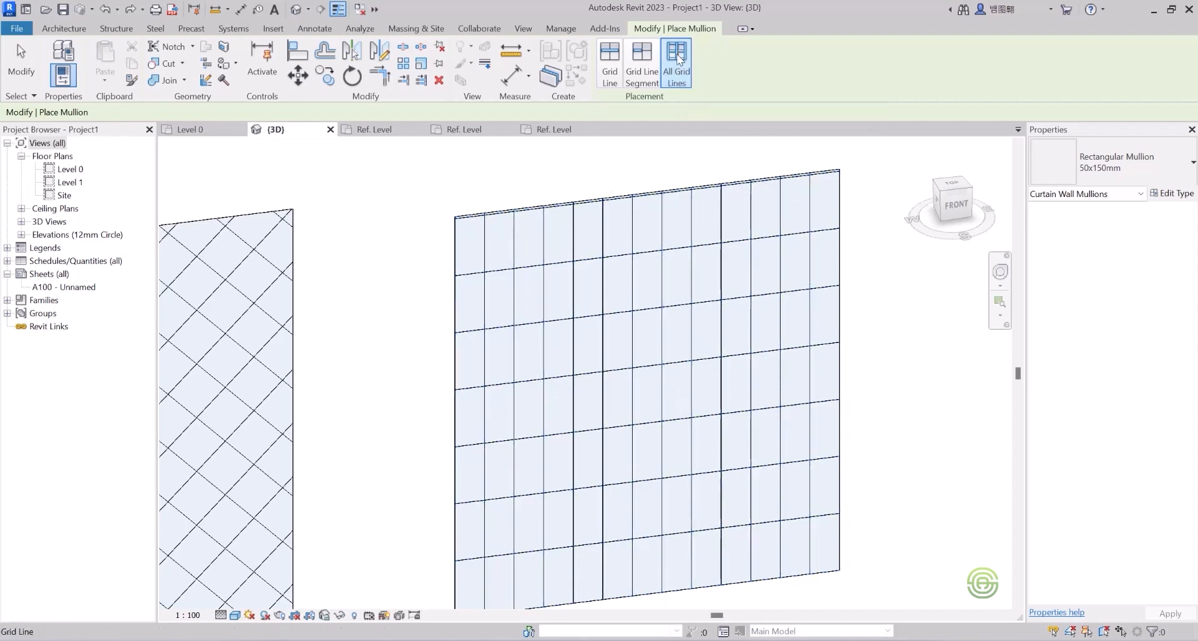
{"action": "left_click", "coordinate": [686, 58]}
{"action": "scroll", "coordinate": [660, 175], "scroll_direction": "down", "scroll_amount": 2}
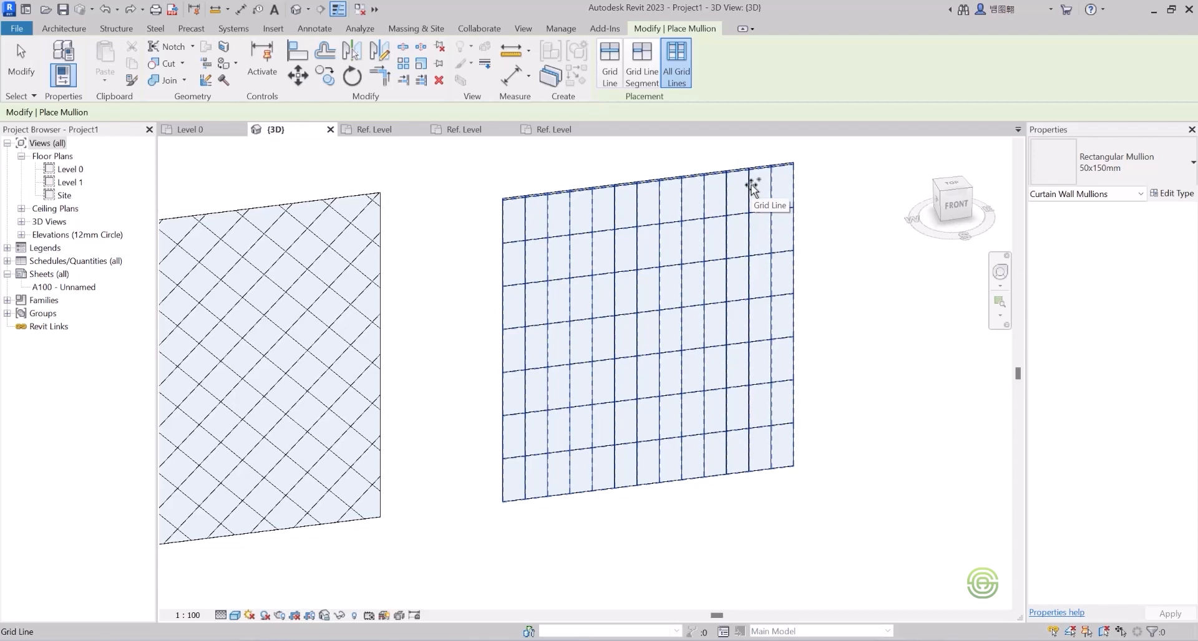
{"action": "left_click", "coordinate": [753, 188]}
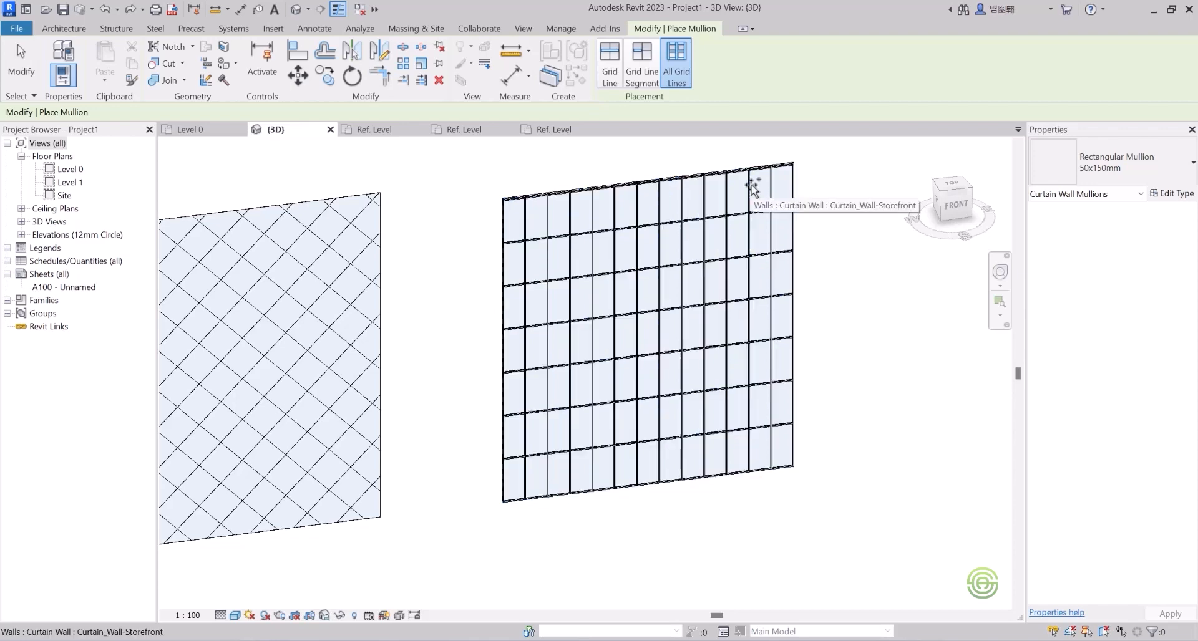
{"action": "scroll", "coordinate": [752, 189], "scroll_direction": "up", "scroll_amount": 10}
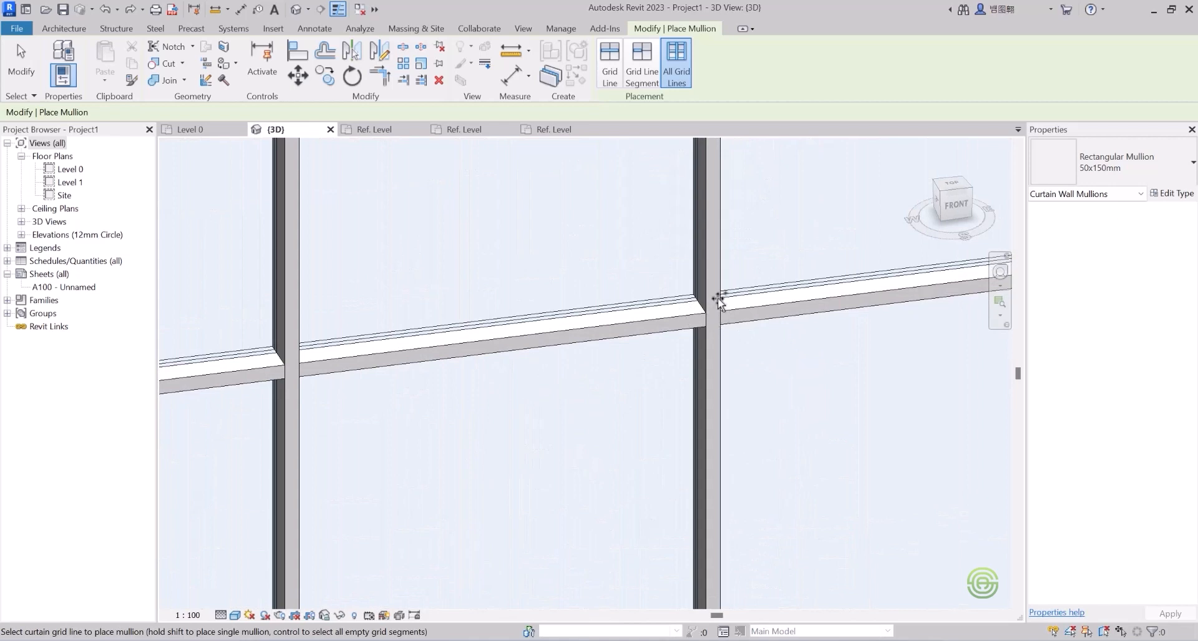
{"action": "scroll", "coordinate": [746, 307], "scroll_direction": "down", "scroll_amount": 4}
{"action": "scroll", "coordinate": [801, 268], "scroll_direction": "down", "scroll_amount": 5}
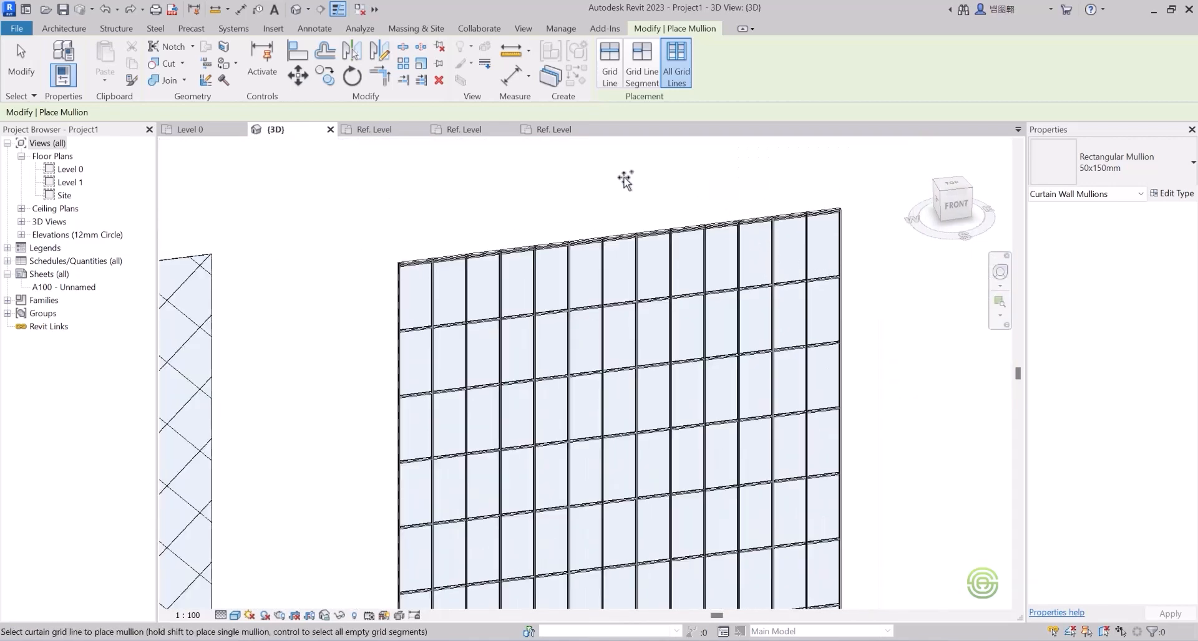
- Place Rectangular Mullion 50x150mm on all diagonal grid lines of the Exterior_Glazing wall and finish with the whole row of walls in view
{"action": "scroll", "coordinate": [717, 214], "scroll_direction": "down", "scroll_amount": 3}
{"action": "scroll", "coordinate": [355, 307], "scroll_direction": "up", "scroll_amount": 3}
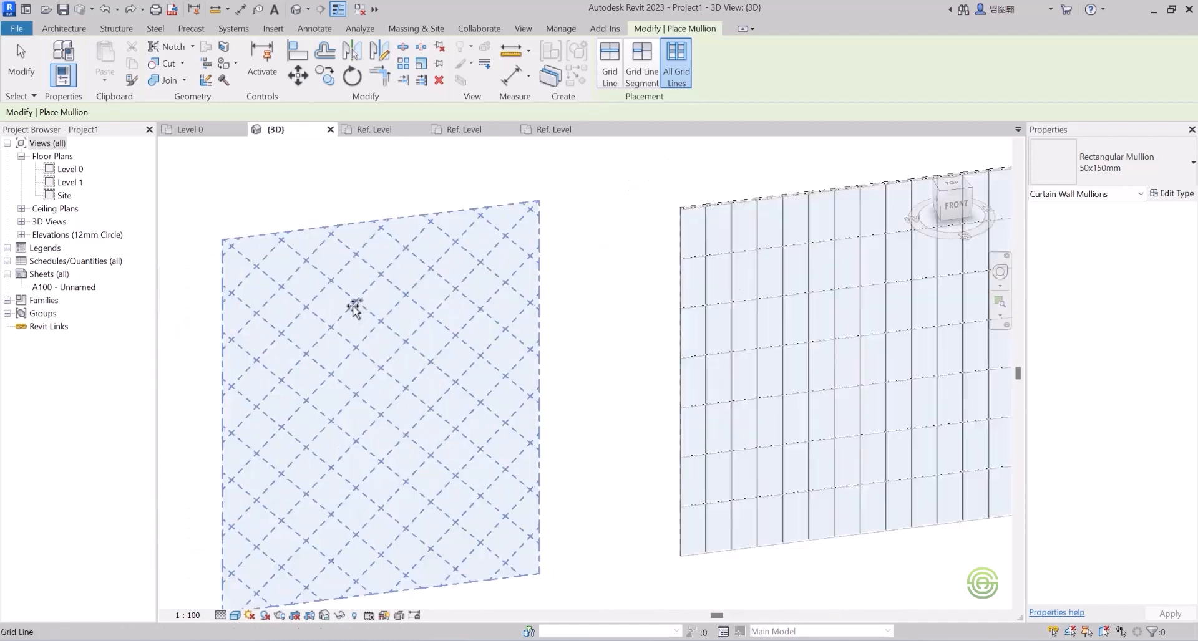
{"action": "scroll", "coordinate": [430, 274], "scroll_direction": "up", "scroll_amount": 3}
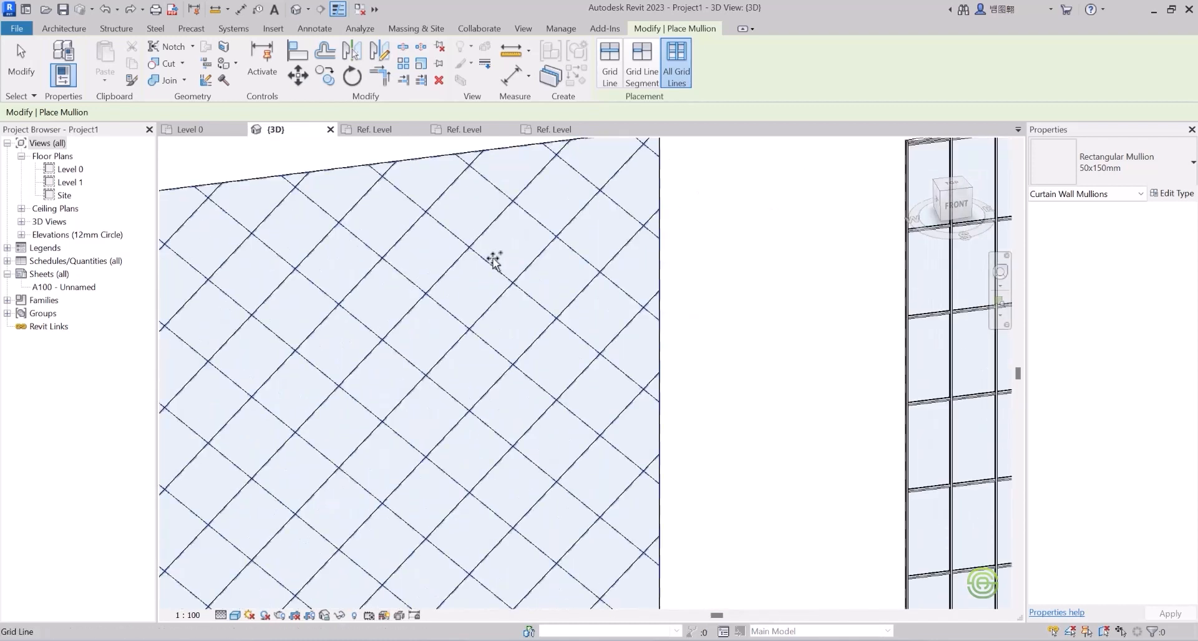
{"action": "left_click", "coordinate": [618, 286]}
{"action": "scroll", "coordinate": [551, 254], "scroll_direction": "up", "scroll_amount": 4}
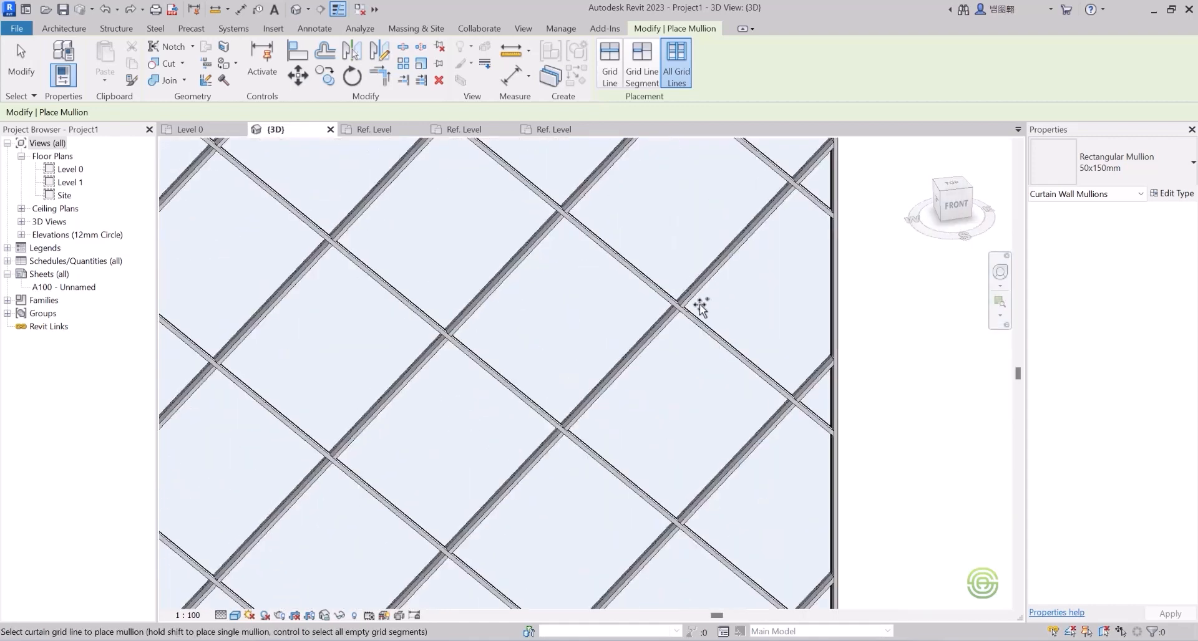
{"action": "scroll", "coordinate": [700, 306], "scroll_direction": "down", "scroll_amount": 3}
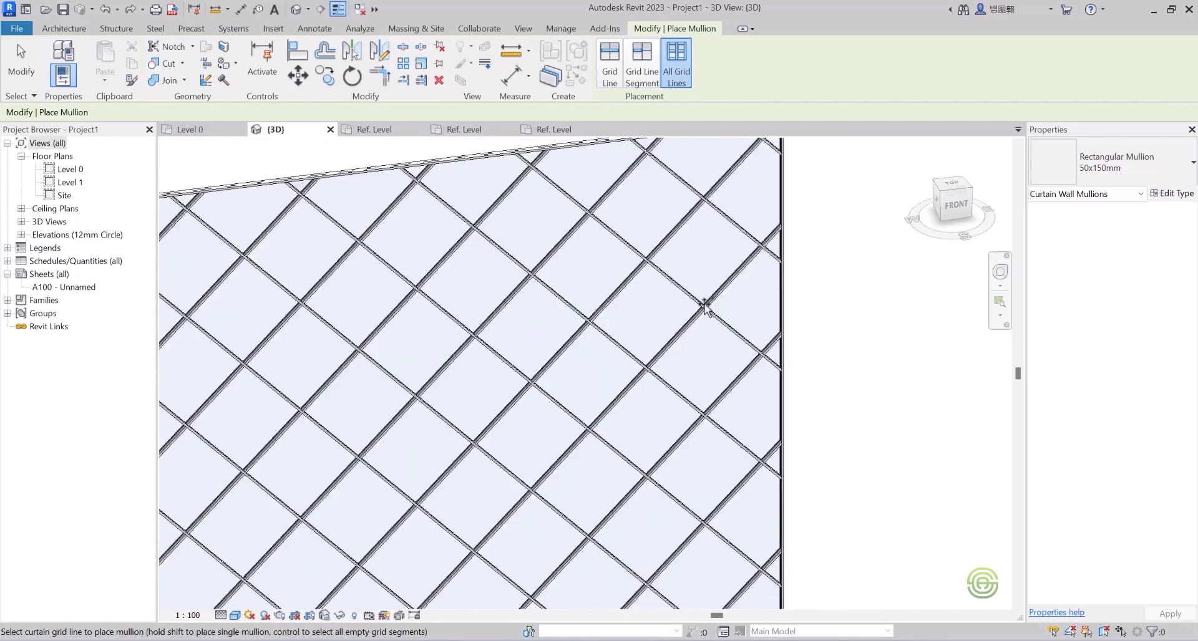
{"action": "key", "text": "Escape"}
{"action": "scroll", "coordinate": [696, 299], "scroll_direction": "down", "scroll_amount": 6}
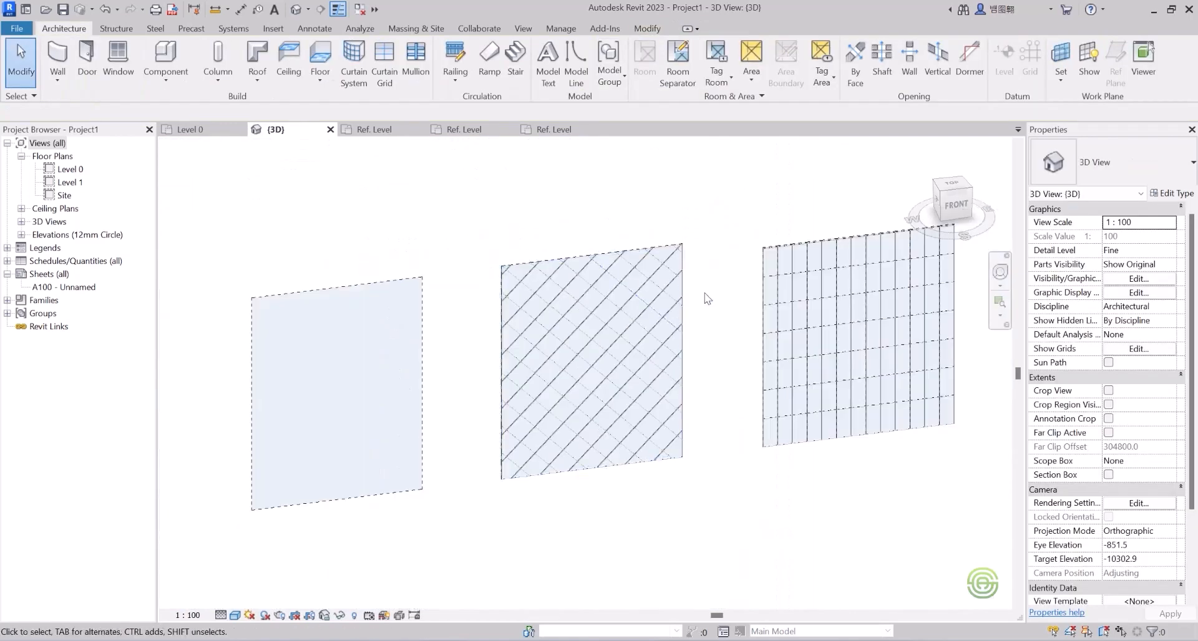
{"action": "scroll", "coordinate": [609, 393], "scroll_direction": "down", "scroll_amount": 3}
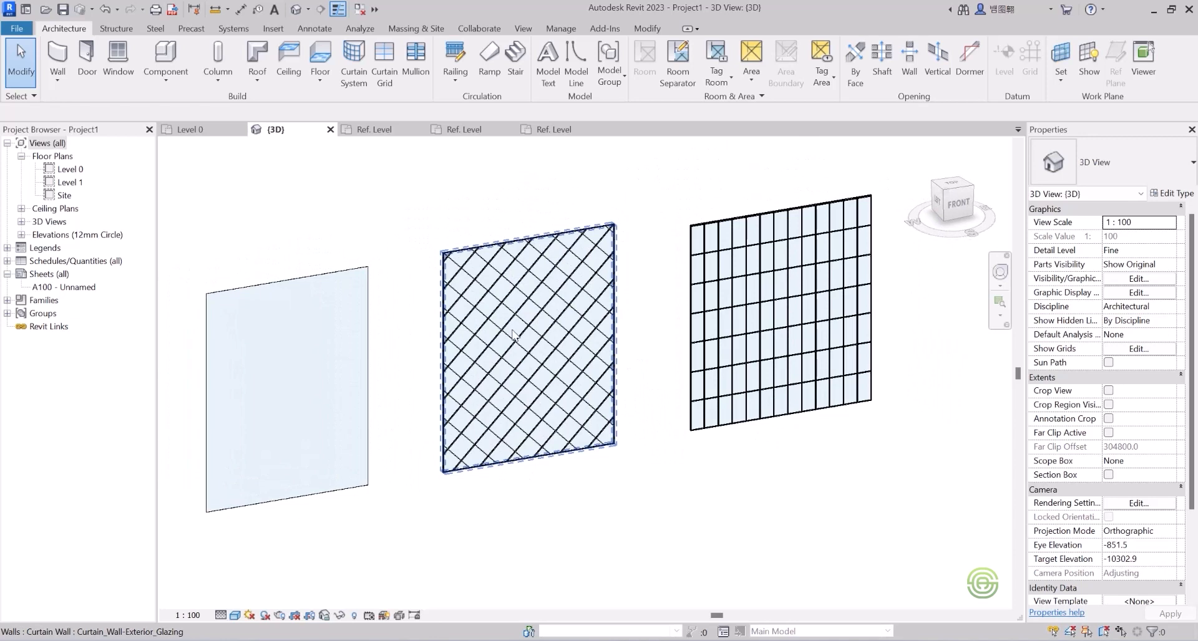
{"action": "middle_click_drag", "start_coordinate": [509, 356], "coordinate": [514, 354], "text": "shift"}
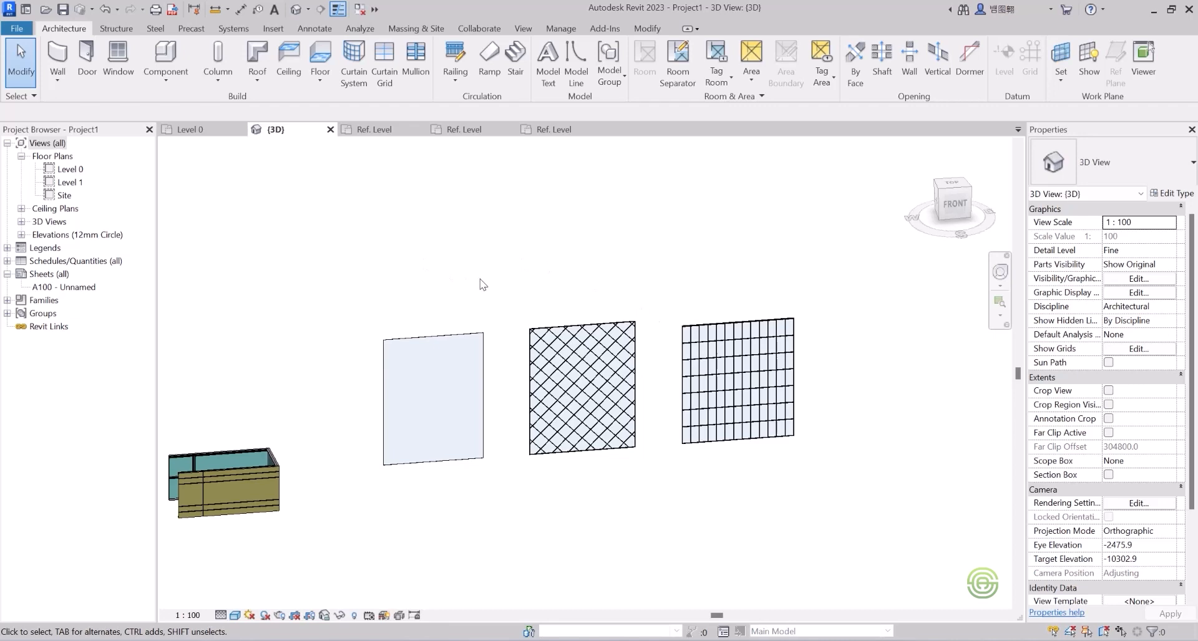
{"action": "scroll", "coordinate": [405, 278], "scroll_direction": "down", "scroll_amount": 3}
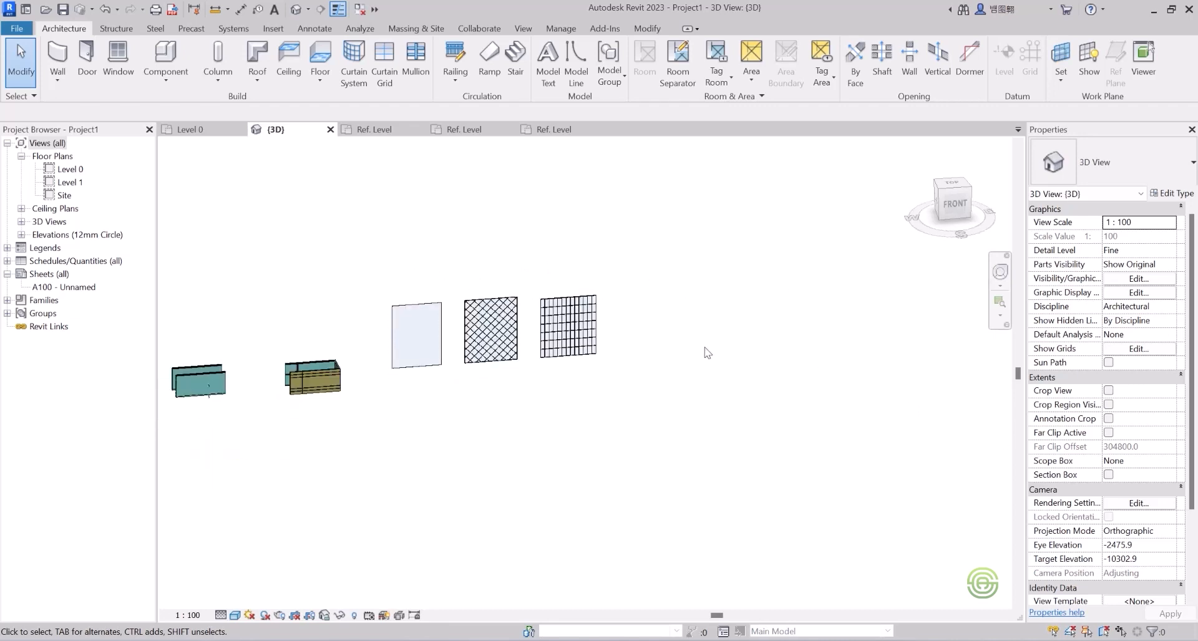
- Open the Level 0 floor plan and start an architectural wall of type Wall-Ext_230 in the empty area beside the curtain walls
{"action": "left_click", "coordinate": [188, 130]}
{"action": "scroll", "coordinate": [539, 324], "scroll_direction": "down", "scroll_amount": 5}
{"action": "scroll", "coordinate": [584, 288], "scroll_direction": "up", "scroll_amount": 5}
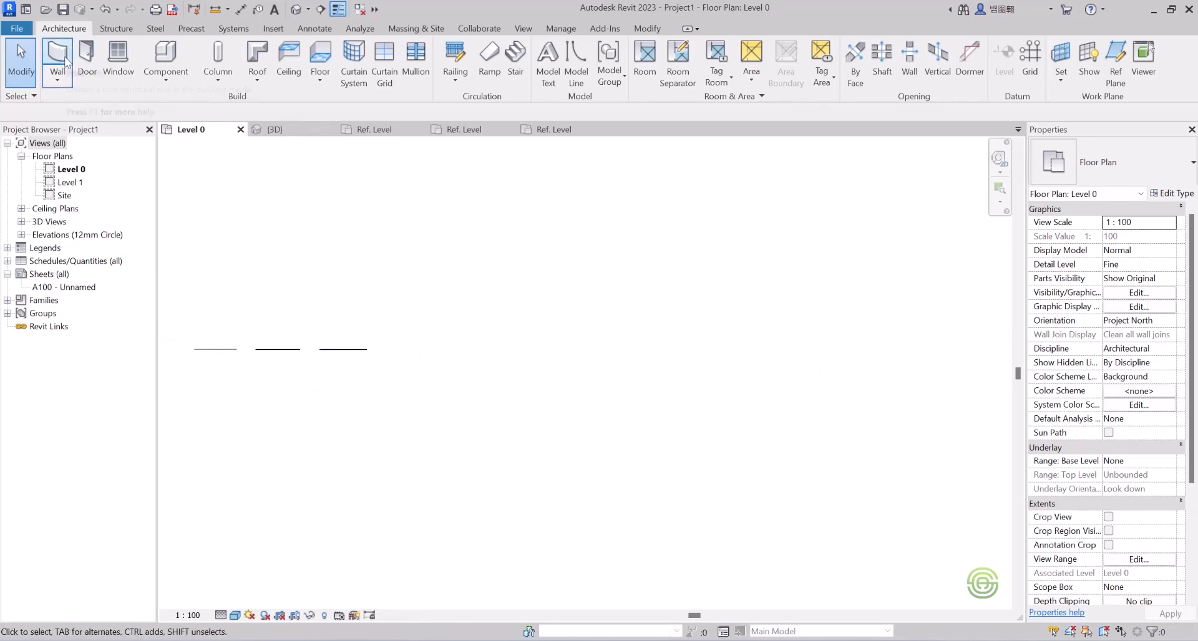
{"action": "left_click", "coordinate": [58, 79]}
{"action": "left_click", "coordinate": [87, 103]}
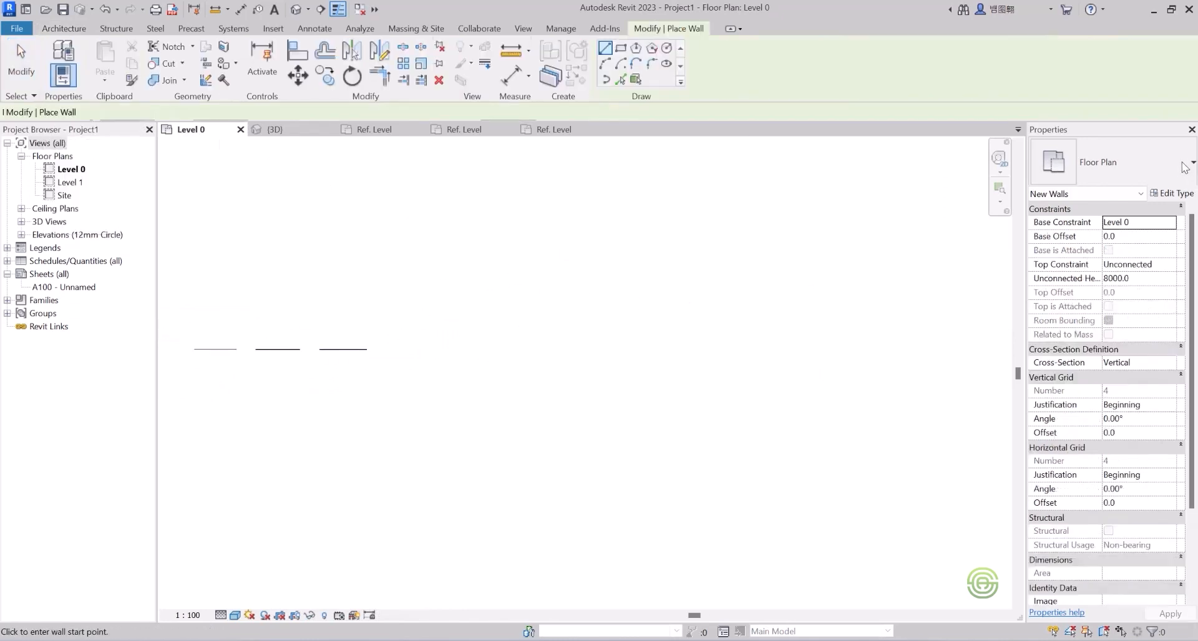
{"action": "left_click", "coordinate": [1117, 163]}
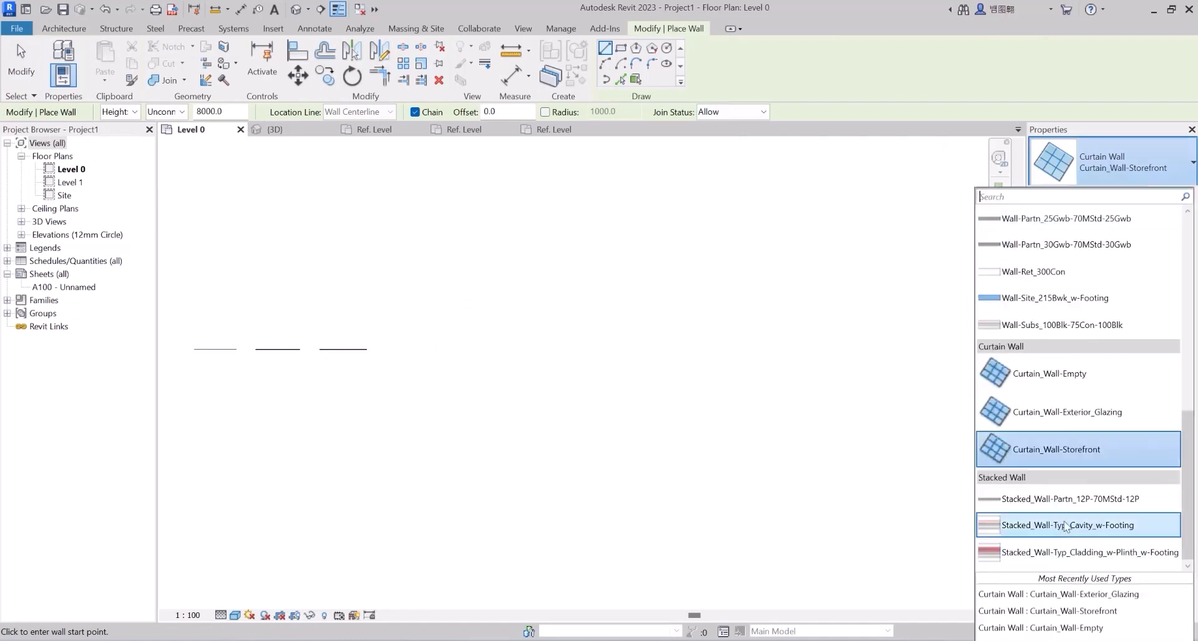
{"action": "scroll", "coordinate": [1070, 335], "scroll_direction": "up", "scroll_amount": 5}
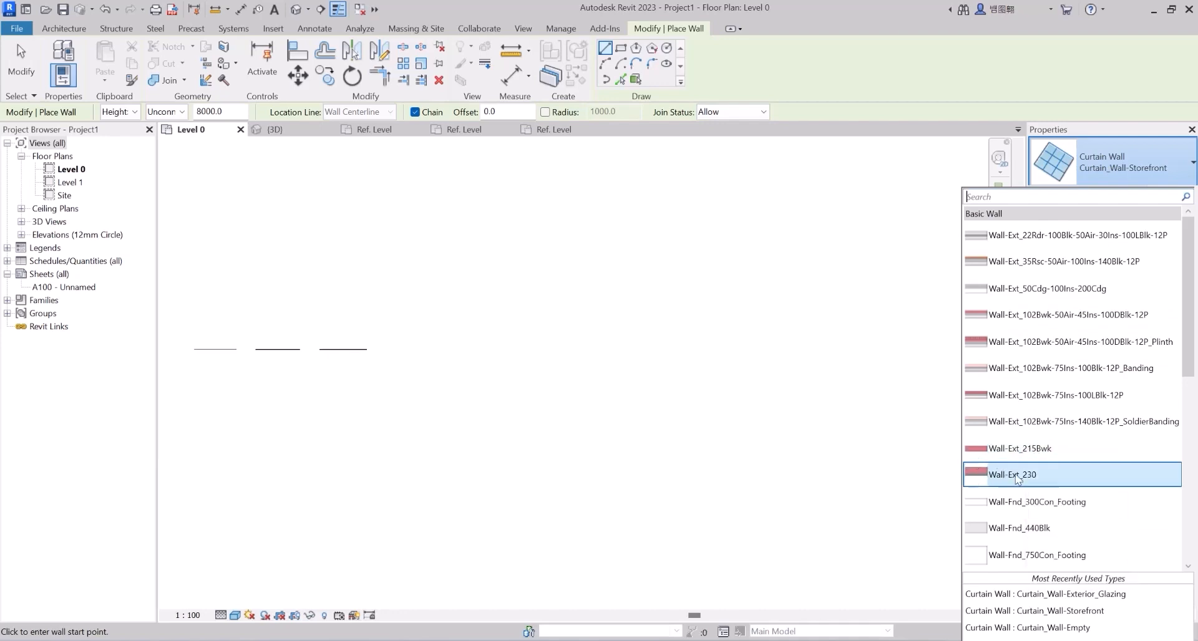
{"action": "left_click", "coordinate": [1027, 475]}
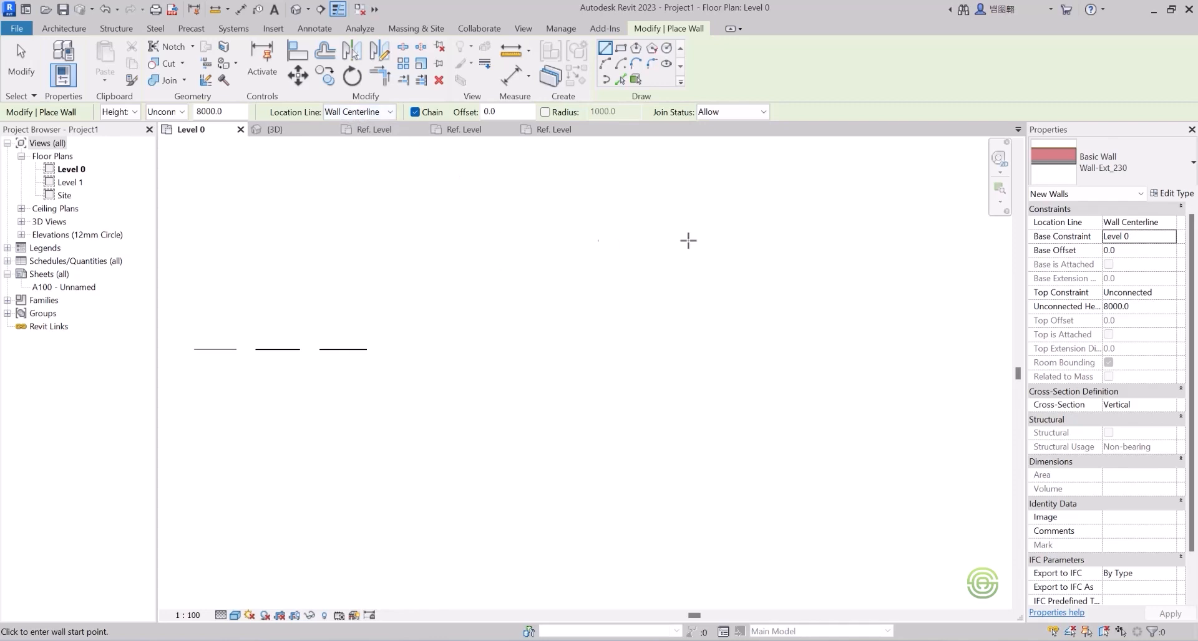
- Draw three chained wall segments: about 20000 mm to the right, about 10000 mm down and about 20000 mm to the right
{"action": "left_click", "coordinate": [497, 254]}
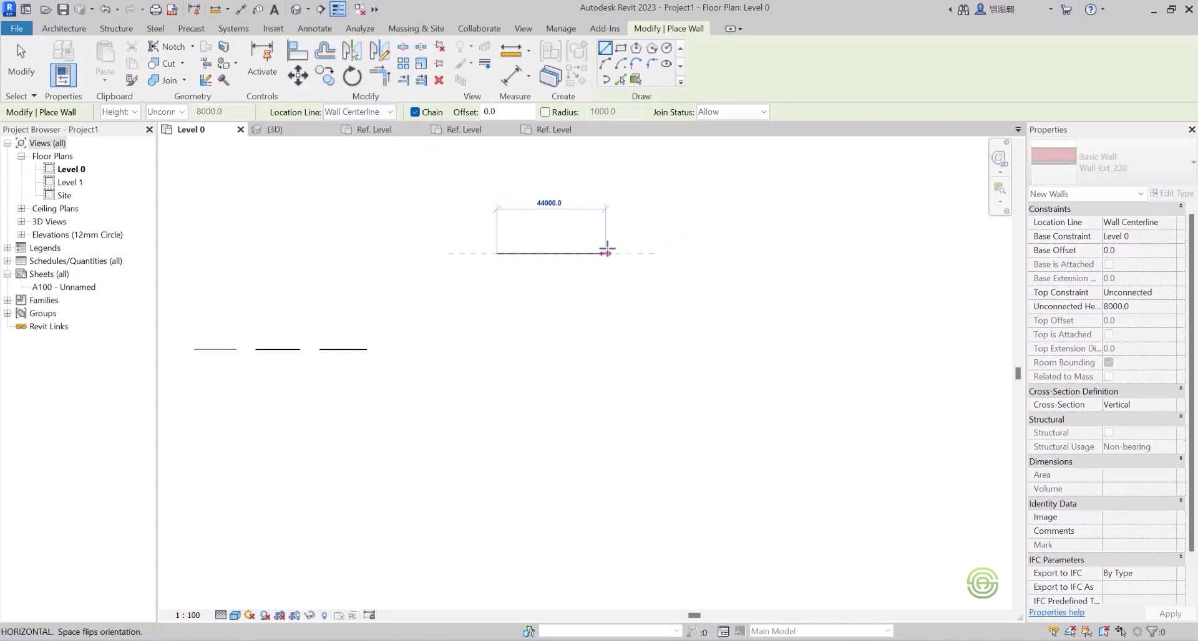
{"action": "scroll", "coordinate": [571, 252], "scroll_direction": "up", "scroll_amount": 2}
{"action": "scroll", "coordinate": [570, 253], "scroll_direction": "up", "scroll_amount": 3}
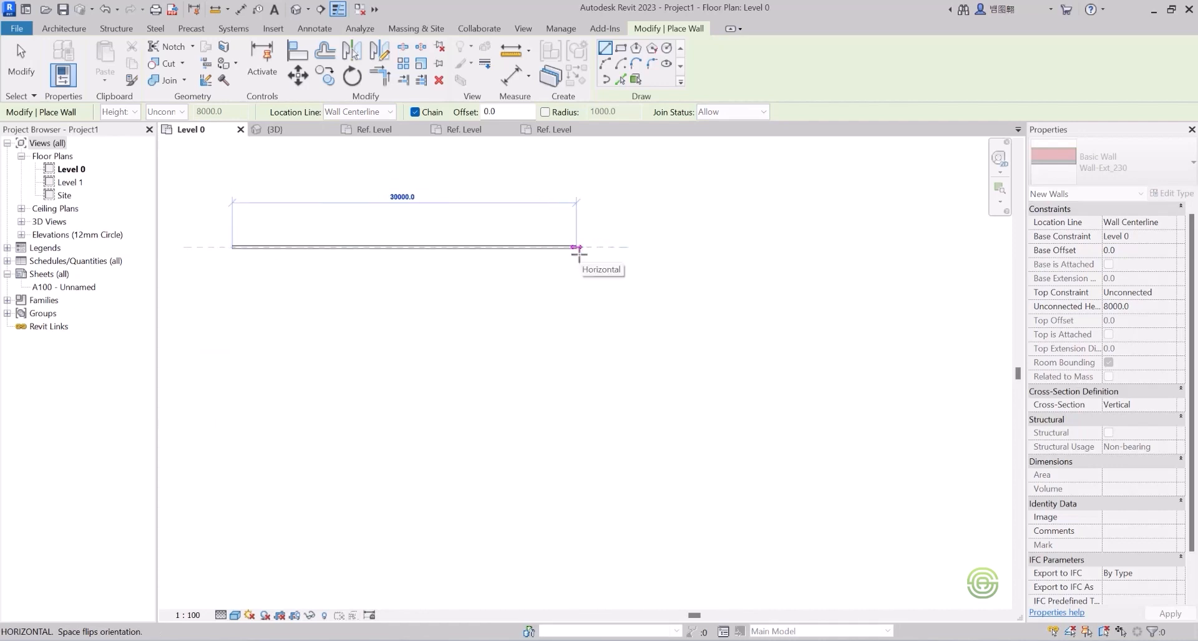
{"action": "scroll", "coordinate": [577, 248], "scroll_direction": "down", "scroll_amount": 2}
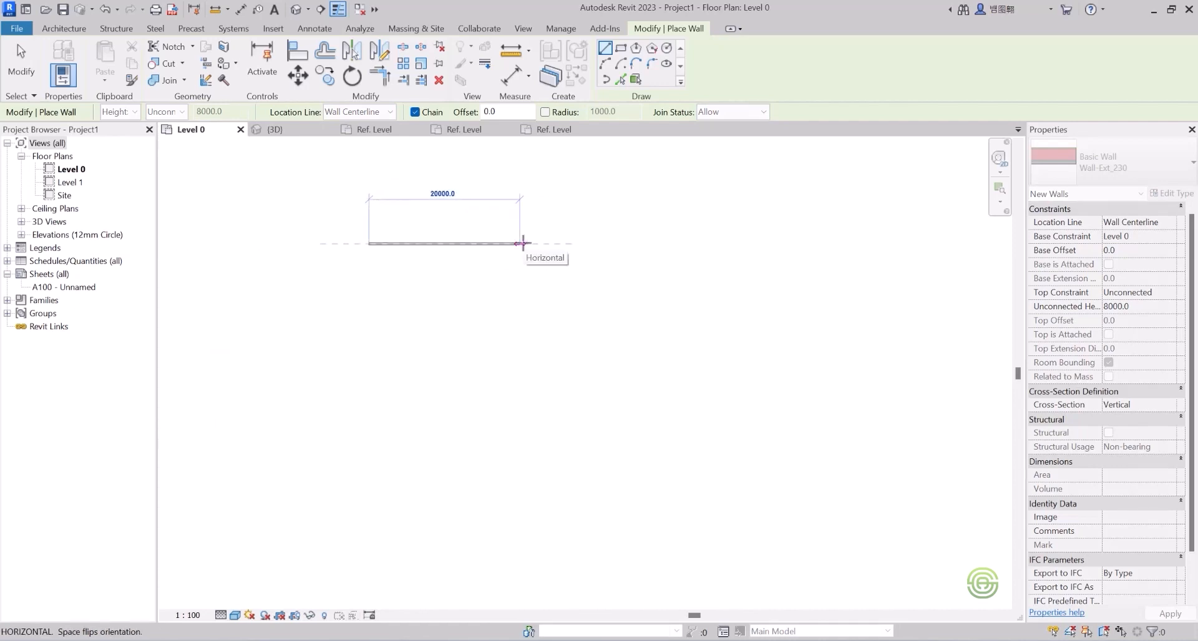
{"action": "left_click", "coordinate": [521, 243]}
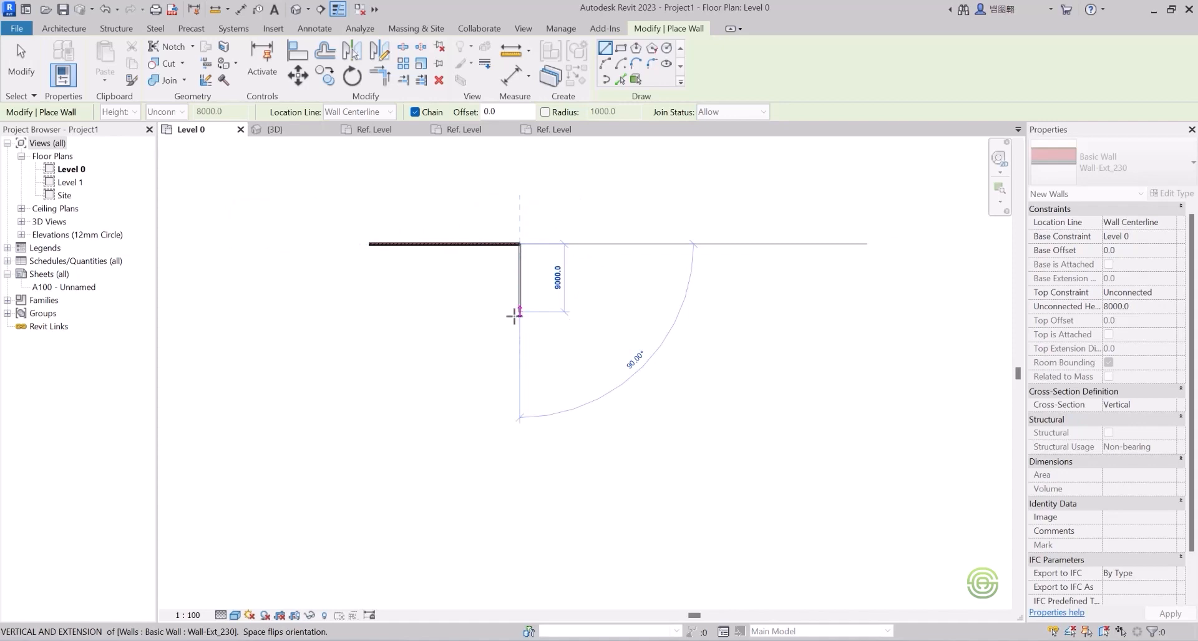
{"action": "left_click", "coordinate": [517, 319]}
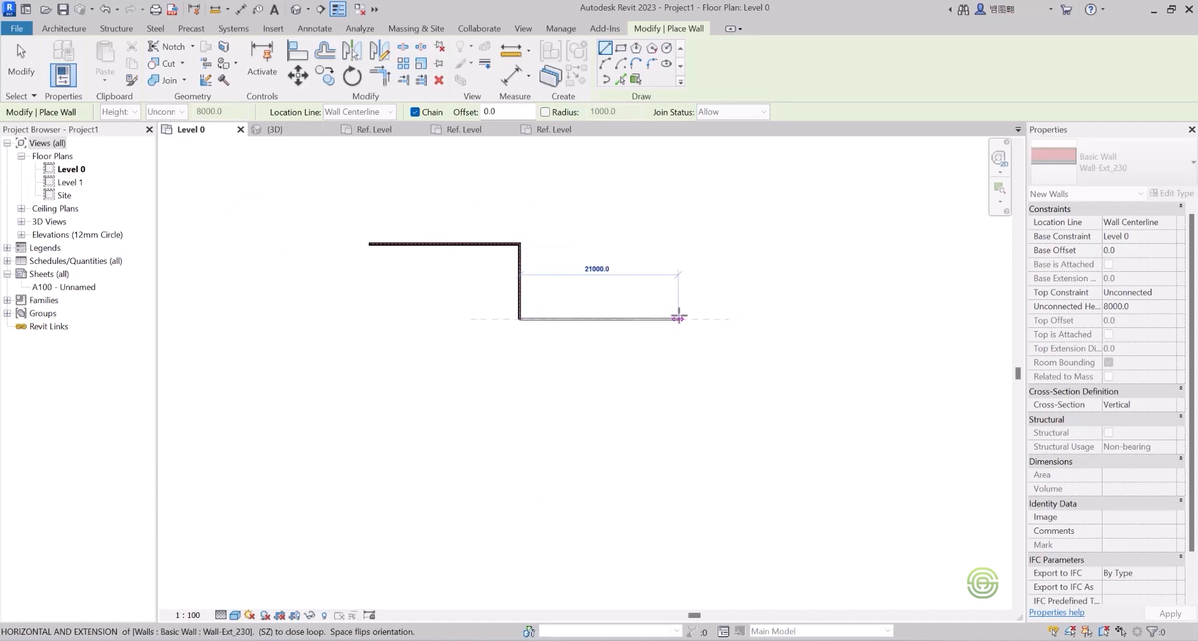
{"action": "left_click", "coordinate": [670, 319]}
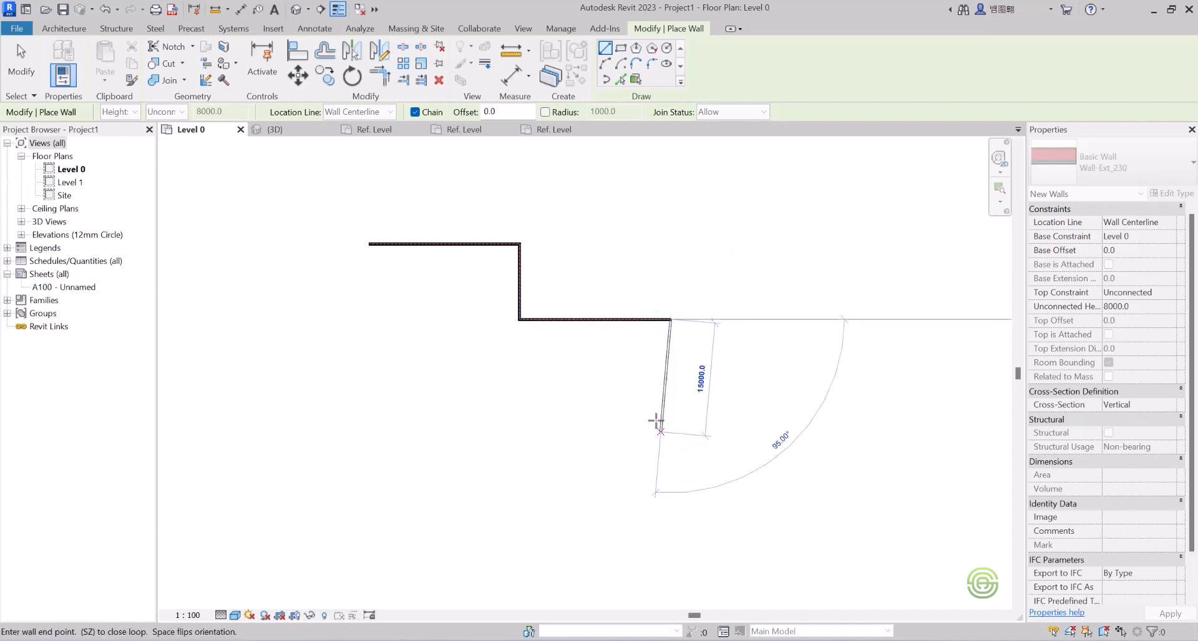
- Continue the walls about 15000 mm down, 30000 left, 9000 up and 10000 left, and close the loop at the first wall's free end
{"action": "left_click", "coordinate": [564, 424]}
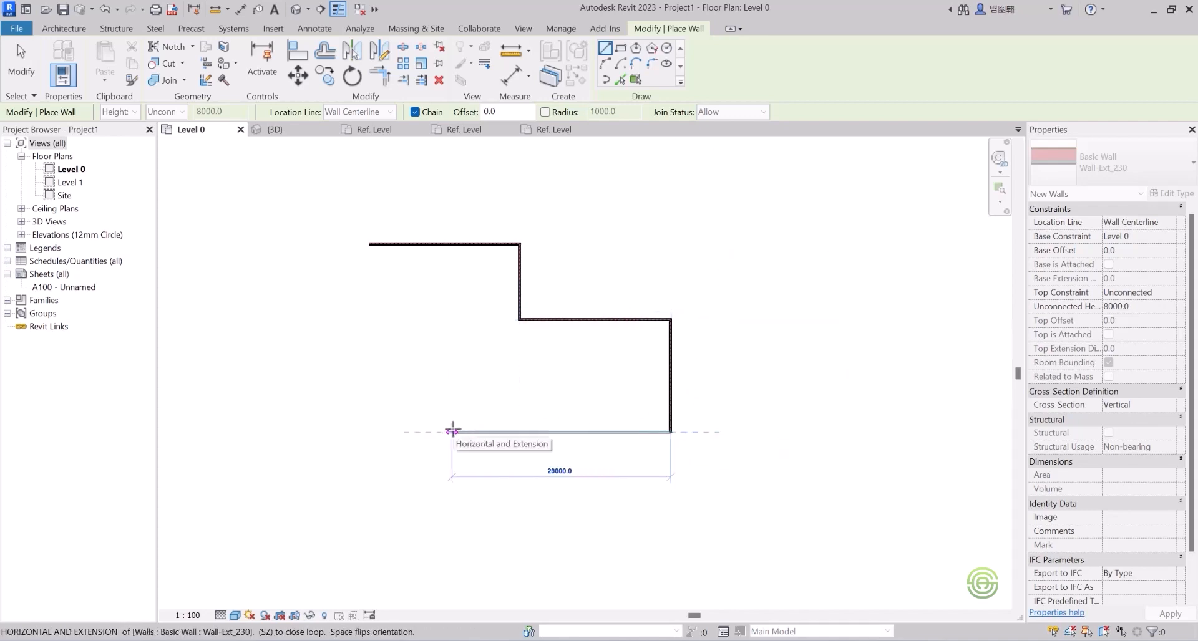
{"action": "left_click", "coordinate": [445, 432]}
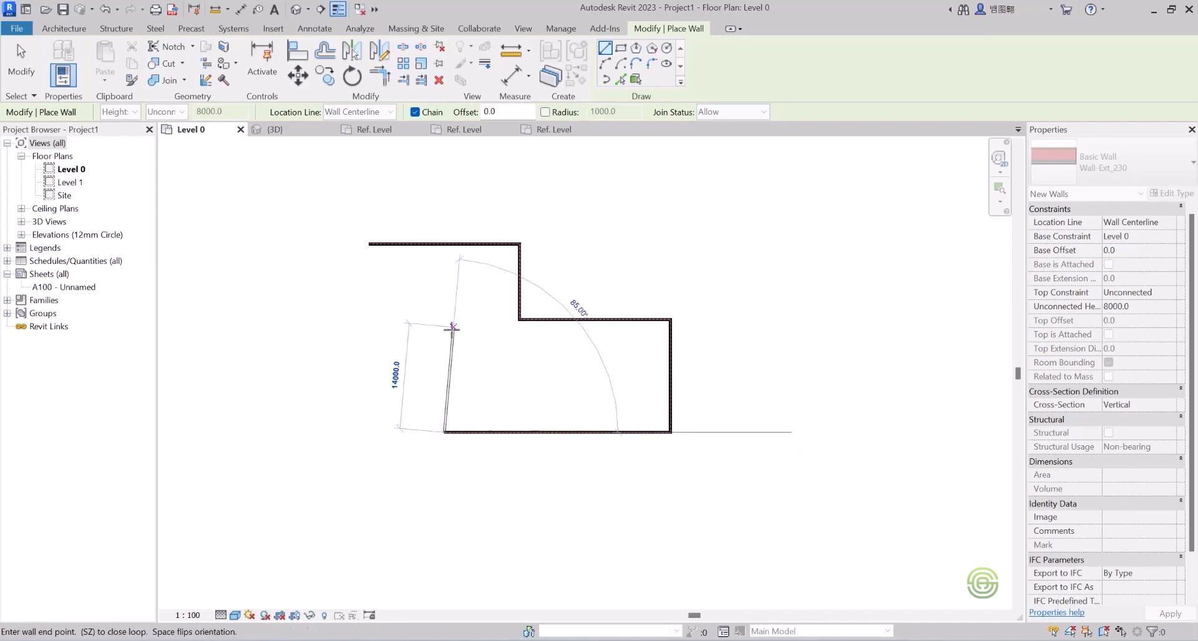
{"action": "left_click", "coordinate": [445, 364]}
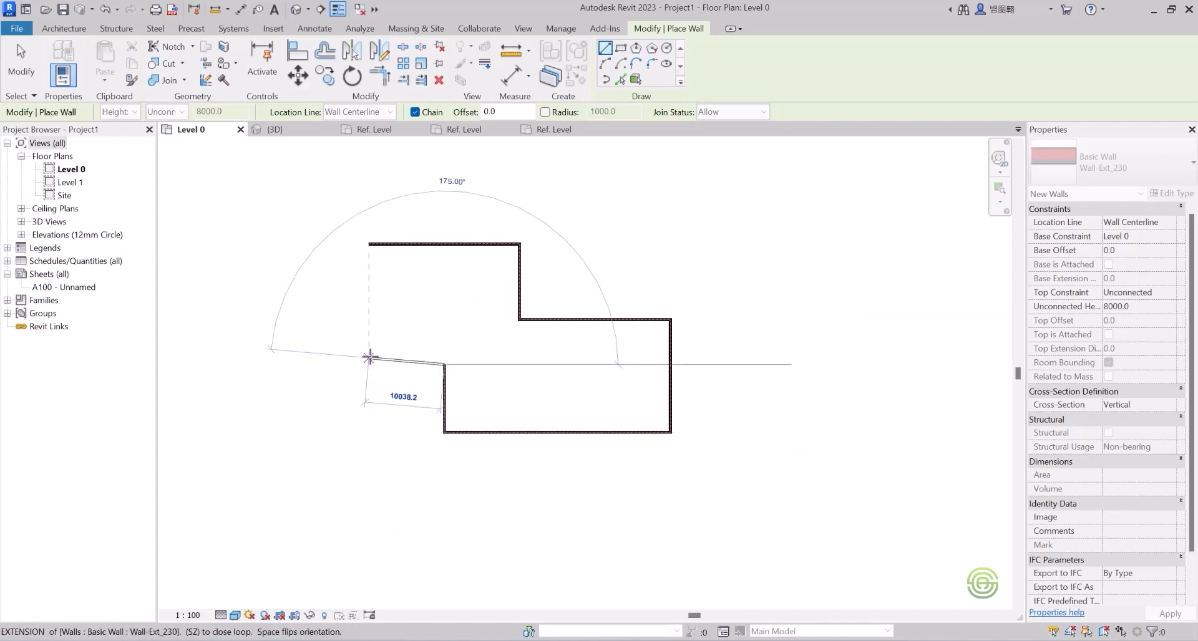
{"action": "left_click", "coordinate": [369, 364]}
{"action": "scroll", "coordinate": [374, 253], "scroll_direction": "up", "scroll_amount": 6}
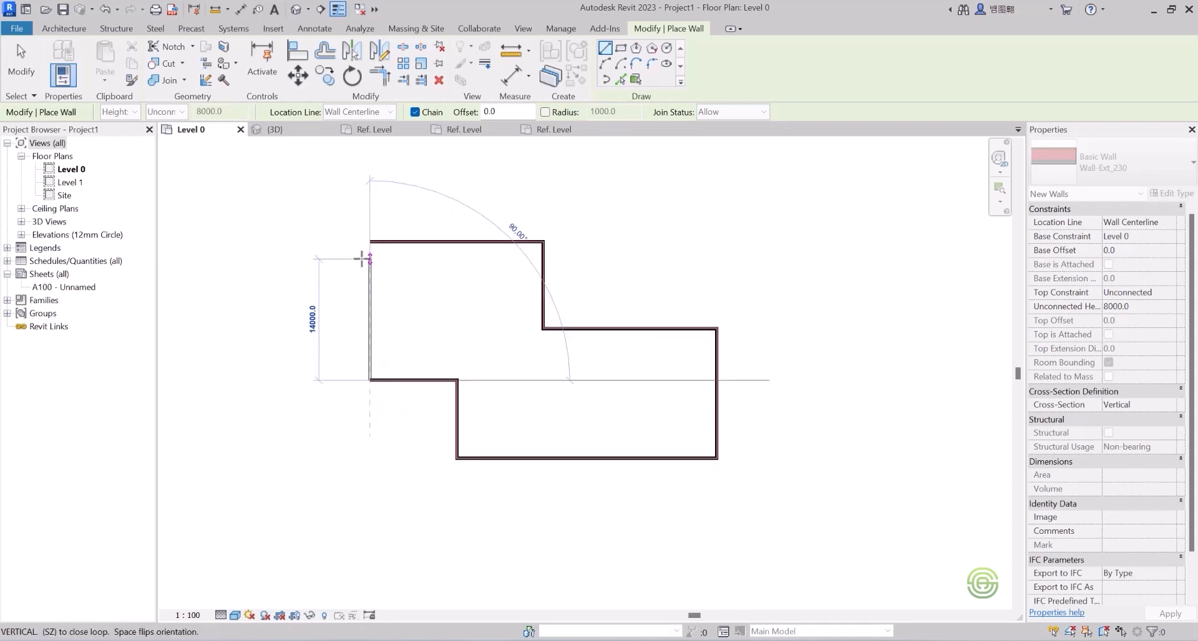
{"action": "scroll", "coordinate": [374, 212], "scroll_direction": "up", "scroll_amount": 4}
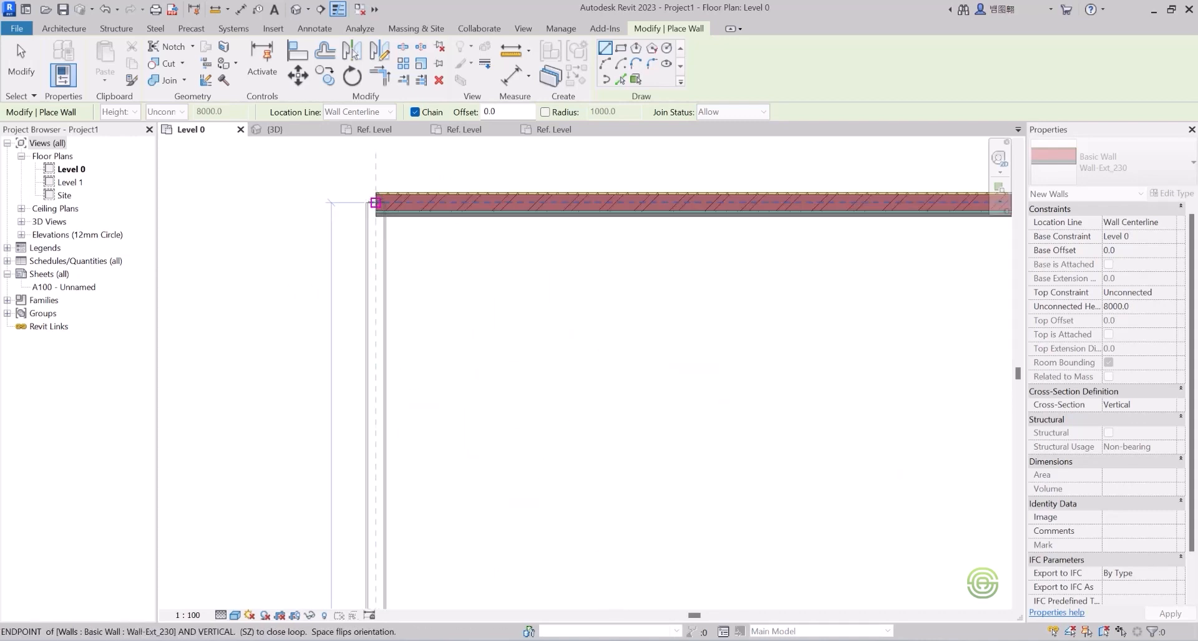
{"action": "left_click", "coordinate": [375, 203]}
{"action": "scroll", "coordinate": [428, 237], "scroll_direction": "down", "scroll_amount": 4}
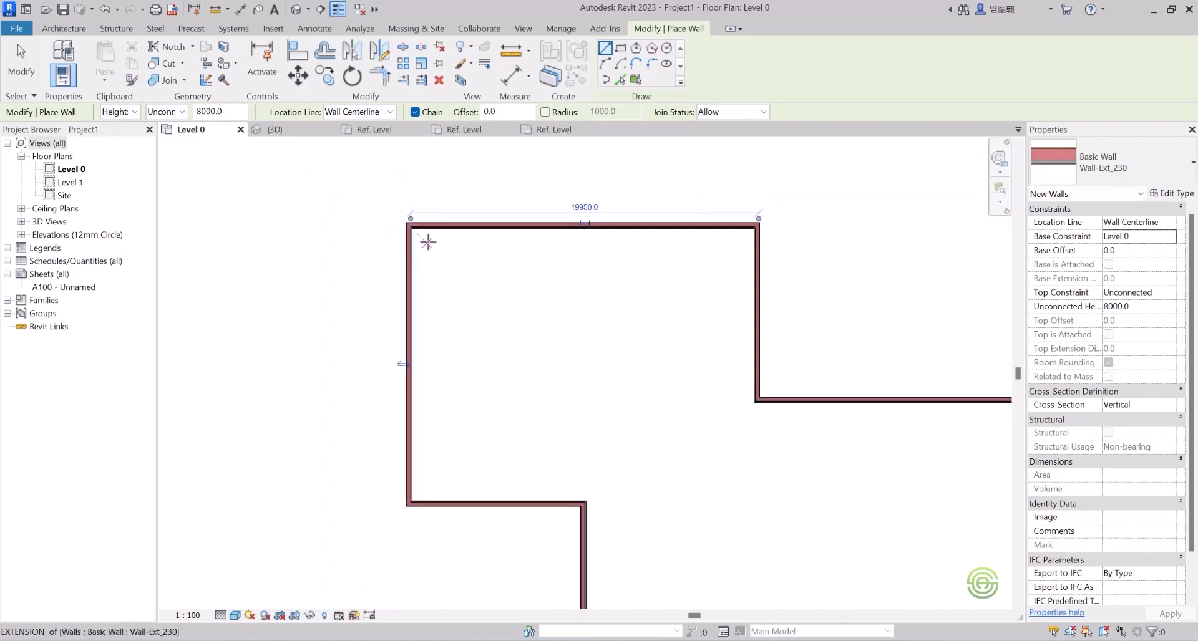
{"action": "key", "text": "Escape"}
{"action": "key", "text": "Escape"}
{"action": "scroll", "coordinate": [431, 265], "scroll_direction": "down", "scroll_amount": 2}
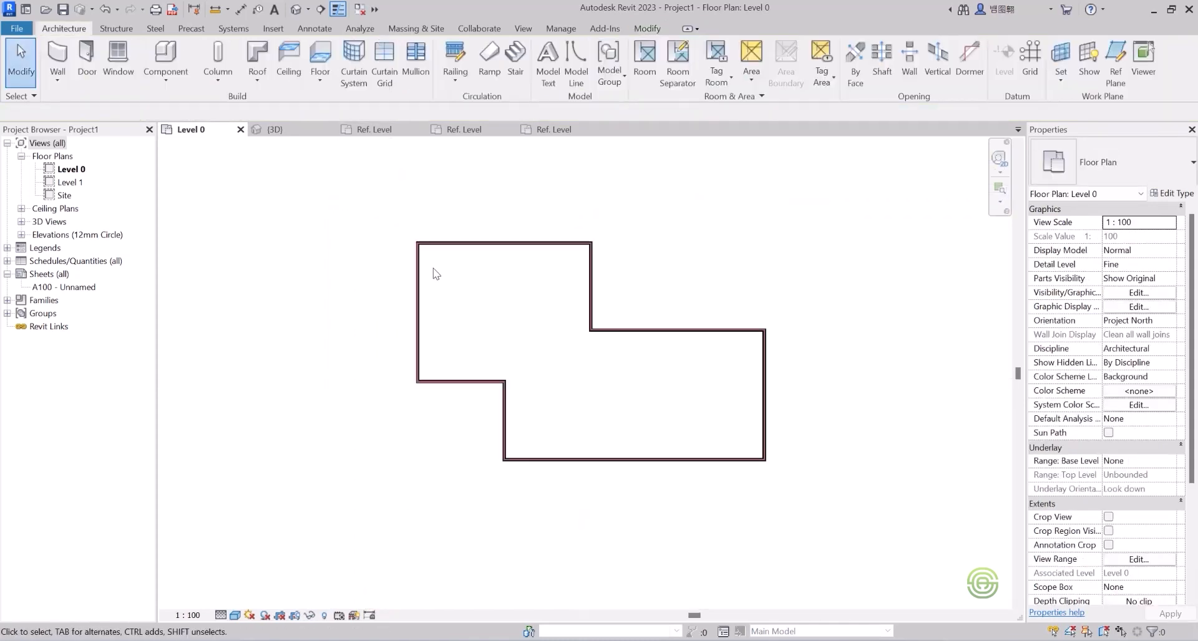
- Switch to the 3D view and examine the new stepped wall enclosure up close
{"action": "left_click", "coordinate": [281, 129]}
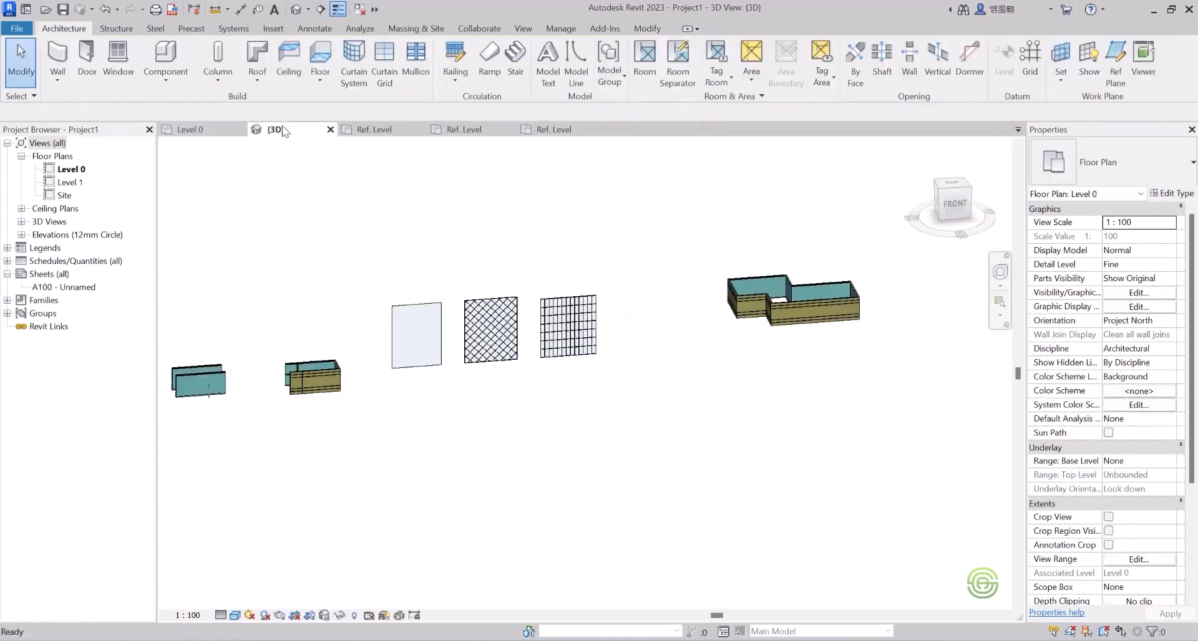
{"action": "scroll", "coordinate": [848, 298], "scroll_direction": "up", "scroll_amount": 4}
{"action": "middle_click_drag", "start_coordinate": [665, 346], "coordinate": [489, 395], "text": "shift"}
{"action": "scroll", "coordinate": [336, 499], "scroll_direction": "up", "scroll_amount": 5}
{"action": "scroll", "coordinate": [667, 288], "scroll_direction": "down", "scroll_amount": 3}
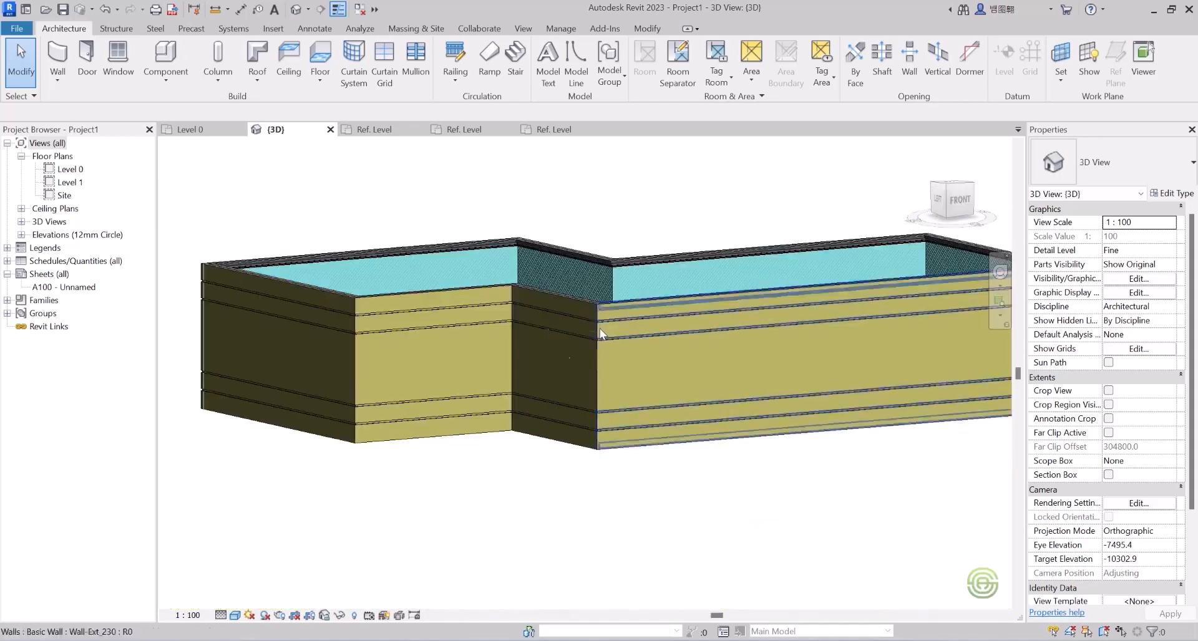
- Look over the stepped wall enclosure in 3D and return to the Level 0 floor plan
{"action": "middle_click_drag", "start_coordinate": [600, 485], "coordinate": [554, 357]}
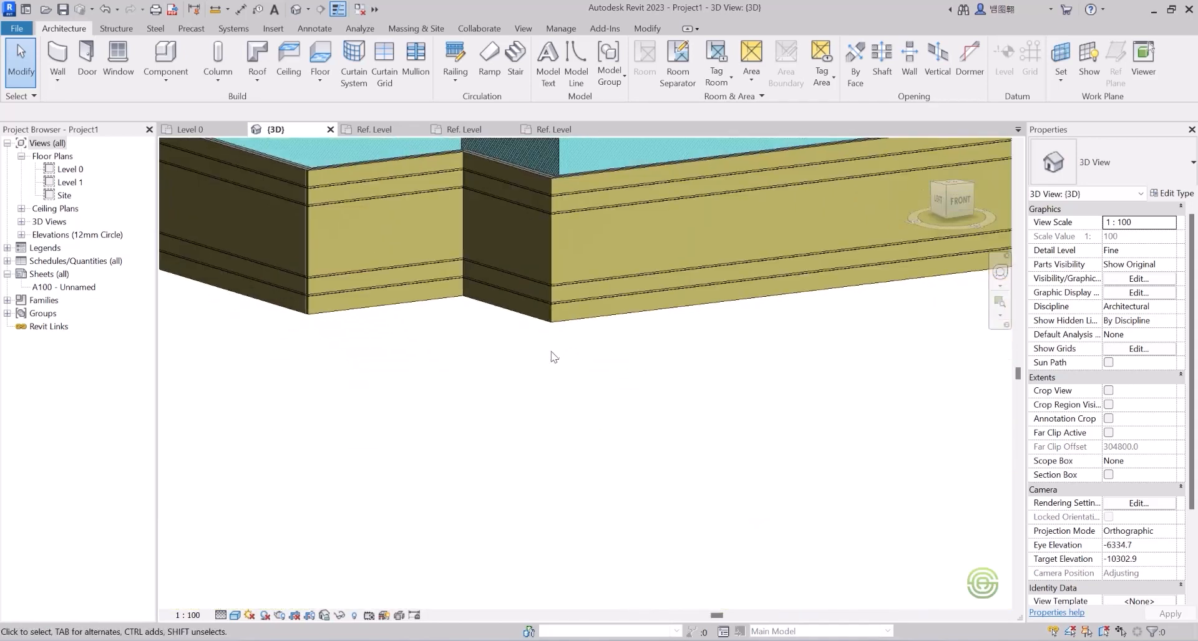
{"action": "scroll", "coordinate": [558, 325], "scroll_direction": "down", "scroll_amount": 2}
{"action": "scroll", "coordinate": [568, 208], "scroll_direction": "up", "scroll_amount": 1}
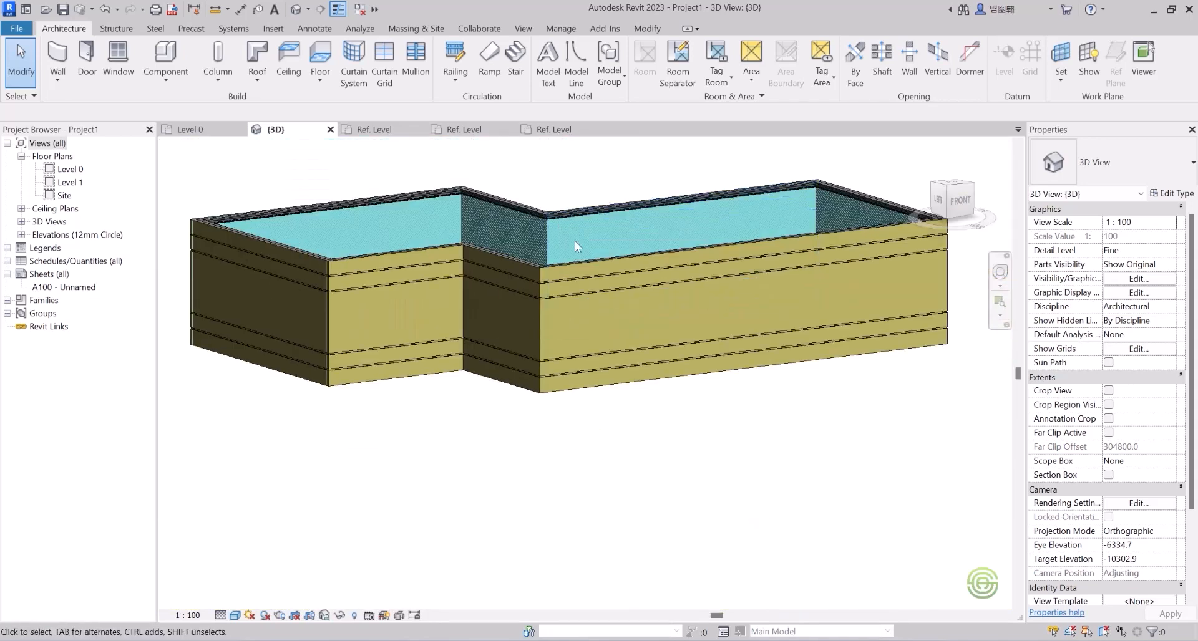
{"action": "left_click", "coordinate": [181, 129]}
{"action": "scroll", "coordinate": [511, 279], "scroll_direction": "up", "scroll_amount": 2}
{"action": "scroll", "coordinate": [648, 358], "scroll_direction": "down", "scroll_amount": 2}
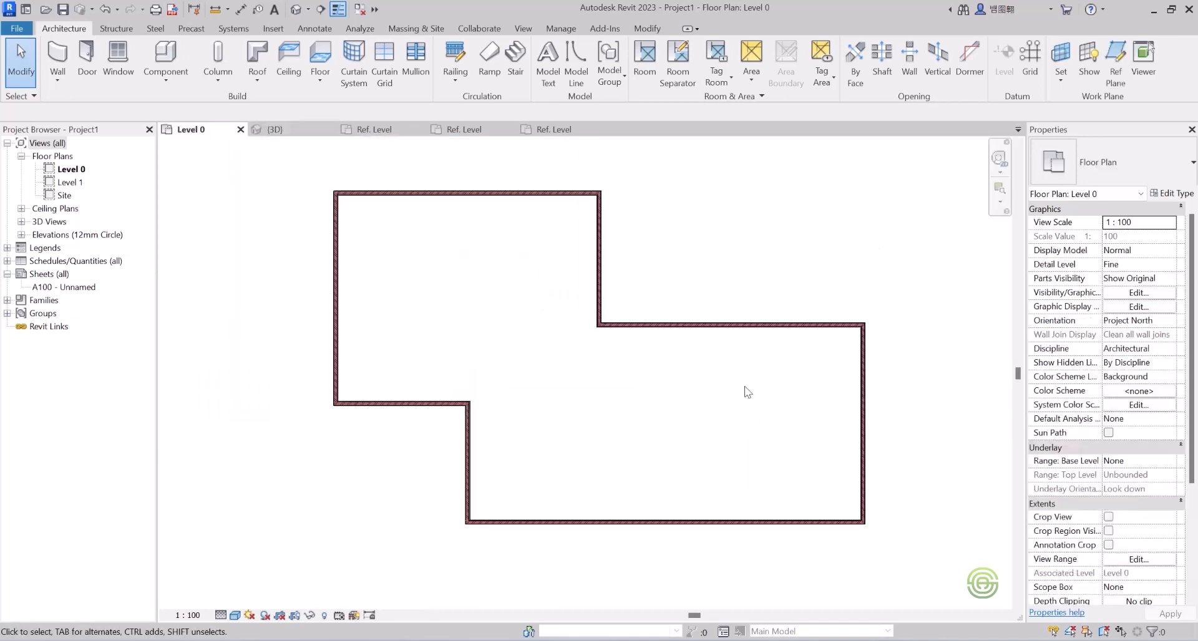
{"action": "scroll", "coordinate": [746, 388], "scroll_direction": "up", "scroll_amount": 1}
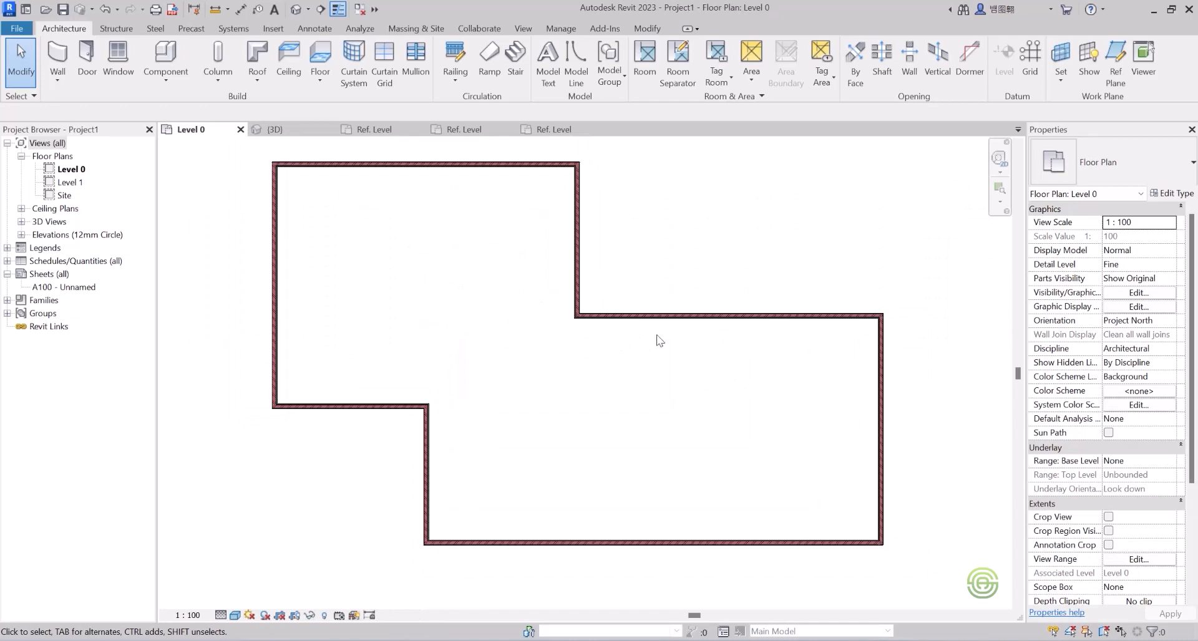
- Start placing a door and choose the Doors_ExtDbl_Flush type 1510x2110mm
{"action": "left_click", "coordinate": [86, 60]}
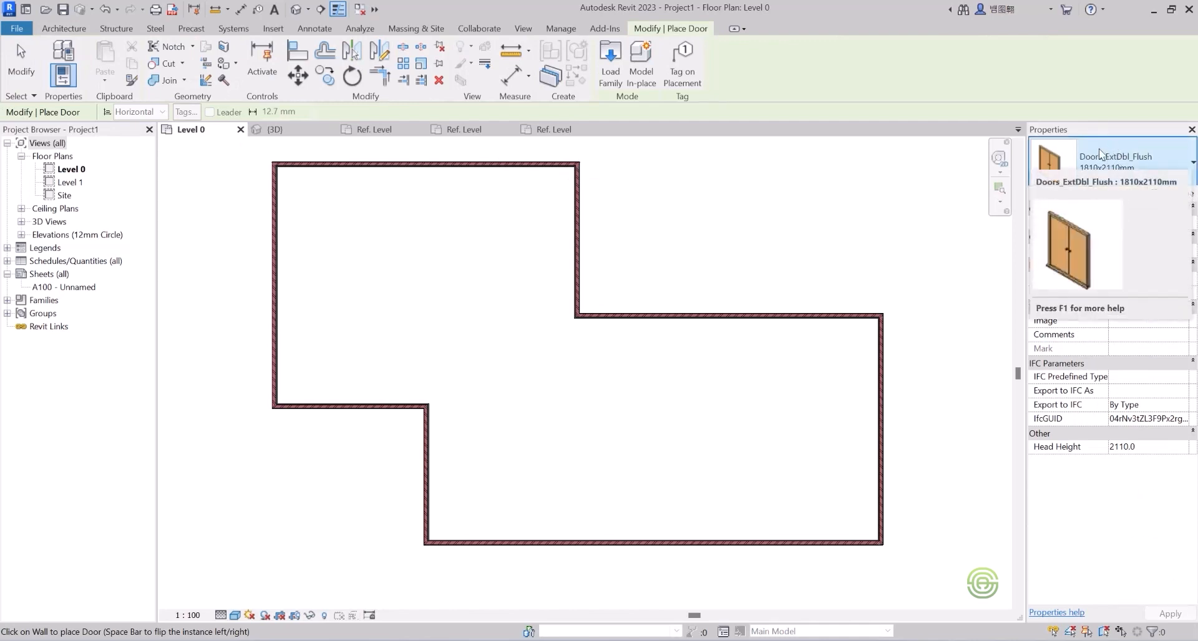
{"action": "left_click", "coordinate": [1102, 155]}
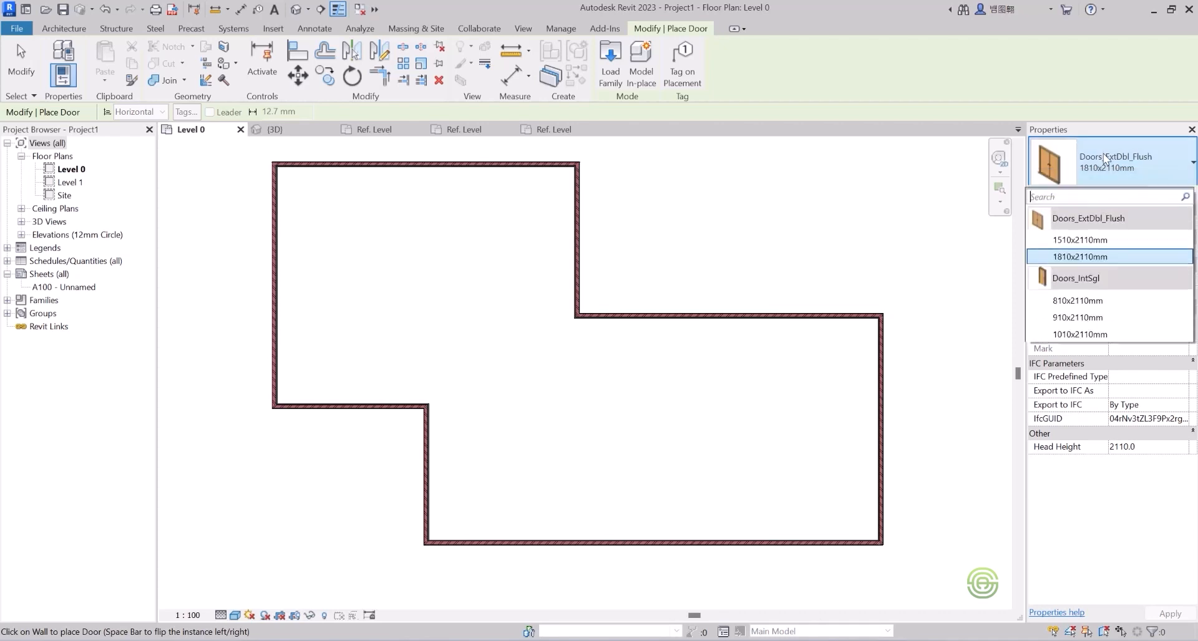
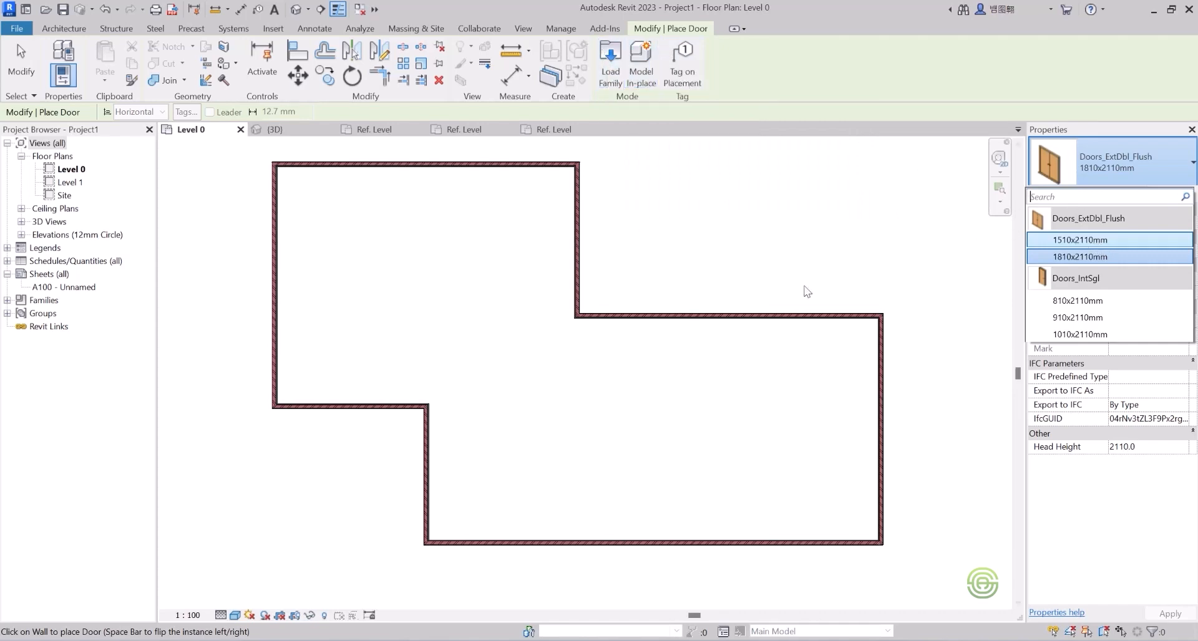
{"action": "left_click", "coordinate": [1109, 155]}
{"action": "left_click", "coordinate": [1109, 155]}
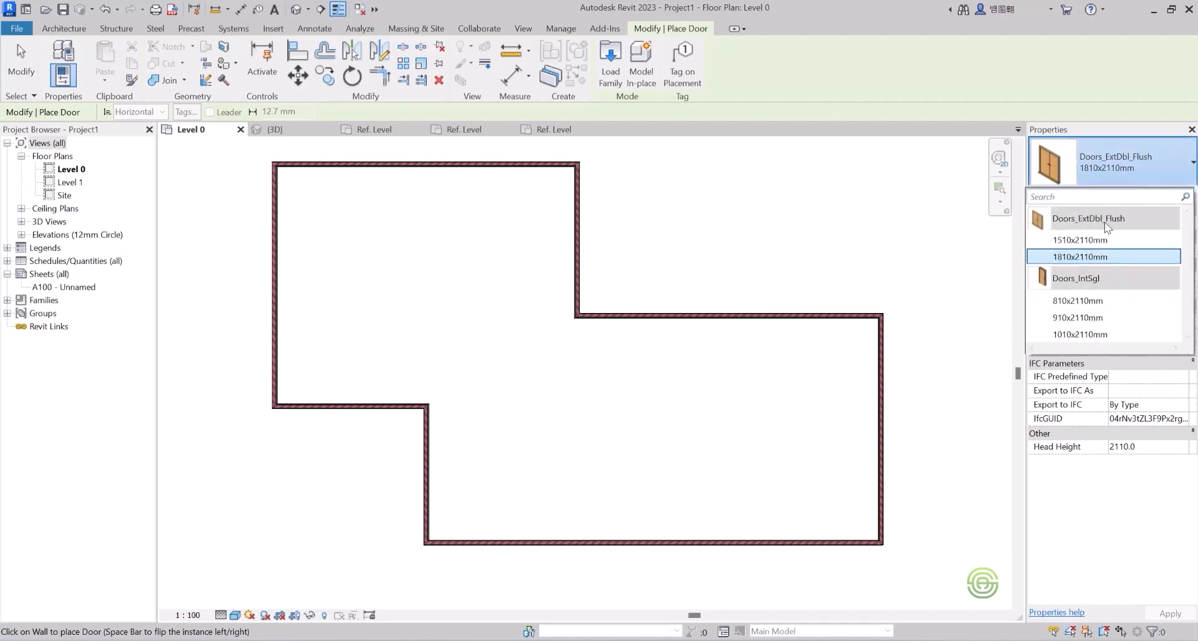
{"action": "left_click", "coordinate": [1081, 252]}
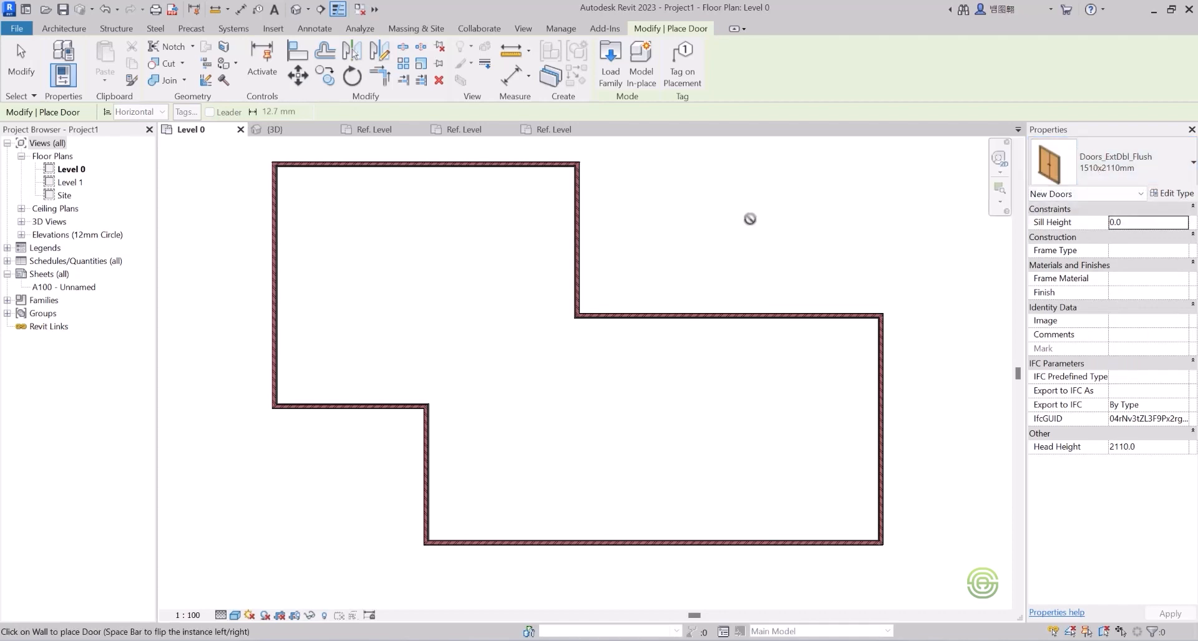
{"action": "left_click", "coordinate": [1107, 162]}
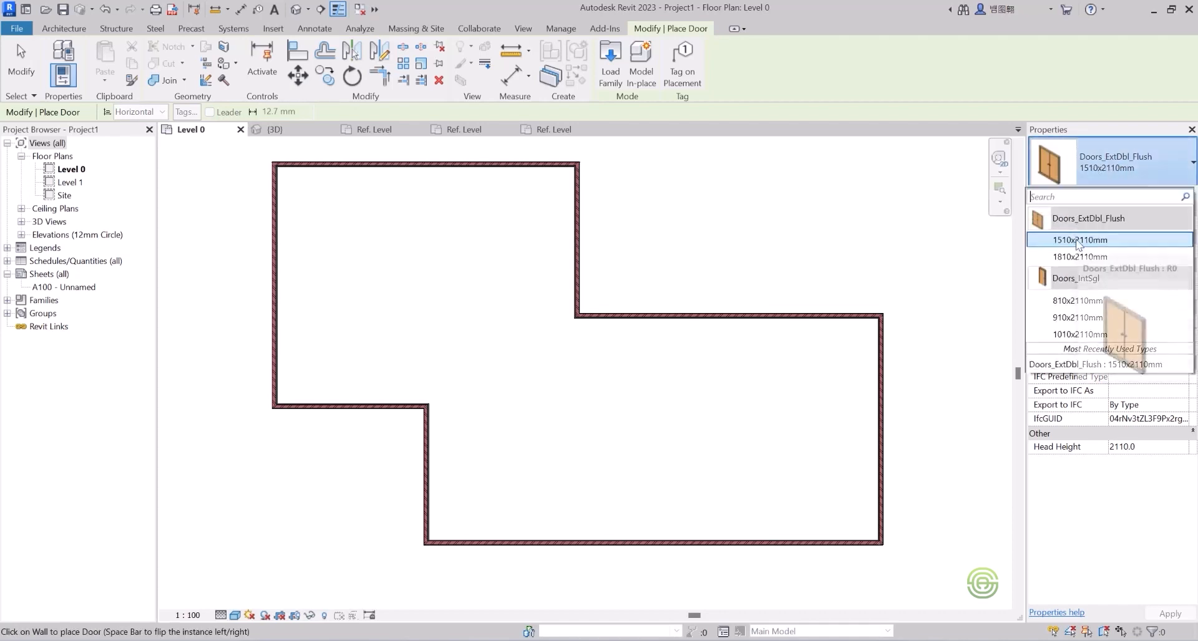
{"action": "left_click", "coordinate": [1076, 241]}
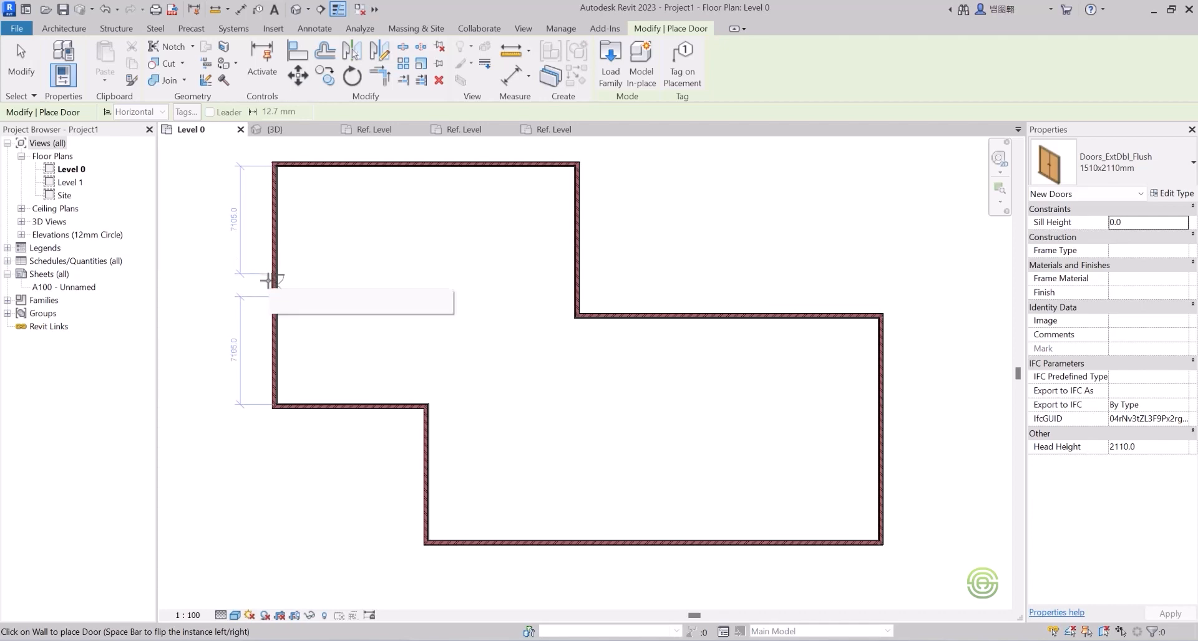
- Place the double door in the enclosure's upper-left vertical wall, about 6000 mm below the top wall, and finish door placement
{"action": "scroll", "coordinate": [272, 271], "scroll_direction": "up", "scroll_amount": 4}
{"action": "scroll", "coordinate": [272, 274], "scroll_direction": "down", "scroll_amount": 4}
{"action": "scroll", "coordinate": [273, 278], "scroll_direction": "up", "scroll_amount": 2}
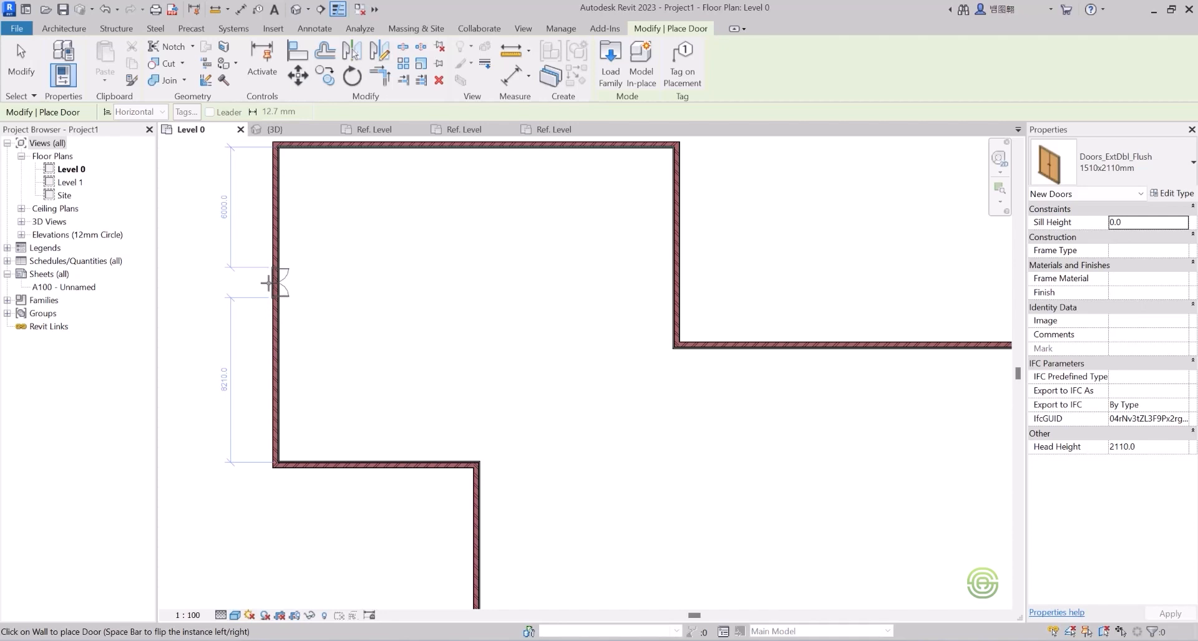
{"action": "left_click", "coordinate": [268, 283]}
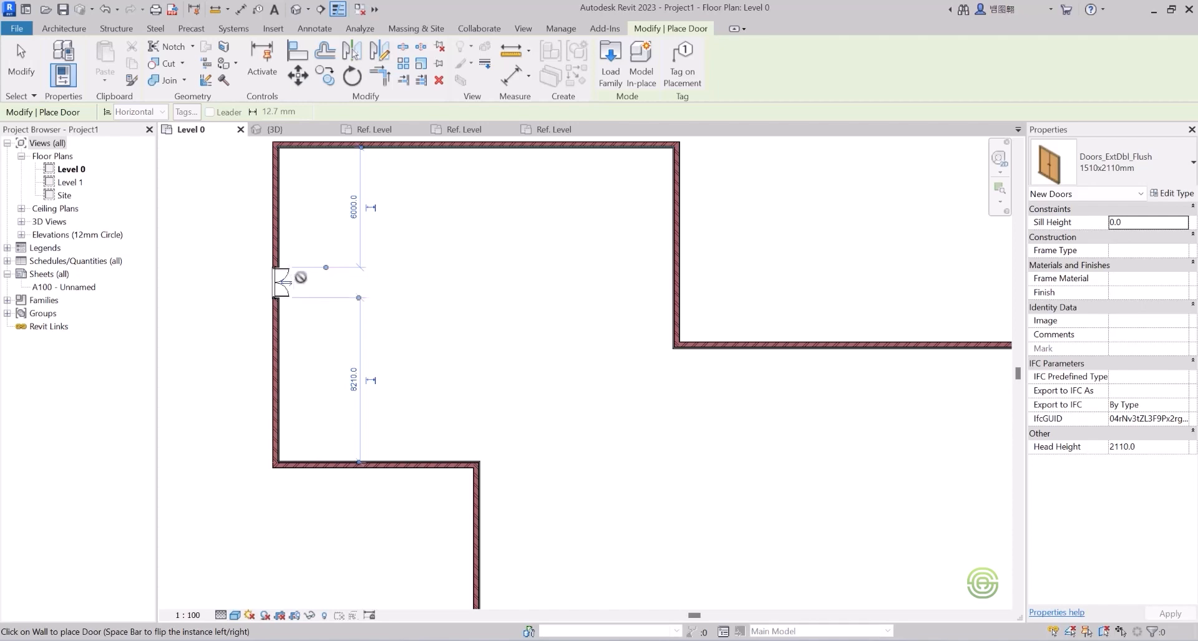
{"action": "scroll", "coordinate": [268, 275], "scroll_direction": "up", "scroll_amount": 3}
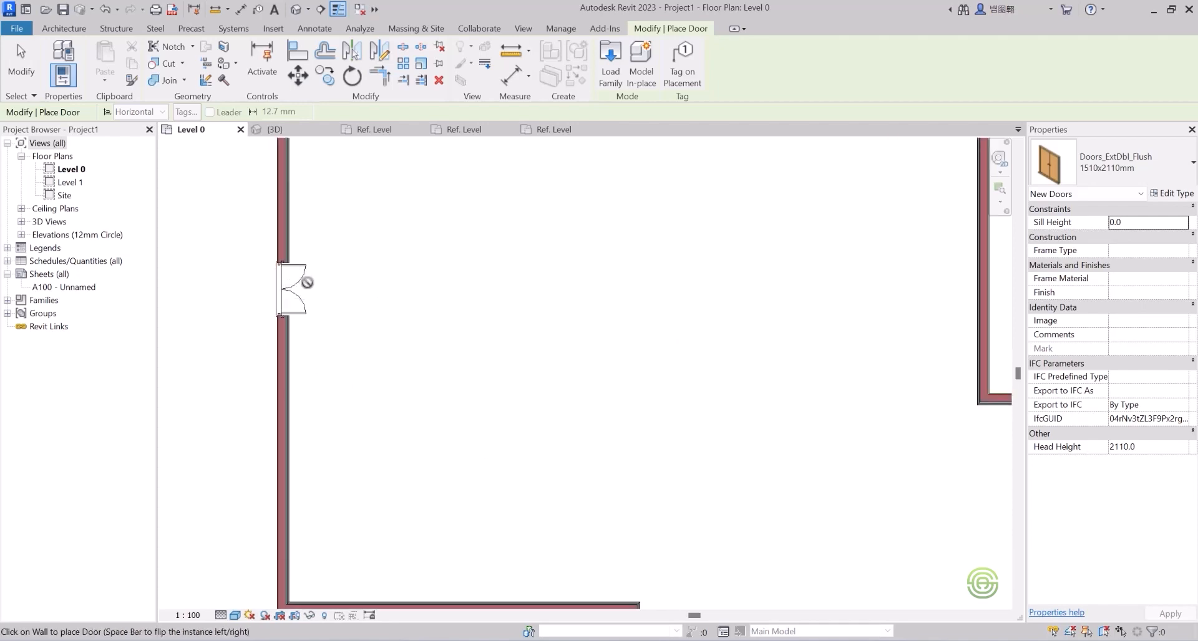
{"action": "scroll", "coordinate": [531, 356], "scroll_direction": "down", "scroll_amount": 2}
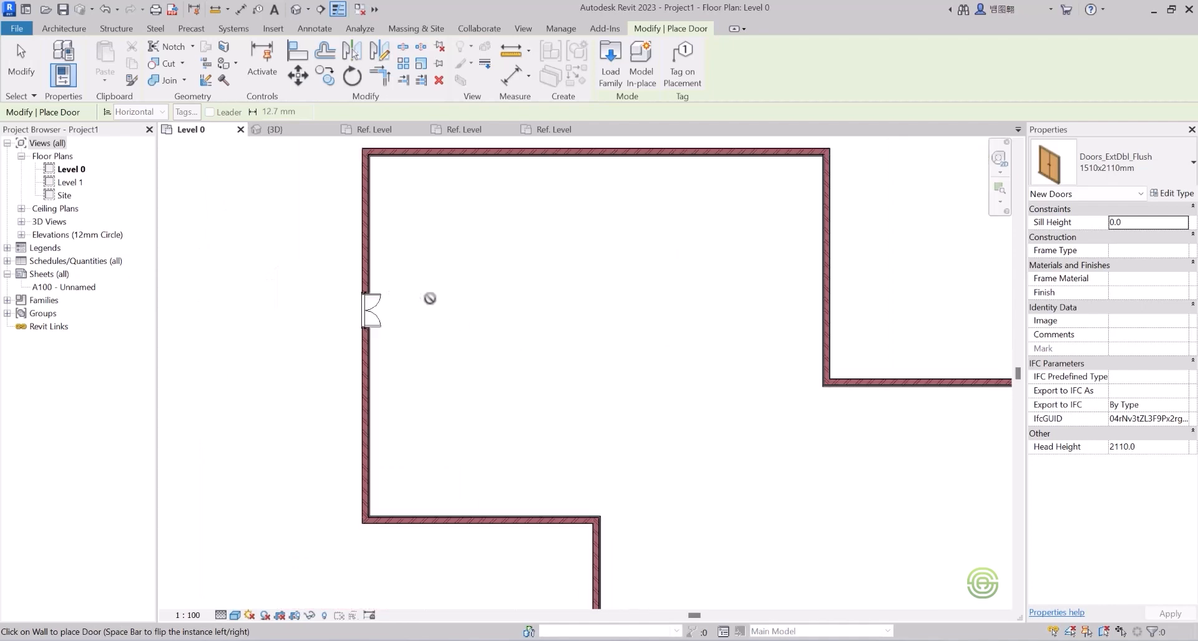
{"action": "key", "text": "Escape"}
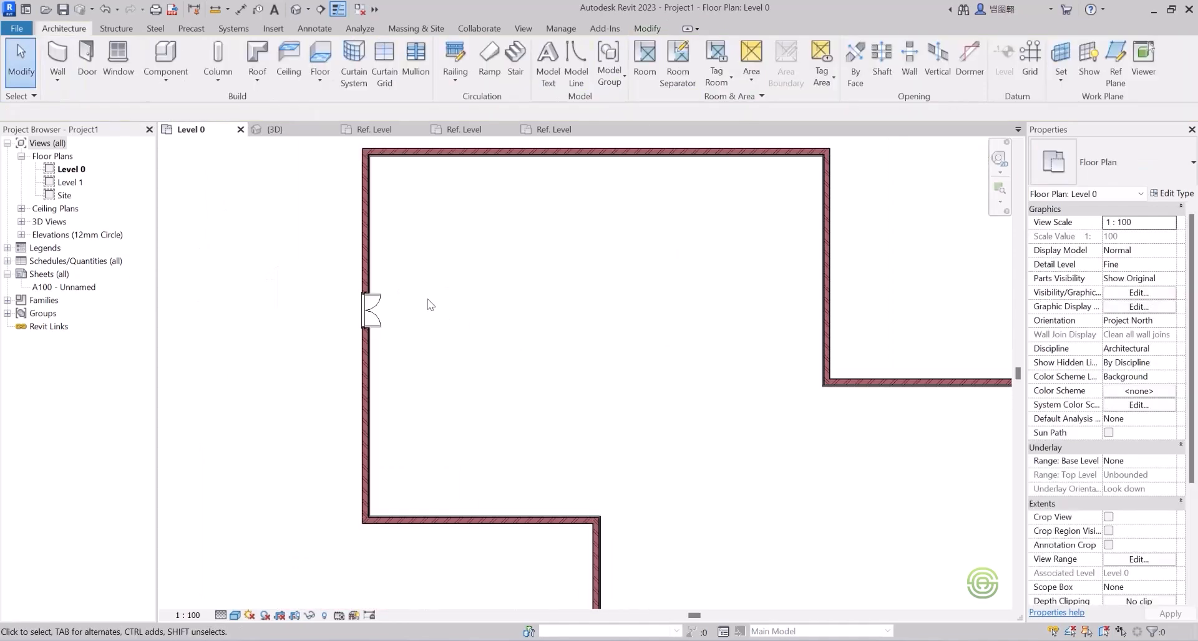
- Flip the placed double door to swing outside the enclosure, and flip it back to swing inside
{"action": "left_click", "coordinate": [380, 303]}
{"action": "scroll", "coordinate": [397, 305], "scroll_direction": "up", "scroll_amount": 4}
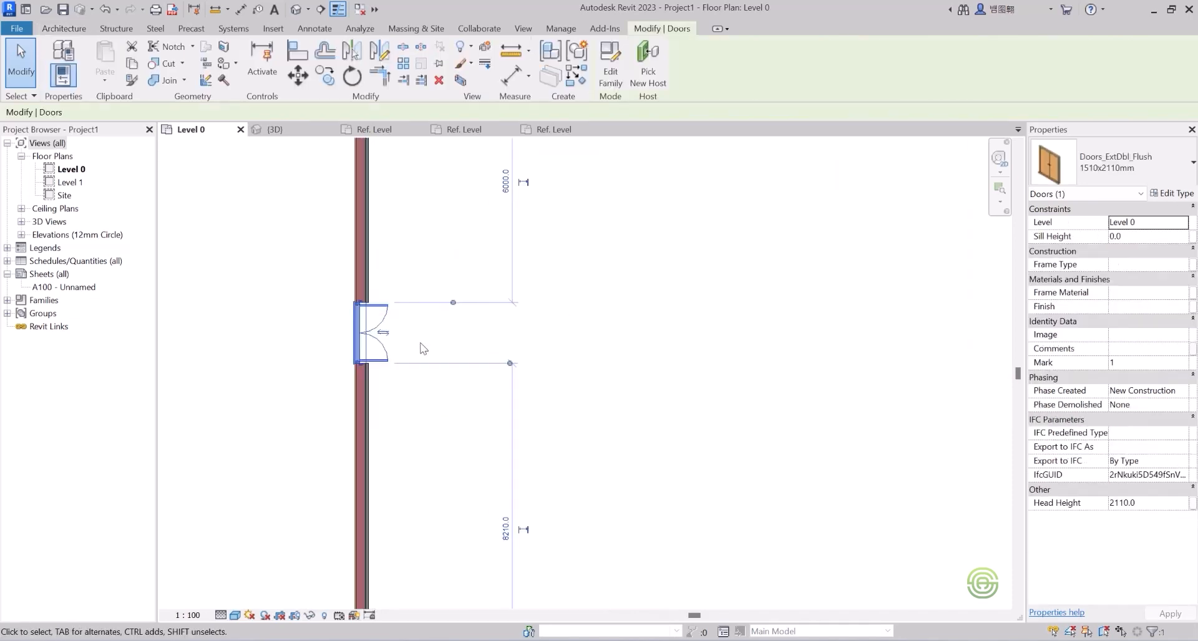
{"action": "left_click", "coordinate": [371, 331]}
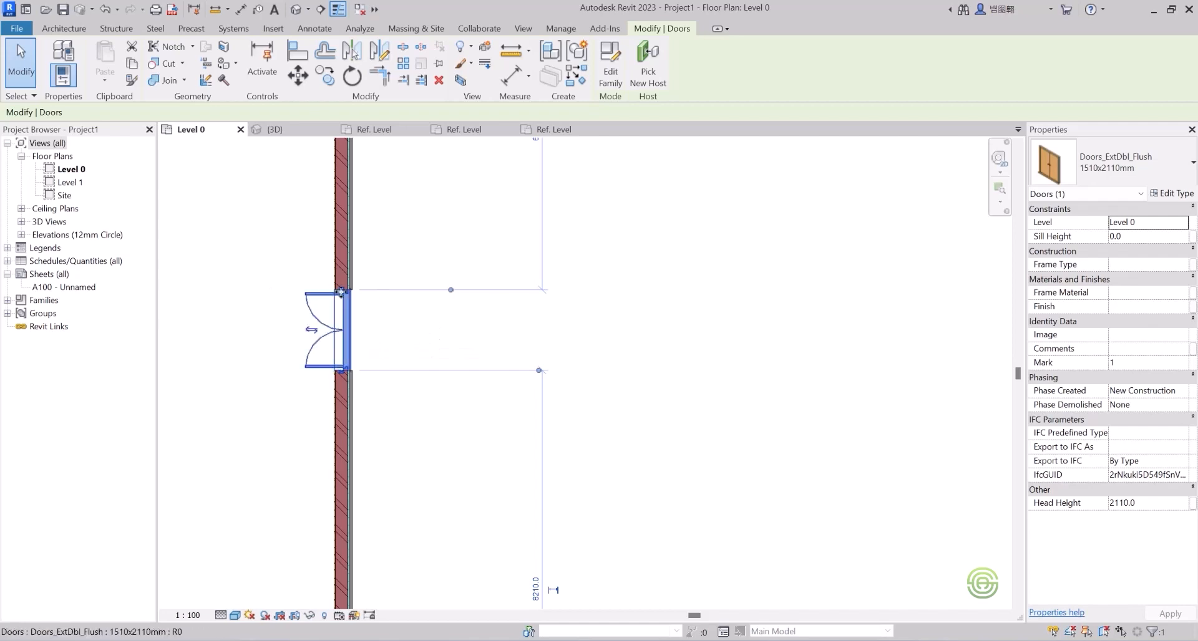
{"action": "left_click", "coordinate": [311, 331]}
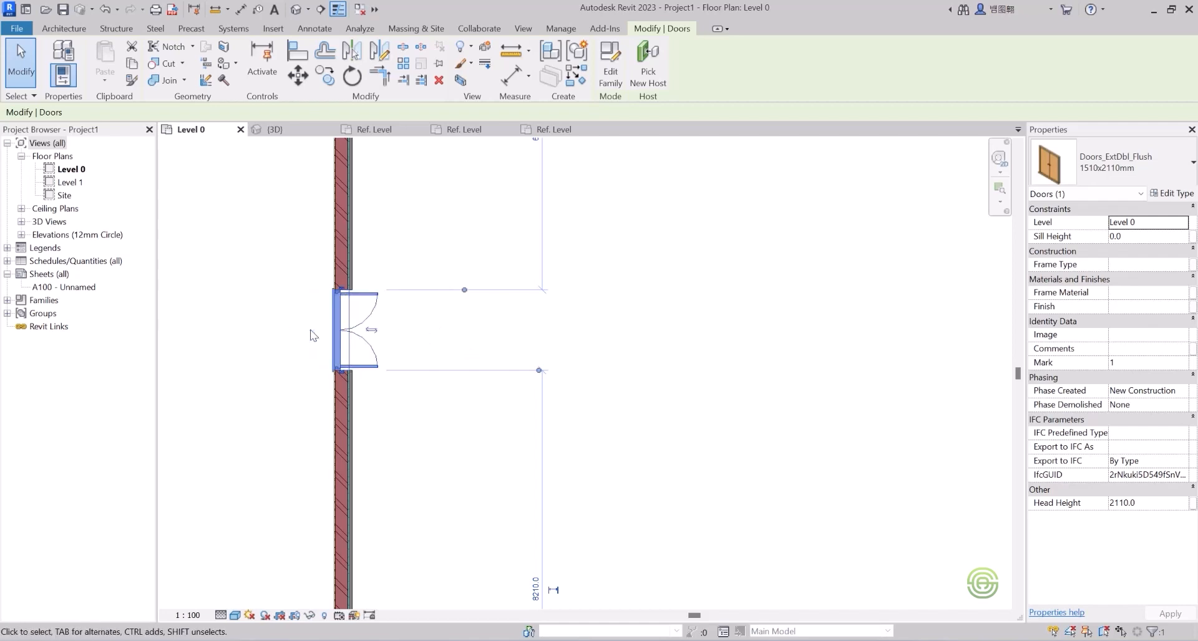
- Move the double door up along its wall to about 4010 mm below the top wall
{"action": "scroll", "coordinate": [412, 418], "scroll_direction": "down", "scroll_amount": 3}
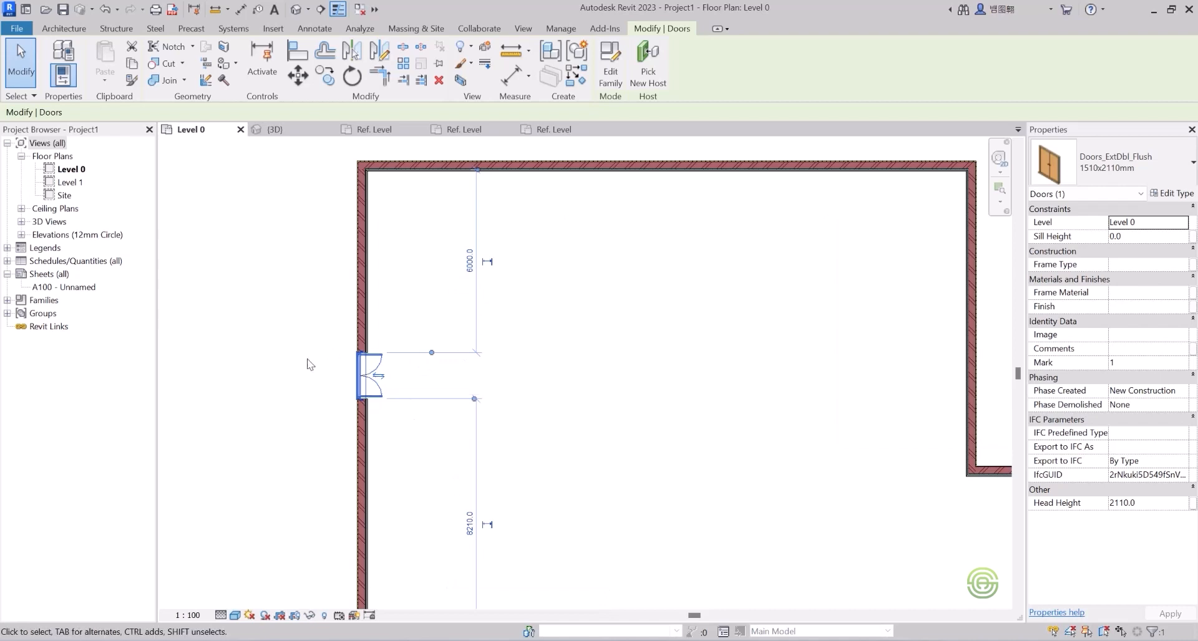
{"action": "scroll", "coordinate": [357, 374], "scroll_direction": "up", "scroll_amount": 2}
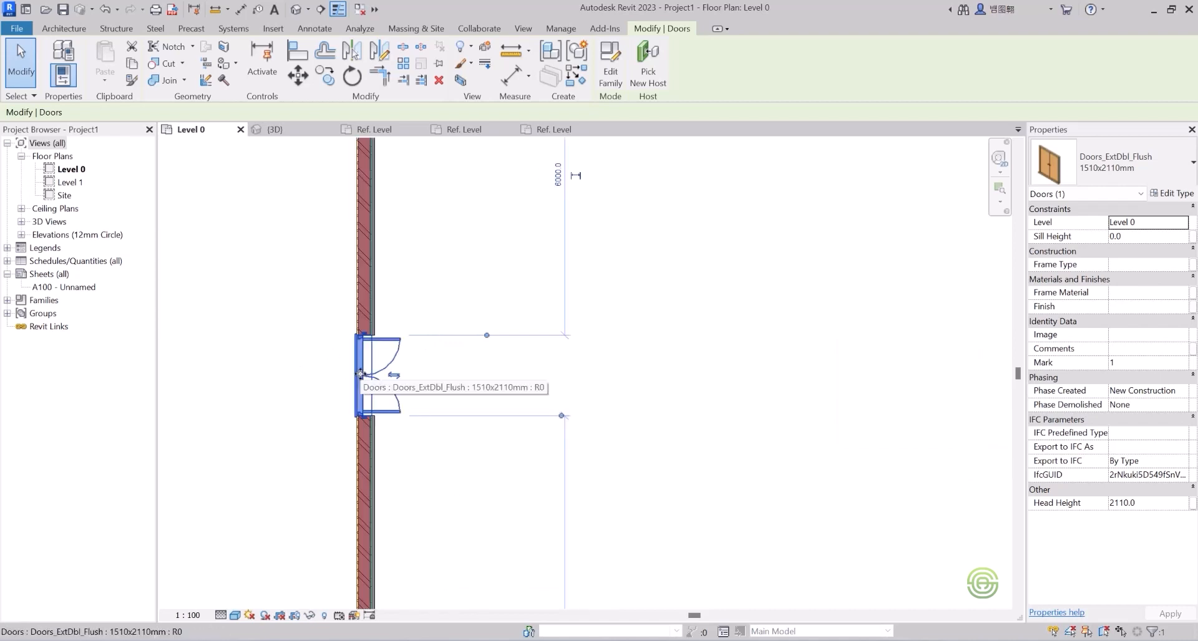
{"action": "scroll", "coordinate": [359, 374], "scroll_direction": "down", "scroll_amount": 3}
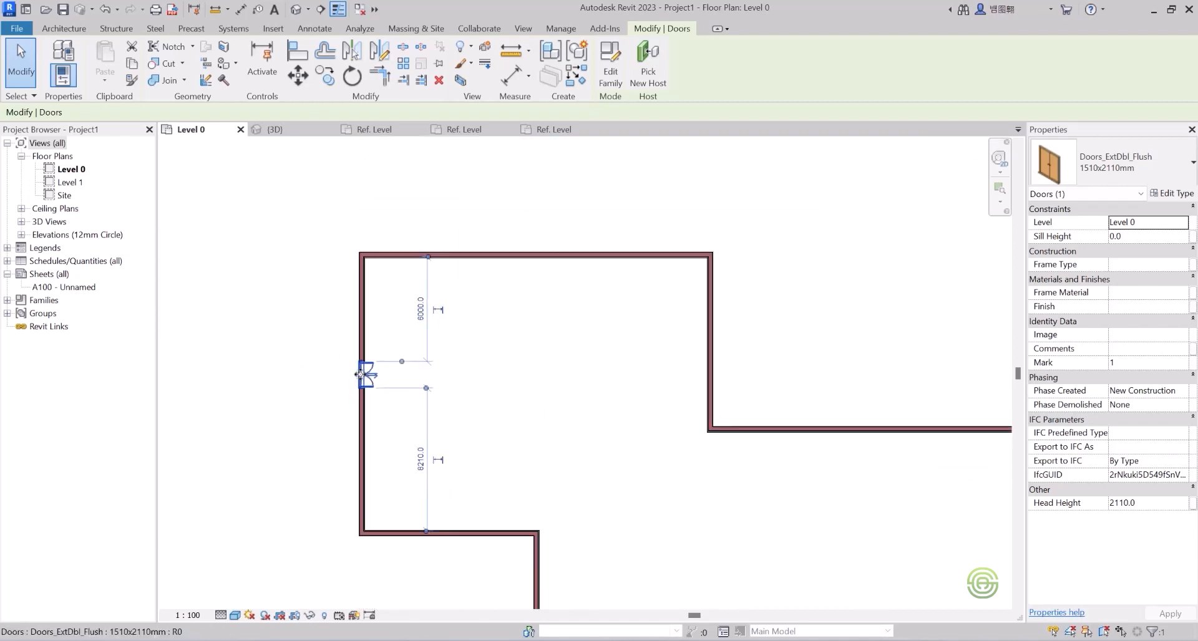
{"action": "scroll", "coordinate": [360, 374], "scroll_direction": "up", "scroll_amount": 2}
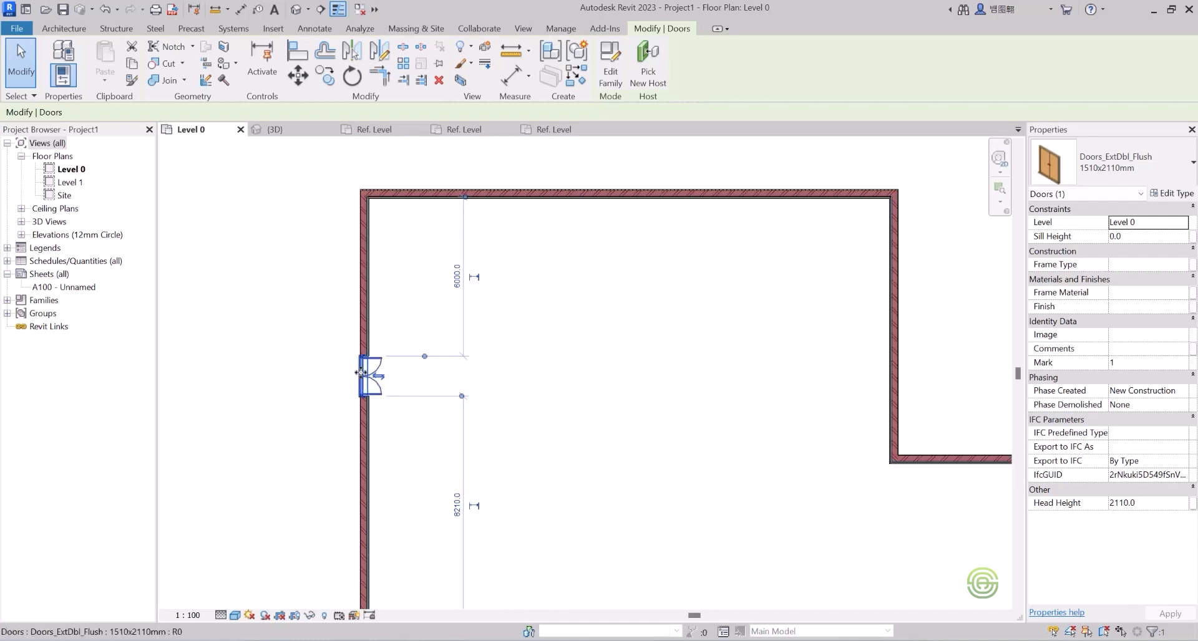
{"action": "left_click_drag", "start_coordinate": [360, 374], "coordinate": [365, 310]}
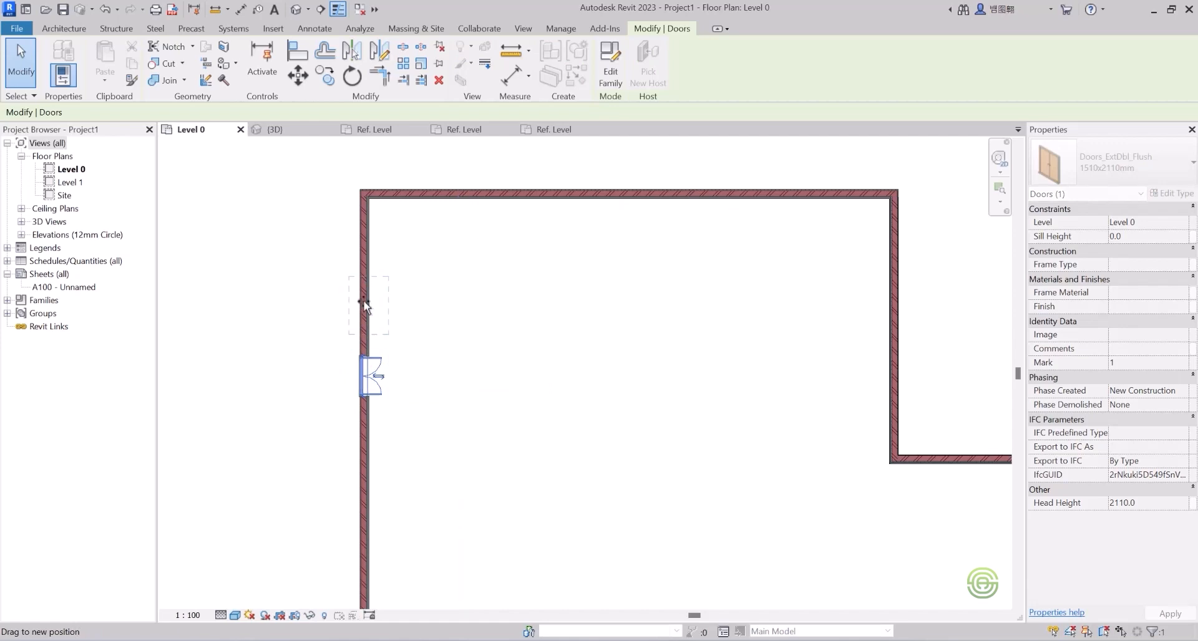
{"action": "mouse_move", "coordinate": [363, 310]}
{"action": "left_mouse_down"}
{"action": "mouse_move", "coordinate": [369, 286]}
{"action": "mouse_move", "coordinate": [363, 326]}
{"action": "left_mouse_up"}
{"action": "scroll", "coordinate": [369, 317], "scroll_direction": "up", "scroll_amount": 2}
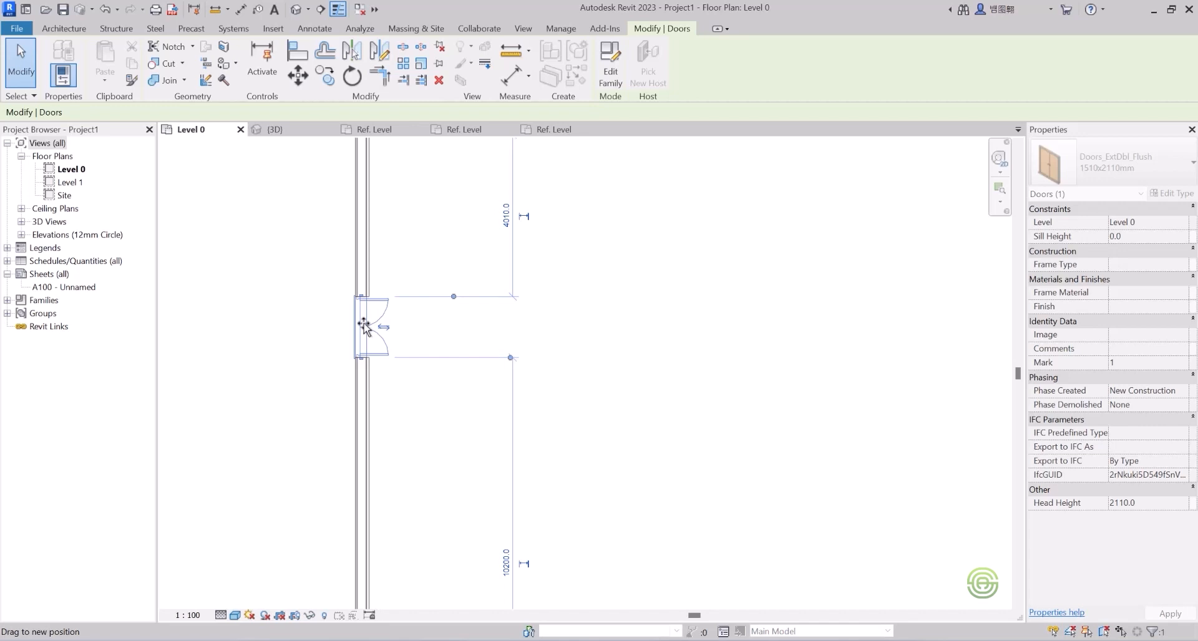
{"action": "left_click_drag", "start_coordinate": [364, 323], "coordinate": [364, 324]}
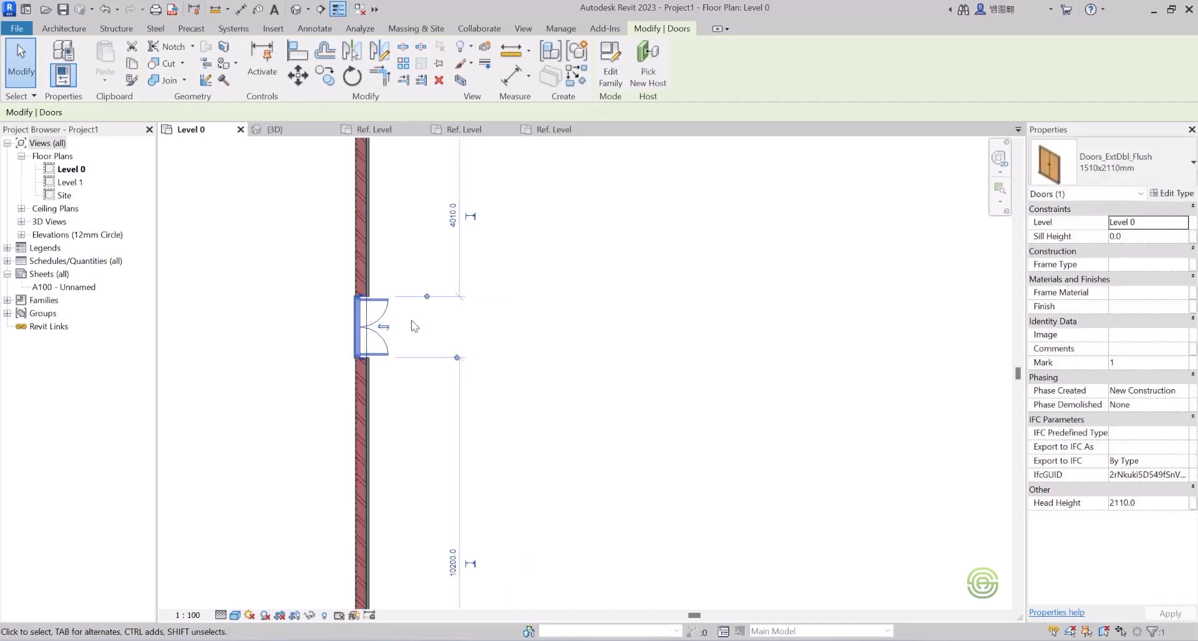
- Set the double door's distance from the top wall to 3500 mm using its temporary dimension
{"action": "scroll", "coordinate": [417, 375], "scroll_direction": "down", "scroll_amount": 2}
{"action": "scroll", "coordinate": [459, 347], "scroll_direction": "up", "scroll_amount": 5}
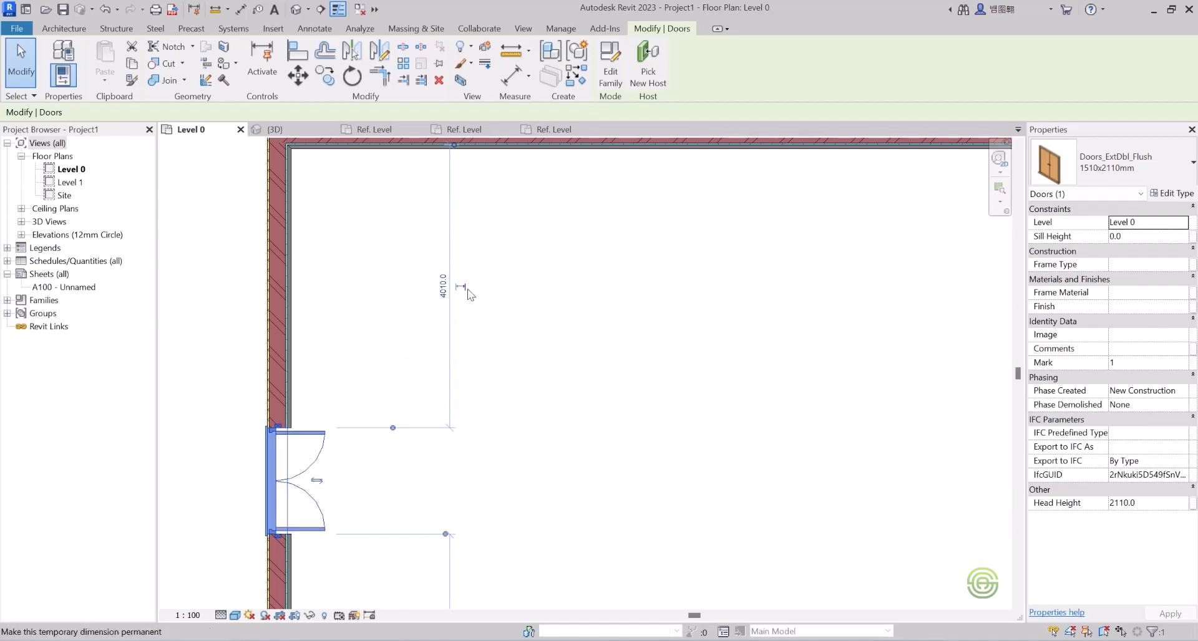
{"action": "left_click", "coordinate": [442, 288]}
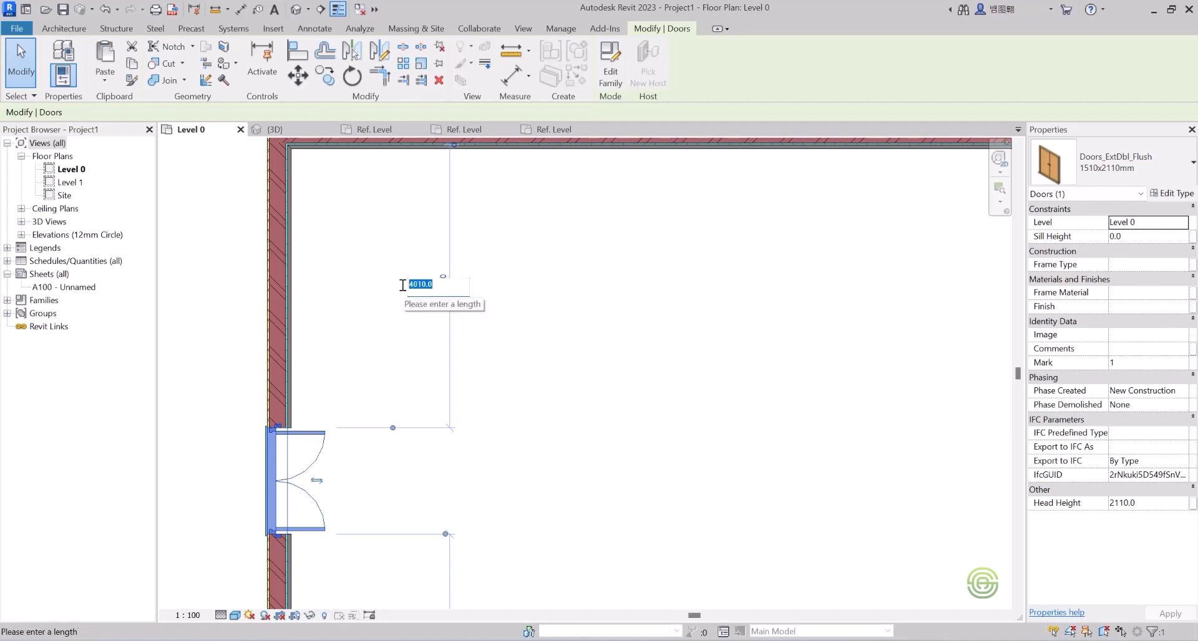
{"action": "type", "text": "3"}
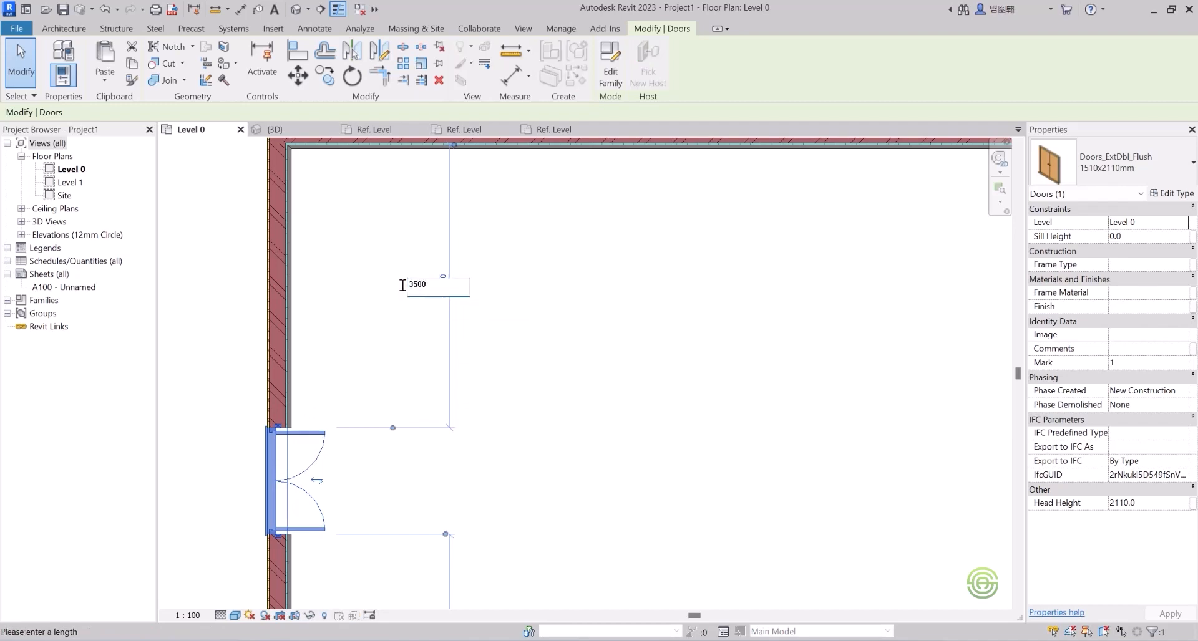
{"action": "type", "text": "500"}
{"action": "key", "text": "Return"}
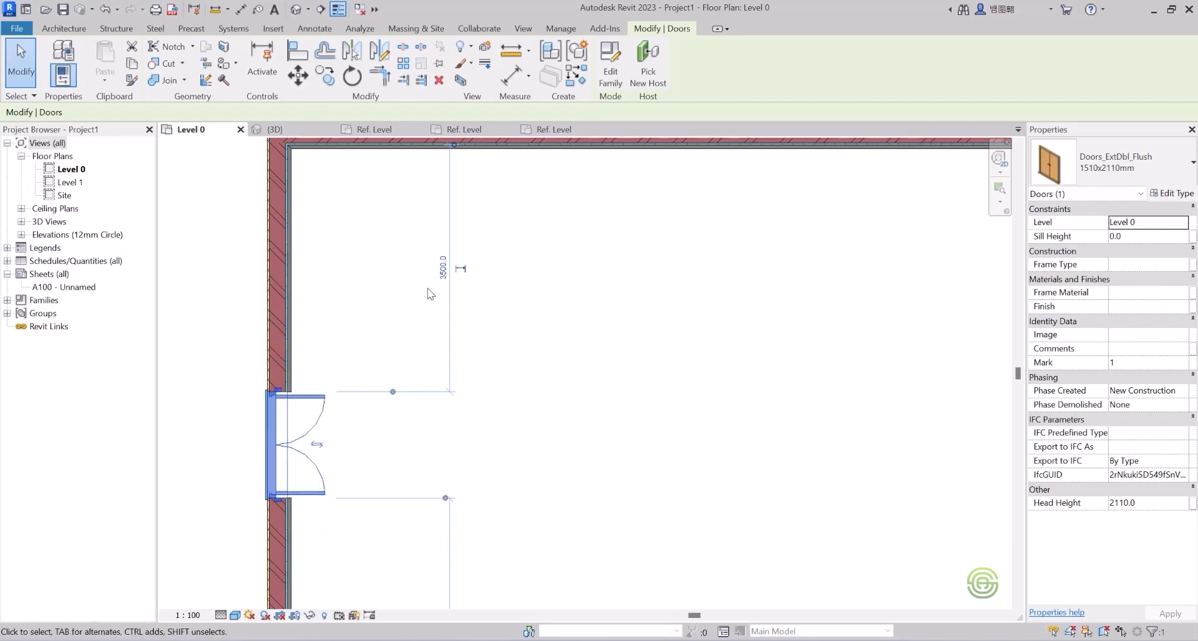
{"action": "scroll", "coordinate": [427, 270], "scroll_direction": "down", "scroll_amount": 3}
{"action": "scroll", "coordinate": [387, 277], "scroll_direction": "down", "scroll_amount": 3}
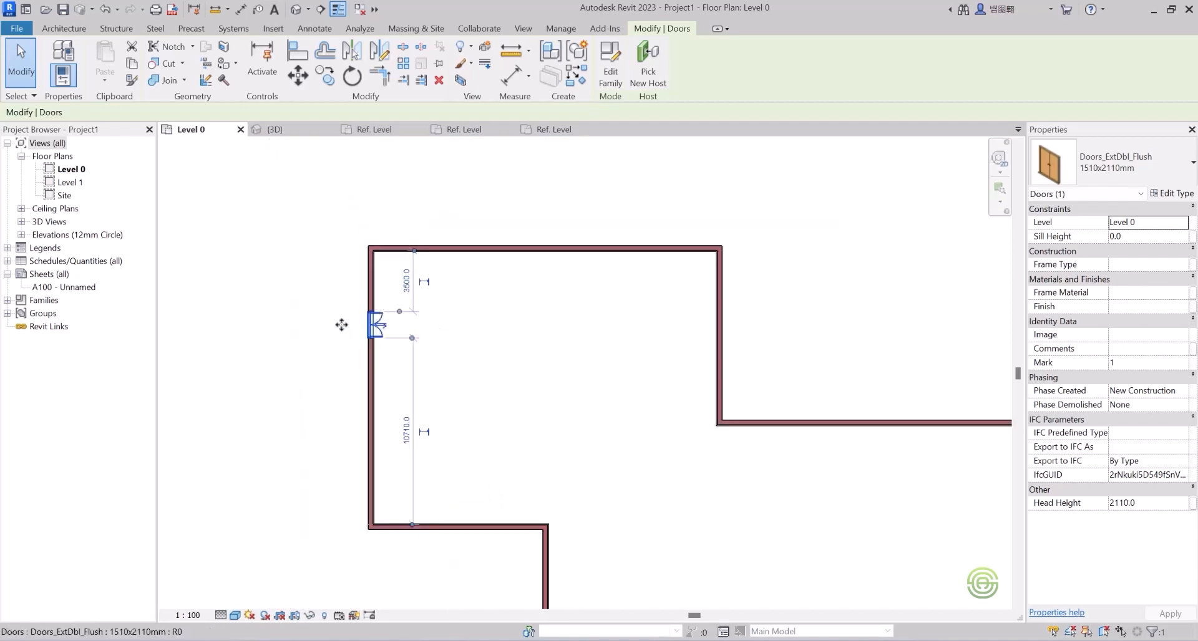
- Change the placed double door's type to Doors_ExtDbl_Flush 1810x2110mm
{"action": "left_click", "coordinate": [1110, 163]}
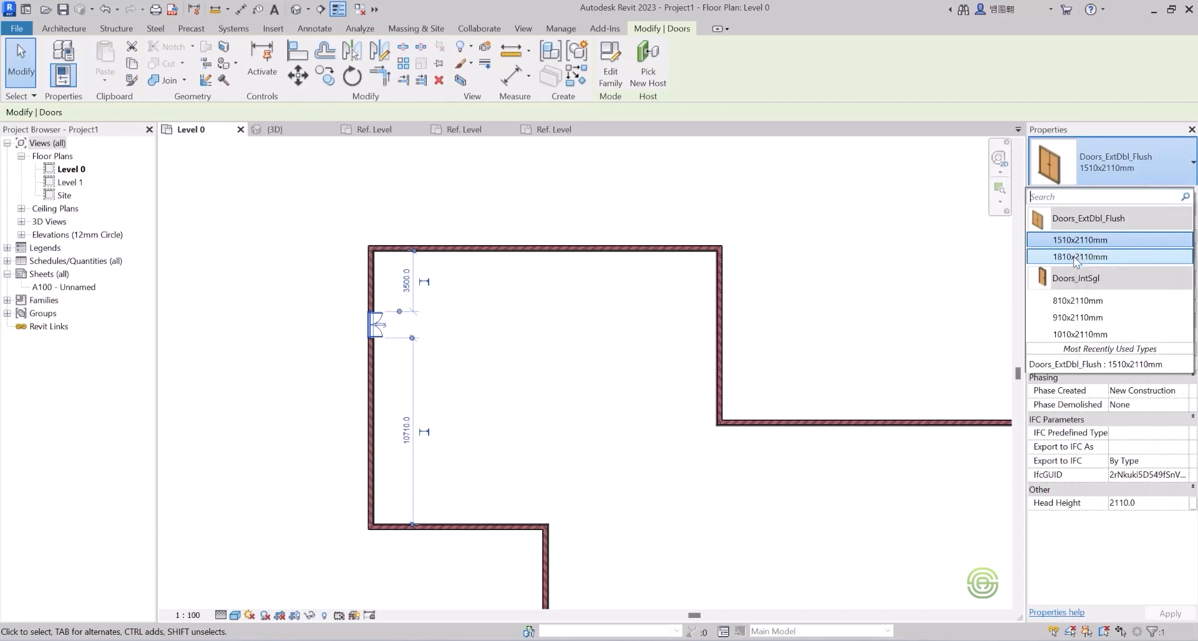
{"action": "left_click", "coordinate": [1076, 257]}
{"action": "scroll", "coordinate": [358, 290], "scroll_direction": "down", "scroll_amount": 3}
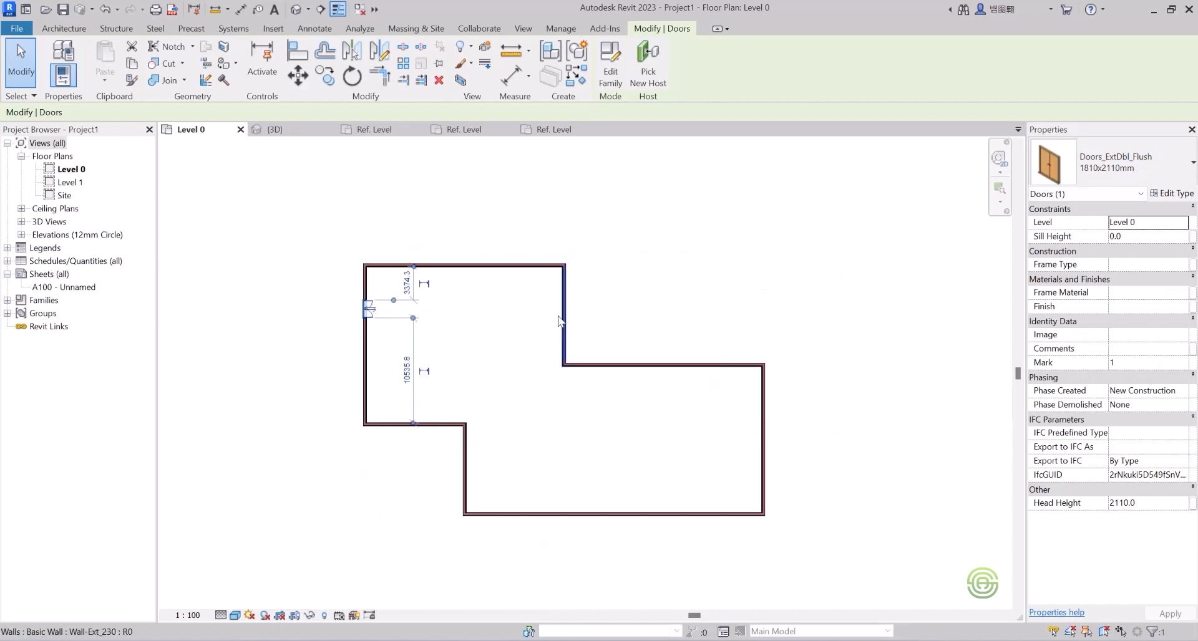
{"action": "scroll", "coordinate": [561, 312], "scroll_direction": "up", "scroll_amount": 2}
{"action": "left_click", "coordinate": [1128, 167]}
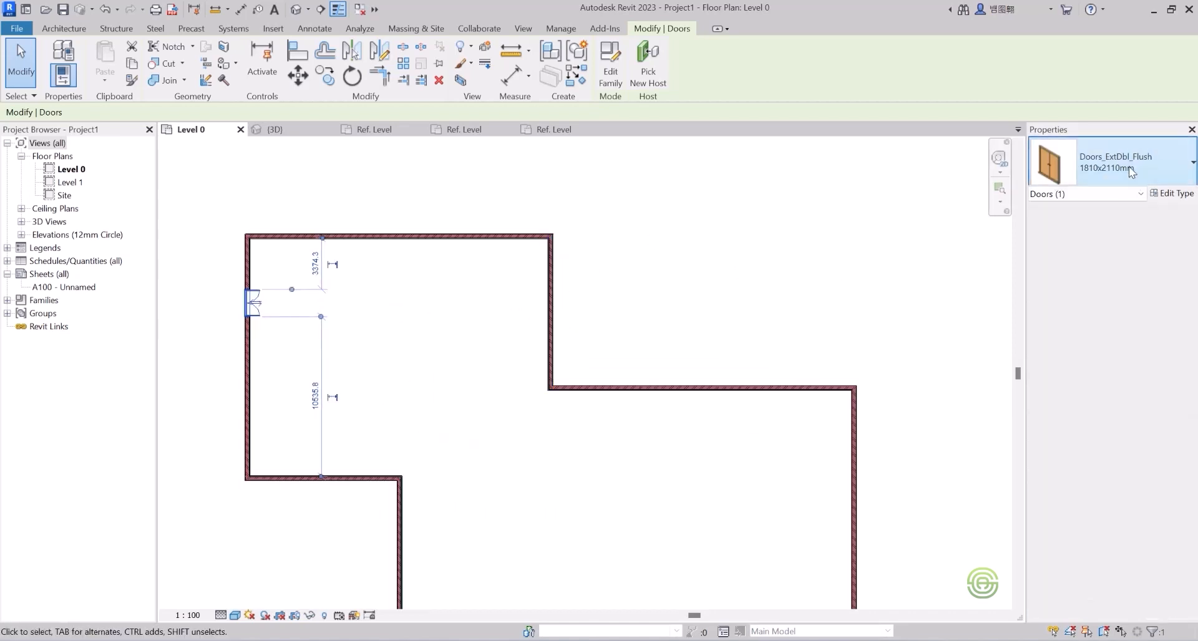
{"action": "scroll", "coordinate": [1122, 163], "scroll_direction": "down", "scroll_amount": 1}
{"action": "scroll", "coordinate": [1121, 162], "scroll_direction": "up", "scroll_amount": 1}
{"action": "left_click", "coordinate": [726, 221]}
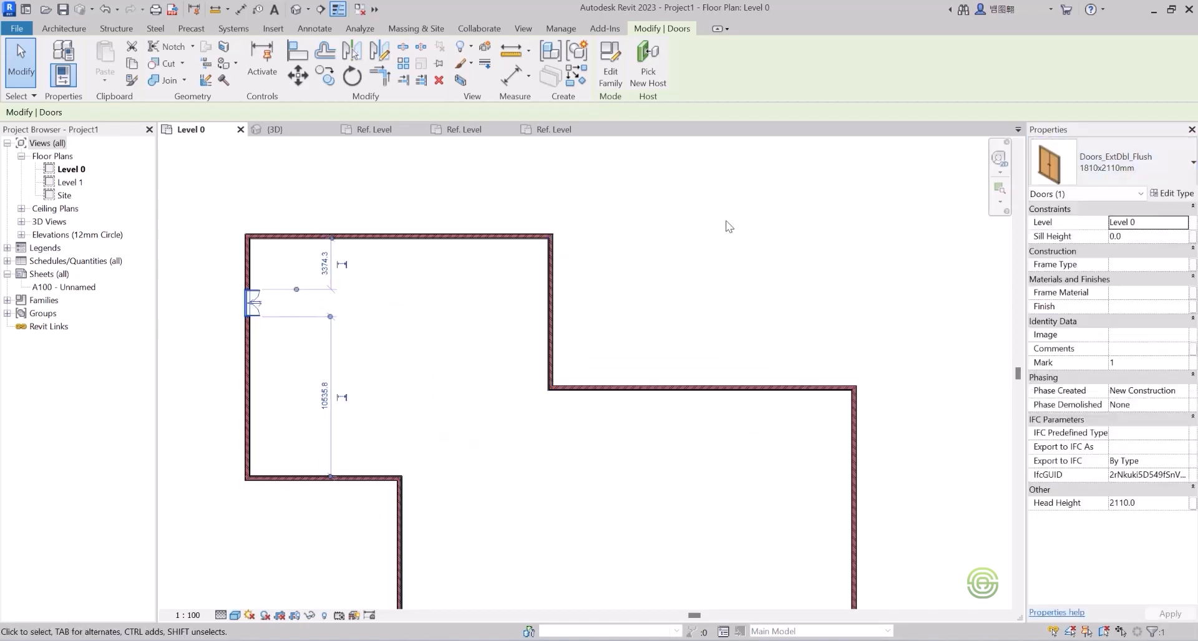
- Change the left wall's double door type to Doors_ExtDbl_Flush 1510x2110mm
{"action": "left_click", "coordinate": [725, 221]}
{"action": "left_click", "coordinate": [255, 308]}
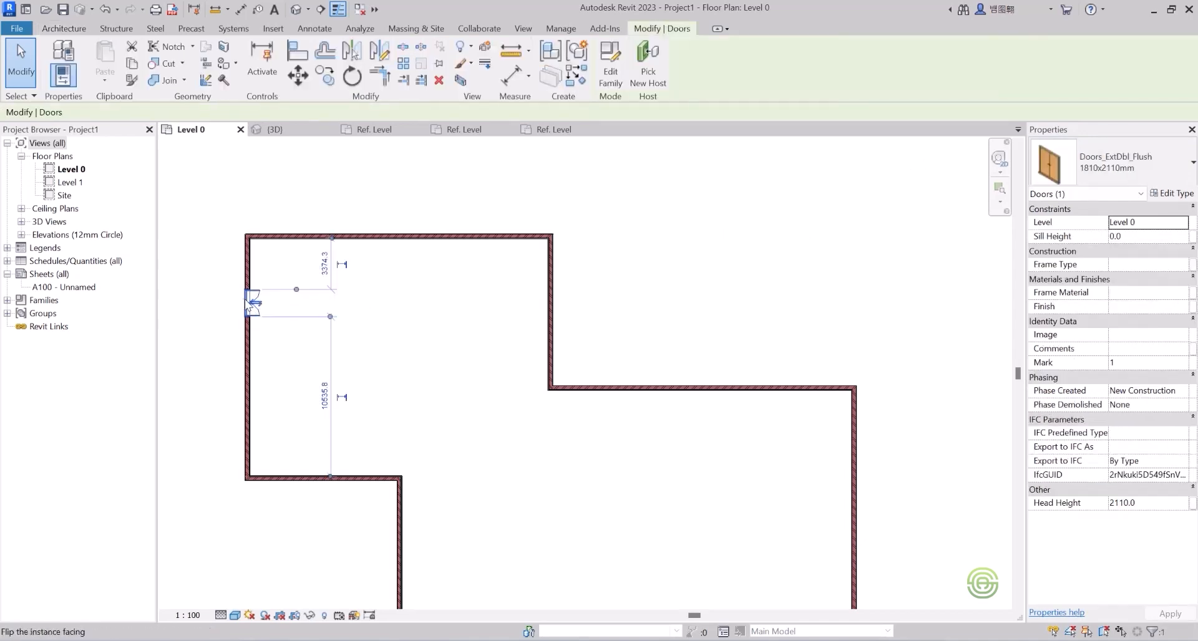
{"action": "left_click", "coordinate": [1146, 167]}
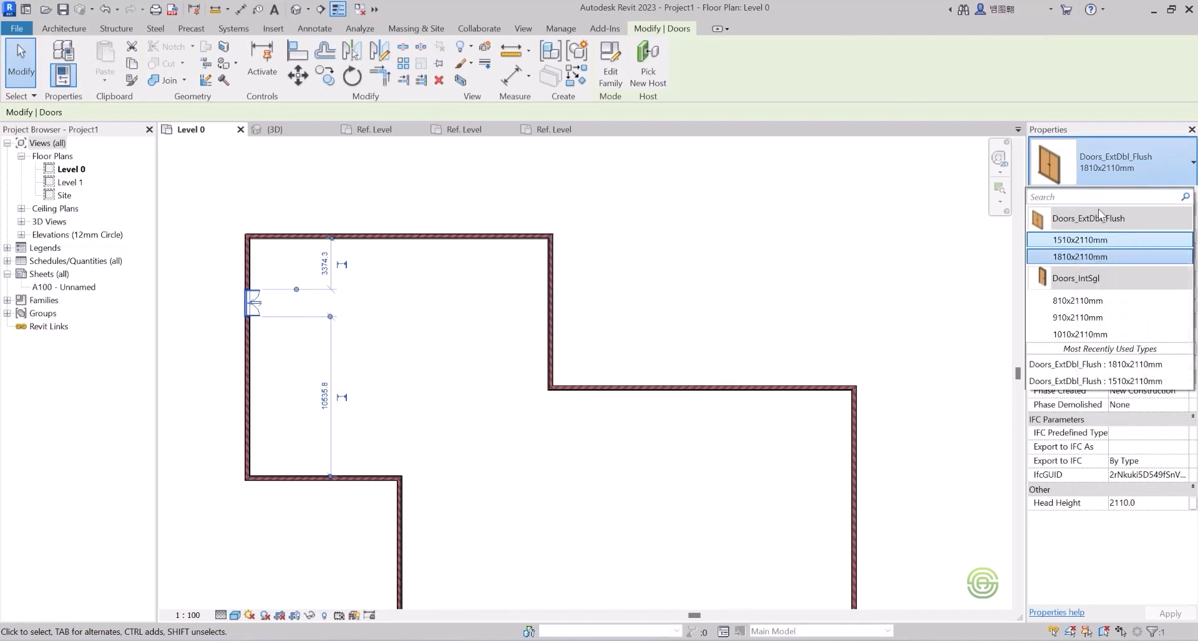
{"action": "left_click", "coordinate": [1096, 242]}
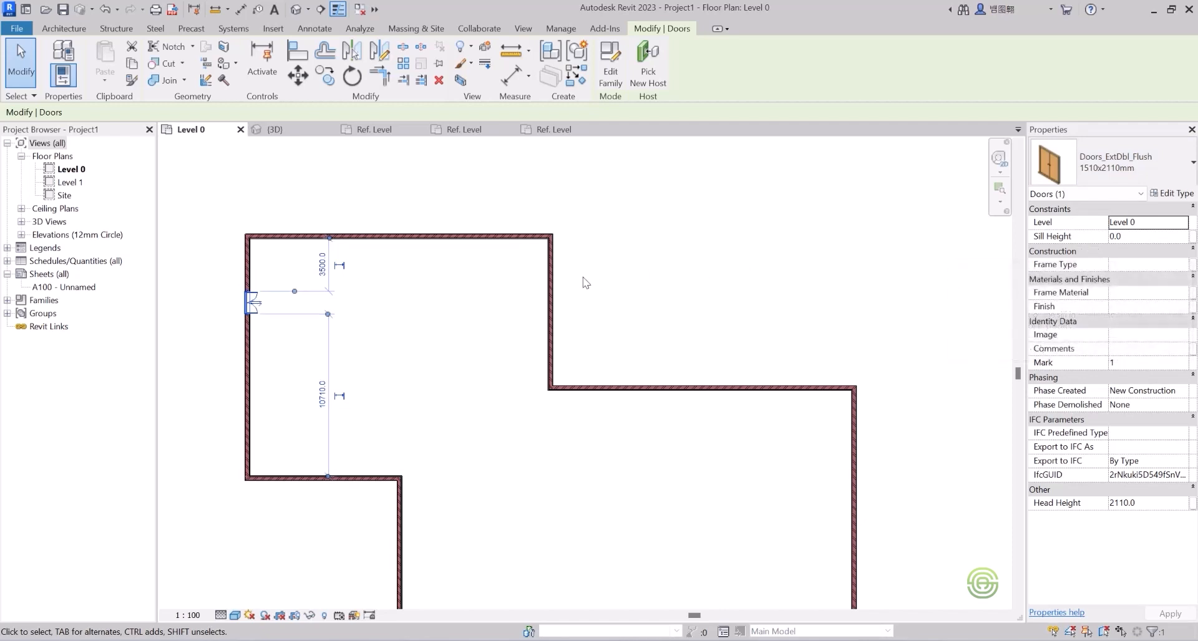
{"action": "key", "text": "Escape"}
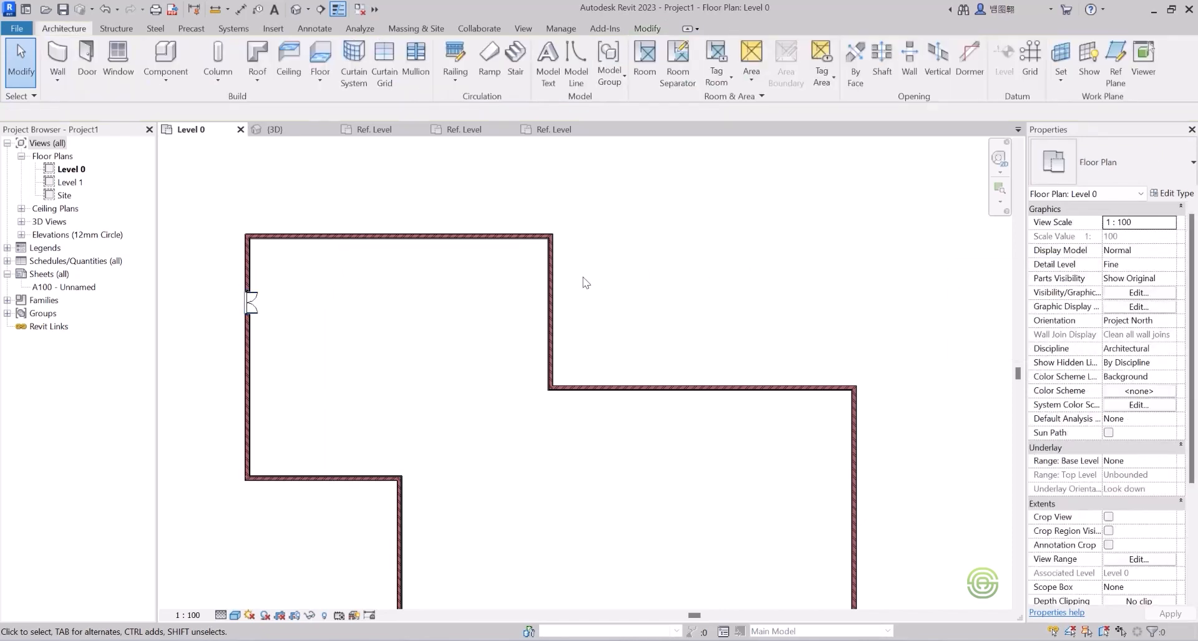
- Place Doors_ExtDbl_Flush 1810x2110mm doors at the middle of the top wall and at the middle of the far right wall
{"action": "left_click", "coordinate": [87, 60]}
{"action": "left_click", "coordinate": [1099, 171]}
{"action": "left_click", "coordinate": [1079, 257]}
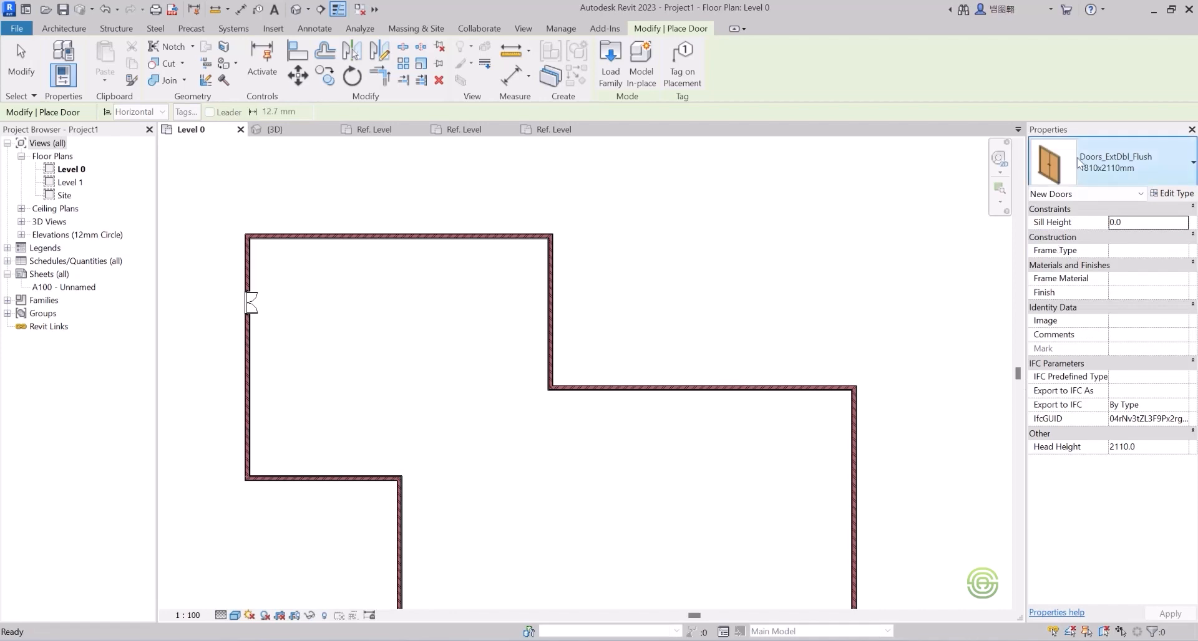
{"action": "scroll", "coordinate": [459, 224], "scroll_direction": "up", "scroll_amount": 3}
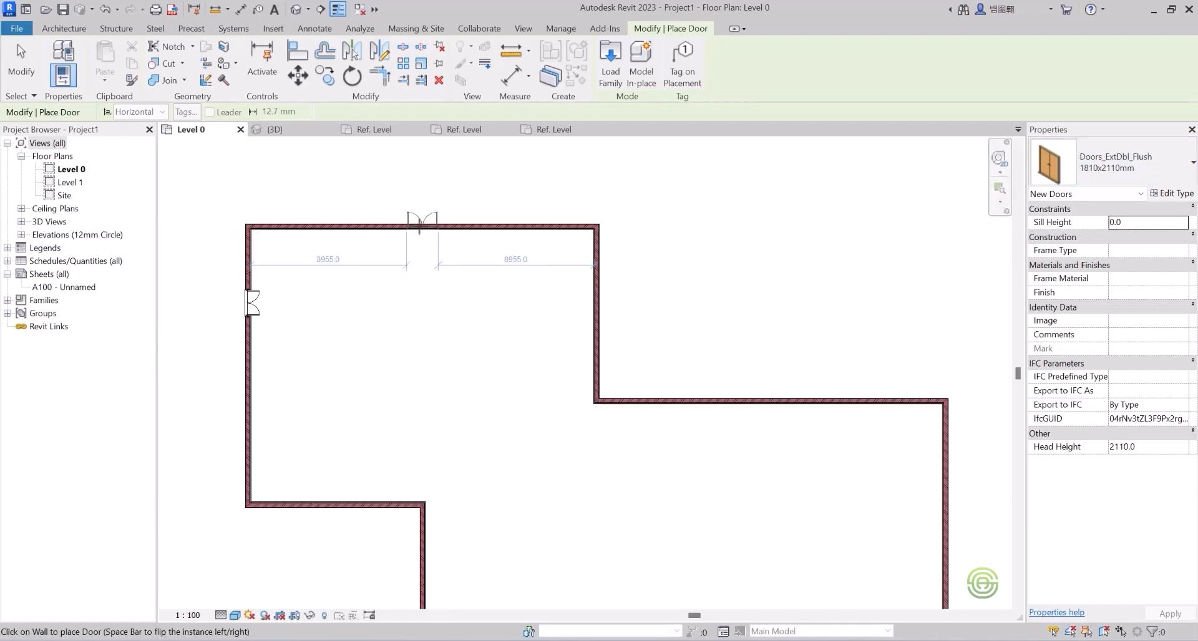
{"action": "left_click", "coordinate": [419, 227]}
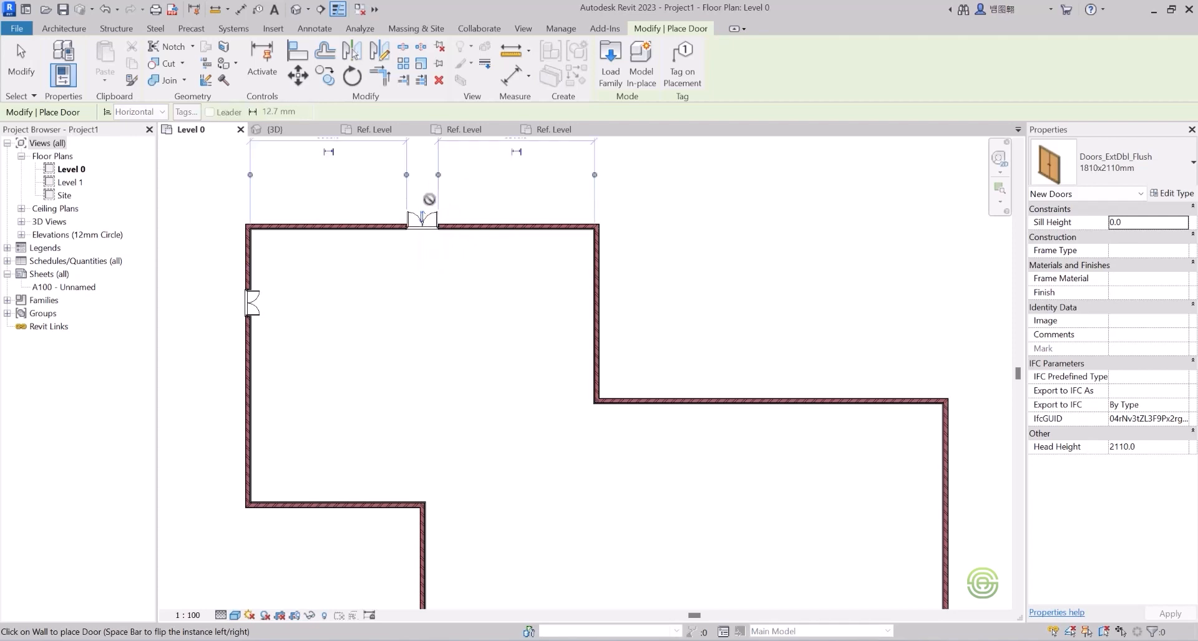
{"action": "scroll", "coordinate": [426, 201], "scroll_direction": "down", "scroll_amount": 3}
{"action": "scroll", "coordinate": [670, 413], "scroll_direction": "up", "scroll_amount": 2}
{"action": "left_click", "coordinate": [686, 344]}
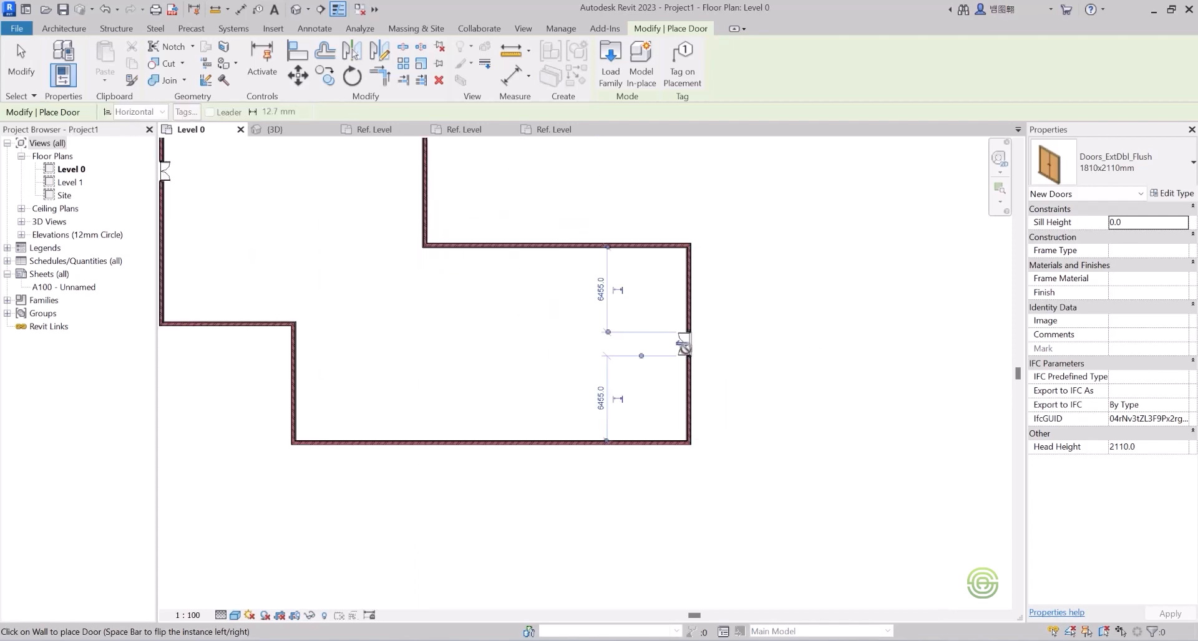
- Place Doors_IntSgl 910x2110mm doors about 600 mm above the right-hand inner corner and about 1000 mm below the left-hand step in the vertical walls
{"action": "left_click", "coordinate": [1122, 154]}
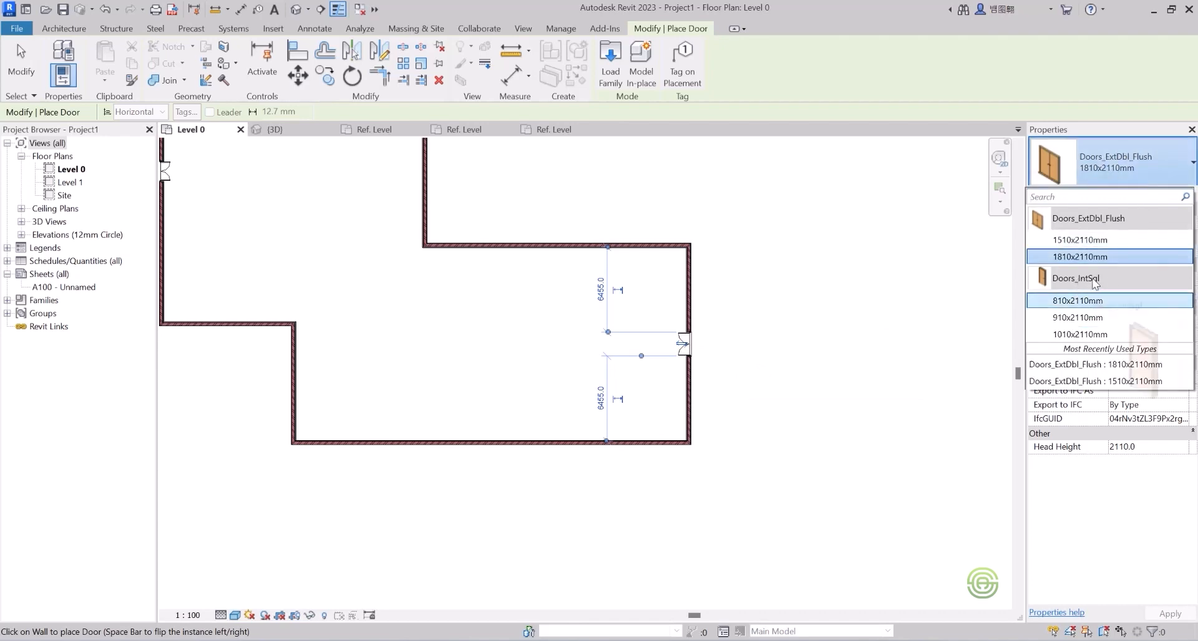
{"action": "left_click", "coordinate": [1074, 318]}
{"action": "scroll", "coordinate": [612, 342], "scroll_direction": "down", "scroll_amount": 2}
{"action": "scroll", "coordinate": [499, 362], "scroll_direction": "up", "scroll_amount": 5}
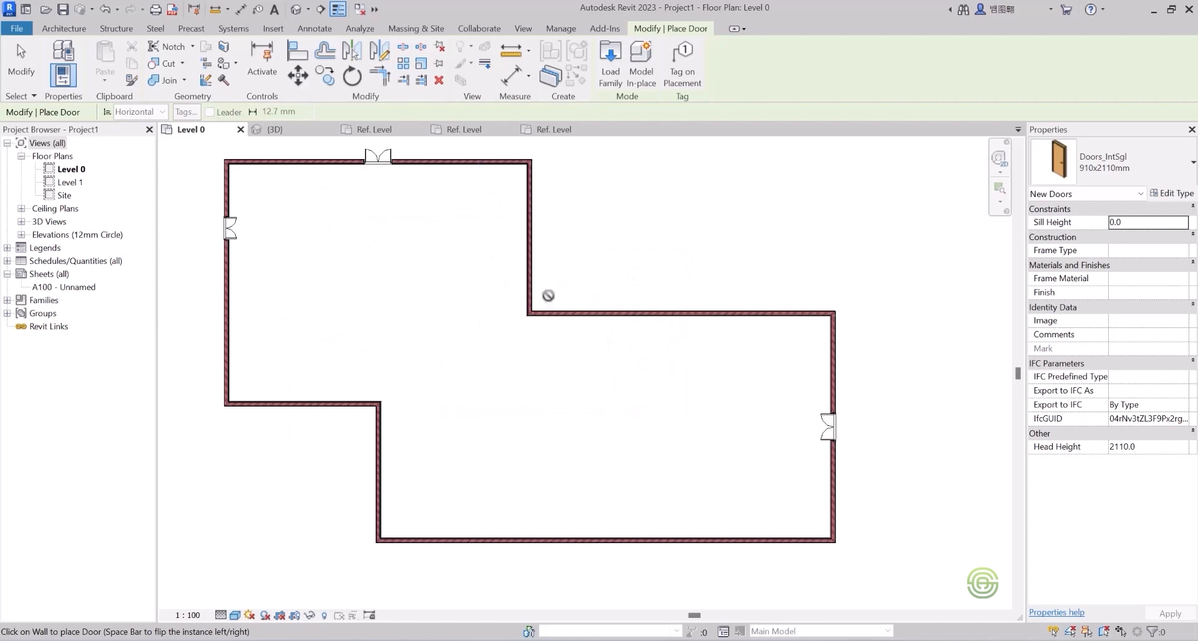
{"action": "left_click", "coordinate": [524, 288]}
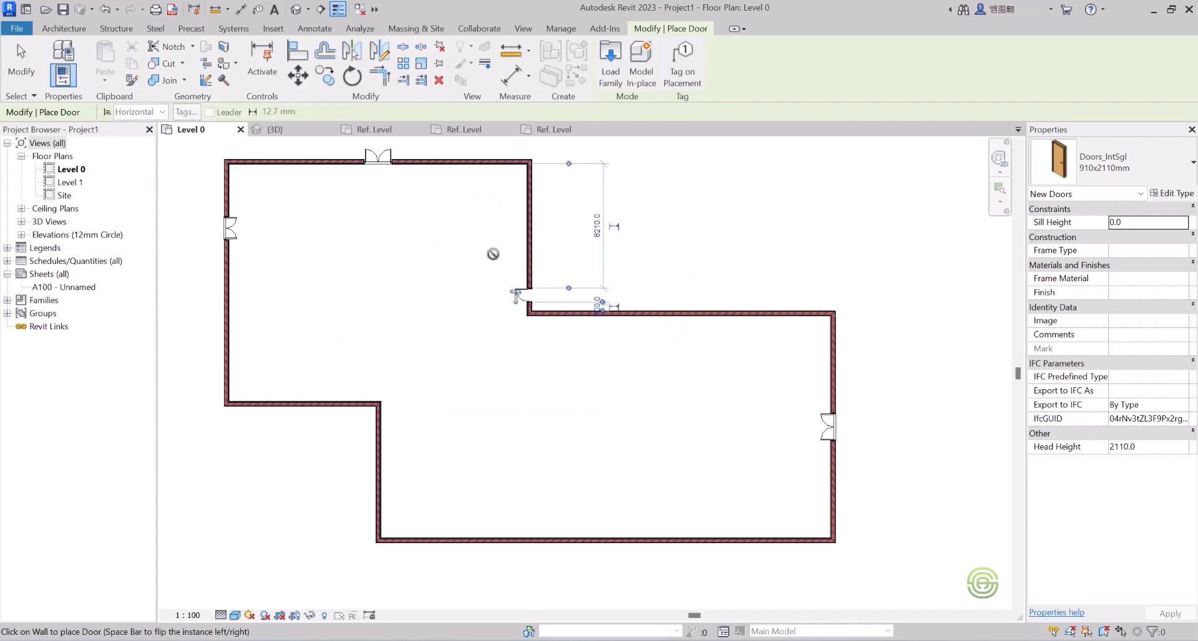
{"action": "scroll", "coordinate": [492, 255], "scroll_direction": "down", "scroll_amount": 3}
{"action": "scroll", "coordinate": [432, 380], "scroll_direction": "up", "scroll_amount": 3}
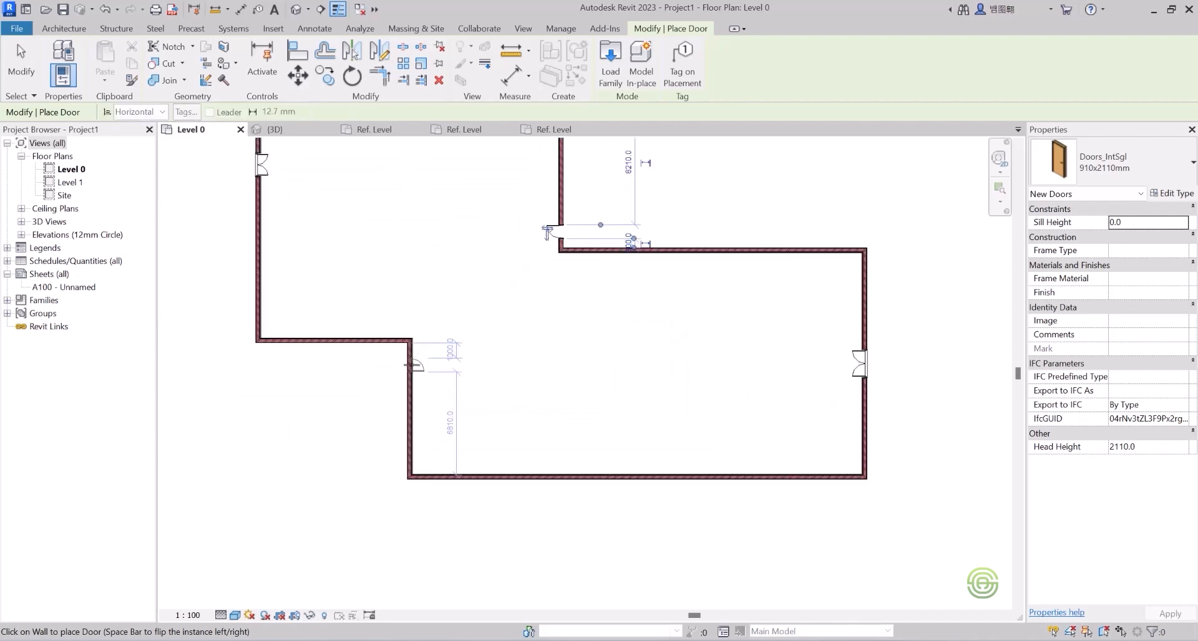
{"action": "left_click", "coordinate": [419, 367]}
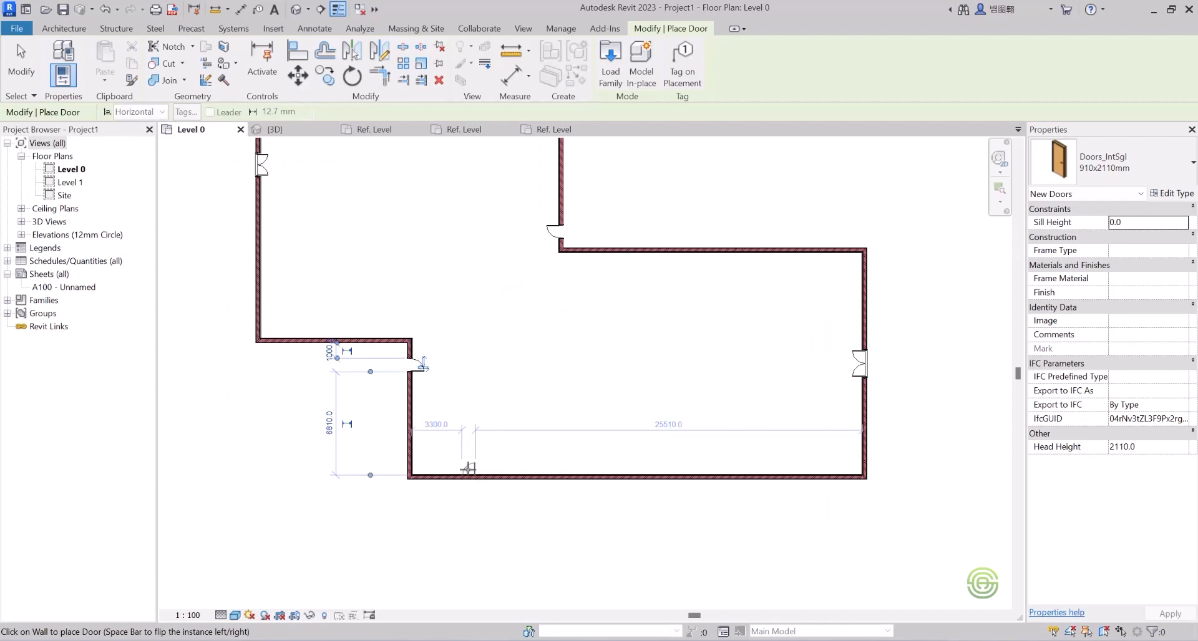
- Place two Doors_IntSgl 910x2110mm doors in the bottom wall, about 3100 mm from its left end and 2100 mm from its right end
{"action": "left_click", "coordinate": [464, 468]}
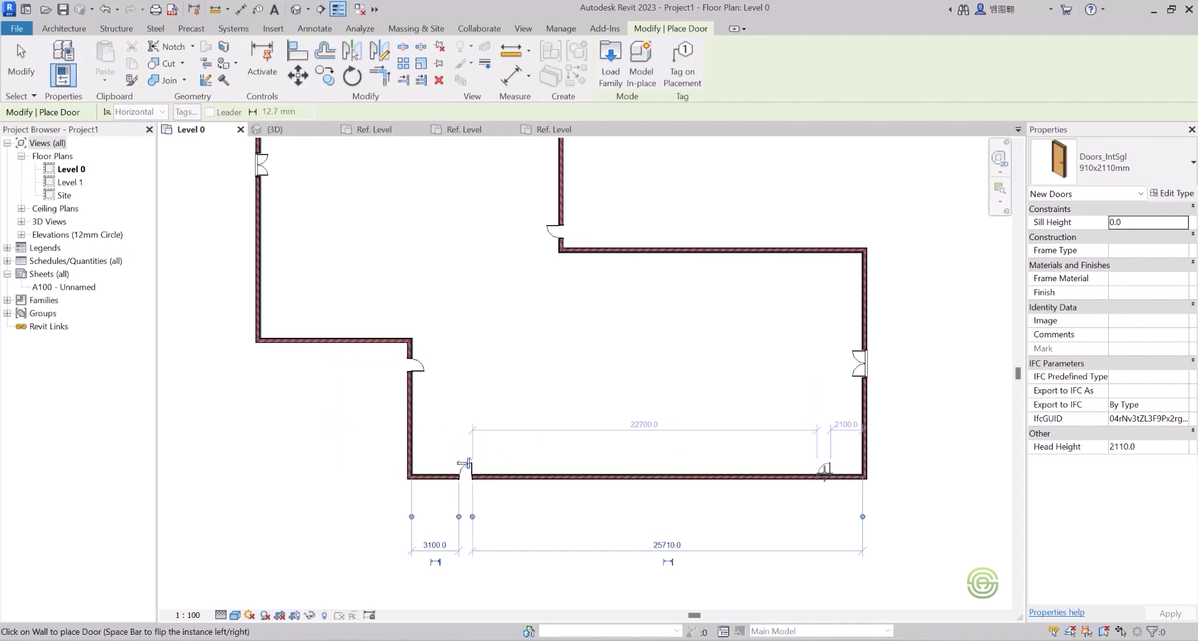
{"action": "left_click", "coordinate": [824, 472]}
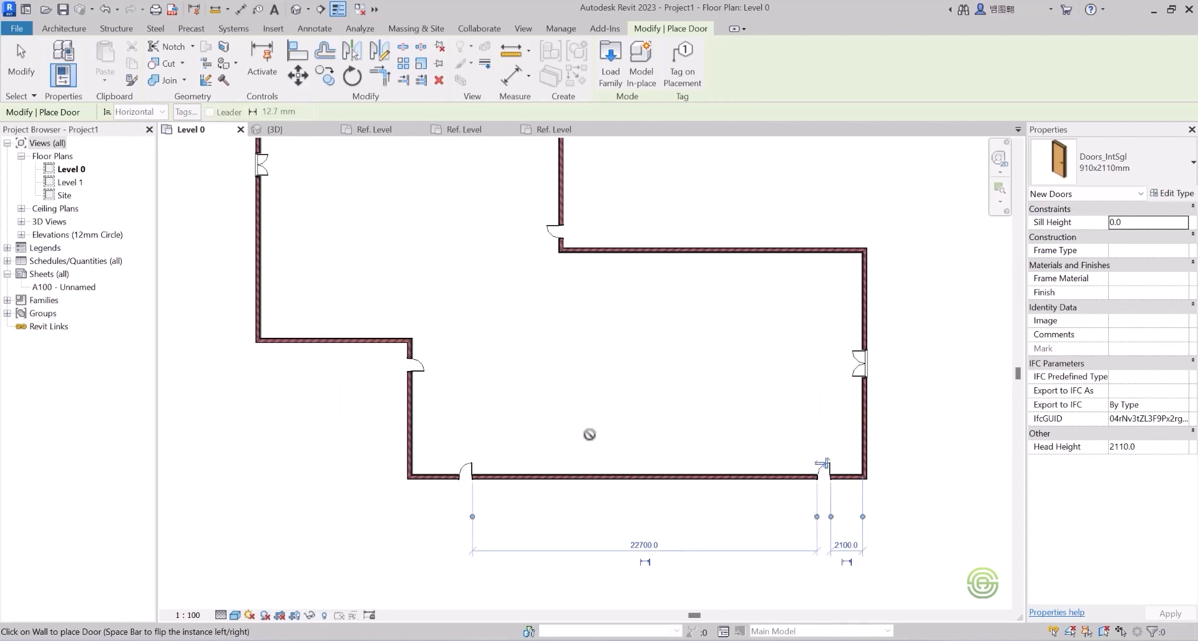
{"action": "scroll", "coordinate": [589, 435], "scroll_direction": "down", "scroll_amount": 2}
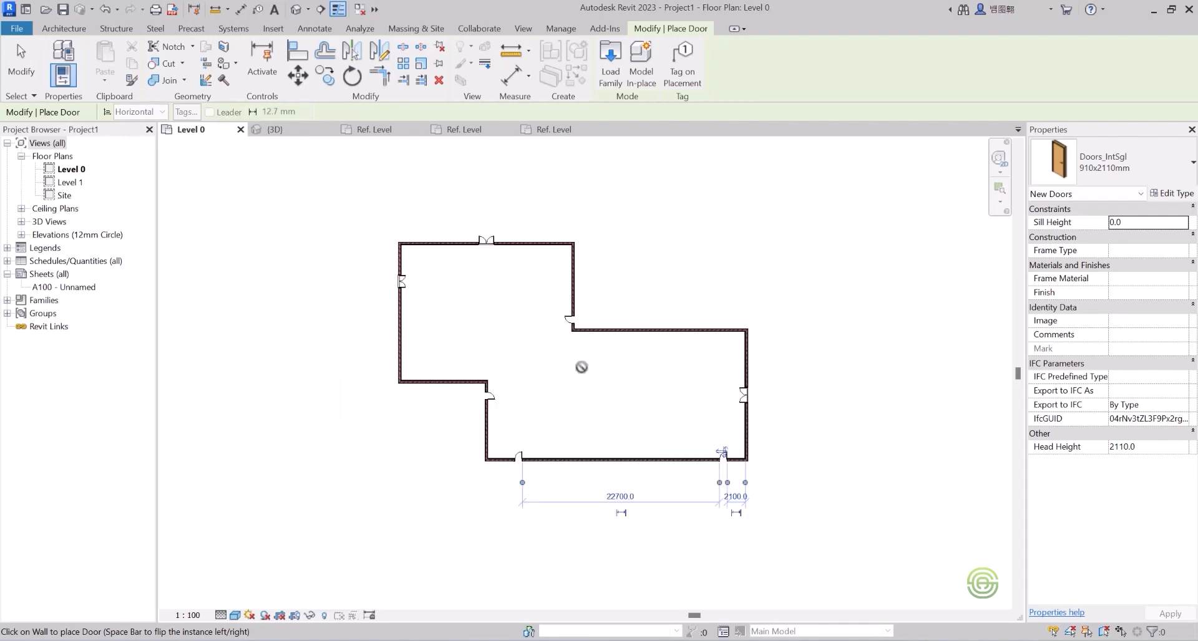
{"action": "key", "text": "Escape"}
{"action": "key", "text": "Escape"}
- Flip the facing of the top wall's double door so it swings inside the enclosure
{"action": "scroll", "coordinate": [484, 229], "scroll_direction": "up", "scroll_amount": 4}
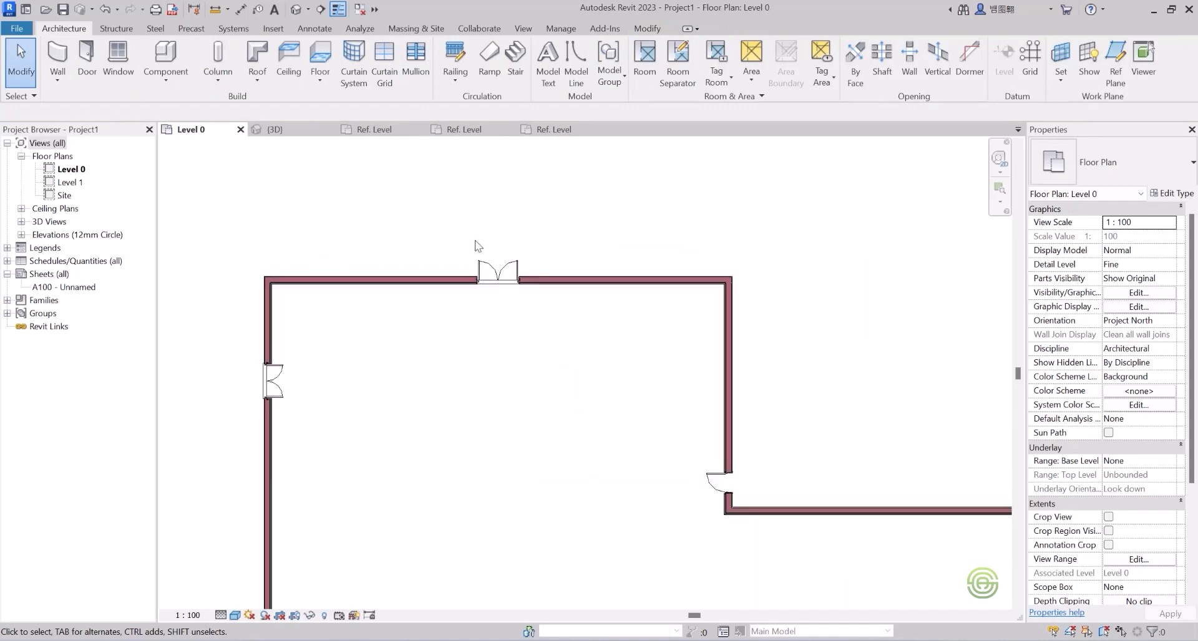
{"action": "left_click", "coordinate": [495, 273]}
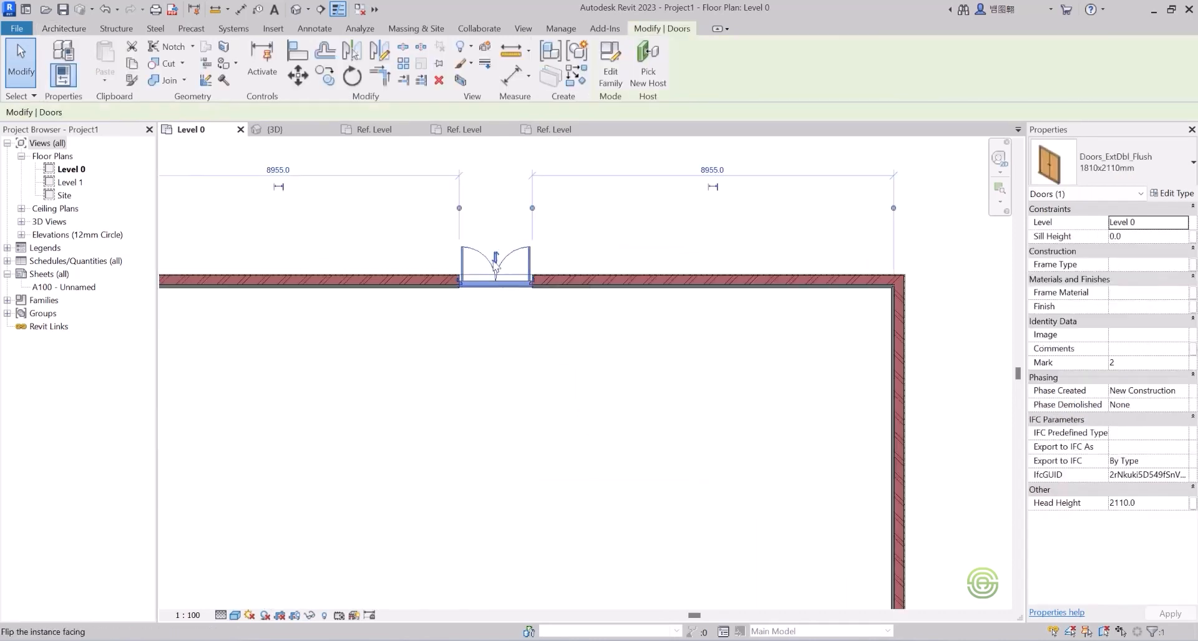
{"action": "left_click", "coordinate": [496, 257]}
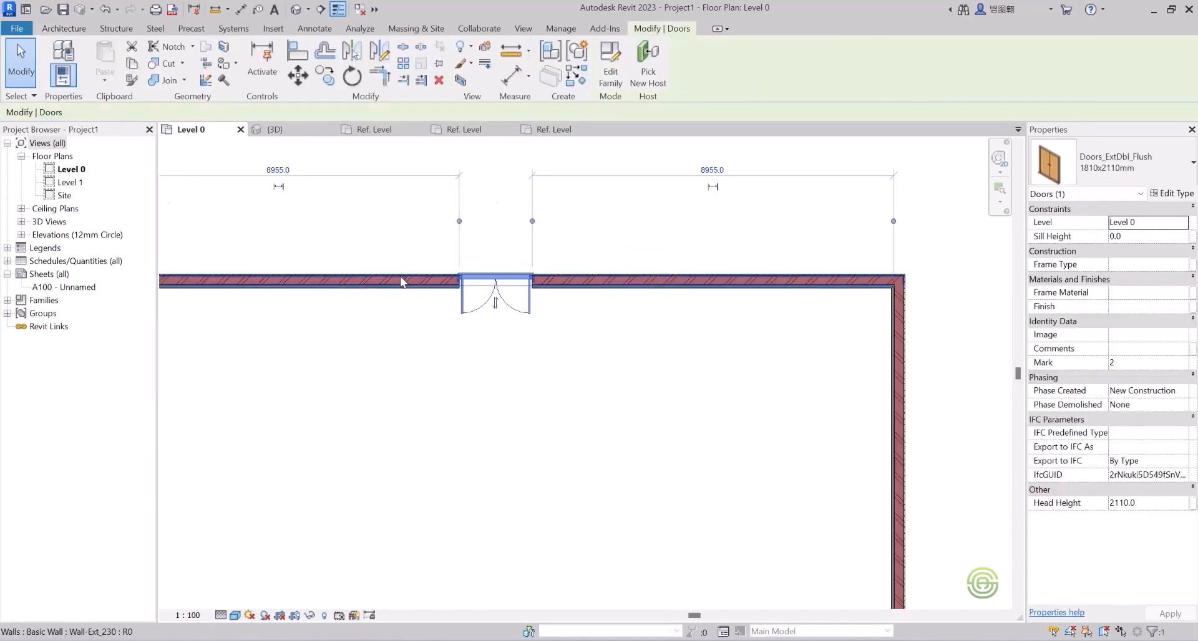
- Flip the hand of the left single door in the bottom wall and set its distance from the adjacent left wall to 3000 mm
{"action": "scroll", "coordinate": [342, 225], "scroll_direction": "down", "scroll_amount": 5}
{"action": "scroll", "coordinate": [642, 431], "scroll_direction": "up", "scroll_amount": 2}
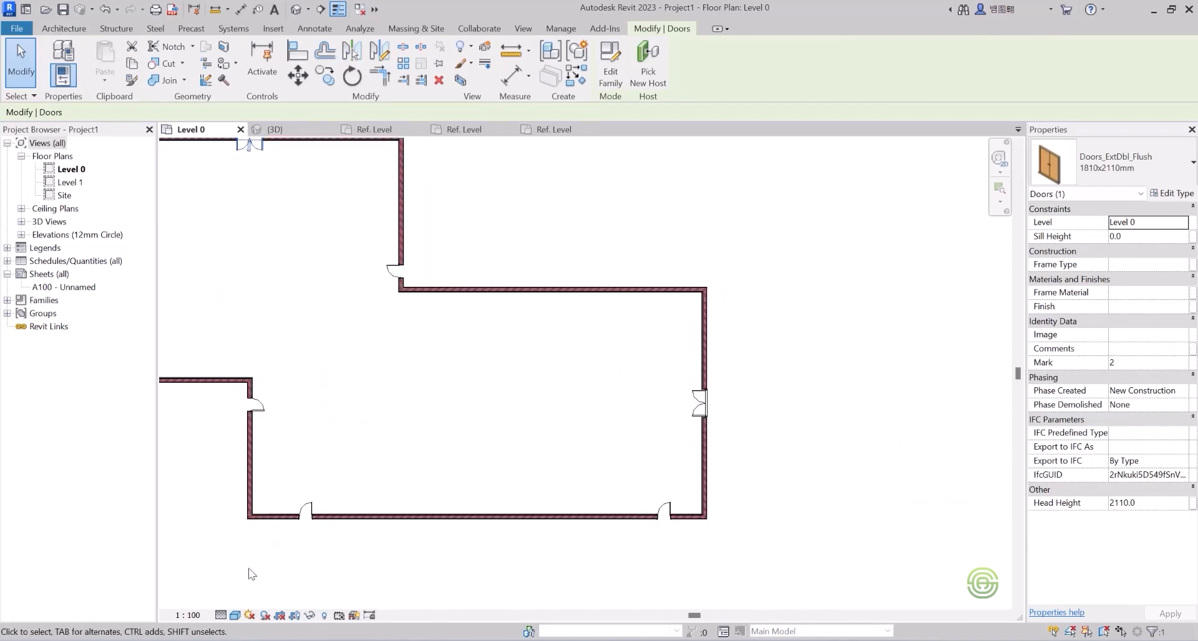
{"action": "scroll", "coordinate": [249, 573], "scroll_direction": "up", "scroll_amount": 2}
{"action": "left_click", "coordinate": [354, 454]}
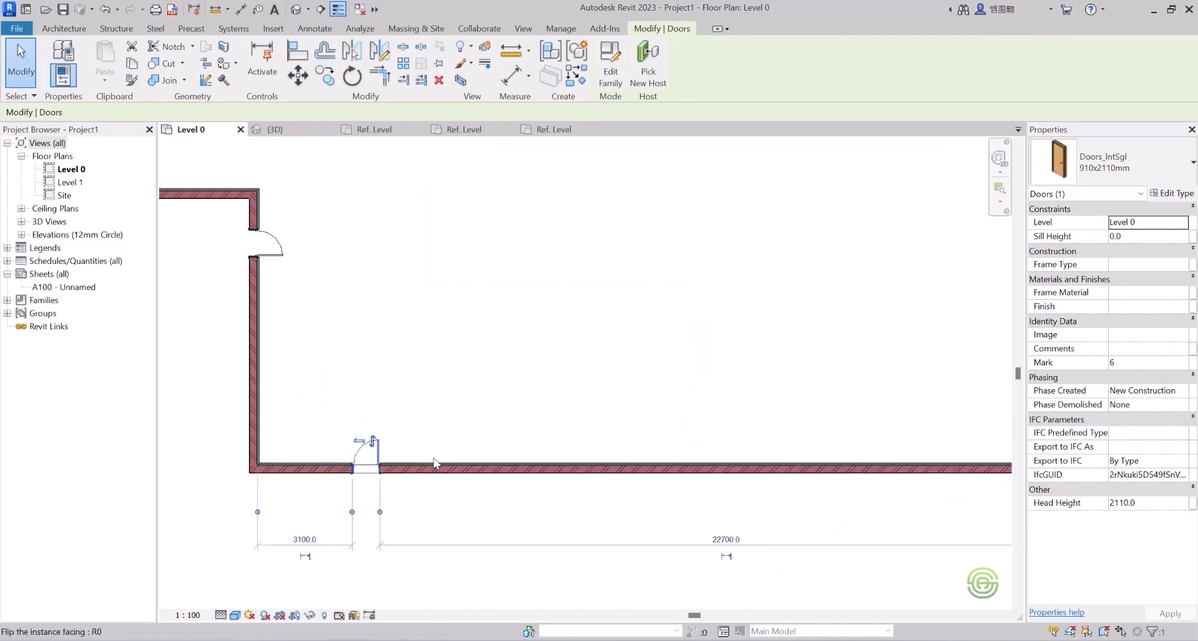
{"action": "scroll", "coordinate": [253, 433], "scroll_direction": "up", "scroll_amount": 2}
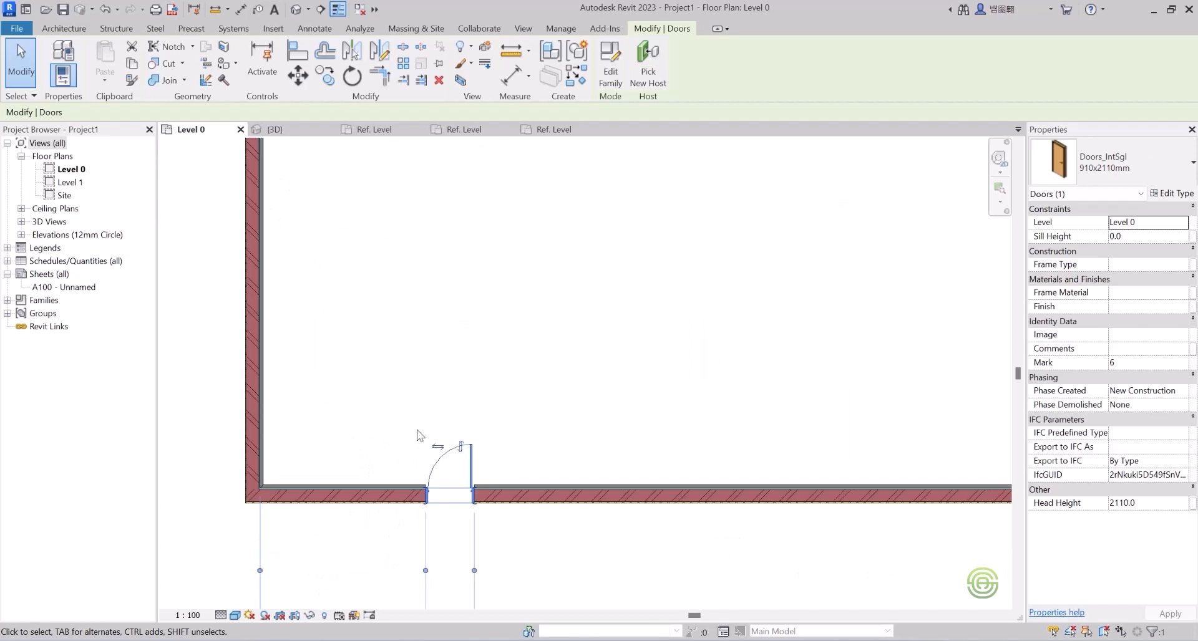
{"action": "left_click", "coordinate": [438, 446]}
{"action": "scroll", "coordinate": [438, 448], "scroll_direction": "down", "scroll_amount": 3}
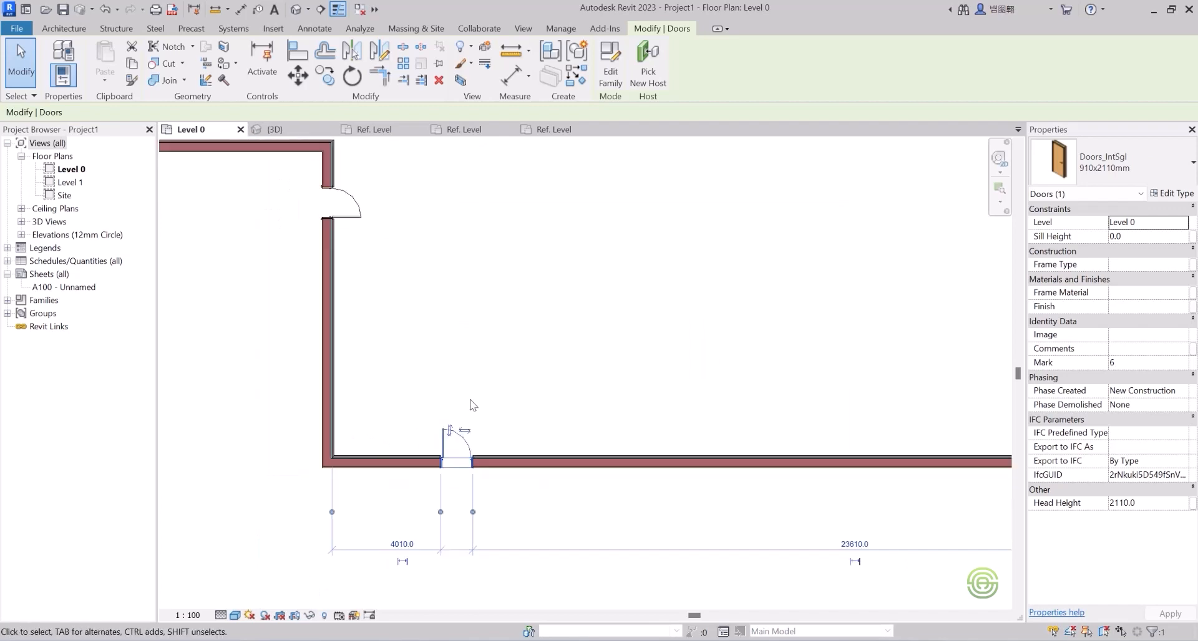
{"action": "scroll", "coordinate": [411, 518], "scroll_direction": "up", "scroll_amount": 2}
{"action": "left_click", "coordinate": [409, 525]}
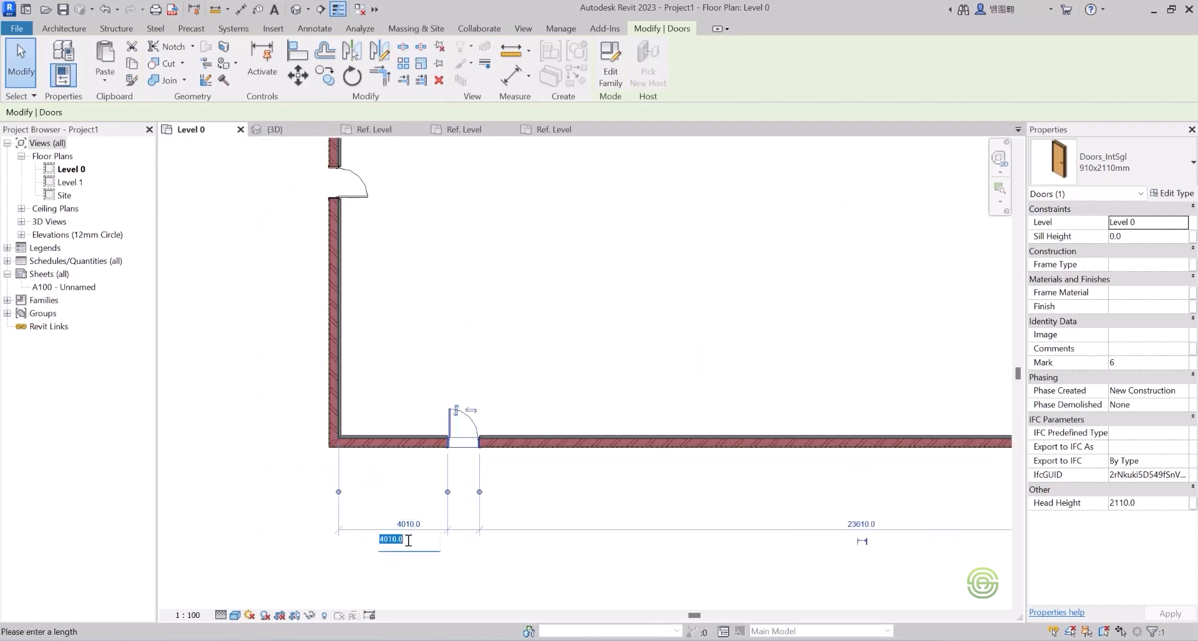
{"action": "type", "text": "3000"}
{"action": "key", "text": "Return"}
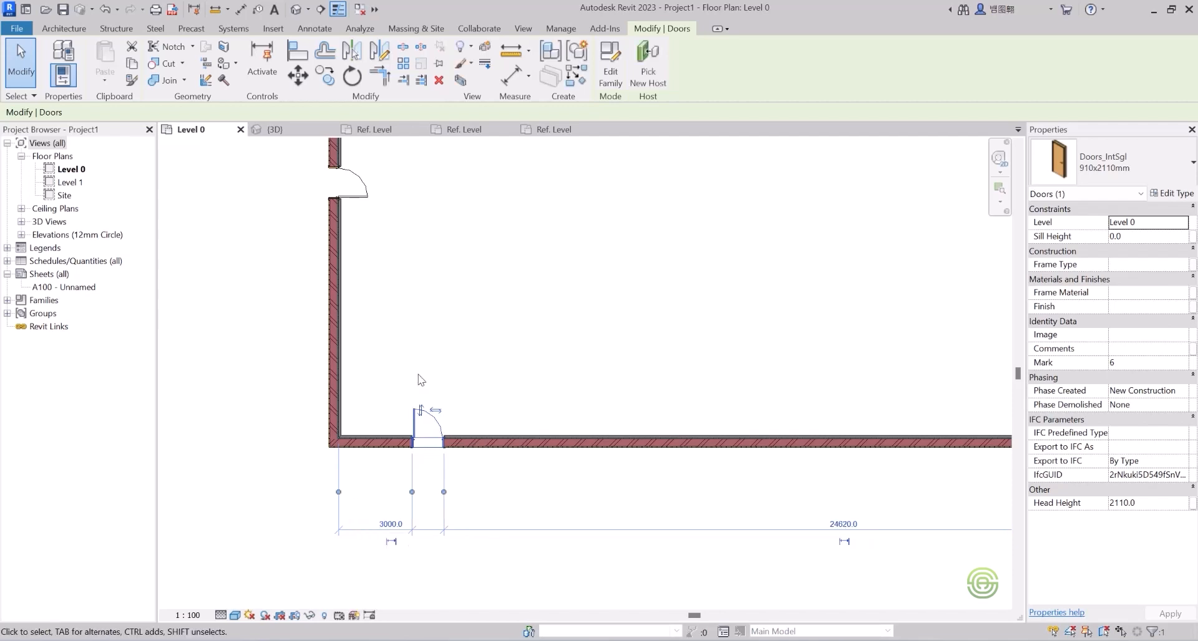
- Set the distance of the bottom wall's right single door from the right wall to 3000 mm
{"action": "scroll", "coordinate": [400, 537], "scroll_direction": "down", "scroll_amount": 3}
{"action": "scroll", "coordinate": [917, 448], "scroll_direction": "up", "scroll_amount": 1}
{"action": "scroll", "coordinate": [852, 438], "scroll_direction": "up", "scroll_amount": 3}
{"action": "left_click", "coordinate": [698, 408]}
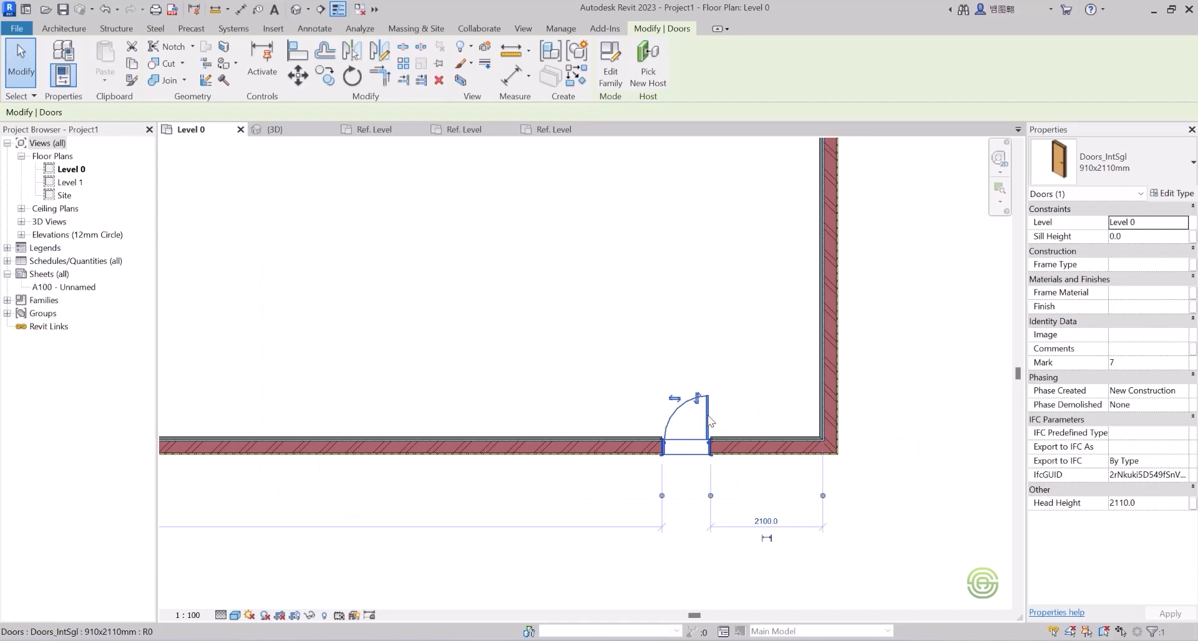
{"action": "left_click", "coordinate": [765, 520]}
{"action": "type", "text": "3000"}
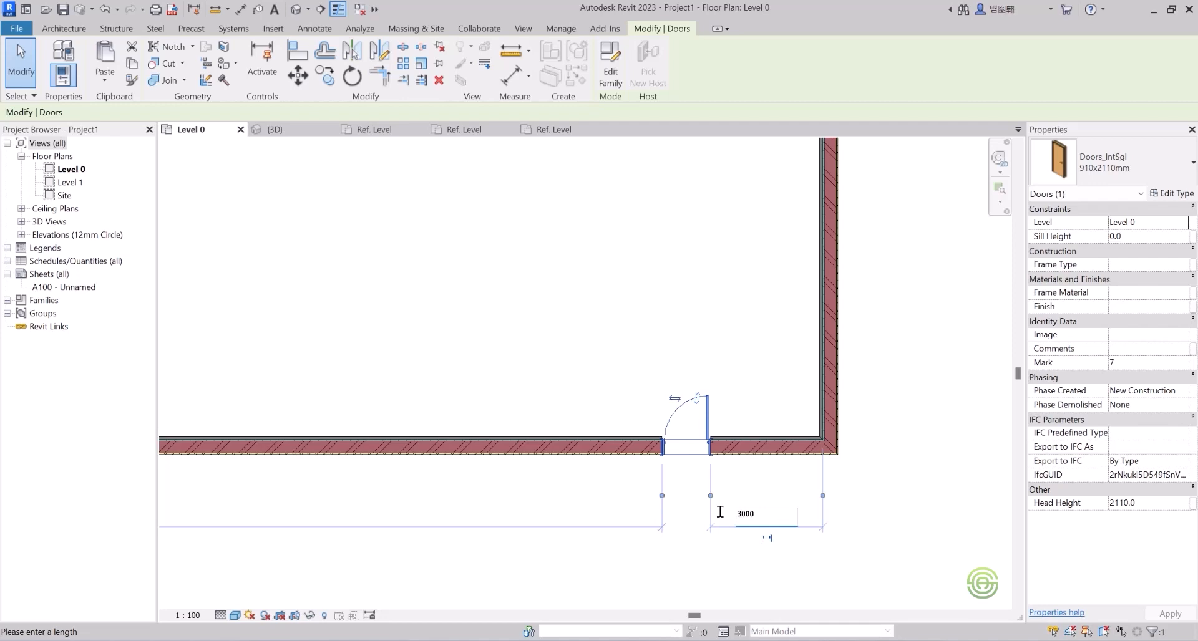
{"action": "key", "text": "Return"}
{"action": "left_click", "coordinate": [701, 341]}
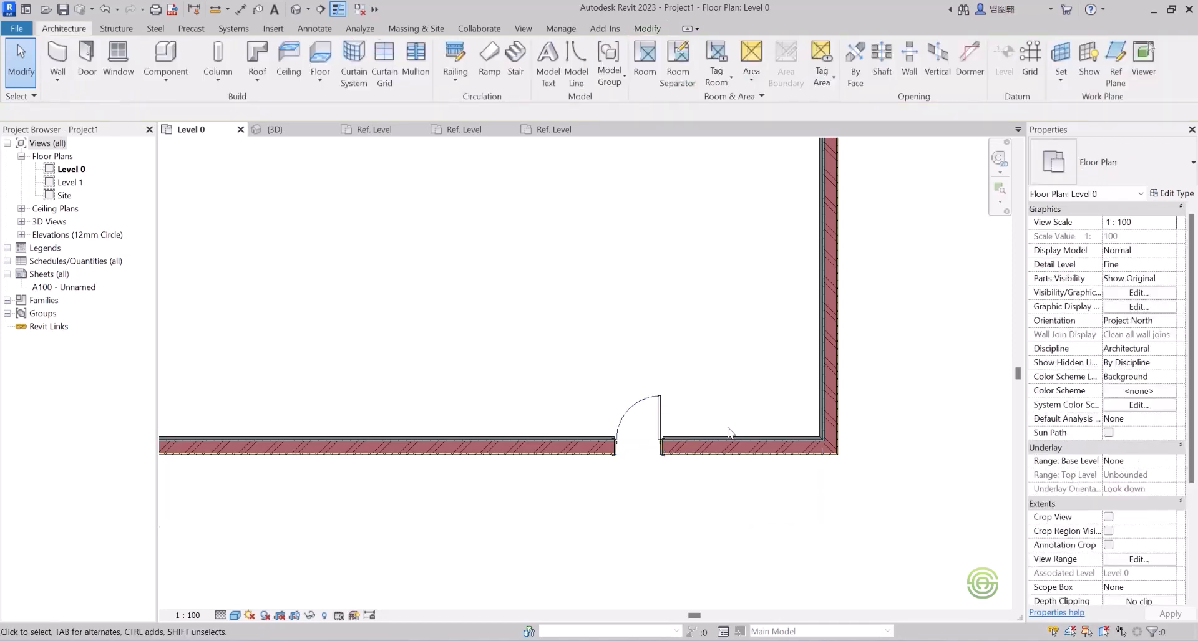
- Flip the hand of the single door in the lower left vertical wall and set its distance from the stepped wall above to 2000 mm
{"action": "scroll", "coordinate": [755, 455], "scroll_direction": "down", "scroll_amount": 5}
{"action": "scroll", "coordinate": [525, 187], "scroll_direction": "up", "scroll_amount": 3}
{"action": "scroll", "coordinate": [689, 362], "scroll_direction": "down", "scroll_amount": 3}
{"action": "scroll", "coordinate": [502, 451], "scroll_direction": "up", "scroll_amount": 3}
{"action": "scroll", "coordinate": [593, 418], "scroll_direction": "up", "scroll_amount": 1}
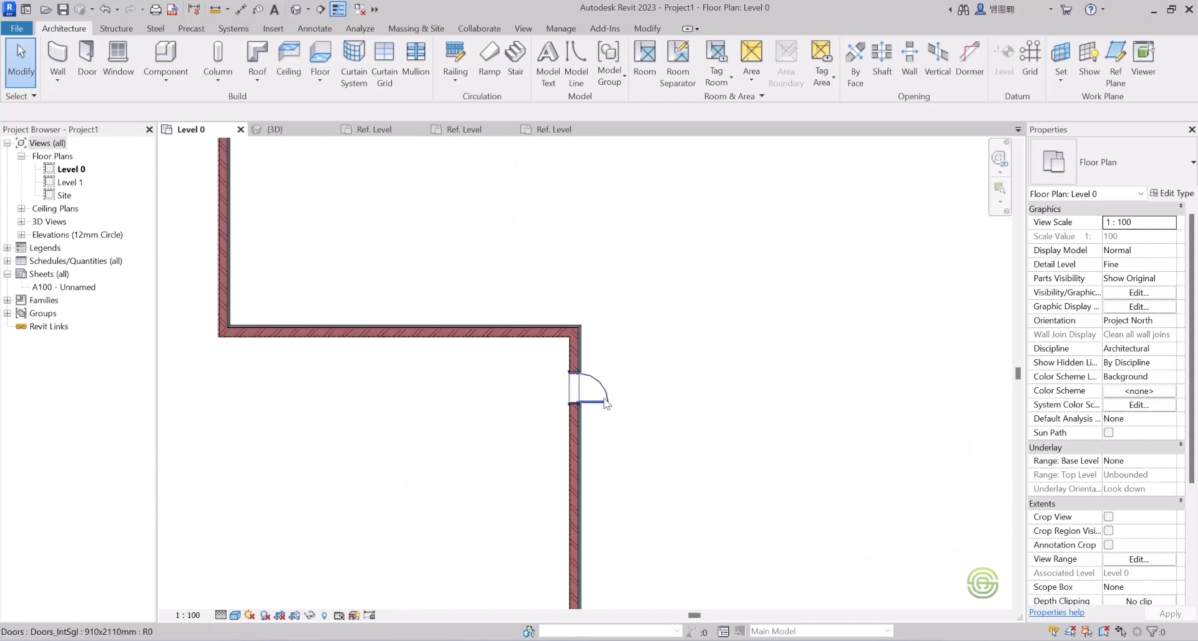
{"action": "left_click", "coordinate": [606, 400]}
{"action": "left_click", "coordinate": [606, 382]}
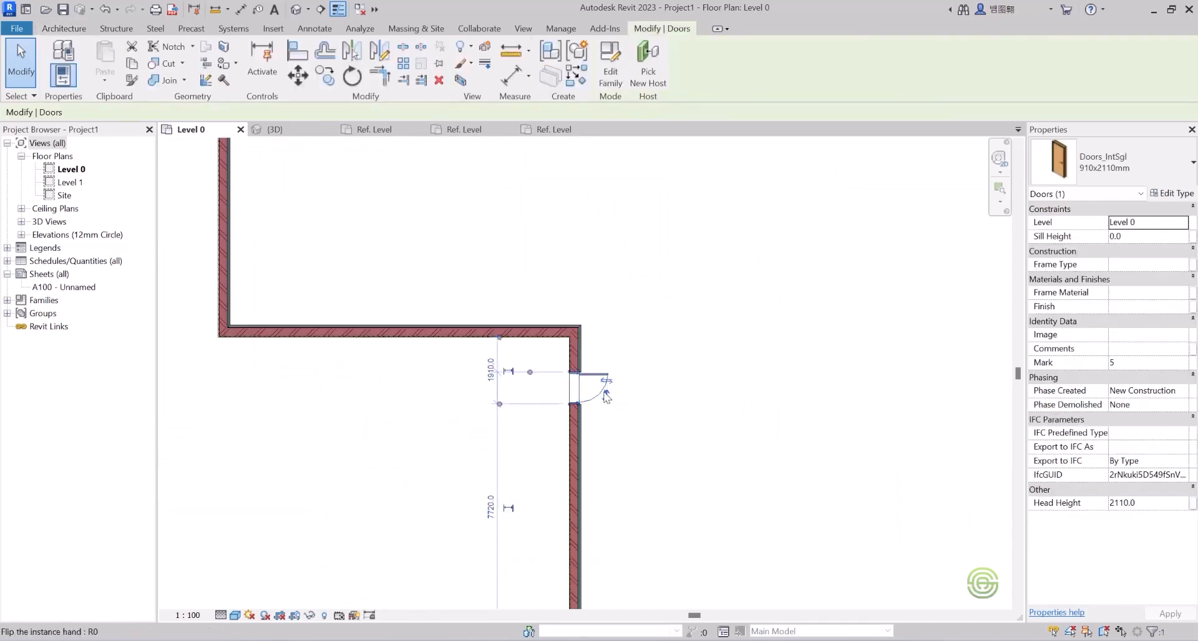
{"action": "scroll", "coordinate": [479, 381], "scroll_direction": "up", "scroll_amount": 2}
{"action": "left_click", "coordinate": [490, 369]}
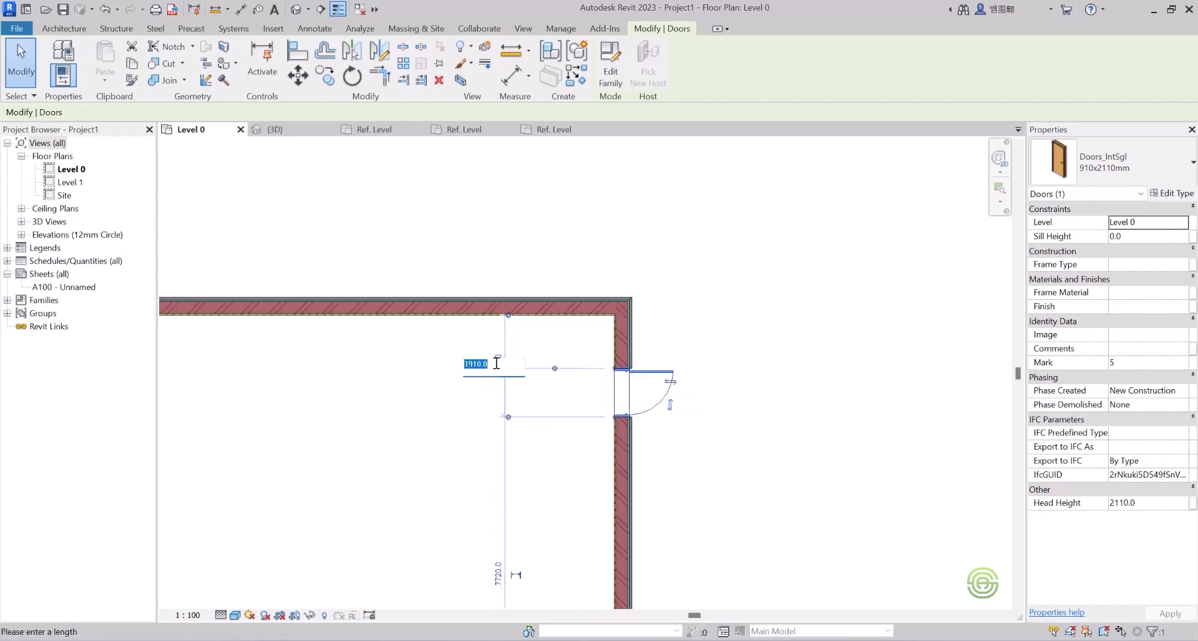
{"action": "type", "text": "2"}
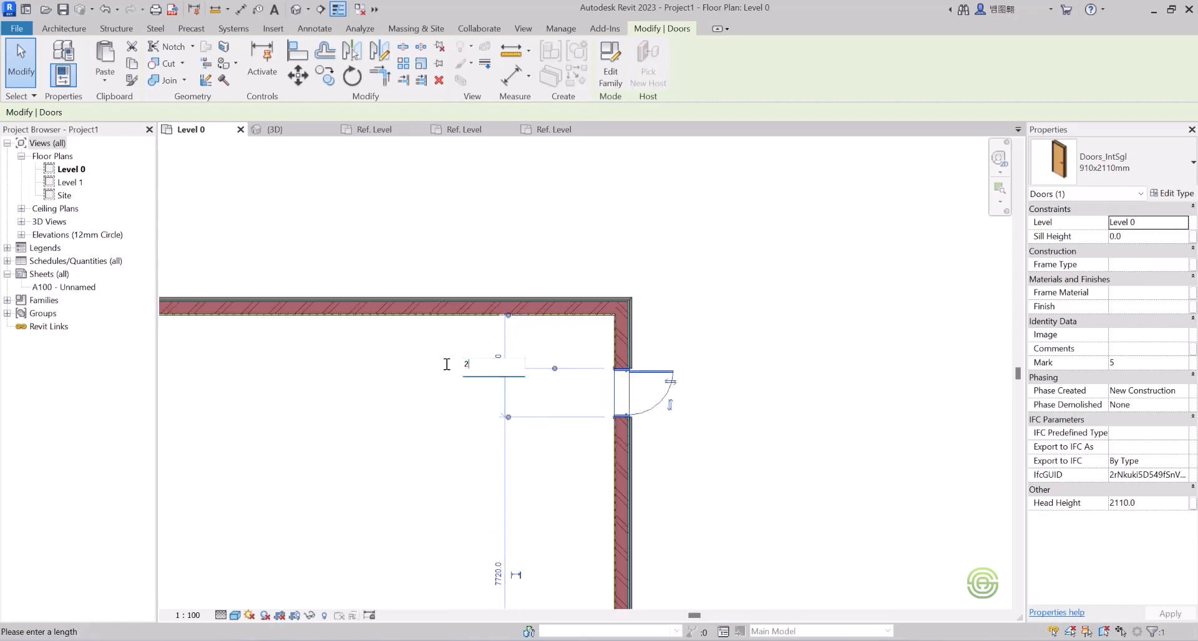
{"action": "key", "text": "Return"}
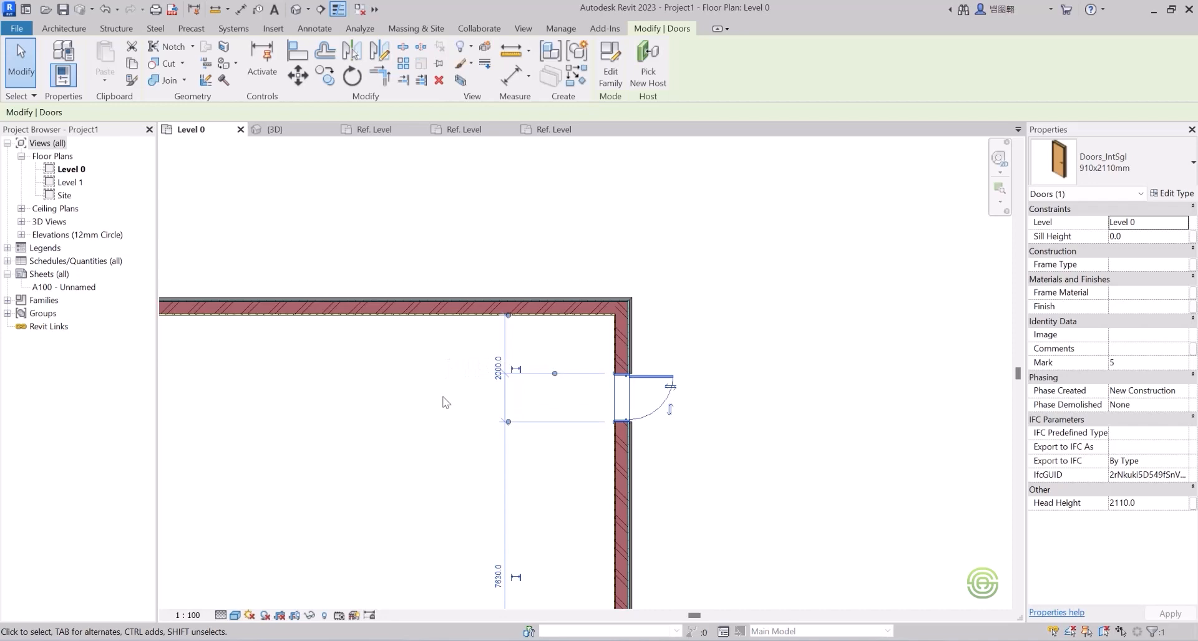
{"action": "key", "text": "Escape"}
- Flip the hand of the single door in the upper right vertical wall and set its distance from the stepped wall below to 2000 mm
{"action": "scroll", "coordinate": [449, 436], "scroll_direction": "down", "scroll_amount": 5}
{"action": "scroll", "coordinate": [608, 327], "scroll_direction": "up", "scroll_amount": 5}
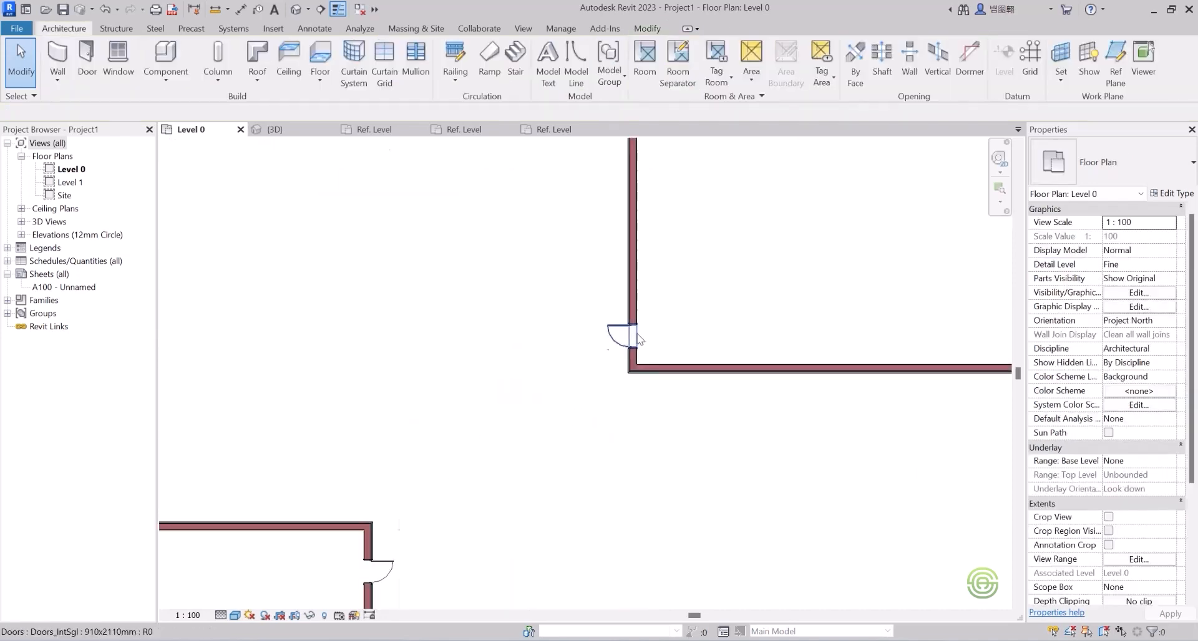
{"action": "left_click", "coordinate": [611, 328]}
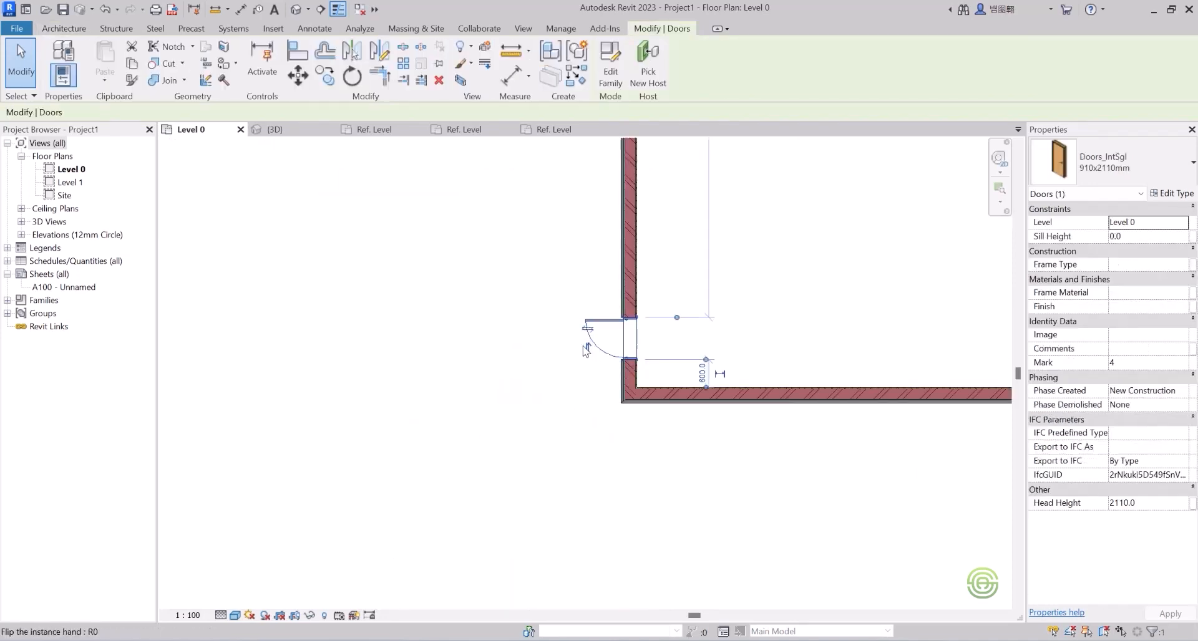
{"action": "left_click", "coordinate": [587, 350]}
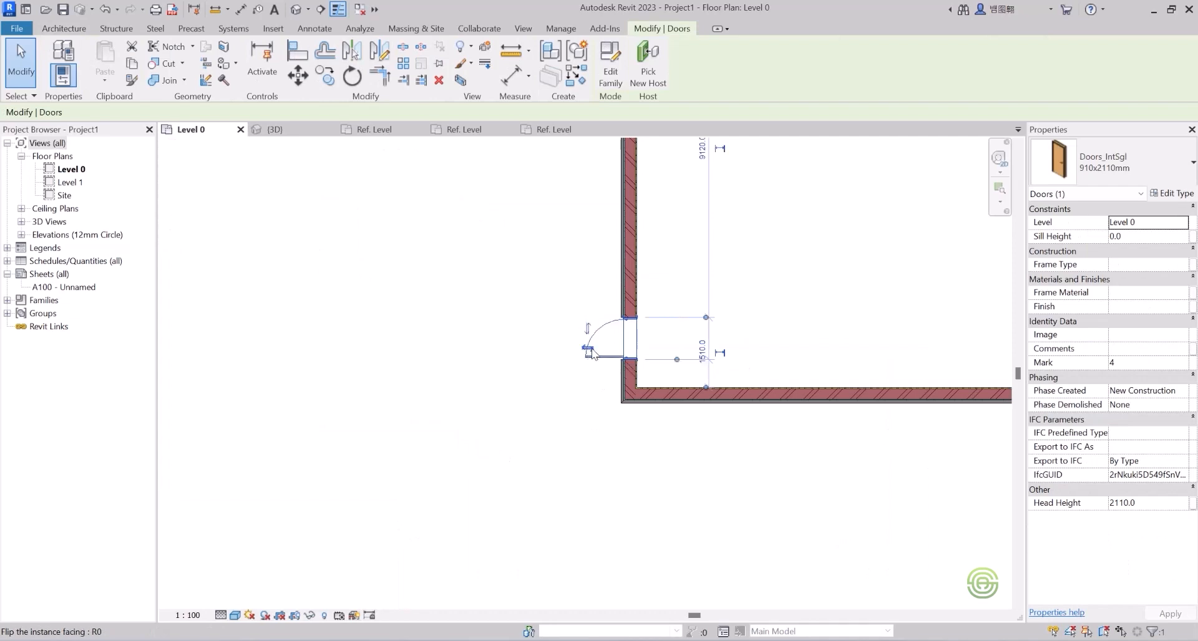
{"action": "left_click", "coordinate": [701, 358]}
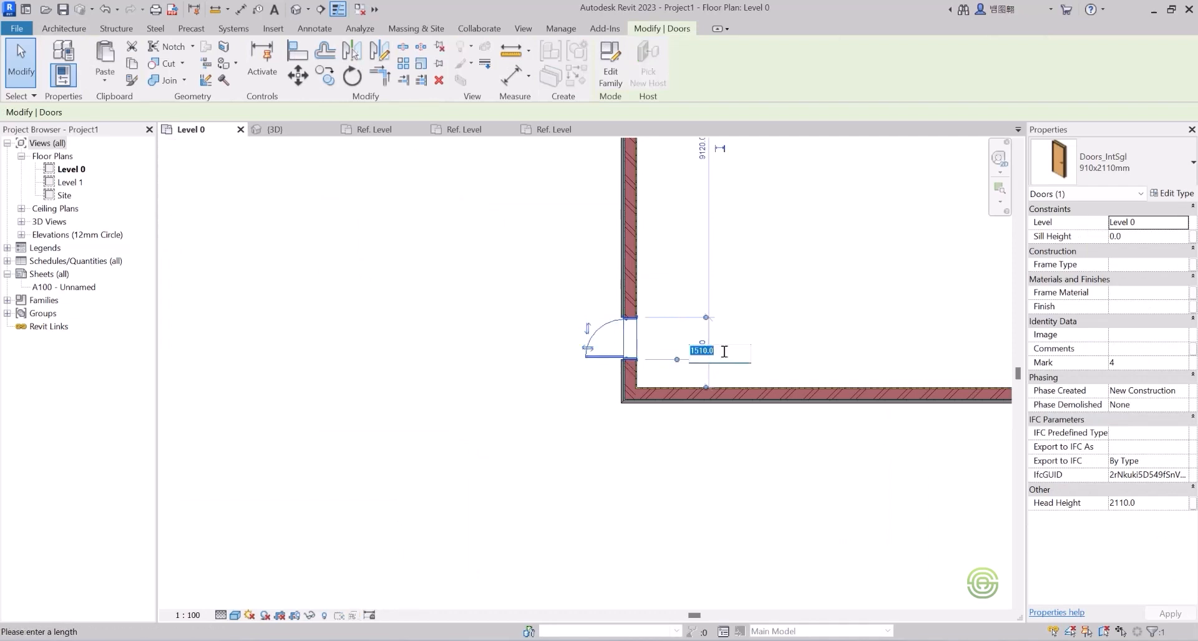
{"action": "type", "text": "2000"}
{"action": "key", "text": "Return"}
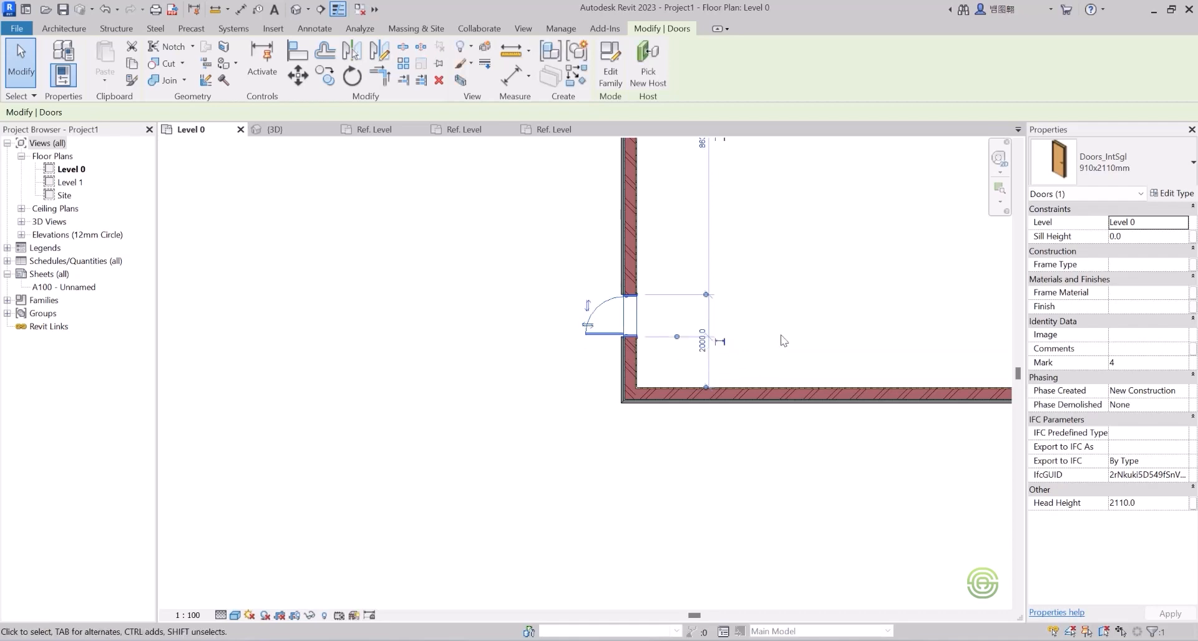
{"action": "left_click", "coordinate": [540, 321]}
- Review the door layout in plan, then examine a single door and its frame in the exterior wall in the 3D view
{"action": "scroll", "coordinate": [487, 351], "scroll_direction": "down", "scroll_amount": 2}
{"action": "scroll", "coordinate": [487, 351], "scroll_direction": "down", "scroll_amount": 2}
{"action": "scroll", "coordinate": [492, 290], "scroll_direction": "up", "scroll_amount": 5}
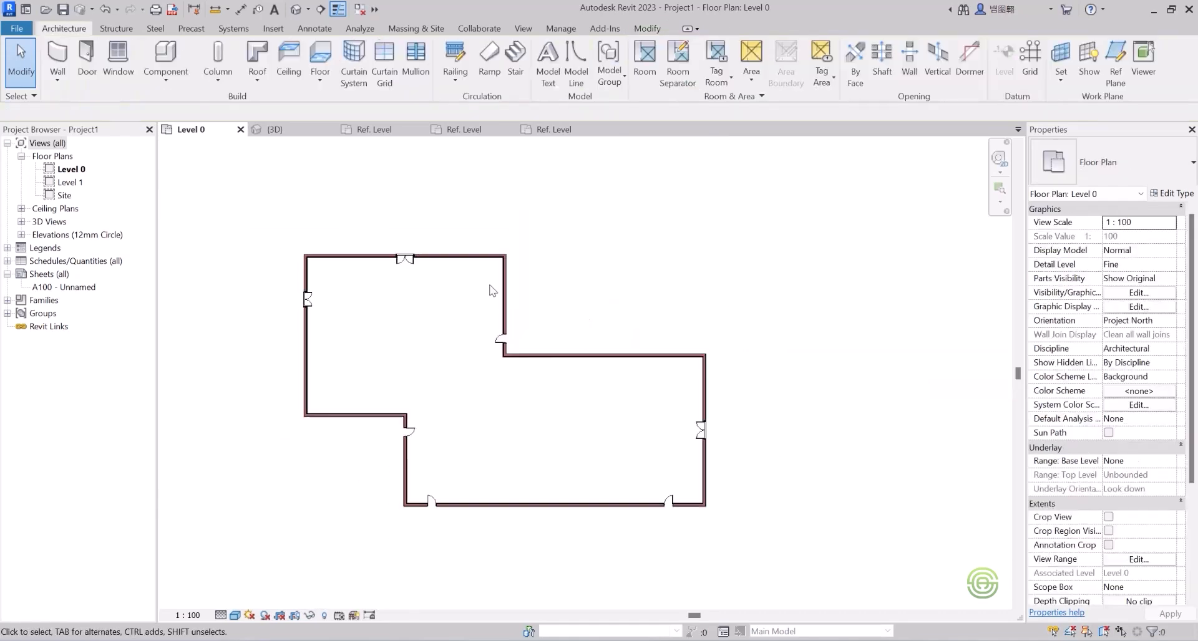
{"action": "scroll", "coordinate": [436, 294], "scroll_direction": "down", "scroll_amount": 4}
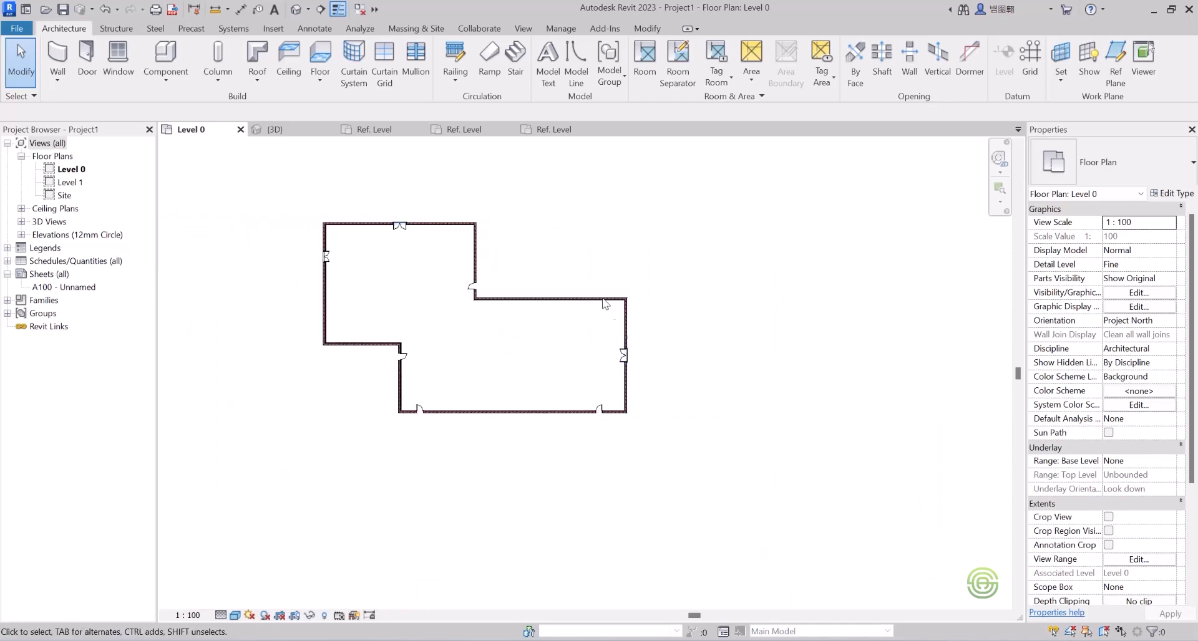
{"action": "left_click", "coordinate": [283, 129]}
{"action": "scroll", "coordinate": [652, 356], "scroll_direction": "up", "scroll_amount": 6}
{"action": "scroll", "coordinate": [481, 368], "scroll_direction": "up", "scroll_amount": 3}
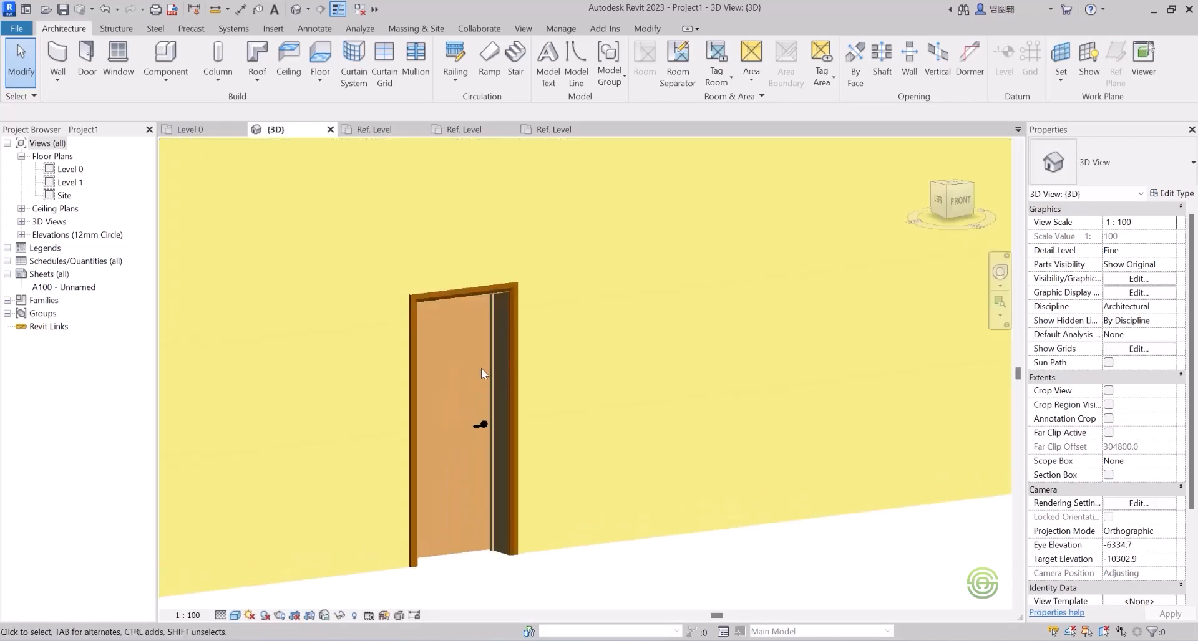
{"action": "scroll", "coordinate": [481, 368], "scroll_direction": "up", "scroll_amount": 2}
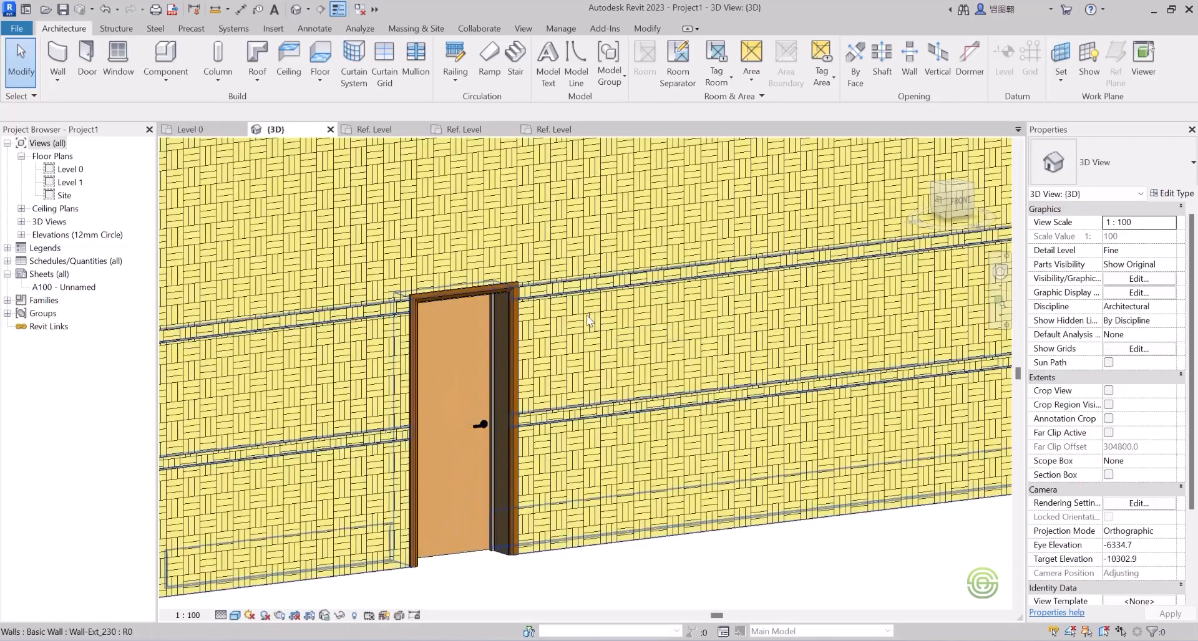
{"action": "scroll", "coordinate": [585, 316], "scroll_direction": "down", "scroll_amount": 2}
{"action": "middle_click_drag", "start_coordinate": [586, 318], "coordinate": [618, 297], "text": "shift"}
{"action": "scroll", "coordinate": [592, 303], "scroll_direction": "down", "scroll_amount": 4}
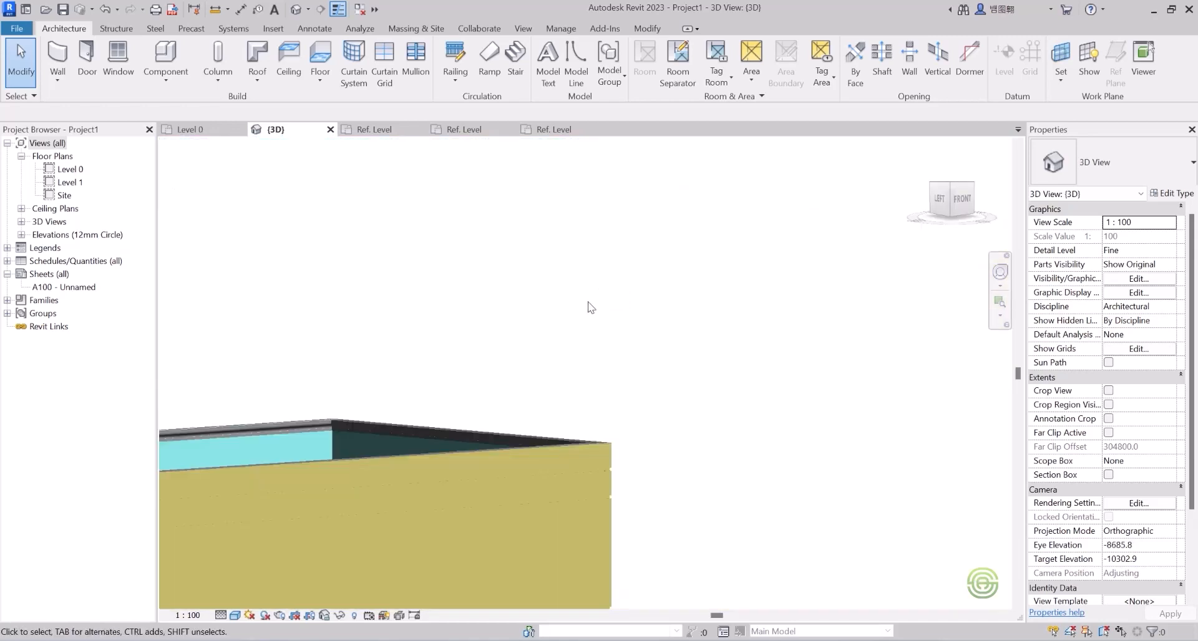
{"action": "scroll", "coordinate": [590, 307], "scroll_direction": "down", "scroll_amount": 2}
{"action": "scroll", "coordinate": [636, 436], "scroll_direction": "up", "scroll_amount": 5}
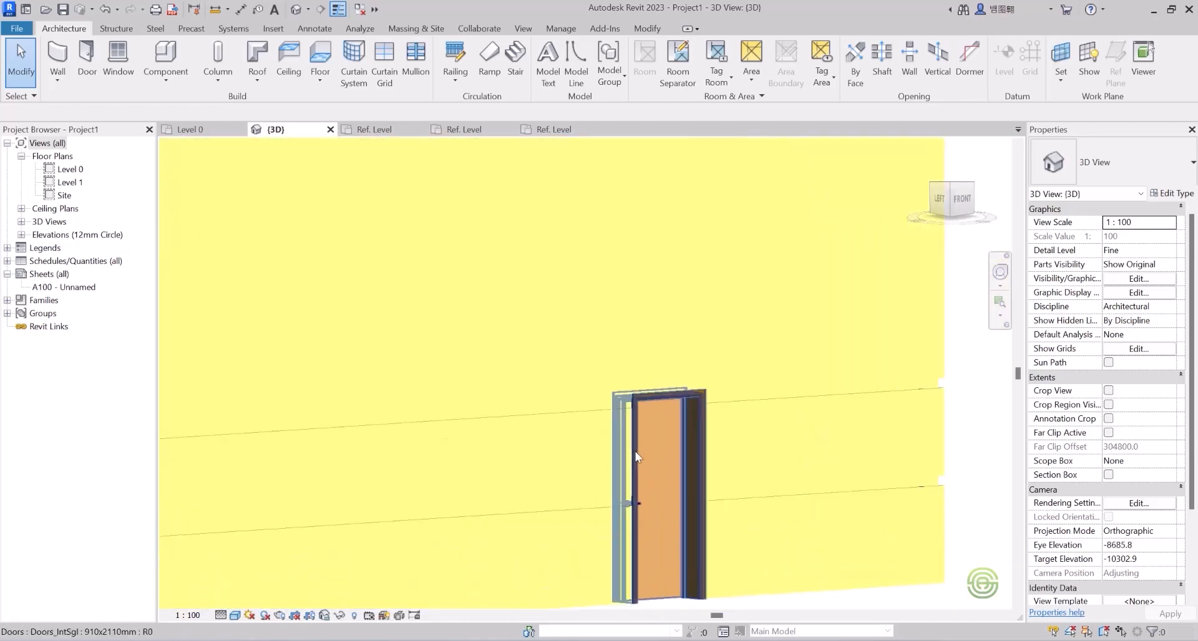
{"action": "scroll", "coordinate": [631, 436], "scroll_direction": "up", "scroll_amount": 5}
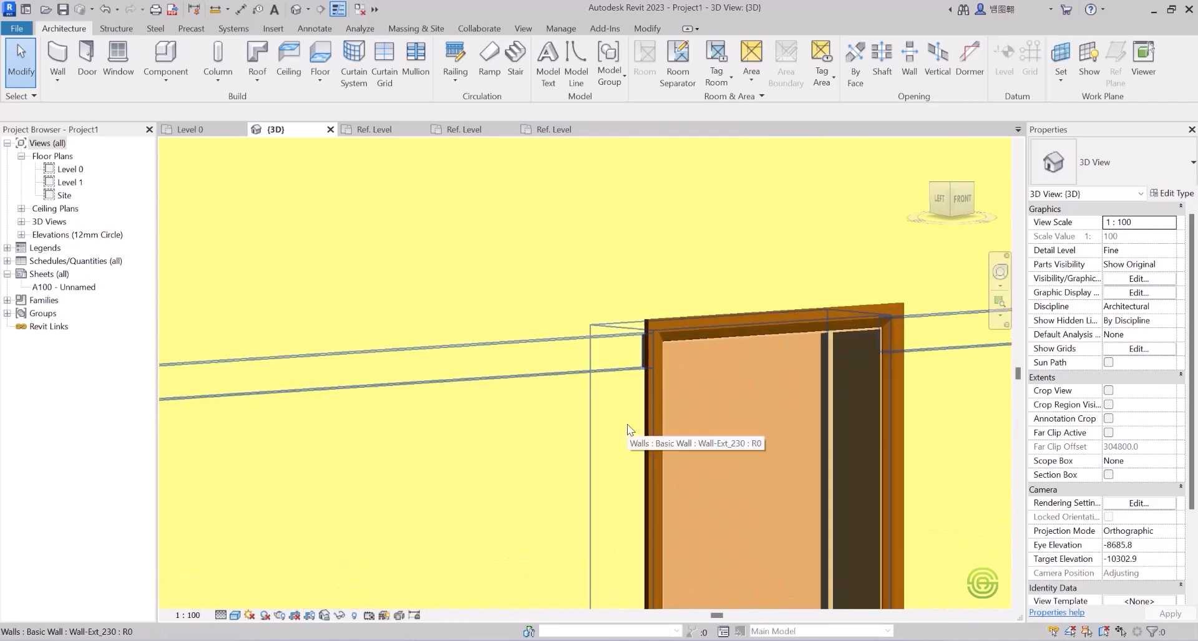
{"action": "scroll", "coordinate": [627, 424], "scroll_direction": "down", "scroll_amount": 2}
{"action": "scroll", "coordinate": [611, 316], "scroll_direction": "down", "scroll_amount": 3}
{"action": "scroll", "coordinate": [660, 321], "scroll_direction": "up", "scroll_amount": 1}
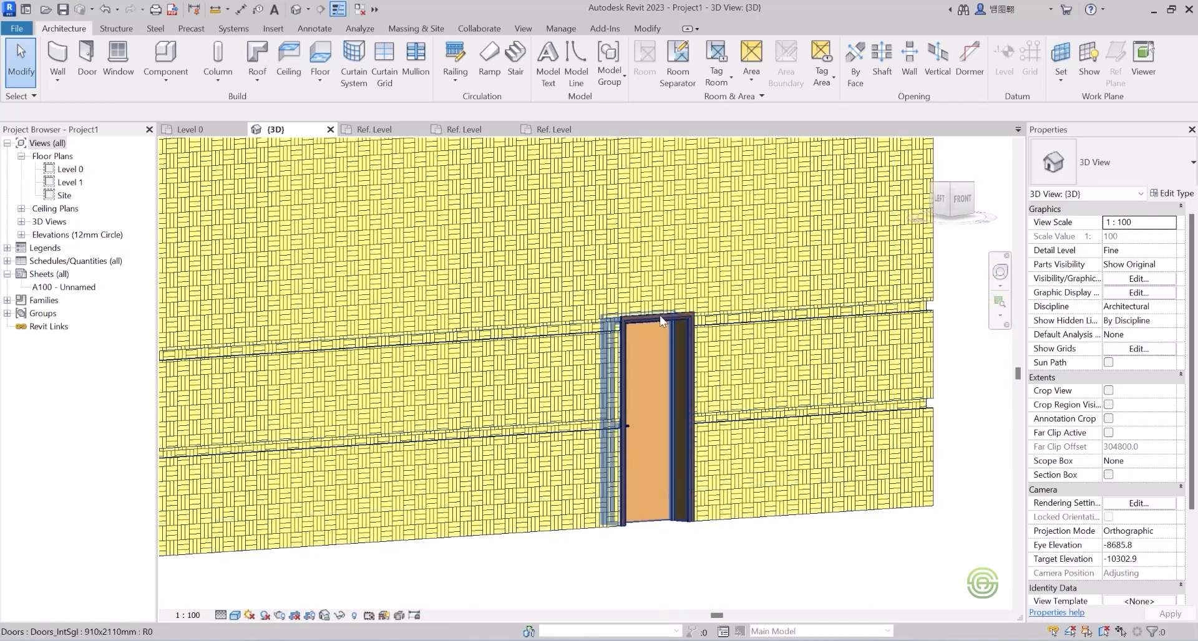
{"action": "scroll", "coordinate": [767, 383], "scroll_direction": "down", "scroll_amount": 2}
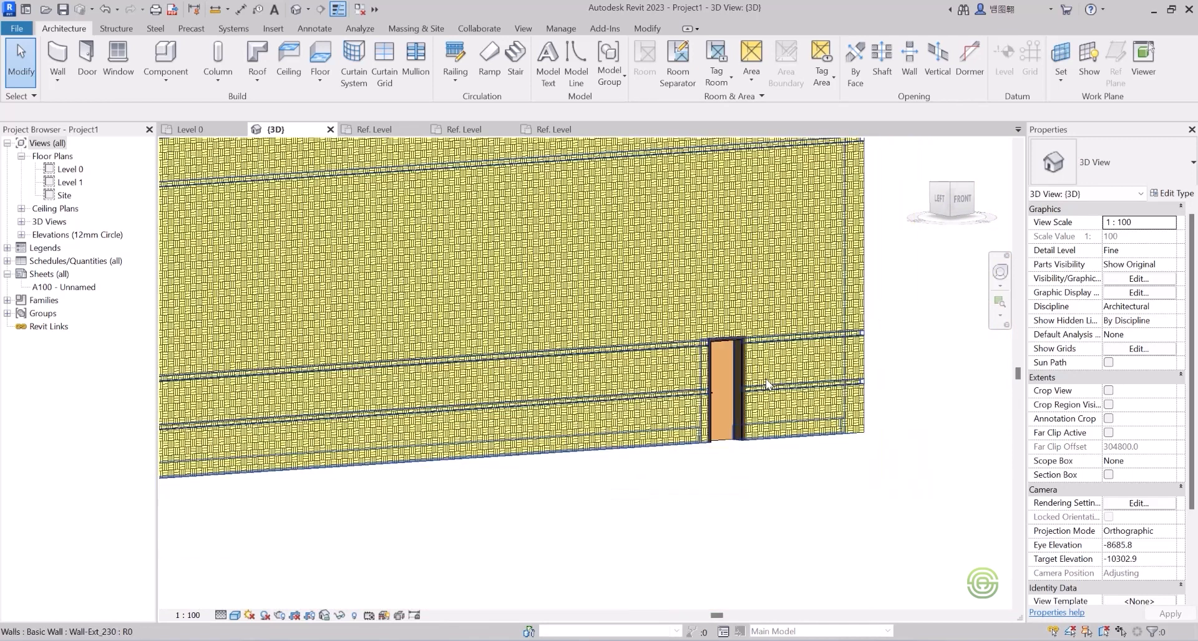
- Examine the whole stepped enclosure and its doors from the front-left in 3D
{"action": "scroll", "coordinate": [765, 380], "scroll_direction": "down", "scroll_amount": 3}
{"action": "middle_click_drag", "start_coordinate": [597, 374], "coordinate": [542, 380], "text": "shift"}
{"action": "scroll", "coordinate": [540, 348], "scroll_direction": "down", "scroll_amount": 2}
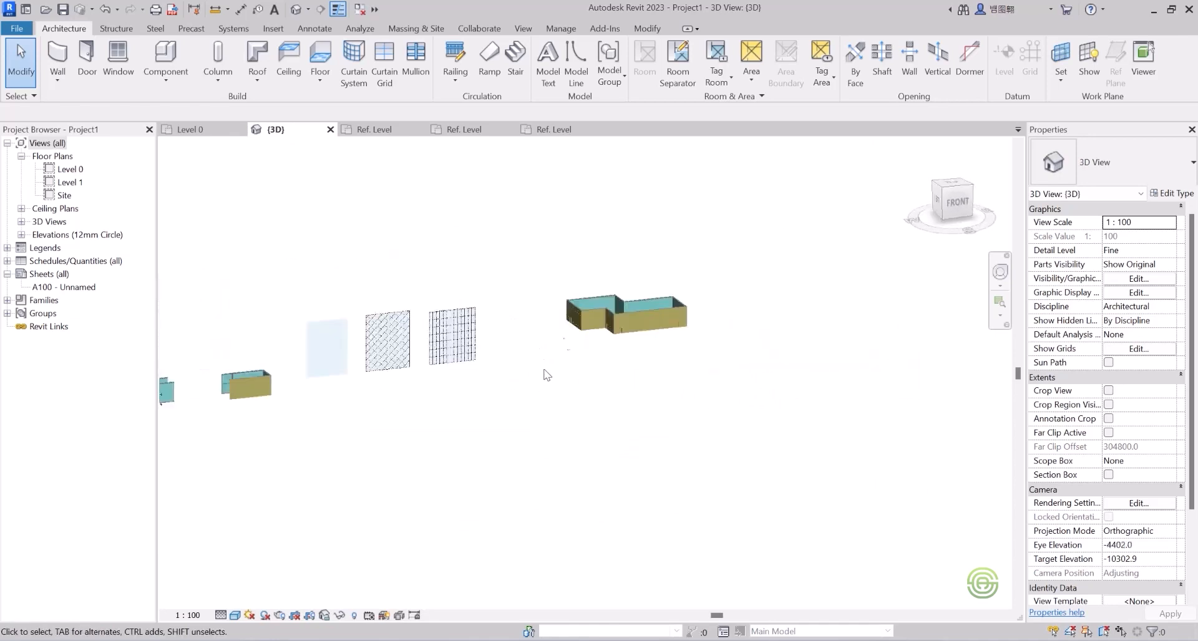
{"action": "scroll", "coordinate": [597, 308], "scroll_direction": "up", "scroll_amount": 3}
{"action": "left_click", "coordinate": [593, 320]}
{"action": "middle_click_drag", "start_coordinate": [594, 320], "coordinate": [917, 342], "text": "shift"}
{"action": "scroll", "coordinate": [551, 346], "scroll_direction": "up", "scroll_amount": 5}
{"action": "middle_click_drag", "start_coordinate": [551, 346], "coordinate": [538, 284], "text": "shift"}
{"action": "scroll", "coordinate": [502, 358], "scroll_direction": "down", "scroll_amount": 2}
{"action": "scroll", "coordinate": [556, 320], "scroll_direction": "up", "scroll_amount": 4}
{"action": "left_click", "coordinate": [530, 235]}
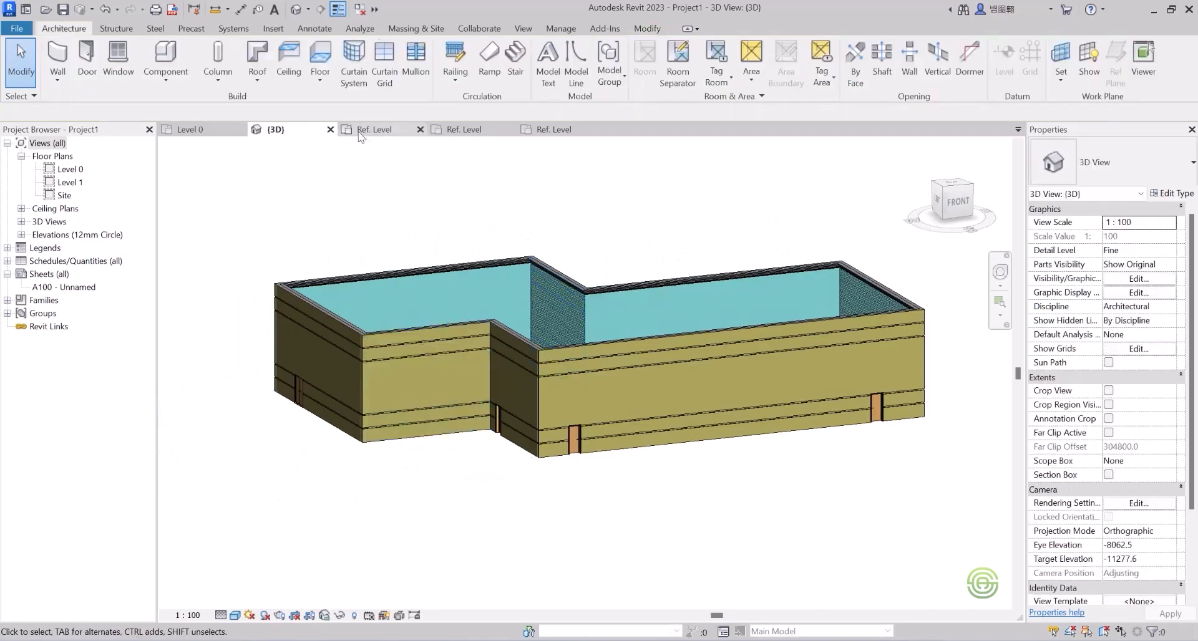
- Open the East elevation showing the level lines and the enclosure walls
{"action": "left_click", "coordinate": [22, 234]}
{"action": "double_click", "coordinate": [66, 248]}
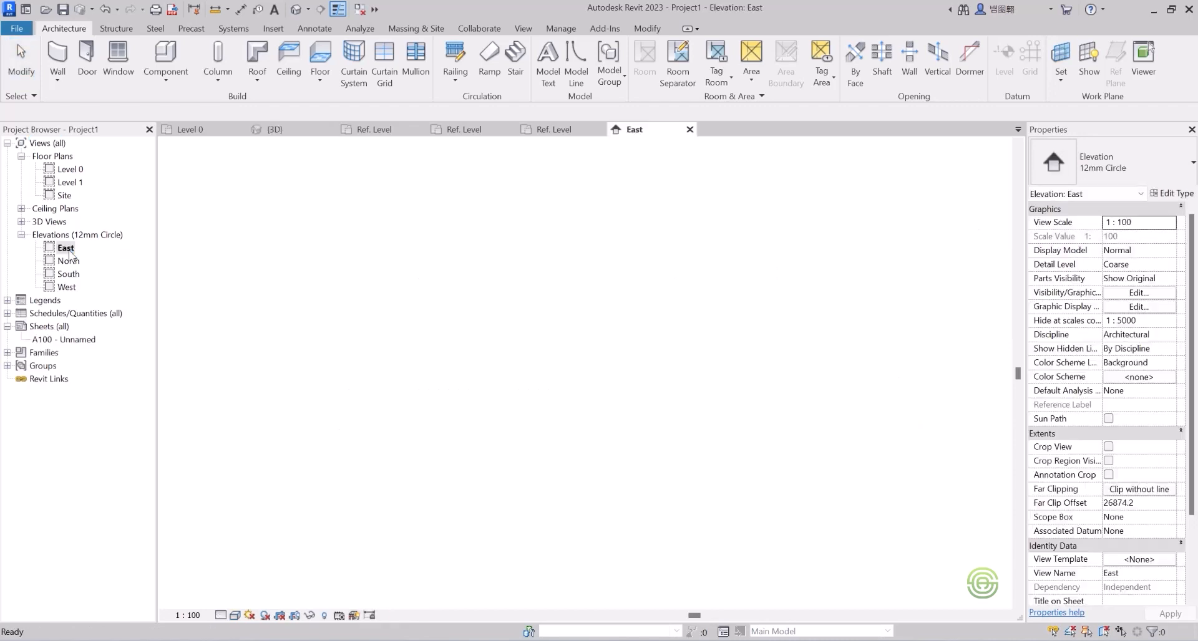
{"action": "scroll", "coordinate": [368, 362], "scroll_direction": "down", "scroll_amount": 5}
{"action": "scroll", "coordinate": [368, 362], "scroll_direction": "down", "scroll_amount": 5}
{"action": "scroll", "coordinate": [512, 371], "scroll_direction": "up", "scroll_amount": 6}
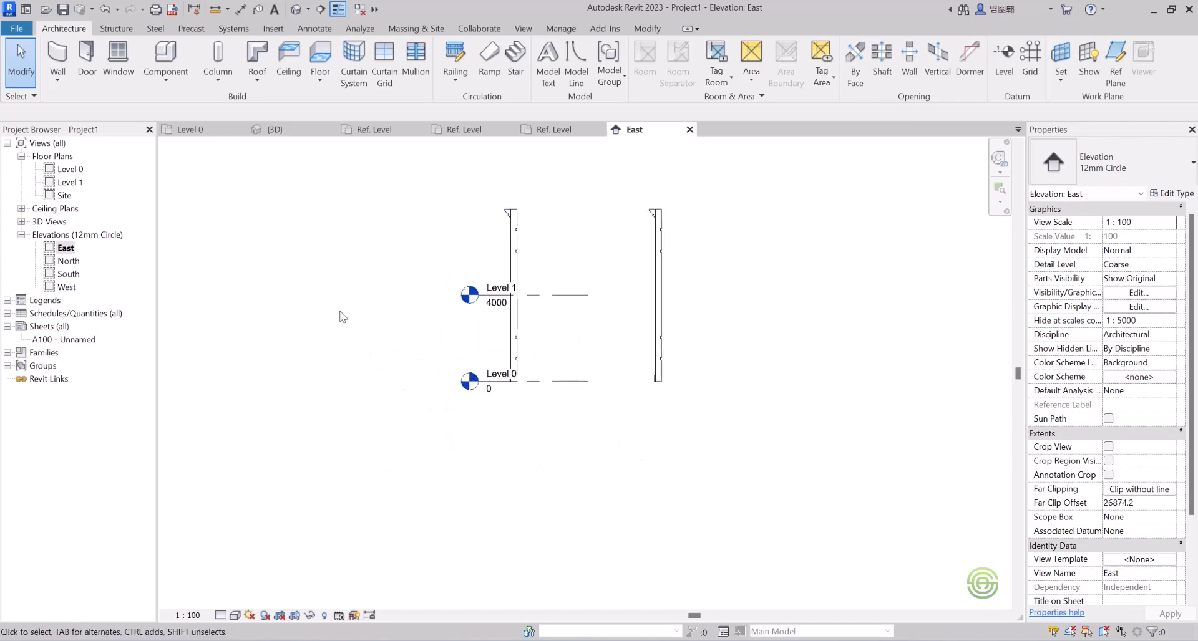
{"action": "scroll", "coordinate": [547, 325], "scroll_direction": "down", "scroll_amount": 3}
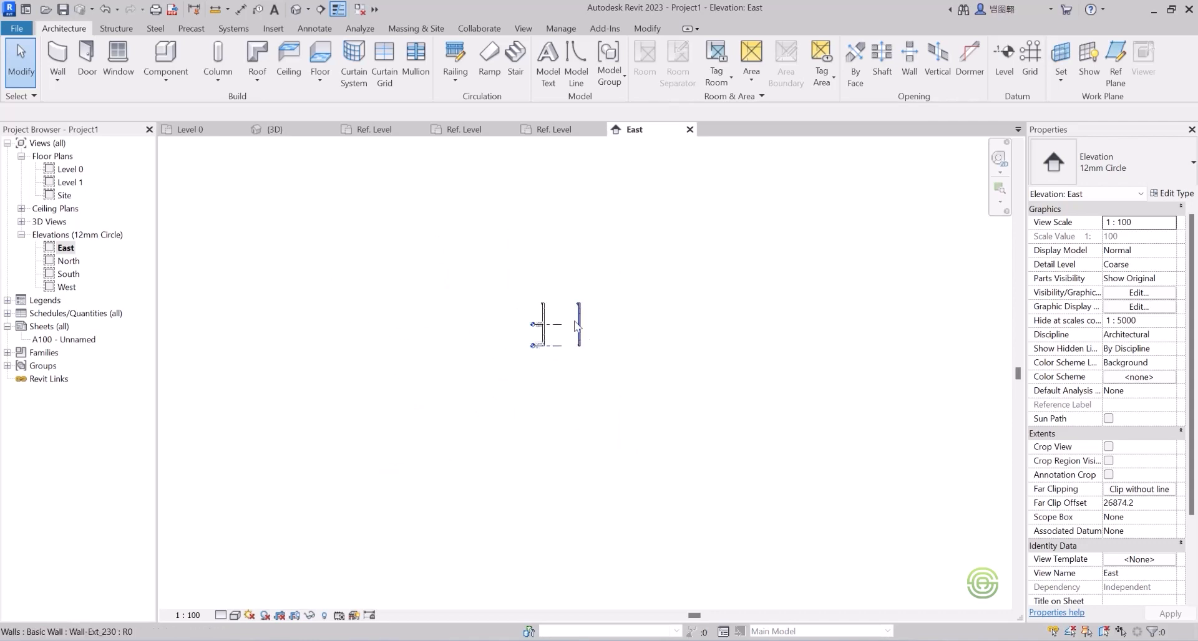
{"action": "scroll", "coordinate": [570, 315], "scroll_direction": "up", "scroll_amount": 3}
{"action": "scroll", "coordinate": [569, 317], "scroll_direction": "up", "scroll_amount": 1}
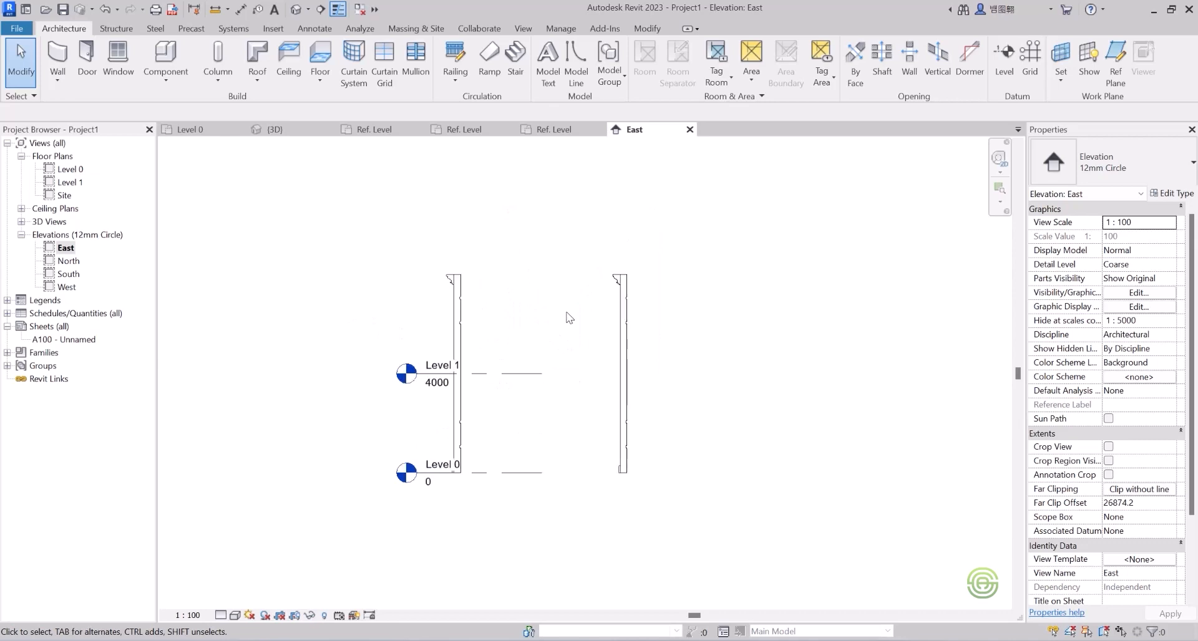
- Extend both ends of the Level 1 and Level 0 lines beyond the walls in the East elevation
{"action": "left_click_drag", "start_coordinate": [465, 511], "coordinate": [339, 347]}
{"action": "key", "text": "Escape"}
{"action": "scroll", "coordinate": [411, 387], "scroll_direction": "up", "scroll_amount": 2}
{"action": "left_click", "coordinate": [413, 368]}
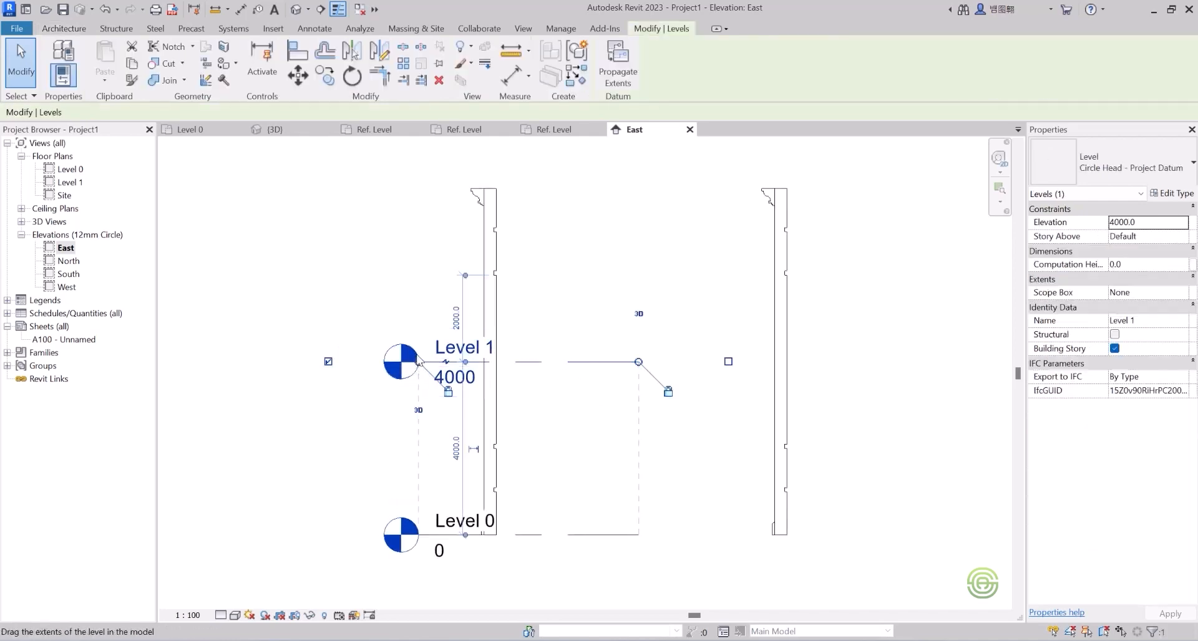
{"action": "left_click_drag", "start_coordinate": [419, 366], "coordinate": [283, 360]}
{"action": "scroll", "coordinate": [300, 383], "scroll_direction": "down", "scroll_amount": 2}
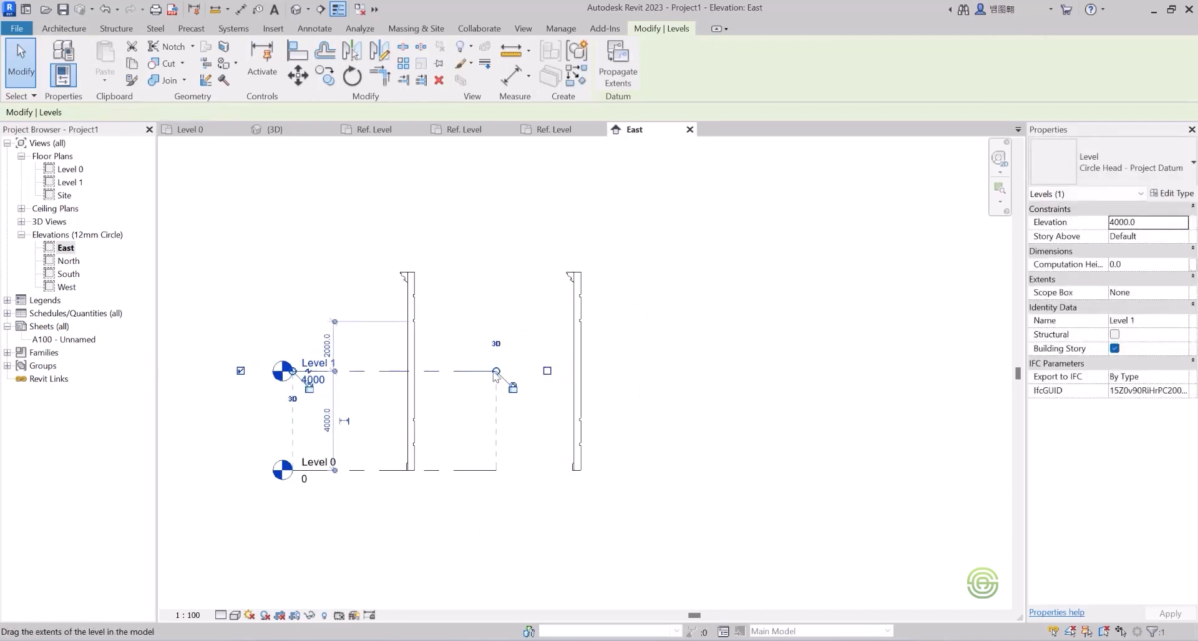
{"action": "left_click_drag", "start_coordinate": [497, 372], "coordinate": [770, 370]}
{"action": "left_click", "coordinate": [685, 306]}
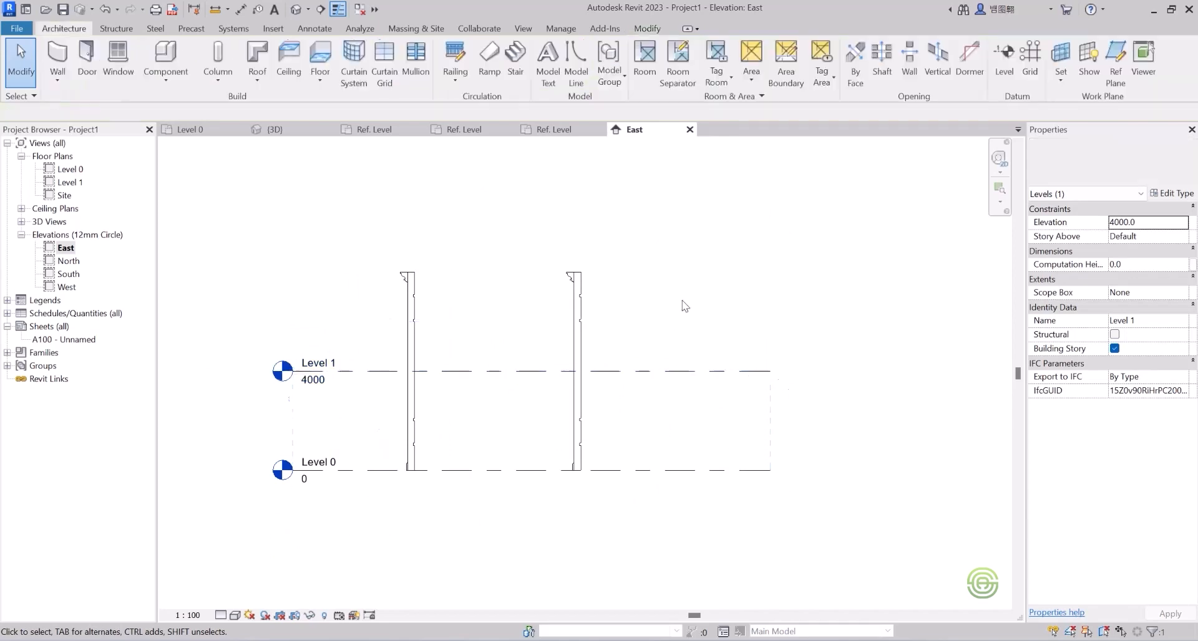
- Create a new level from the Level 1 line with the Pick Lines method and a 4000 mm upward offset
{"action": "left_click", "coordinate": [1001, 54]}
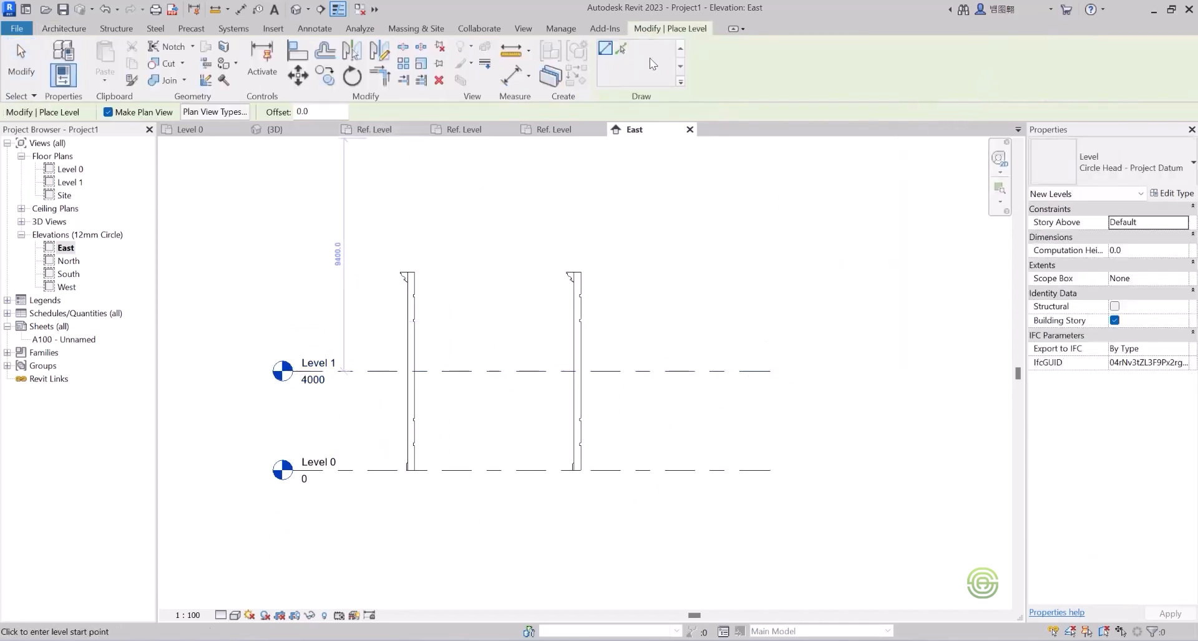
{"action": "left_click", "coordinate": [621, 50]}
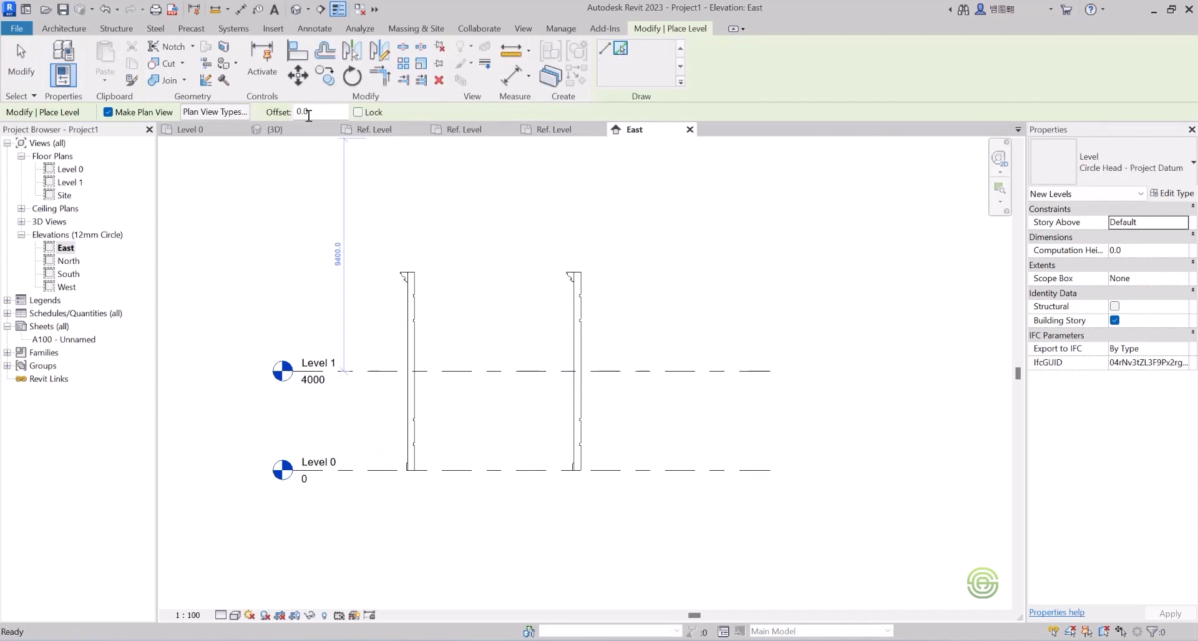
{"action": "left_click_drag", "start_coordinate": [313, 113], "coordinate": [281, 113]}
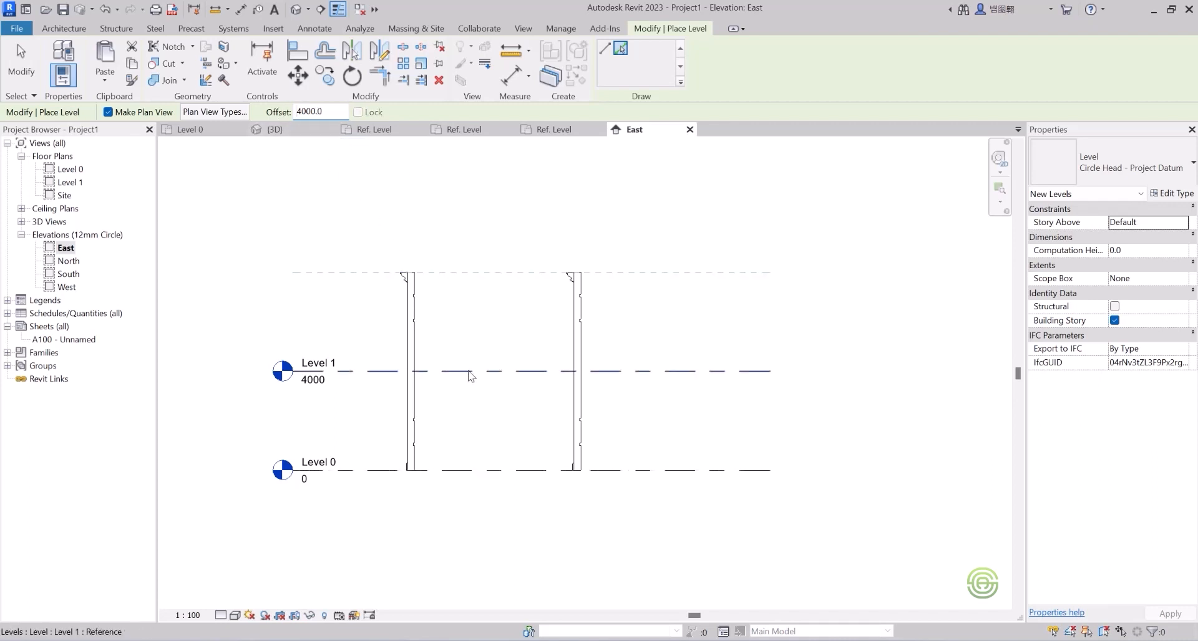
{"action": "left_click", "coordinate": [470, 373]}
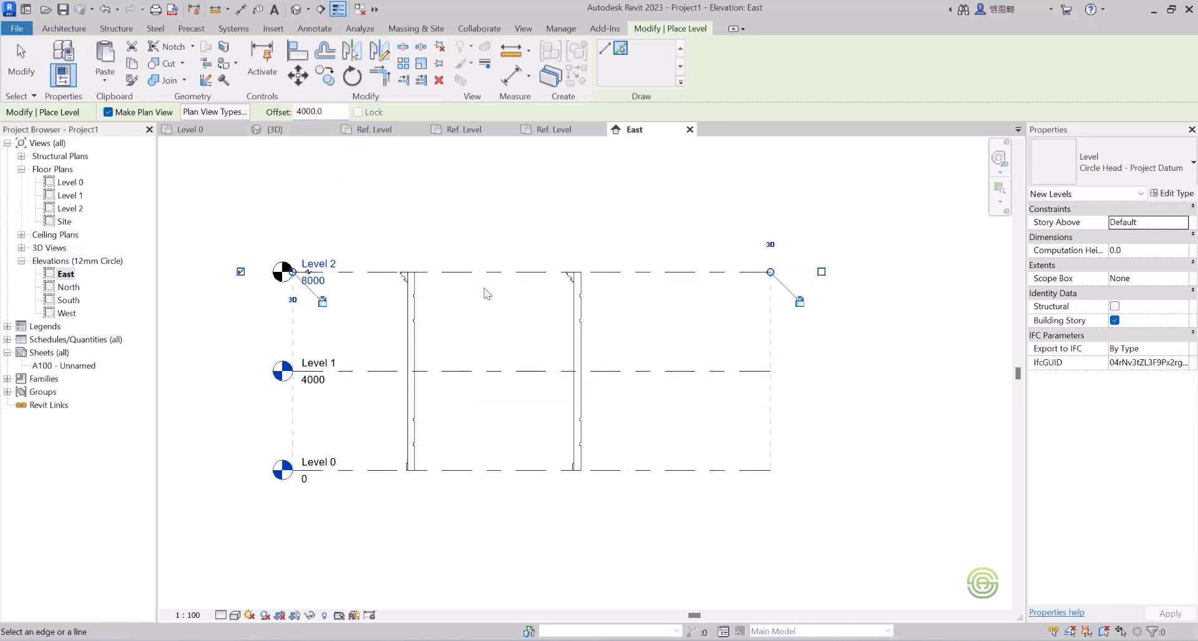
{"action": "key", "text": "Escape"}
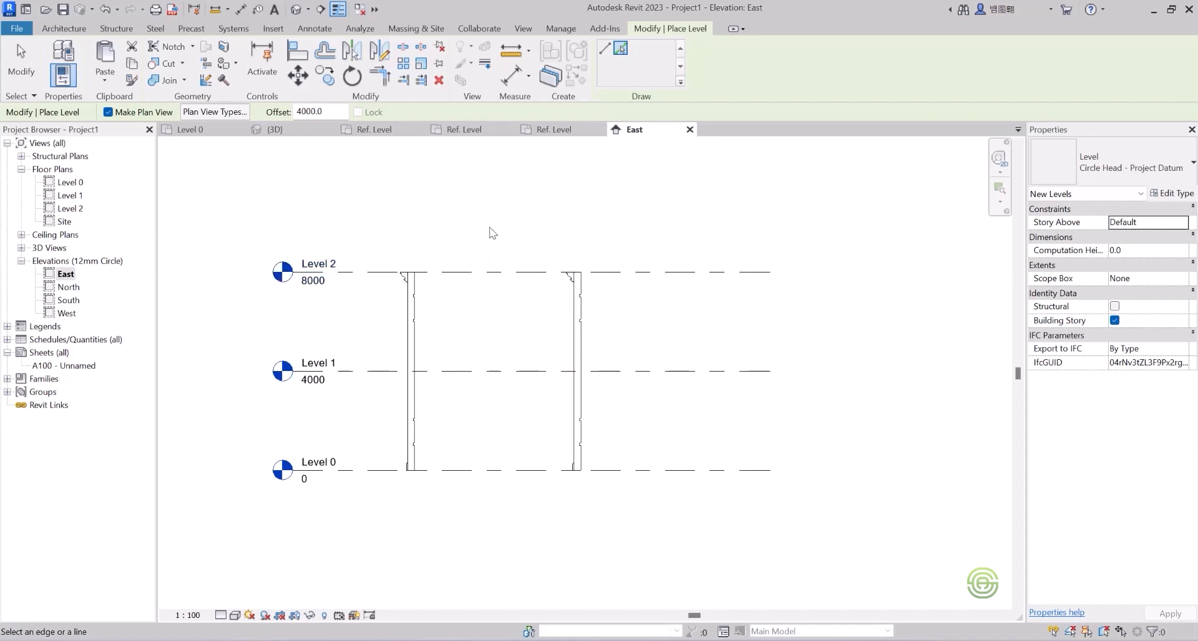
- Return to the Level 0 plan and examine the properties of the right stepped wall and the three upper-left exterior walls
{"action": "left_click", "coordinate": [189, 129]}
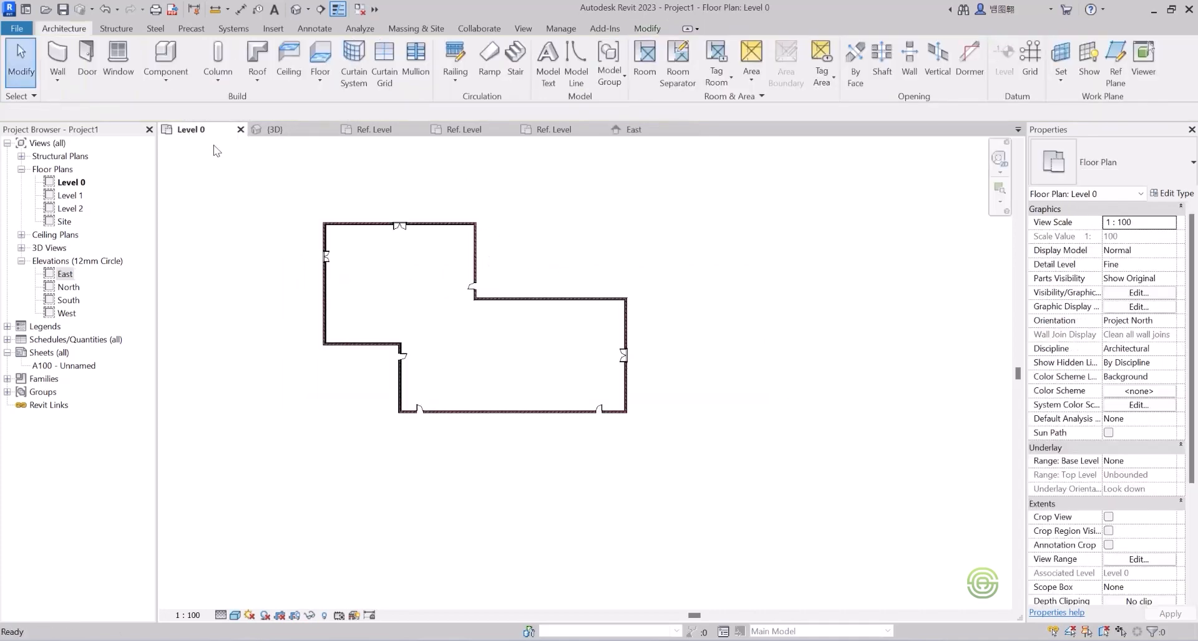
{"action": "scroll", "coordinate": [353, 374], "scroll_direction": "up", "scroll_amount": 4}
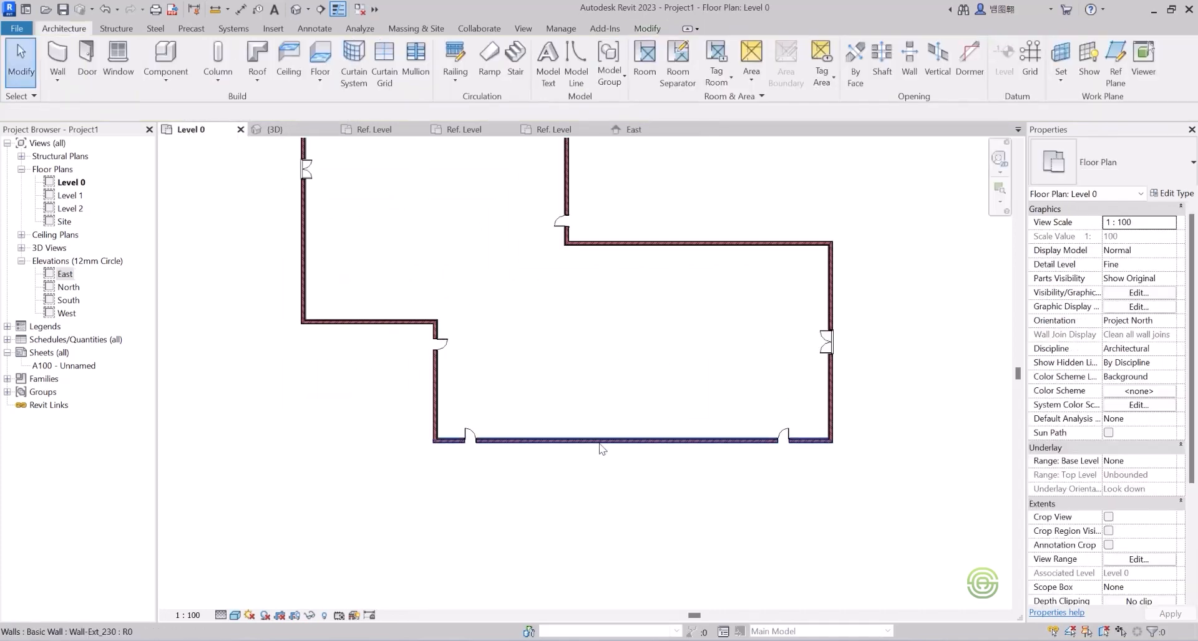
{"action": "scroll", "coordinate": [594, 440], "scroll_direction": "down", "scroll_amount": 3}
{"action": "left_click", "coordinate": [610, 314]}
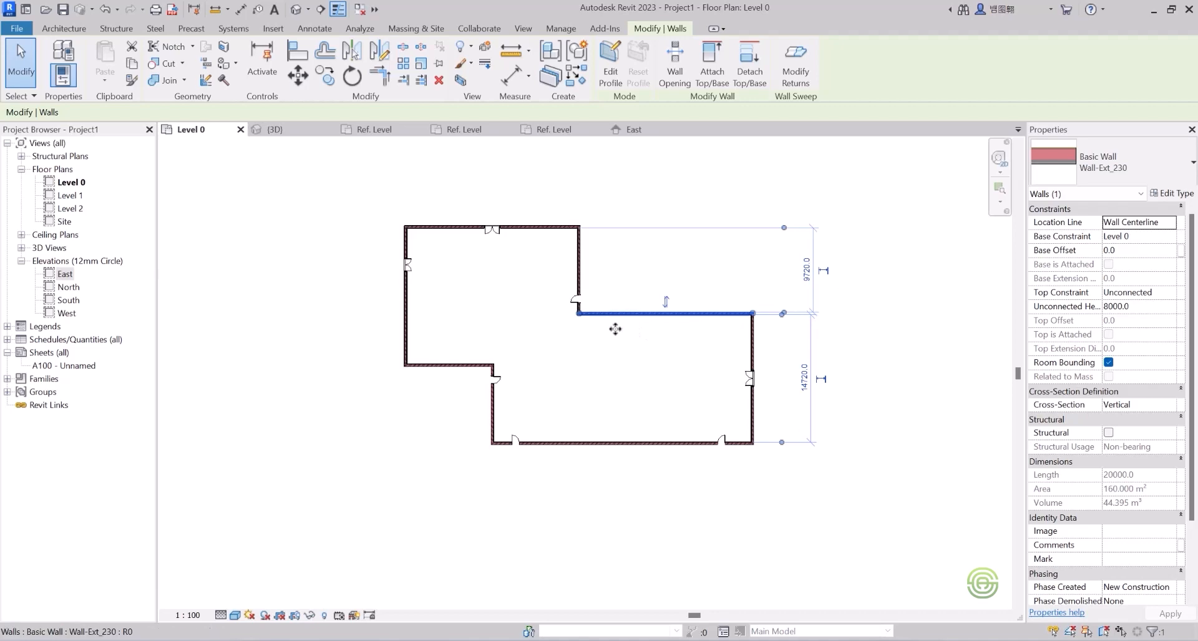
{"action": "scroll", "coordinate": [629, 309], "scroll_direction": "up", "scroll_amount": 1}
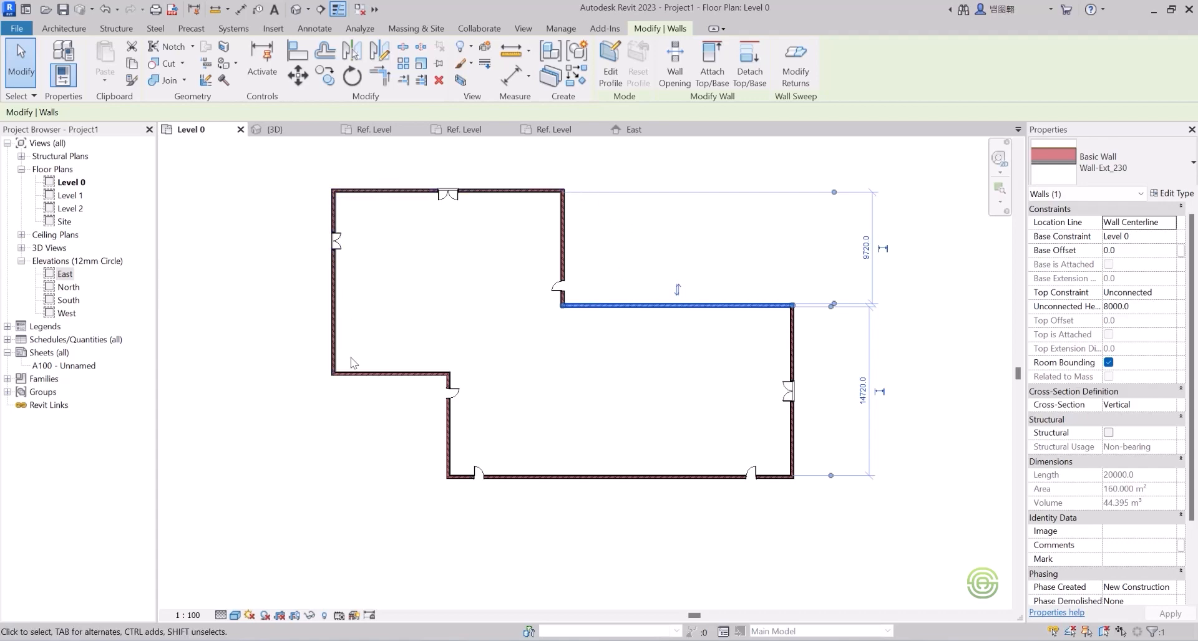
{"action": "left_click", "coordinate": [368, 374]}
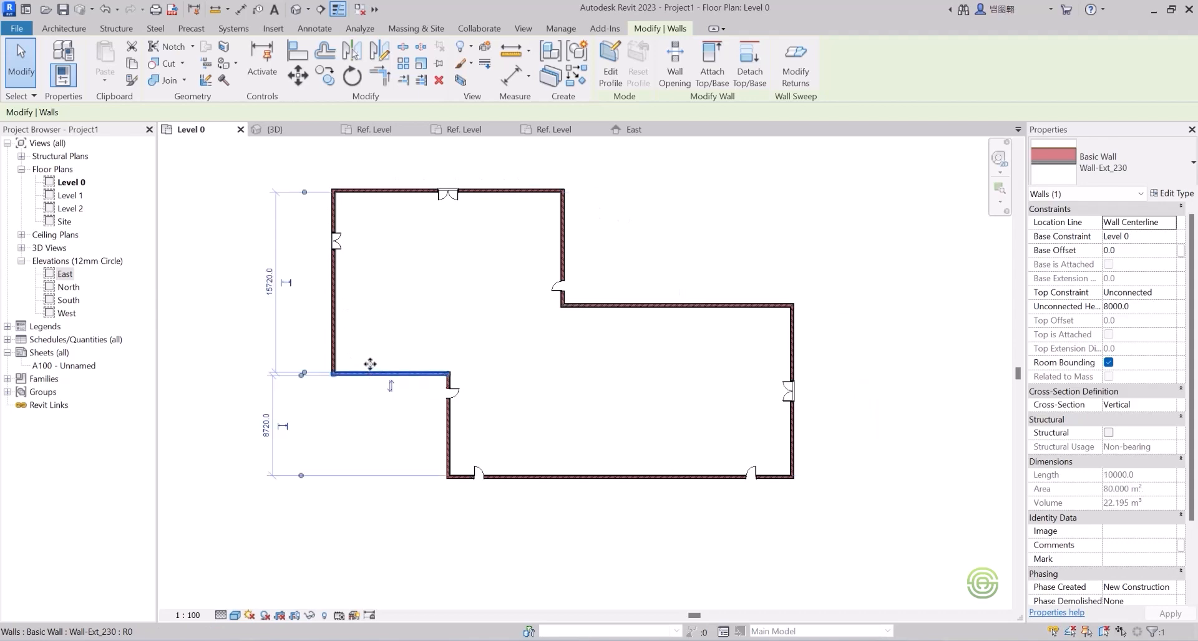
{"action": "left_click", "coordinate": [332, 293], "text": "ctrl"}
{"action": "left_click", "coordinate": [372, 191], "text": "ctrl"}
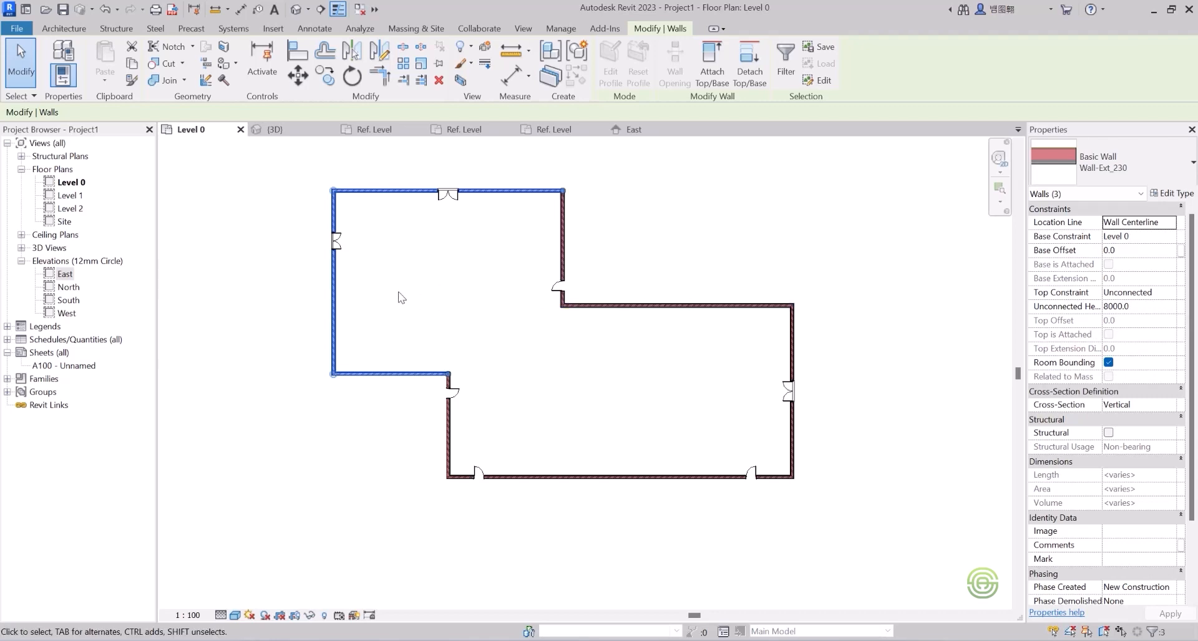
{"action": "left_click", "coordinate": [399, 329]}
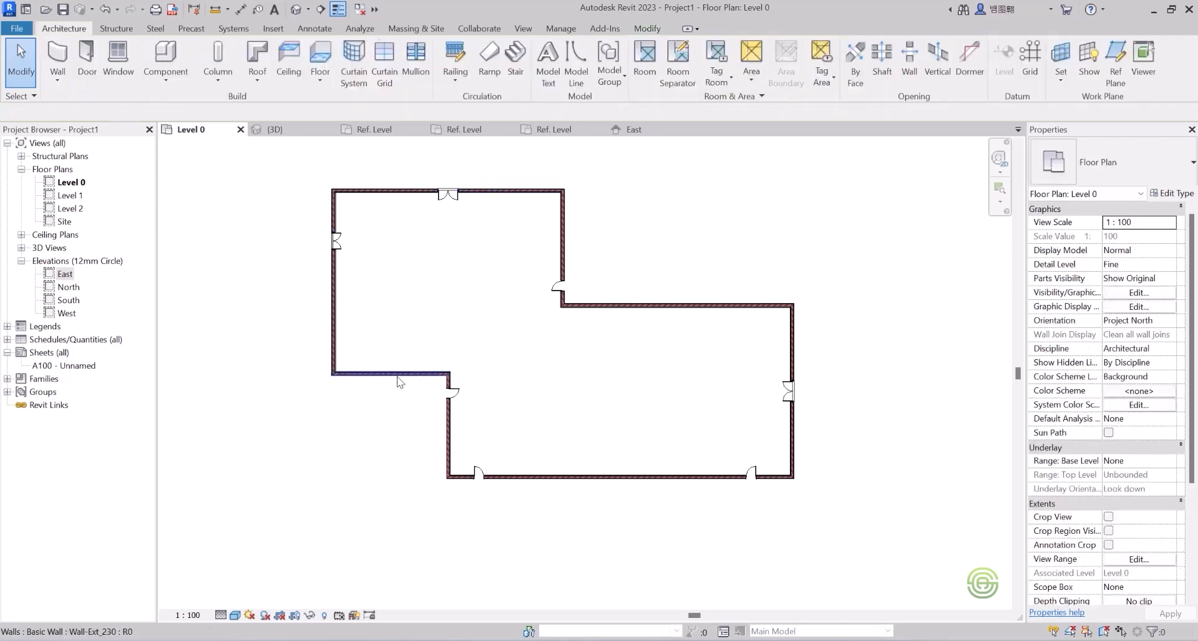
{"action": "left_click", "coordinate": [400, 375]}
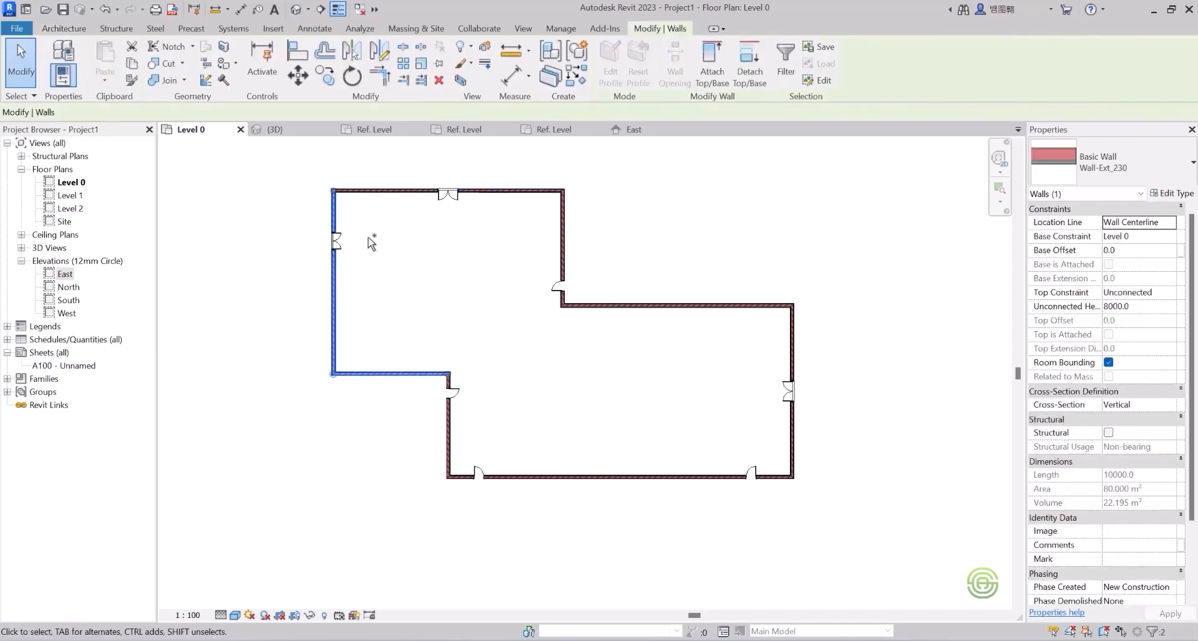
{"action": "left_click", "coordinate": [387, 191], "text": "ctrl"}
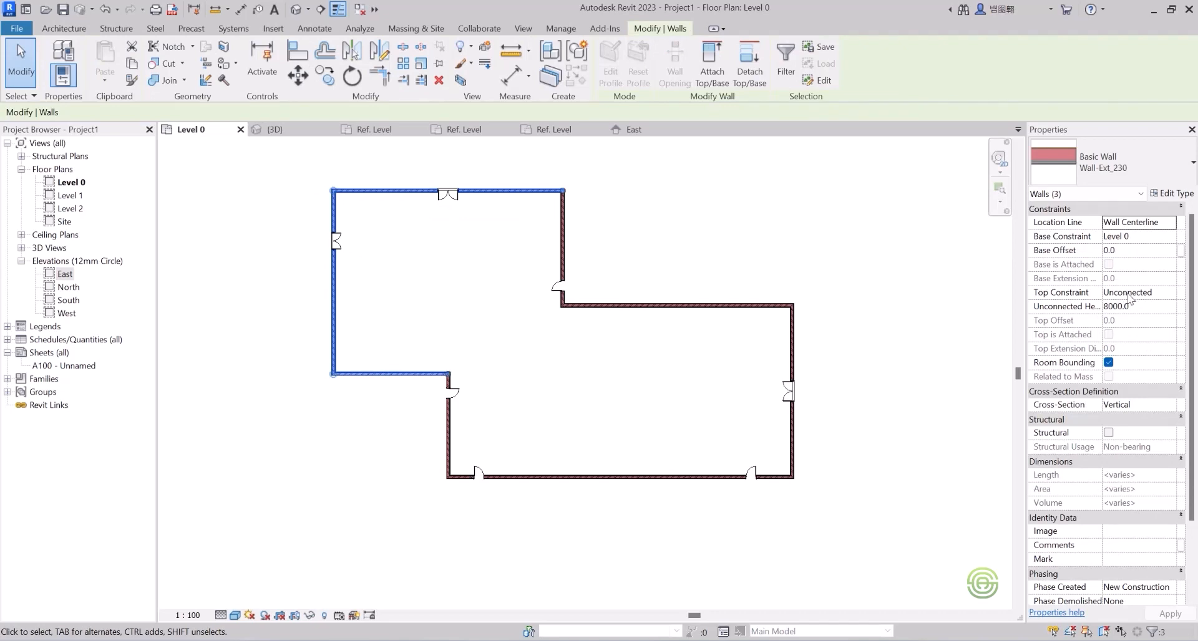
{"action": "left_click", "coordinate": [1164, 291]}
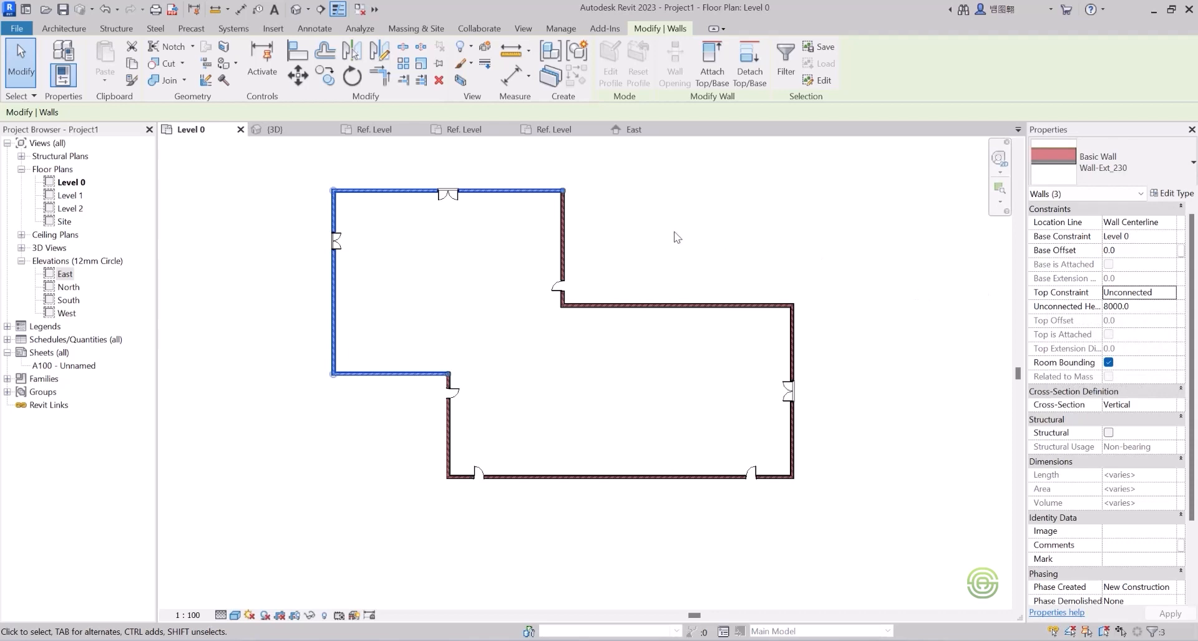
{"action": "key", "text": "Escape"}
- Examine the Select All Instances scope options for the horizontal step wall and the other walls spread across the Level 0 plan
{"action": "left_click", "coordinate": [646, 315]}
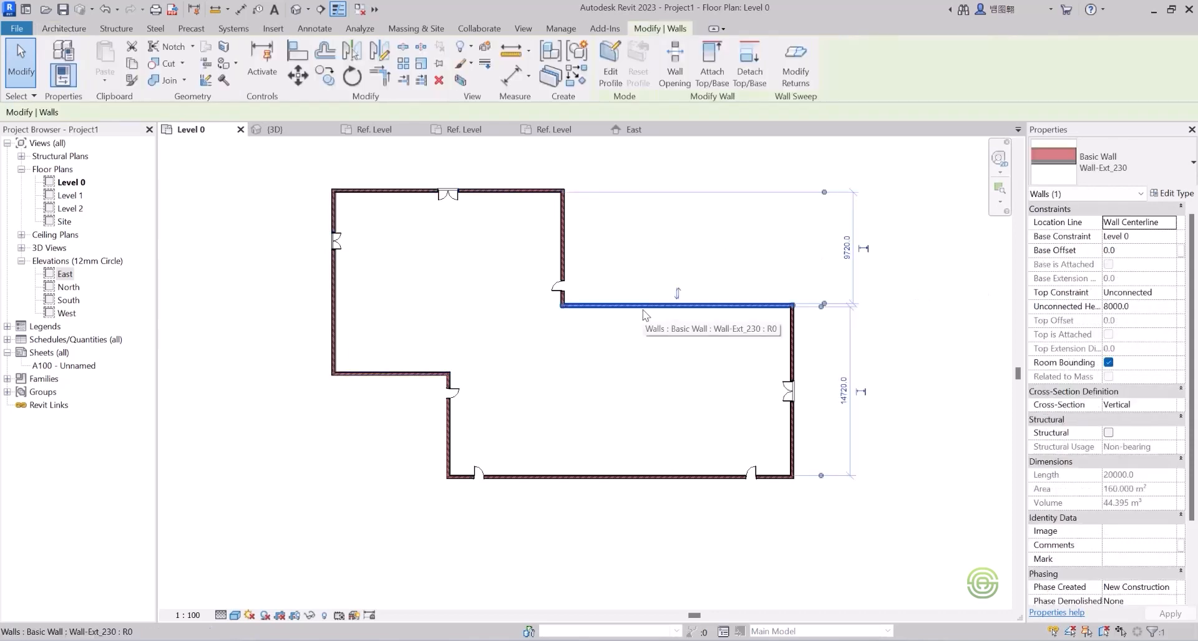
{"action": "right_click", "coordinate": [643, 305]}
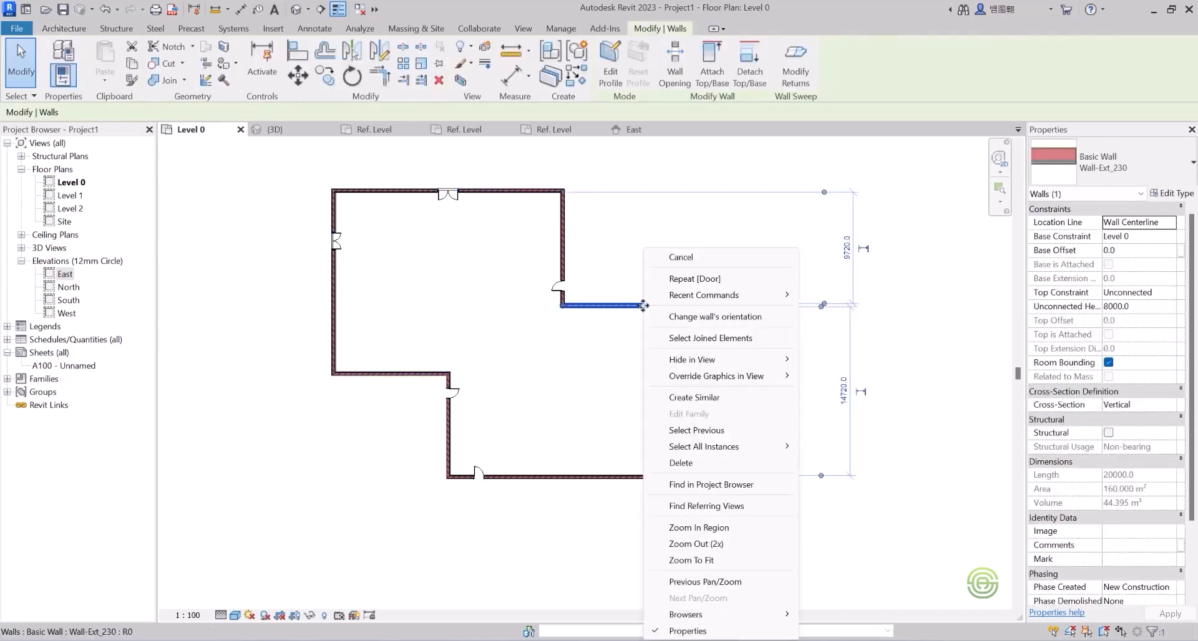
{"action": "mouse_move", "coordinate": [723, 449]}
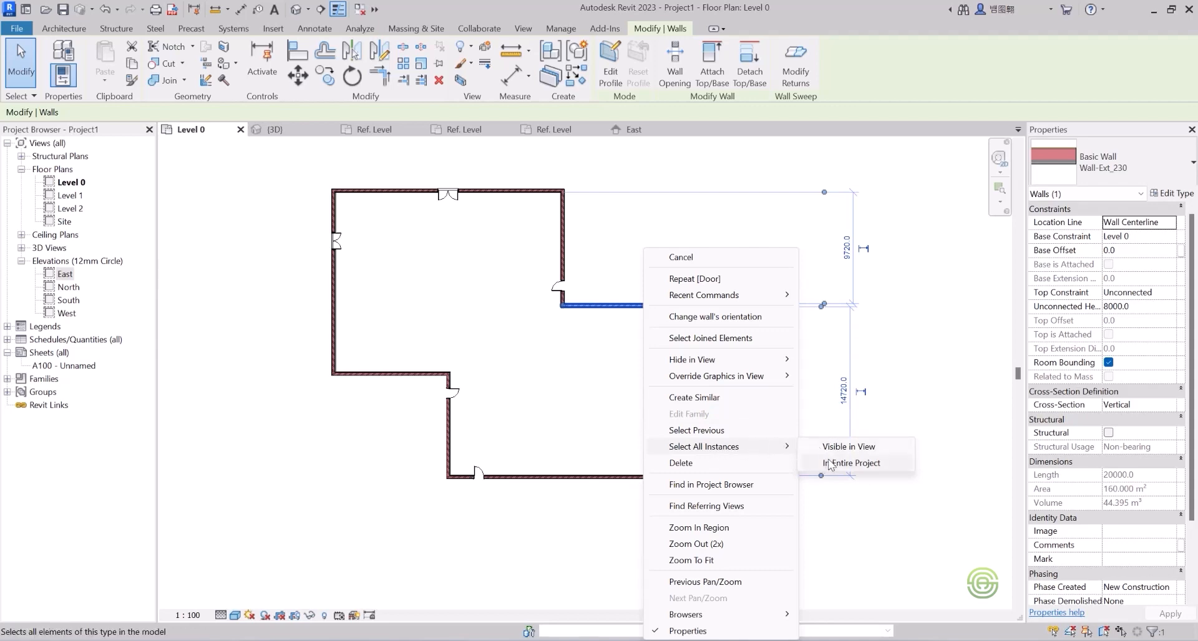
{"action": "left_click", "coordinate": [530, 365]}
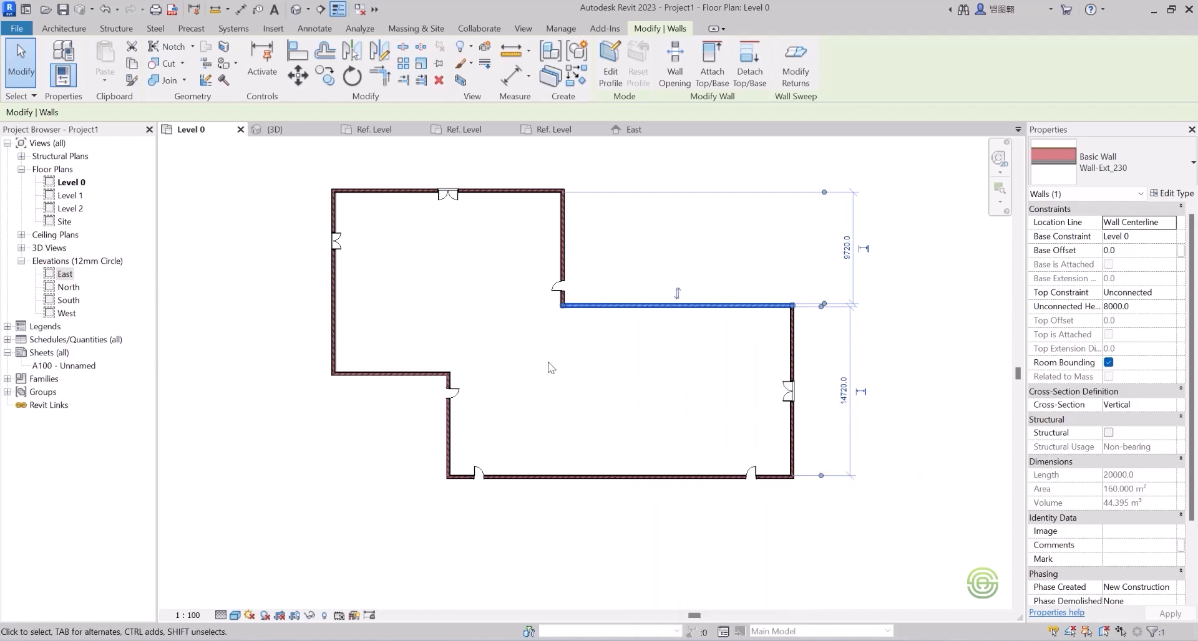
{"action": "scroll", "coordinate": [630, 367], "scroll_direction": "down", "scroll_amount": 5}
{"action": "scroll", "coordinate": [219, 479], "scroll_direction": "up", "scroll_amount": 5}
{"action": "scroll", "coordinate": [728, 392], "scroll_direction": "down", "scroll_amount": 6}
{"action": "scroll", "coordinate": [346, 450], "scroll_direction": "up", "scroll_amount": 8}
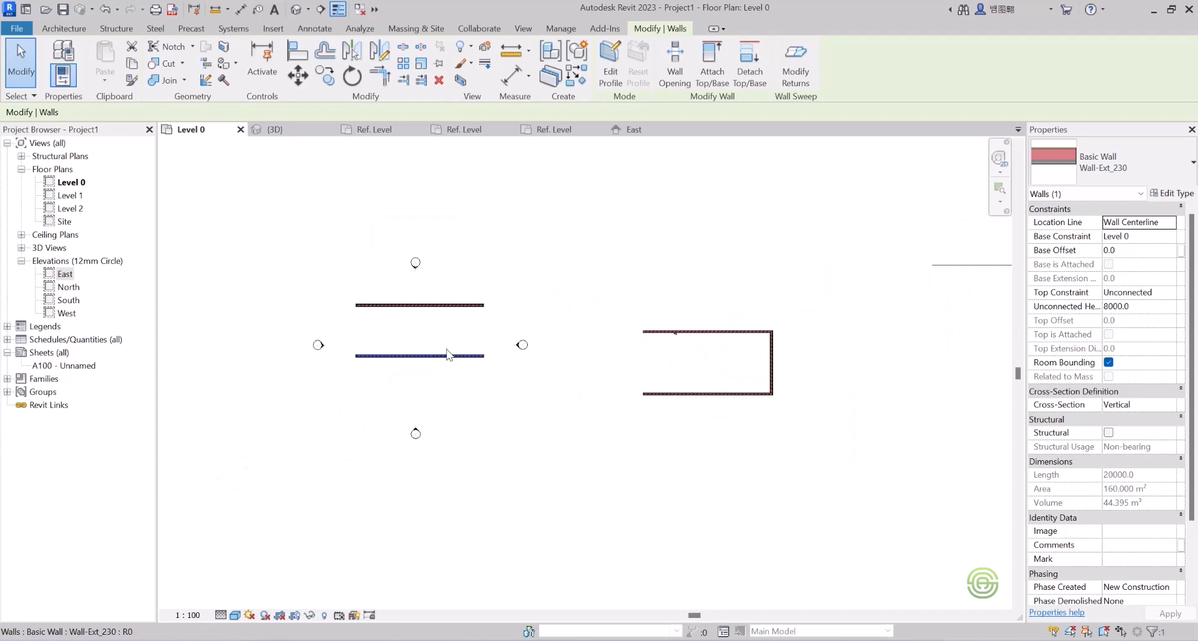
{"action": "scroll", "coordinate": [328, 419], "scroll_direction": "down", "scroll_amount": 7}
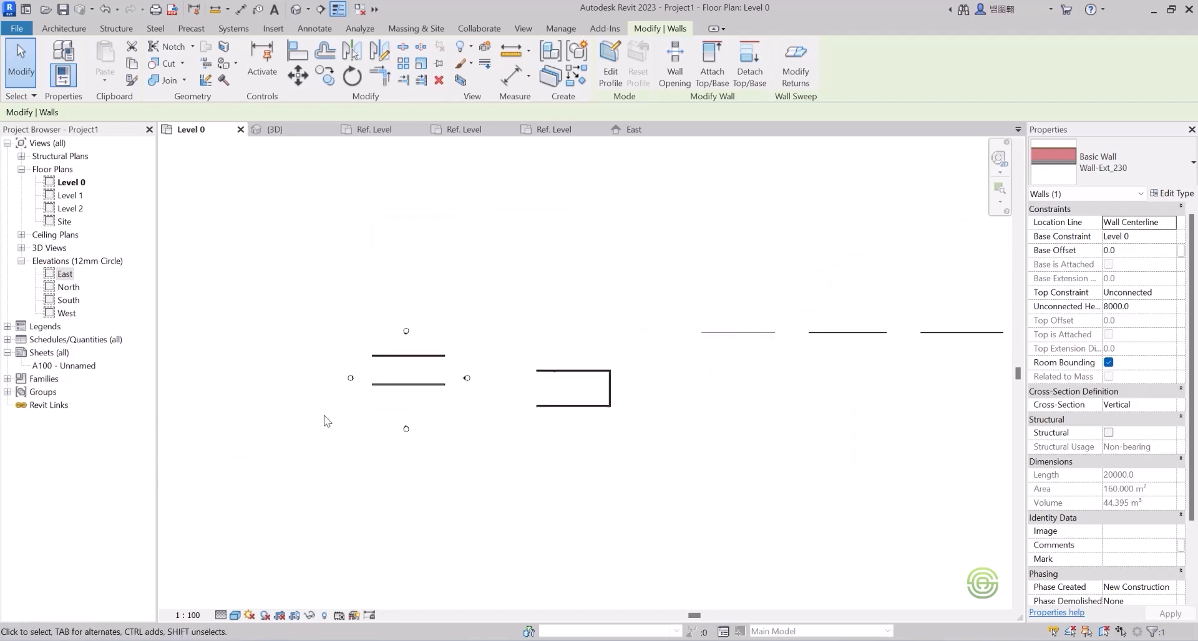
{"action": "scroll", "coordinate": [742, 336], "scroll_direction": "up", "scroll_amount": 6}
{"action": "scroll", "coordinate": [778, 289], "scroll_direction": "up", "scroll_amount": 2}
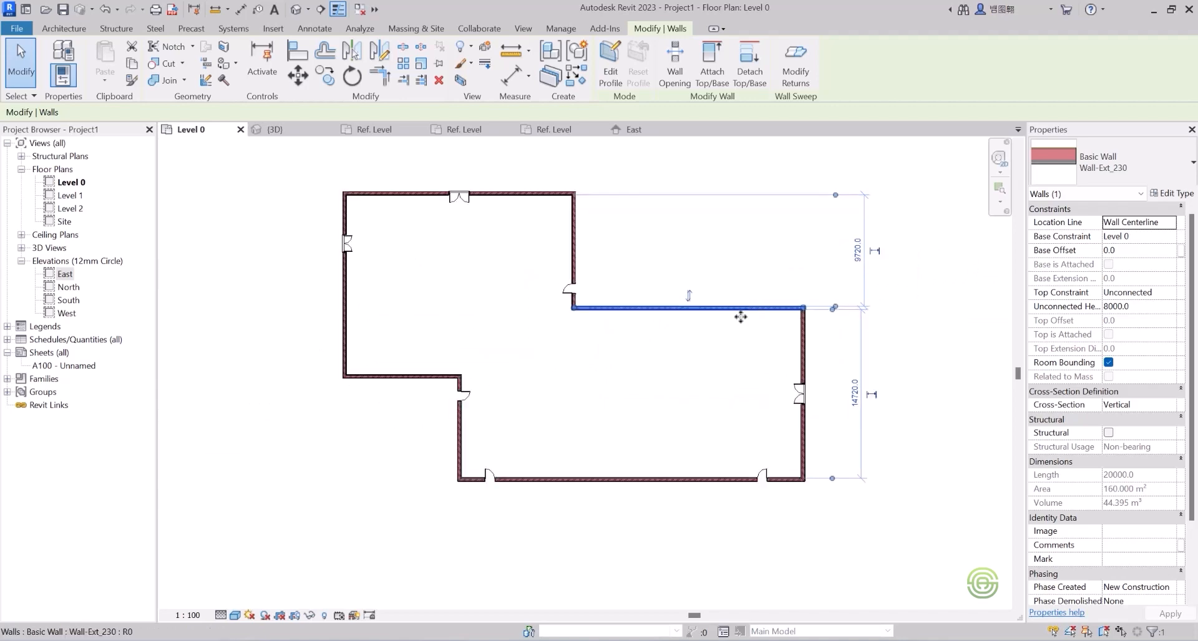
{"action": "scroll", "coordinate": [679, 305], "scroll_direction": "down", "scroll_amount": 1}
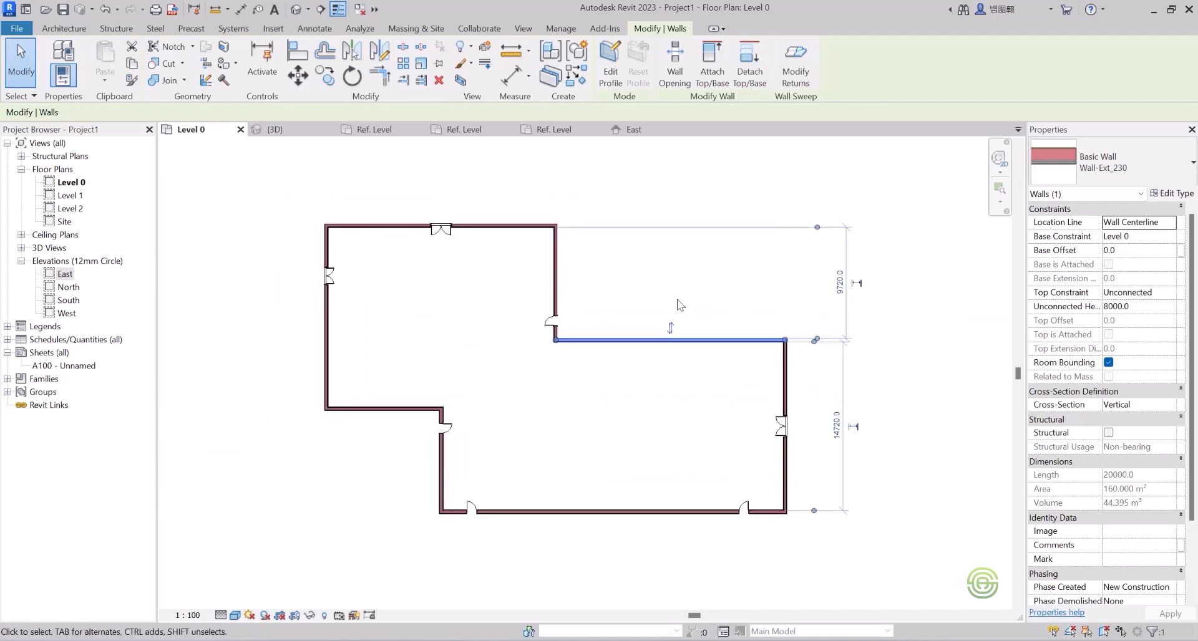
{"action": "right_click", "coordinate": [687, 340]}
{"action": "mouse_move", "coordinate": [803, 447]}
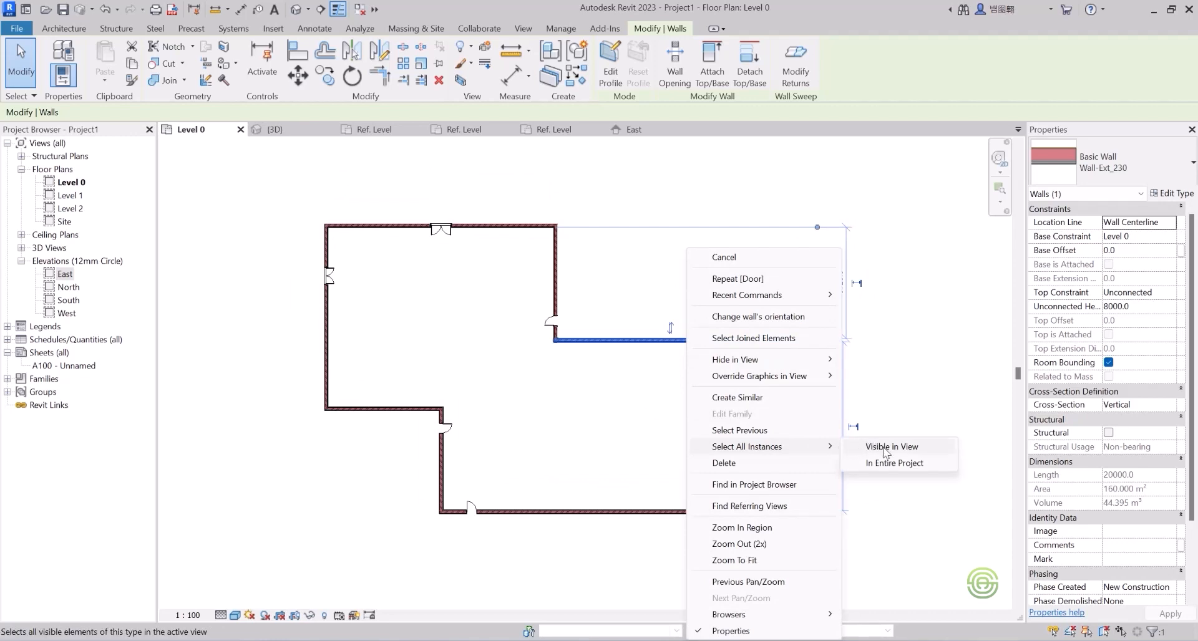
{"action": "left_click", "coordinate": [724, 257]}
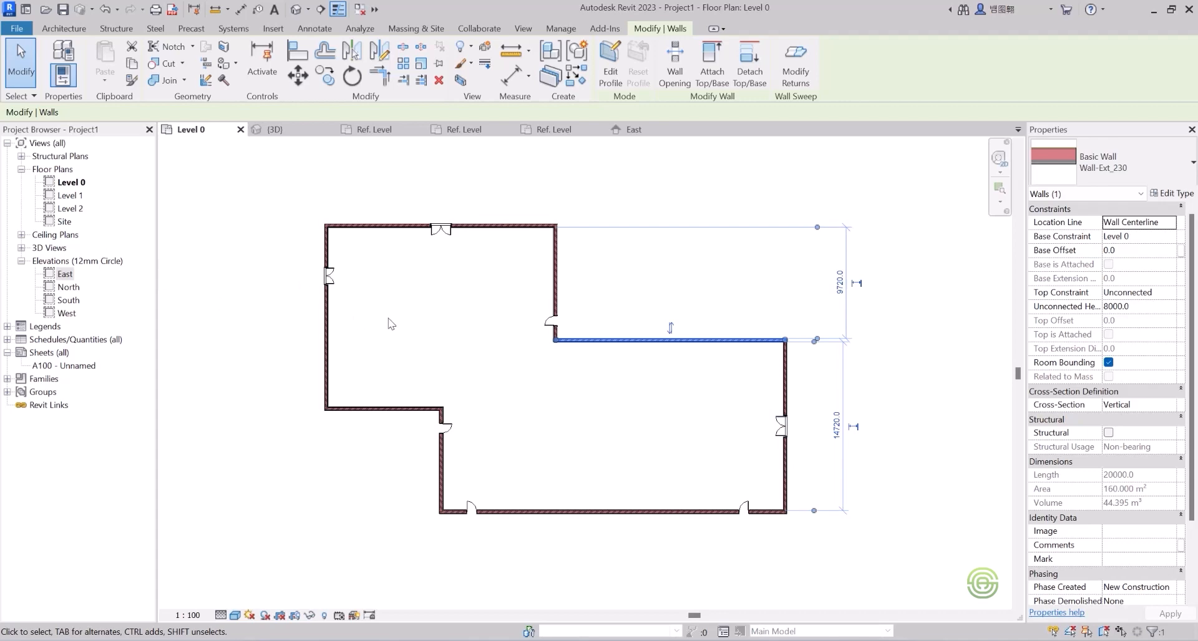
- Select all Wall-Ext_230 instances visible in the Level 0 plan and set their top constraint to Up to level: Level 2
{"action": "right_click", "coordinate": [596, 340]}
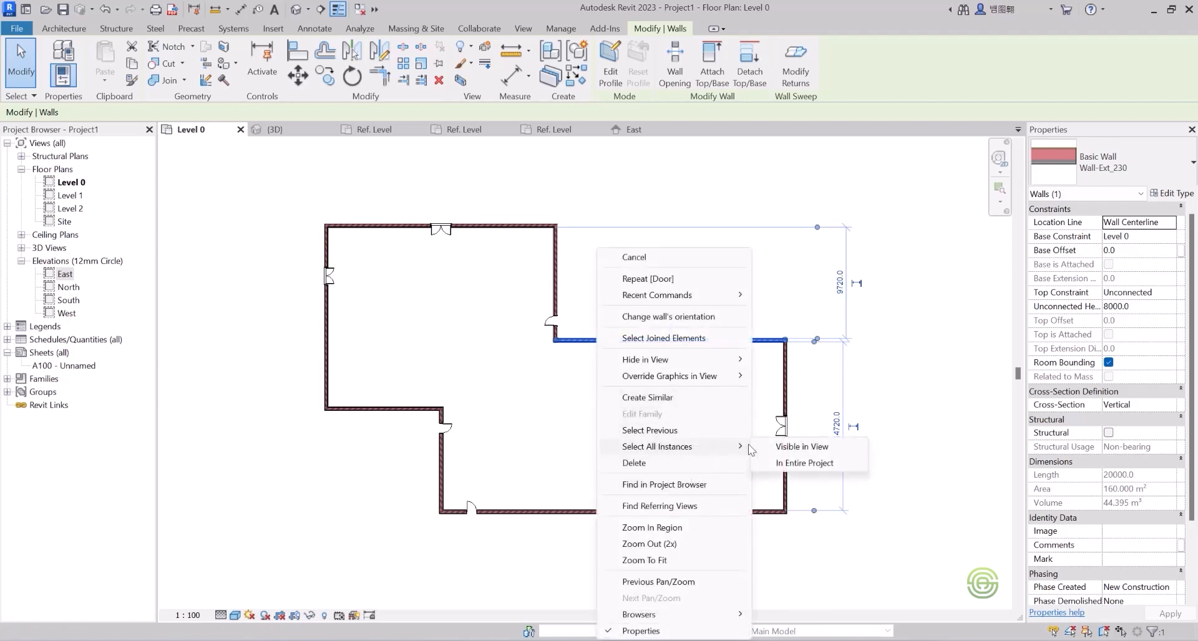
{"action": "left_click", "coordinate": [785, 448]}
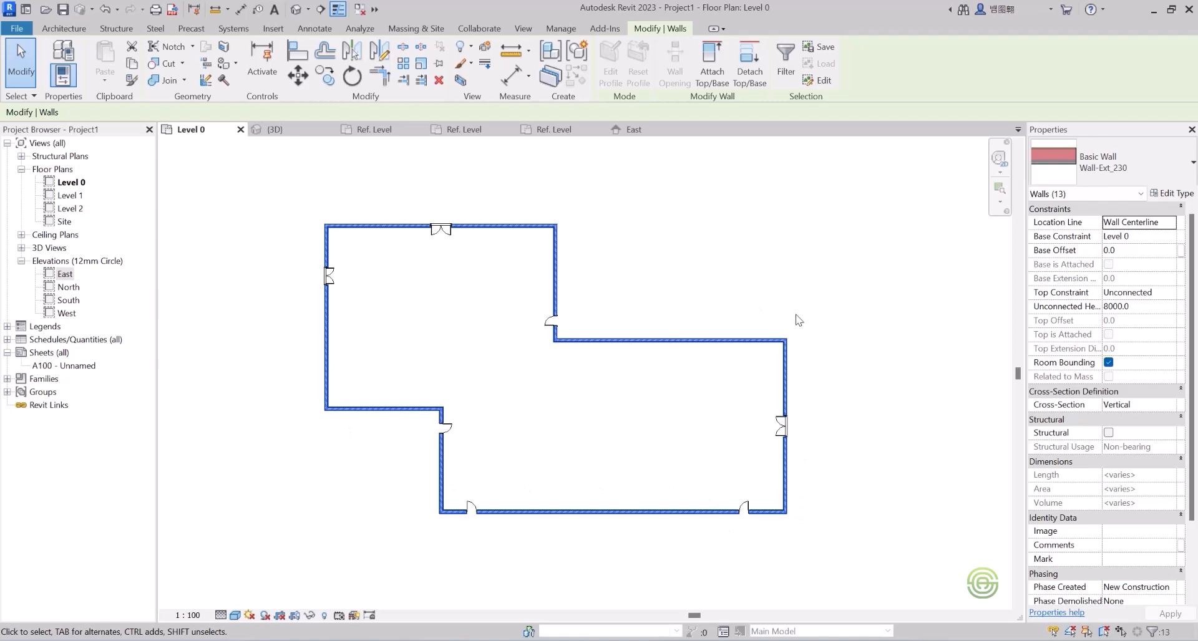
{"action": "left_click", "coordinate": [1168, 294]}
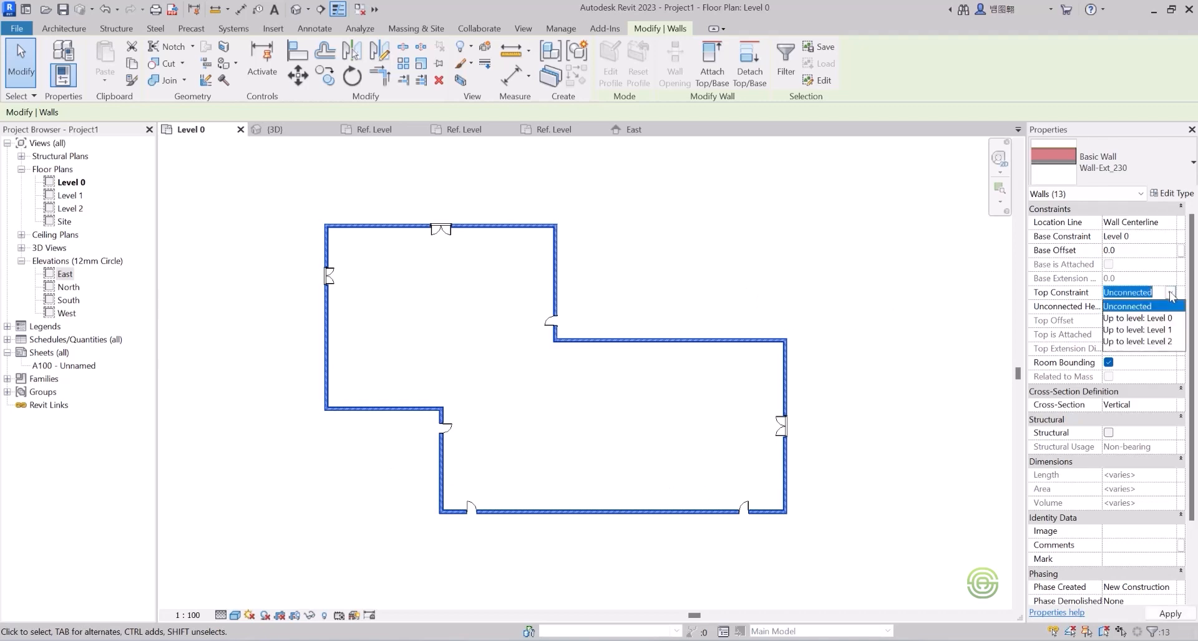
{"action": "left_click", "coordinate": [1155, 342]}
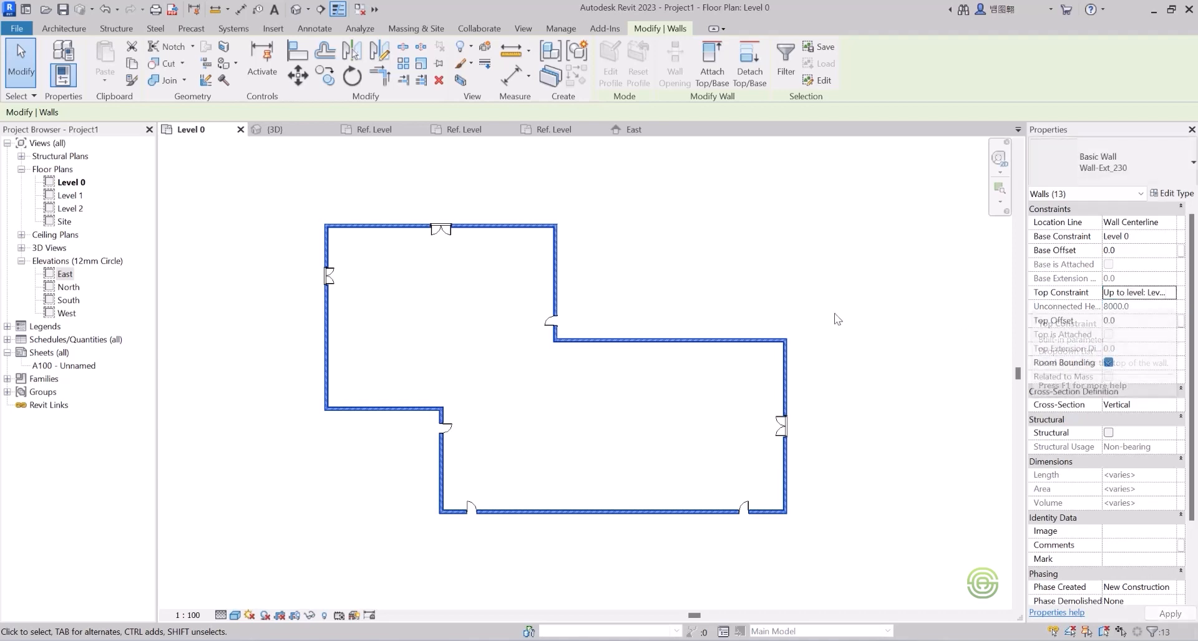
{"action": "key", "text": "Escape"}
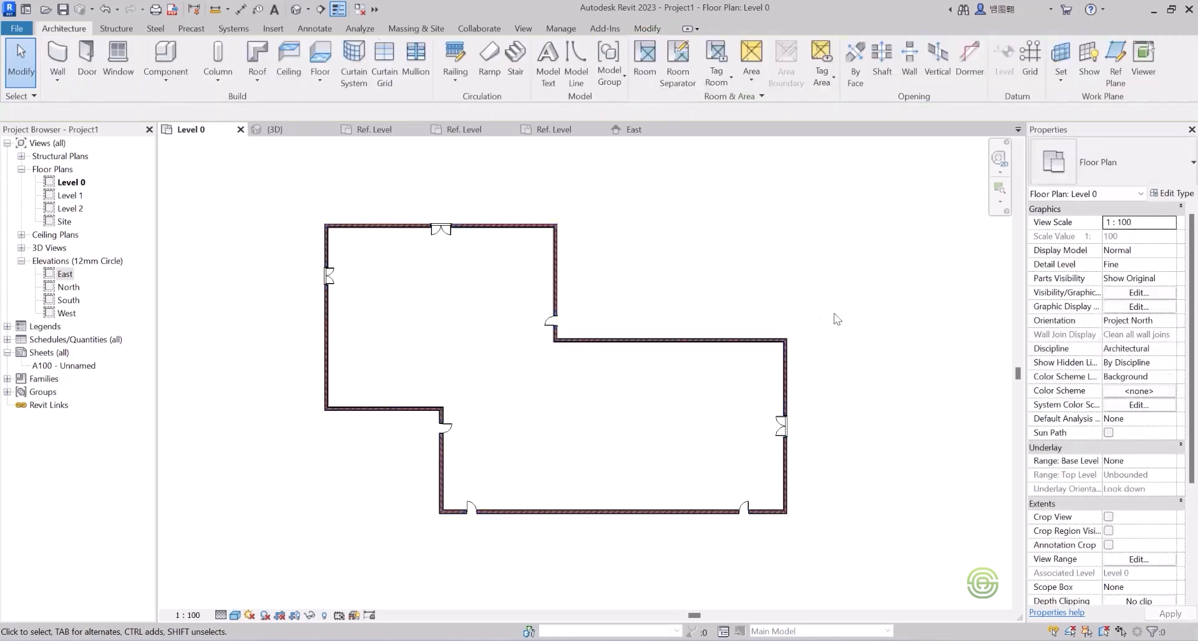
- Open the 3D view and examine the full enclosure, its wall tops and its doors from several angles
{"action": "left_click", "coordinate": [274, 129]}
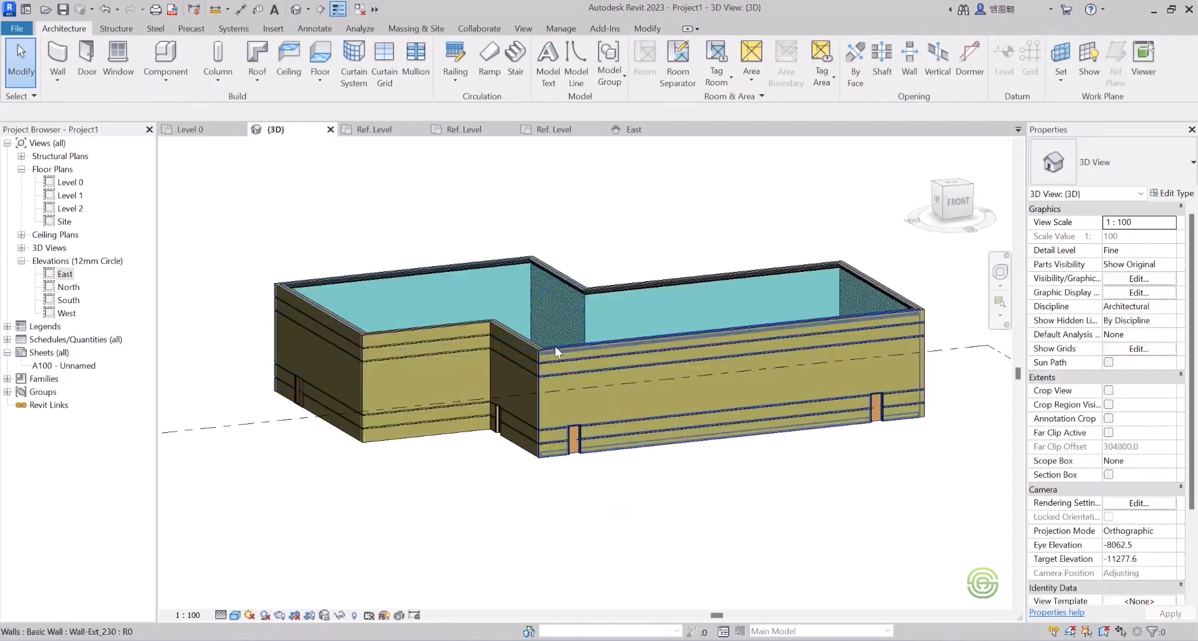
{"action": "scroll", "coordinate": [668, 360], "scroll_direction": "down", "scroll_amount": 6}
{"action": "scroll", "coordinate": [638, 353], "scroll_direction": "up", "scroll_amount": 6}
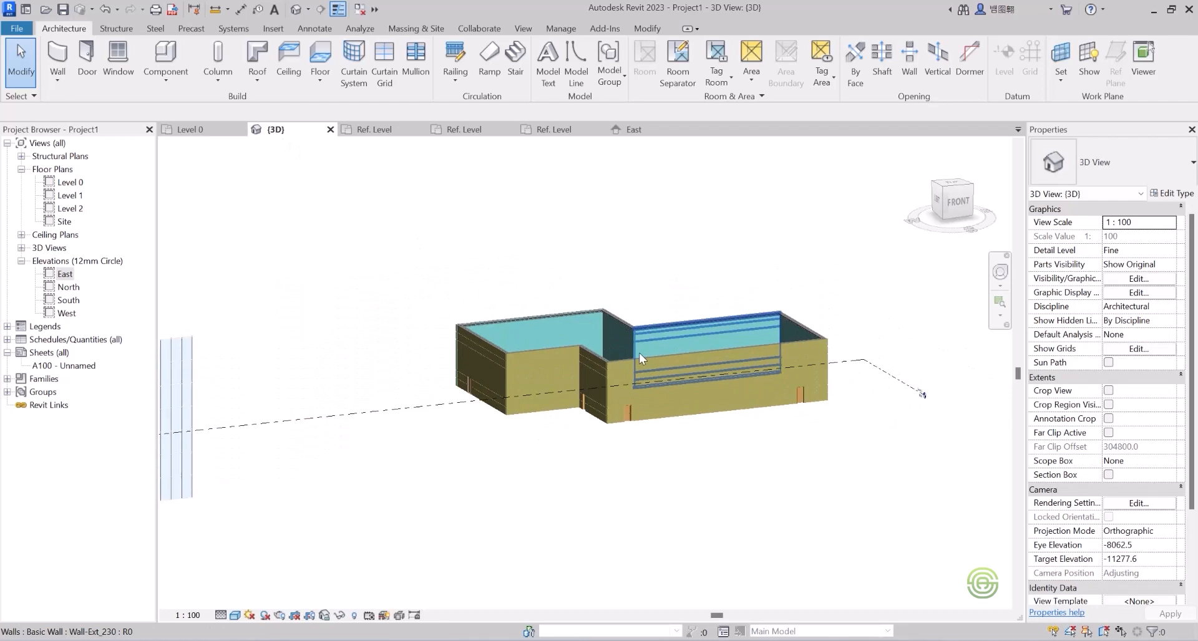
{"action": "middle_click_drag", "start_coordinate": [582, 386], "coordinate": [683, 425], "text": "shift"}
{"action": "scroll", "coordinate": [682, 425], "scroll_direction": "down", "scroll_amount": 4}
{"action": "scroll", "coordinate": [682, 425], "scroll_direction": "up", "scroll_amount": 4}
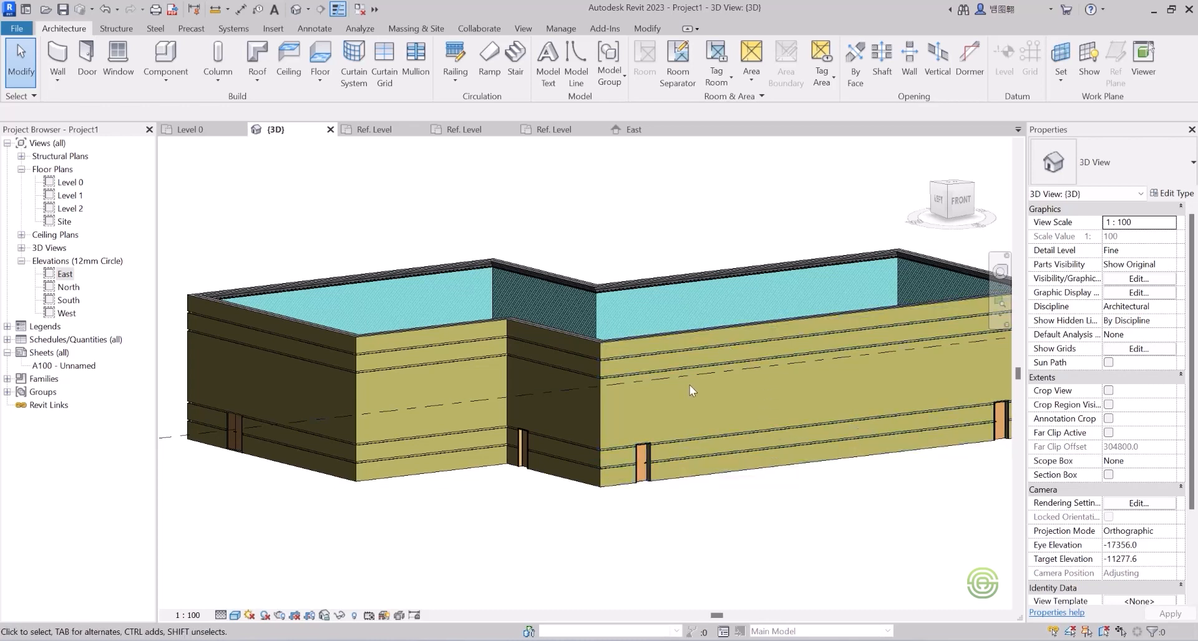
{"action": "scroll", "coordinate": [575, 352], "scroll_direction": "down", "scroll_amount": 4}
{"action": "middle_click_drag", "start_coordinate": [559, 372], "coordinate": [583, 381], "text": "shift"}
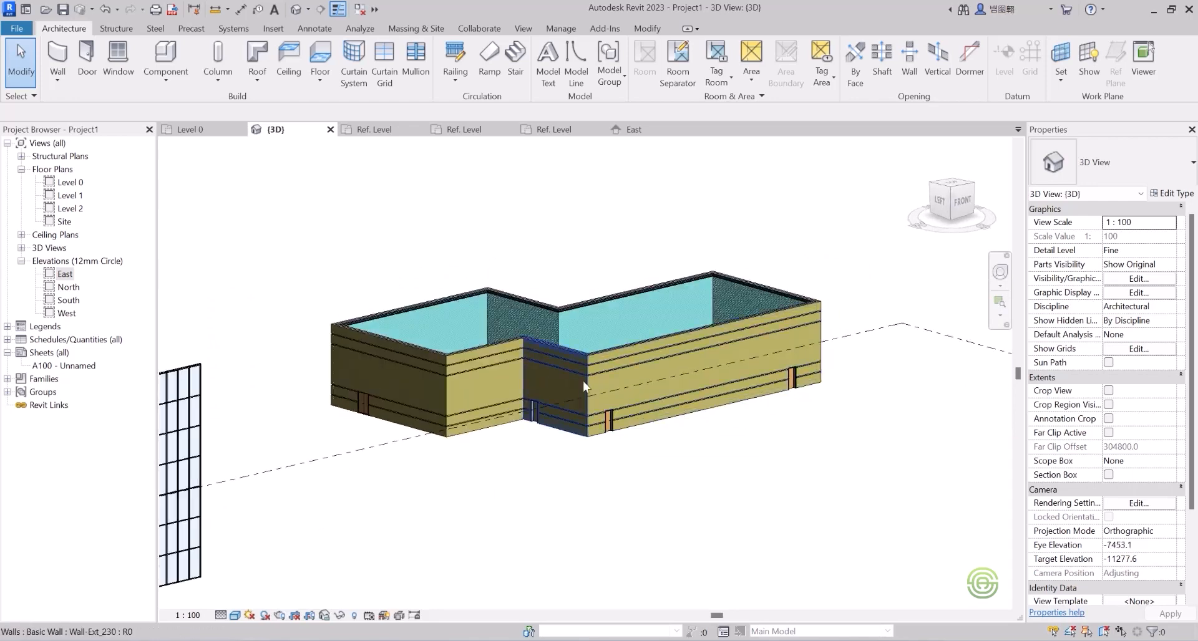
- Examine the curtain wall samples and the building's exterior walls and doors in the 3D view
{"action": "scroll", "coordinate": [632, 380], "scroll_direction": "down", "scroll_amount": 5}
{"action": "scroll", "coordinate": [349, 470], "scroll_direction": "up", "scroll_amount": 2}
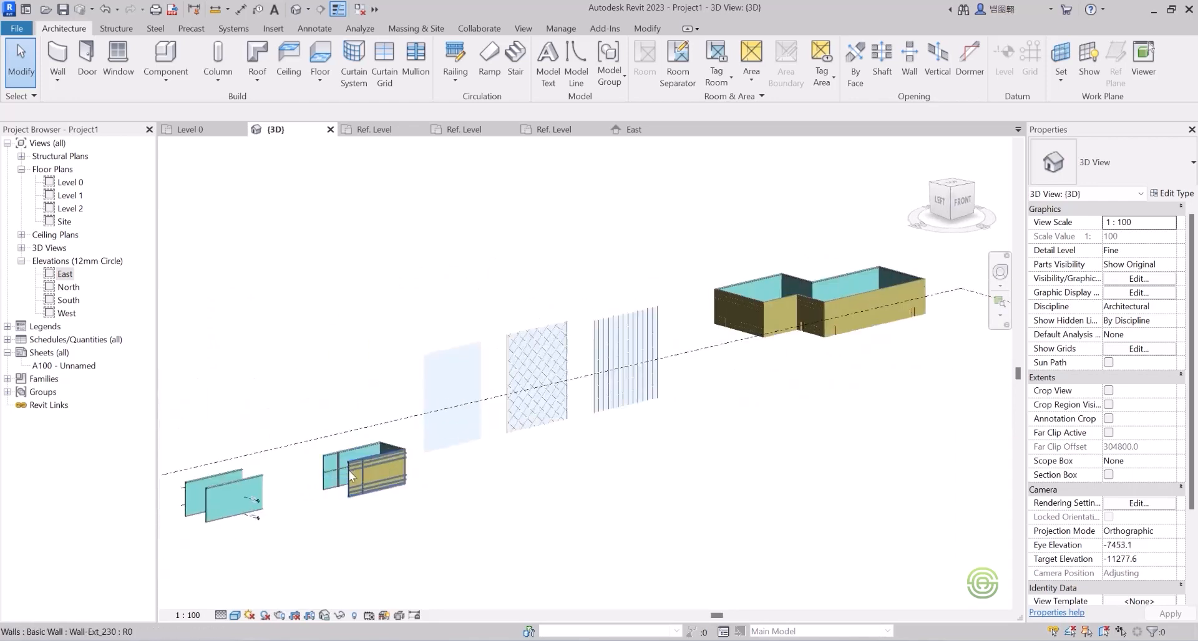
{"action": "scroll", "coordinate": [349, 475], "scroll_direction": "up", "scroll_amount": 3}
{"action": "scroll", "coordinate": [353, 472], "scroll_direction": "down", "scroll_amount": 3}
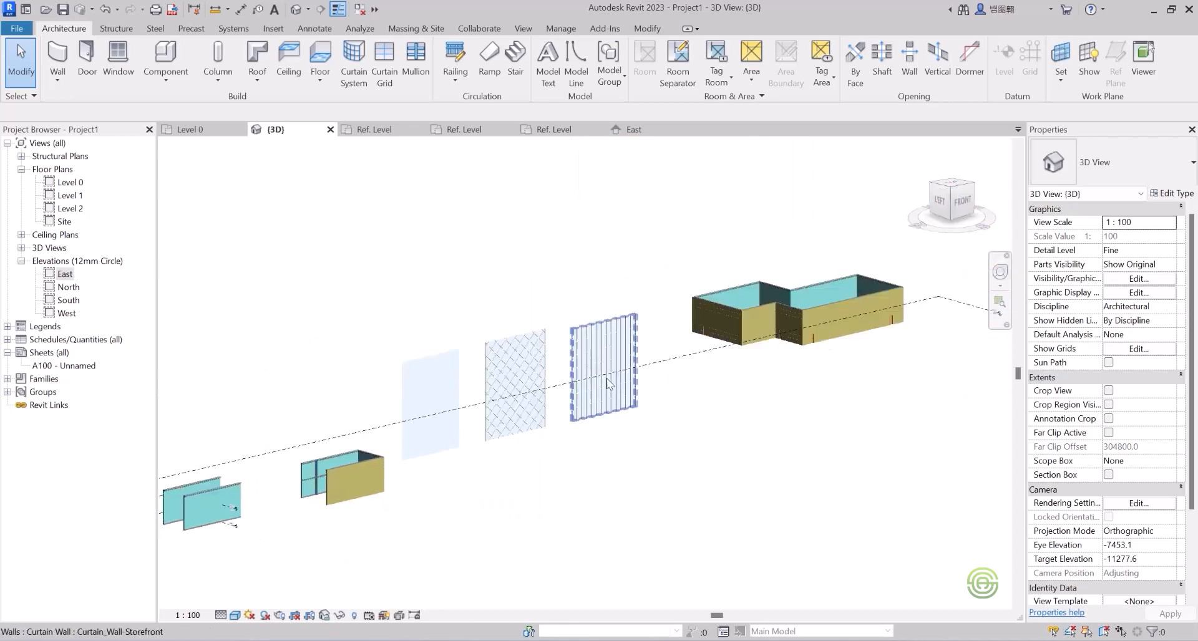
{"action": "scroll", "coordinate": [599, 389], "scroll_direction": "up", "scroll_amount": 3}
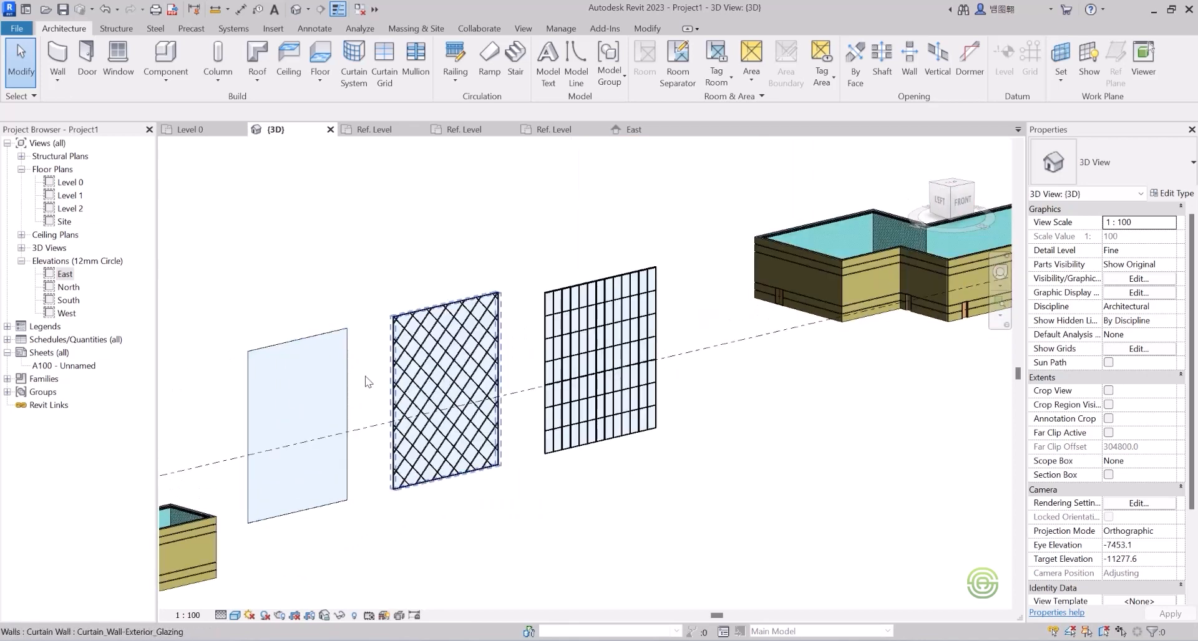
{"action": "scroll", "coordinate": [277, 426], "scroll_direction": "down", "scroll_amount": 3}
{"action": "scroll", "coordinate": [645, 342], "scroll_direction": "up", "scroll_amount": 5}
{"action": "middle_click_drag", "start_coordinate": [592, 404], "coordinate": [575, 436], "text": "shift"}
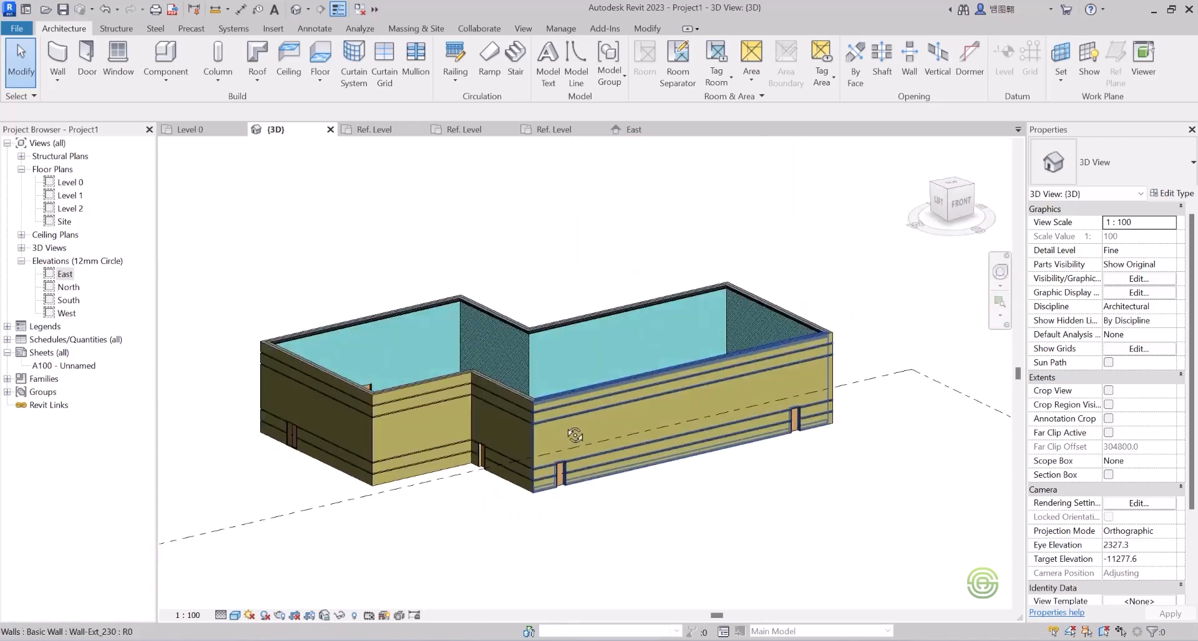
{"action": "scroll", "coordinate": [536, 430], "scroll_direction": "up", "scroll_amount": 1}
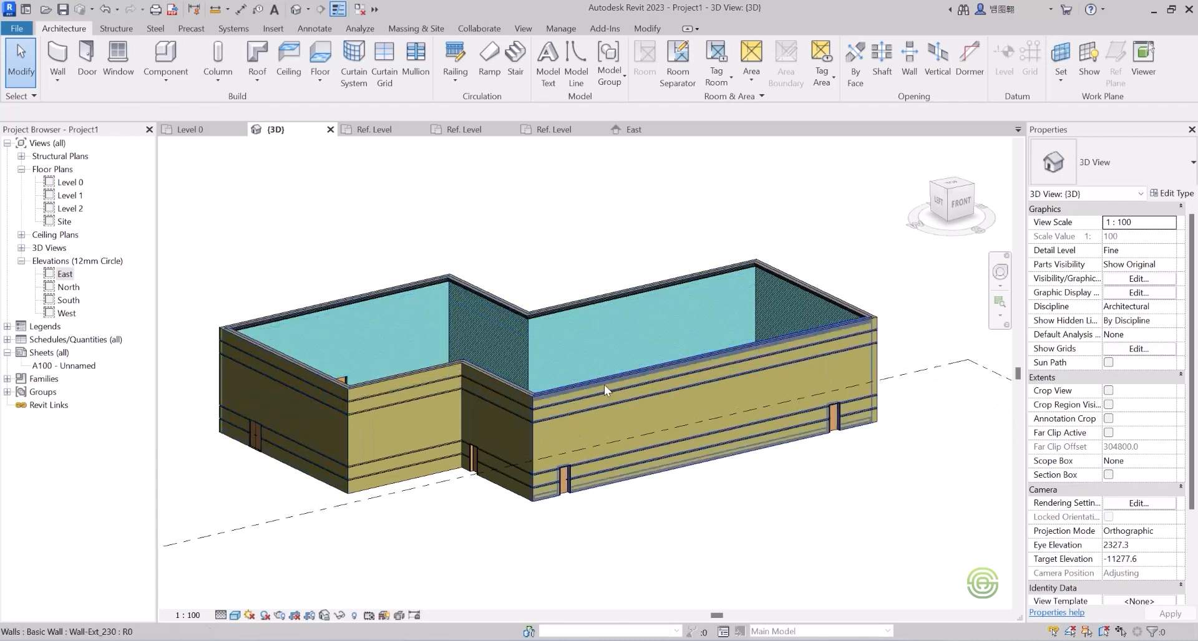
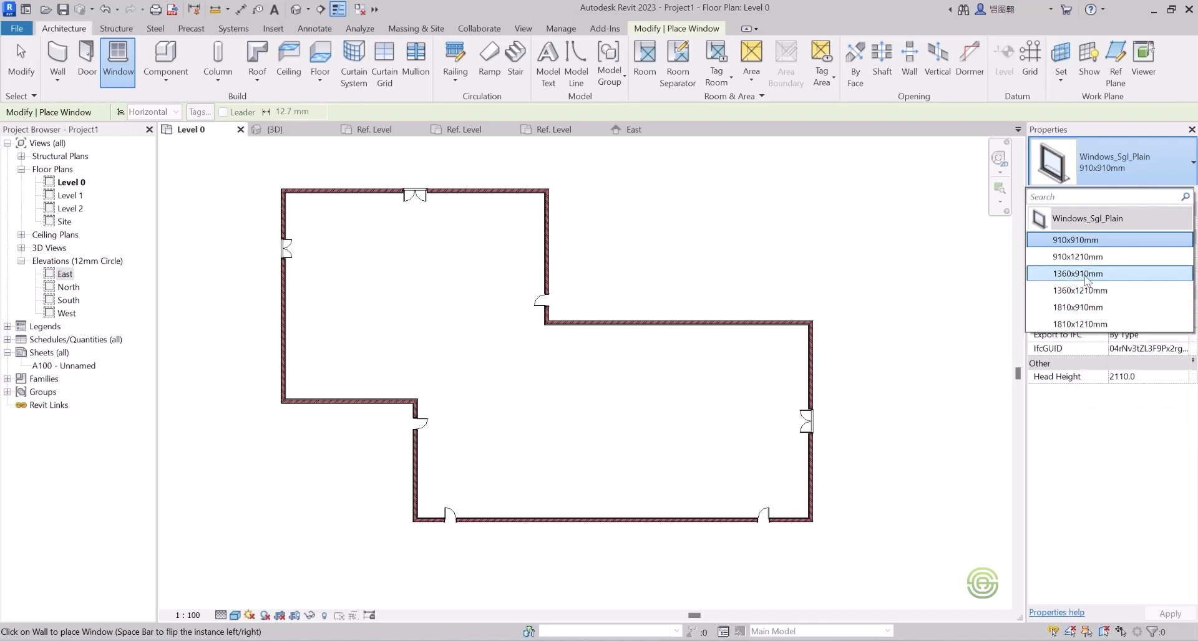
- Place a Windows_Sgl_Plain 1360x910mm window in the short lower-left wall on Level 0, about 2400 mm below the door and 2960 mm above the corner
{"action": "left_click", "coordinate": [1061, 273]}
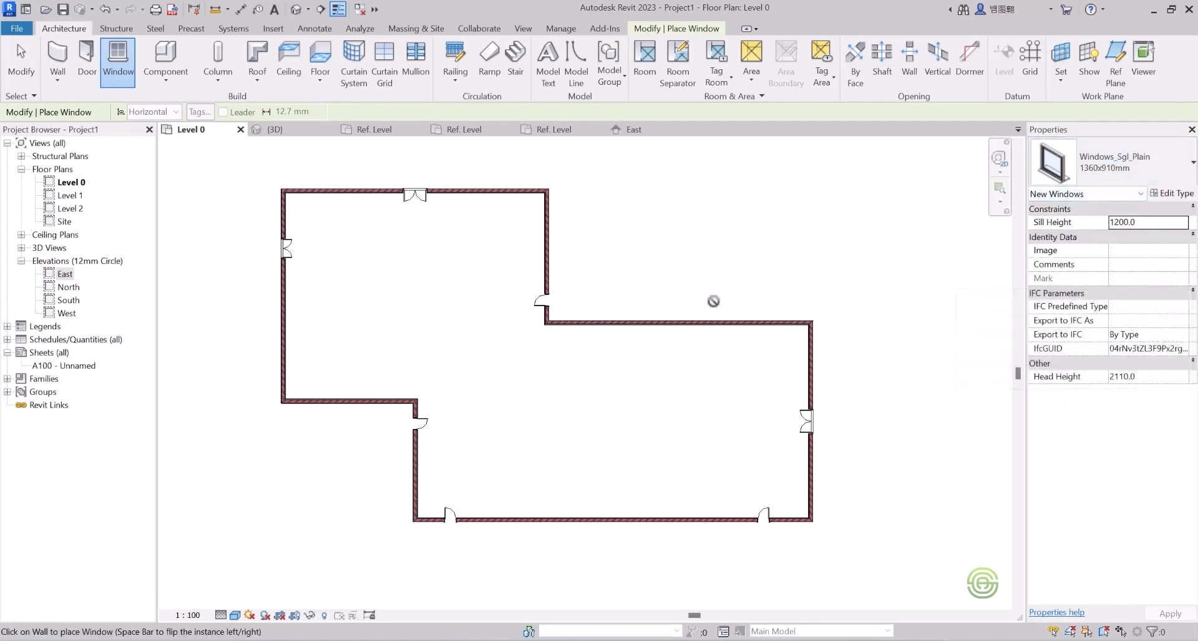
{"action": "scroll", "coordinate": [428, 497], "scroll_direction": "up", "scroll_amount": 4}
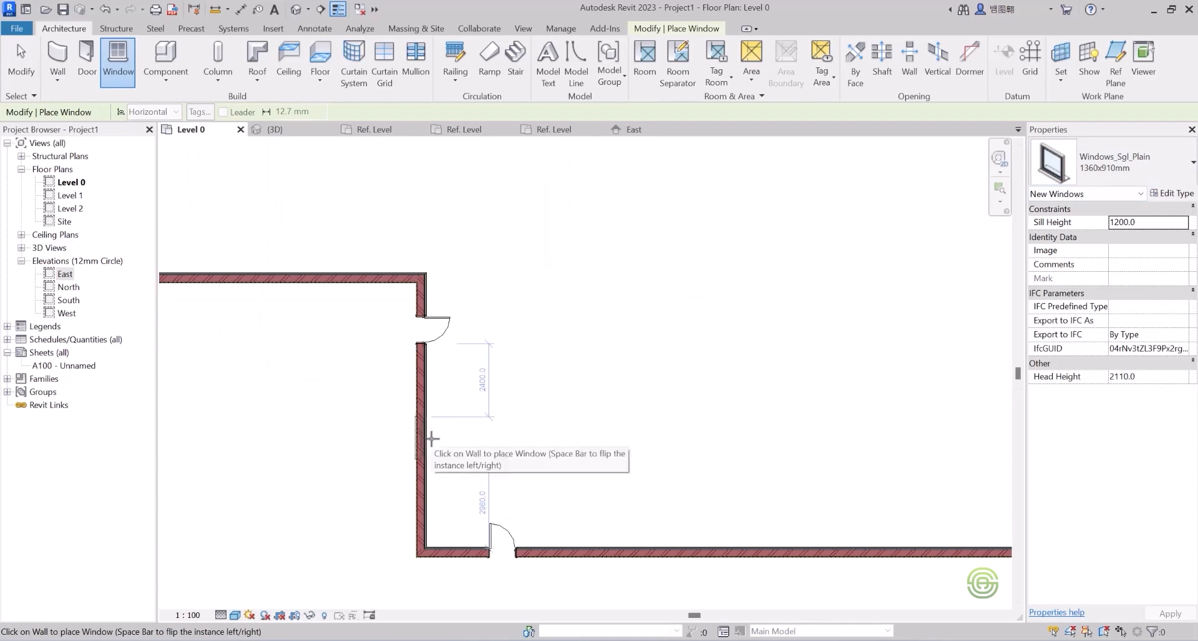
{"action": "left_click", "coordinate": [432, 439]}
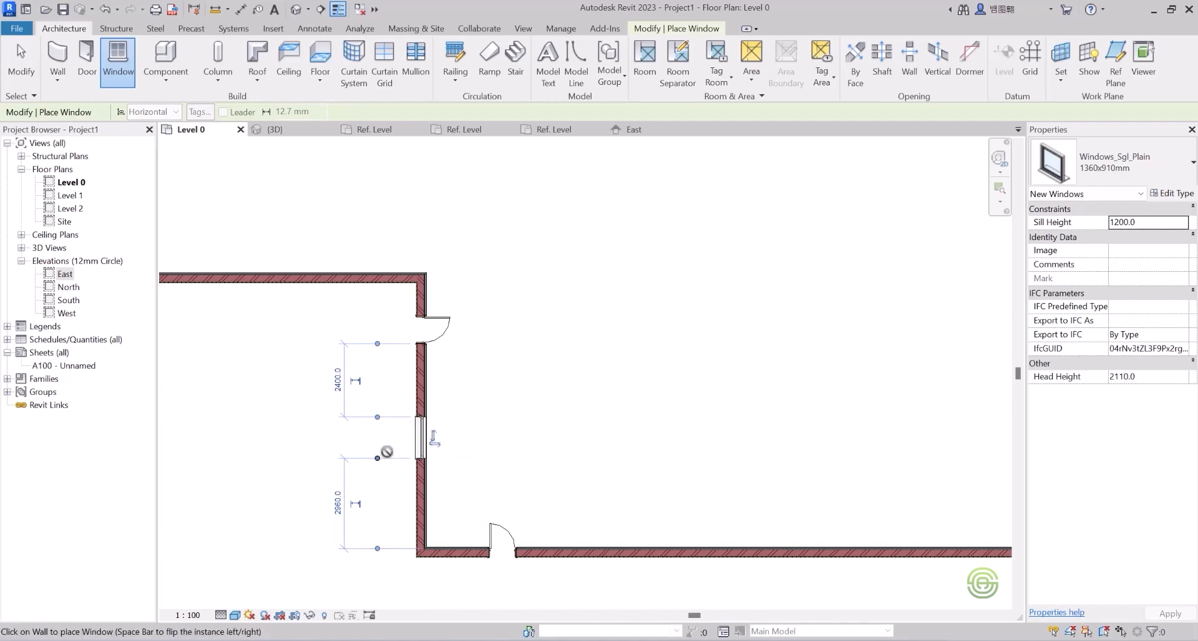
{"action": "key", "text": "Escape"}
{"action": "key", "text": "Escape"}
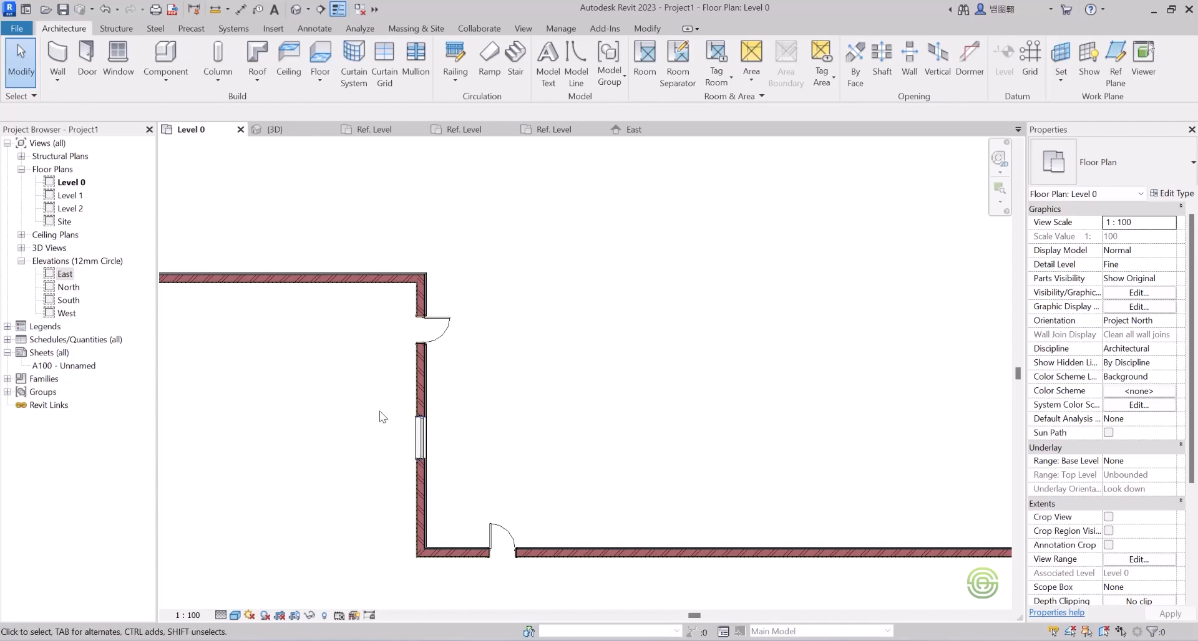
- Flip the new window's facing and hand back and forth to try out its orientation controls
{"action": "left_click", "coordinate": [423, 432]}
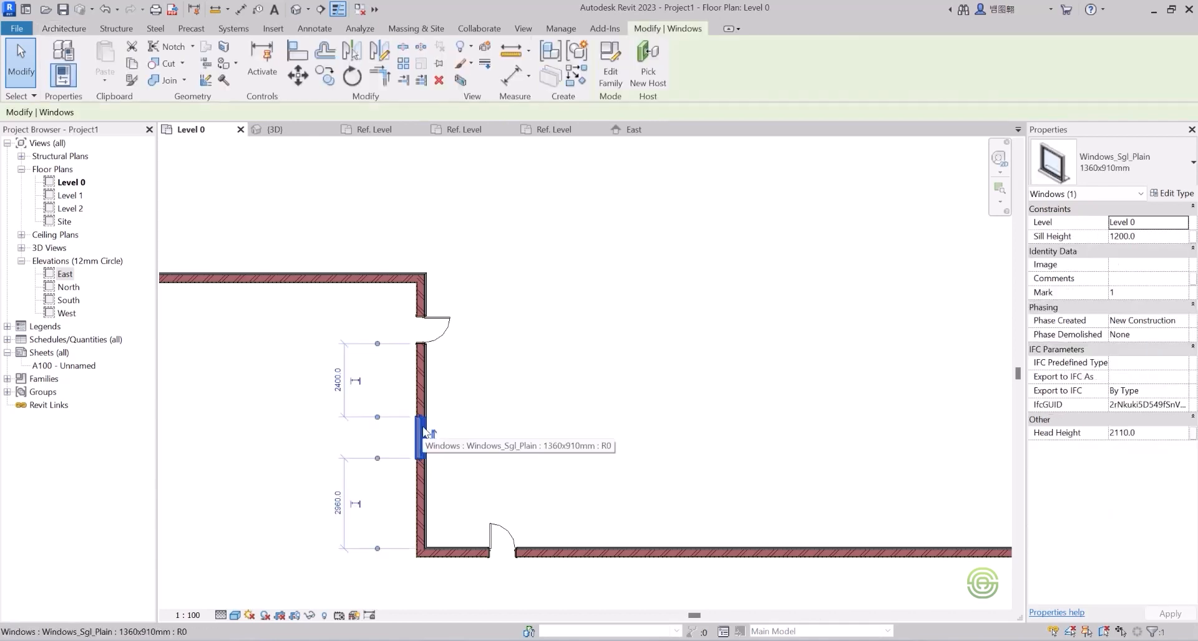
{"action": "scroll", "coordinate": [387, 518], "scroll_direction": "up", "scroll_amount": 3}
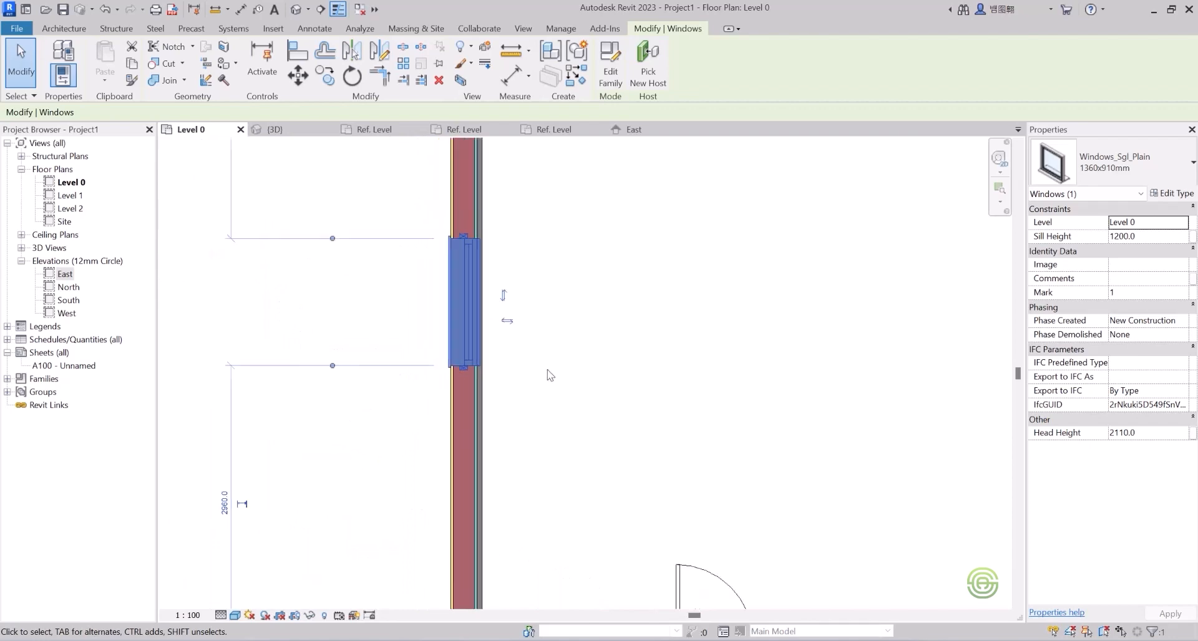
{"action": "scroll", "coordinate": [549, 374], "scroll_direction": "down", "scroll_amount": 2}
{"action": "left_click", "coordinate": [518, 333]}
{"action": "left_click", "coordinate": [452, 333]}
{"action": "left_click", "coordinate": [514, 315]}
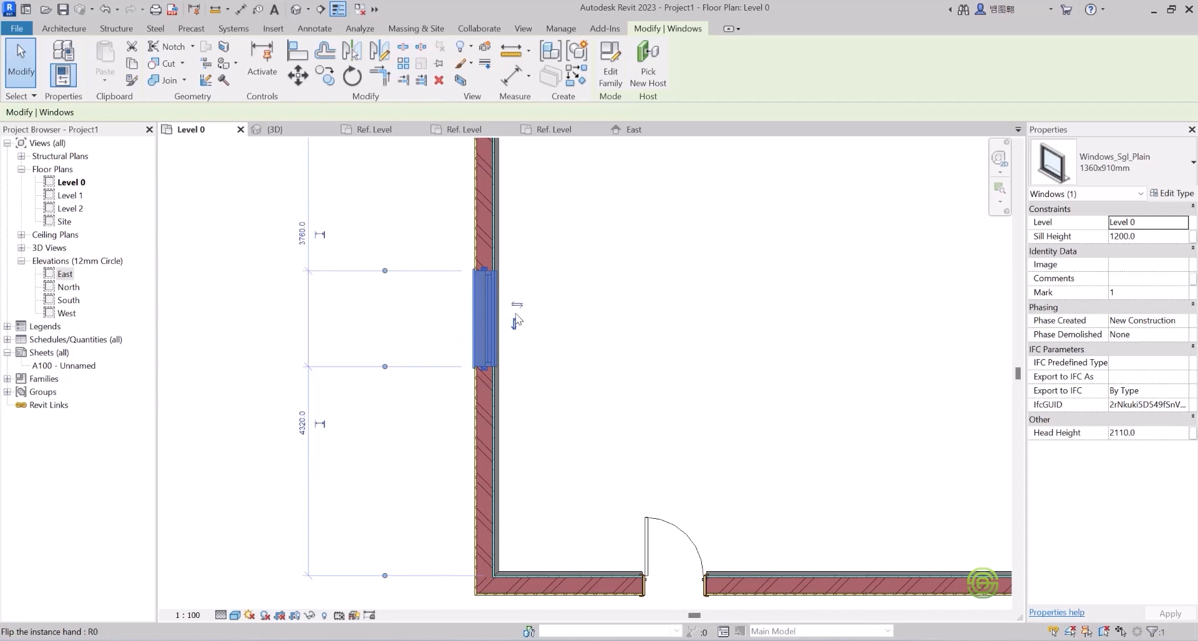
{"action": "left_click", "coordinate": [517, 305]}
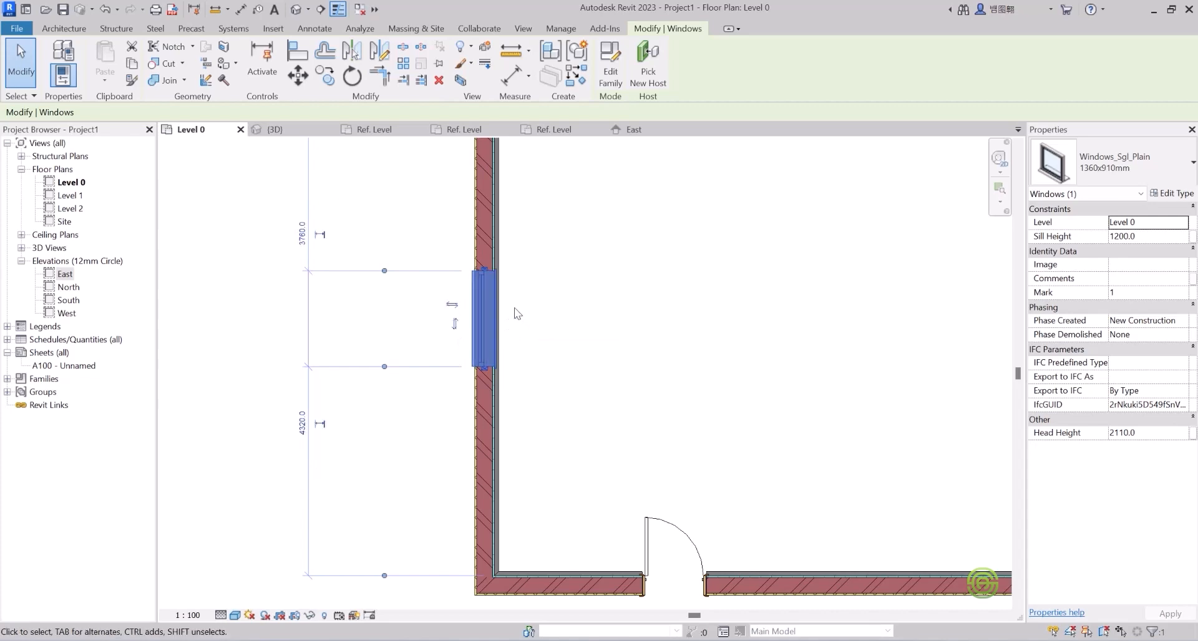
{"action": "left_click", "coordinate": [451, 306]}
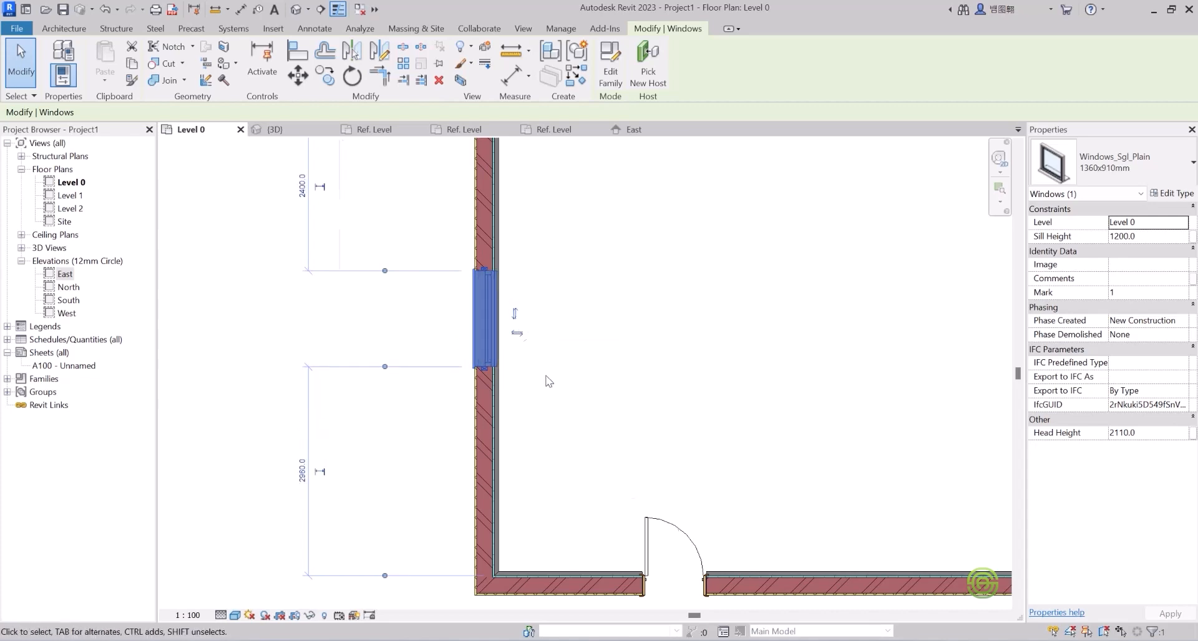
- Examine the window's temporary dimensions to the neighbouring door and wall corner, and deselect the window
{"action": "scroll", "coordinate": [542, 312], "scroll_direction": "down", "scroll_amount": 2}
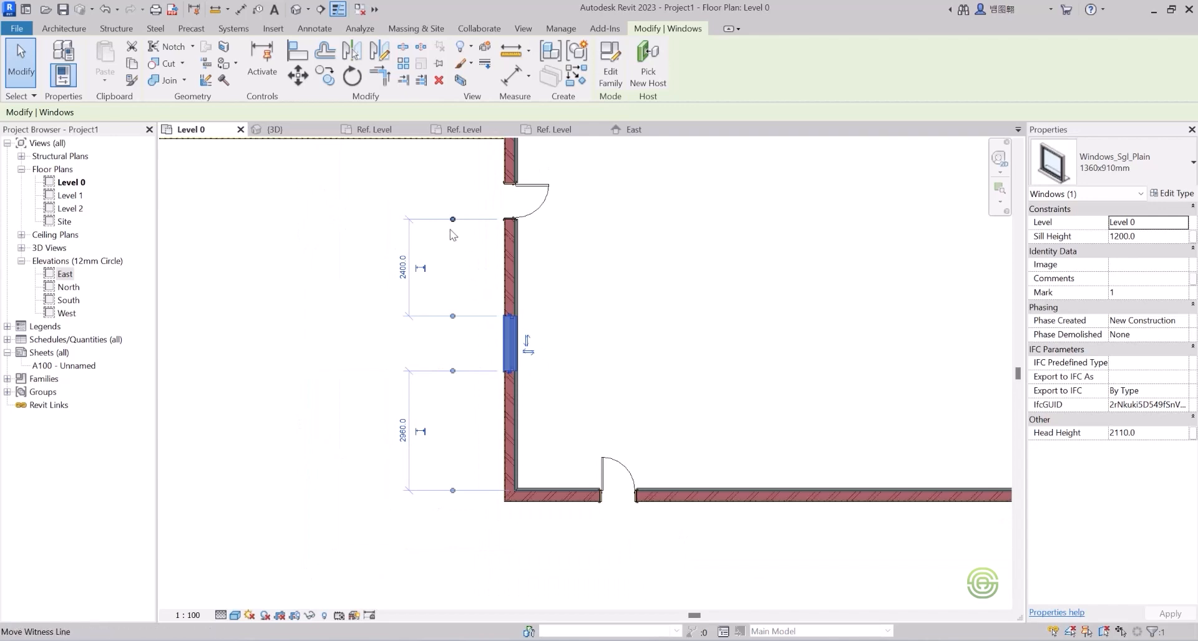
{"action": "scroll", "coordinate": [404, 427], "scroll_direction": "up", "scroll_amount": 1}
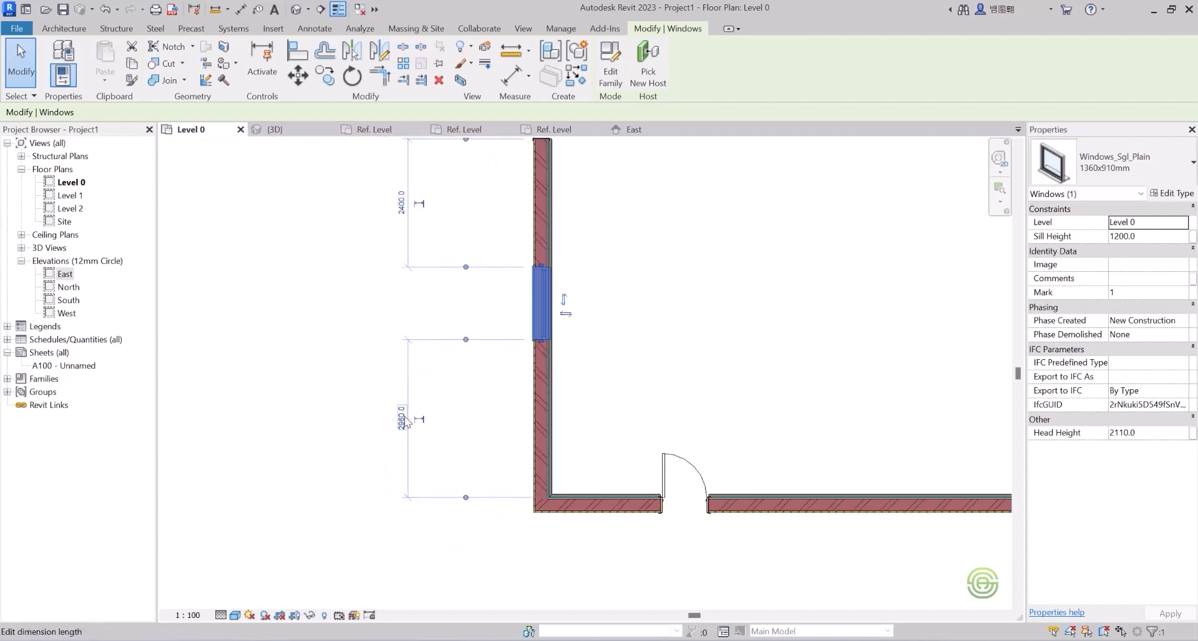
{"action": "scroll", "coordinate": [424, 401], "scroll_direction": "down", "scroll_amount": 3}
{"action": "scroll", "coordinate": [512, 228], "scroll_direction": "up", "scroll_amount": 3}
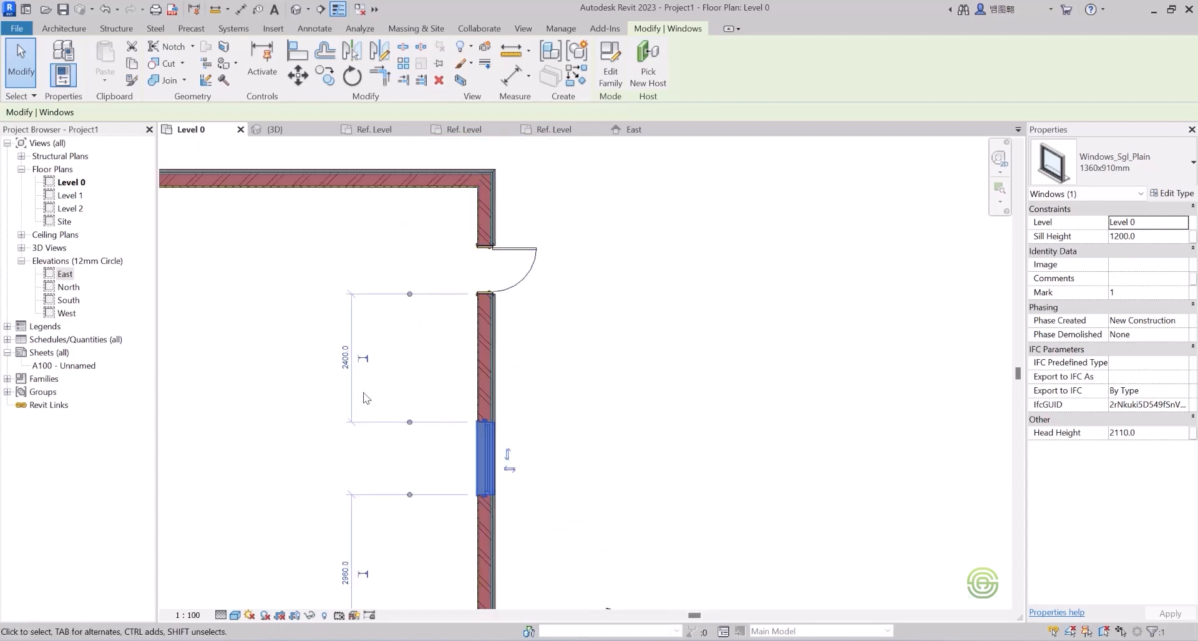
{"action": "left_click", "coordinate": [401, 356]}
{"action": "scroll", "coordinate": [423, 369], "scroll_direction": "down", "scroll_amount": 2}
{"action": "scroll", "coordinate": [468, 385], "scroll_direction": "down", "scroll_amount": 2}
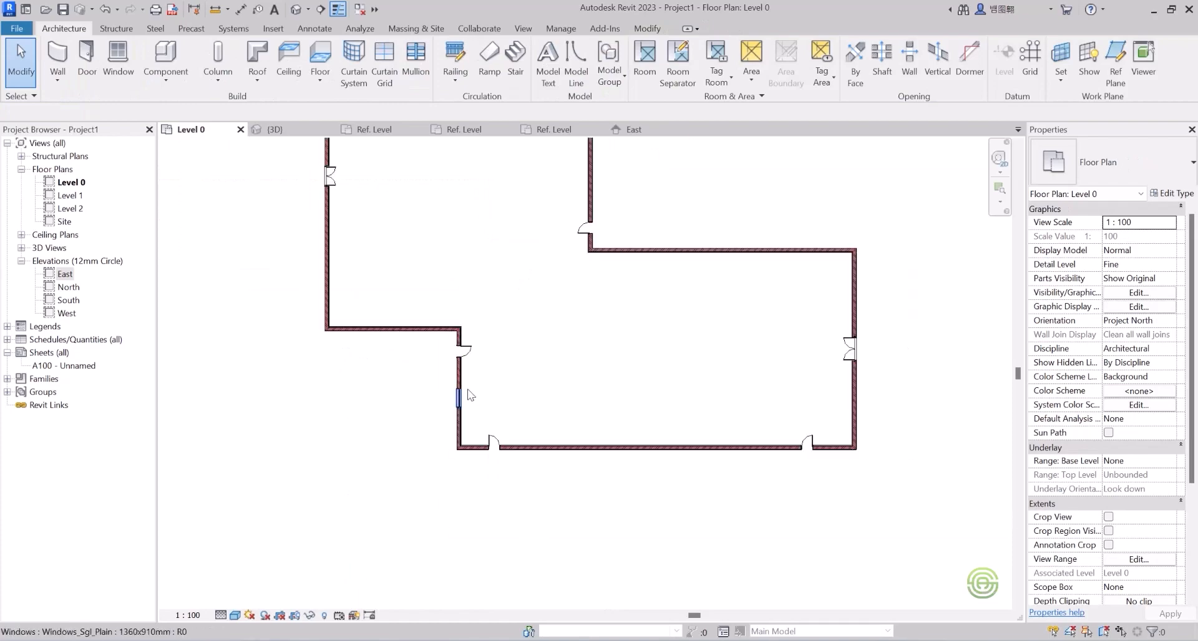
- Inspect the placed window in the 3D view, both up close from outside and from above the building
{"action": "left_click", "coordinate": [278, 131]}
{"action": "scroll", "coordinate": [481, 485], "scroll_direction": "up", "scroll_amount": 6}
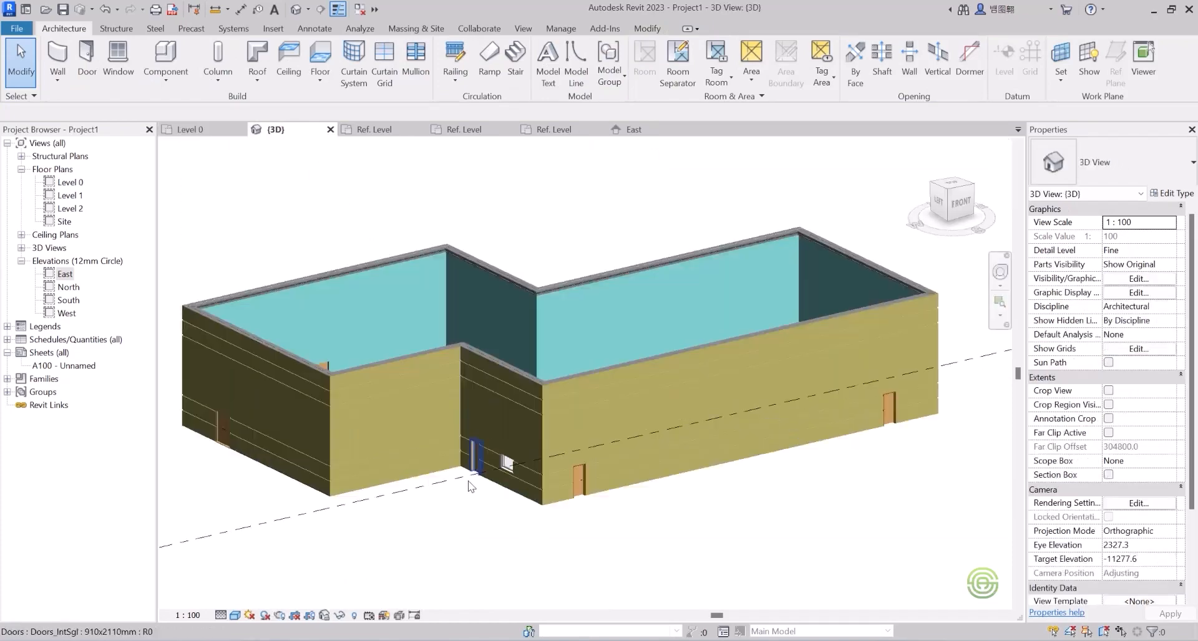
{"action": "middle_click_drag", "start_coordinate": [541, 448], "coordinate": [593, 381], "text": "shift"}
{"action": "scroll", "coordinate": [593, 381], "scroll_direction": "up", "scroll_amount": 5}
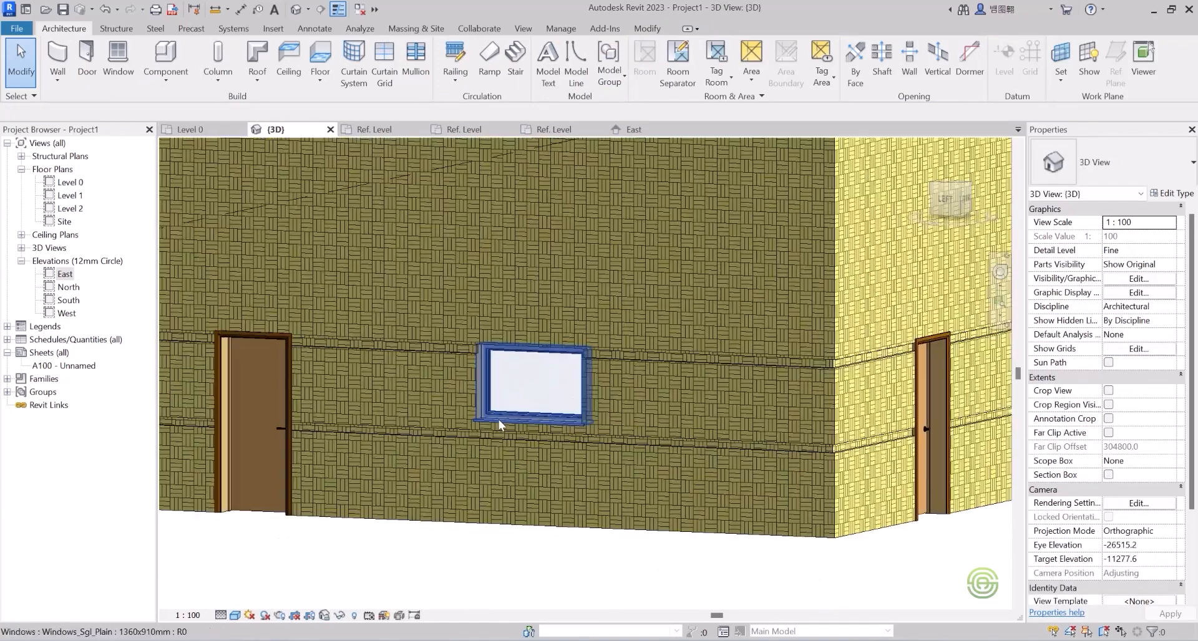
{"action": "middle_click_drag", "start_coordinate": [542, 395], "coordinate": [539, 382], "text": "shift"}
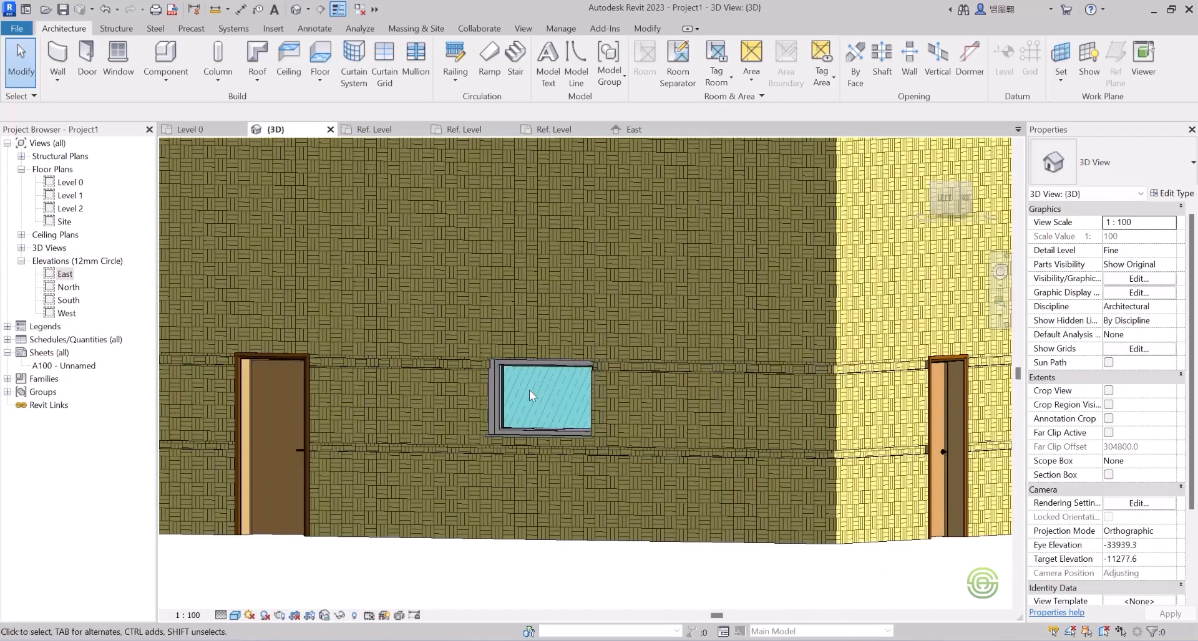
{"action": "scroll", "coordinate": [529, 391], "scroll_direction": "down", "scroll_amount": 2}
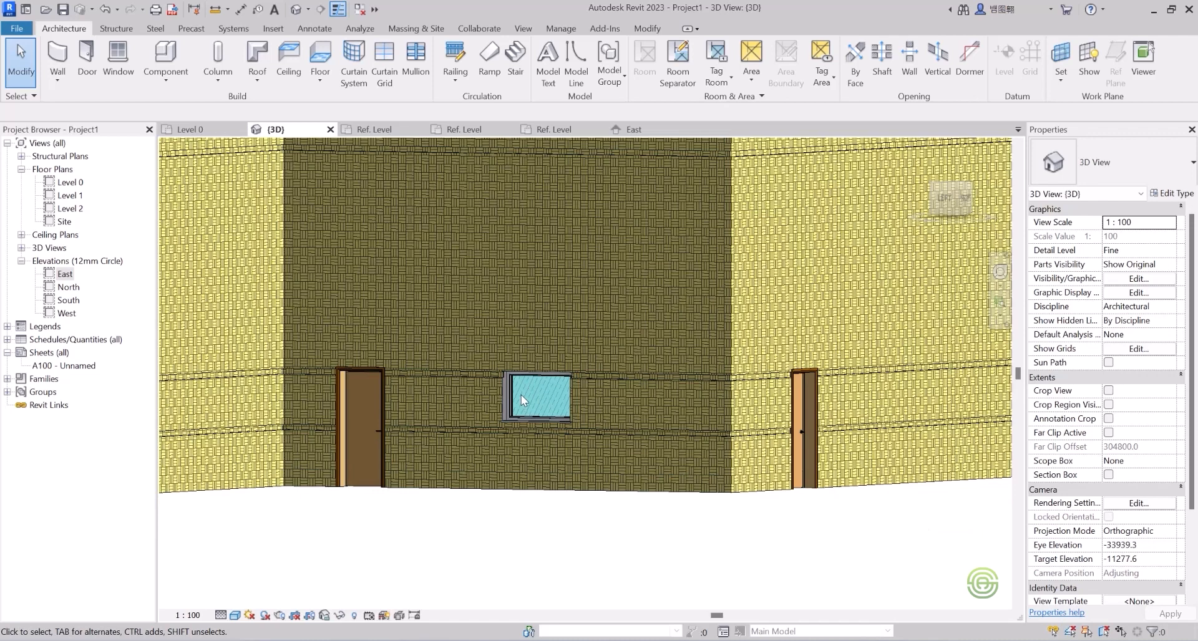
{"action": "middle_click_drag", "start_coordinate": [534, 382], "coordinate": [505, 465], "text": "shift"}
{"action": "scroll", "coordinate": [534, 430], "scroll_direction": "down", "scroll_amount": 3}
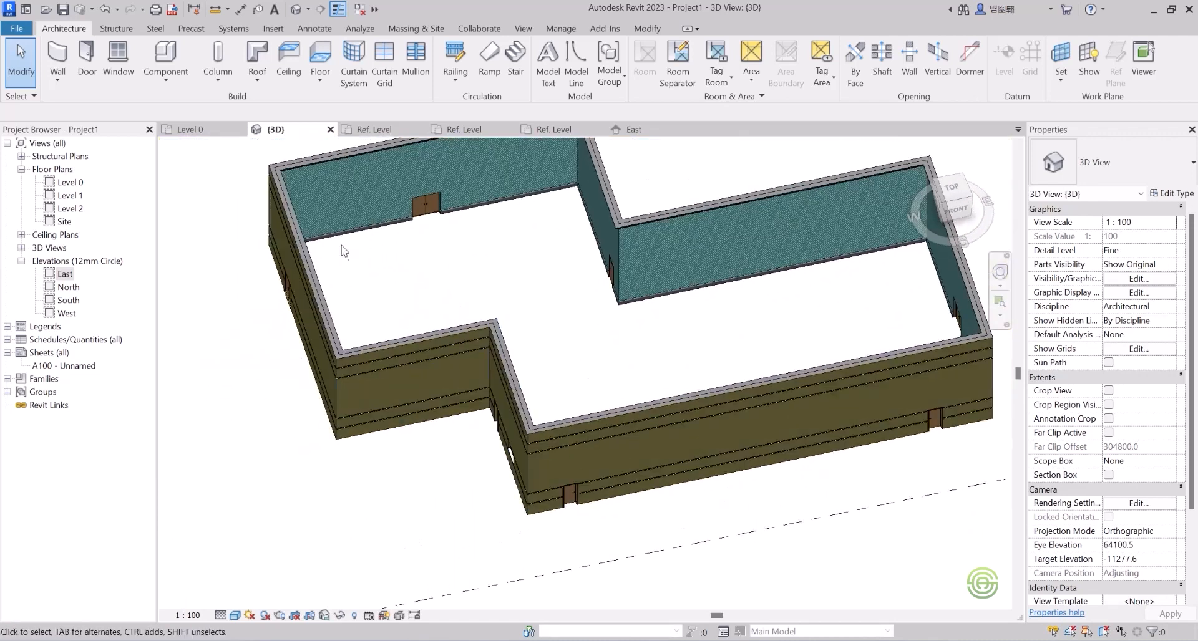
- Return to the Level 0 plan, browse the UK family library folder through Load Family for the Window command, and cancel without loading anything
{"action": "left_click", "coordinate": [189, 133]}
{"action": "scroll", "coordinate": [586, 395], "scroll_direction": "down", "scroll_amount": 2}
{"action": "scroll", "coordinate": [537, 438], "scroll_direction": "up", "scroll_amount": 4}
{"action": "scroll", "coordinate": [527, 455], "scroll_direction": "down", "scroll_amount": 2}
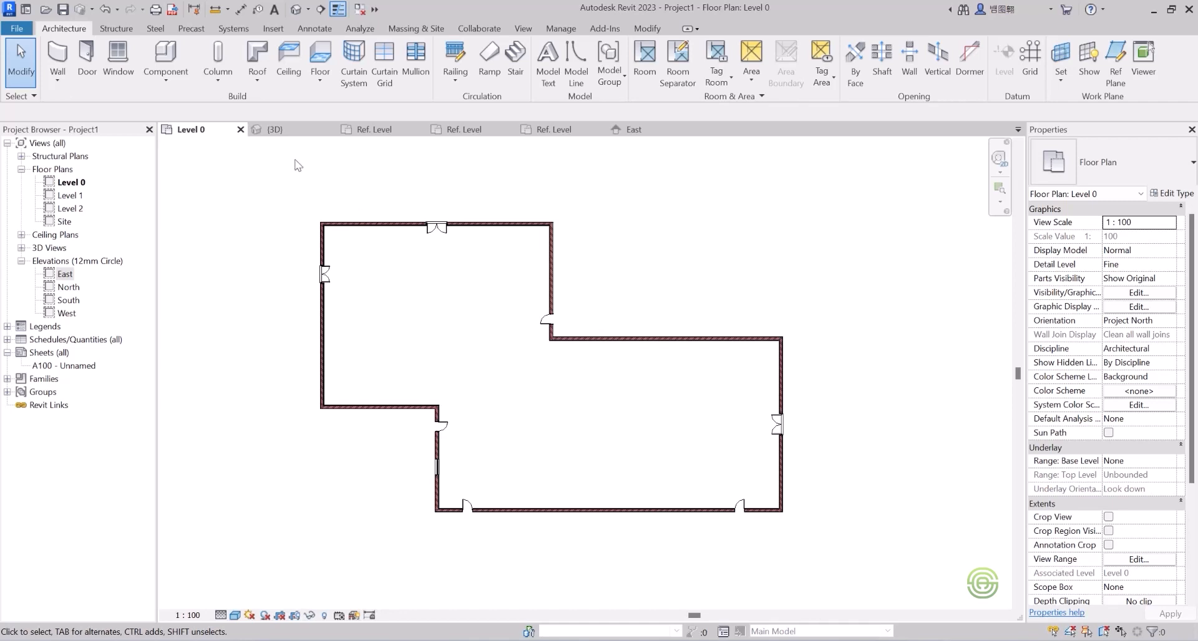
{"action": "left_click", "coordinate": [116, 61]}
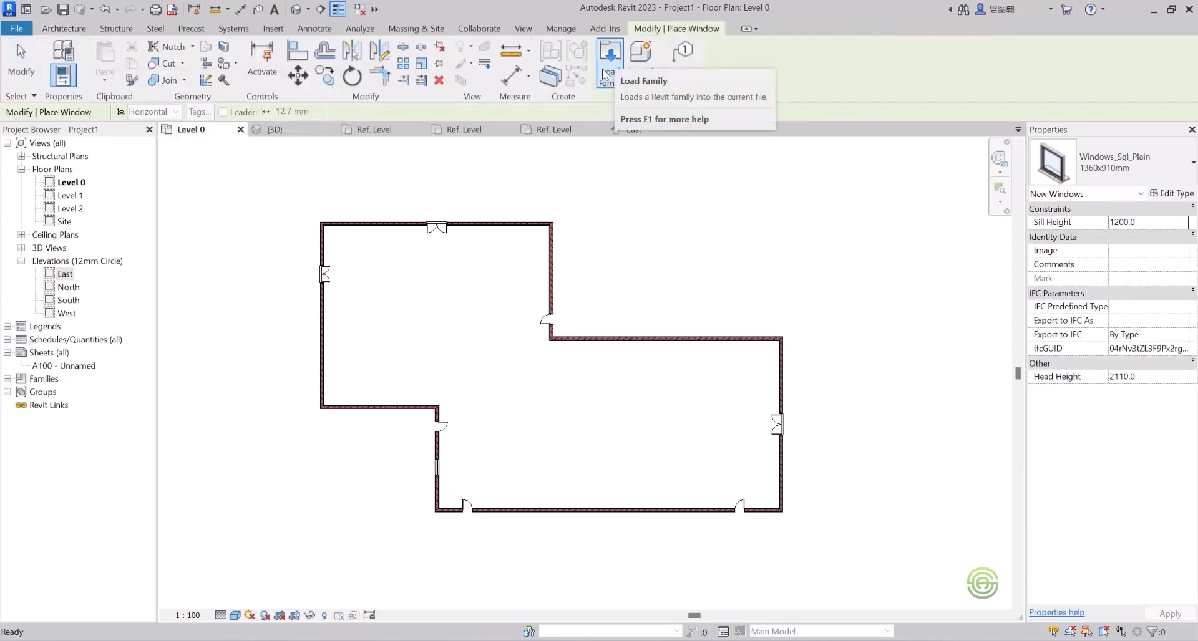
{"action": "left_click", "coordinate": [608, 59]}
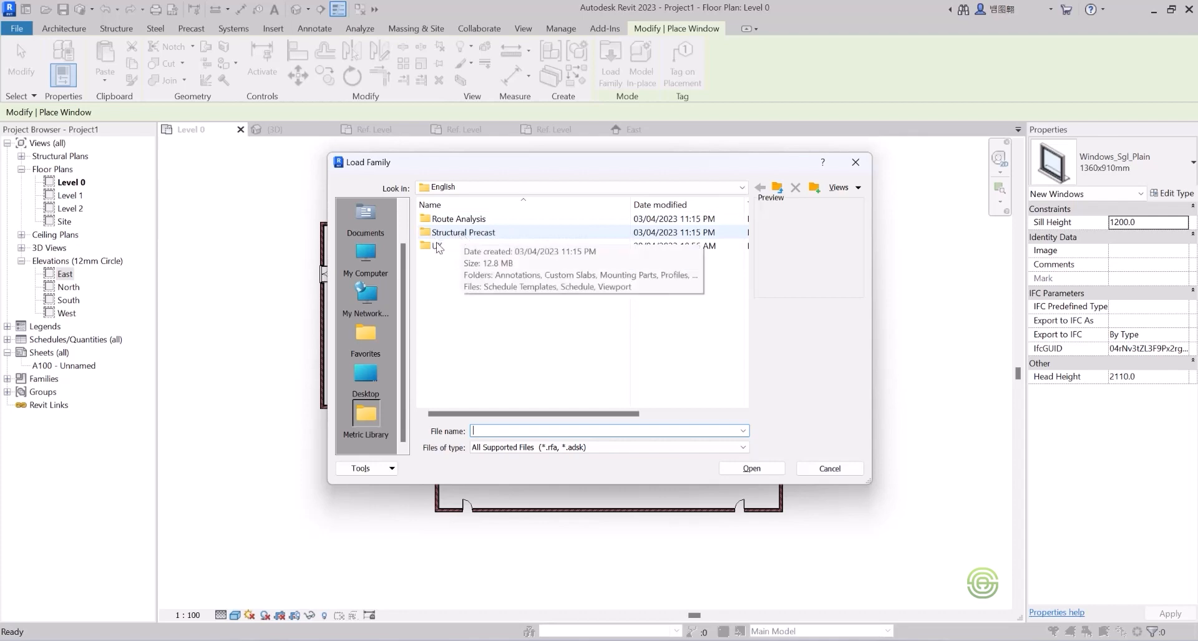
{"action": "left_click", "coordinate": [450, 250]}
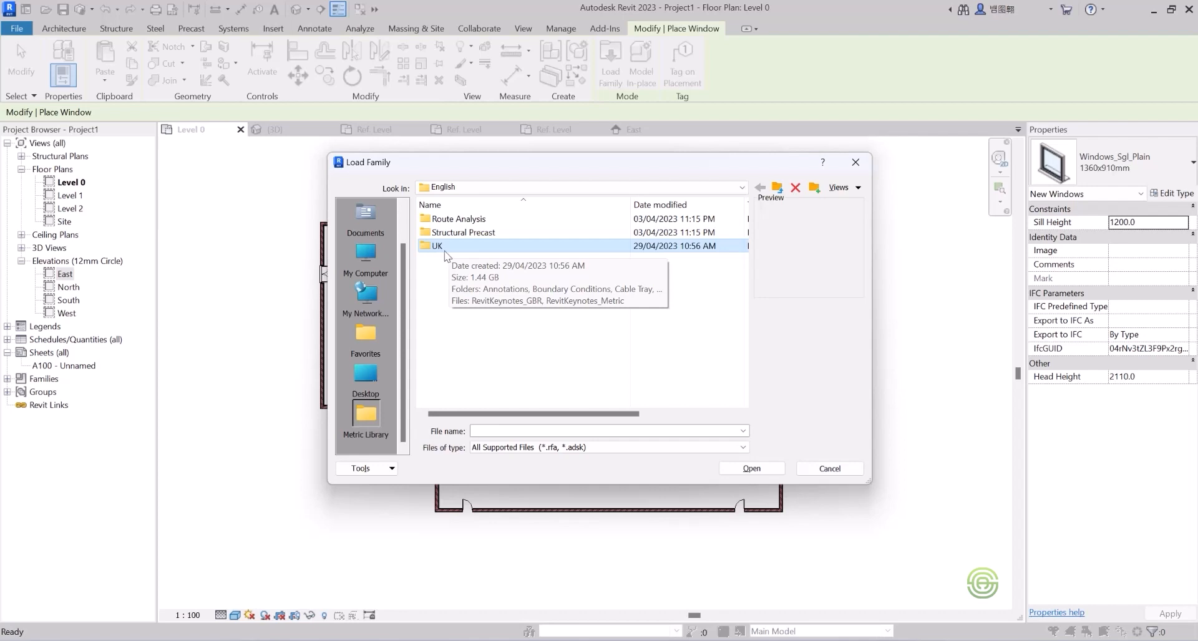
{"action": "double_click", "coordinate": [437, 246]}
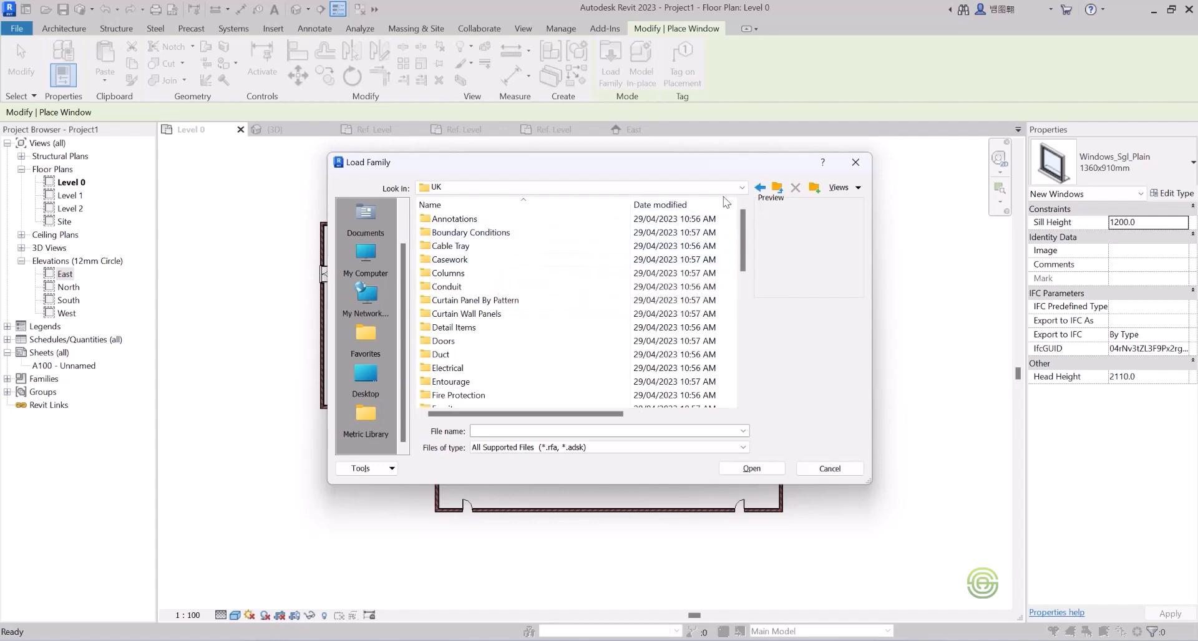
{"action": "left_click", "coordinate": [760, 187]}
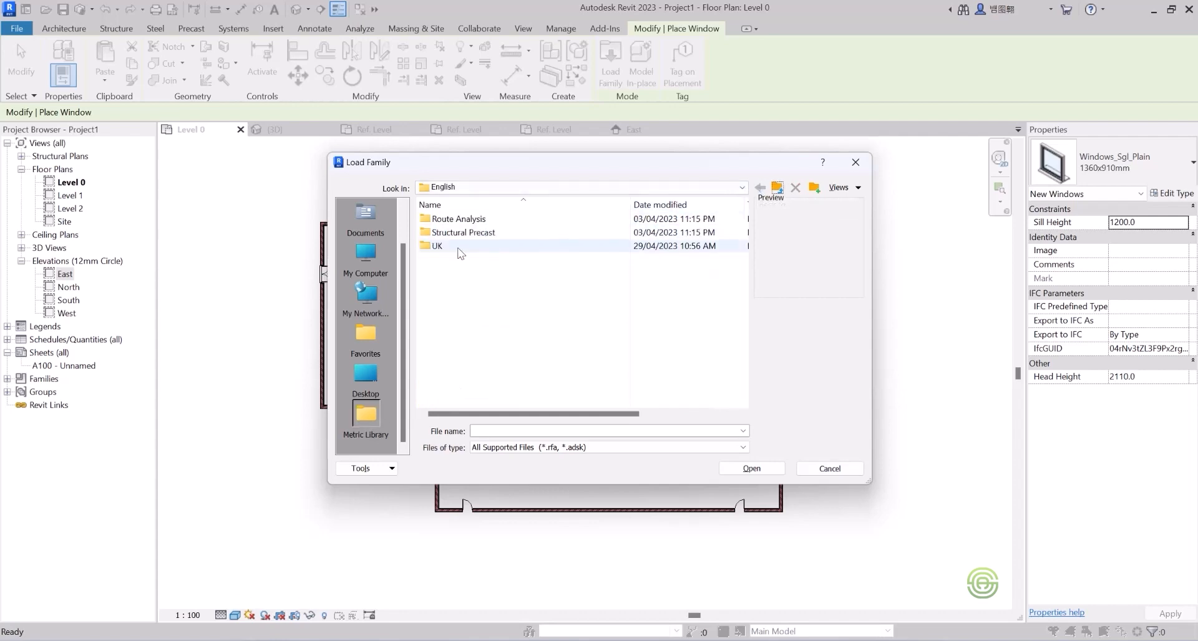
{"action": "left_click", "coordinate": [855, 163]}
{"action": "key", "text": "Escape"}
{"action": "key", "text": "Escape"}
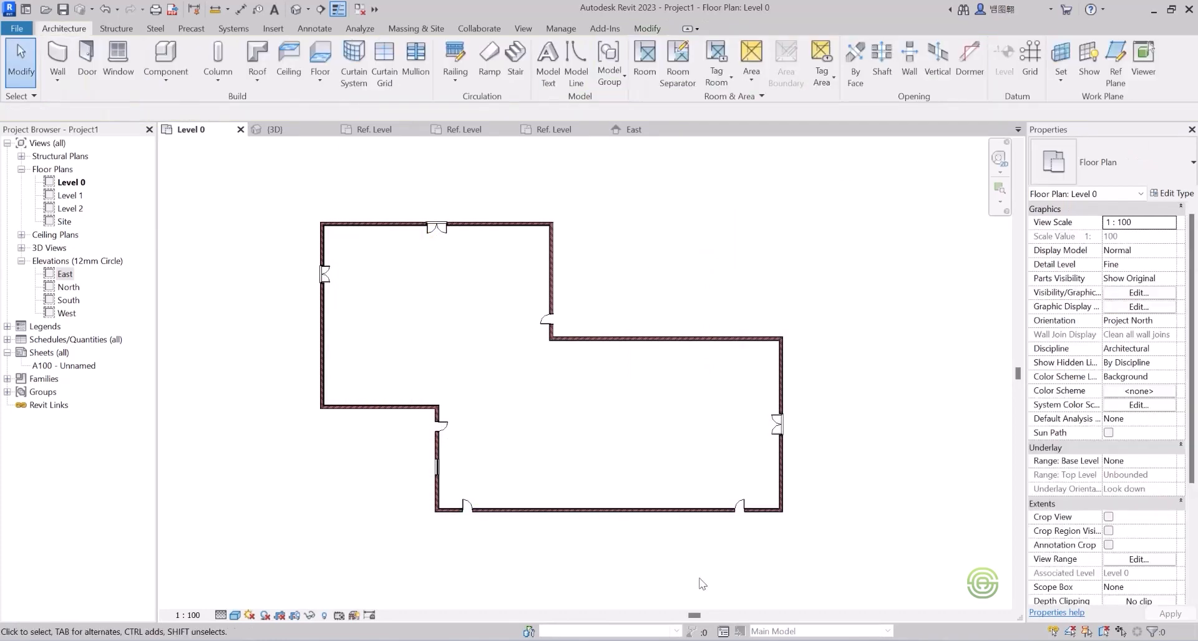
- Switch to the web browser and search Google for "revit content library"
{"action": "left_click", "coordinate": [795, 640]}
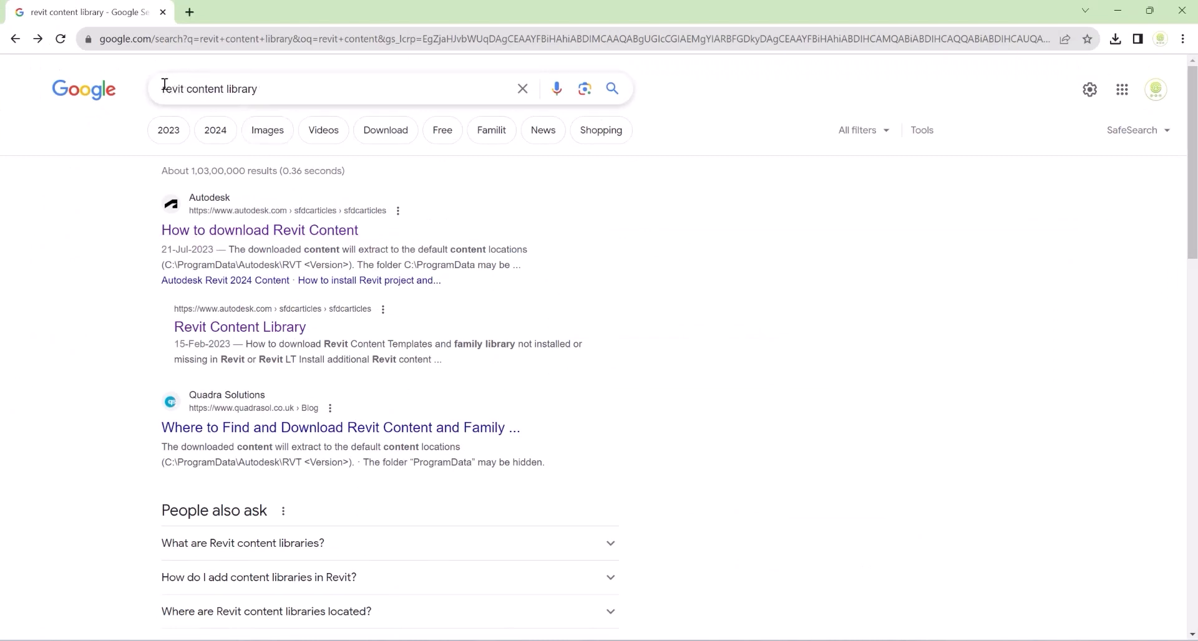
{"action": "left_click_drag", "start_coordinate": [257, 89], "coordinate": [157, 99]}
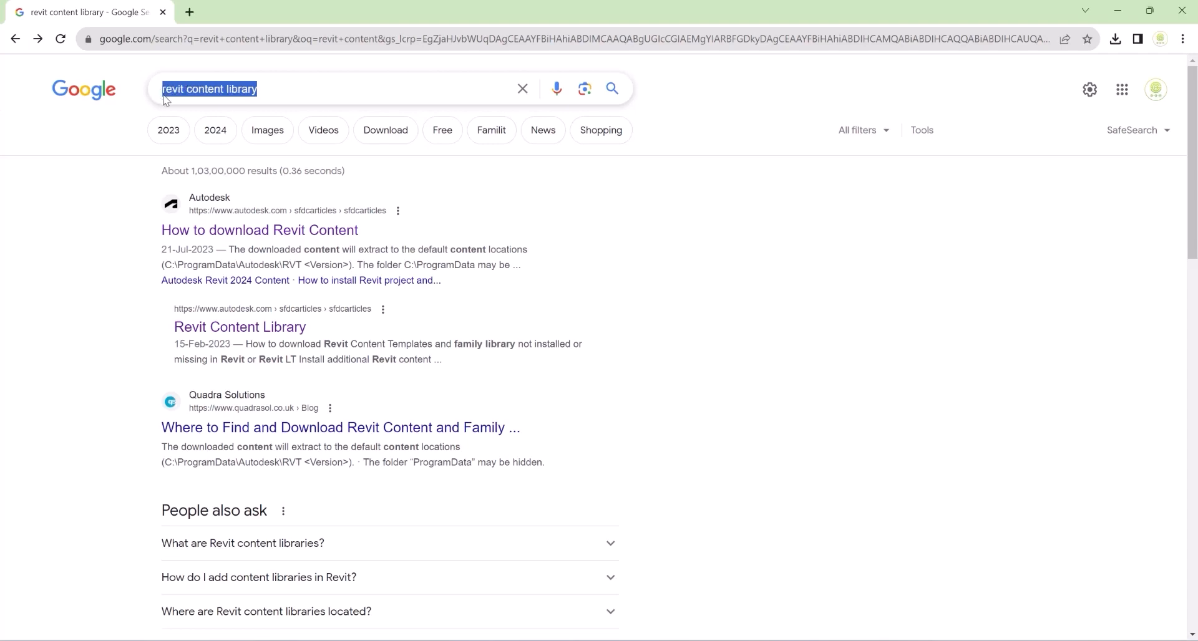
{"action": "left_click", "coordinate": [279, 84]}
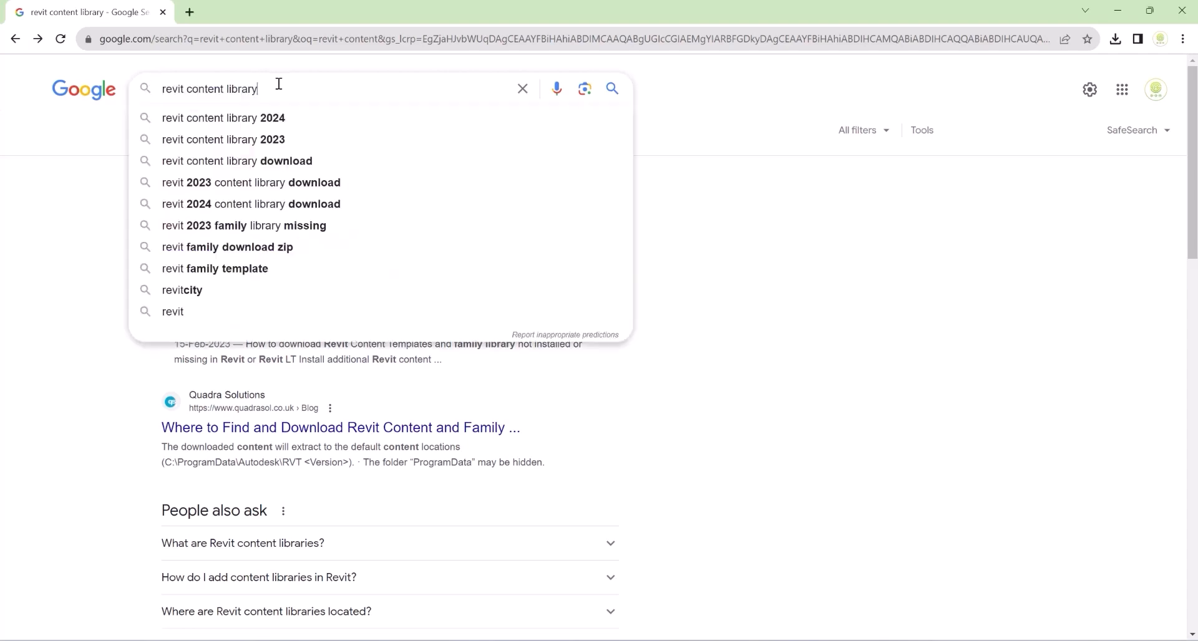
{"action": "left_click", "coordinate": [615, 88]}
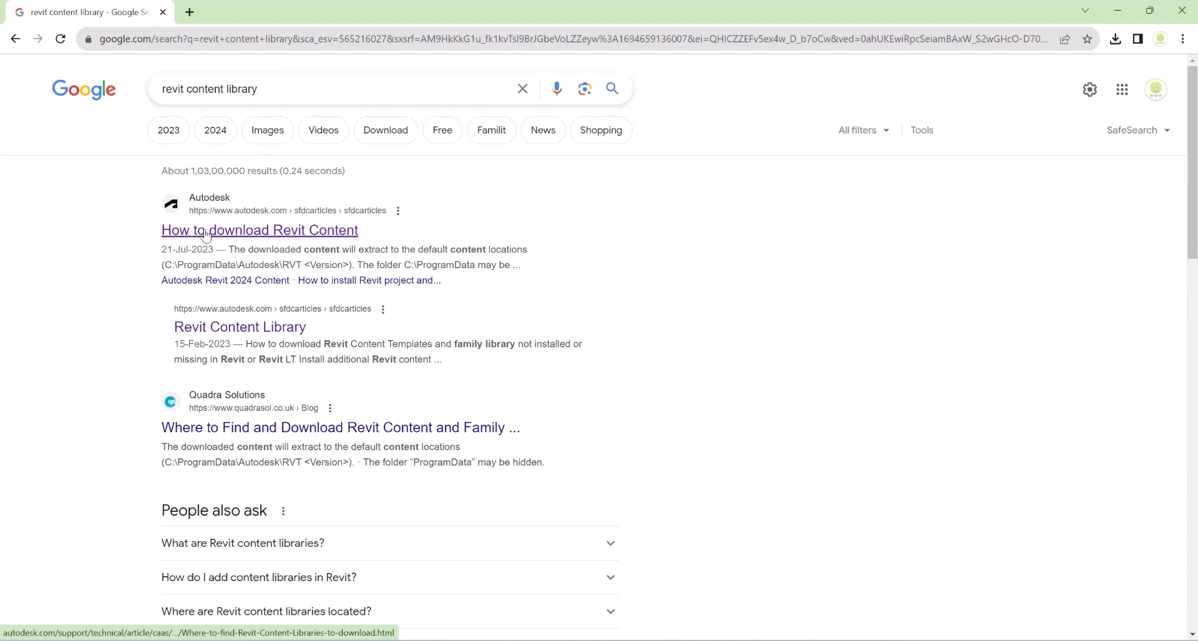
- Open Autodesk's "How to download Revit Content" article from the search results and follow its link for Autodesk Revit 2023 Content
{"action": "left_click", "coordinate": [242, 235]}
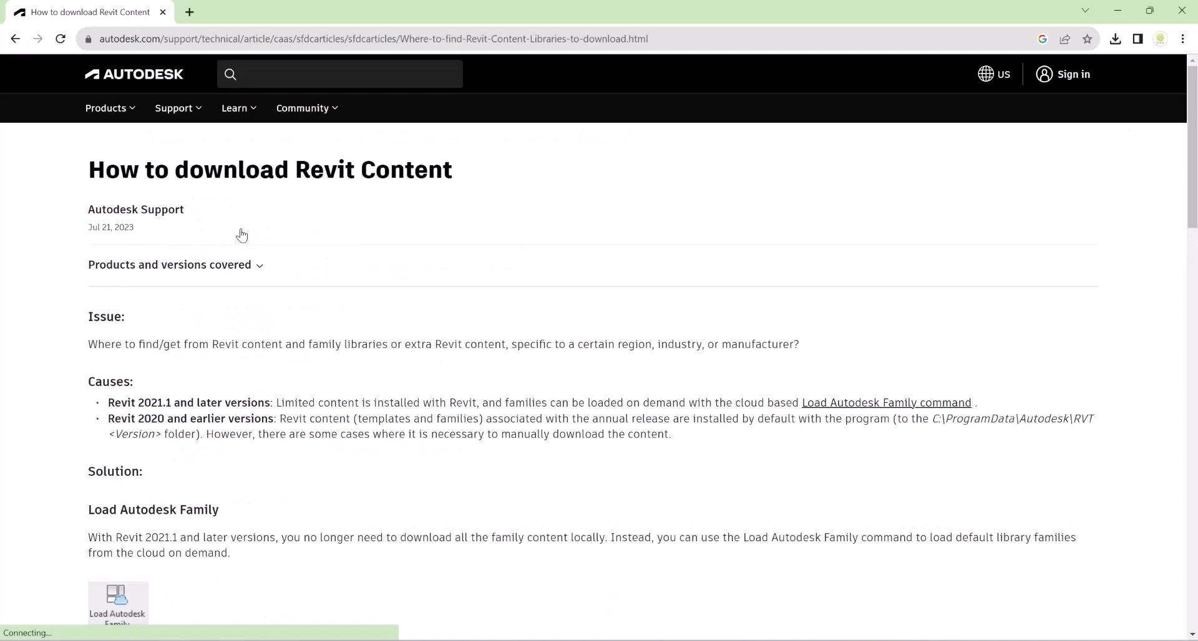
{"action": "scroll", "coordinate": [243, 237], "scroll_direction": "down", "scroll_amount": 2}
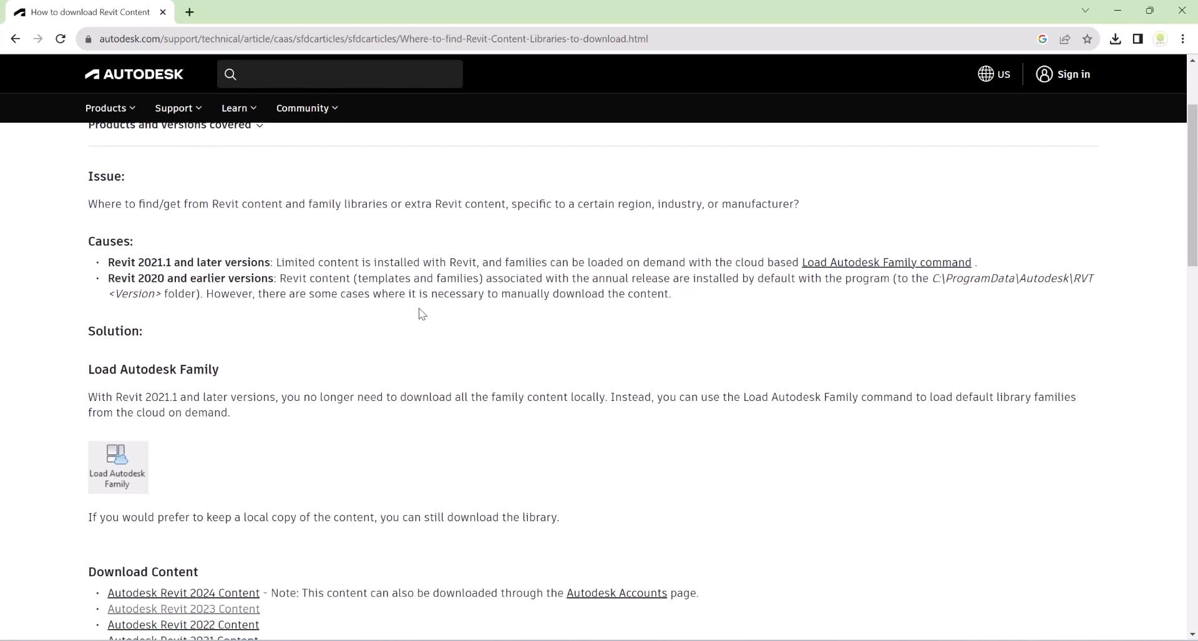
{"action": "scroll", "coordinate": [363, 234], "scroll_direction": "down", "scroll_amount": 5}
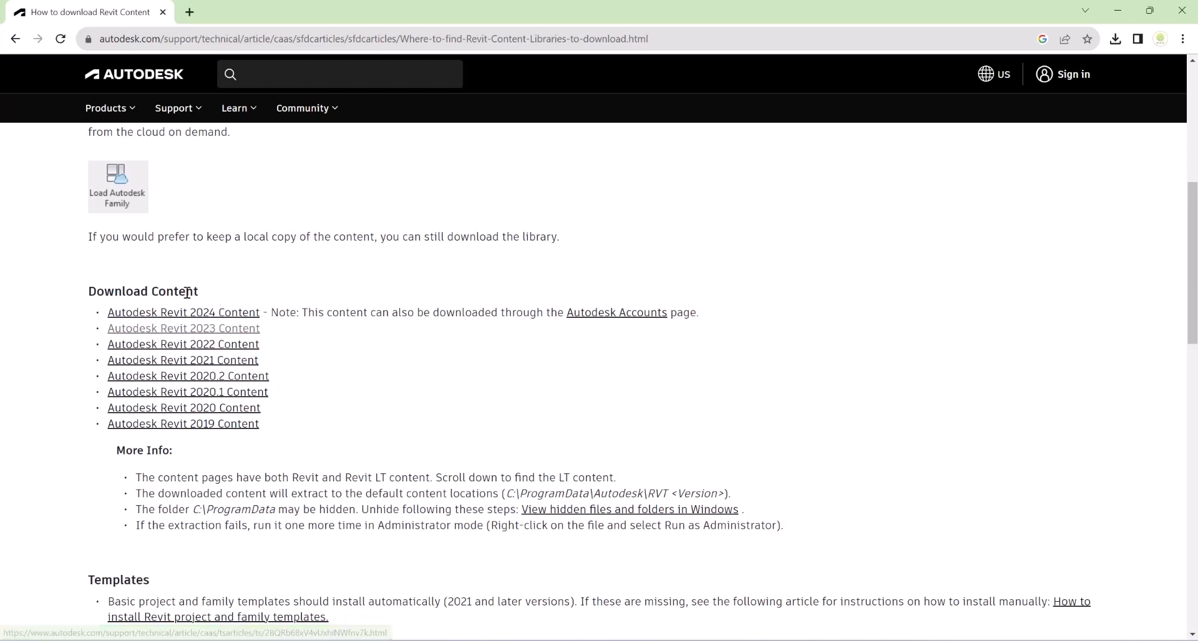
{"action": "left_click", "coordinate": [211, 332]}
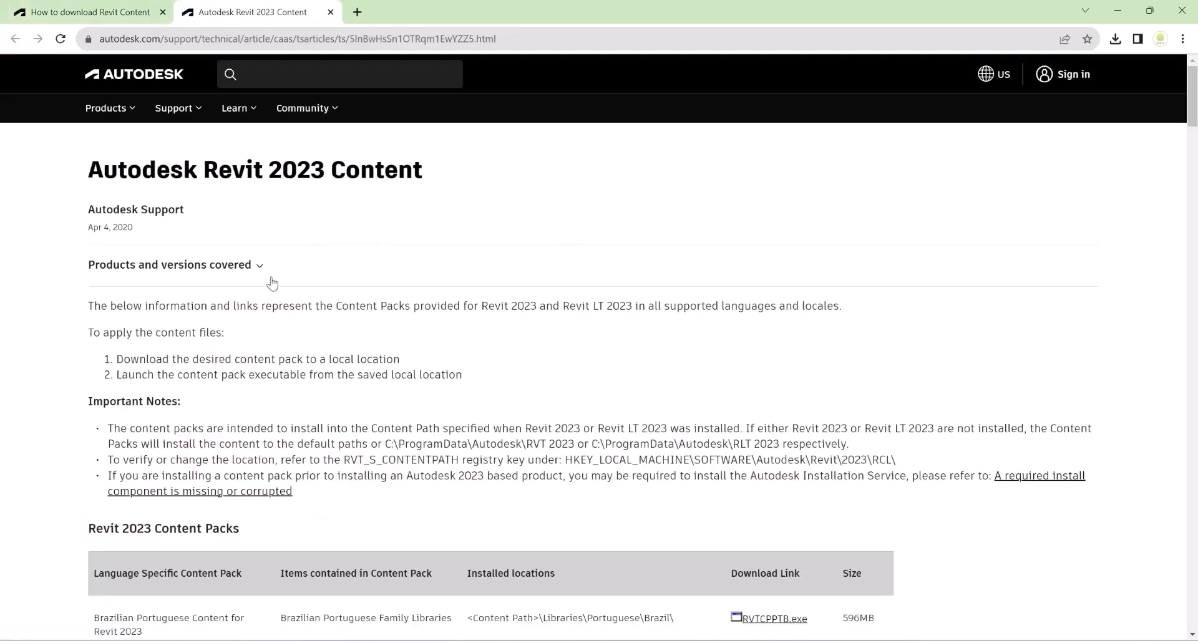
- Find the UK English Content for Revit 2023 pack, RVTCPENG.exe, in the content packs table and check for it in the browser's recent downloads
{"action": "scroll", "coordinate": [268, 281], "scroll_direction": "down", "scroll_amount": 5}
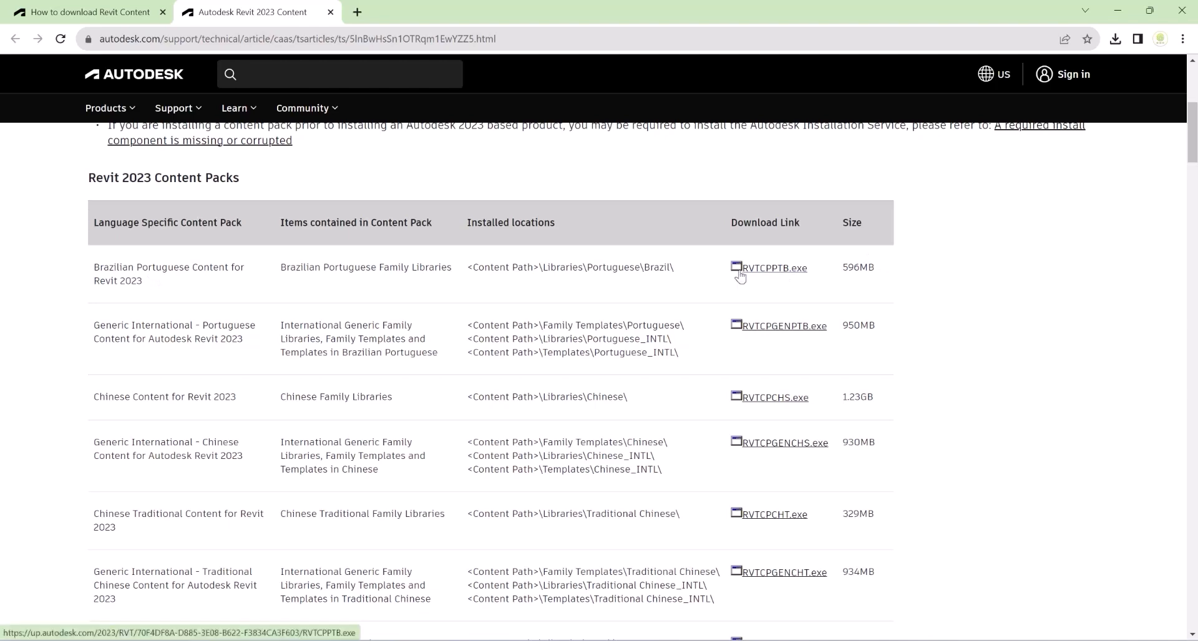
{"action": "scroll", "coordinate": [583, 270], "scroll_direction": "down", "scroll_amount": 6}
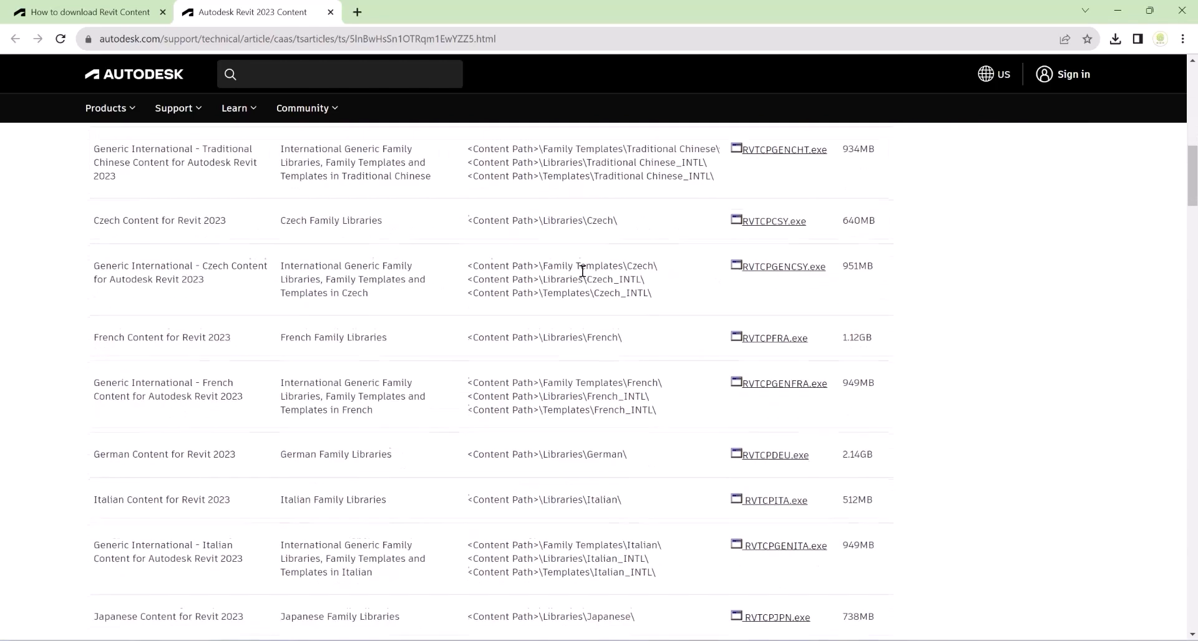
{"action": "scroll", "coordinate": [582, 270], "scroll_direction": "down", "scroll_amount": 2}
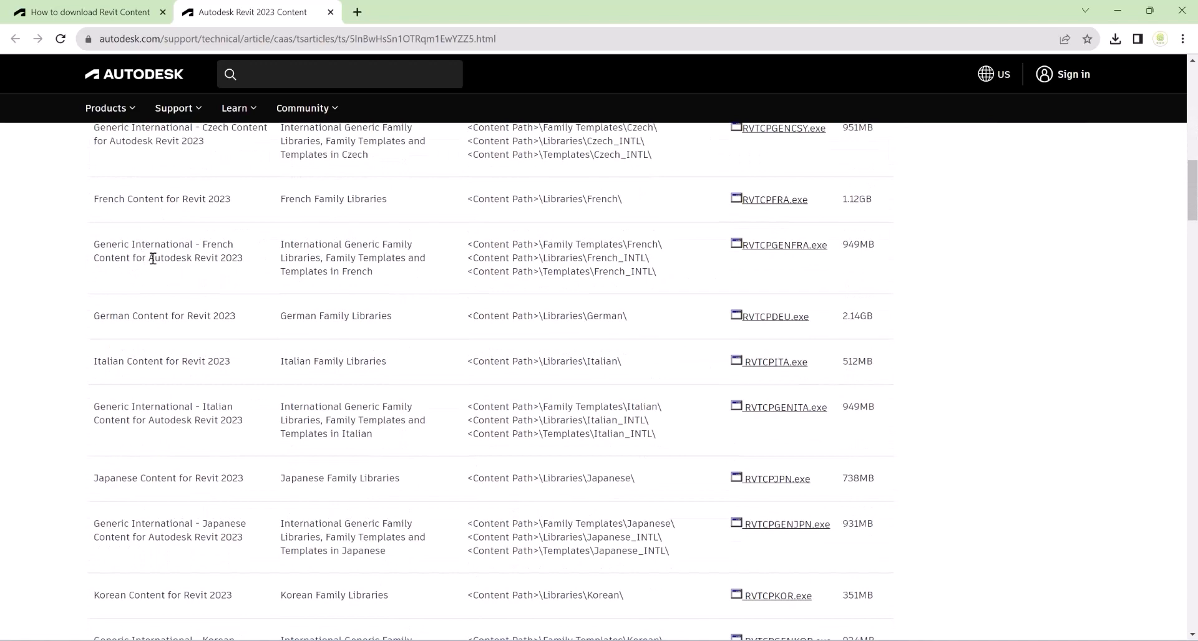
{"action": "scroll", "coordinate": [242, 308], "scroll_direction": "down", "scroll_amount": 4}
{"action": "scroll", "coordinate": [399, 298], "scroll_direction": "down", "scroll_amount": 7}
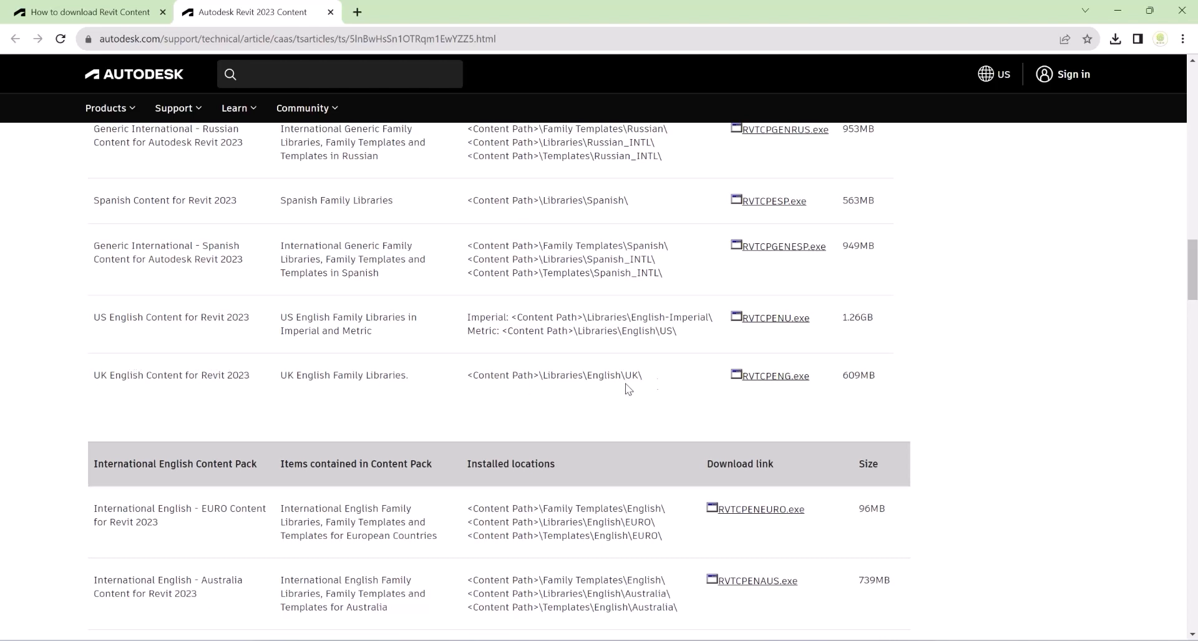
{"action": "left_click", "coordinate": [756, 385]}
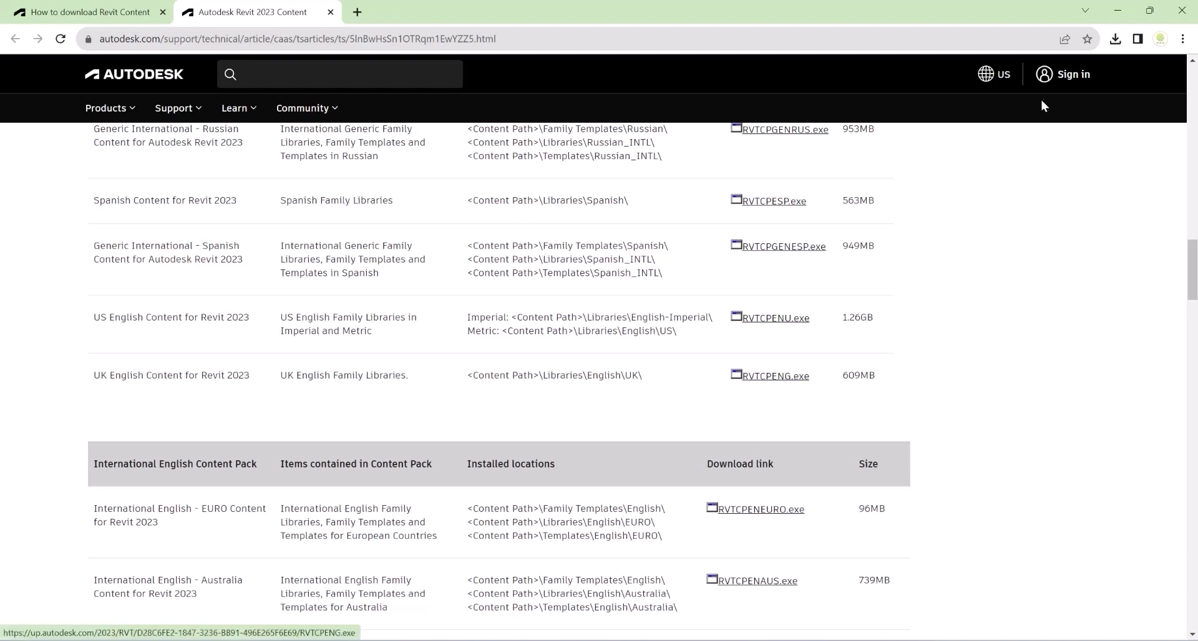
{"action": "left_click", "coordinate": [1114, 39]}
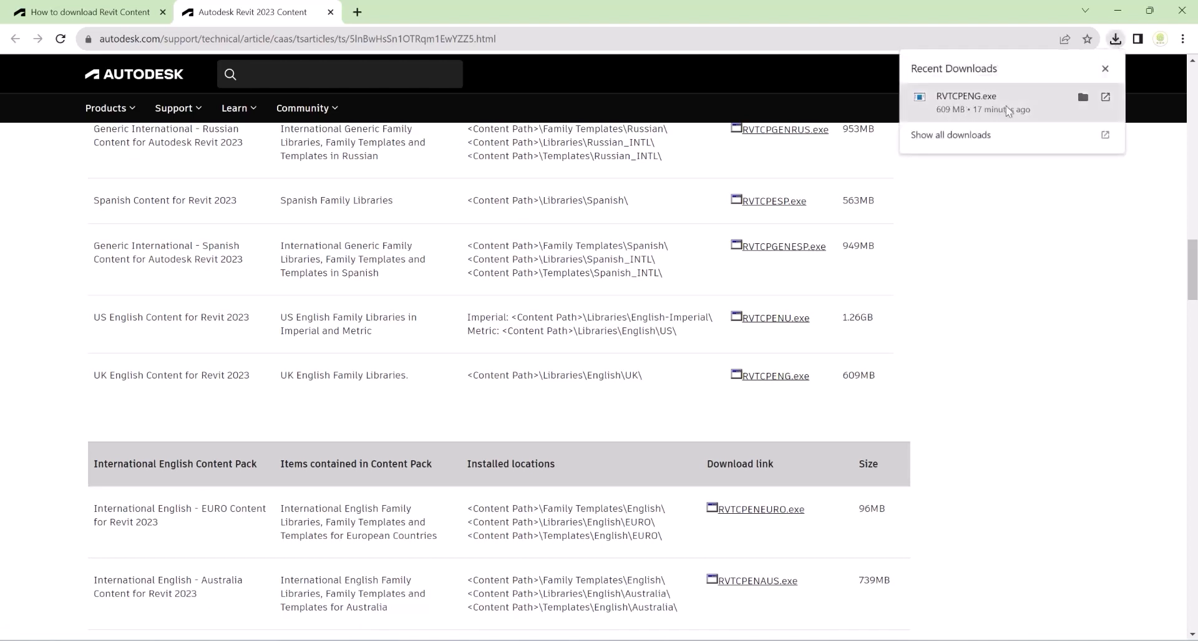
{"action": "left_click", "coordinate": [1050, 202]}
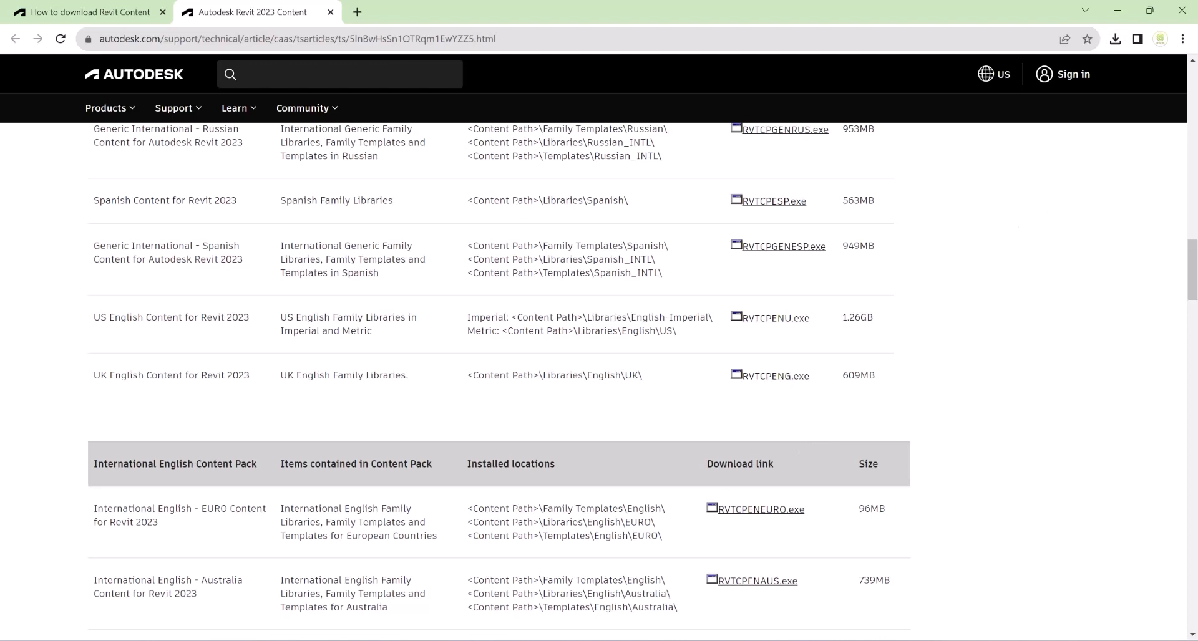
- Switch to the Downloads folder in File Explorer, view the available actions for the RVTCPENG application, and dismiss them without running it
{"action": "mouse_move", "coordinate": [562, 636]}
{"action": "left_click", "coordinate": [630, 555]}
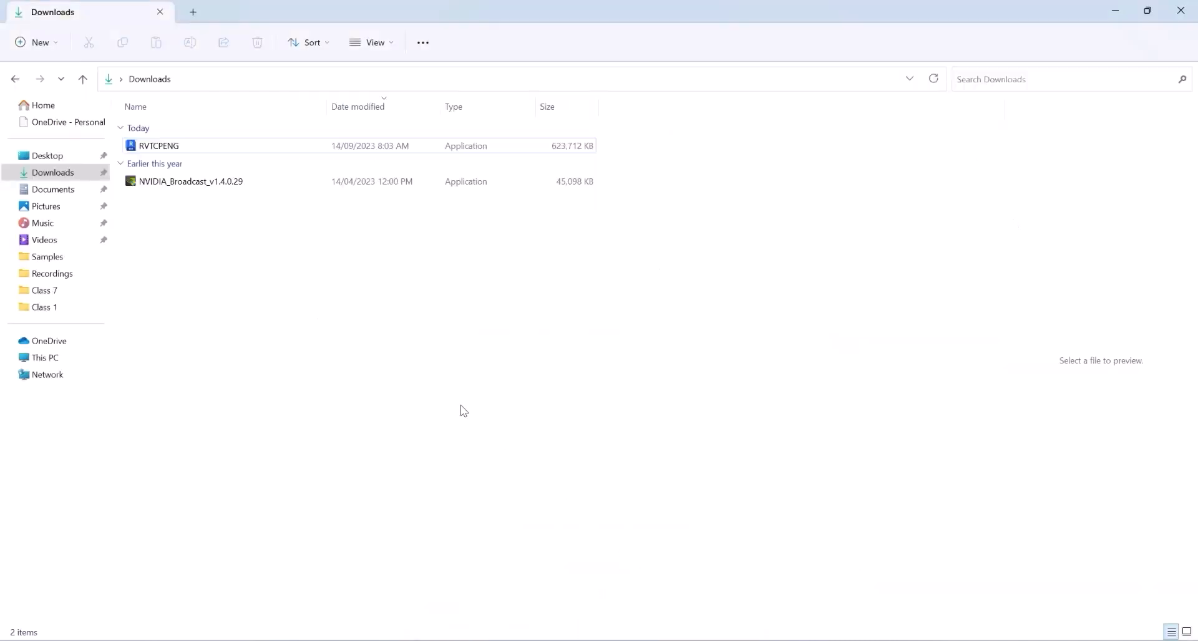
{"action": "left_click", "coordinate": [152, 145]}
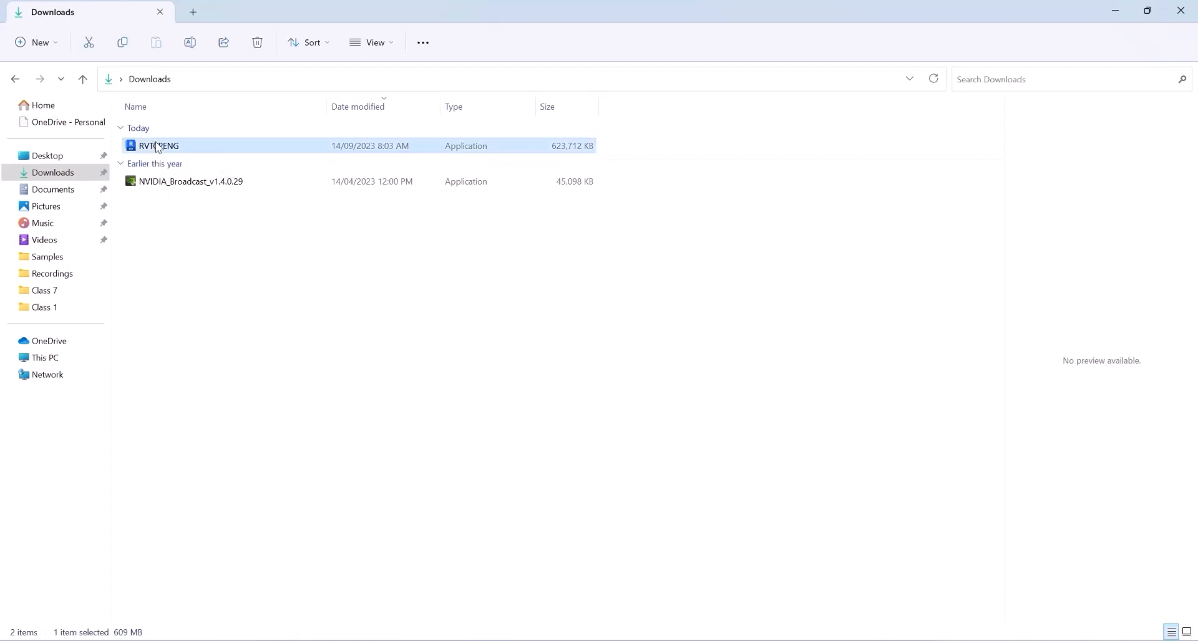
{"action": "right_click", "coordinate": [155, 148]}
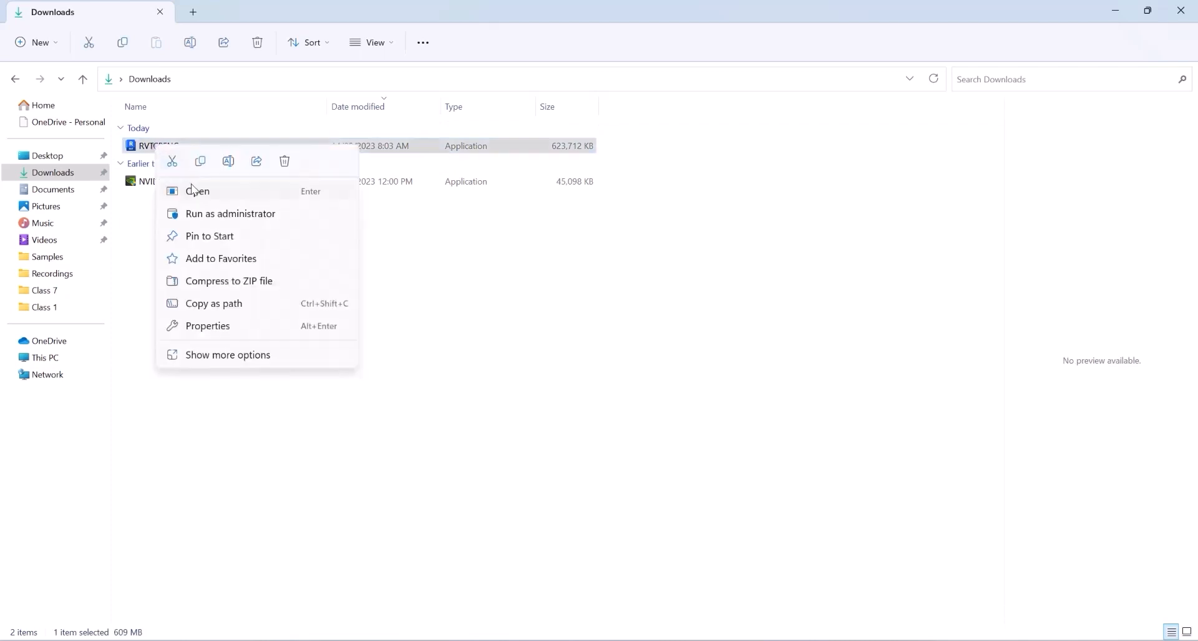
{"action": "left_click", "coordinate": [474, 309]}
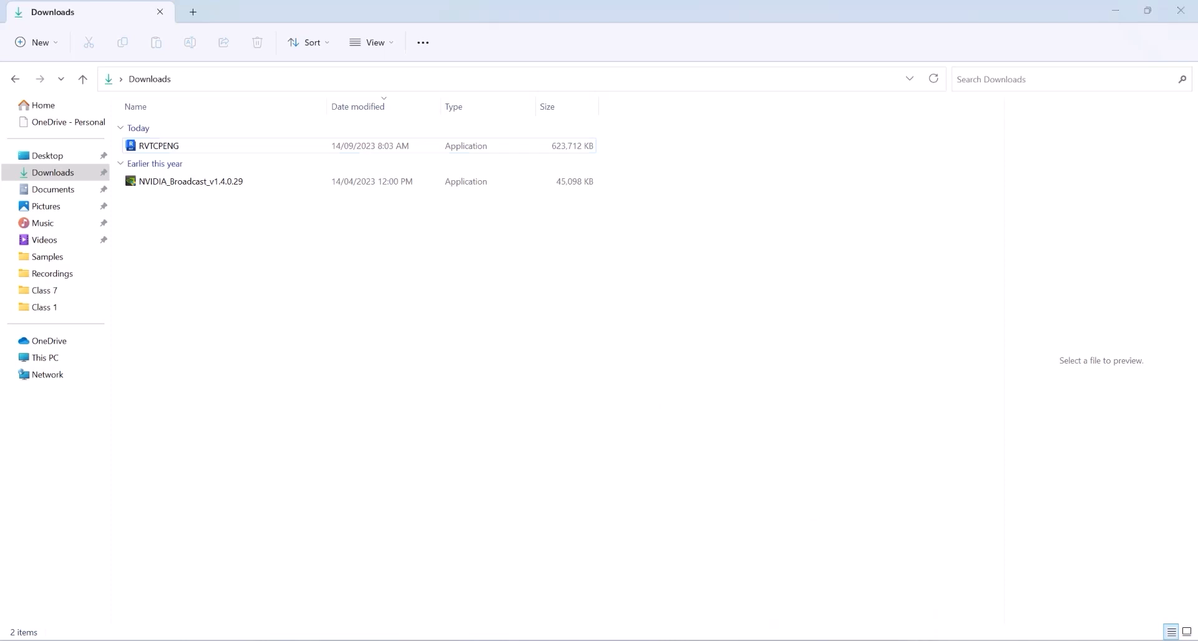
- Return to the browser and highlight the default installation path on the Revit 2023 Content page and in the "How to download Revit Content" article
{"action": "left_click", "coordinate": [830, 640]}
{"action": "scroll", "coordinate": [723, 352], "scroll_direction": "up", "scroll_amount": 20}
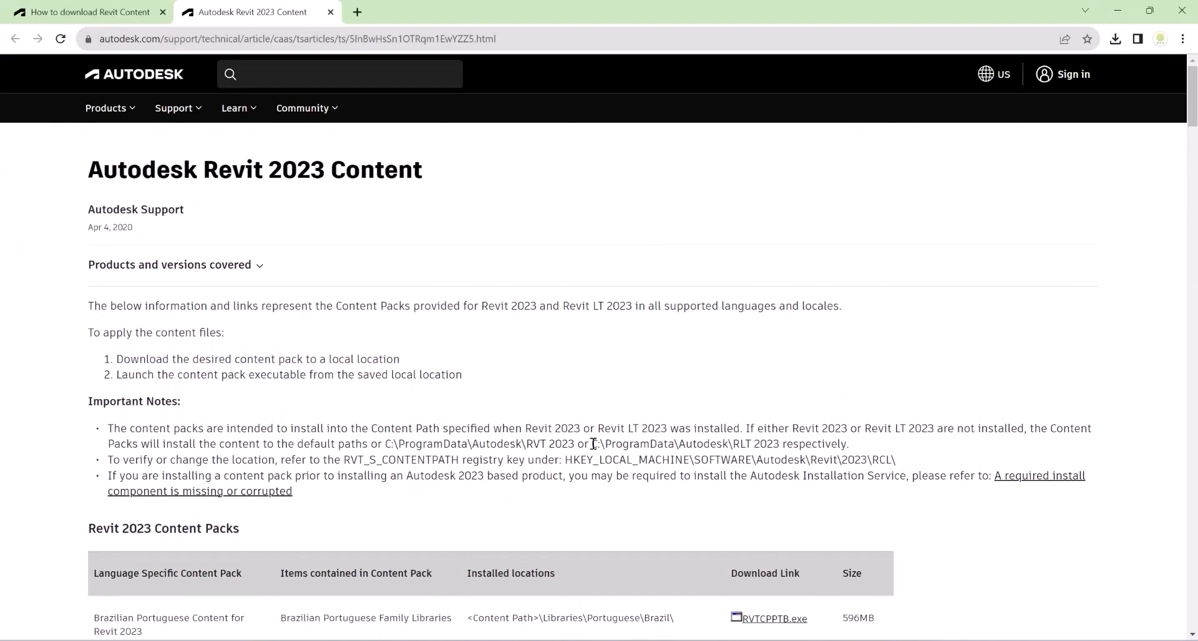
{"action": "left_click_drag", "start_coordinate": [849, 444], "coordinate": [669, 445]}
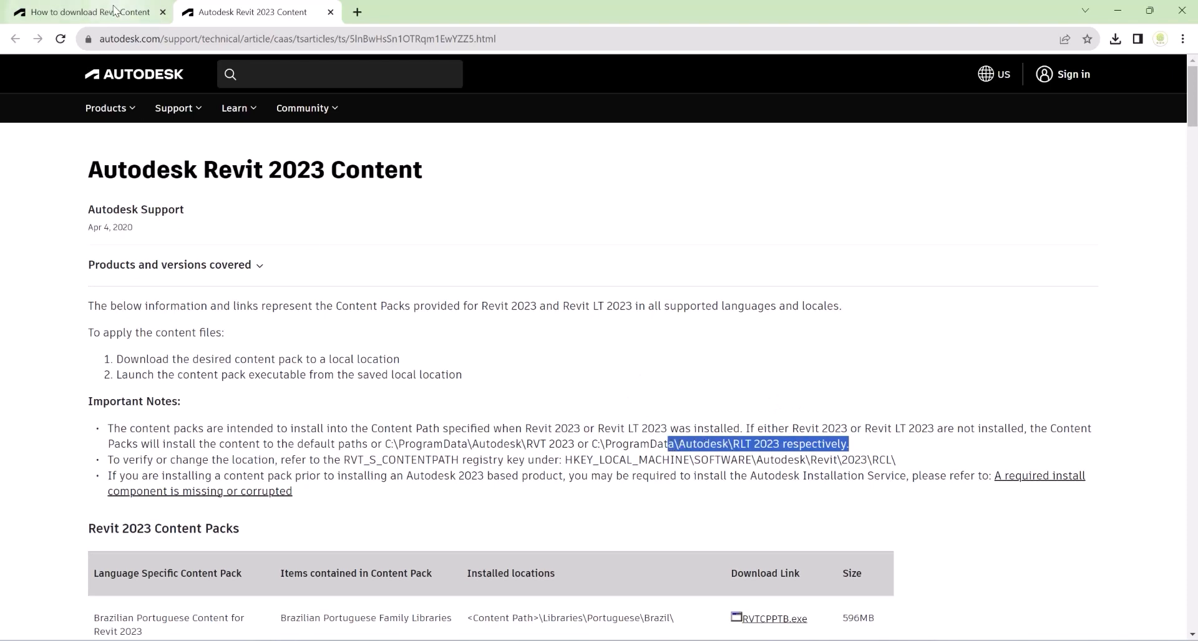
{"action": "left_click", "coordinate": [59, 11]}
{"action": "scroll", "coordinate": [695, 366], "scroll_direction": "up", "scroll_amount": 6}
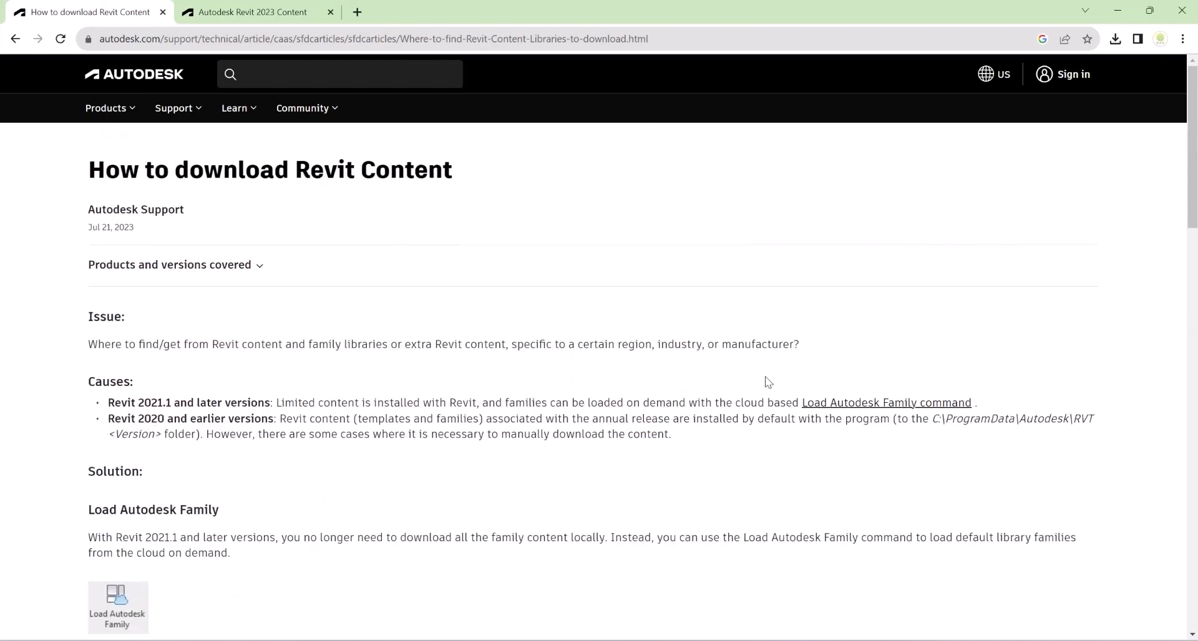
{"action": "left_click_drag", "start_coordinate": [934, 418], "coordinate": [200, 442]}
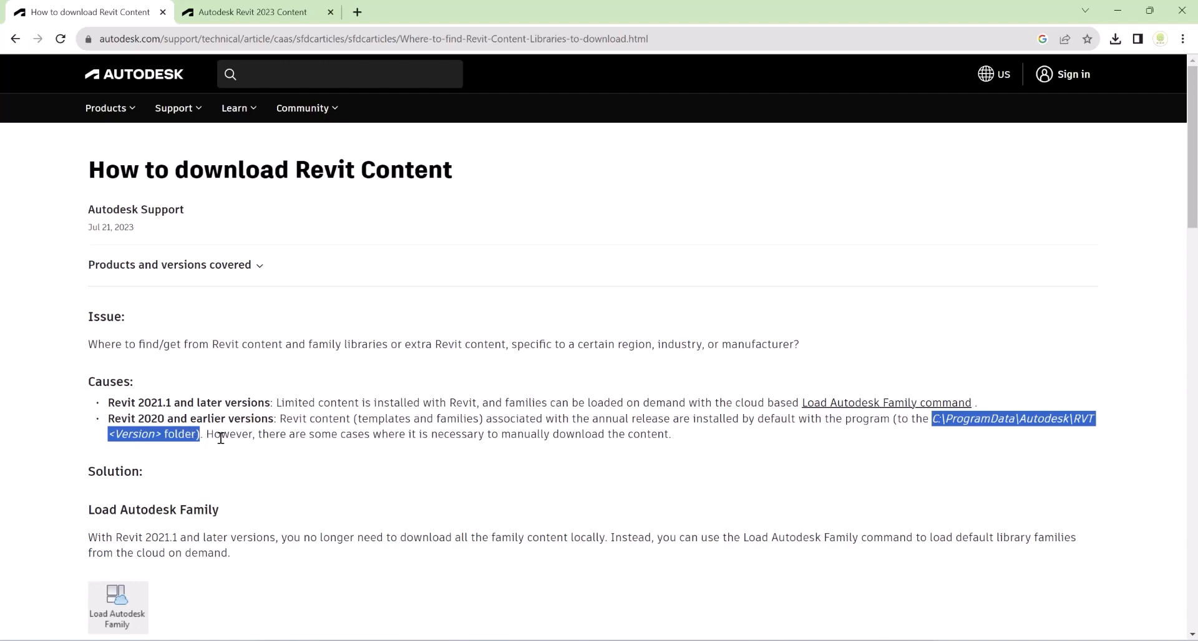
{"action": "left_click", "coordinate": [41, 306]}
- Review the article's download links, reopen the Revit 2023 Content page, and examine the US, UK and International English content packs
{"action": "scroll", "coordinate": [389, 394], "scroll_direction": "down", "scroll_amount": 18}
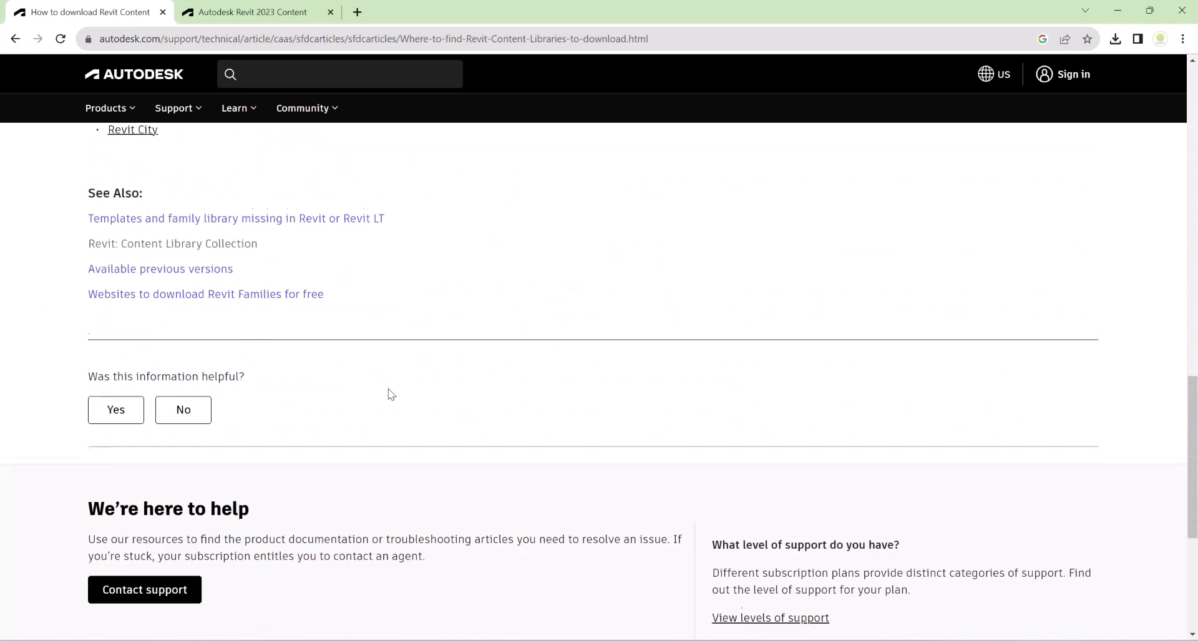
{"action": "scroll", "coordinate": [367, 247], "scroll_direction": "up", "scroll_amount": 12}
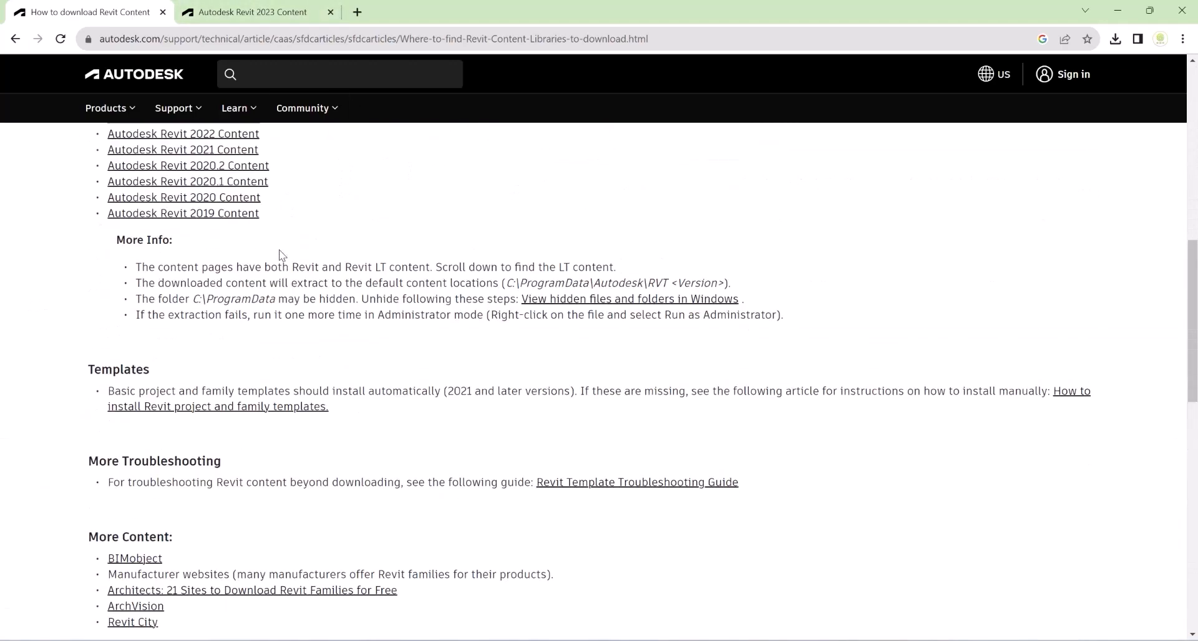
{"action": "scroll", "coordinate": [246, 279], "scroll_direction": "down", "scroll_amount": 4}
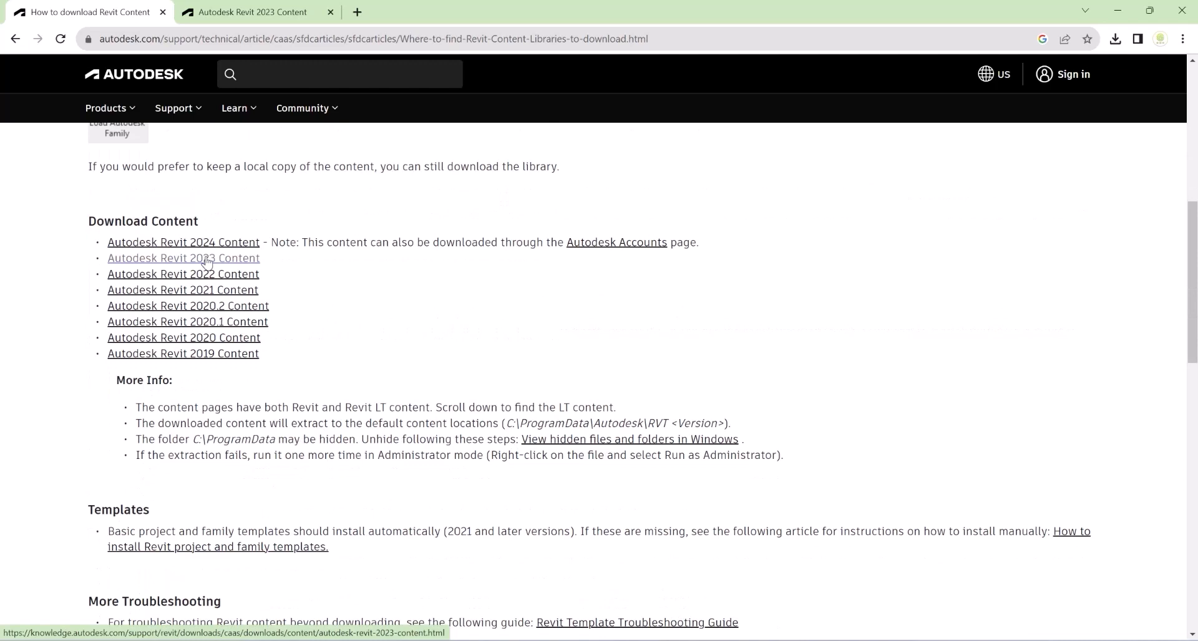
{"action": "left_click", "coordinate": [206, 261]}
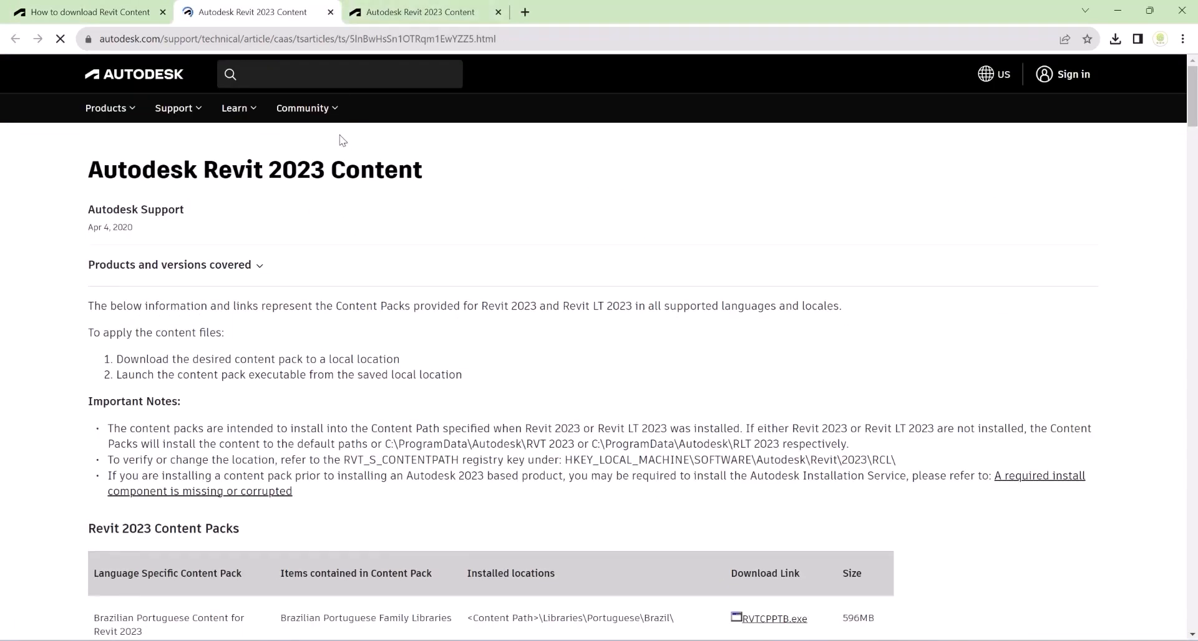
{"action": "scroll", "coordinate": [342, 139], "scroll_direction": "down", "scroll_amount": 5}
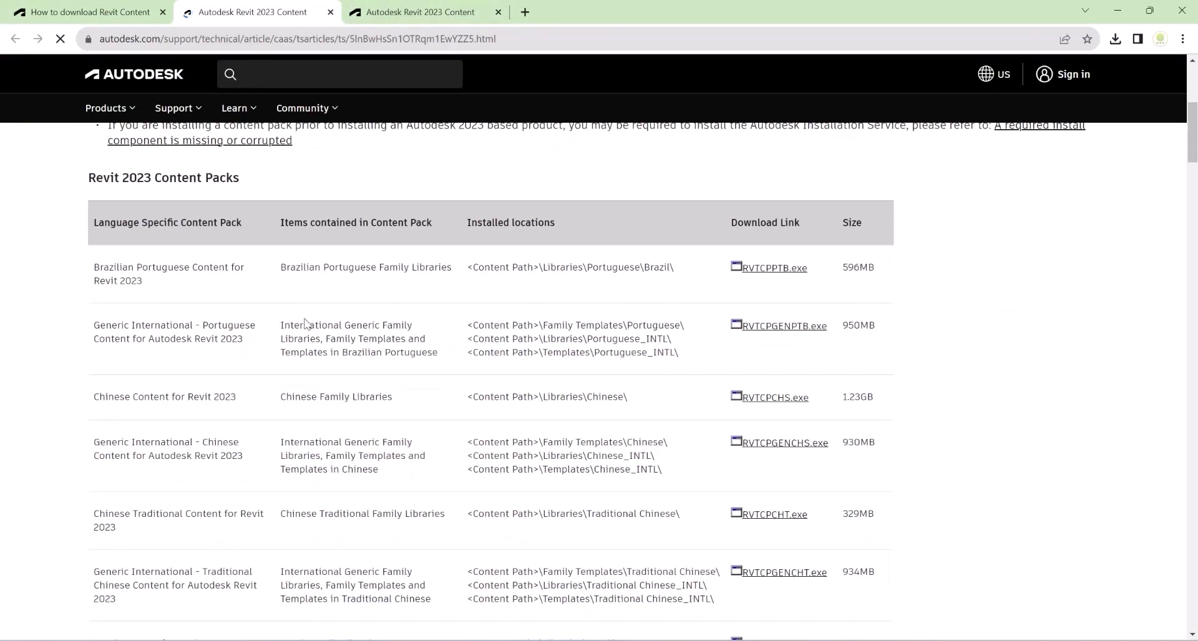
{"action": "scroll", "coordinate": [361, 322], "scroll_direction": "down", "scroll_amount": 12}
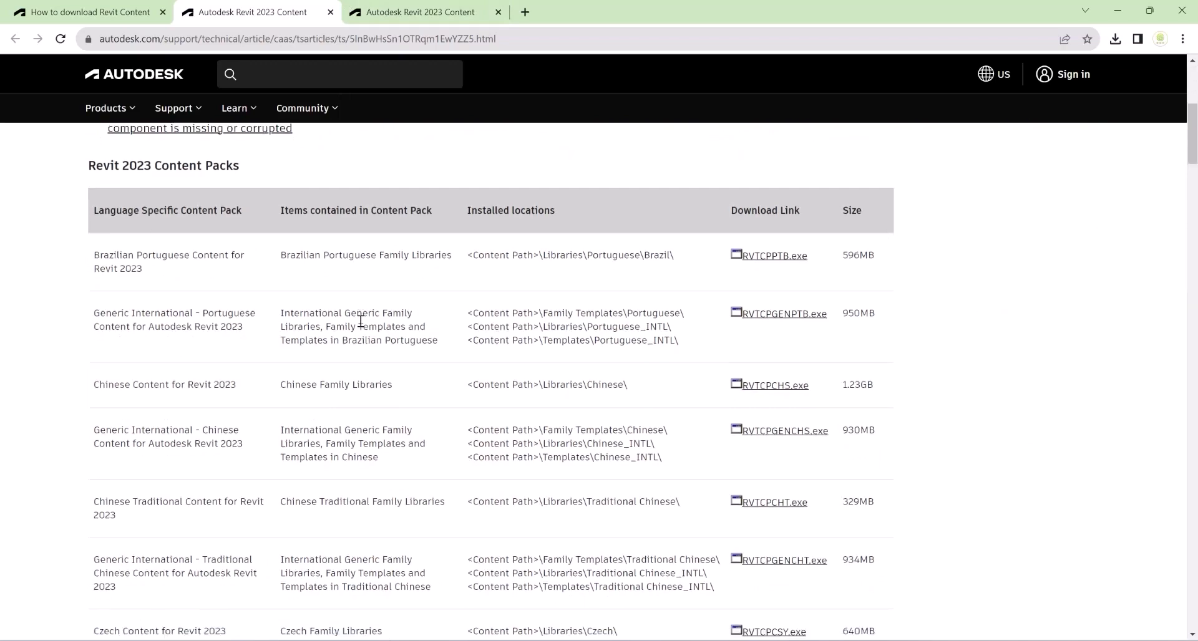
{"action": "scroll", "coordinate": [359, 319], "scroll_direction": "down", "scroll_amount": 7}
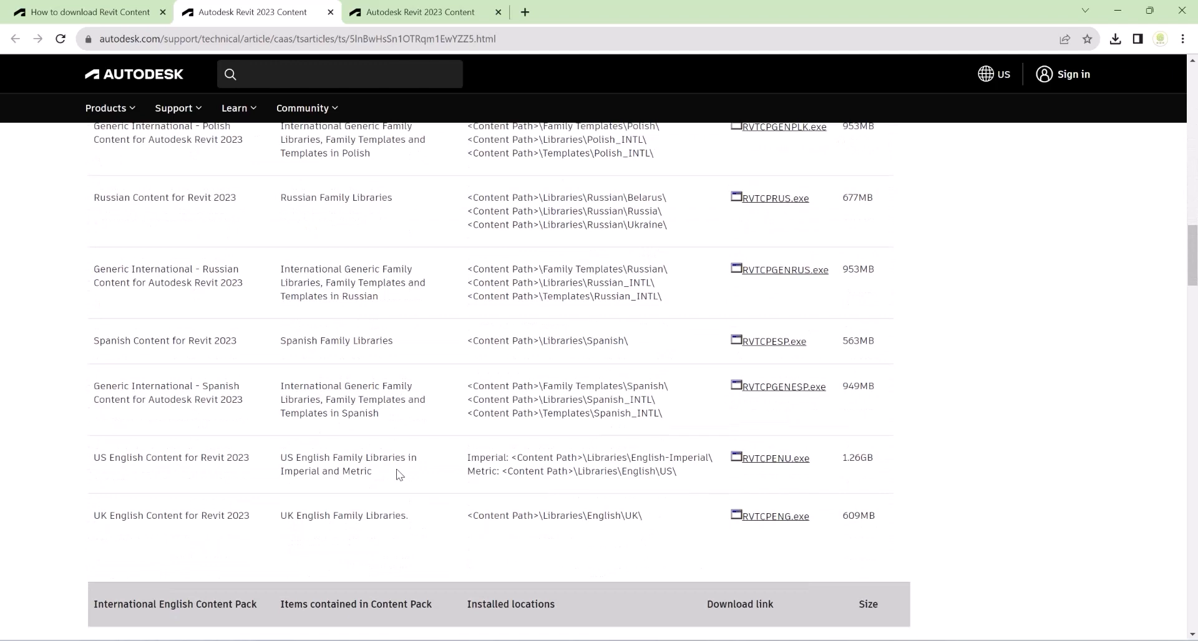
{"action": "scroll", "coordinate": [394, 473], "scroll_direction": "down", "scroll_amount": 2}
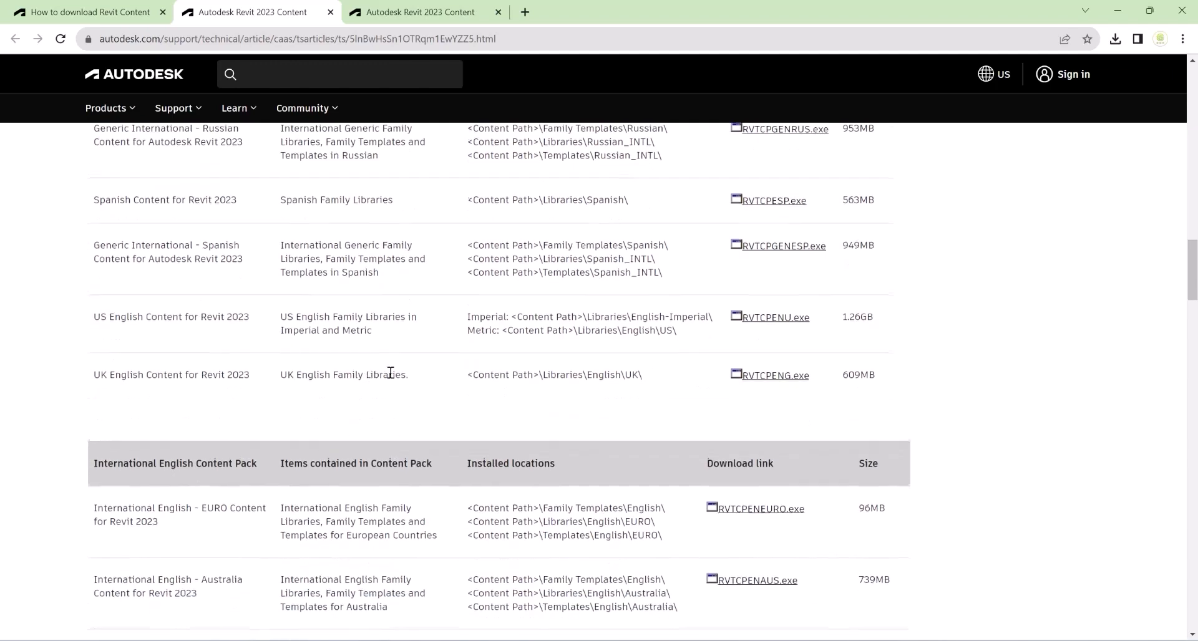
{"action": "scroll", "coordinate": [391, 372], "scroll_direction": "down", "scroll_amount": 4}
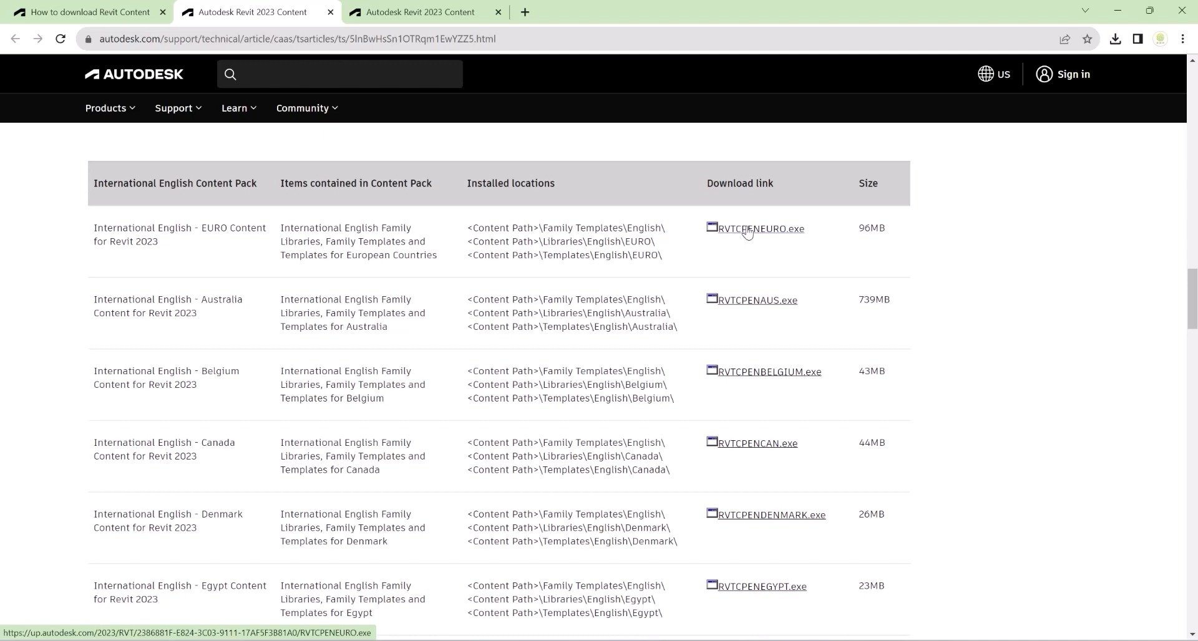
- Close both Autodesk Revit 2023 Content pages and switch back to the Level 0 plan in Revit
{"action": "left_click", "coordinate": [497, 12]}
{"action": "left_click", "coordinate": [330, 12]}
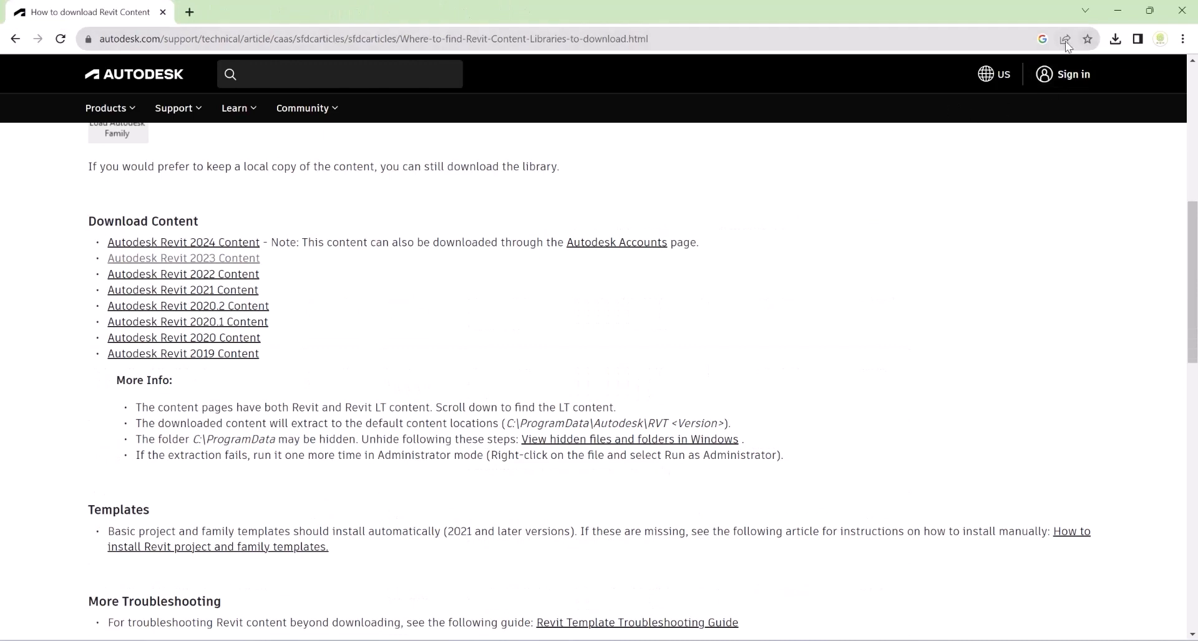
{"action": "left_click", "coordinate": [1116, 10]}
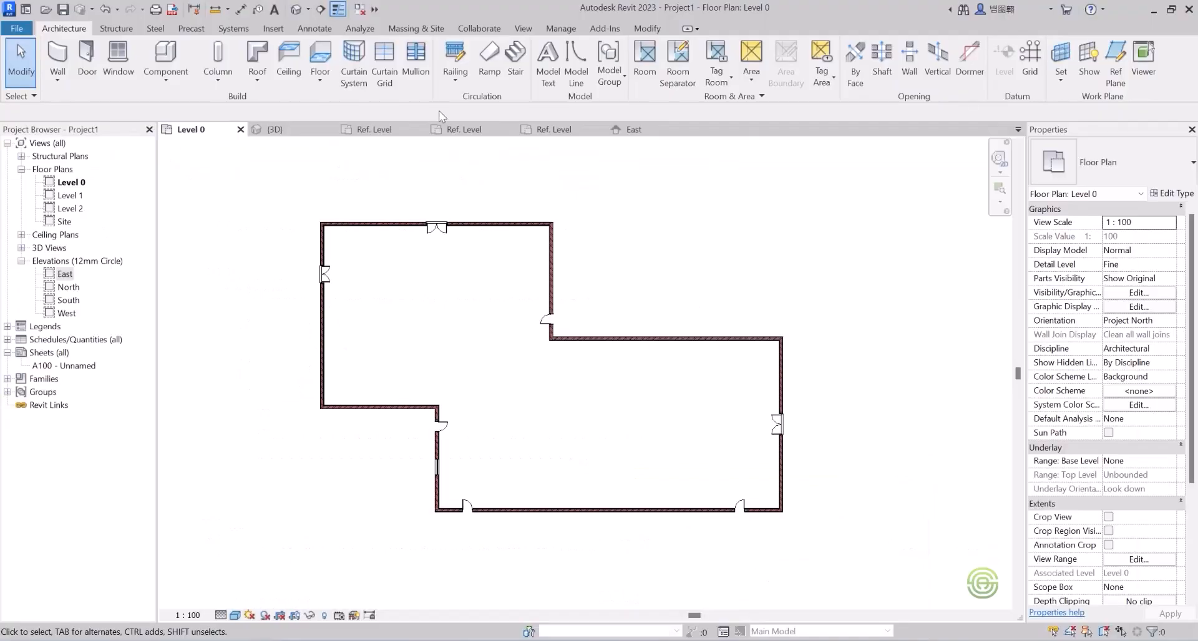
- Start placing a window and browse for a family to load in the English library's UK > Windows folder
{"action": "left_click", "coordinate": [118, 60]}
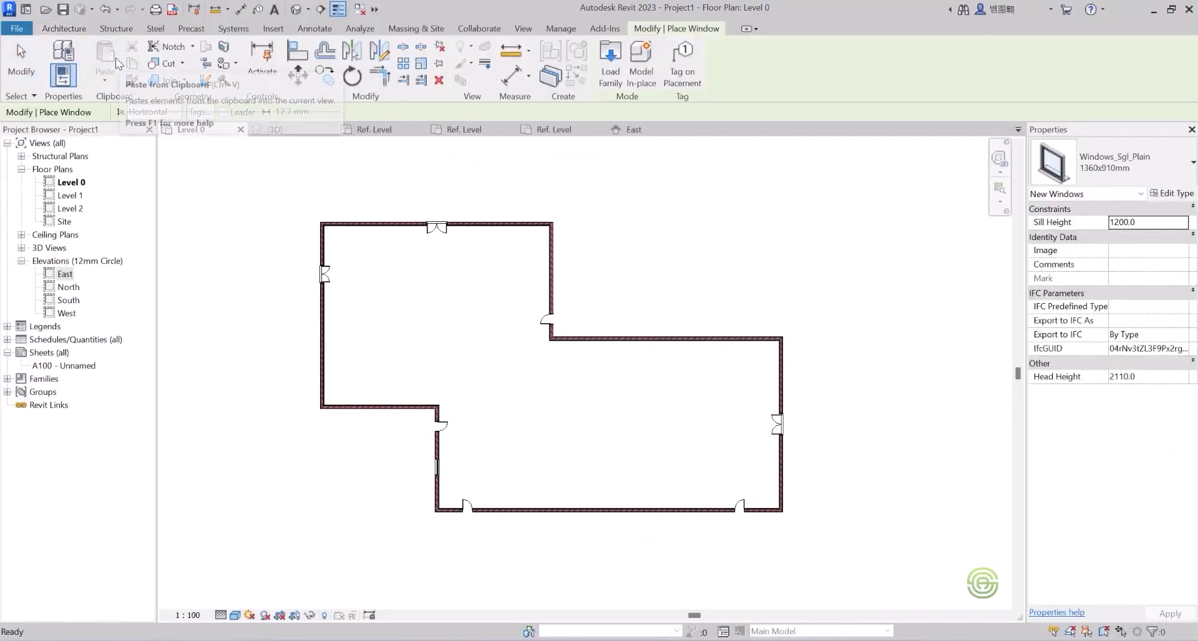
{"action": "left_click", "coordinate": [614, 56]}
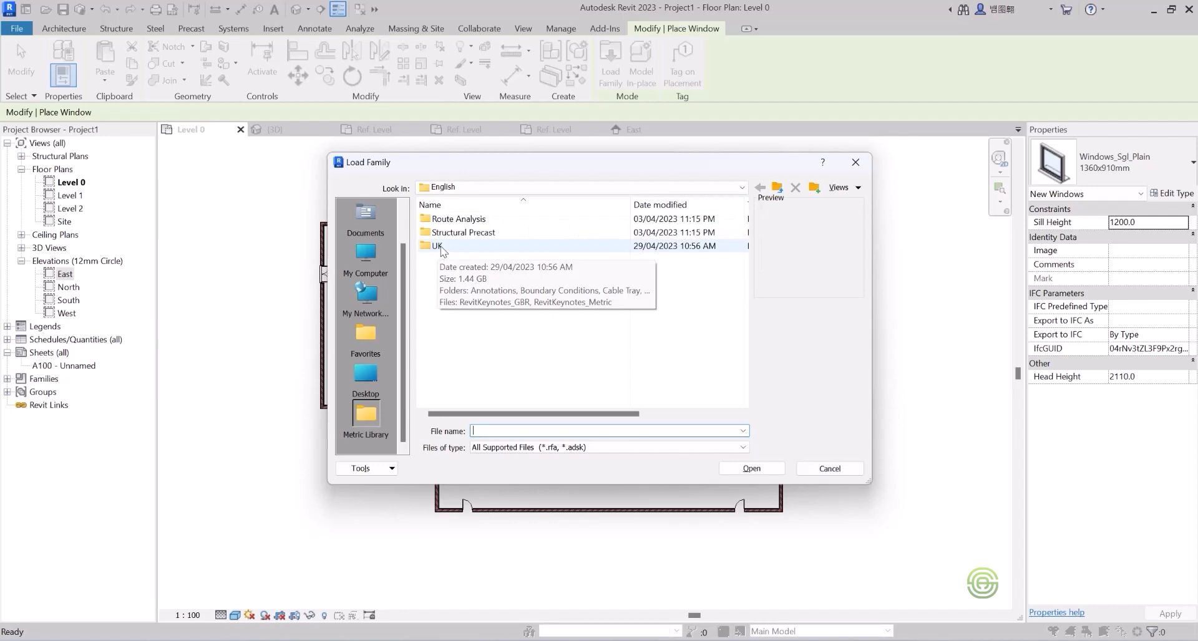
{"action": "left_click", "coordinate": [743, 187]}
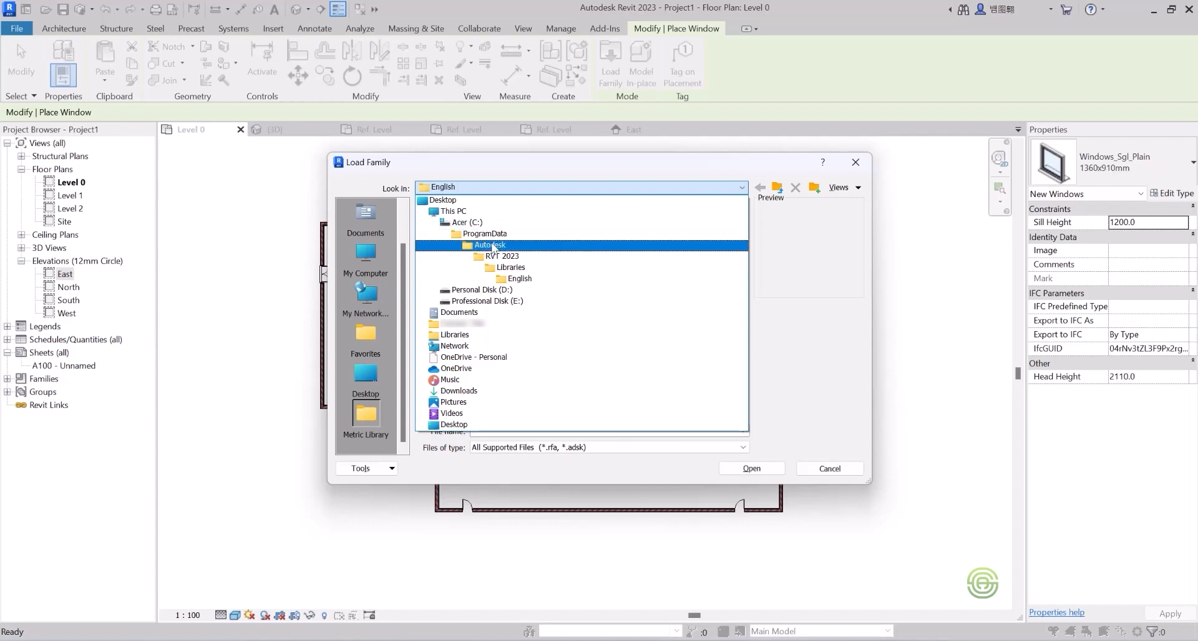
{"action": "left_click", "coordinate": [527, 279]}
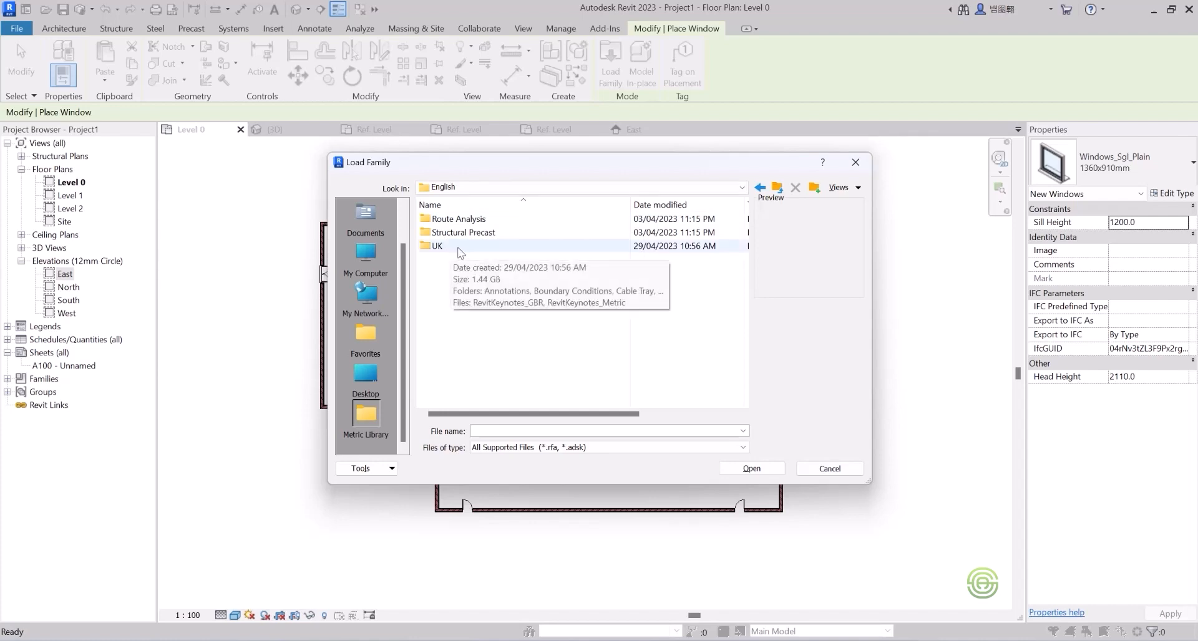
{"action": "double_click", "coordinate": [459, 247]}
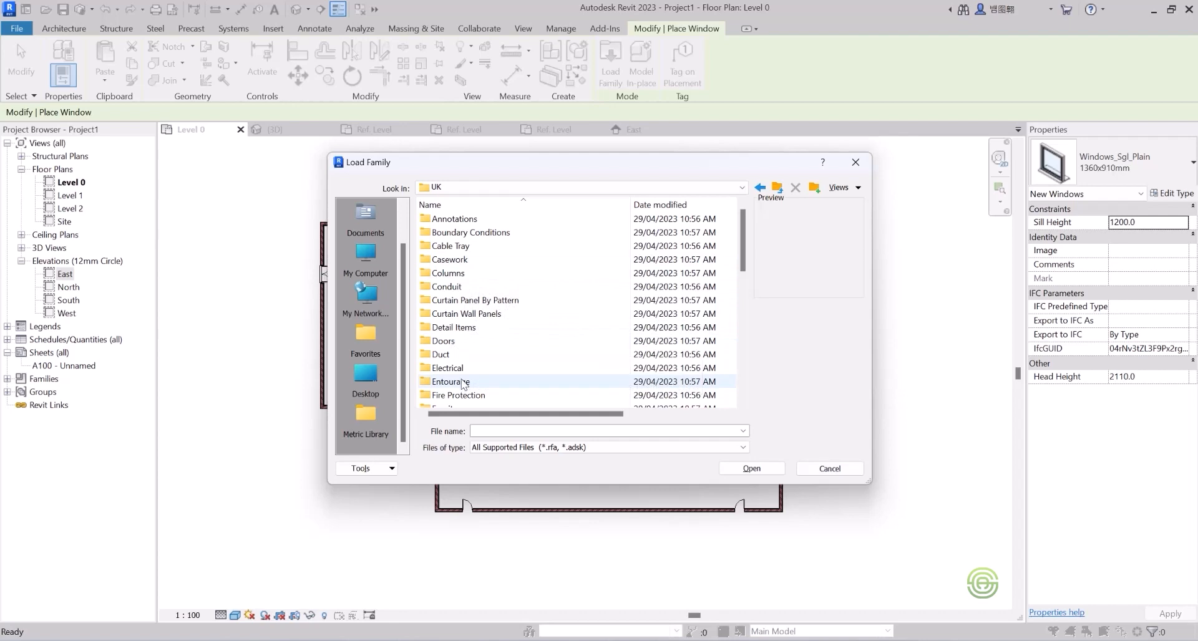
{"action": "scroll", "coordinate": [463, 373], "scroll_direction": "down", "scroll_amount": 3}
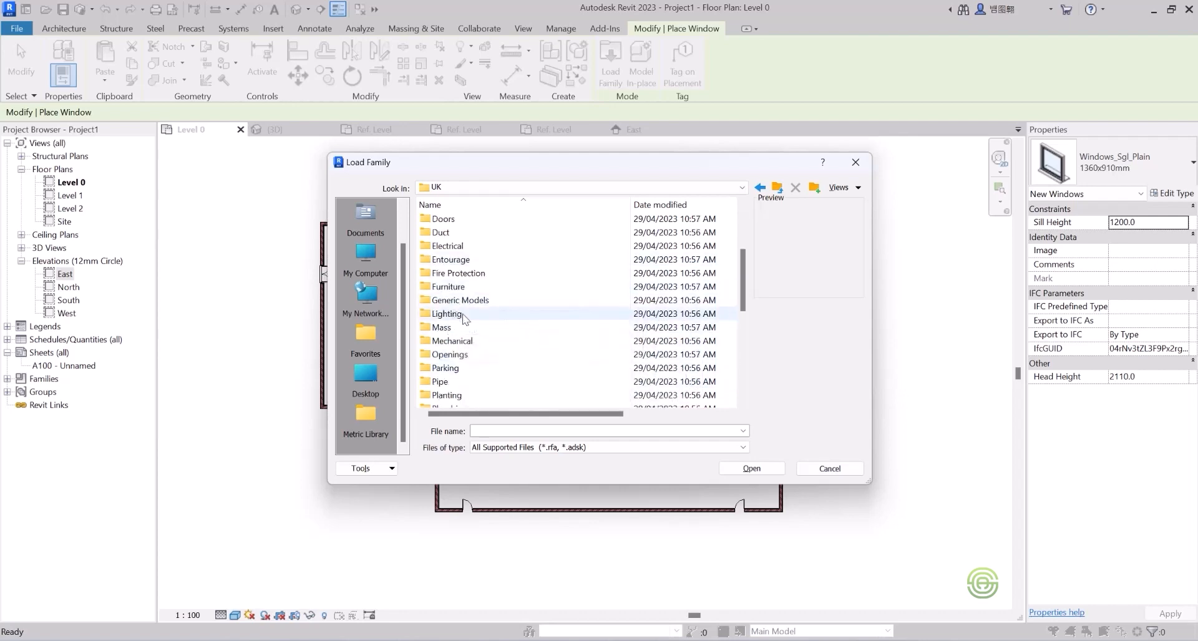
{"action": "scroll", "coordinate": [474, 353], "scroll_direction": "down", "scroll_amount": 2}
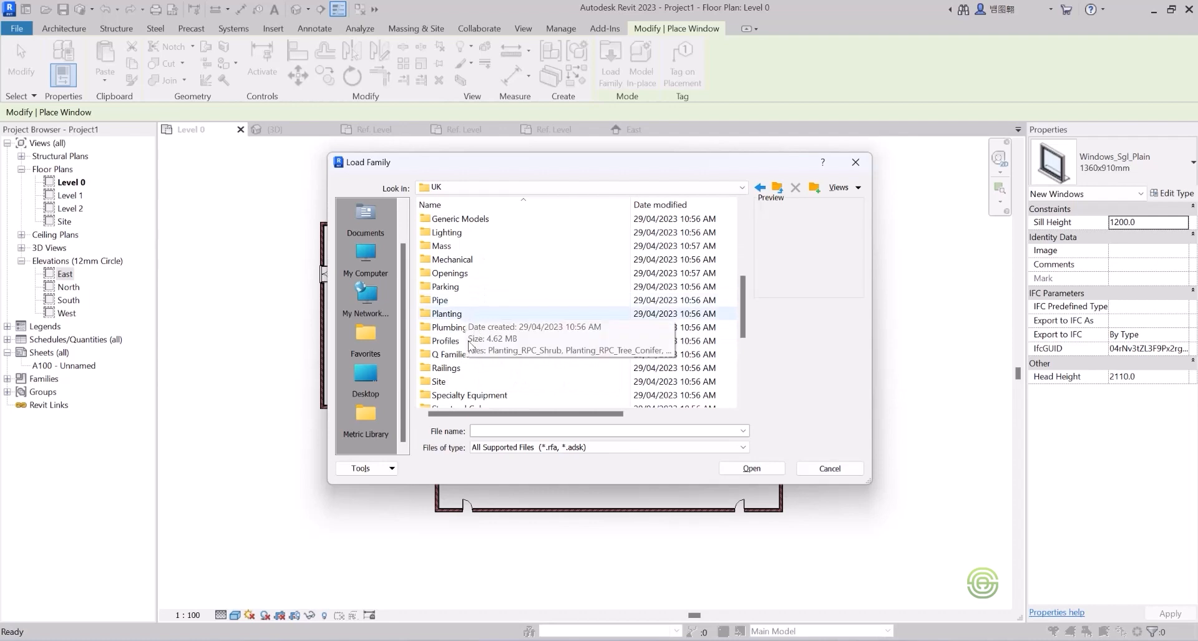
{"action": "scroll", "coordinate": [471, 330], "scroll_direction": "down", "scroll_amount": 3}
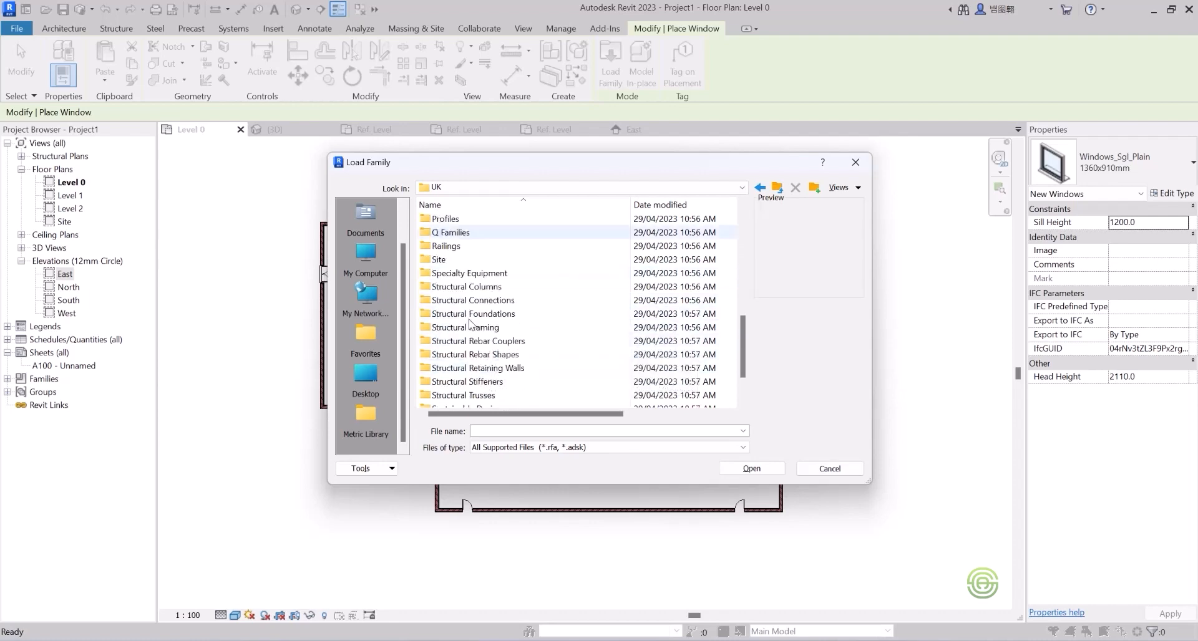
{"action": "scroll", "coordinate": [471, 326], "scroll_direction": "down", "scroll_amount": 2}
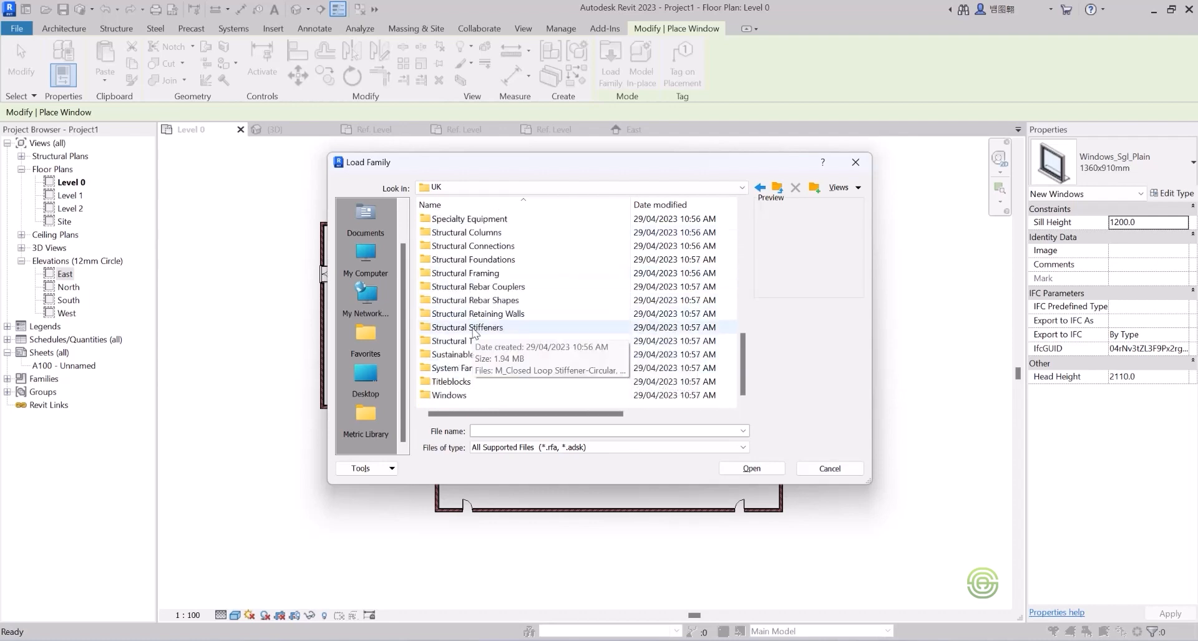
{"action": "double_click", "coordinate": [454, 397]}
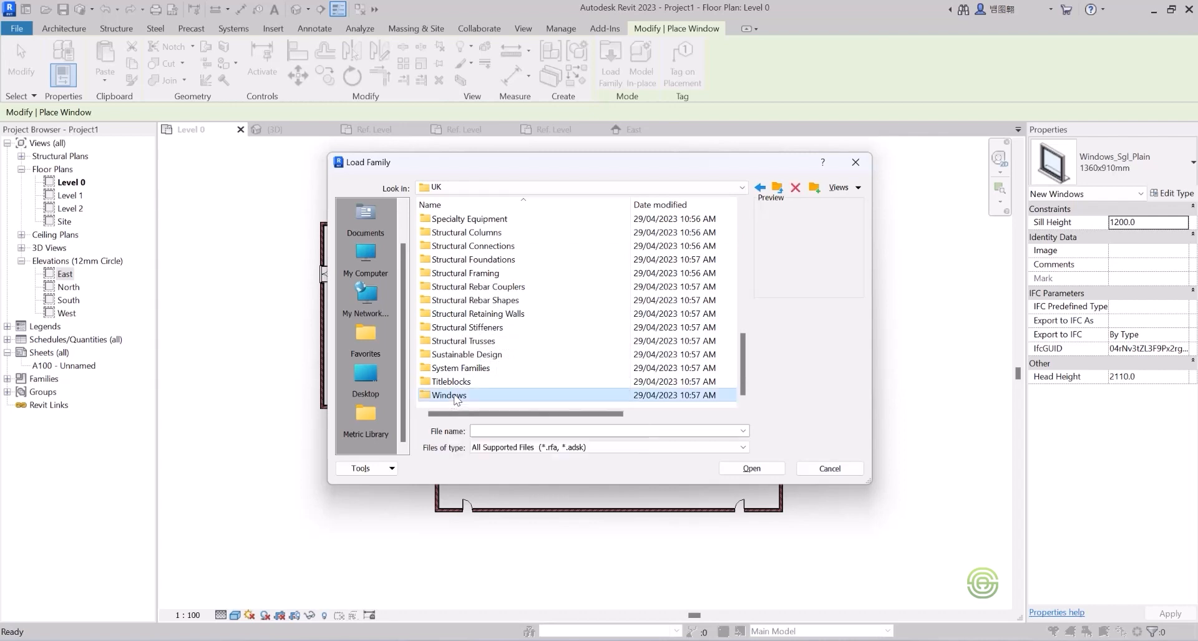
- Look through the window families and preview the arched and rectangular bay window families
{"action": "scroll", "coordinate": [460, 228], "scroll_direction": "down", "scroll_amount": 15}
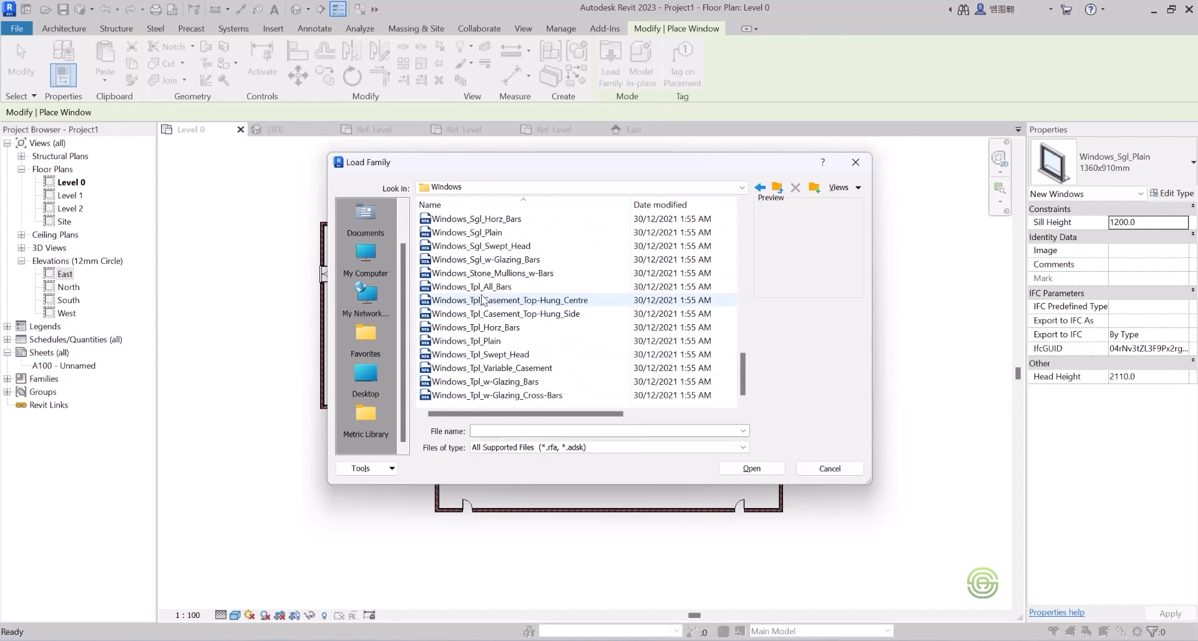
{"action": "scroll", "coordinate": [481, 300], "scroll_direction": "up", "scroll_amount": 15}
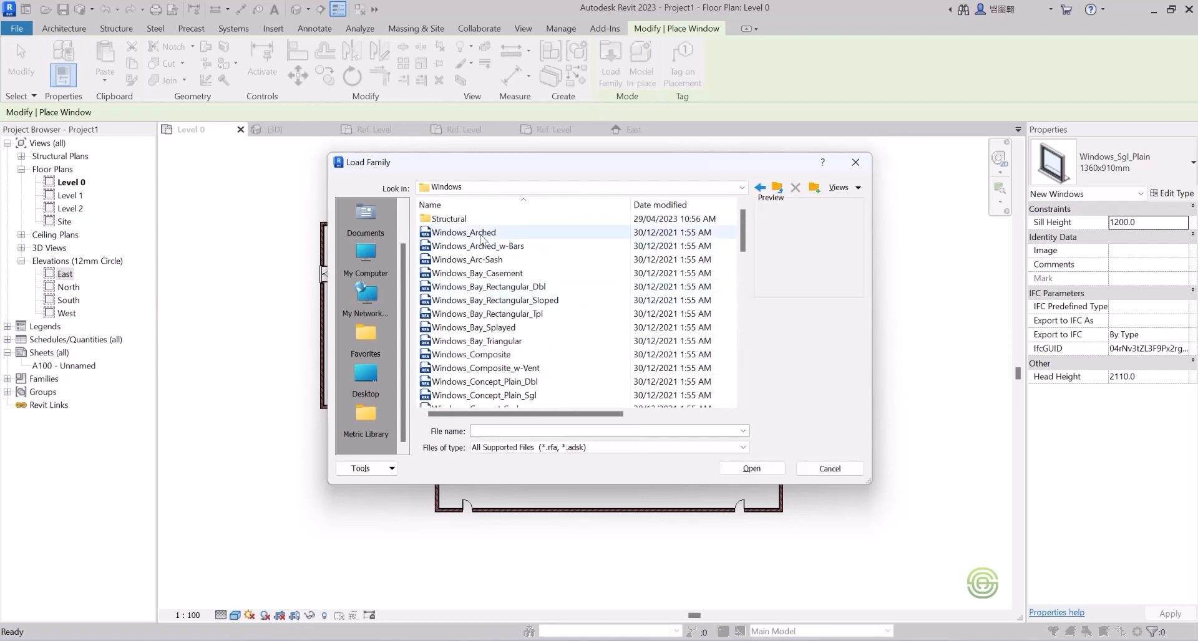
{"action": "left_click", "coordinate": [482, 235]}
{"action": "left_click", "coordinate": [481, 245]}
{"action": "left_click", "coordinate": [478, 285]}
{"action": "left_click", "coordinate": [487, 314]}
- Preview the triple window families and the Windows_Stone_Mullions_w-Bars family at the end of the list
{"action": "scroll", "coordinate": [496, 340], "scroll_direction": "down", "scroll_amount": 10}
{"action": "scroll", "coordinate": [497, 357], "scroll_direction": "down", "scroll_amount": 5}
{"action": "left_click", "coordinate": [481, 396]}
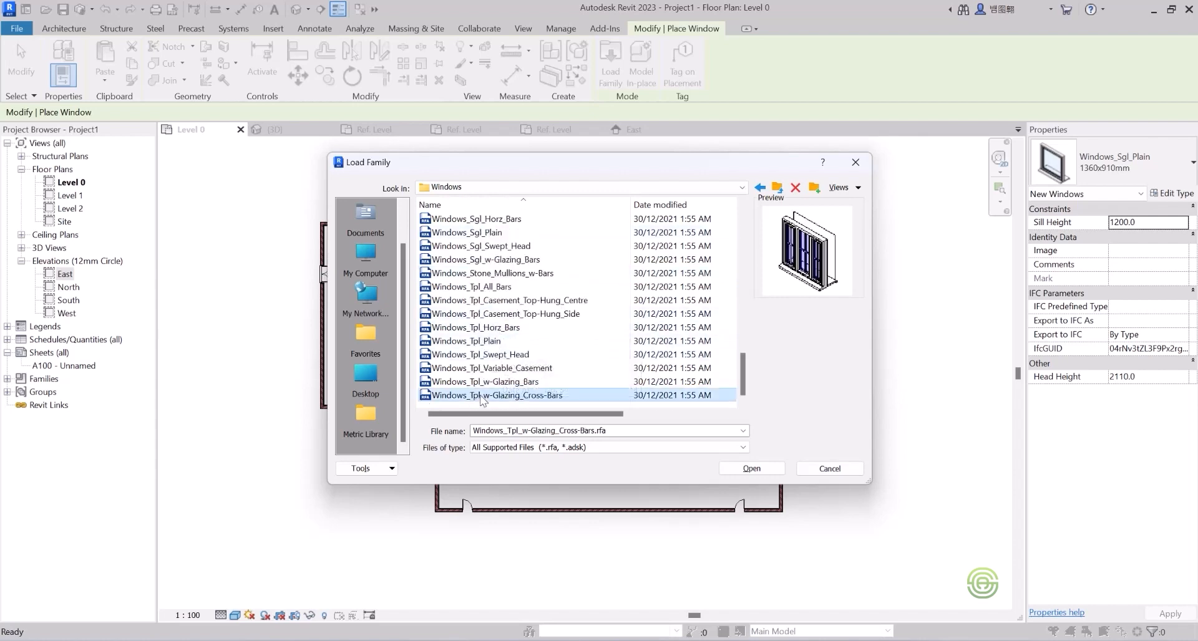
{"action": "left_click", "coordinate": [499, 382]}
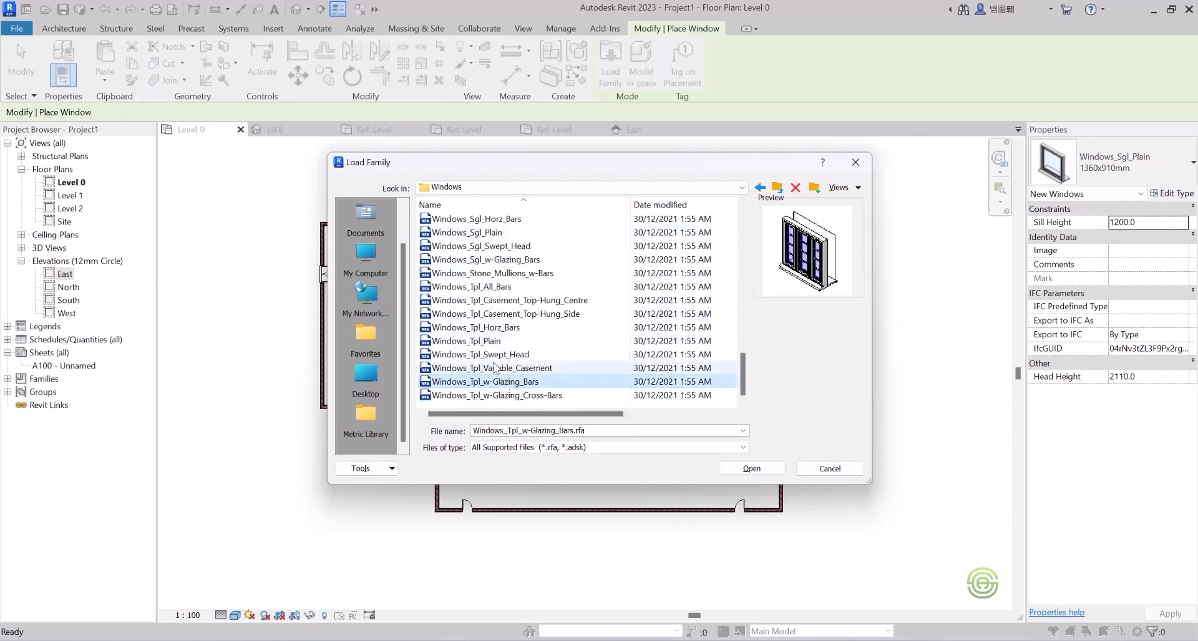
{"action": "left_click", "coordinate": [493, 367]}
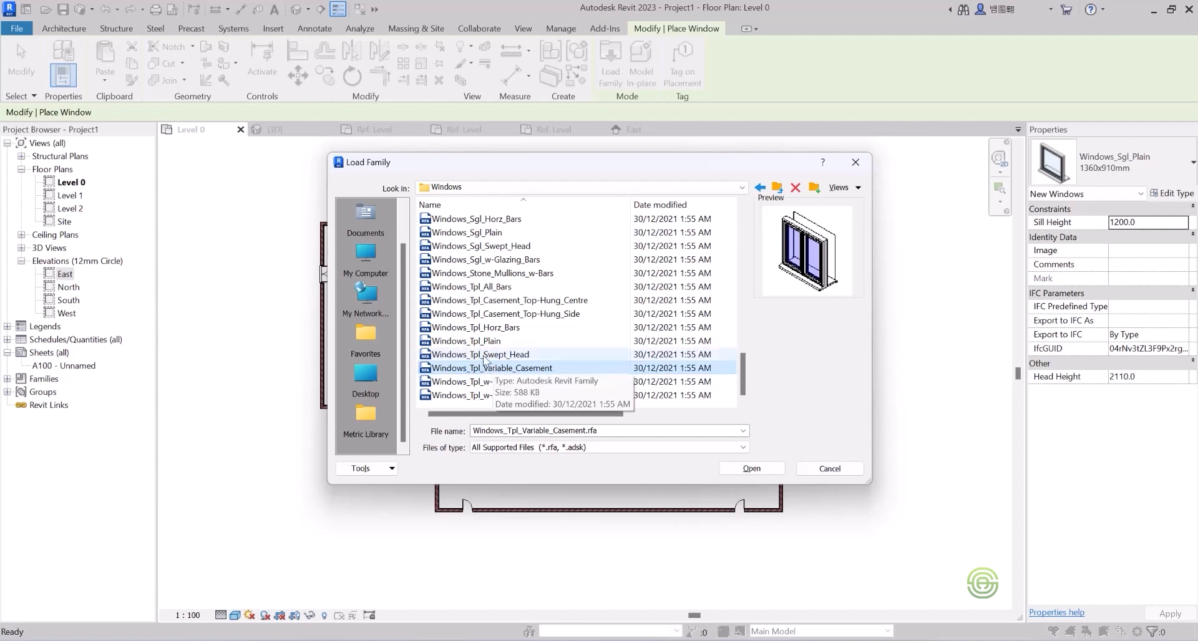
{"action": "left_click", "coordinate": [487, 355]}
{"action": "left_click", "coordinate": [487, 341]}
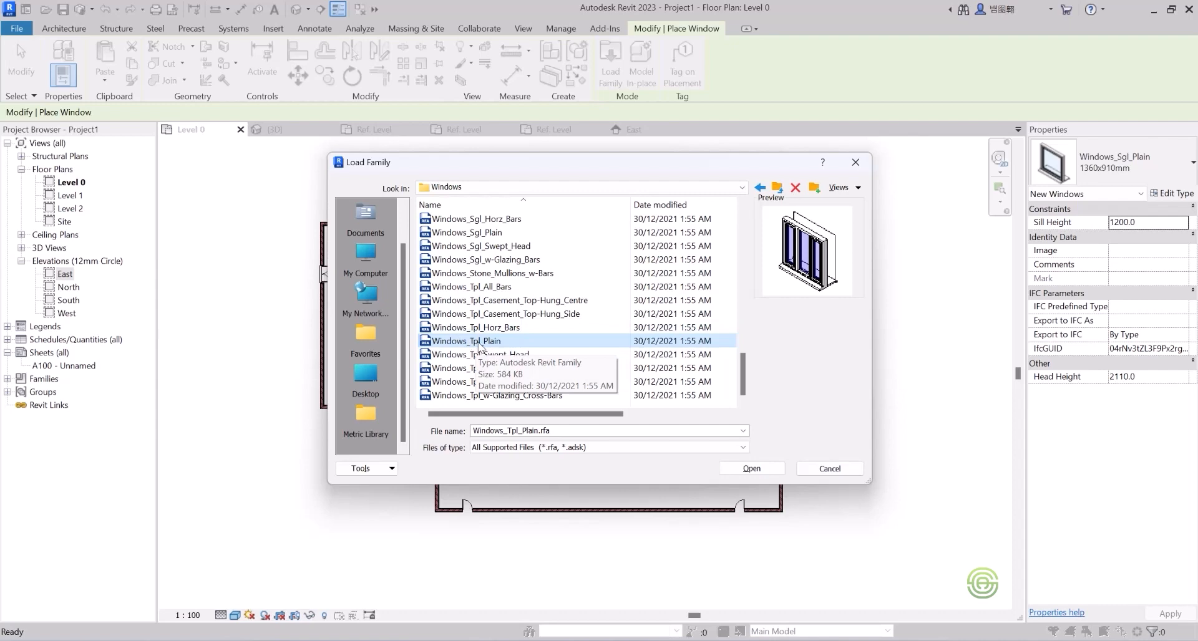
{"action": "left_click", "coordinate": [493, 333]}
{"action": "left_click", "coordinate": [489, 314]}
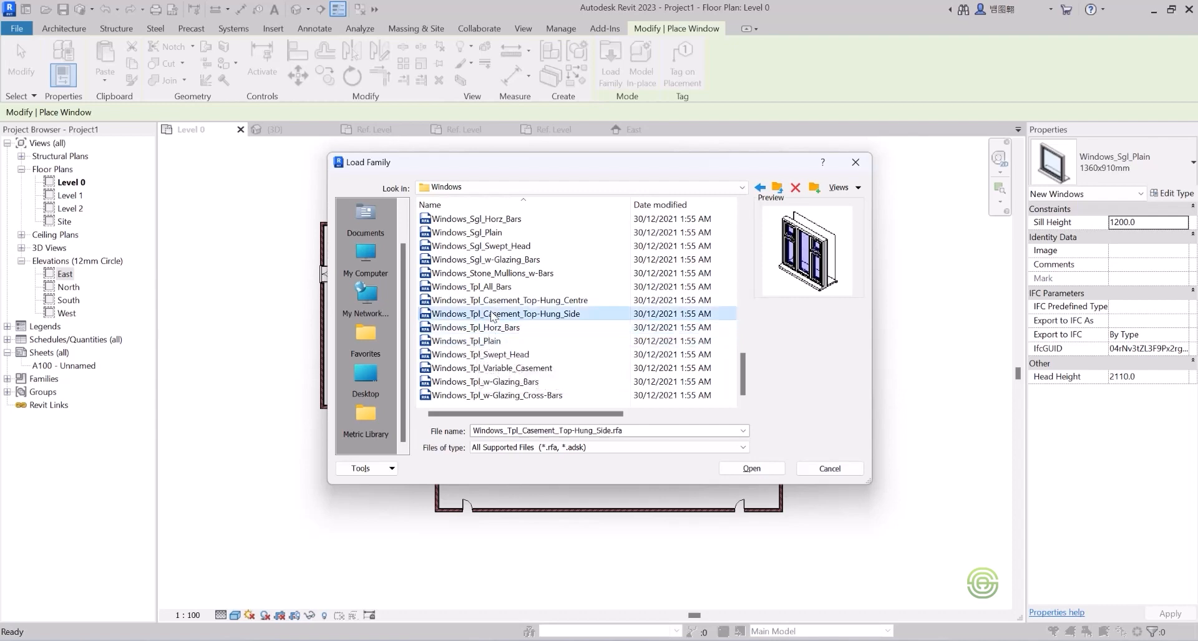
{"action": "left_click", "coordinate": [486, 301]}
{"action": "left_click", "coordinate": [481, 276]}
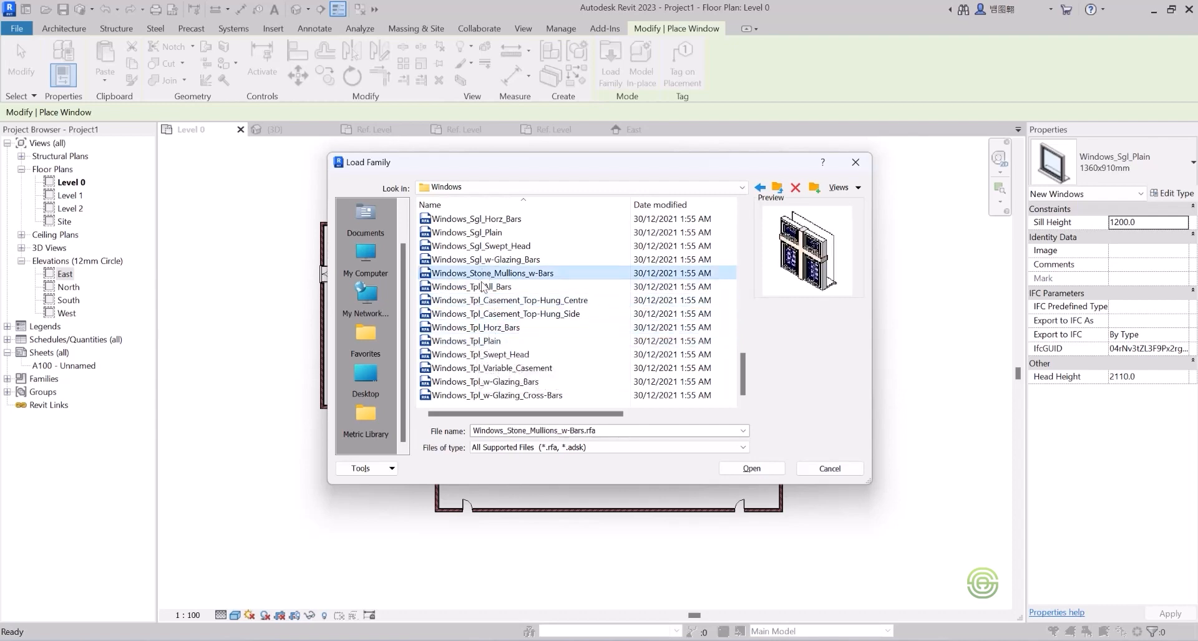
{"action": "left_click", "coordinate": [482, 287]}
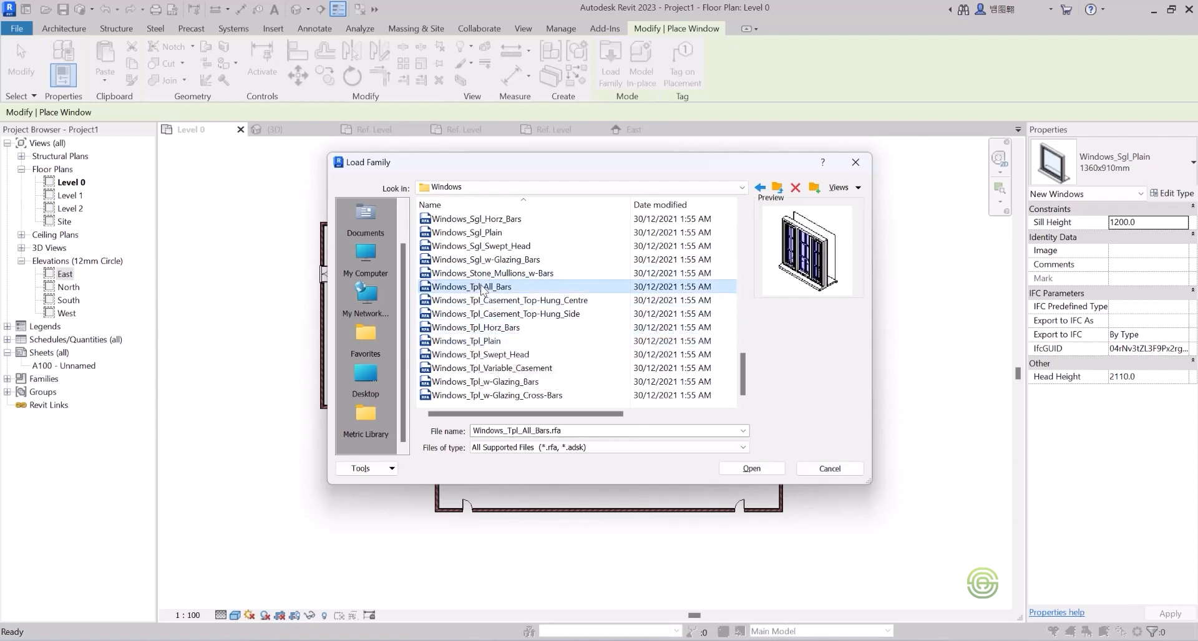
- Load the Windows_Tpl_Plain family and choose its 1360x1210mm type for placement
{"action": "left_click", "coordinate": [489, 341]}
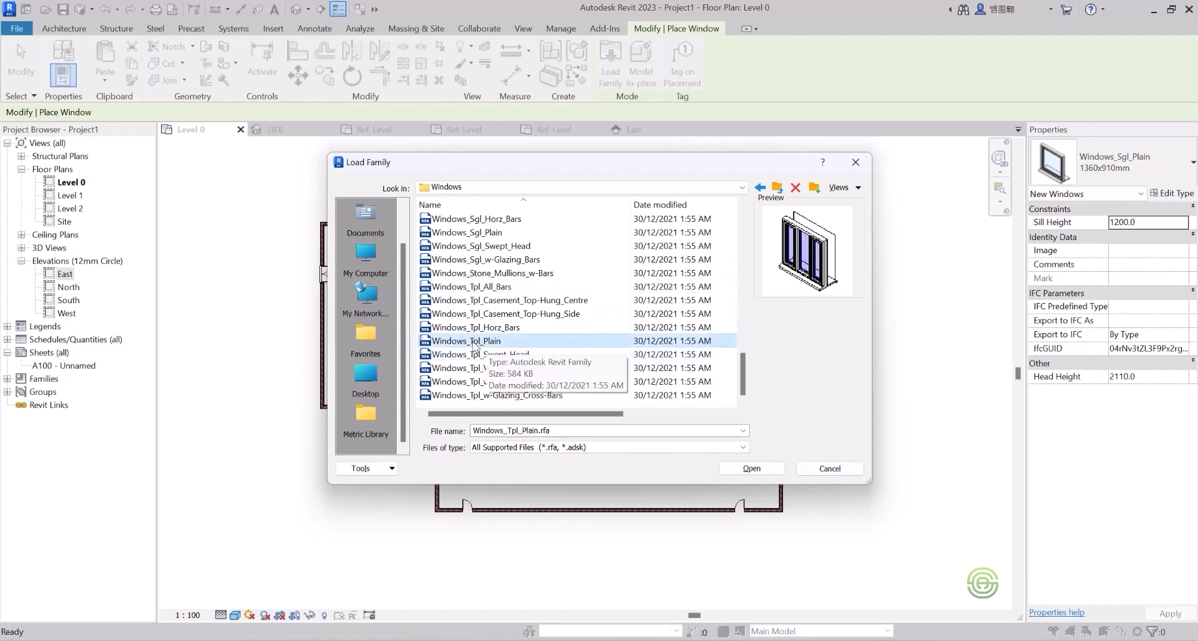
{"action": "left_click", "coordinate": [751, 469]}
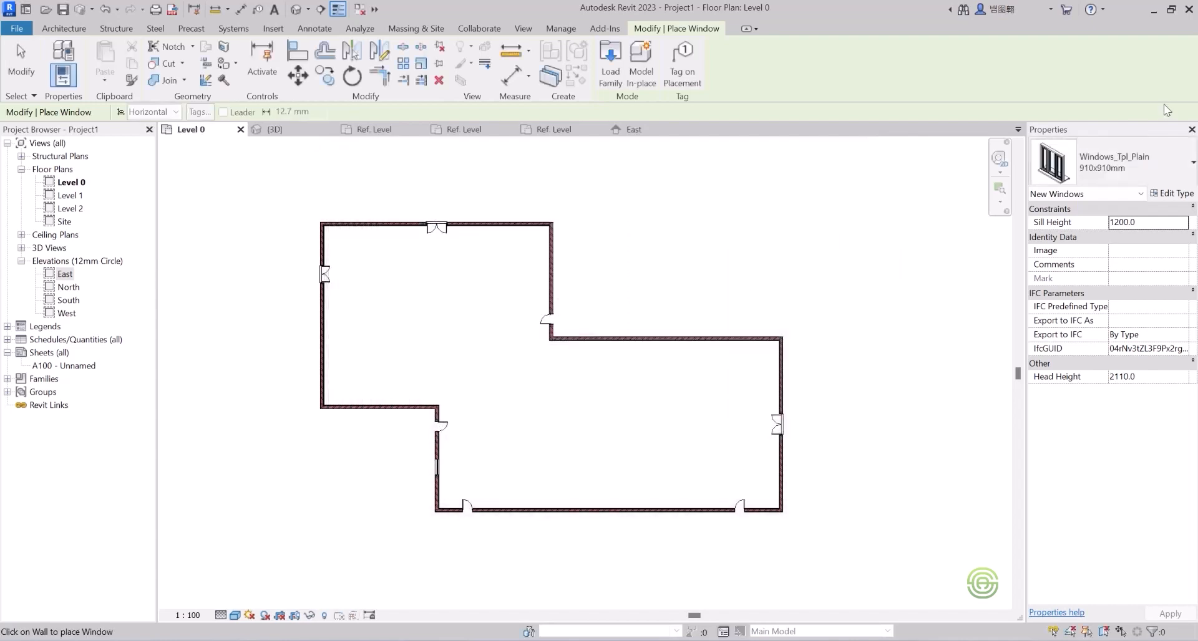
{"action": "left_click", "coordinate": [1107, 163]}
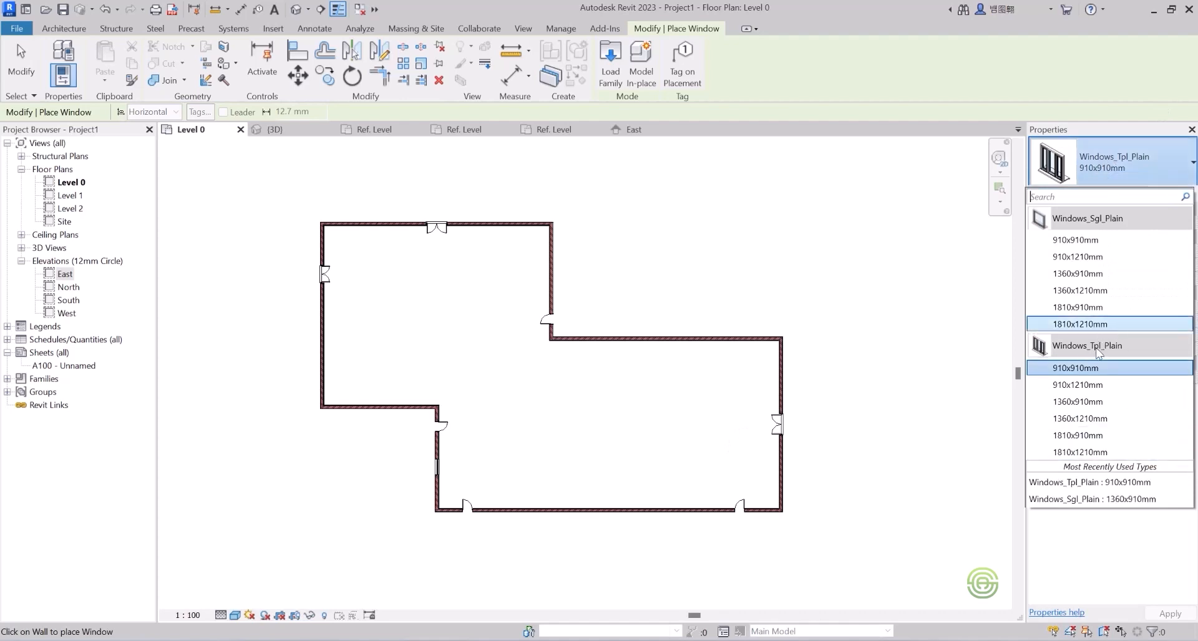
{"action": "mouse_move", "coordinate": [1114, 350]}
{"action": "mouse_move", "coordinate": [1090, 222]}
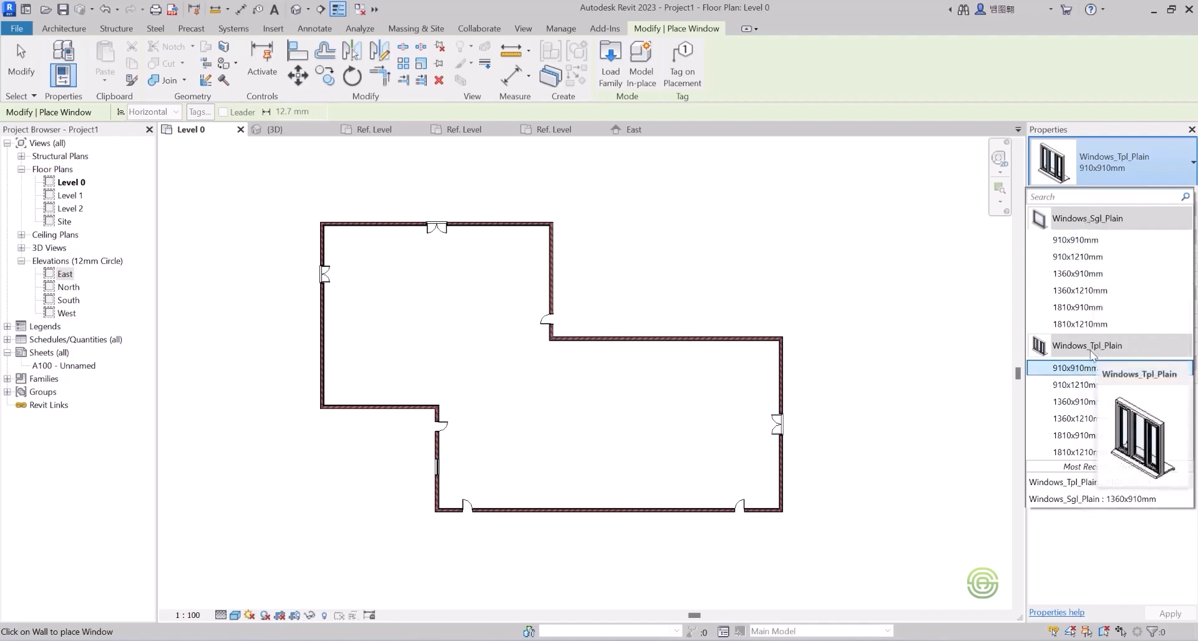
{"action": "mouse_move", "coordinate": [1070, 371]}
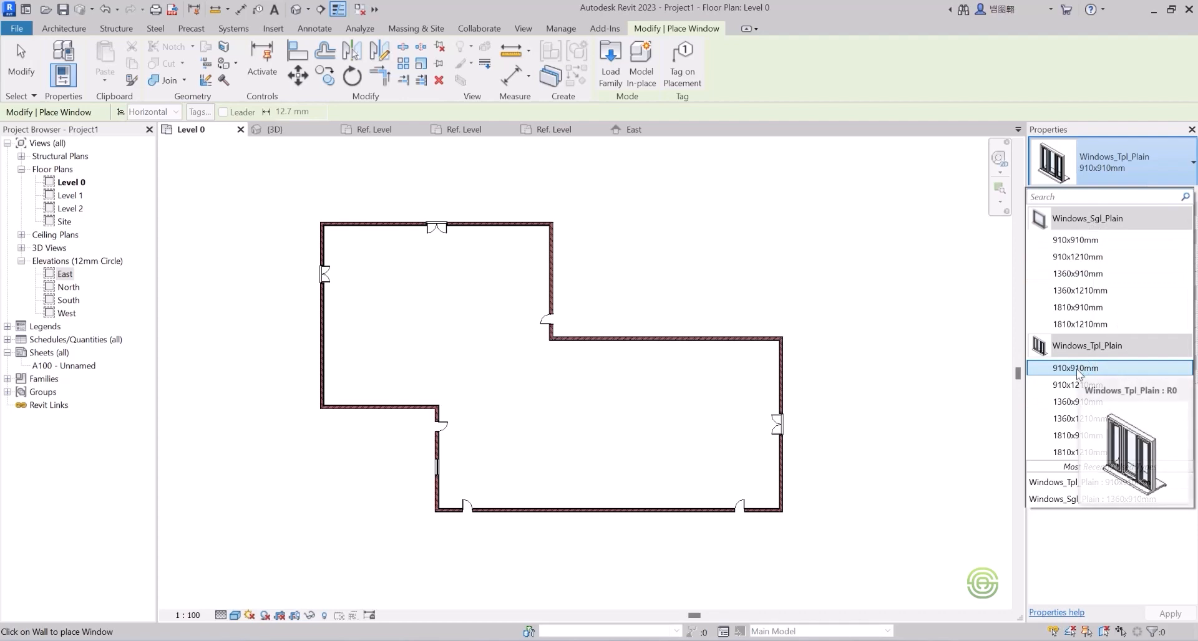
{"action": "left_click", "coordinate": [1081, 419]}
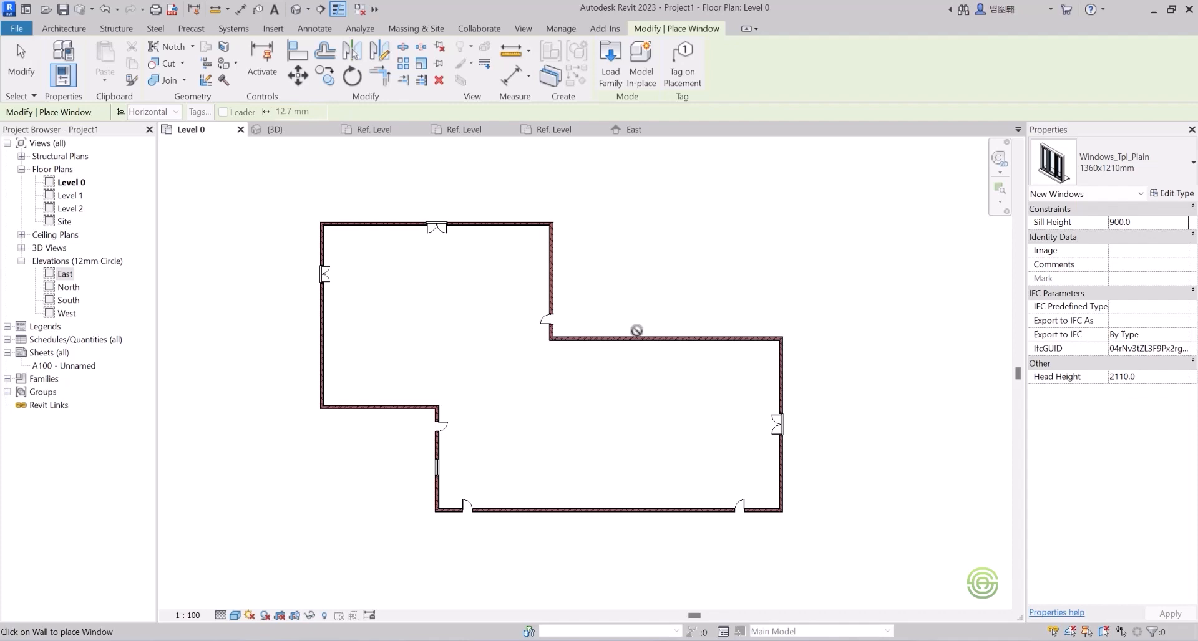
- Place four windows in the lower exterior wall between its two single doors, about 3500 mm apart
{"action": "scroll", "coordinate": [576, 528], "scroll_direction": "up", "scroll_amount": 3}
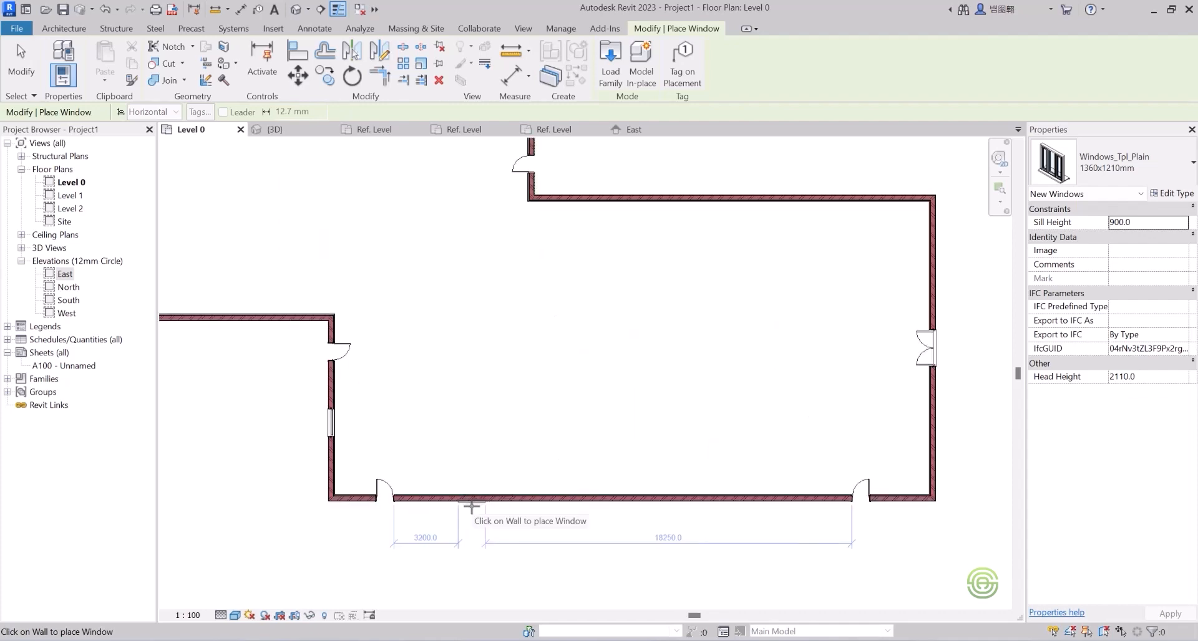
{"action": "left_click", "coordinate": [471, 503]}
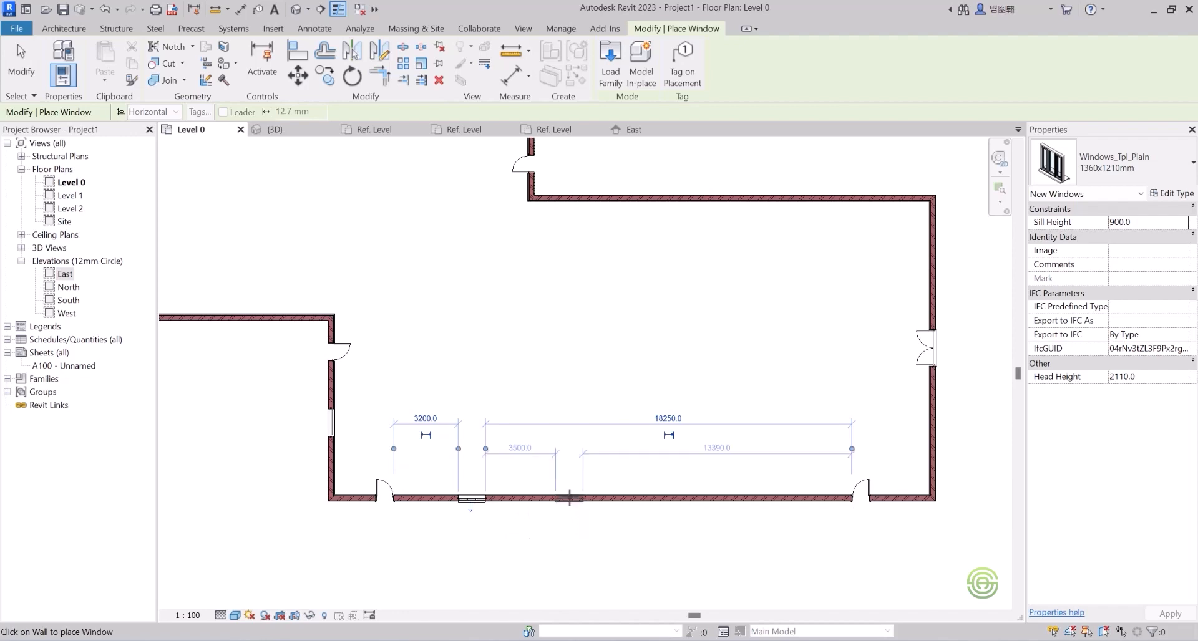
{"action": "left_click", "coordinate": [568, 500]}
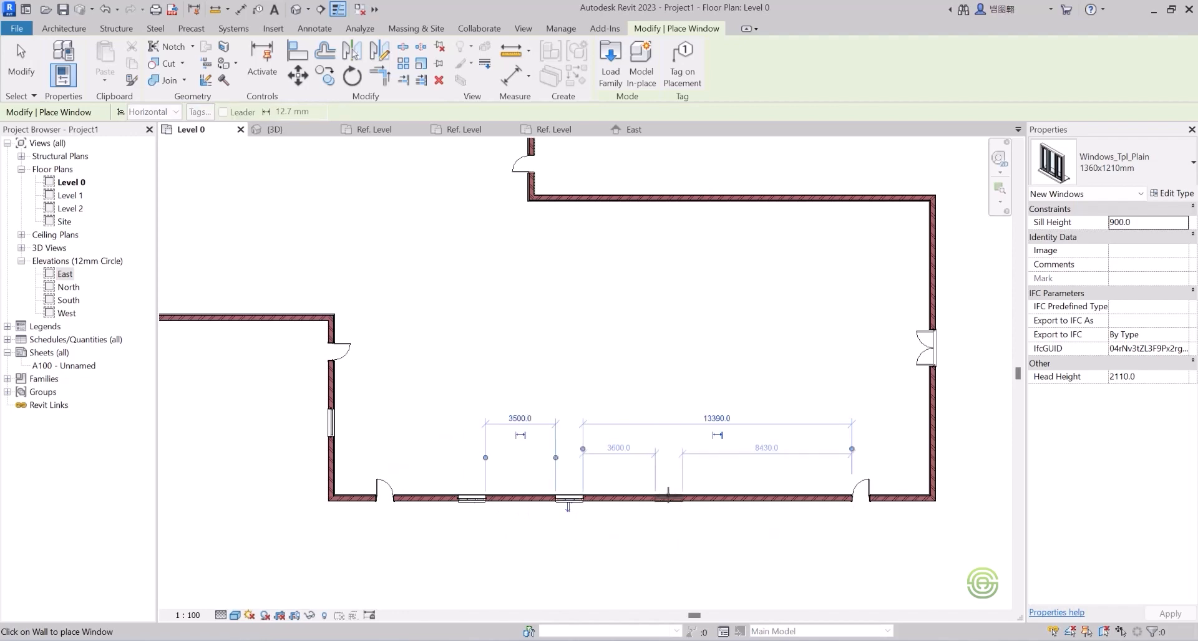
{"action": "left_click", "coordinate": [666, 497]}
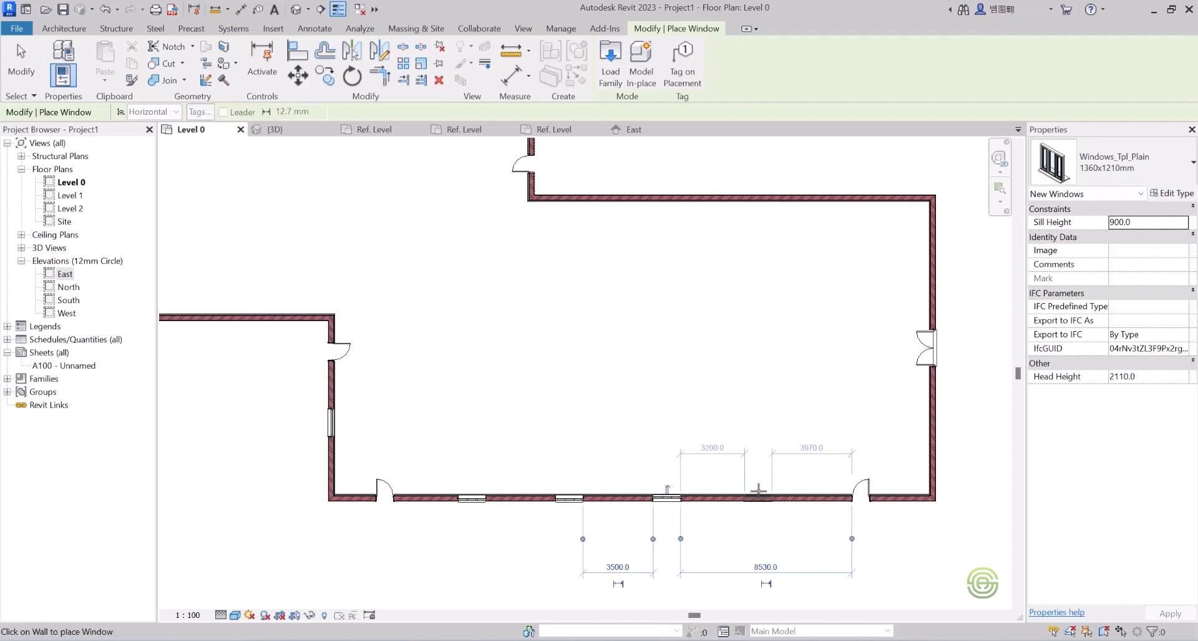
{"action": "left_click", "coordinate": [759, 491]}
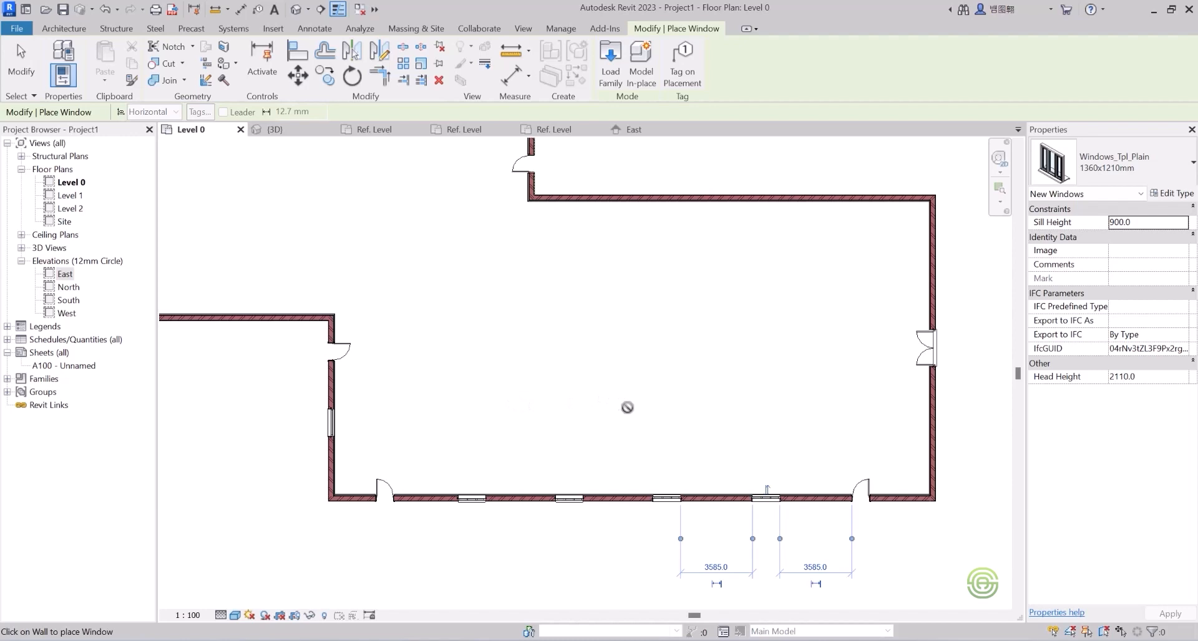
- Place two windows in the right exterior wall, one on each side of the double door
{"action": "scroll", "coordinate": [627, 407], "scroll_direction": "down", "scroll_amount": 1}
{"action": "scroll", "coordinate": [914, 422], "scroll_direction": "up", "scroll_amount": 3}
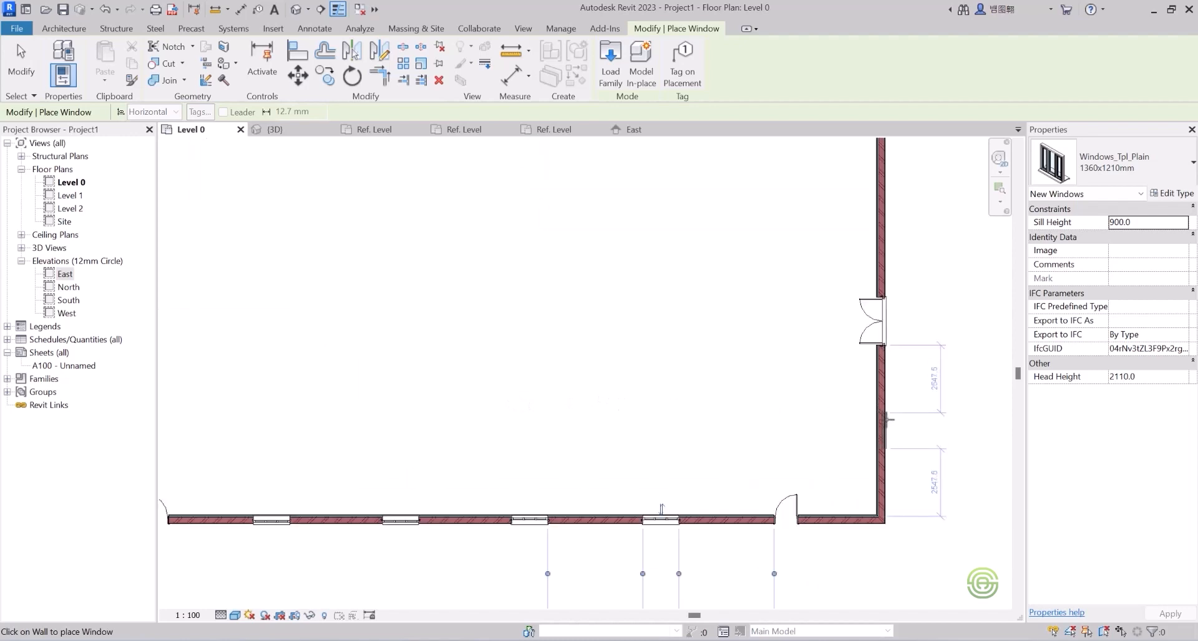
{"action": "left_click", "coordinate": [887, 419]}
{"action": "scroll", "coordinate": [741, 460], "scroll_direction": "down", "scroll_amount": 2}
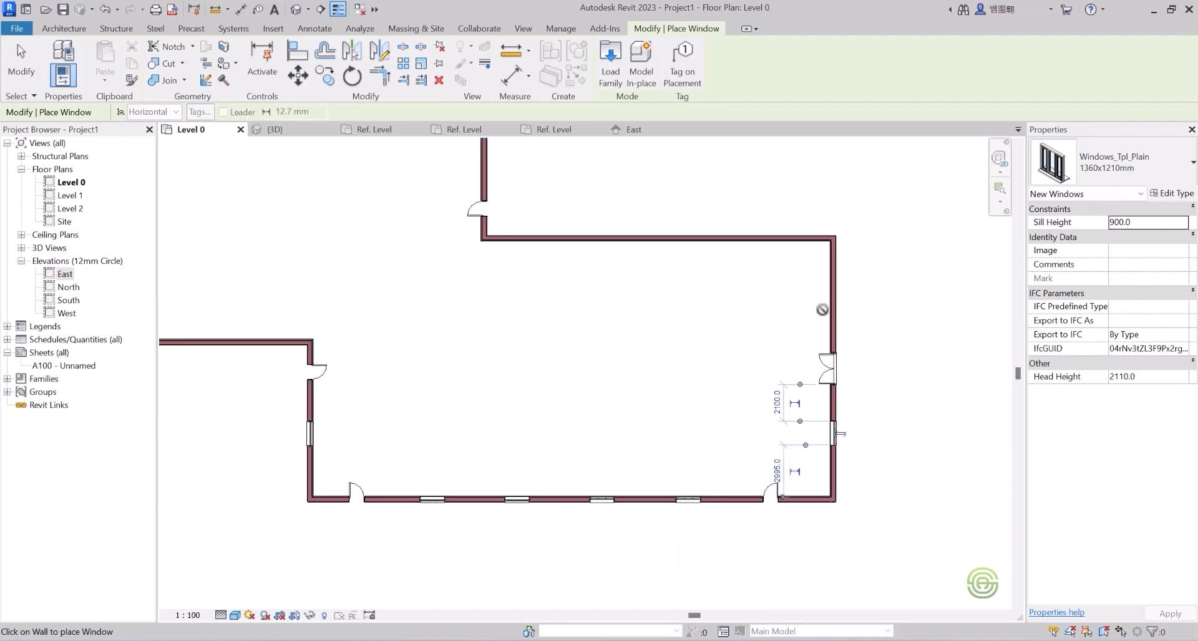
{"action": "scroll", "coordinate": [837, 299], "scroll_direction": "up", "scroll_amount": 2}
{"action": "left_click", "coordinate": [836, 294]}
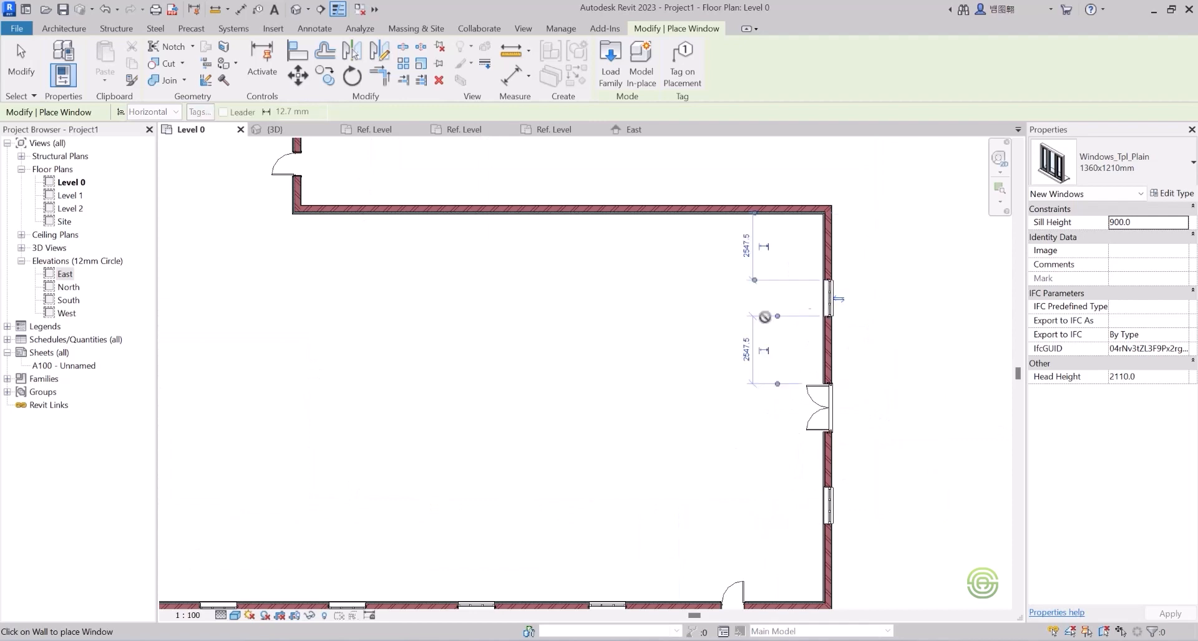
- Place two windows in the upper wall of the right wing, about 10100 mm apart, one about 3500 mm from the inner corner
{"action": "scroll", "coordinate": [660, 270], "scroll_direction": "down", "scroll_amount": 2}
{"action": "scroll", "coordinate": [646, 240], "scroll_direction": "up", "scroll_amount": 1}
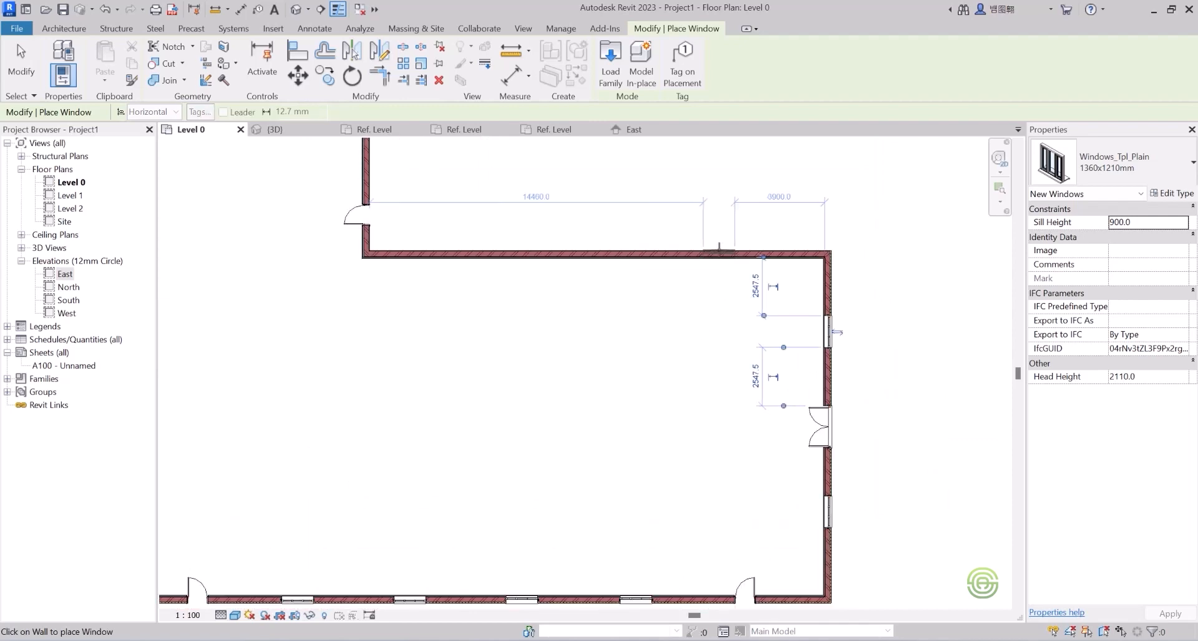
{"action": "left_click", "coordinate": [733, 248]}
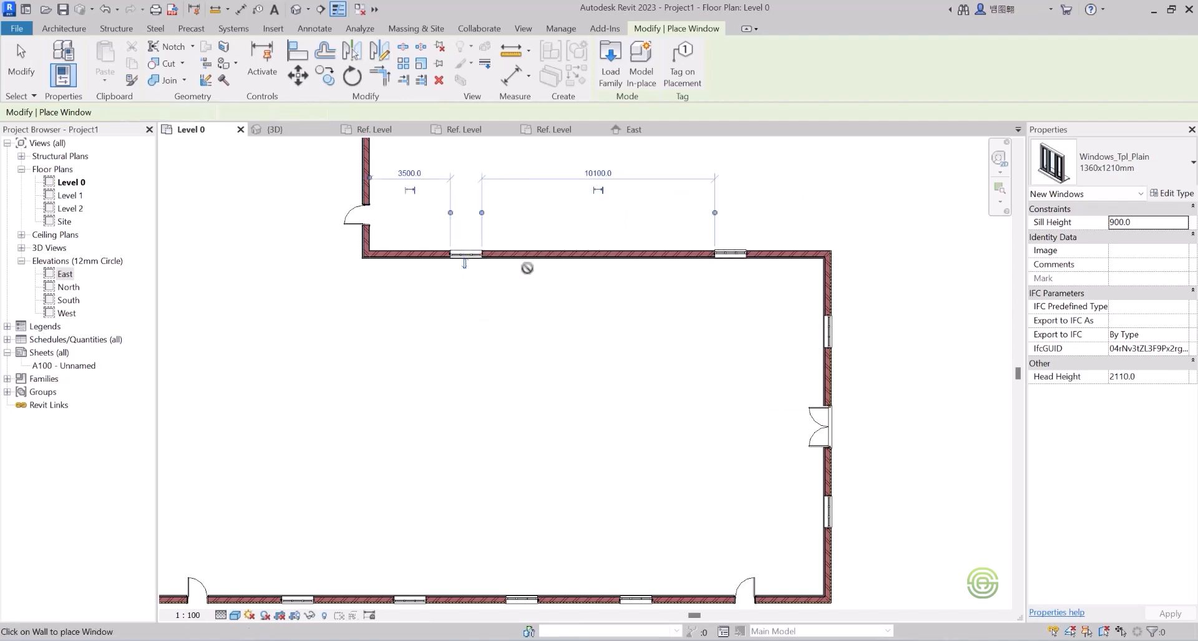
- Place four windows in the uppermost exterior wall, two on each side of the double door, the outer left one about 2400 mm from the corner
{"action": "scroll", "coordinate": [633, 335], "scroll_direction": "down", "scroll_amount": 2}
{"action": "scroll", "coordinate": [480, 141], "scroll_direction": "up", "scroll_amount": 3}
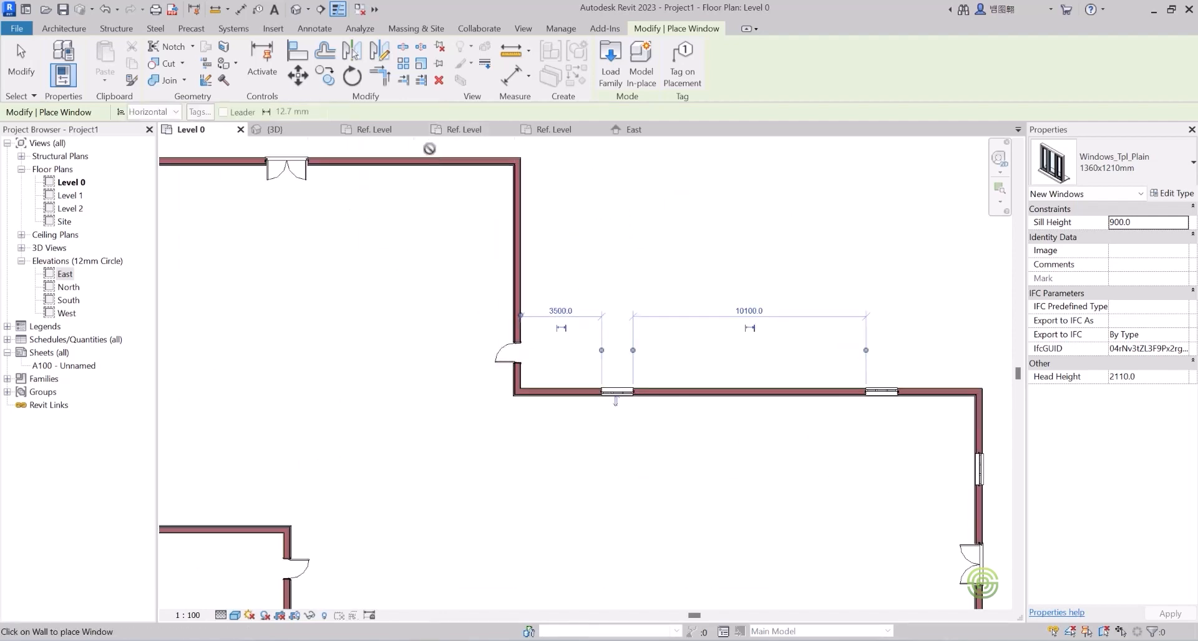
{"action": "scroll", "coordinate": [540, 255], "scroll_direction": "down", "scroll_amount": 1}
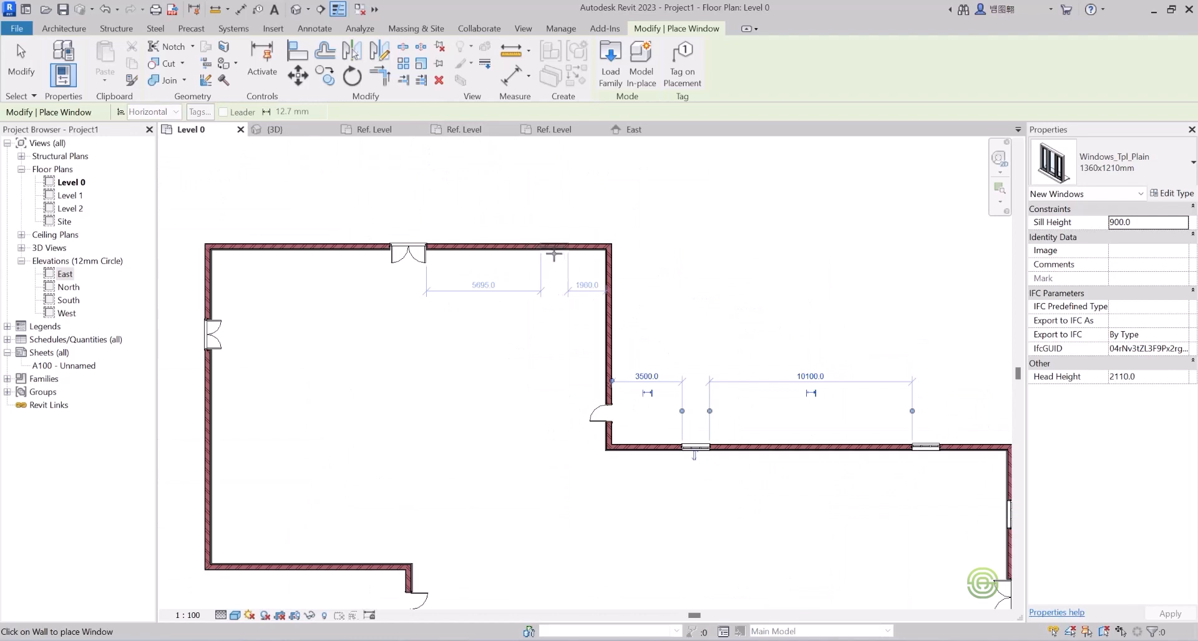
{"action": "left_click", "coordinate": [554, 250]}
{"action": "left_click", "coordinate": [485, 252]}
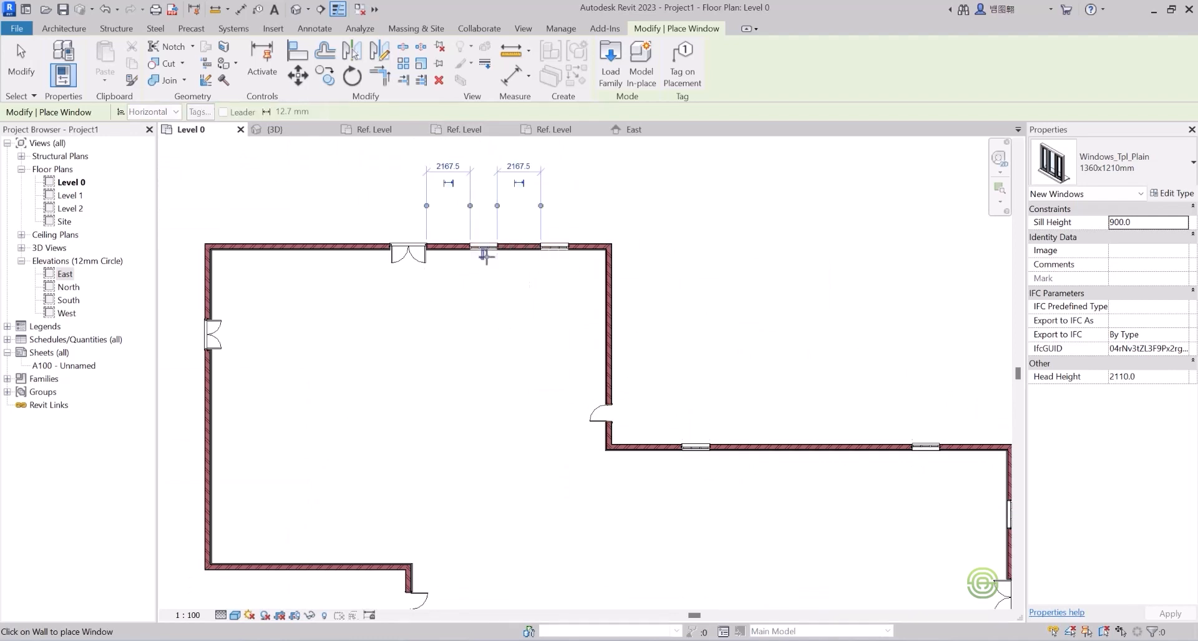
{"action": "left_click", "coordinate": [273, 254]}
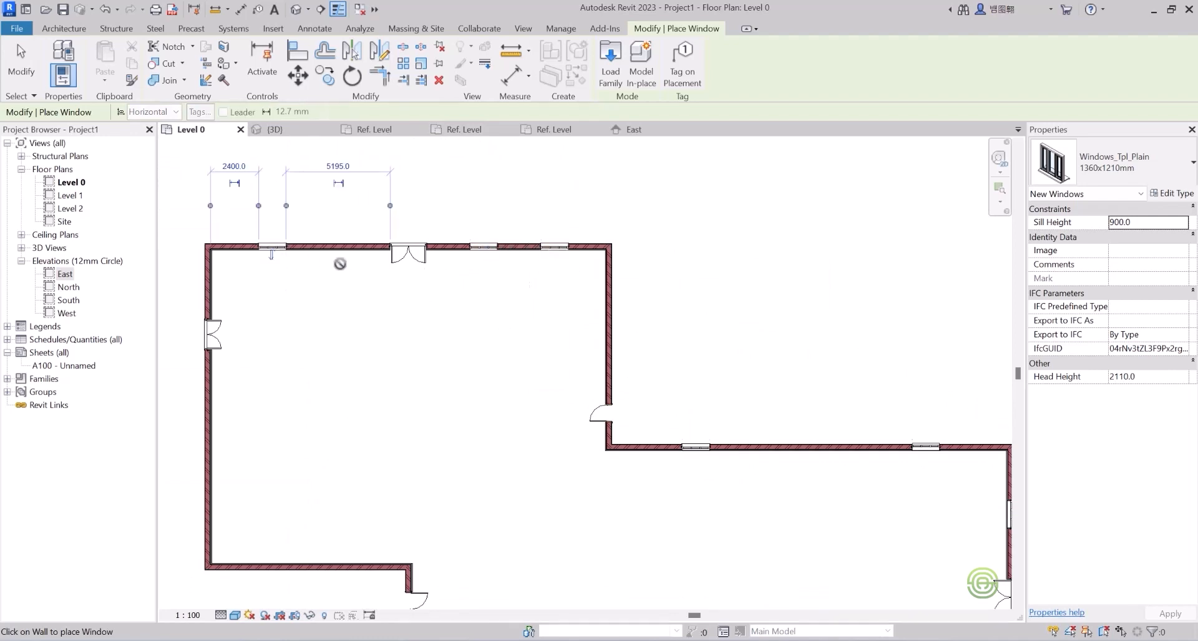
{"action": "left_click", "coordinate": [345, 255]}
- Place two windows in the left exterior wall below the double door, about 2745 mm apart, the first about 2500 mm from the door
{"action": "scroll", "coordinate": [369, 256], "scroll_direction": "down", "scroll_amount": 3}
{"action": "scroll", "coordinate": [230, 418], "scroll_direction": "up", "scroll_amount": 2}
{"action": "scroll", "coordinate": [284, 351], "scroll_direction": "up", "scroll_amount": 1}
{"action": "left_click", "coordinate": [278, 335]}
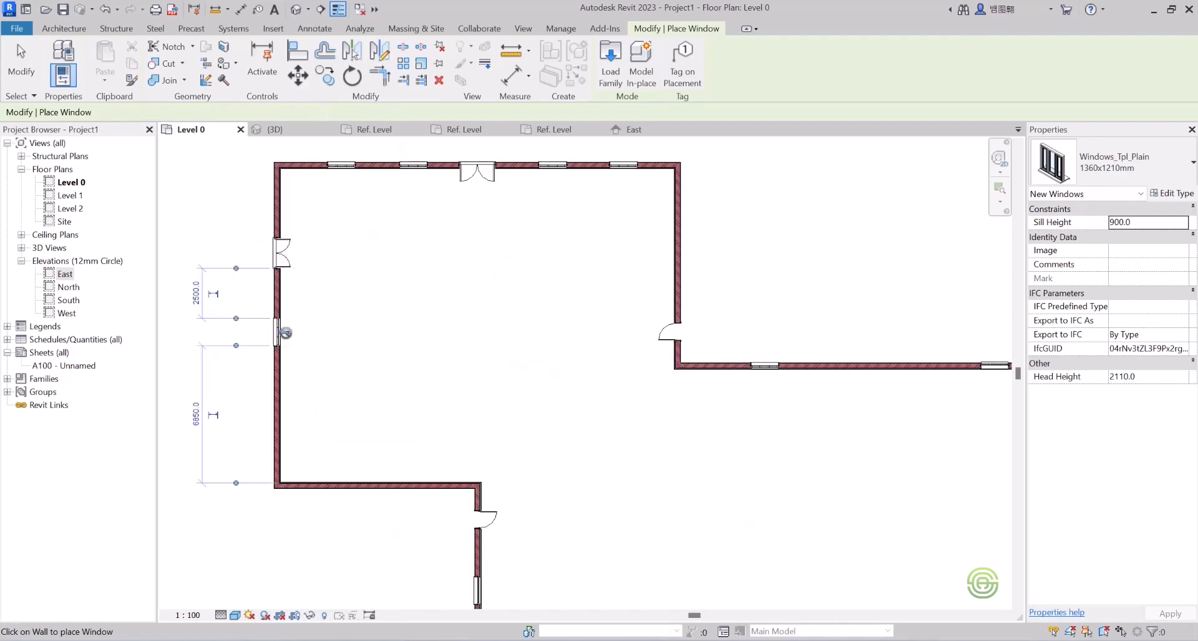
{"action": "left_click", "coordinate": [287, 408]}
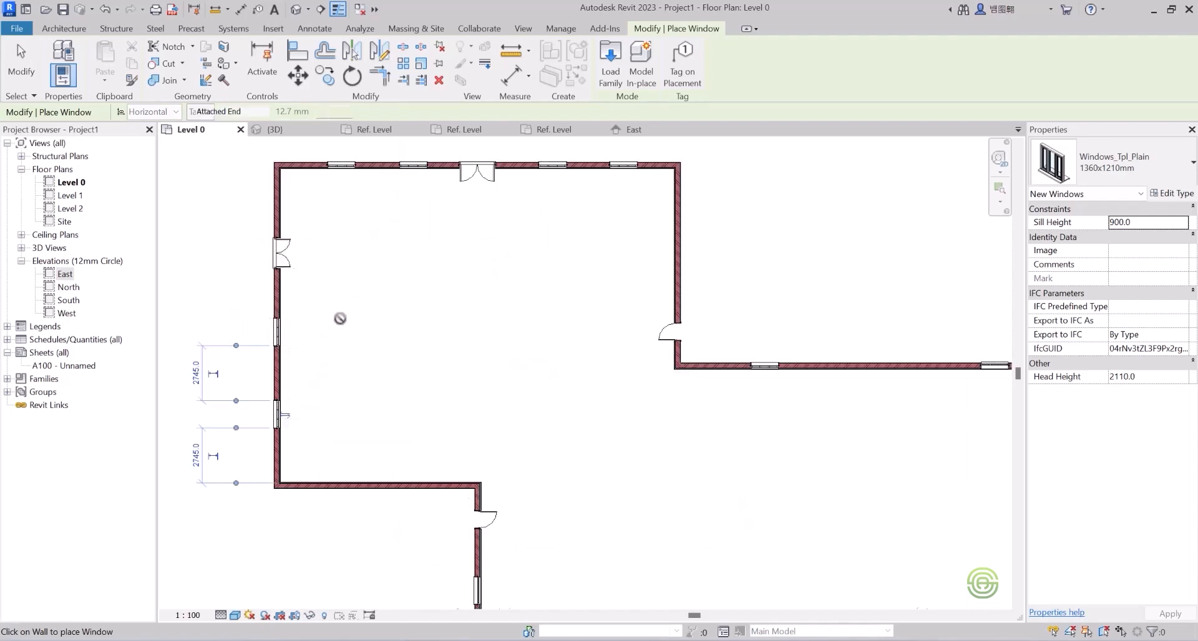
- Place two windows in the left wing's lower wall, about 2100 mm apart, the second about 2100 mm from the inner corner
{"action": "scroll", "coordinate": [355, 476], "scroll_direction": "down", "scroll_amount": 2}
{"action": "scroll", "coordinate": [343, 417], "scroll_direction": "up", "scroll_amount": 2}
{"action": "left_click", "coordinate": [340, 409]}
{"action": "left_click", "coordinate": [413, 407]}
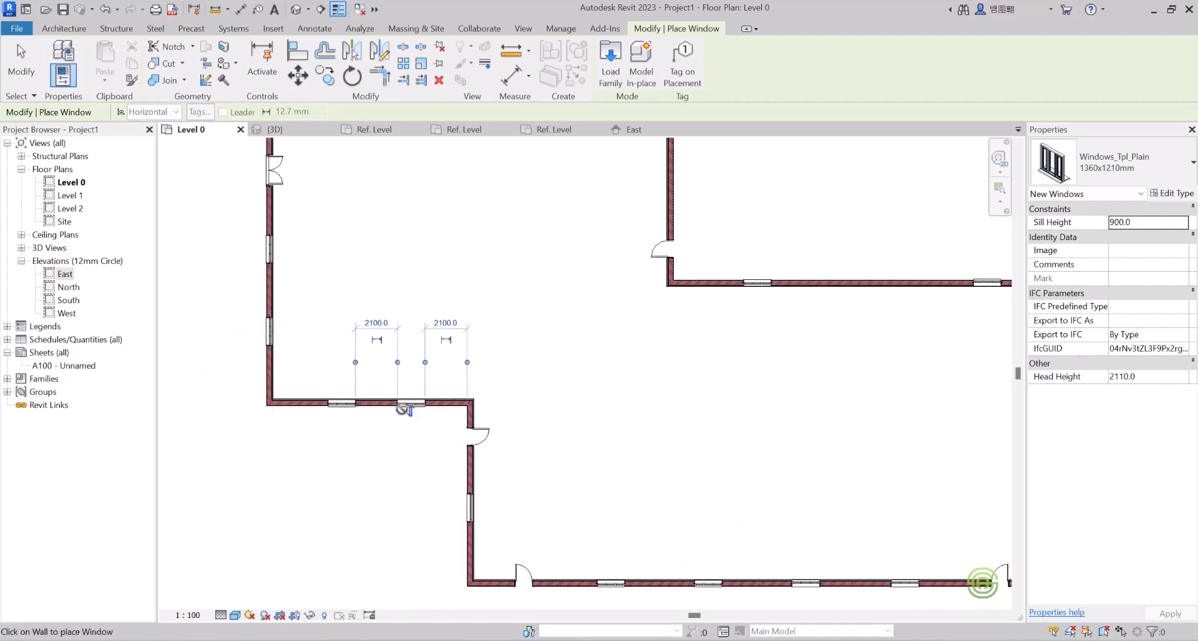
- Place one window in the left wing's right-hand wall, about 2400 mm above the single door, and finish placing windows
{"action": "scroll", "coordinate": [399, 418], "scroll_direction": "down", "scroll_amount": 2}
{"action": "scroll", "coordinate": [596, 248], "scroll_direction": "up", "scroll_amount": 2}
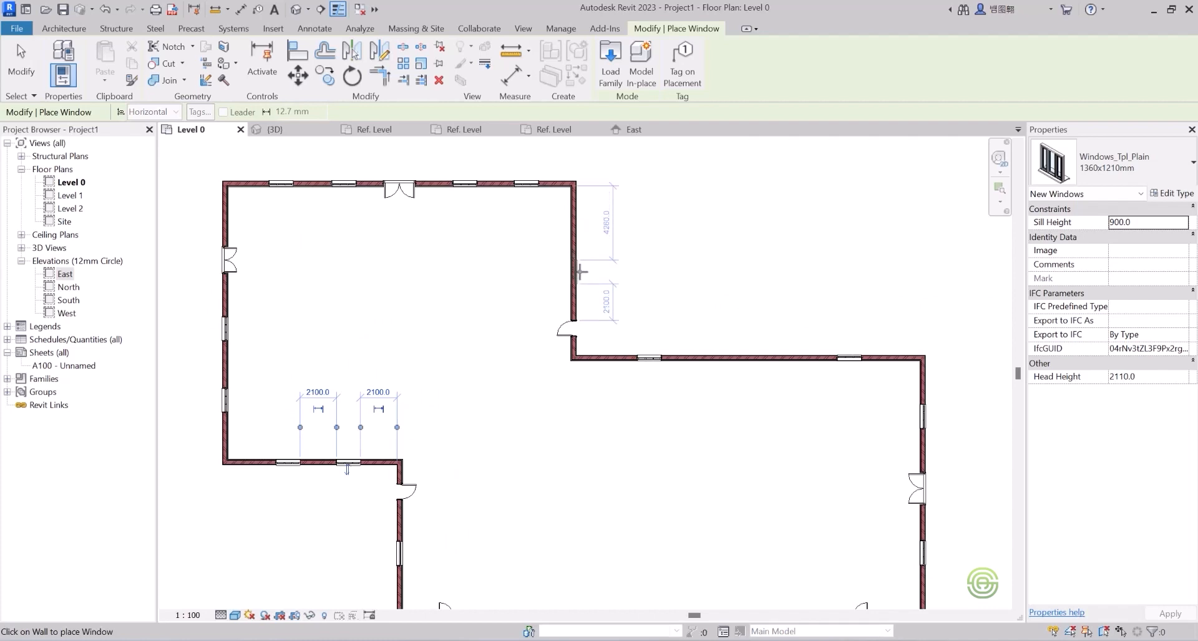
{"action": "left_click", "coordinate": [579, 266]}
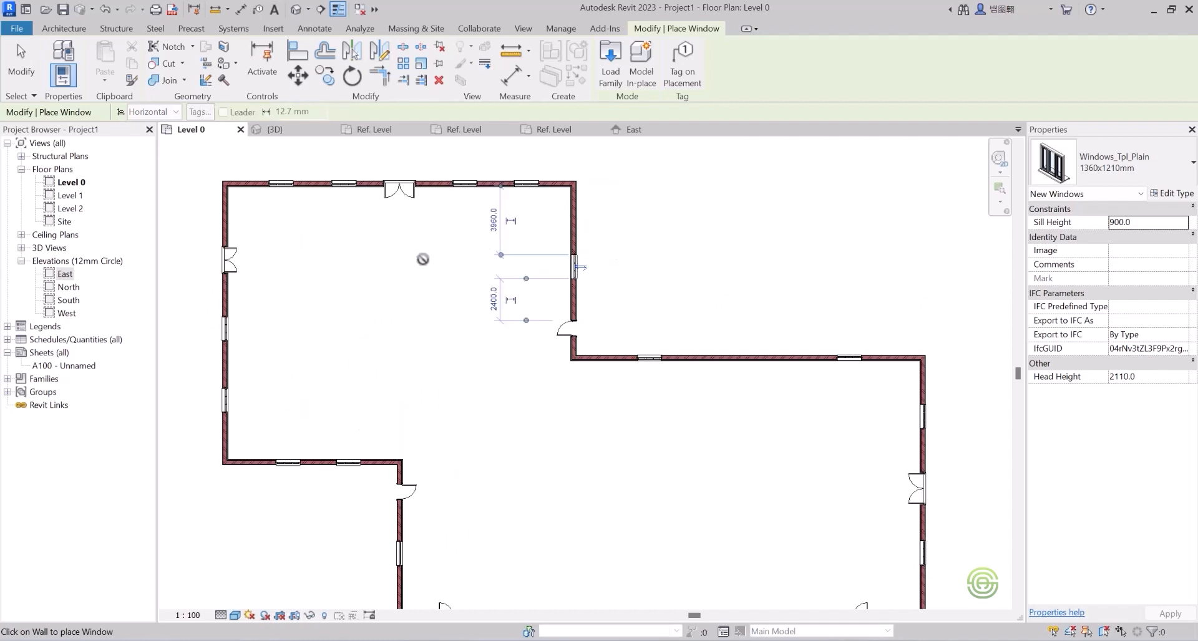
{"action": "scroll", "coordinate": [427, 260], "scroll_direction": "down", "scroll_amount": 2}
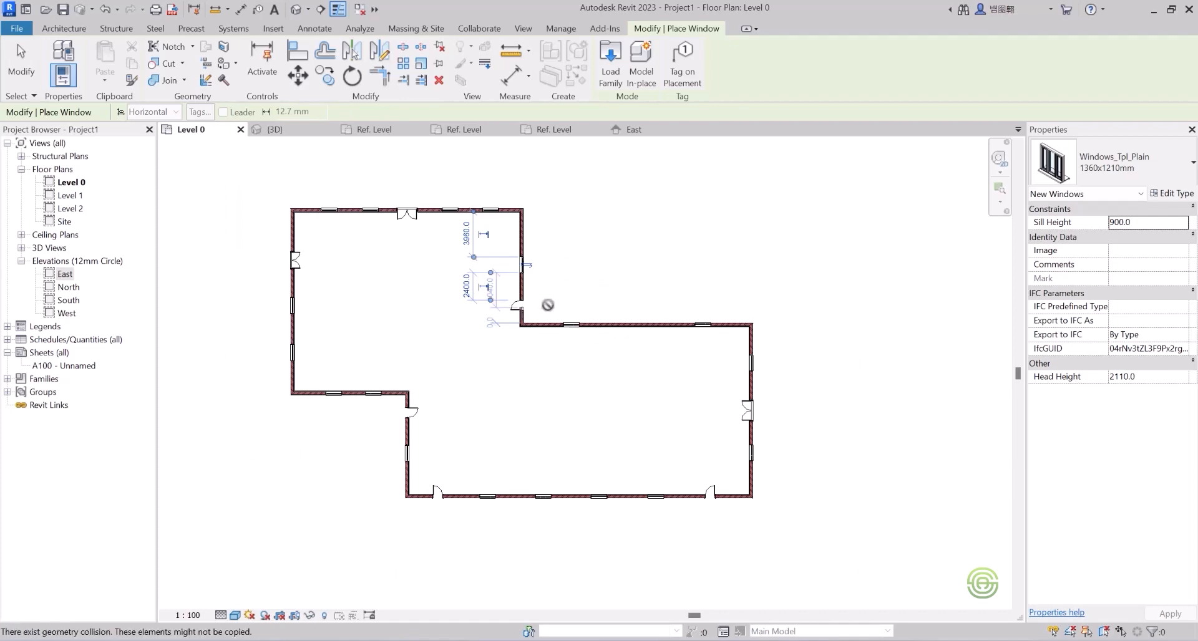
{"action": "key", "text": "Escape"}
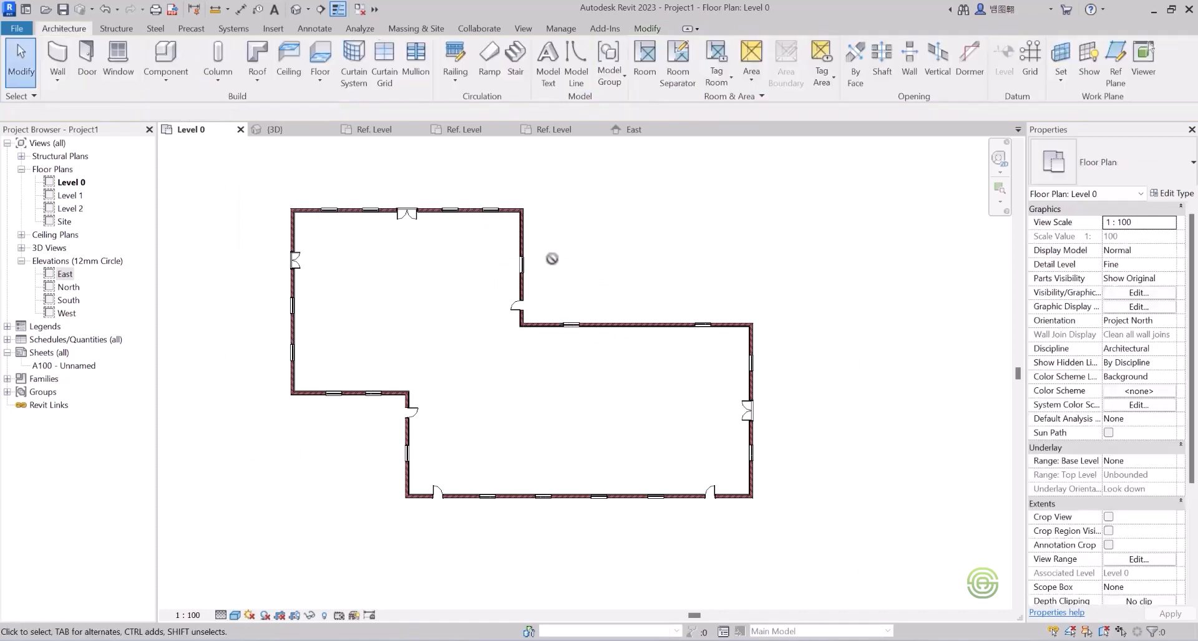
- Inspect the placed windows and doors around the building's exterior walls in the 3D view
{"action": "left_click", "coordinate": [275, 130]}
{"action": "middle_click_drag", "start_coordinate": [605, 417], "coordinate": [298, 423], "text": "shift"}
{"action": "scroll", "coordinate": [398, 421], "scroll_direction": "up", "scroll_amount": 2}
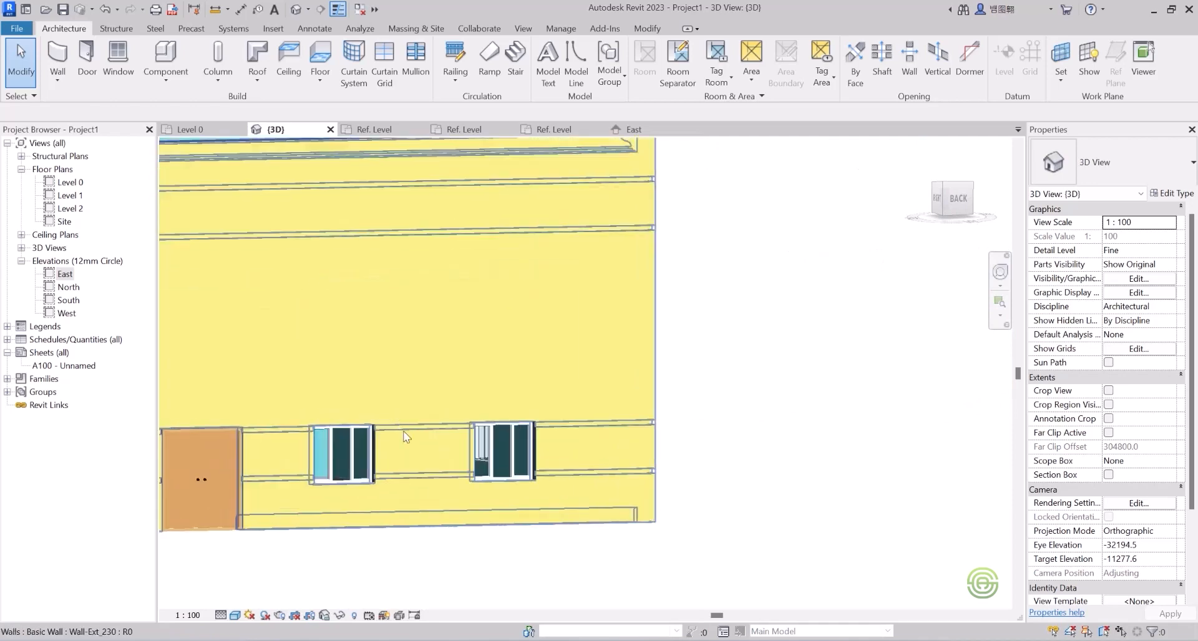
{"action": "scroll", "coordinate": [606, 439], "scroll_direction": "up", "scroll_amount": 3}
{"action": "scroll", "coordinate": [601, 428], "scroll_direction": "down", "scroll_amount": 3}
{"action": "scroll", "coordinate": [681, 402], "scroll_direction": "down", "scroll_amount": 5}
{"action": "middle_click_drag", "start_coordinate": [656, 351], "coordinate": [281, 392], "text": "shift"}
{"action": "scroll", "coordinate": [624, 373], "scroll_direction": "up", "scroll_amount": 2}
{"action": "mouse_move", "coordinate": [656, 379]}
{"action": "middle_mouse_down", "text": "shift"}
{"action": "mouse_move", "coordinate": [634, 354]}
{"action": "mouse_move", "coordinate": [615, 432]}
{"action": "mouse_move", "coordinate": [568, 432]}
{"action": "mouse_move", "coordinate": [686, 398]}
{"action": "mouse_move", "coordinate": [680, 376]}
{"action": "middle_mouse_up", "text": "shift"}
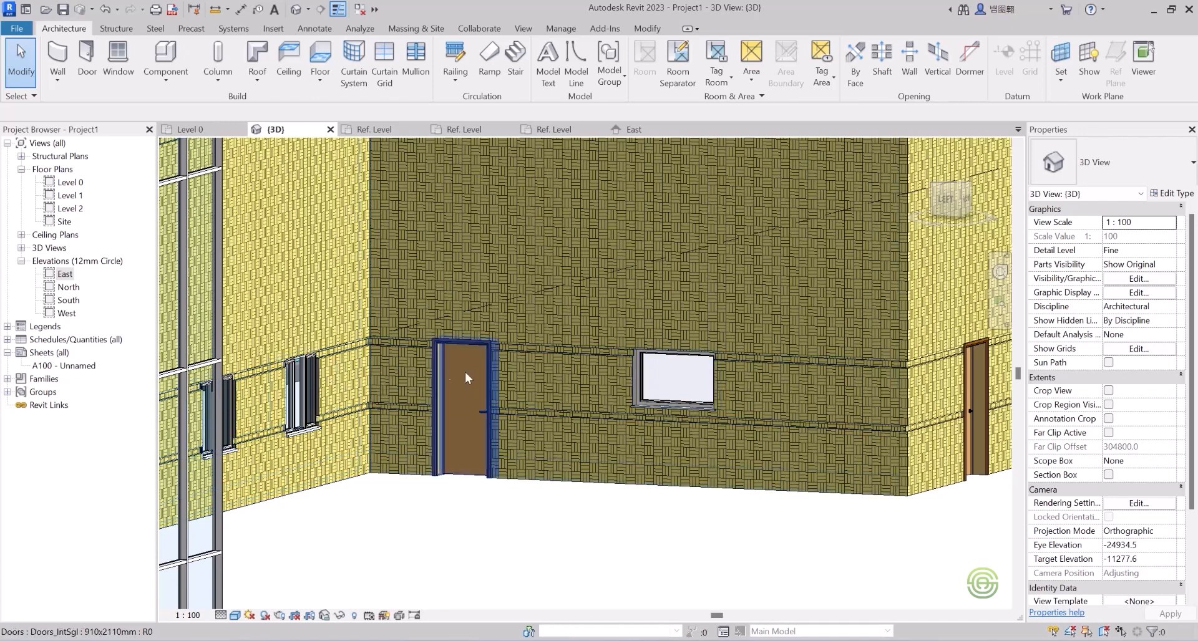
{"action": "scroll", "coordinate": [540, 405], "scroll_direction": "down", "scroll_amount": 3}
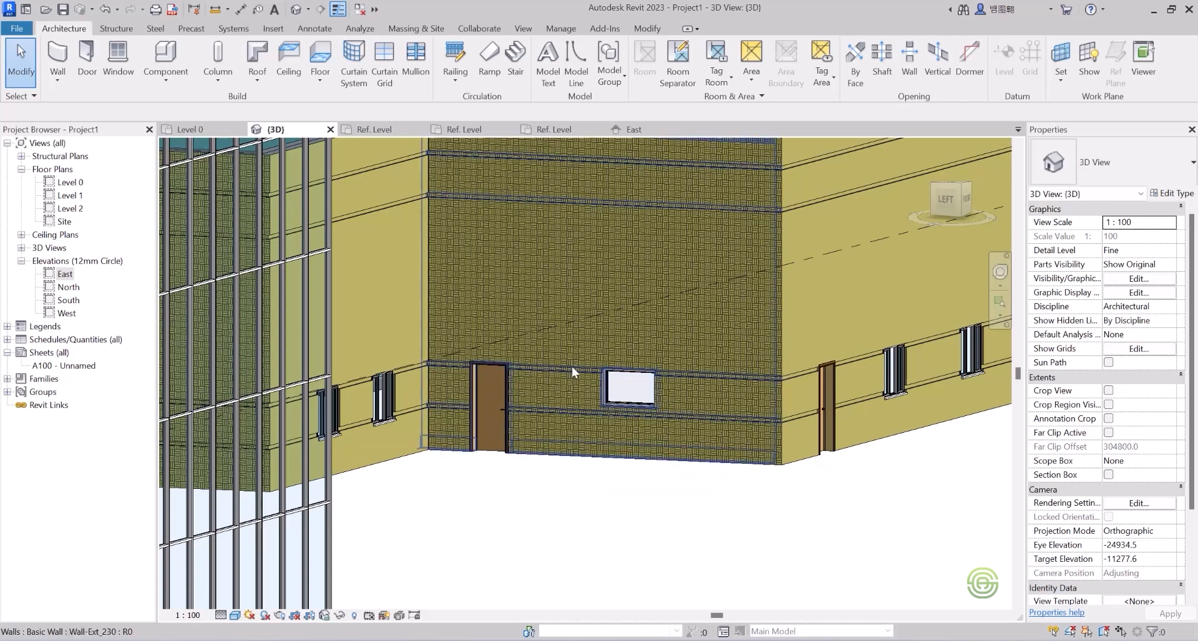
{"action": "scroll", "coordinate": [583, 358], "scroll_direction": "down", "scroll_amount": 3}
{"action": "middle_click_drag", "start_coordinate": [615, 436], "coordinate": [450, 437], "text": "shift"}
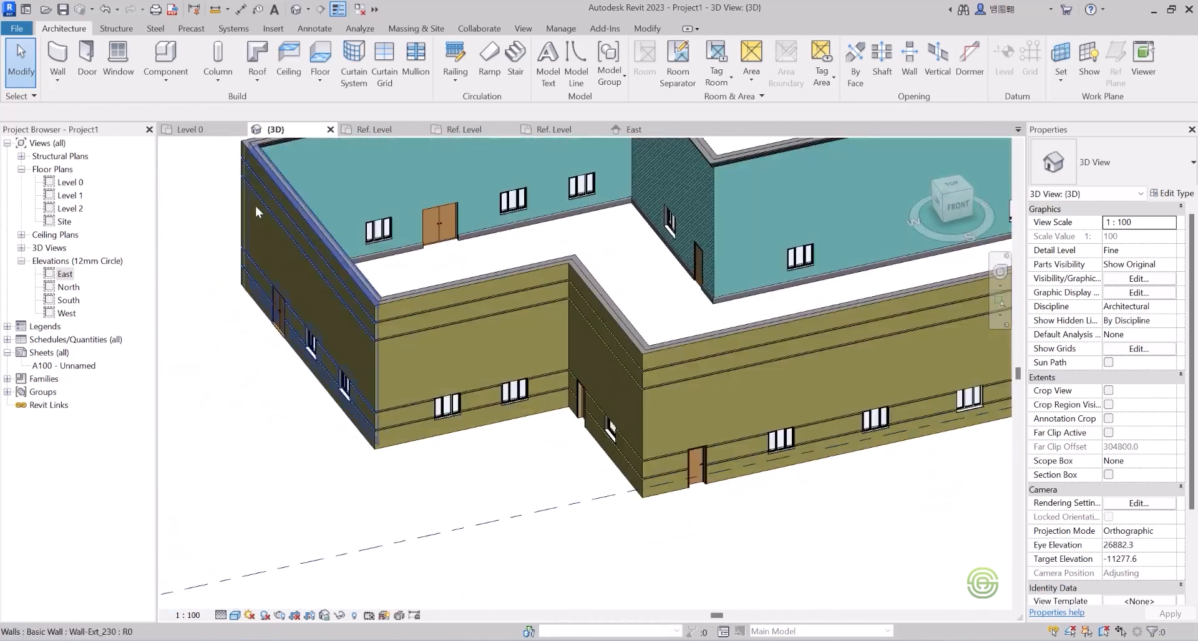
- Return to the Level 0 plan, start placing a door and browse to the UK library's Doors folder for loading a family
{"action": "left_click", "coordinate": [194, 132]}
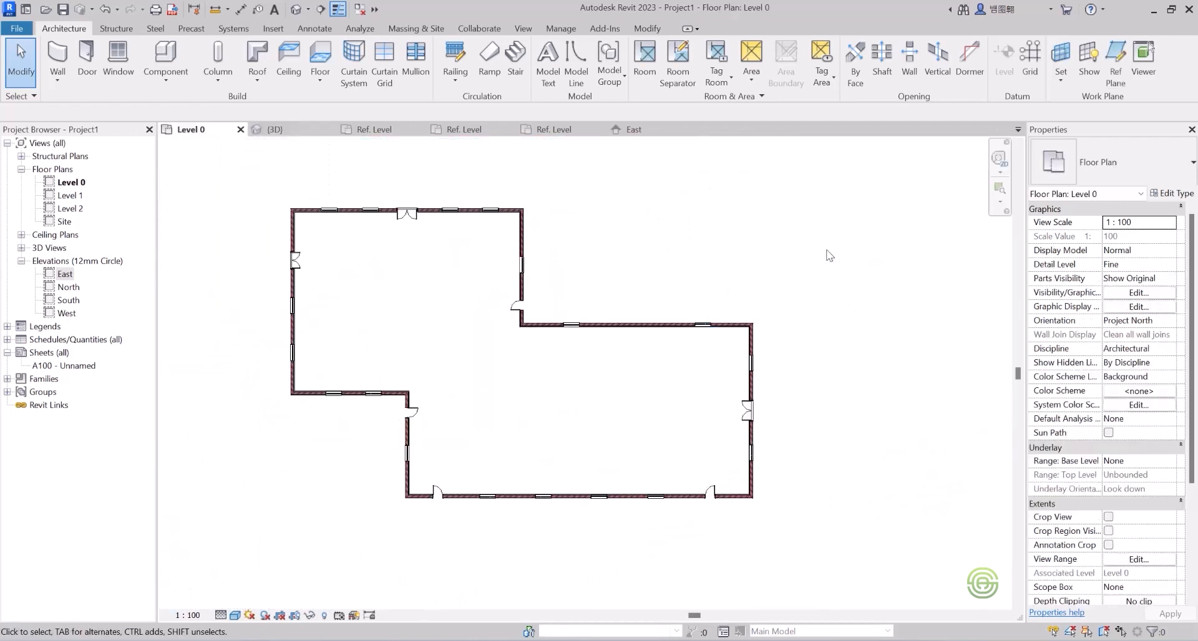
{"action": "left_click", "coordinate": [88, 60]}
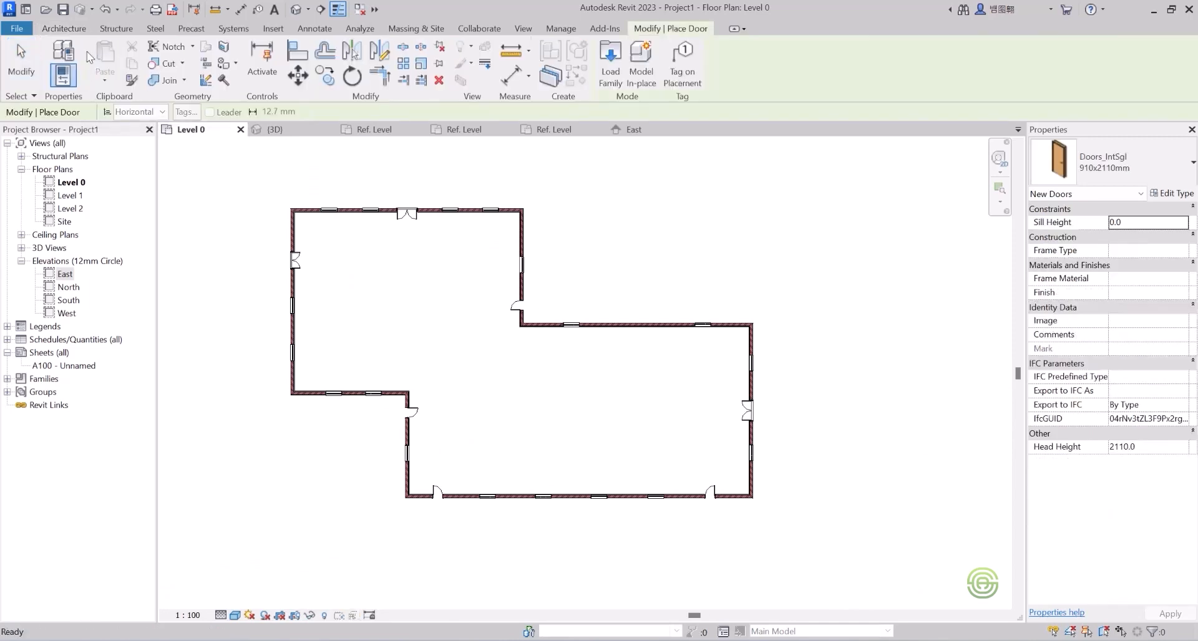
{"action": "left_click", "coordinate": [610, 63]}
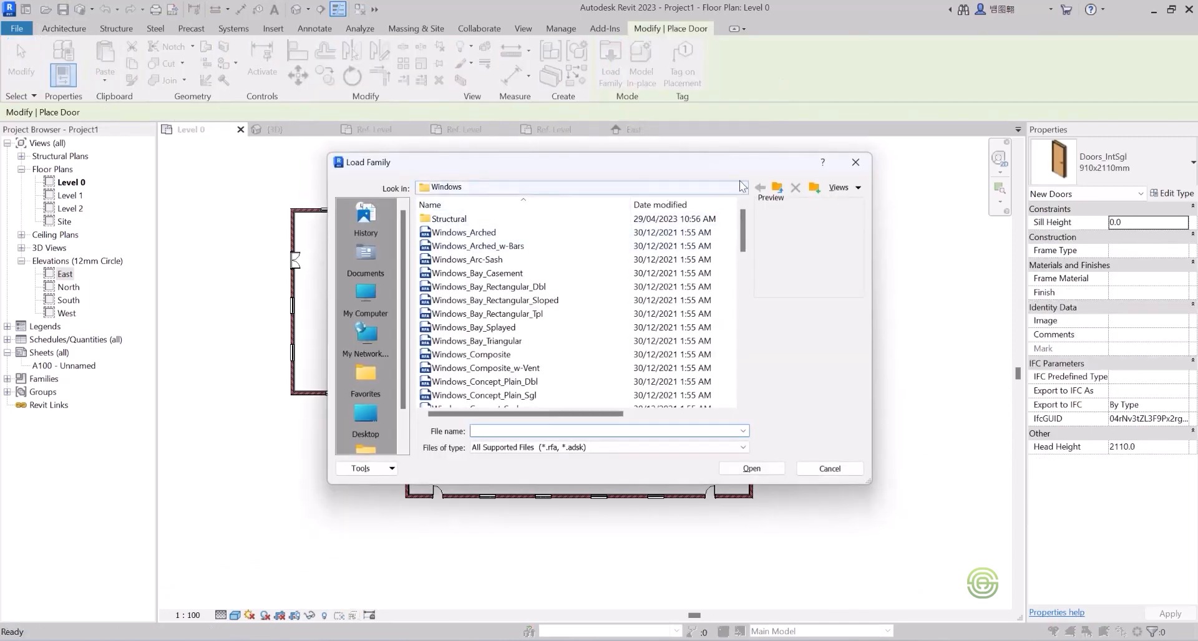
{"action": "left_click", "coordinate": [777, 188]}
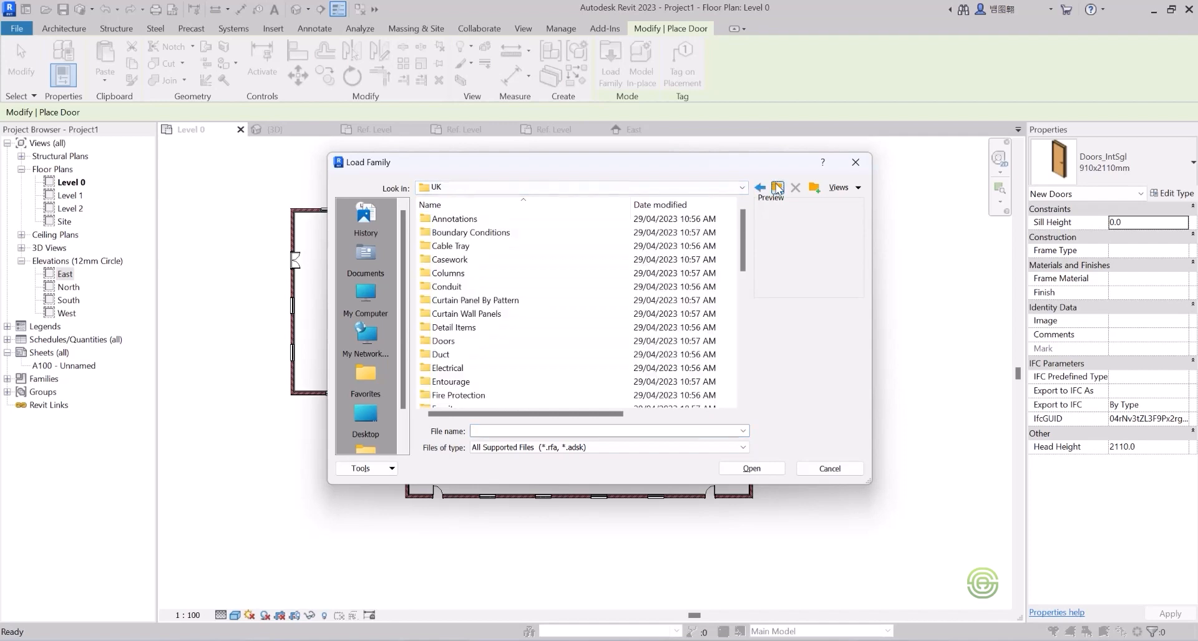
{"action": "double_click", "coordinate": [449, 341]}
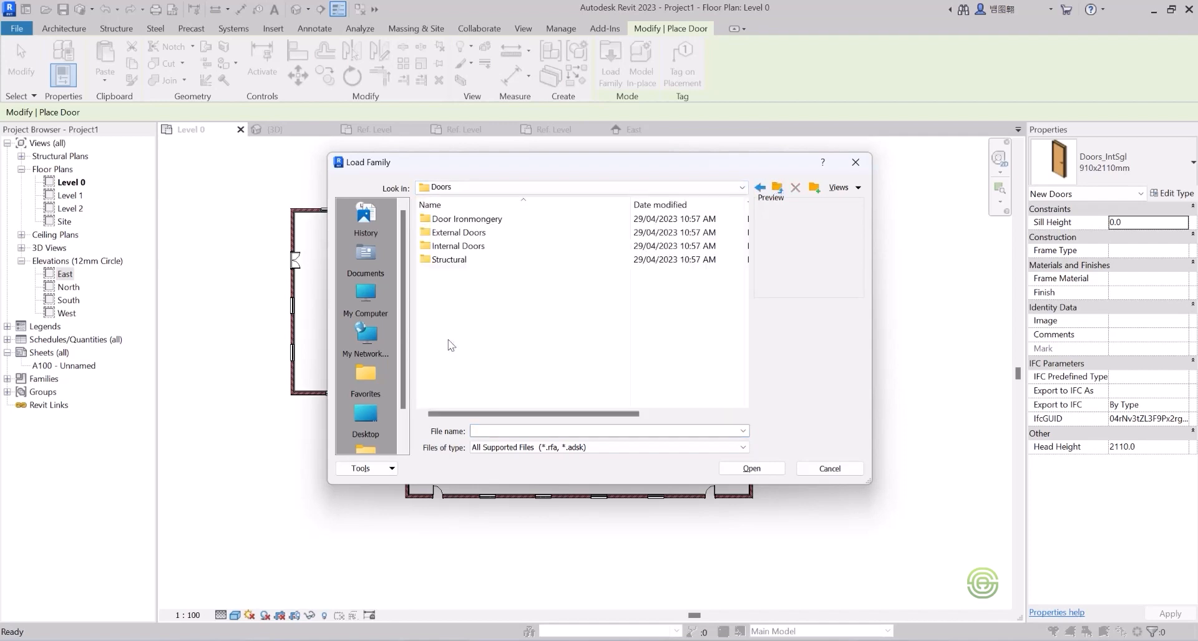
- Preview several door handle families in the Door Ironmongery folder, including Doors_Handle_Level_2 and Doors_Handle_Pull_2
{"action": "double_click", "coordinate": [460, 221]}
{"action": "left_click", "coordinate": [460, 222]}
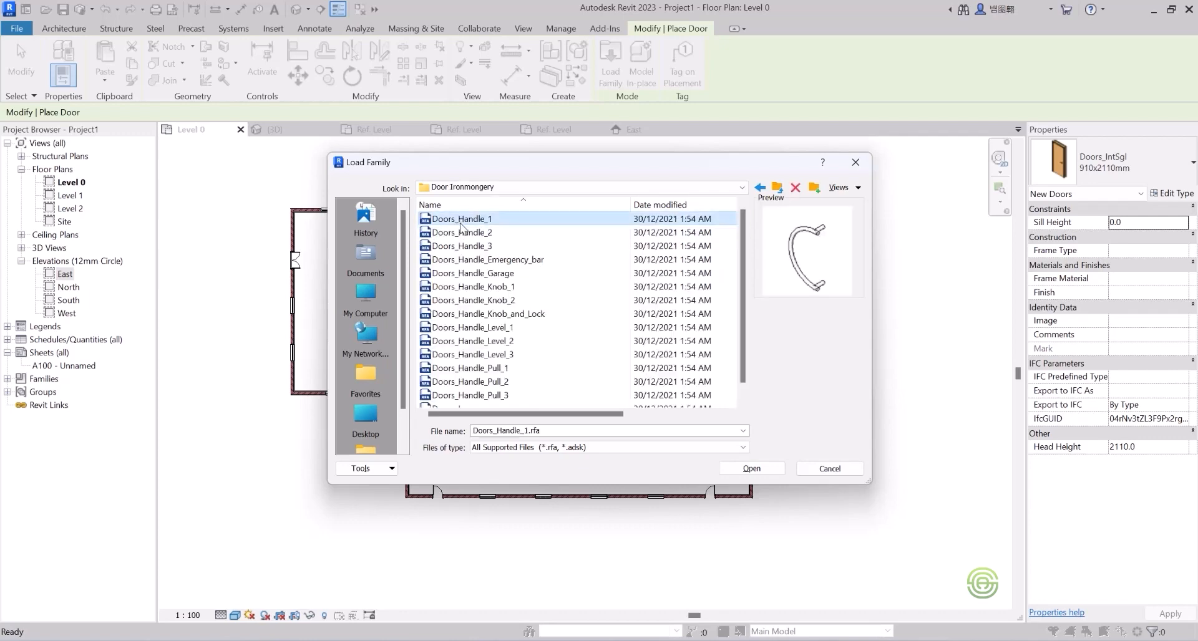
{"action": "left_click", "coordinate": [462, 260]}
{"action": "left_click", "coordinate": [465, 314]}
{"action": "left_click", "coordinate": [465, 342]}
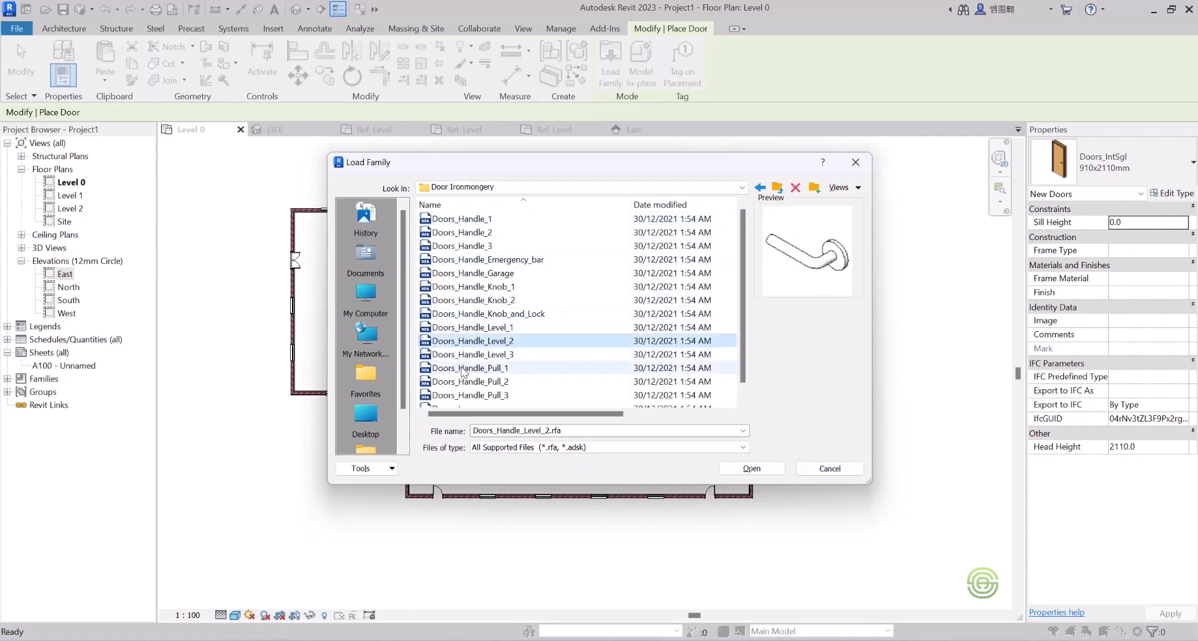
{"action": "left_click", "coordinate": [466, 381]}
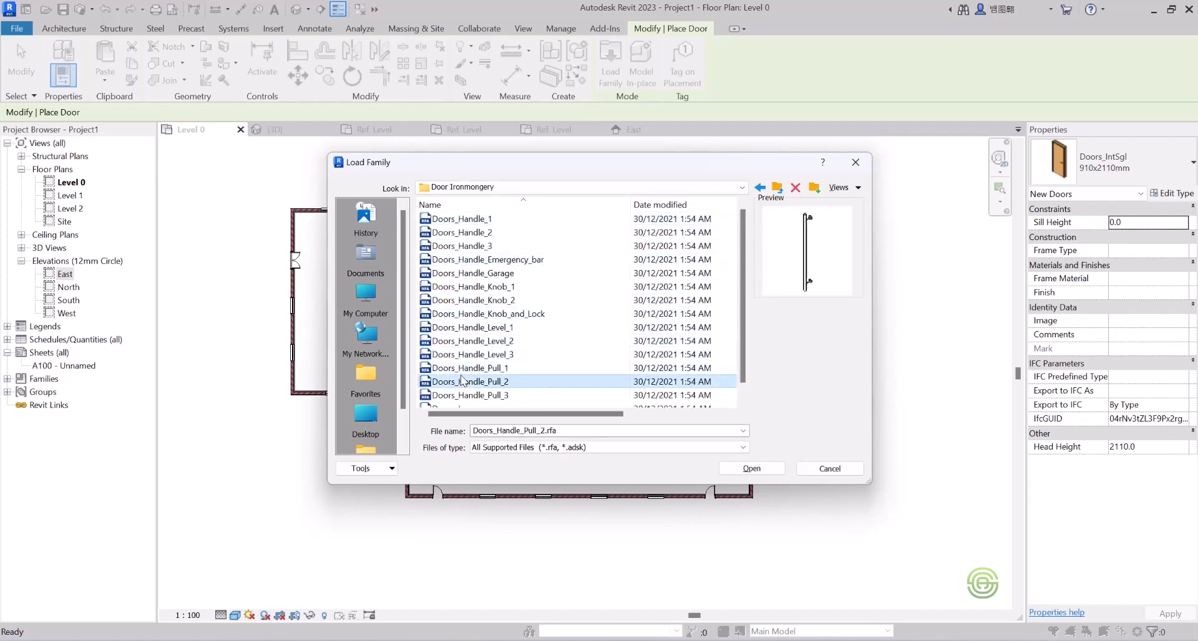
{"action": "left_click", "coordinate": [761, 188]}
- Open the External Doors folder and preview several of its double door families
{"action": "double_click", "coordinate": [497, 233]}
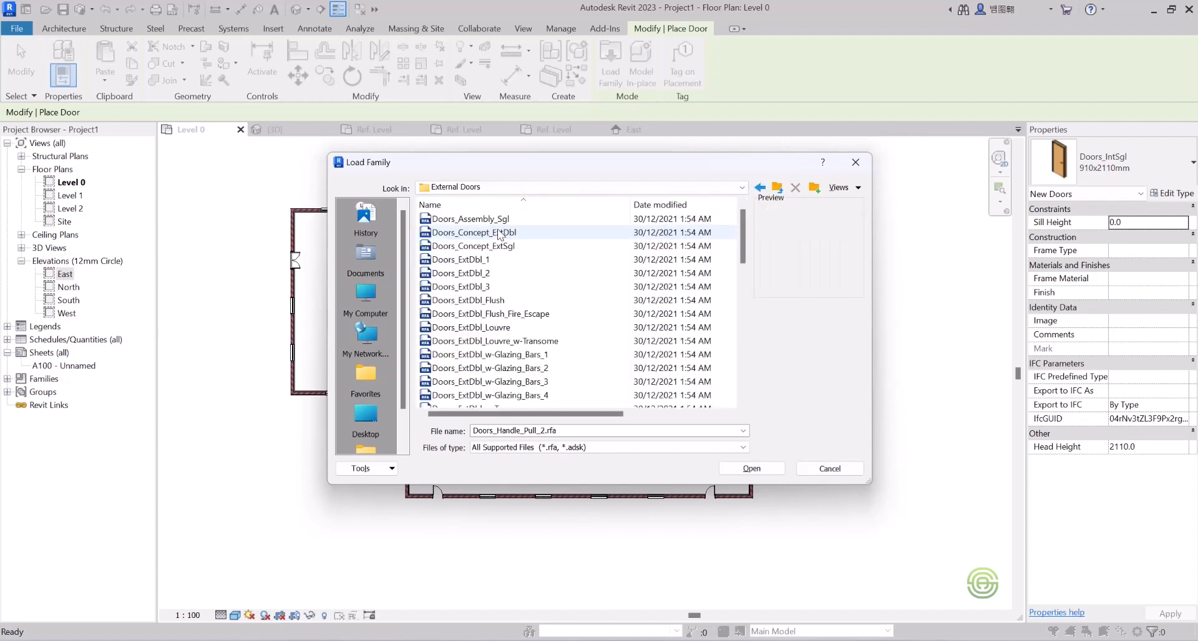
{"action": "left_click", "coordinate": [485, 232]}
{"action": "left_click", "coordinate": [469, 273]}
{"action": "left_click", "coordinate": [472, 314]}
{"action": "left_click", "coordinate": [483, 341]}
{"action": "scroll", "coordinate": [485, 350], "scroll_direction": "down", "scroll_amount": 7}
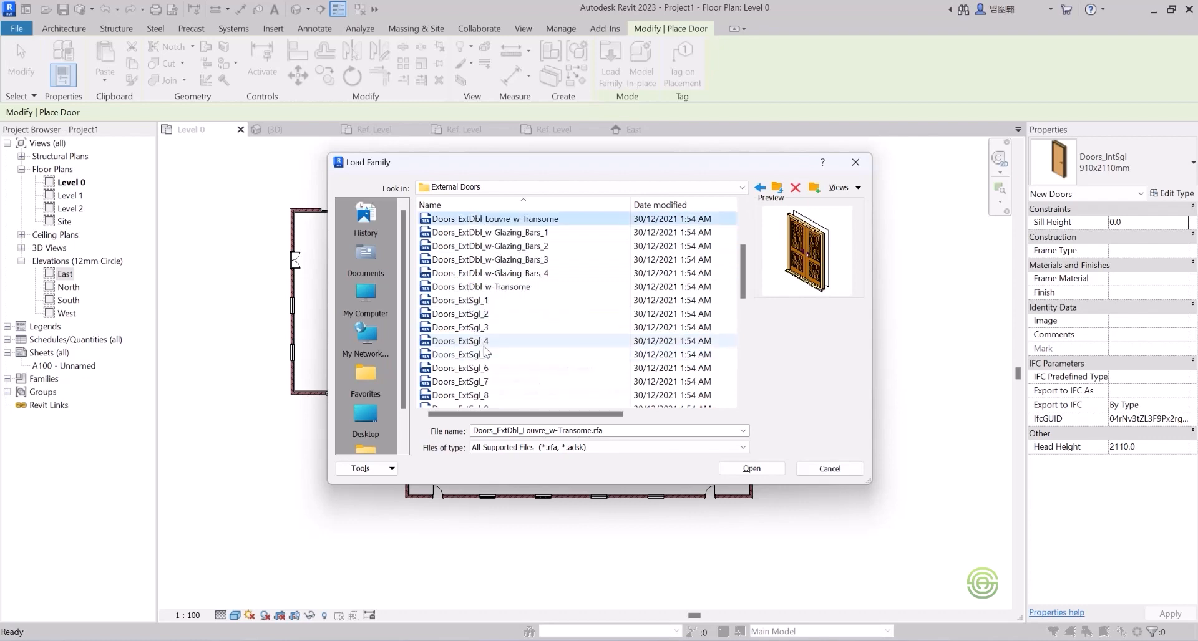
{"action": "scroll", "coordinate": [485, 352], "scroll_direction": "down", "scroll_amount": 5}
- Compare the garage and SCO external doors and load the Doors_SCO_ExtDbl_Glazed family
{"action": "left_click", "coordinate": [486, 395]}
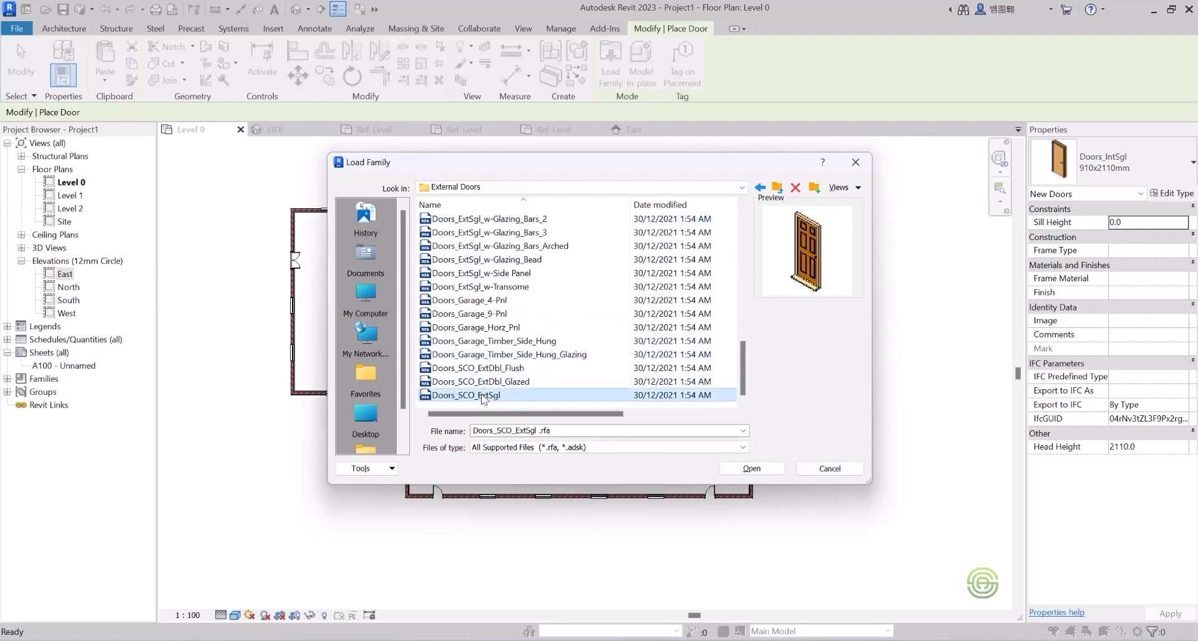
{"action": "key", "text": "Up"}
{"action": "key", "text": "Up"}
{"action": "key", "text": "Up"}
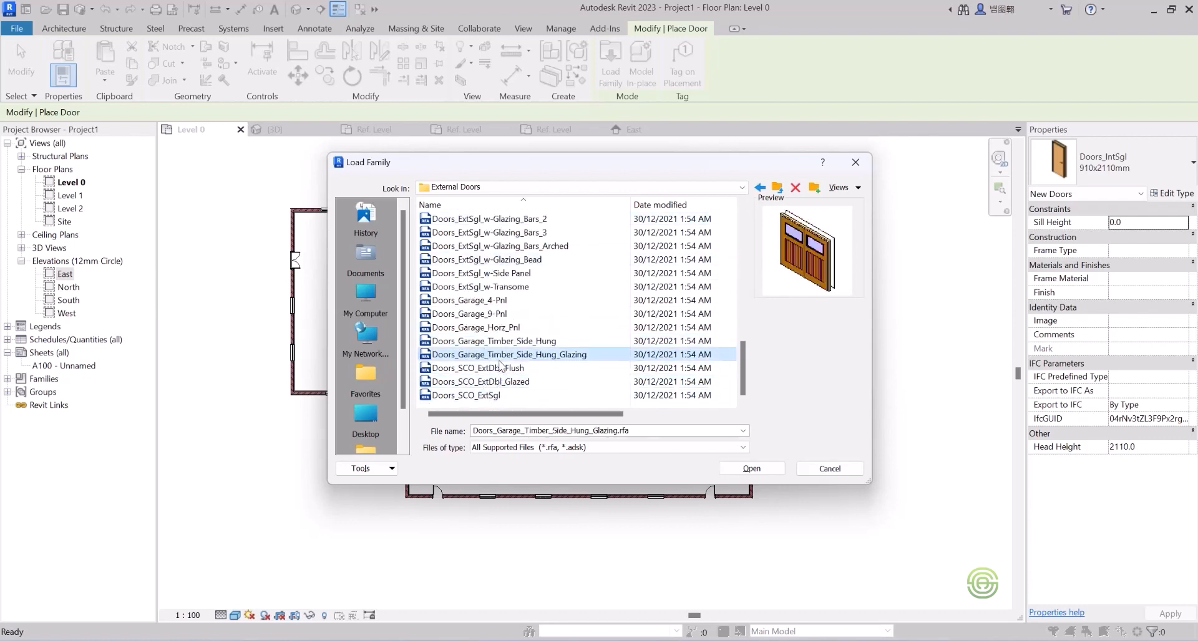
{"action": "key", "text": "Down"}
{"action": "key", "text": "Down"}
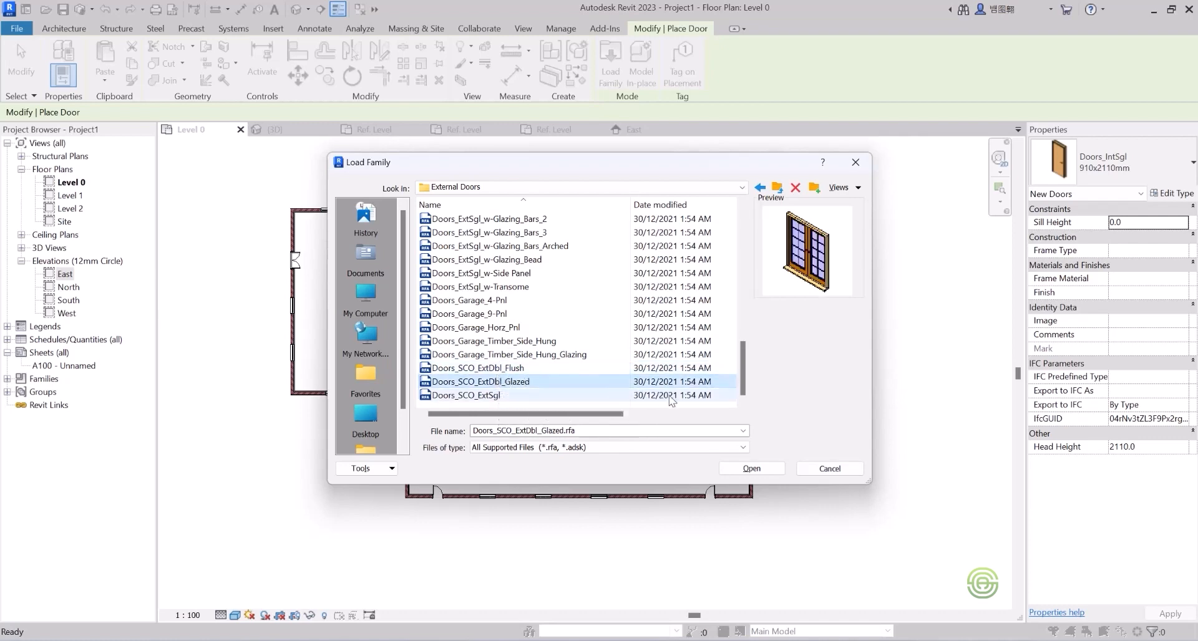
{"action": "left_click", "coordinate": [758, 467]}
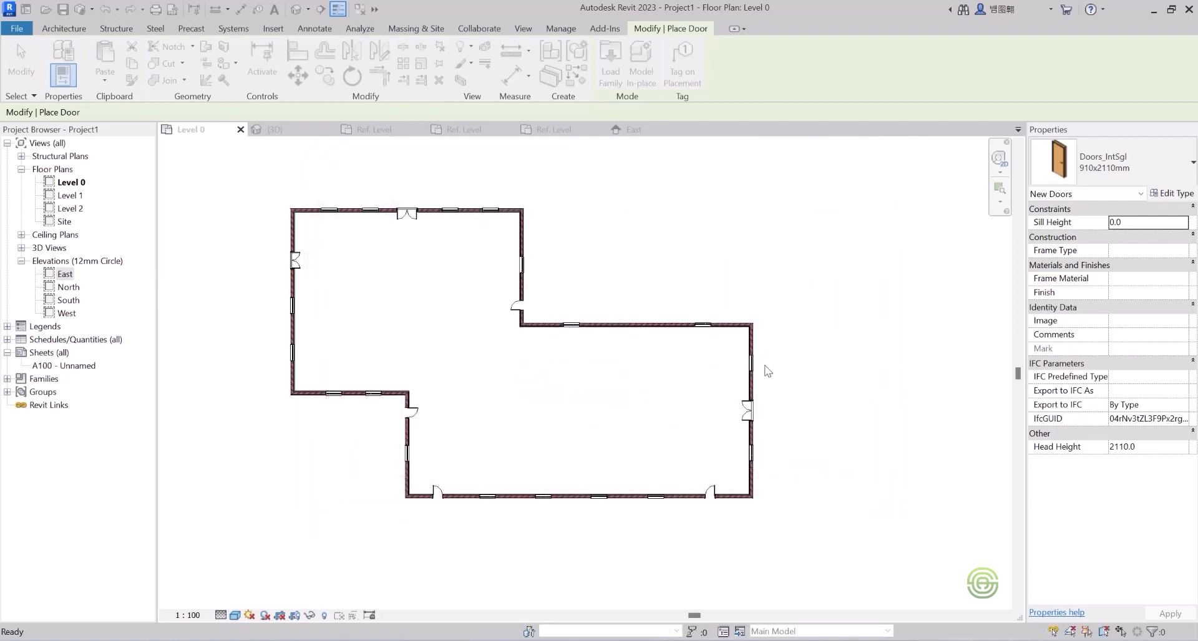
- Place a 1510x2110mm Doors_SCO_ExtDbl_Glazed door in the right wing's upper wall, centred about 4295 mm from each window
{"action": "left_click", "coordinate": [1125, 159]}
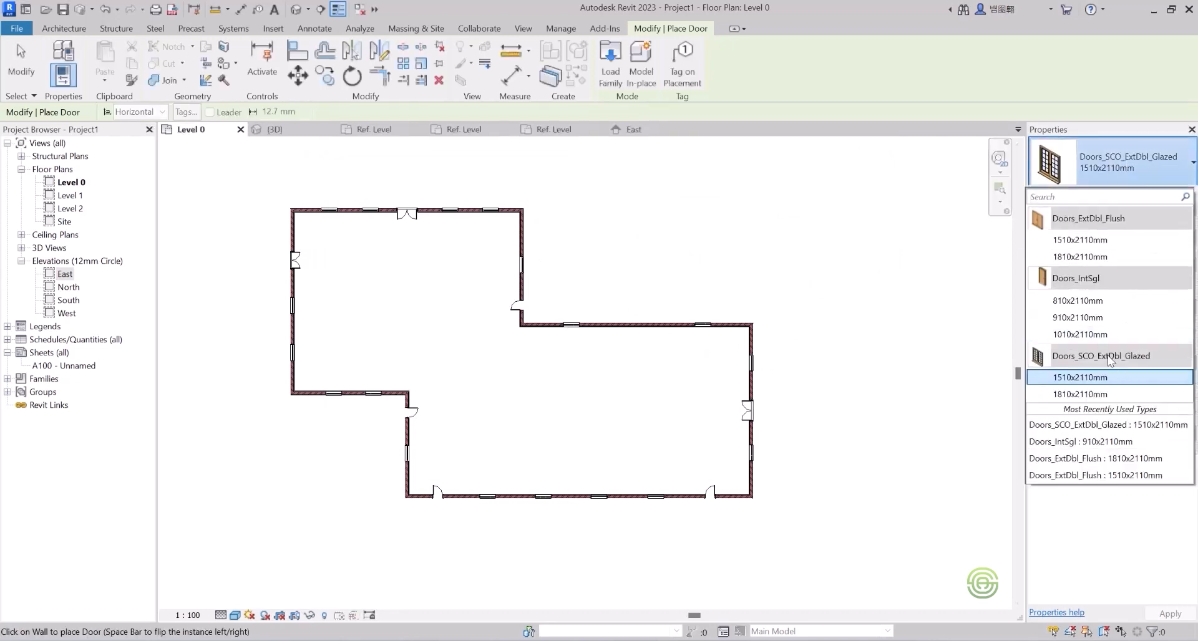
{"action": "mouse_move", "coordinate": [1109, 358]}
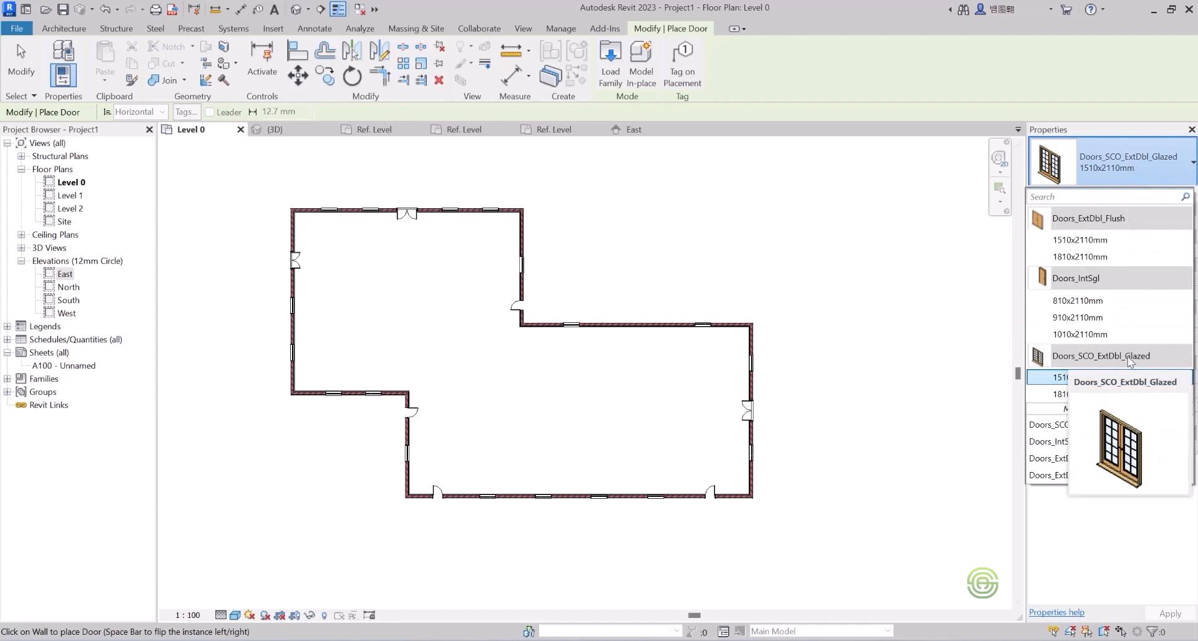
{"action": "mouse_move", "coordinate": [1077, 380]}
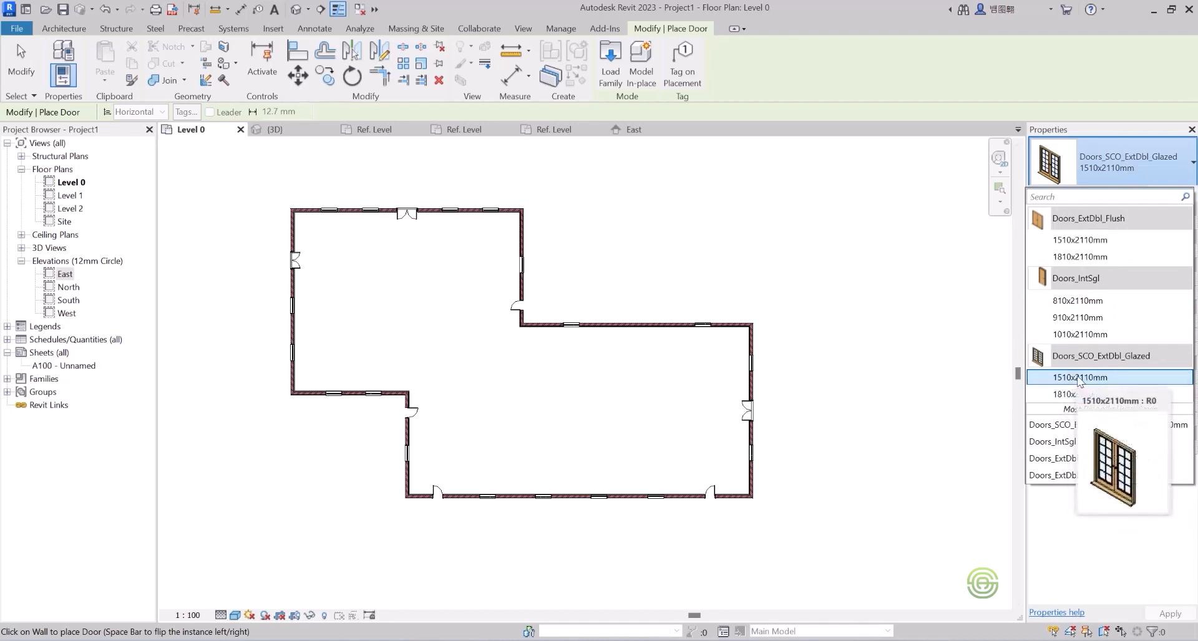
{"action": "left_click", "coordinate": [1078, 378]}
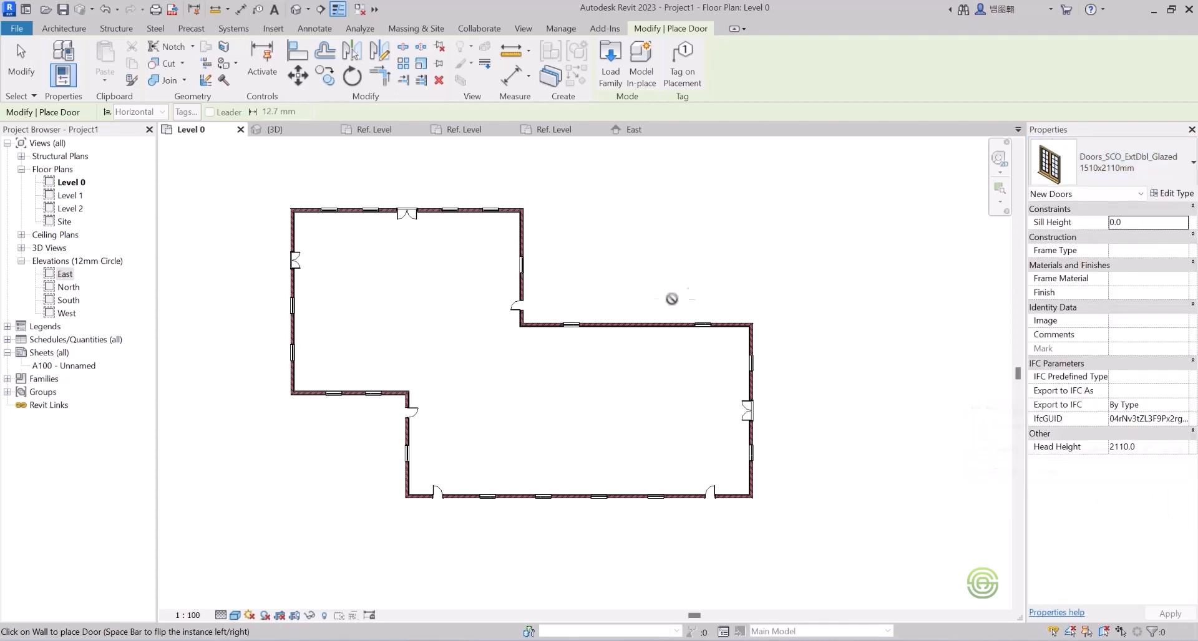
{"action": "scroll", "coordinate": [642, 334], "scroll_direction": "up", "scroll_amount": 5}
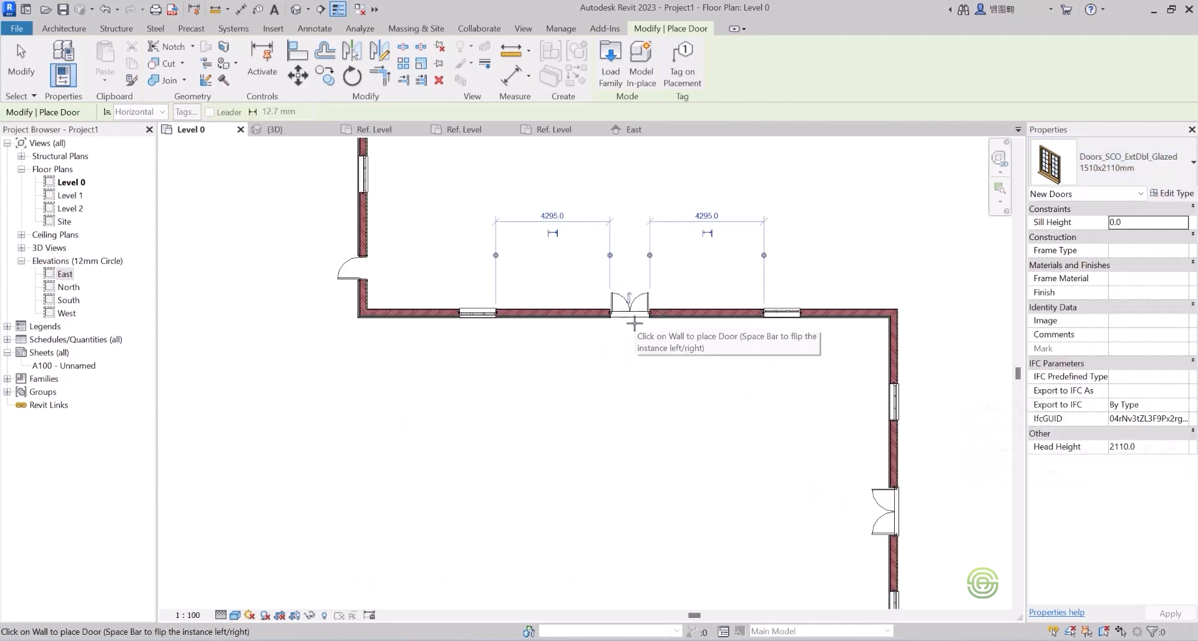
{"action": "scroll", "coordinate": [470, 262], "scroll_direction": "down", "scroll_amount": 4}
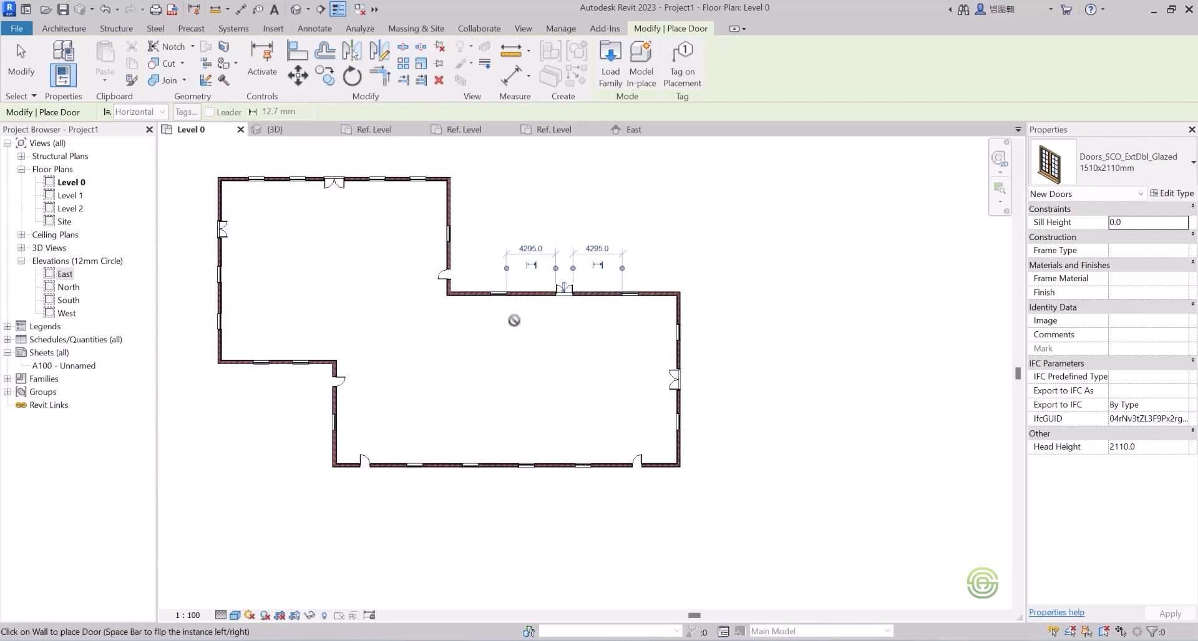
- Flip the facing of the glazed double door in the right wing's upper wall so its leaves swing into the building
{"action": "scroll", "coordinate": [565, 299], "scroll_direction": "up", "scroll_amount": 5}
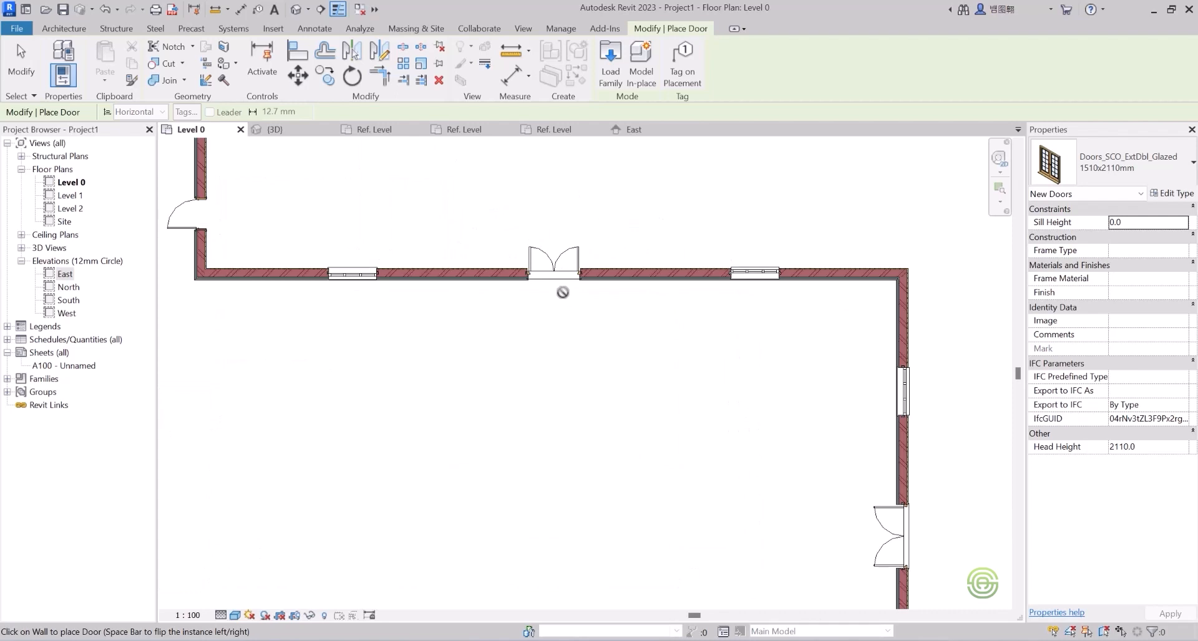
{"action": "left_click", "coordinate": [557, 274]}
{"action": "key", "text": "Escape"}
{"action": "key", "text": "Escape"}
{"action": "left_click", "coordinate": [555, 267]}
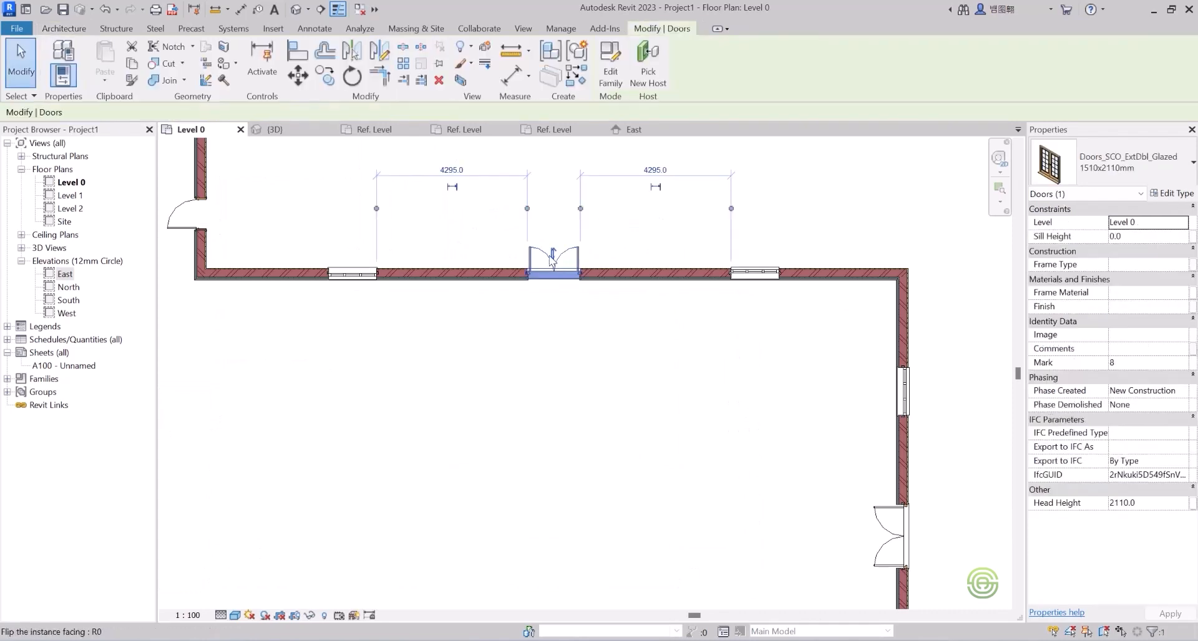
{"action": "left_click", "coordinate": [552, 253]}
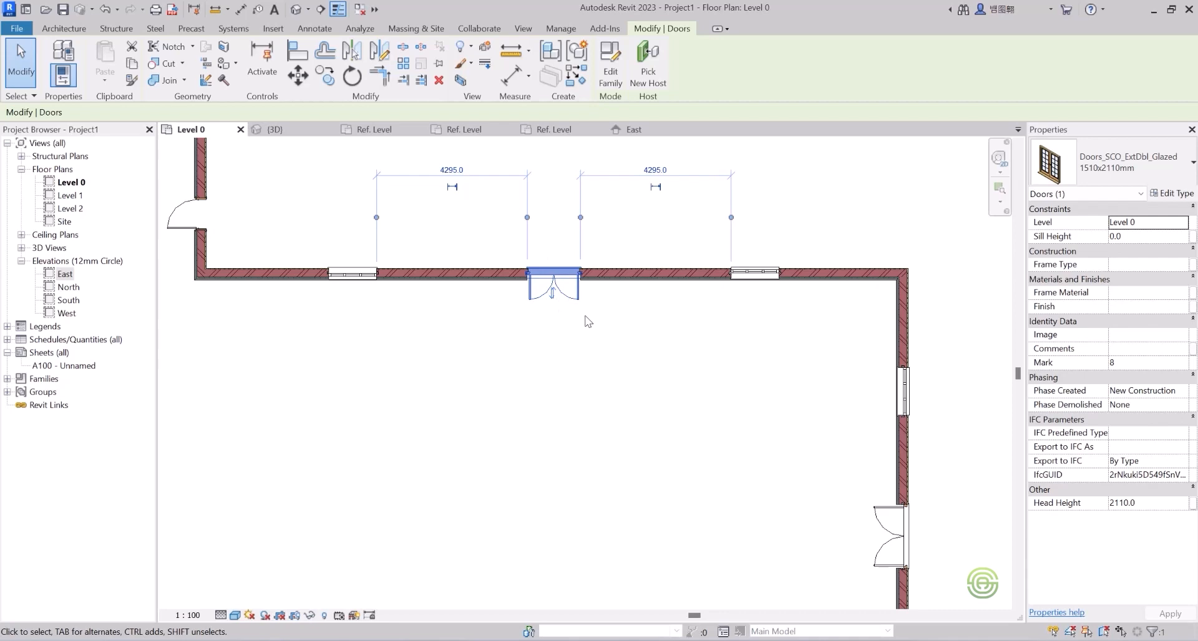
{"action": "left_click", "coordinate": [604, 350]}
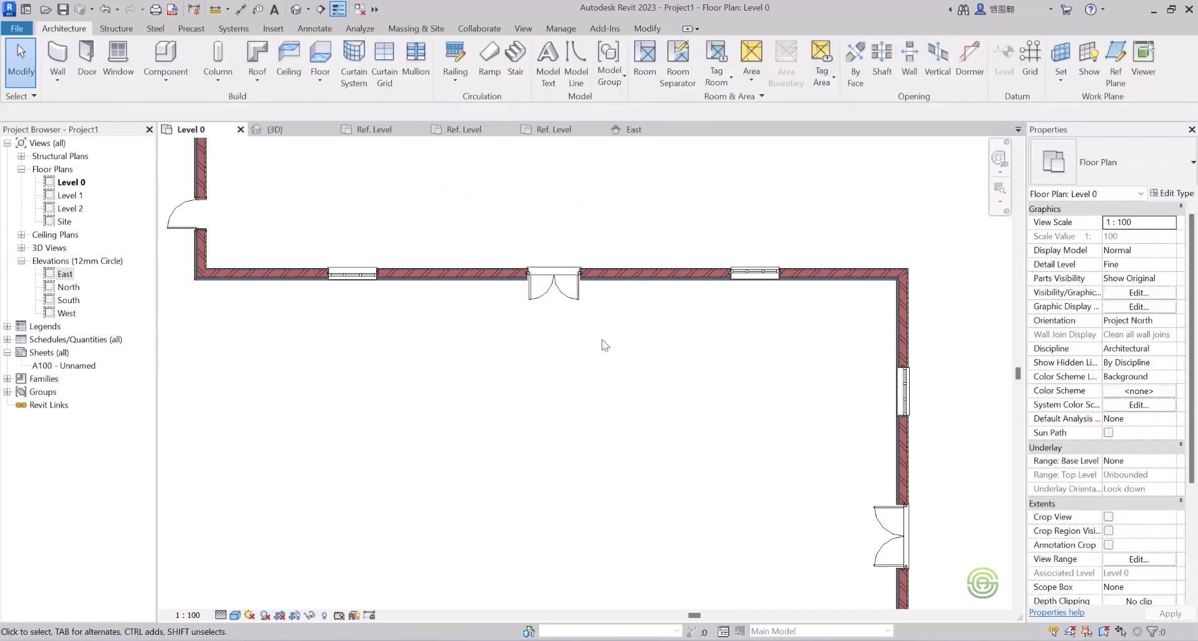
- Examine the glazed double door in the 3D view from several angles, including its handles, frame and surrounding exterior wall
{"action": "scroll", "coordinate": [606, 343], "scroll_direction": "down", "scroll_amount": 3}
{"action": "scroll", "coordinate": [638, 342], "scroll_direction": "down", "scroll_amount": 3}
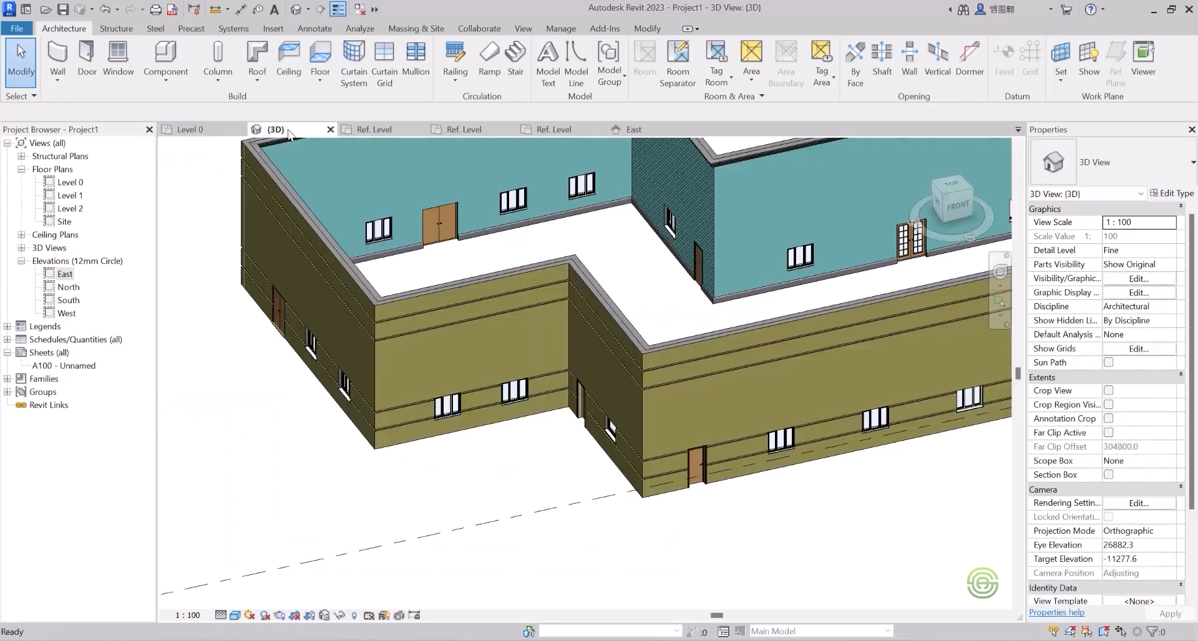
{"action": "left_click", "coordinate": [281, 130]}
{"action": "scroll", "coordinate": [583, 347], "scroll_direction": "down", "scroll_amount": 3}
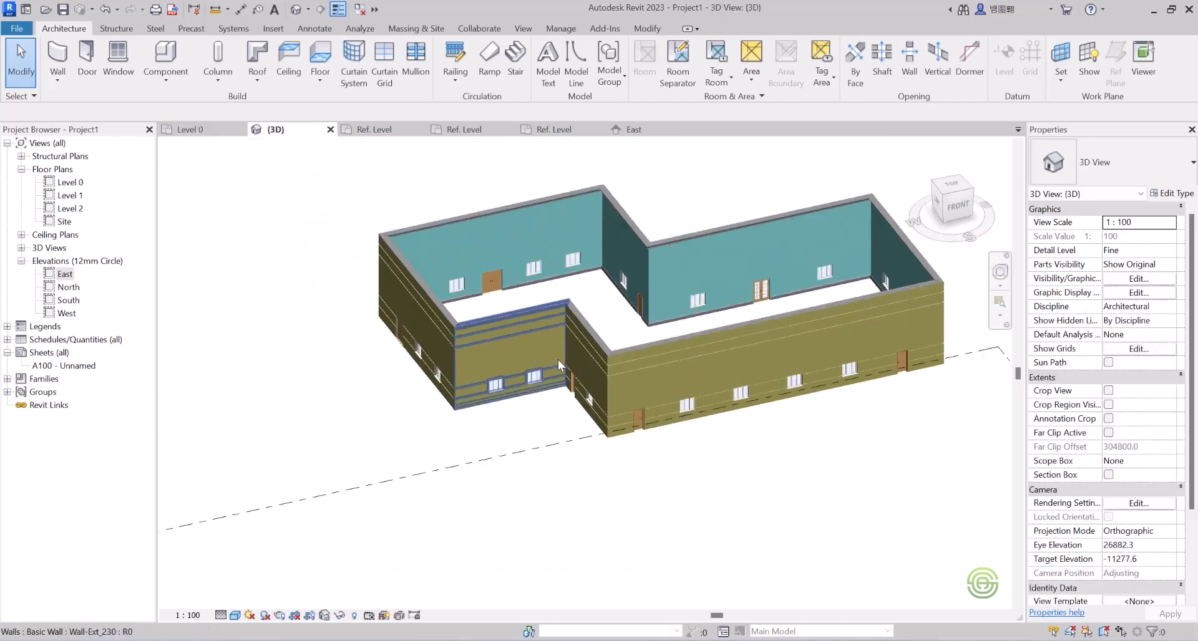
{"action": "middle_click_drag", "start_coordinate": [533, 337], "coordinate": [612, 318], "text": "shift"}
{"action": "scroll", "coordinate": [577, 340], "scroll_direction": "down", "scroll_amount": 3}
{"action": "middle_click_drag", "start_coordinate": [519, 342], "coordinate": [527, 357], "text": "shift"}
{"action": "scroll", "coordinate": [528, 357], "scroll_direction": "up", "scroll_amount": 10}
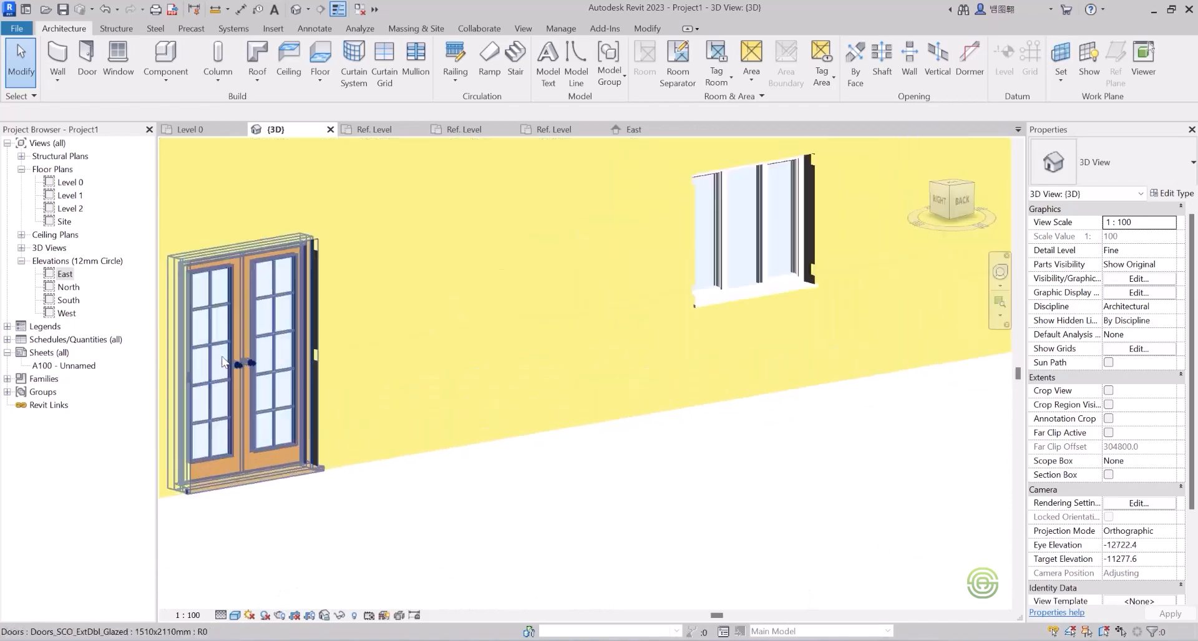
{"action": "middle_click_drag", "start_coordinate": [224, 362], "coordinate": [542, 360]}
{"action": "scroll", "coordinate": [543, 360], "scroll_direction": "down", "scroll_amount": 1}
{"action": "middle_click_drag", "start_coordinate": [753, 355], "coordinate": [596, 340], "text": "shift"}
{"action": "scroll", "coordinate": [597, 343], "scroll_direction": "down", "scroll_amount": 2}
{"action": "scroll", "coordinate": [363, 278], "scroll_direction": "up", "scroll_amount": 6}
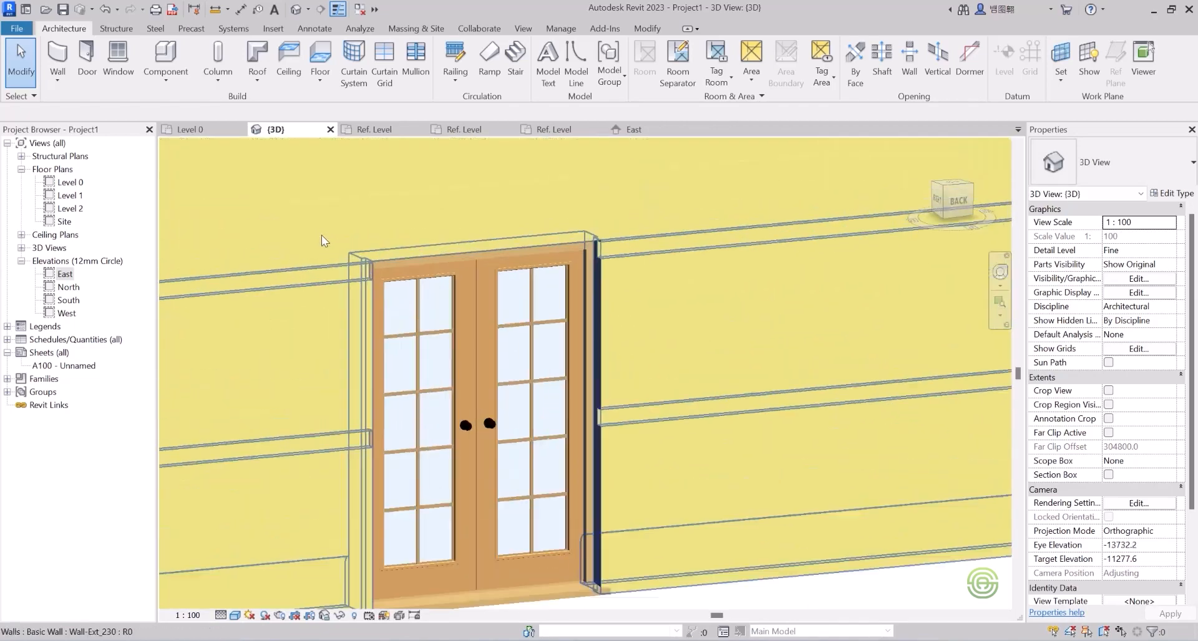
{"action": "left_click", "coordinate": [319, 311]}
{"action": "scroll", "coordinate": [678, 377], "scroll_direction": "down", "scroll_amount": 2}
{"action": "middle_click_drag", "start_coordinate": [681, 378], "coordinate": [593, 467], "text": "shift"}
{"action": "left_click", "coordinate": [592, 467]}
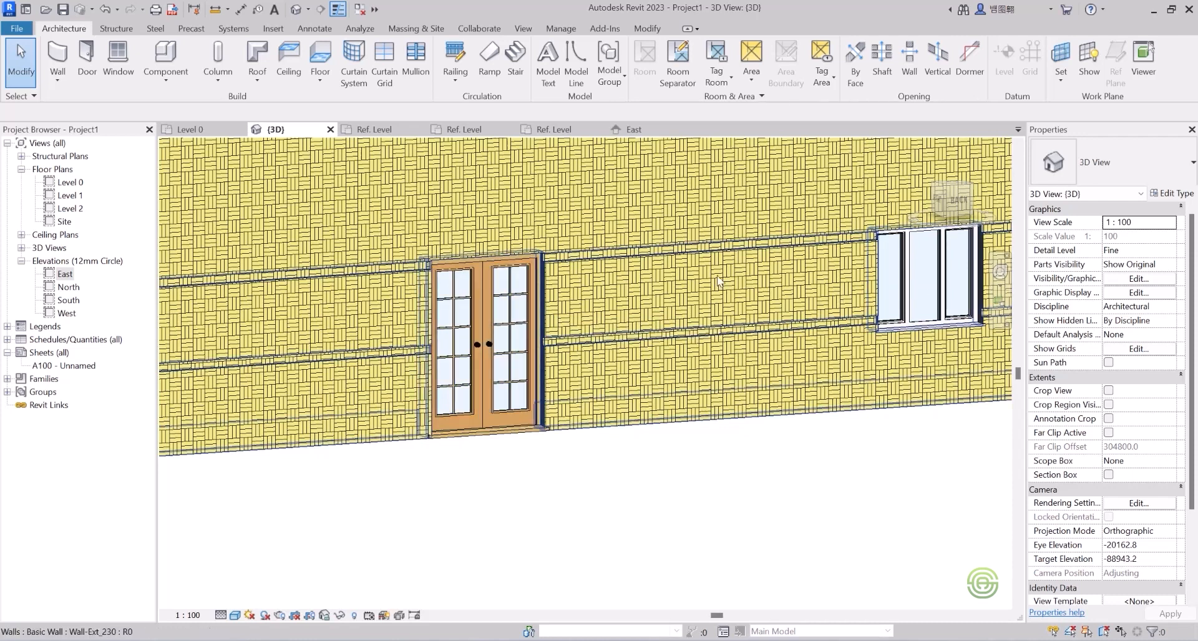
{"action": "scroll", "coordinate": [719, 282], "scroll_direction": "down", "scroll_amount": 6}
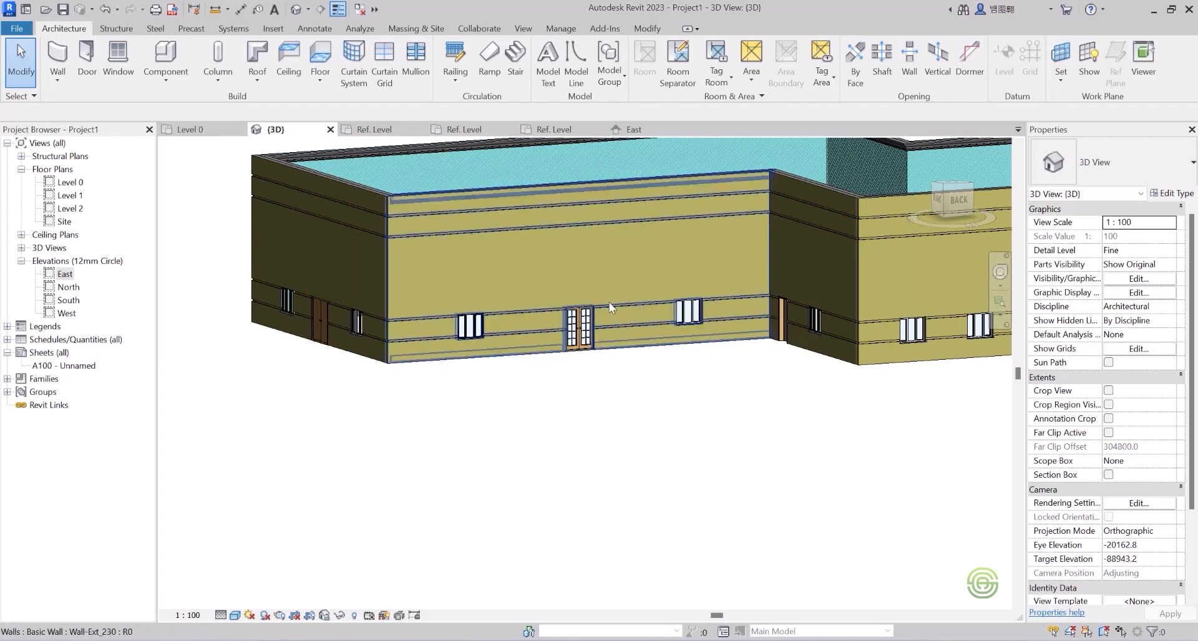
{"action": "scroll", "coordinate": [600, 306], "scroll_direction": "down", "scroll_amount": 4}
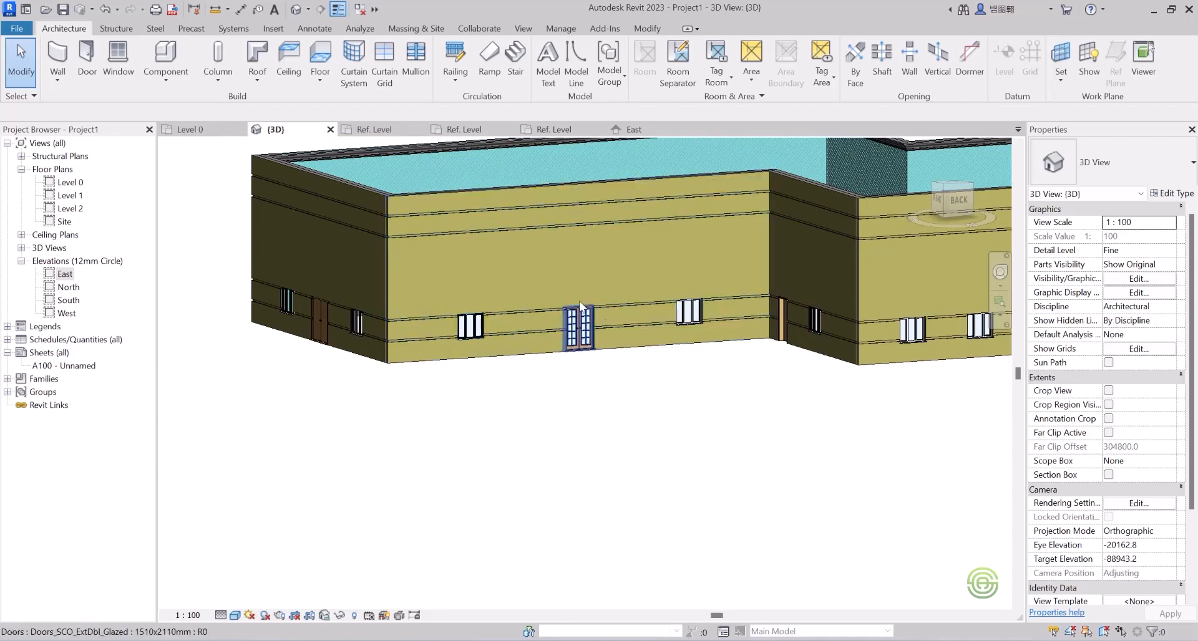
- Set the level of the 1810x2110mm Doors_ExtDbl_Flush door in the east wall to Level 1
{"action": "middle_click_drag", "start_coordinate": [500, 327], "coordinate": [636, 315], "text": "shift"}
{"action": "scroll", "coordinate": [552, 317], "scroll_direction": "up", "scroll_amount": 5}
{"action": "scroll", "coordinate": [541, 353], "scroll_direction": "down", "scroll_amount": 3}
{"action": "middle_click_drag", "start_coordinate": [541, 350], "coordinate": [593, 380], "text": "shift"}
{"action": "scroll", "coordinate": [686, 365], "scroll_direction": "up", "scroll_amount": 5}
{"action": "scroll", "coordinate": [662, 354], "scroll_direction": "up", "scroll_amount": 1}
{"action": "middle_click_drag", "start_coordinate": [662, 355], "coordinate": [569, 409], "text": "shift"}
{"action": "left_click", "coordinate": [413, 417]}
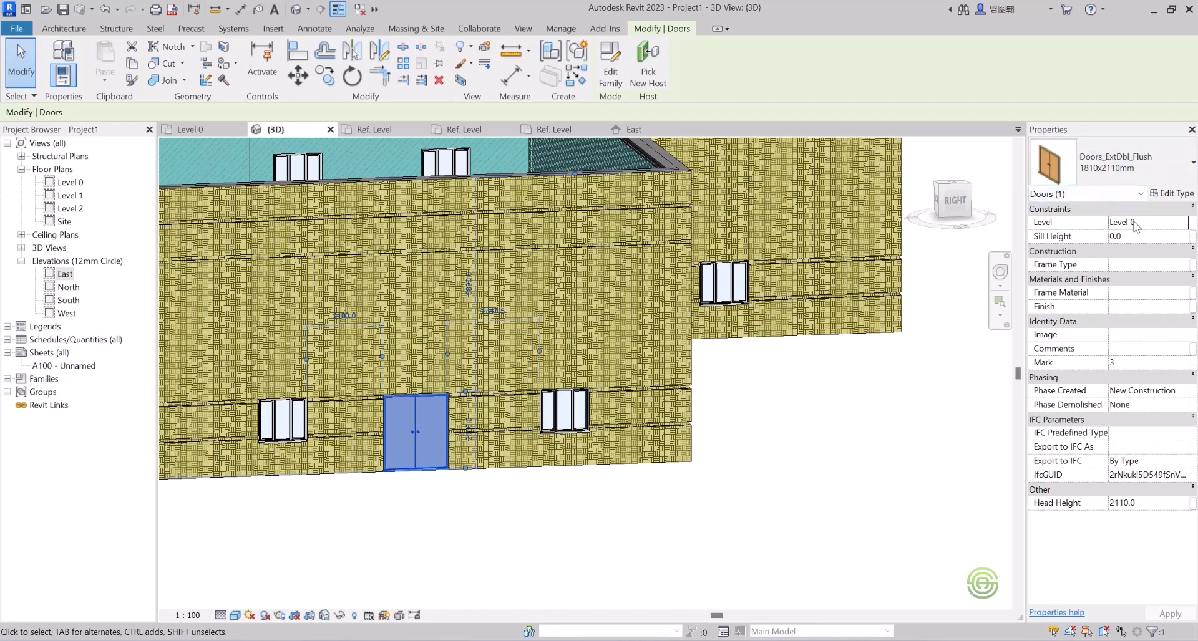
{"action": "left_click", "coordinate": [1137, 223]}
{"action": "left_click", "coordinate": [1182, 223]}
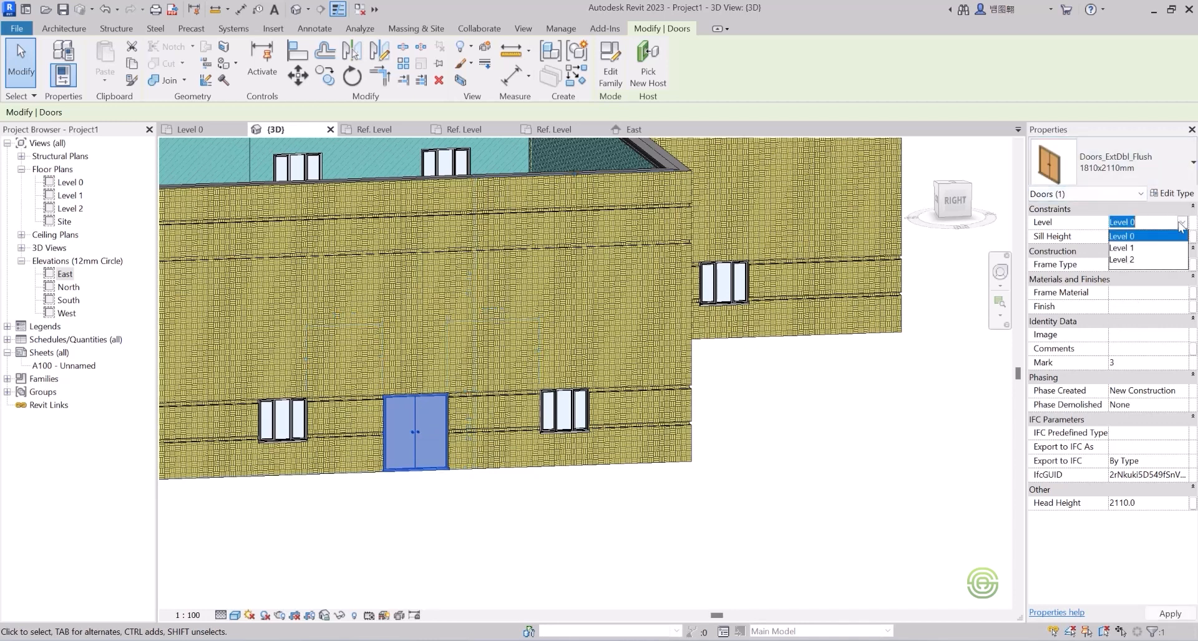
{"action": "left_click", "coordinate": [1147, 249]}
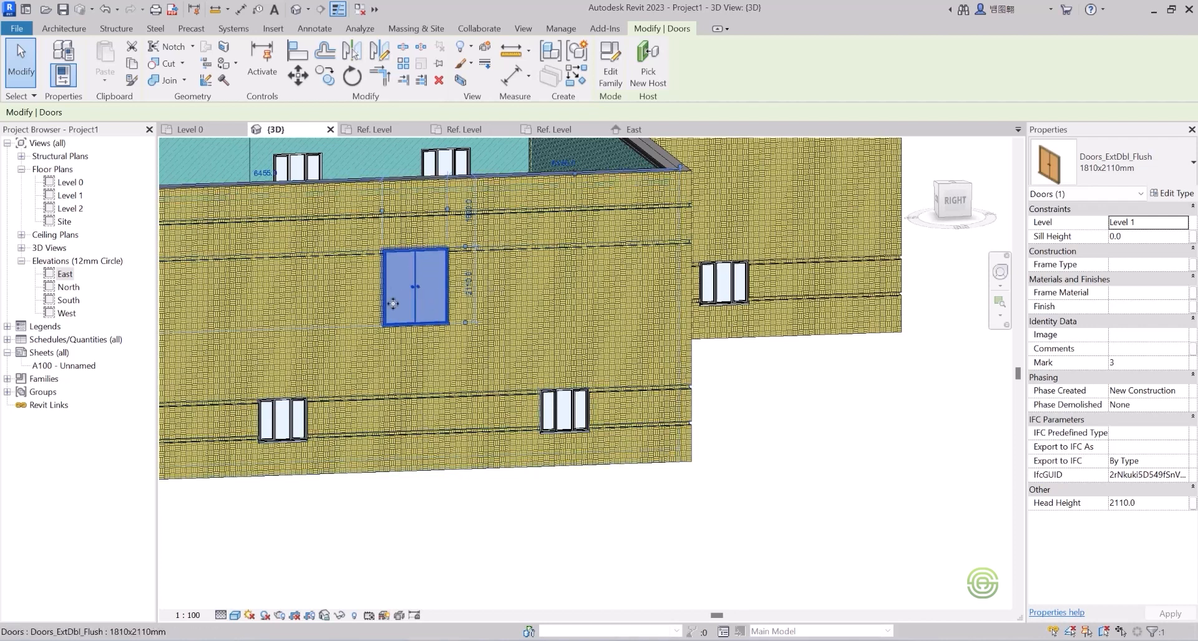
- Set the east wall's flush double door back to Level 0
{"action": "left_click", "coordinate": [1175, 228]}
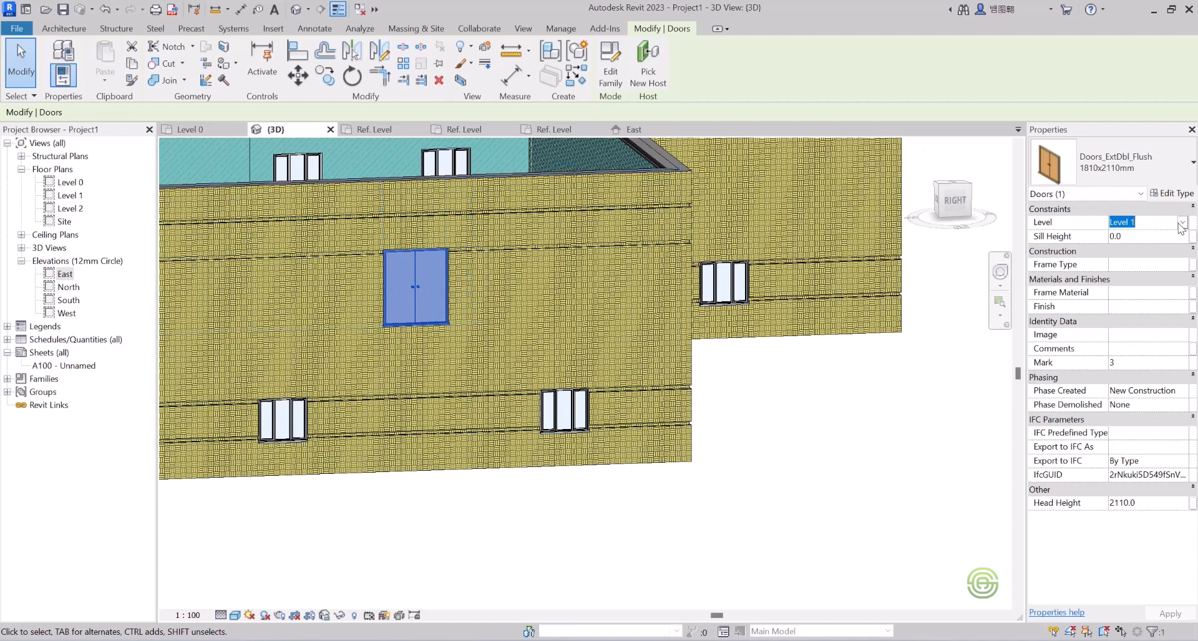
{"action": "left_click", "coordinate": [1184, 223]}
{"action": "left_click", "coordinate": [1145, 236]}
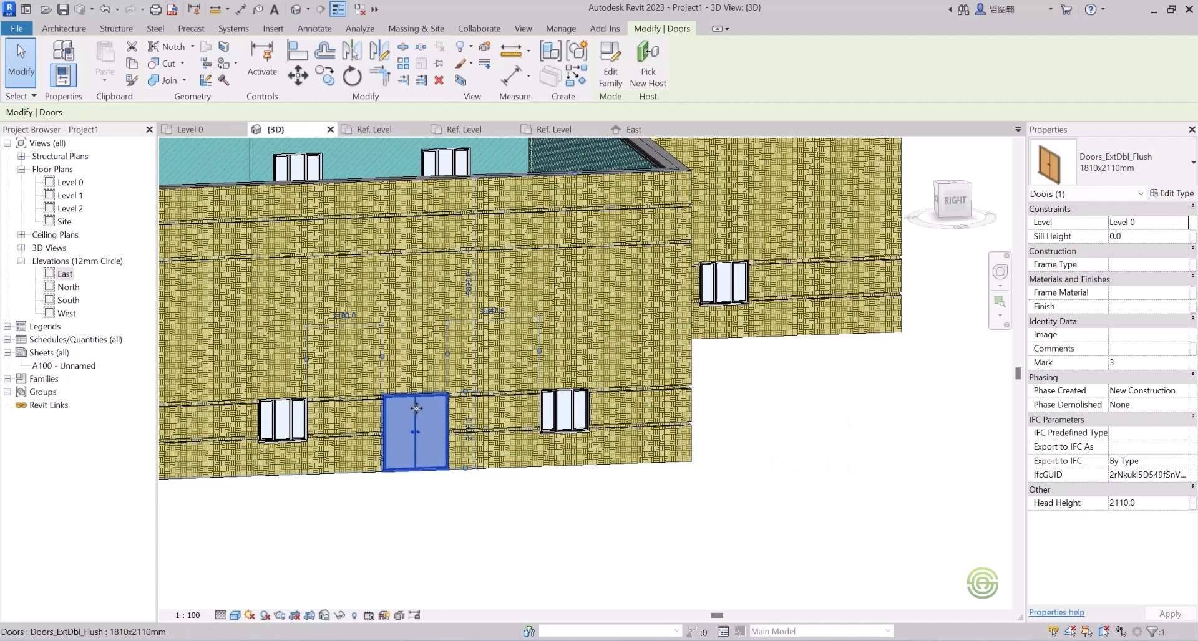
- Set the flush double door's sill height to 300
{"action": "left_click", "coordinate": [1140, 236]}
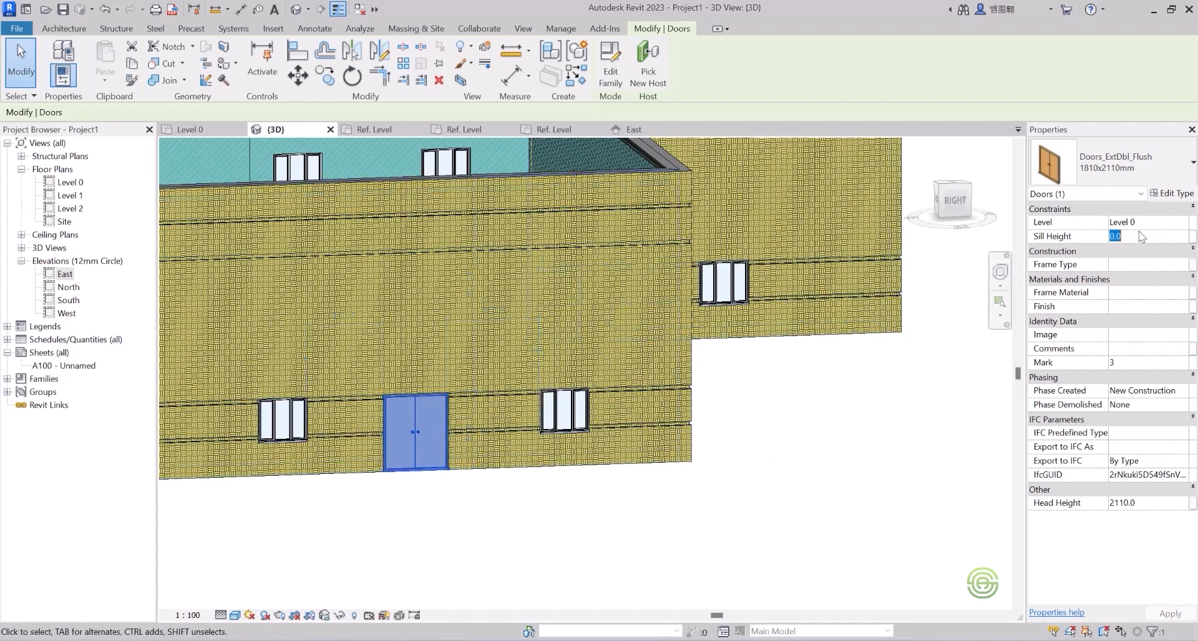
{"action": "left_click", "coordinate": [1117, 235]}
{"action": "key", "text": "Return"}
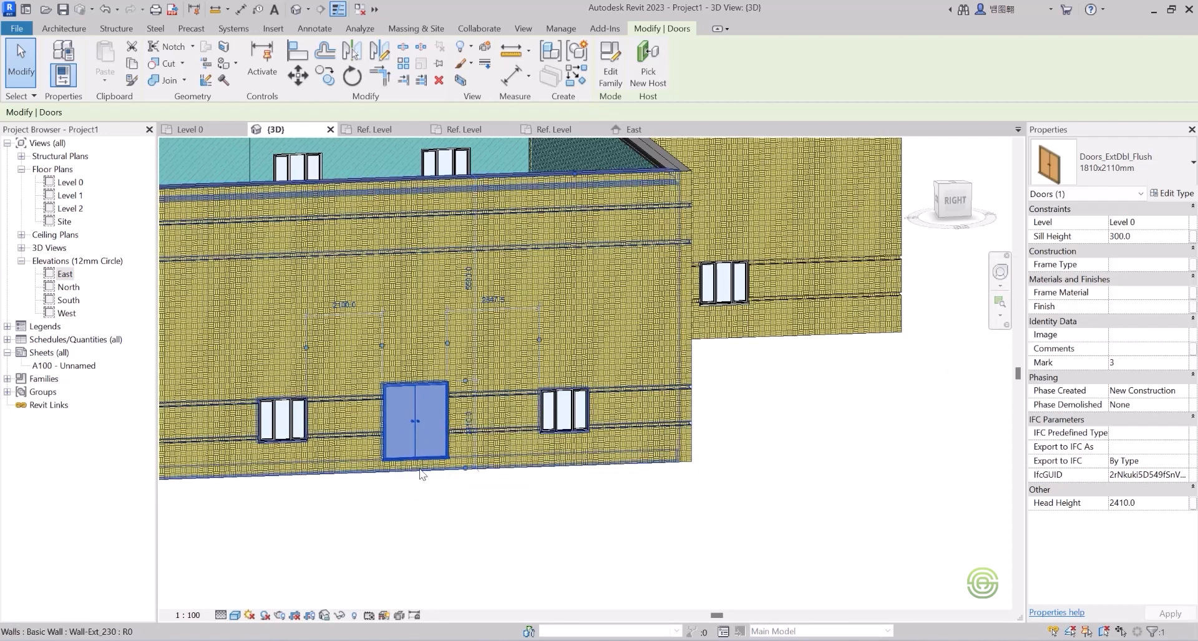
- Set the flush double door's sill height back to 0 and deselect the door
{"action": "left_click", "coordinate": [1136, 235]}
{"action": "left_click_drag", "start_coordinate": [1137, 236], "coordinate": [1087, 239]}
{"action": "type", "text": "0"}
{"action": "key", "text": "Return"}
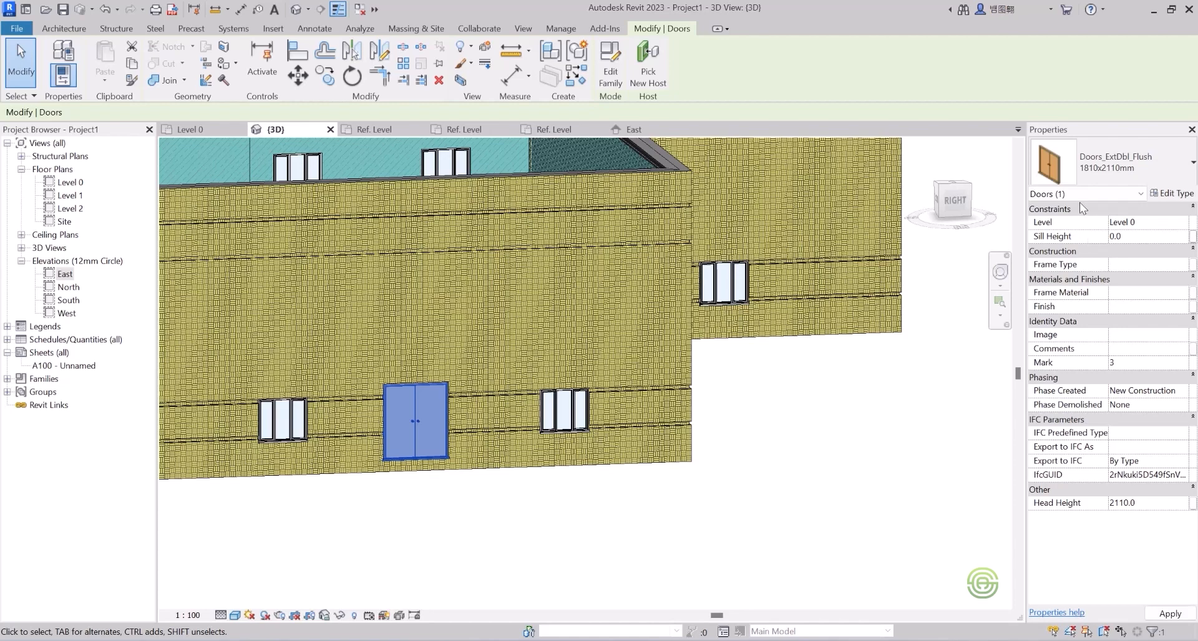
{"action": "left_click", "coordinate": [856, 400]}
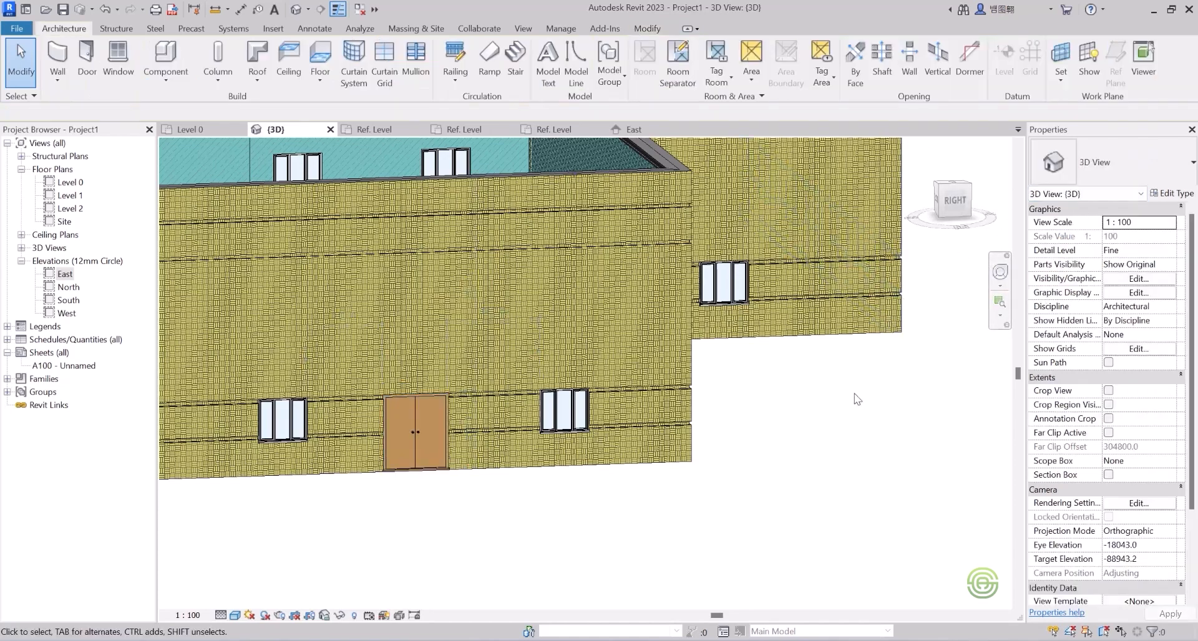
- Set the level of the Windows_Tpl_Plain window between the flush double door and the building's rear corner to Level 1
{"action": "scroll", "coordinate": [608, 354], "scroll_direction": "down", "scroll_amount": 3}
{"action": "scroll", "coordinate": [553, 402], "scroll_direction": "up", "scroll_amount": 3}
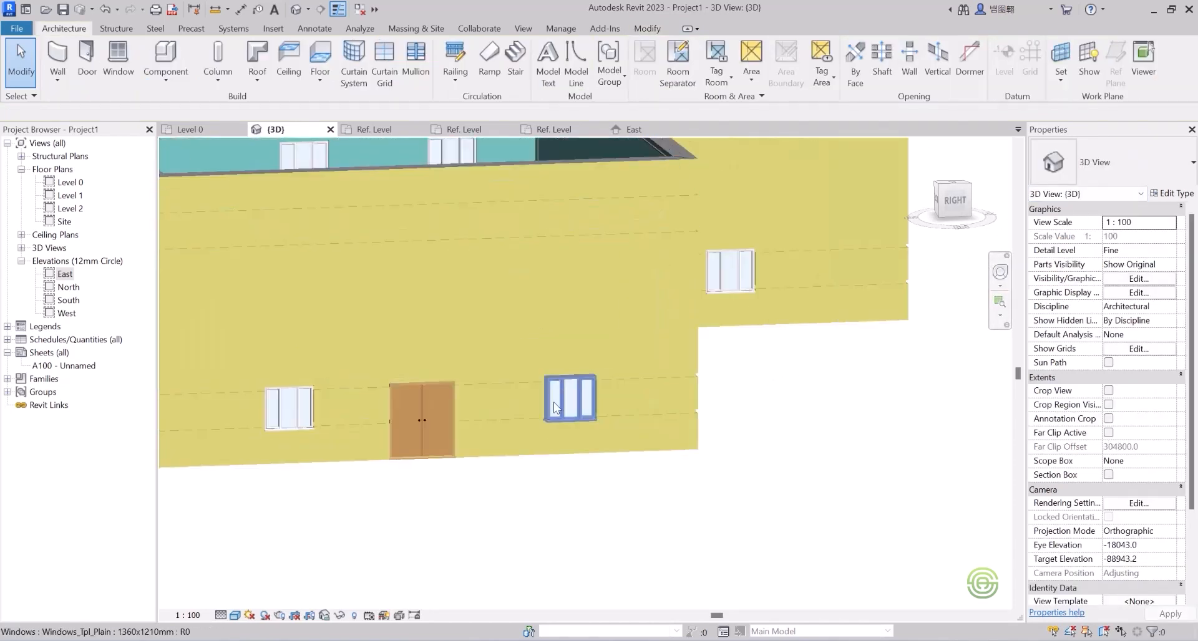
{"action": "scroll", "coordinate": [554, 400], "scroll_direction": "up", "scroll_amount": 2}
{"action": "left_click", "coordinate": [588, 400]}
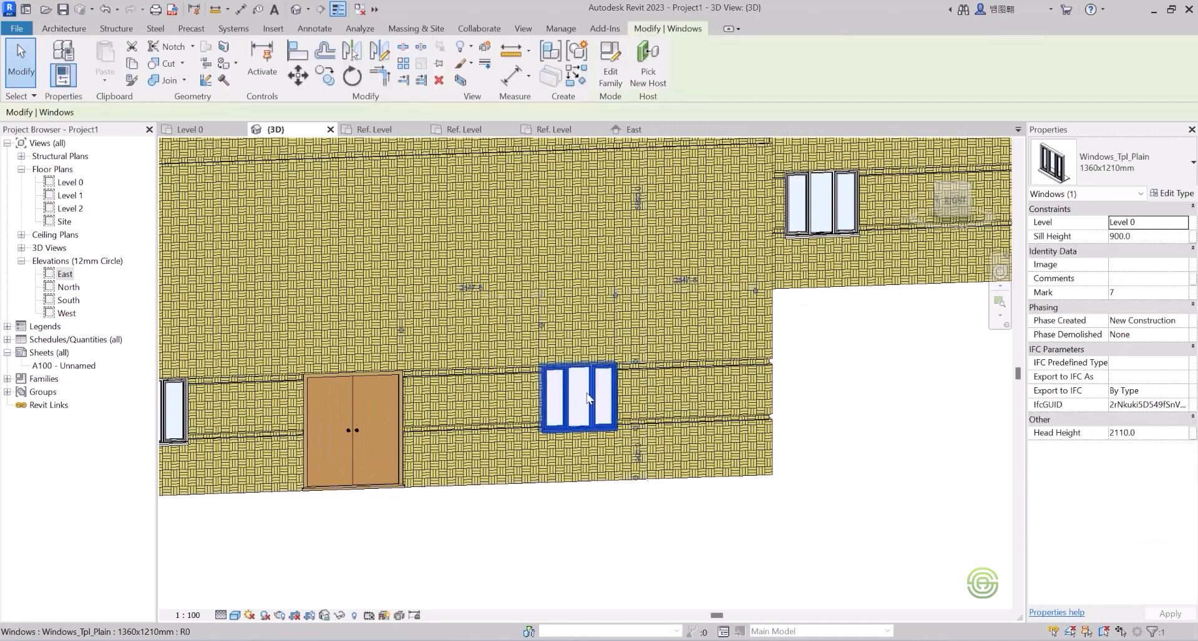
{"action": "scroll", "coordinate": [589, 402], "scroll_direction": "down", "scroll_amount": 3}
{"action": "scroll", "coordinate": [594, 419], "scroll_direction": "up", "scroll_amount": 3}
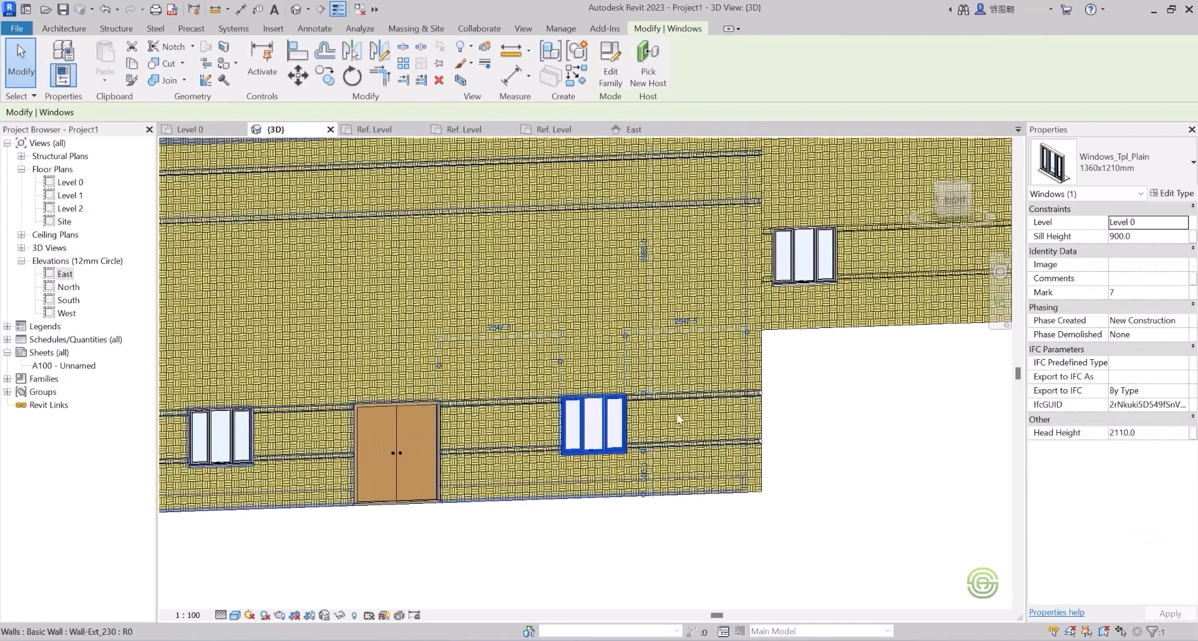
{"action": "left_click", "coordinate": [1182, 223]}
{"action": "left_click", "coordinate": [1148, 243]}
{"action": "scroll", "coordinate": [580, 430], "scroll_direction": "down", "scroll_amount": 3}
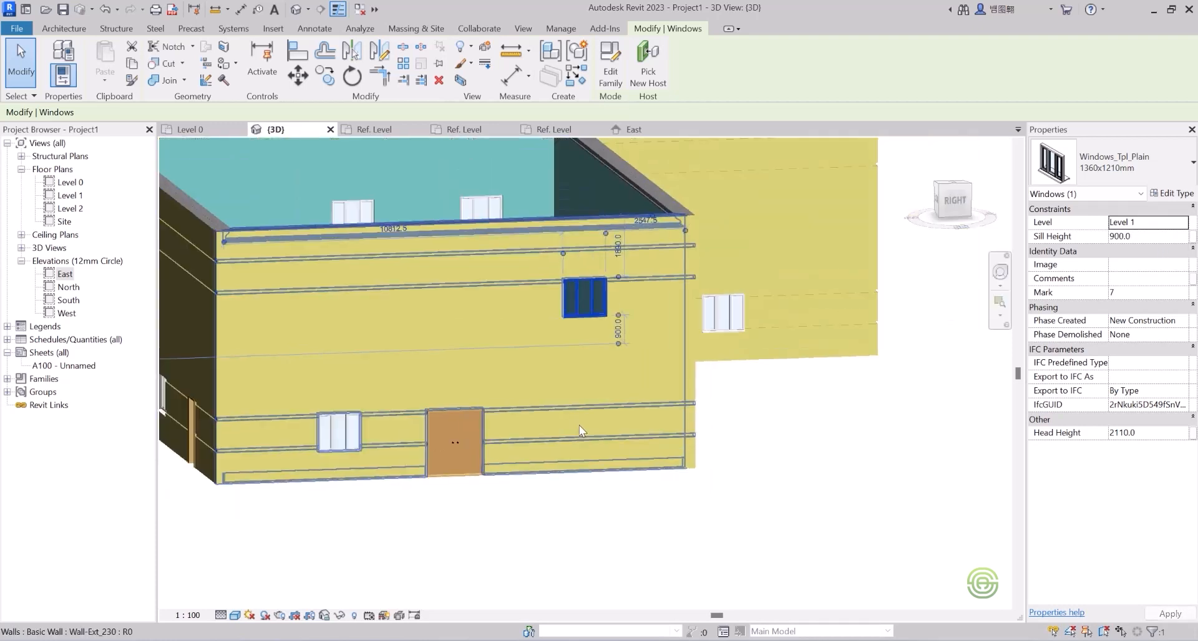
{"action": "scroll", "coordinate": [564, 317], "scroll_direction": "up", "scroll_amount": 2}
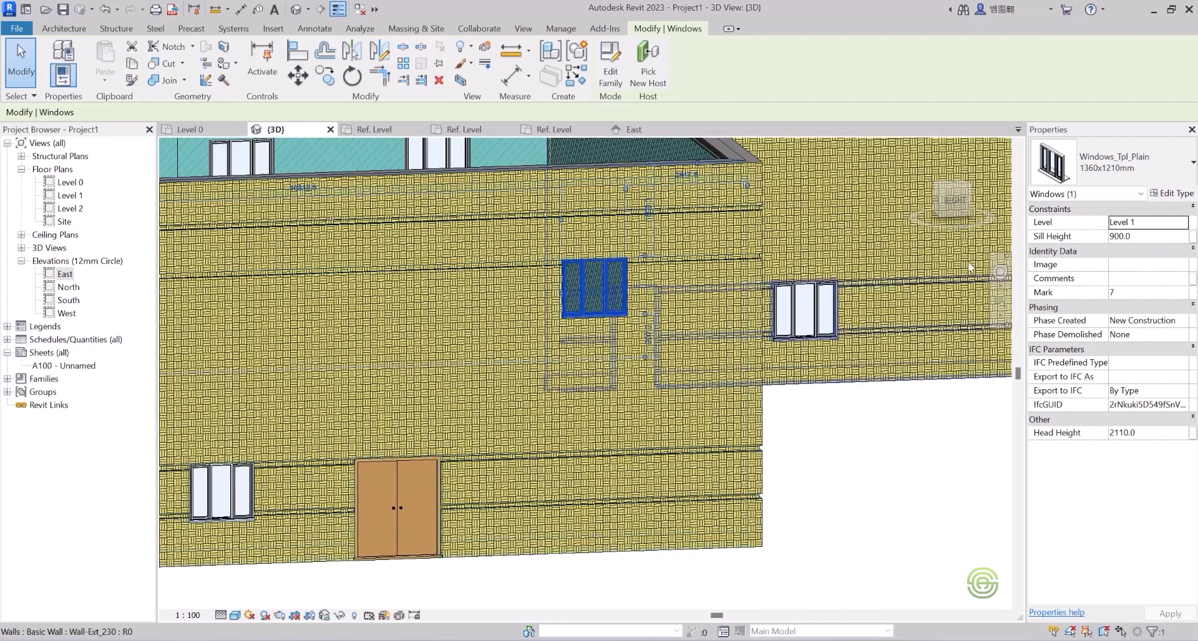
- Set the raised Windows_Tpl_Plain window back to Level 0
{"action": "left_click", "coordinate": [1182, 223]}
{"action": "left_click", "coordinate": [1148, 235]}
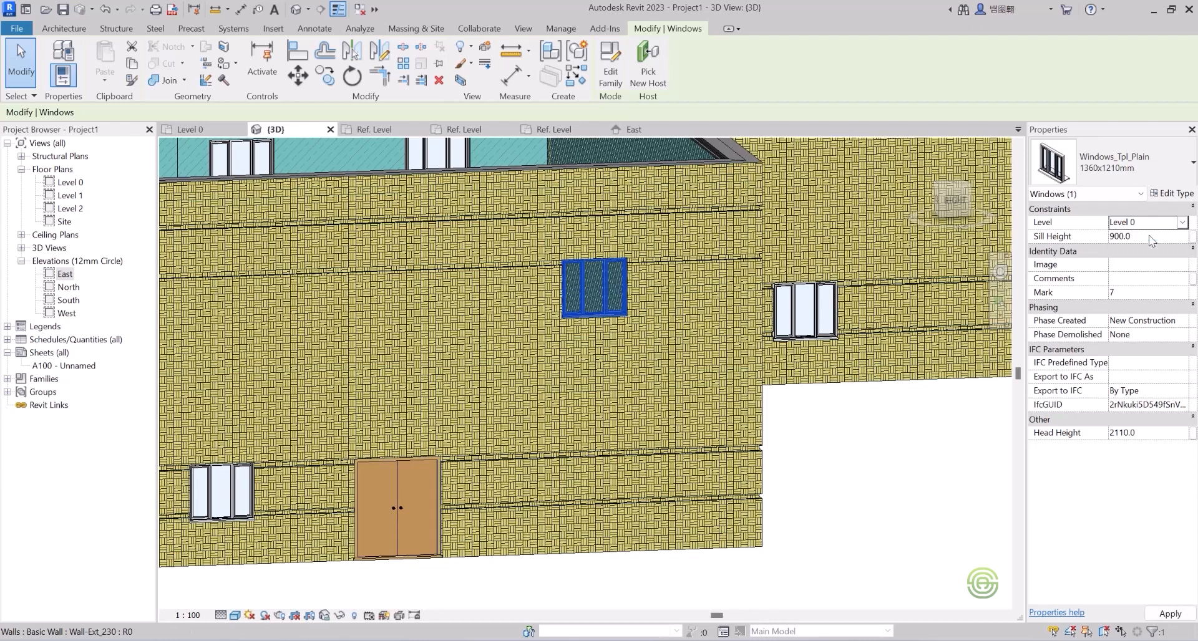
{"action": "left_click", "coordinate": [1148, 237]}
{"action": "key", "text": "Return"}
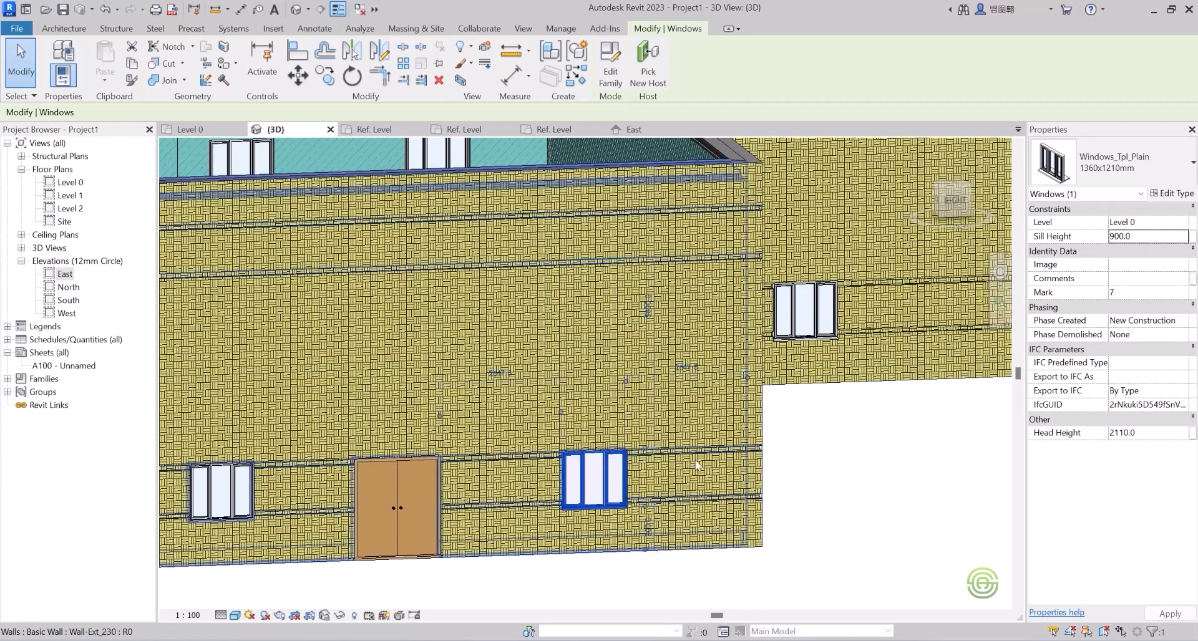
- Set the sill height of the selected window beside the flush double door to 600
{"action": "left_click_drag", "start_coordinate": [1135, 237], "coordinate": [1105, 237]}
{"action": "type", "text": "6"}
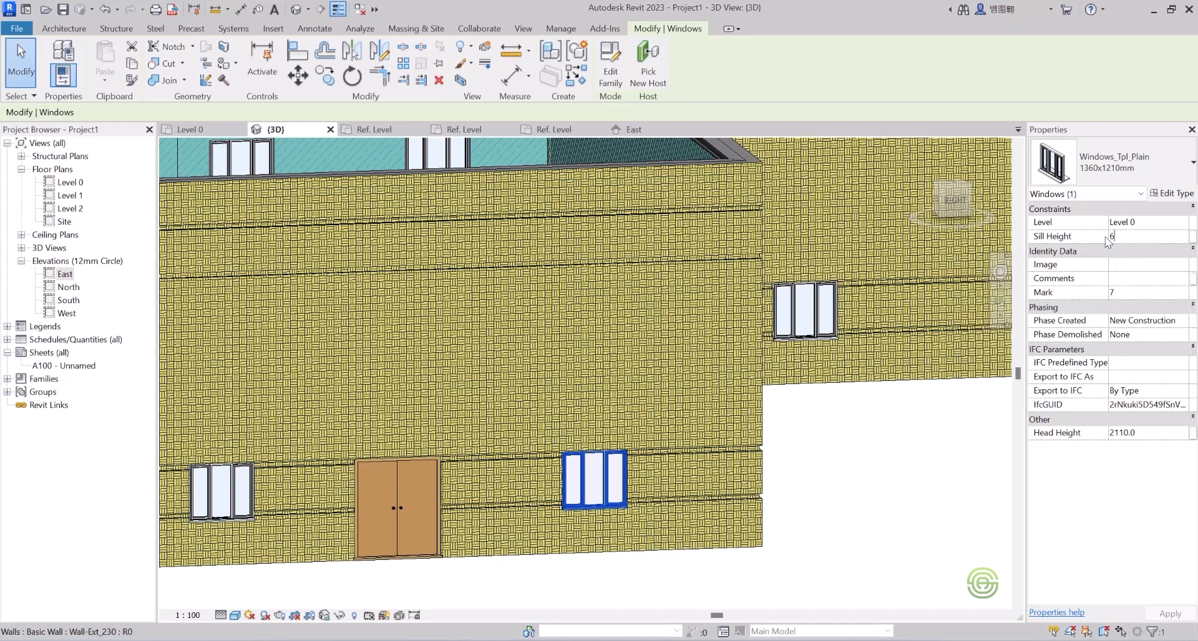
{"action": "type", "text": "00"}
{"action": "key", "text": "Return"}
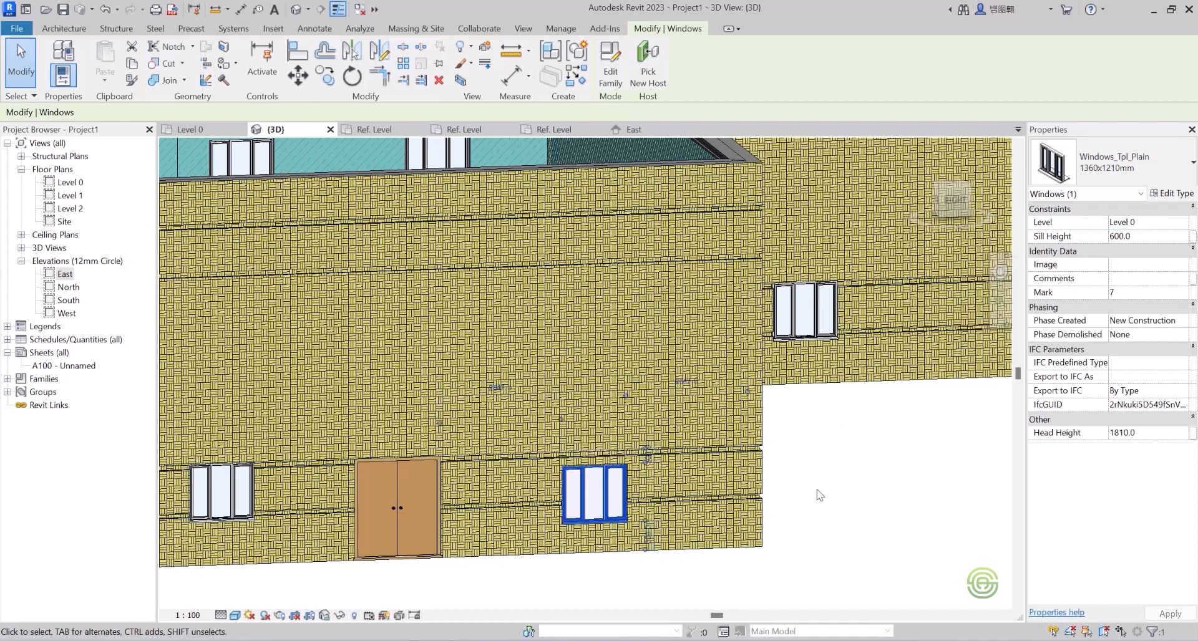
- Duplicate the selected Windows_Tpl_Plain window's type under the name 1360x1510
{"action": "scroll", "coordinate": [810, 494], "scroll_direction": "down", "scroll_amount": 2}
{"action": "scroll", "coordinate": [748, 499], "scroll_direction": "up", "scroll_amount": 2}
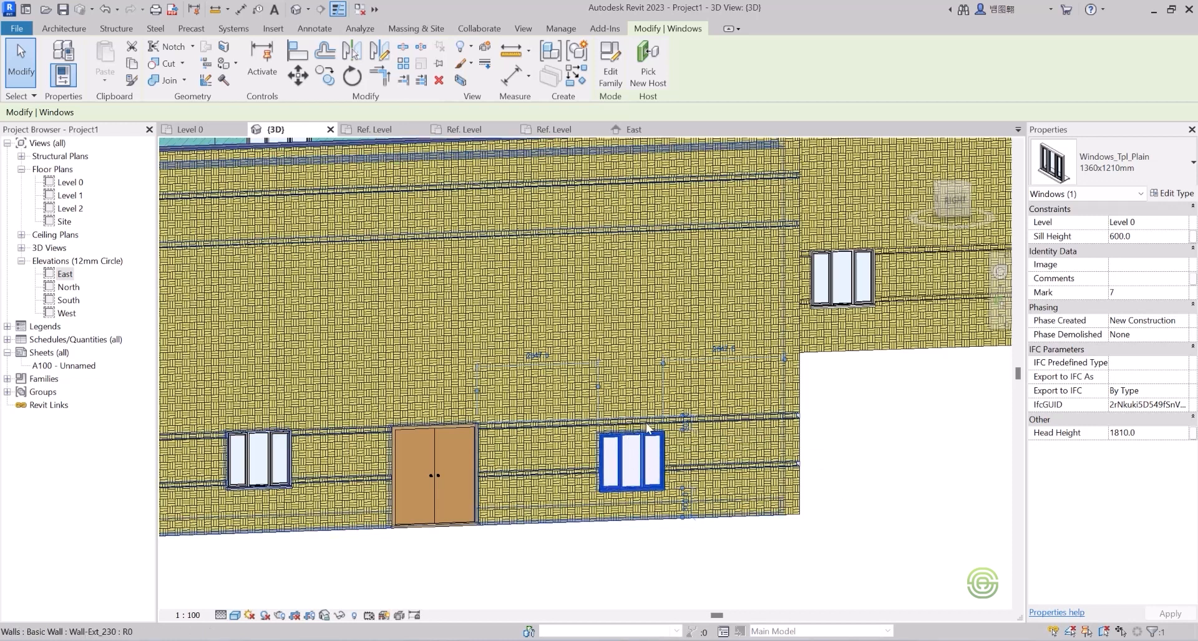
{"action": "scroll", "coordinate": [674, 443], "scroll_direction": "up", "scroll_amount": 5}
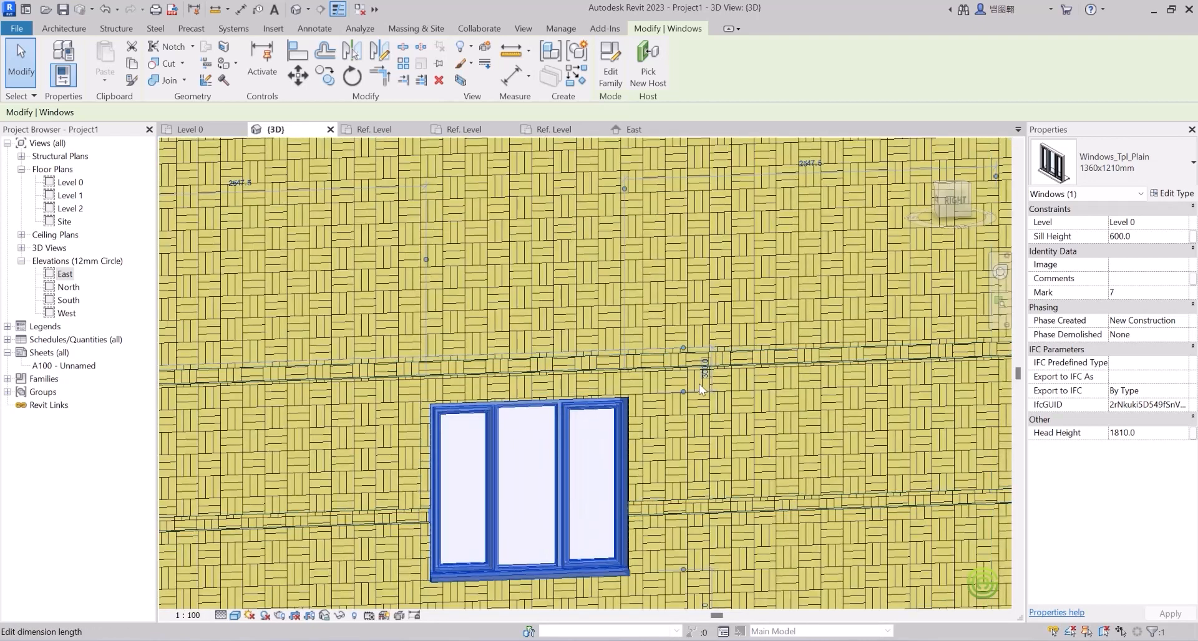
{"action": "scroll", "coordinate": [692, 360], "scroll_direction": "down", "scroll_amount": 4}
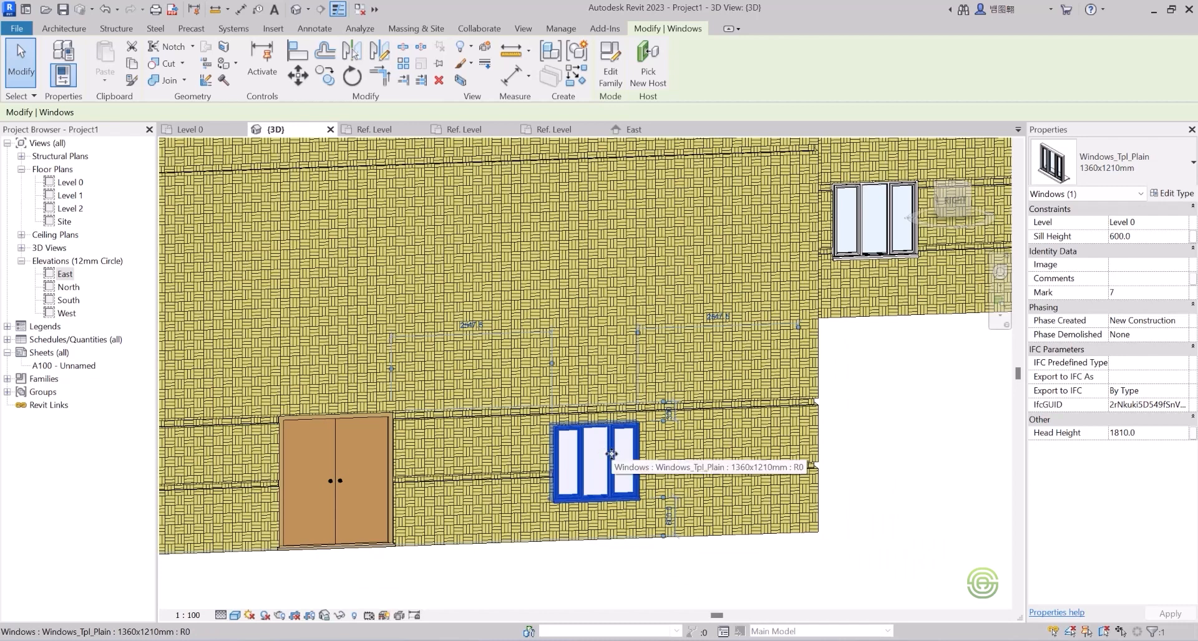
{"action": "scroll", "coordinate": [612, 454], "scroll_direction": "down", "scroll_amount": 3}
{"action": "scroll", "coordinate": [622, 464], "scroll_direction": "up", "scroll_amount": 3}
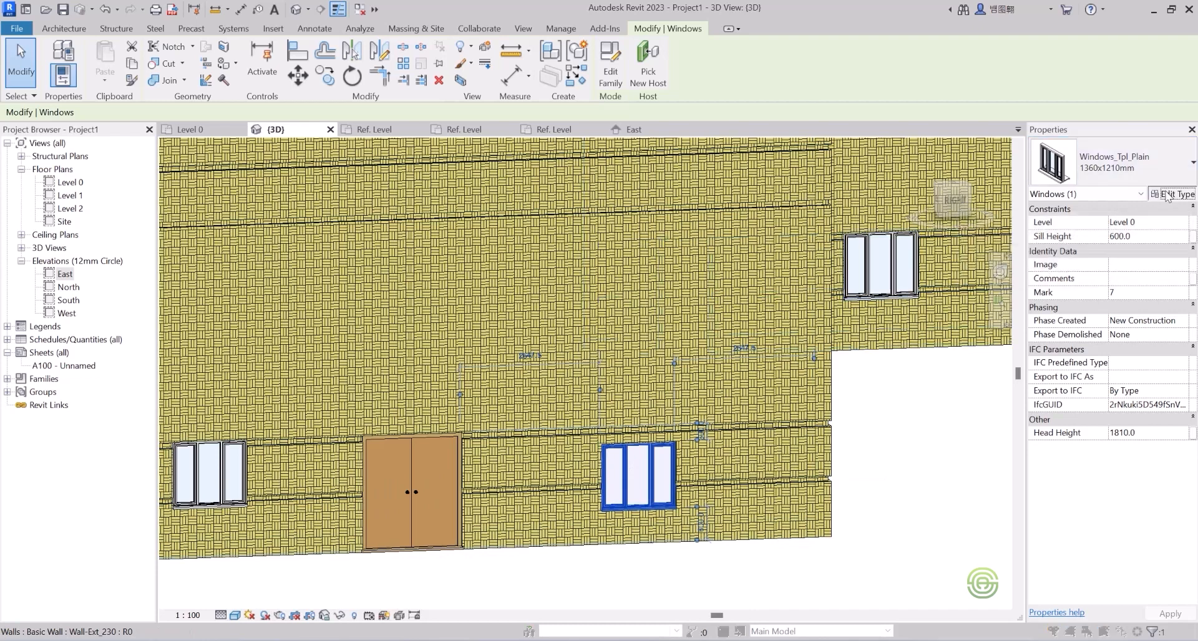
{"action": "left_click", "coordinate": [1173, 194]}
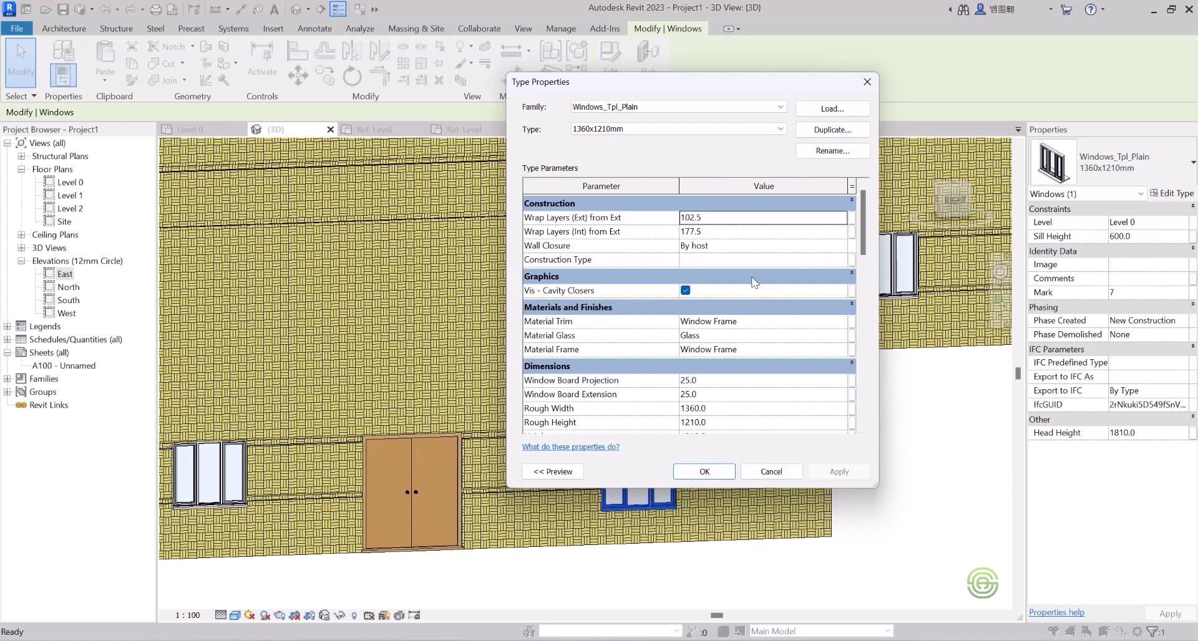
{"action": "left_click", "coordinate": [833, 130]}
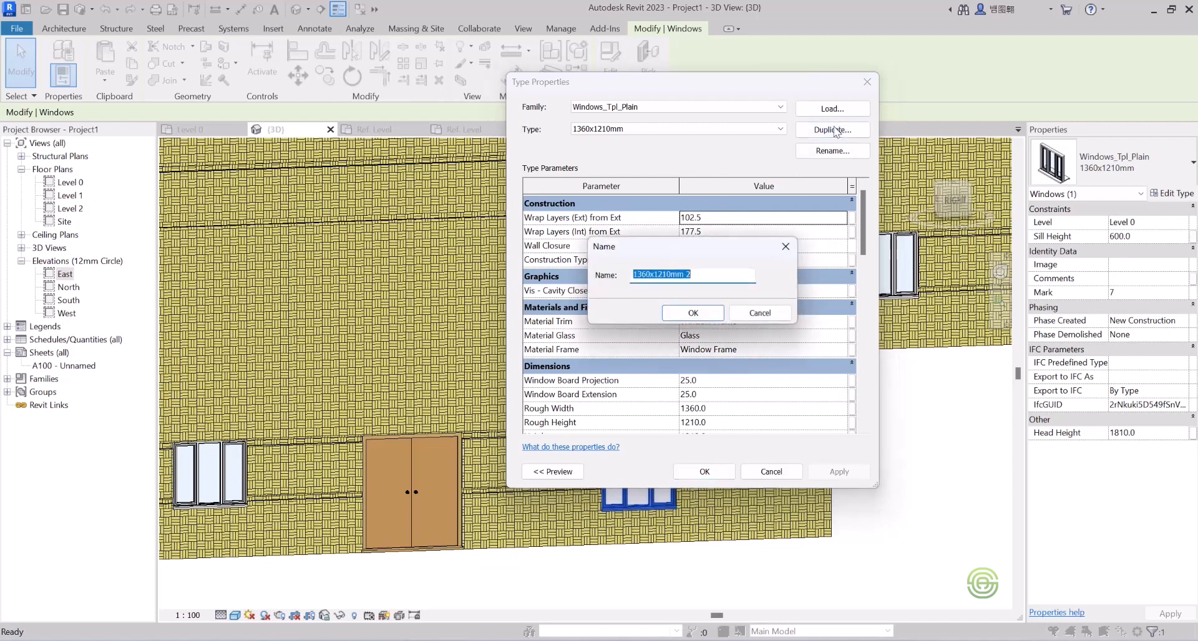
{"action": "left_click", "coordinate": [698, 273]}
{"action": "left_click_drag", "start_coordinate": [686, 274], "coordinate": [658, 272]}
{"action": "type", "text": "5"}
{"action": "left_click", "coordinate": [689, 312]}
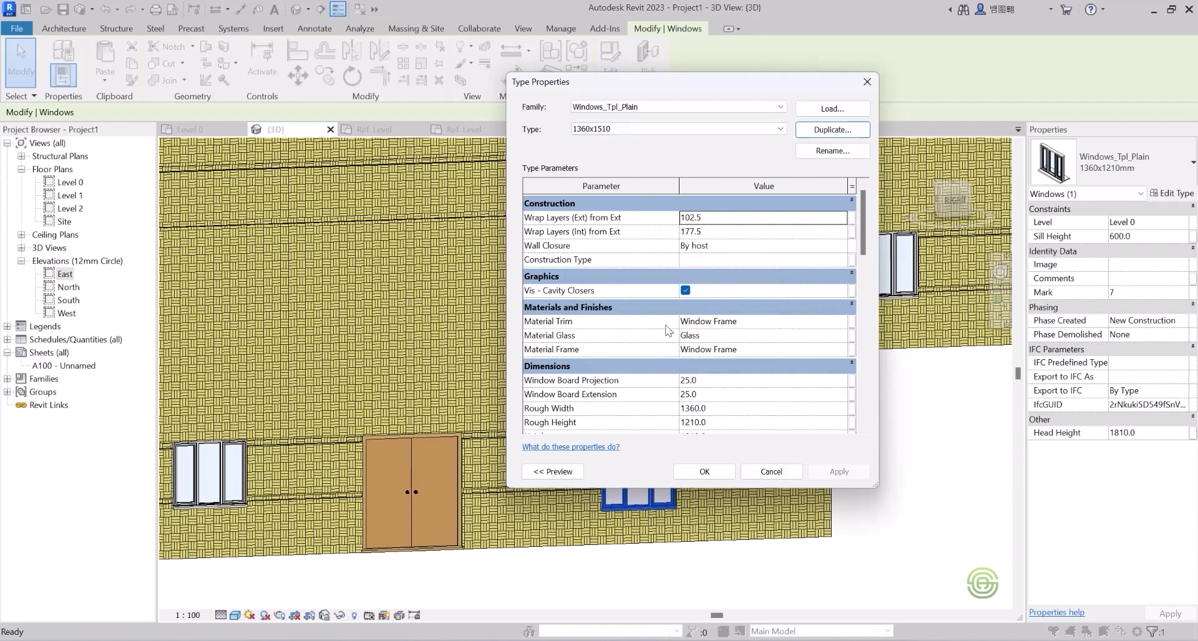
- Set the Rough Height and Height of window type 1360x1510 to 1510 and apply the type changes
{"action": "scroll", "coordinate": [666, 330], "scroll_direction": "down", "scroll_amount": 1}
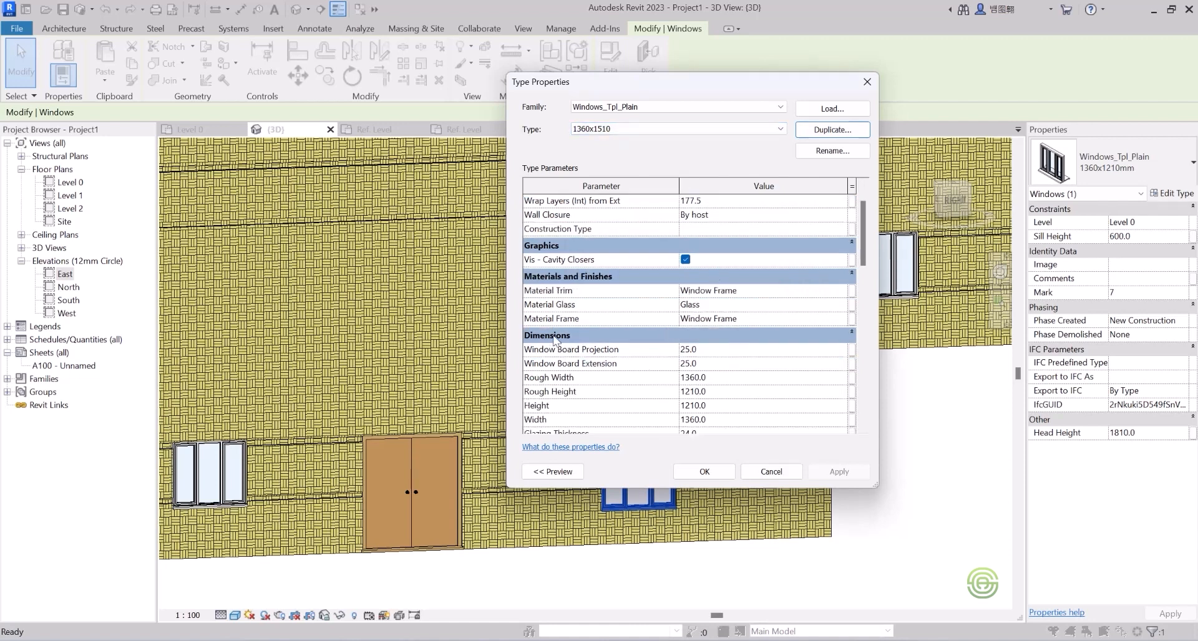
{"action": "scroll", "coordinate": [549, 338], "scroll_direction": "down", "scroll_amount": 2}
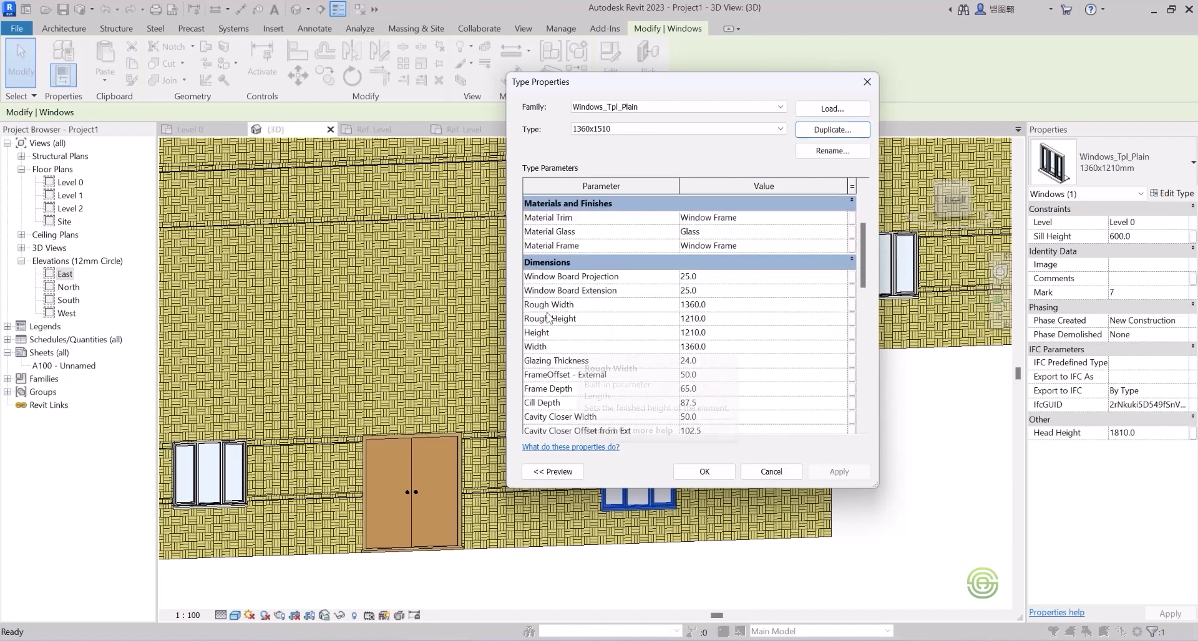
{"action": "left_click", "coordinate": [689, 317]}
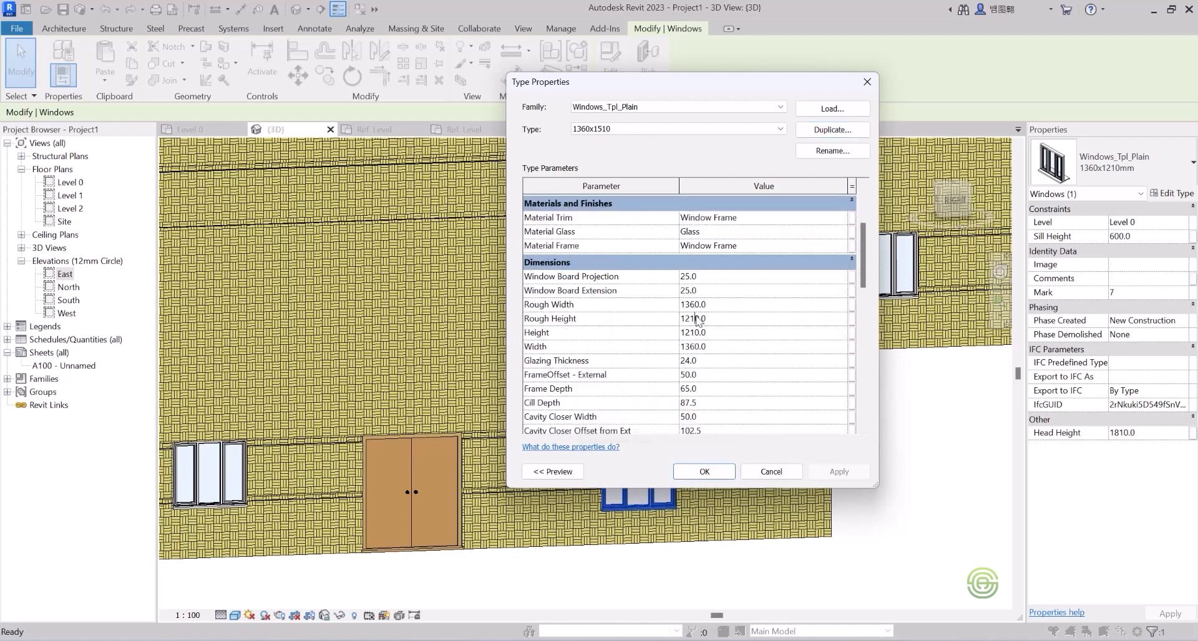
{"action": "left_click_drag", "start_coordinate": [685, 318], "coordinate": [690, 318]}
{"action": "scroll", "coordinate": [863, 275], "scroll_direction": "down", "scroll_amount": 2}
{"action": "mouse_move", "coordinate": [863, 276]}
{"action": "left_mouse_down"}
{"action": "mouse_move", "coordinate": [865, 382]}
{"action": "mouse_move", "coordinate": [858, 248]}
{"action": "mouse_move", "coordinate": [859, 263]}
{"action": "left_mouse_up"}
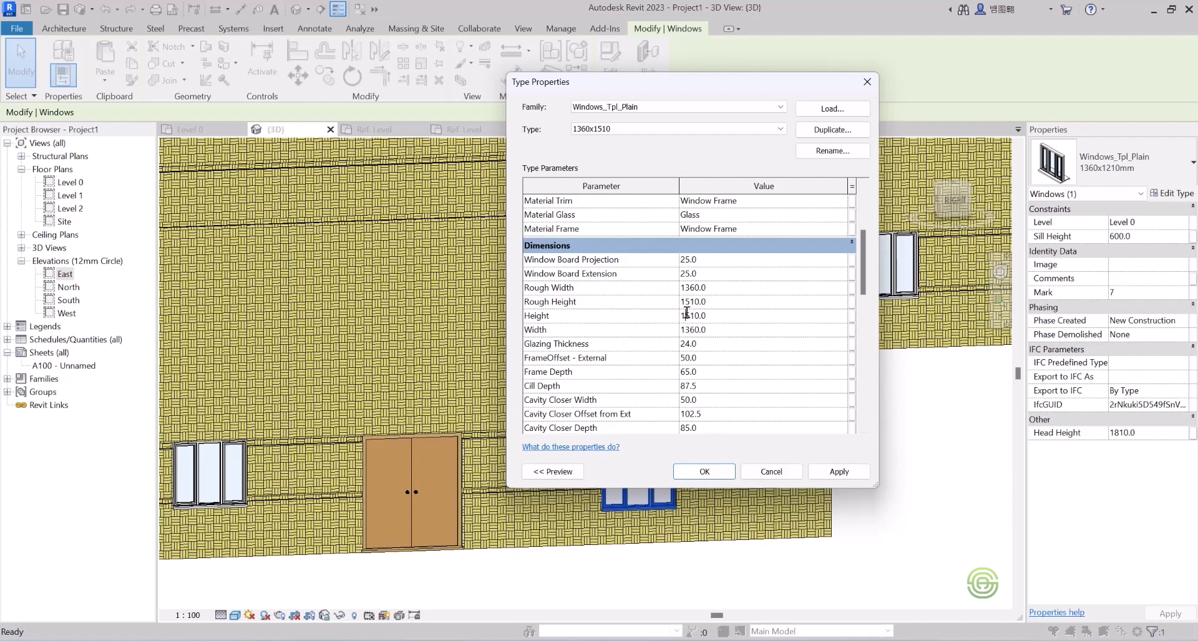
{"action": "left_click", "coordinate": [689, 316]}
{"action": "left_click", "coordinate": [705, 471]}
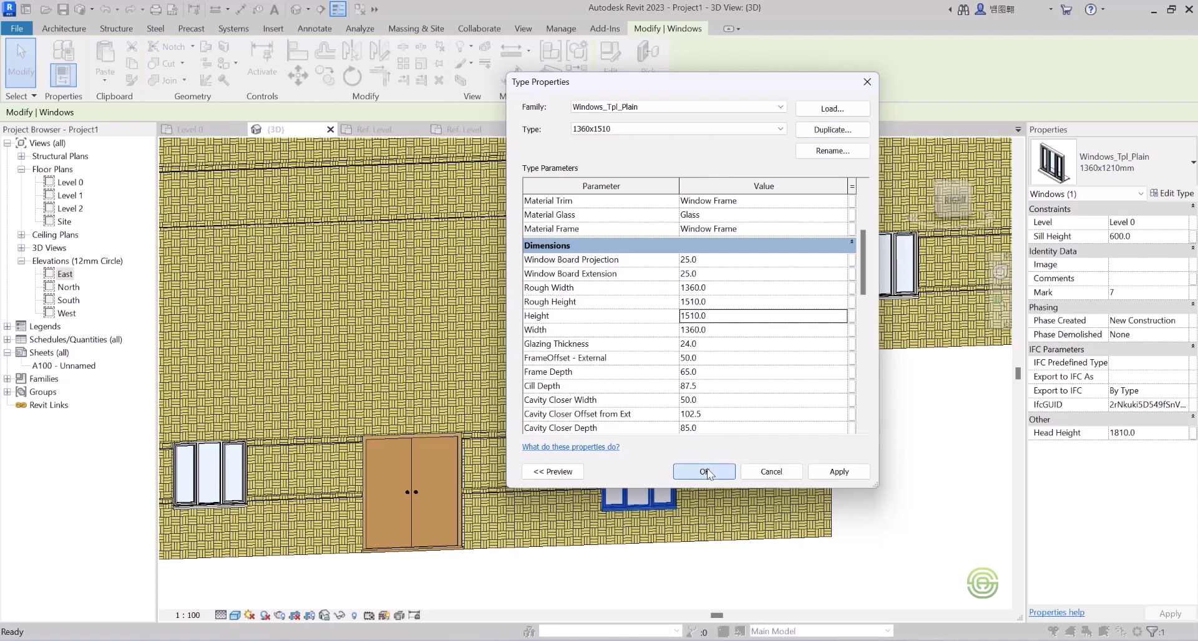
- Change the window on the other side of the flush double door to the Windows_Tpl_Plain type 1360x1510
{"action": "scroll", "coordinate": [700, 428], "scroll_direction": "down", "scroll_amount": 5}
{"action": "scroll", "coordinate": [702, 409], "scroll_direction": "up", "scroll_amount": 5}
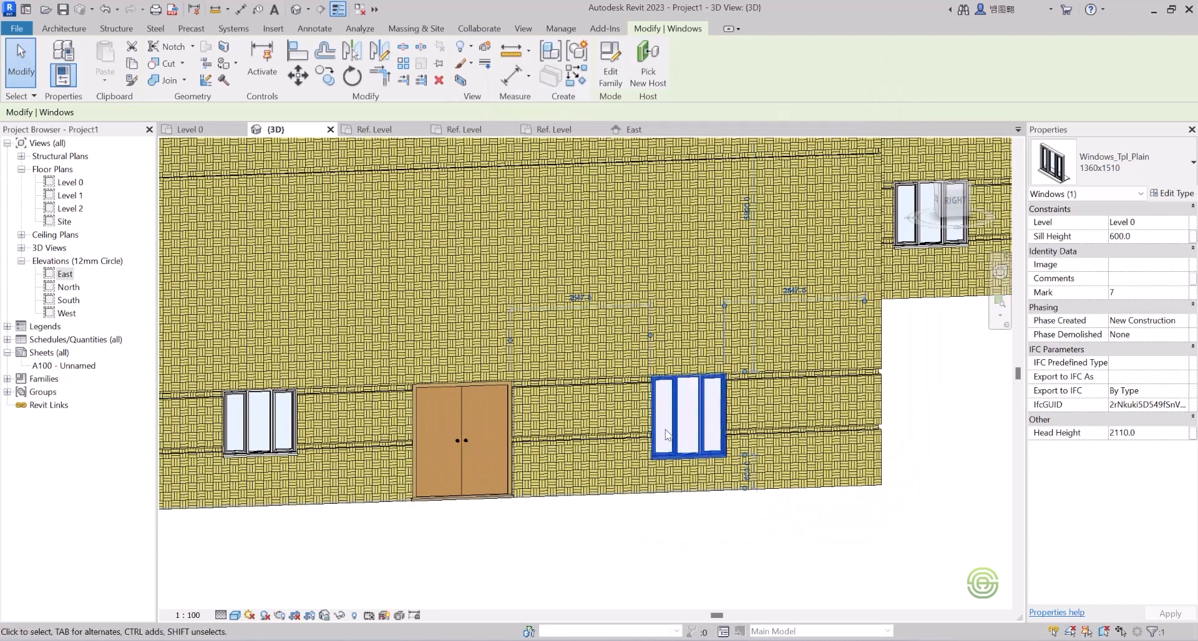
{"action": "left_click", "coordinate": [281, 416]}
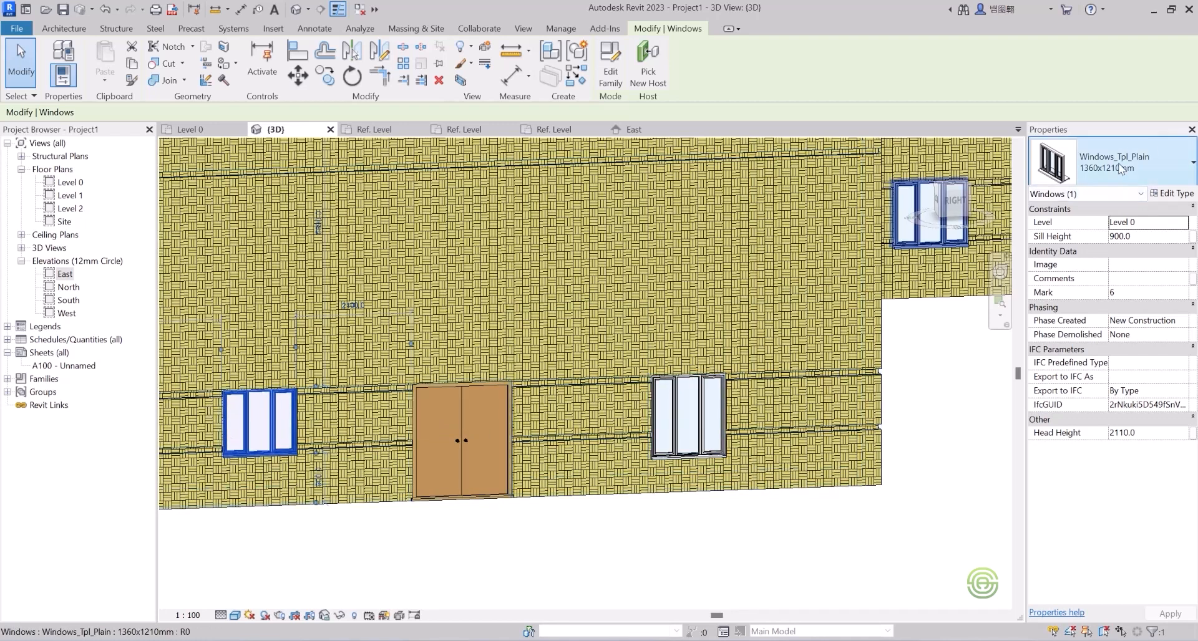
{"action": "left_click", "coordinate": [1121, 163]}
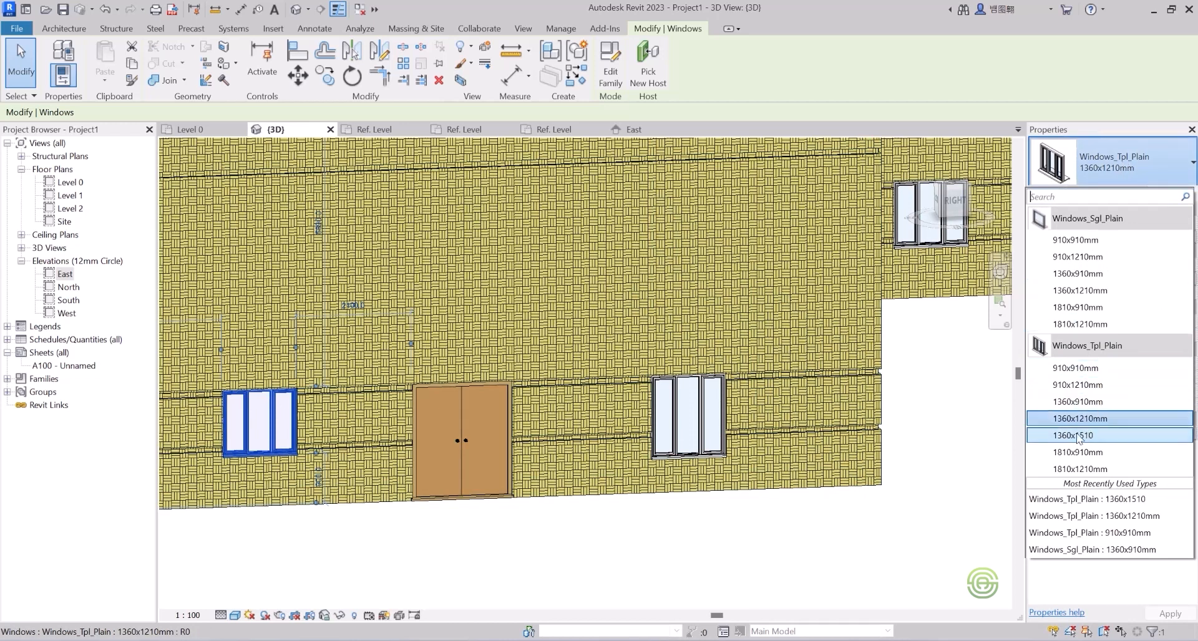
{"action": "mouse_move", "coordinate": [1073, 437]}
{"action": "left_click", "coordinate": [1090, 435]}
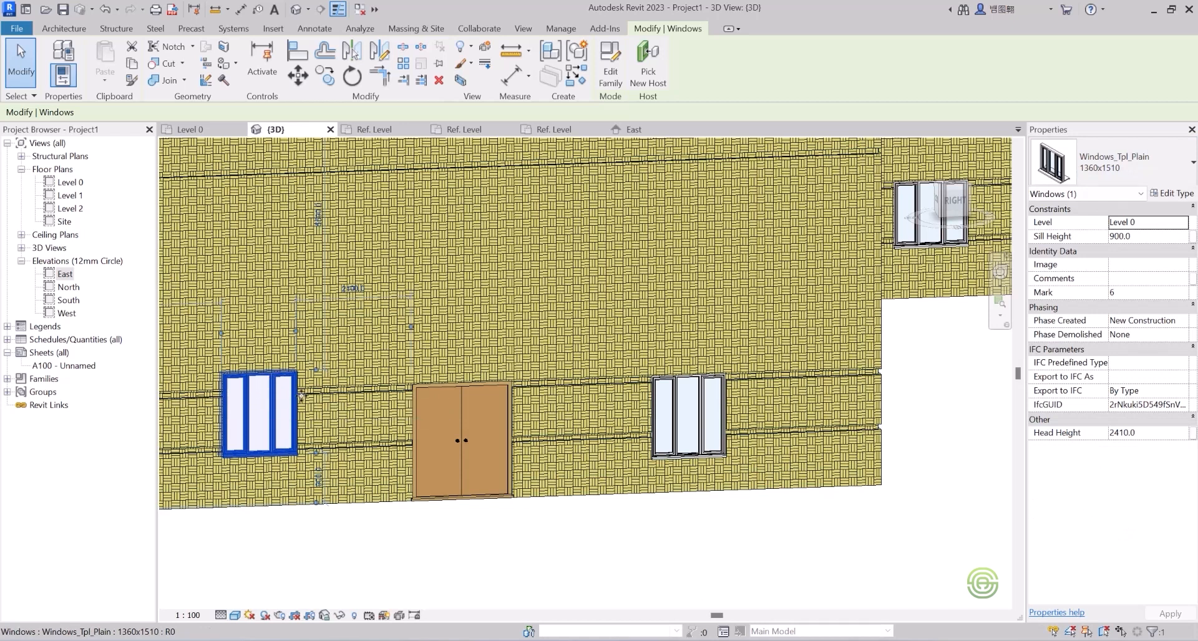
- Set that window's sill height to 600 to match the window across the double door, and deselect it
{"action": "left_click", "coordinate": [1135, 236]}
{"action": "left_click_drag", "start_coordinate": [1136, 236], "coordinate": [1099, 239]}
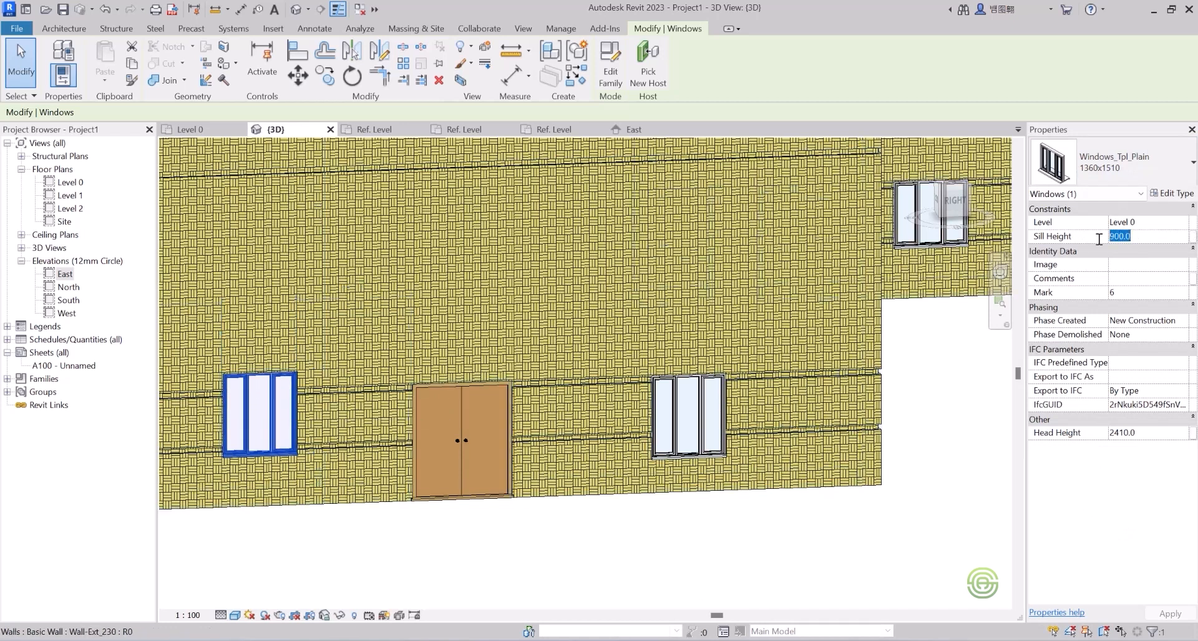
{"action": "type", "text": "6"}
{"action": "left_click", "coordinate": [914, 402]}
{"action": "scroll", "coordinate": [559, 365], "scroll_direction": "down", "scroll_amount": 2}
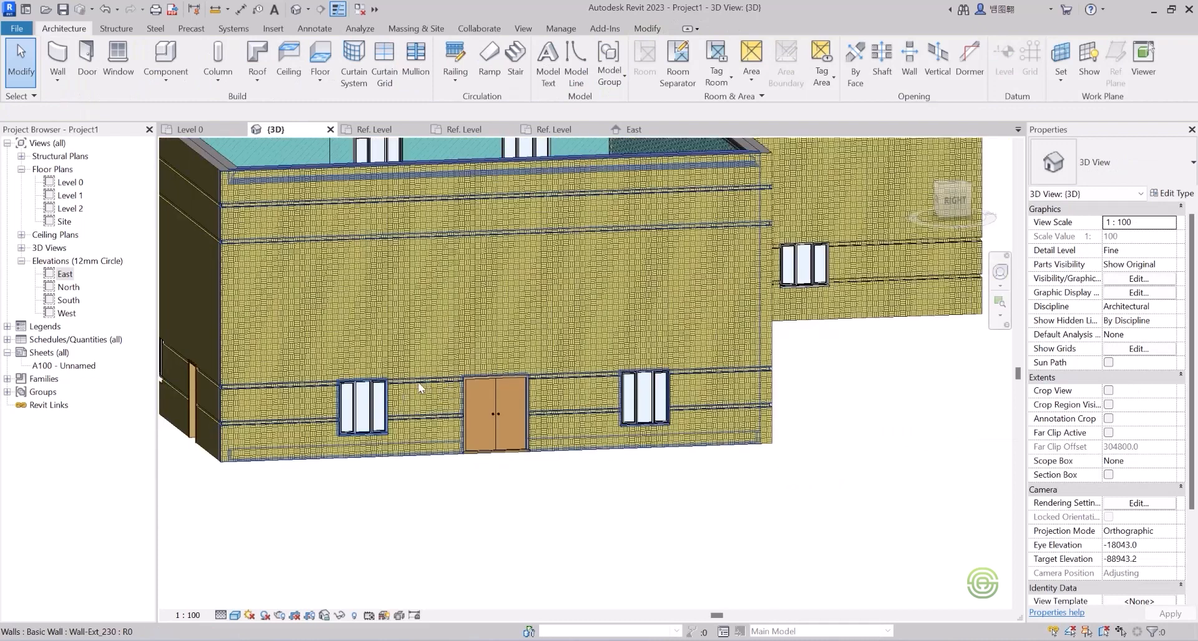
- Duplicate the type of the Doors_IntSgl single door near the front wall's corner under the name 1210x2110
{"action": "middle_click_drag", "start_coordinate": [418, 377], "coordinate": [730, 396], "text": "shift"}
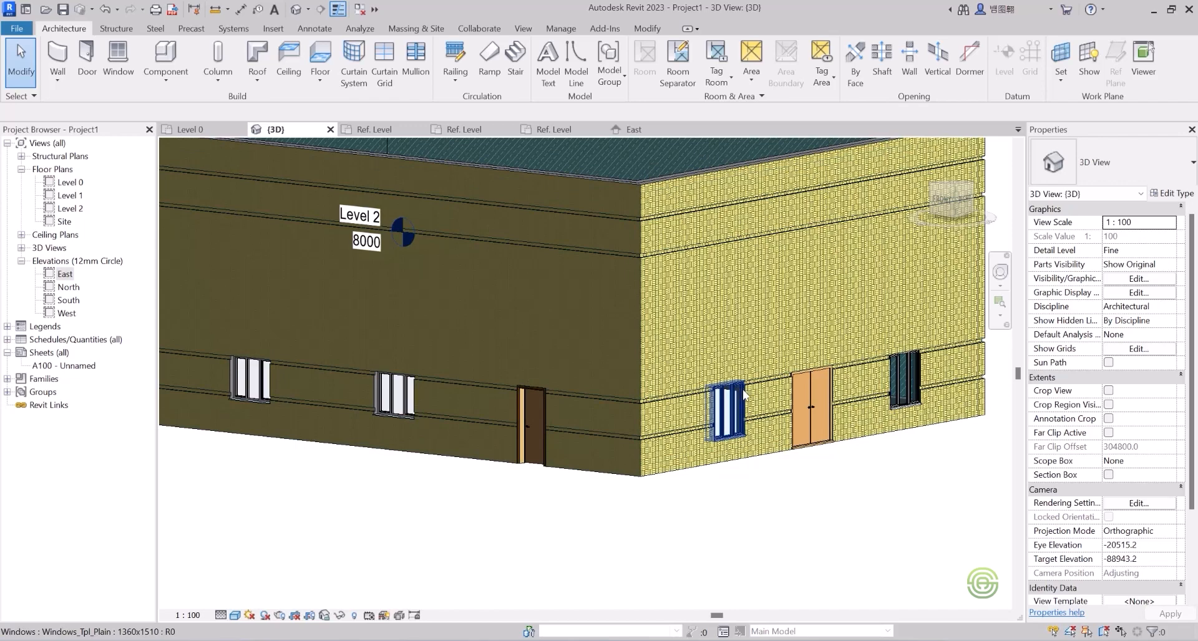
{"action": "middle_click_drag", "start_coordinate": [507, 360], "coordinate": [705, 363], "text": "shift"}
{"action": "scroll", "coordinate": [526, 448], "scroll_direction": "up", "scroll_amount": 8}
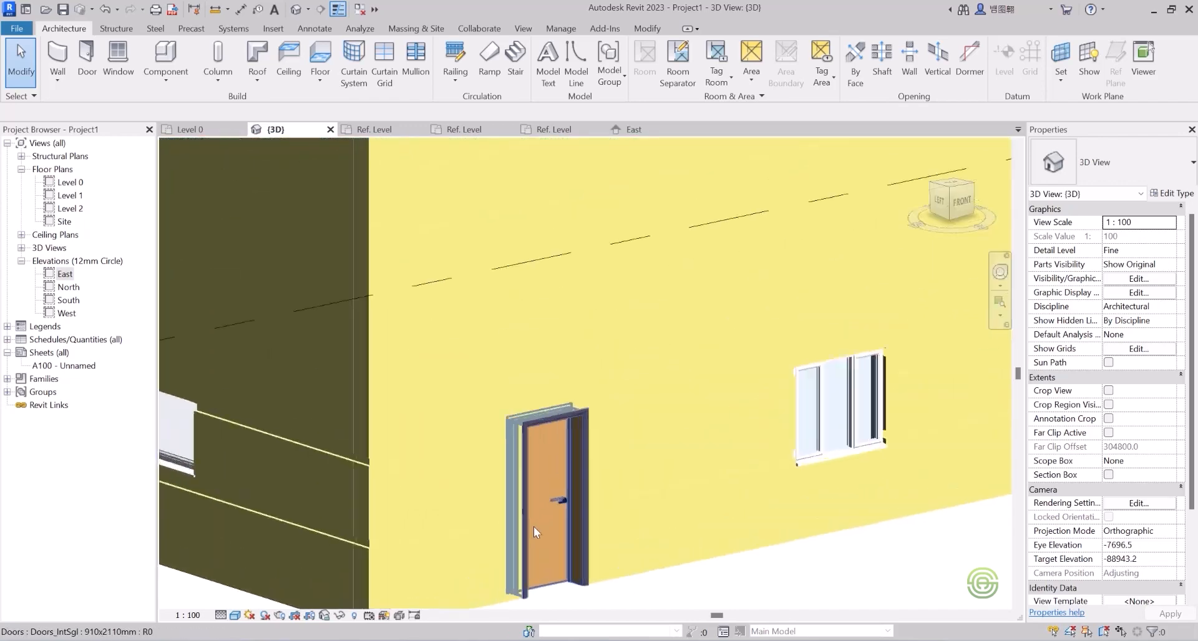
{"action": "scroll", "coordinate": [534, 527], "scroll_direction": "up", "scroll_amount": 2}
{"action": "scroll", "coordinate": [624, 405], "scroll_direction": "down", "scroll_amount": 3}
{"action": "middle_click_drag", "start_coordinate": [624, 406], "coordinate": [588, 414], "text": "shift"}
{"action": "scroll", "coordinate": [660, 392], "scroll_direction": "down", "scroll_amount": 3}
{"action": "middle_click_drag", "start_coordinate": [660, 391], "coordinate": [624, 394], "text": "shift"}
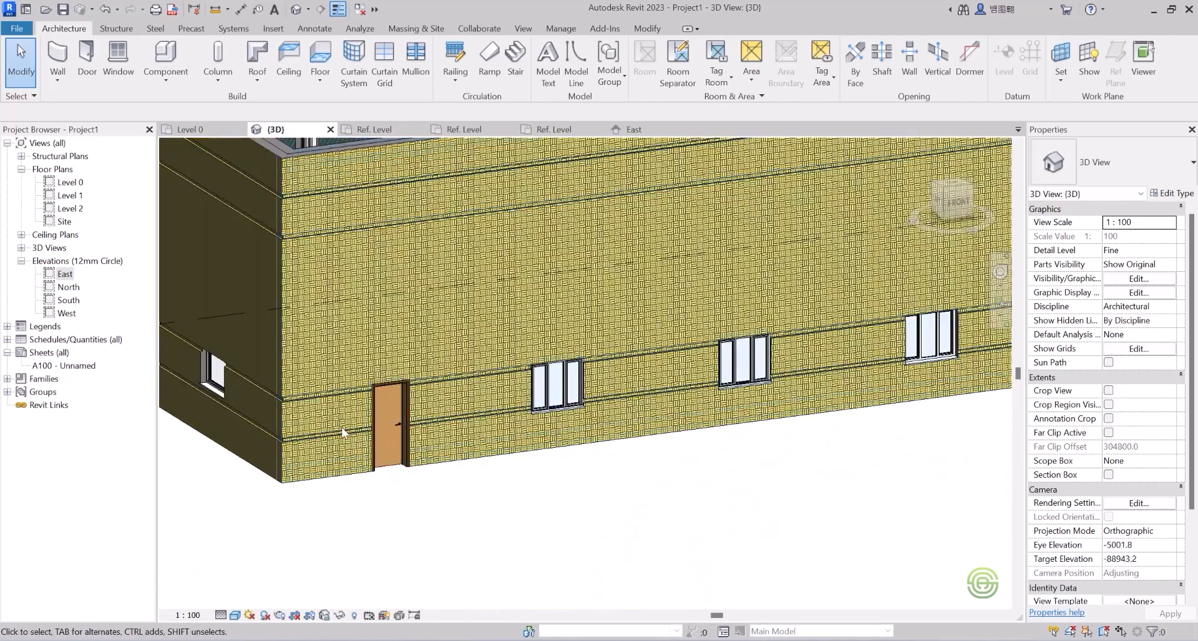
{"action": "scroll", "coordinate": [342, 431], "scroll_direction": "up", "scroll_amount": 2}
{"action": "left_click", "coordinate": [446, 415]}
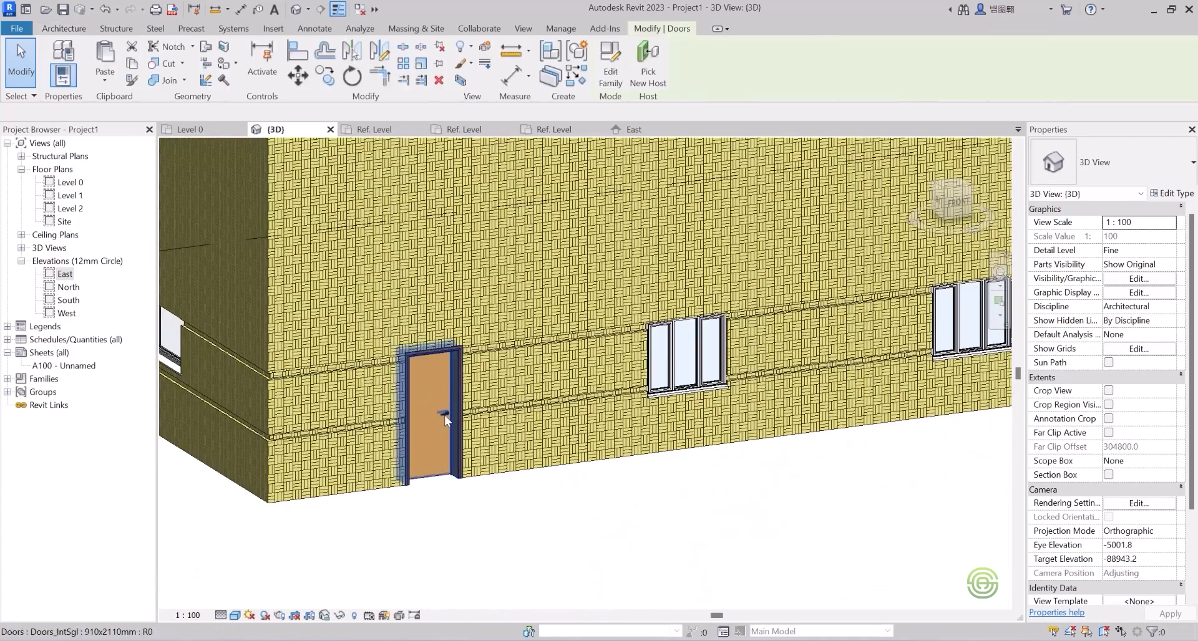
{"action": "left_click", "coordinate": [1176, 193]}
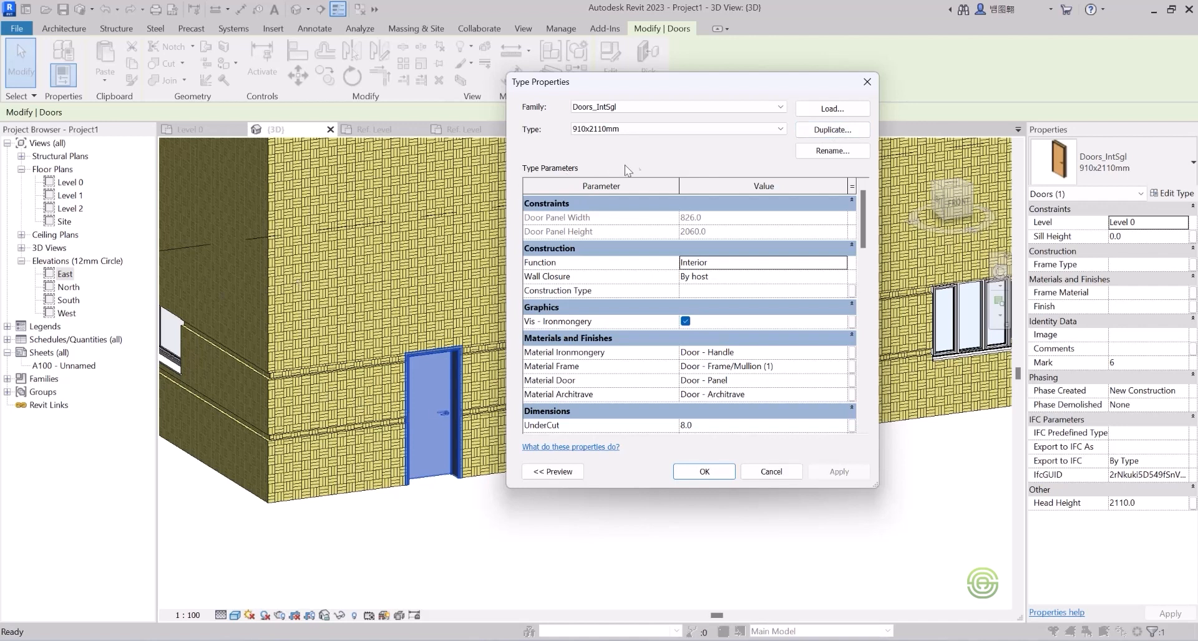
{"action": "left_click", "coordinate": [824, 130]}
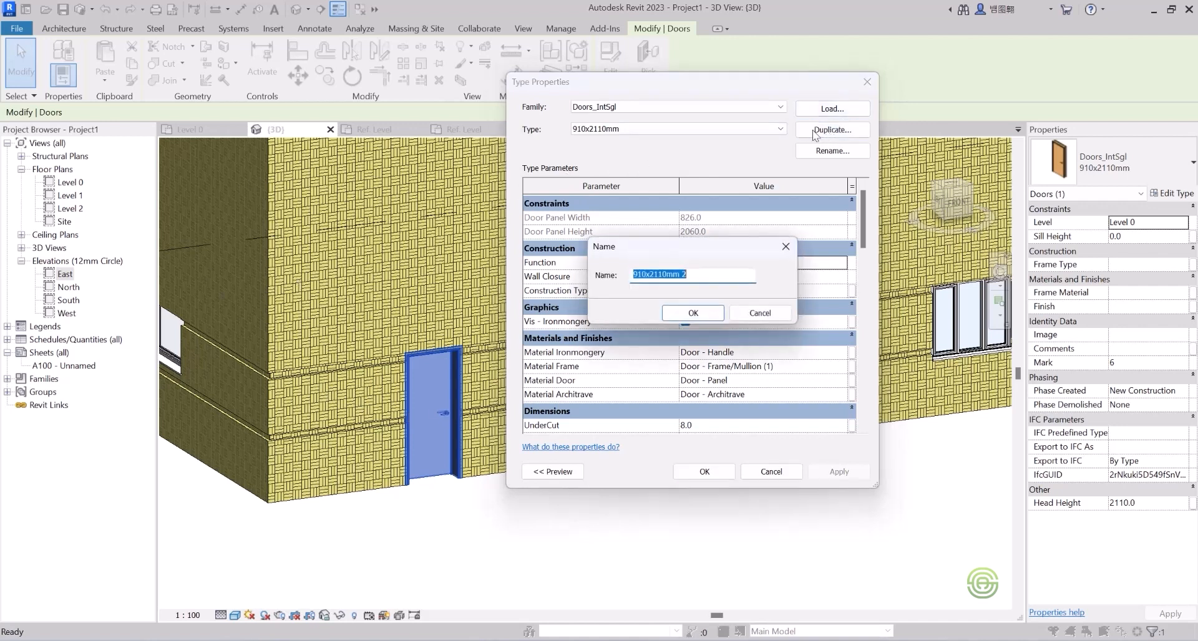
{"action": "left_click", "coordinate": [655, 274]}
{"action": "left_click_drag", "start_coordinate": [684, 274], "coordinate": [670, 275]}
{"action": "key", "text": "BackSpace"}
{"action": "left_click_drag", "start_coordinate": [635, 277], "coordinate": [628, 276]}
{"action": "type", "text": "10"}
{"action": "key", "text": "BackSpace"}
{"action": "type", "text": "2"}
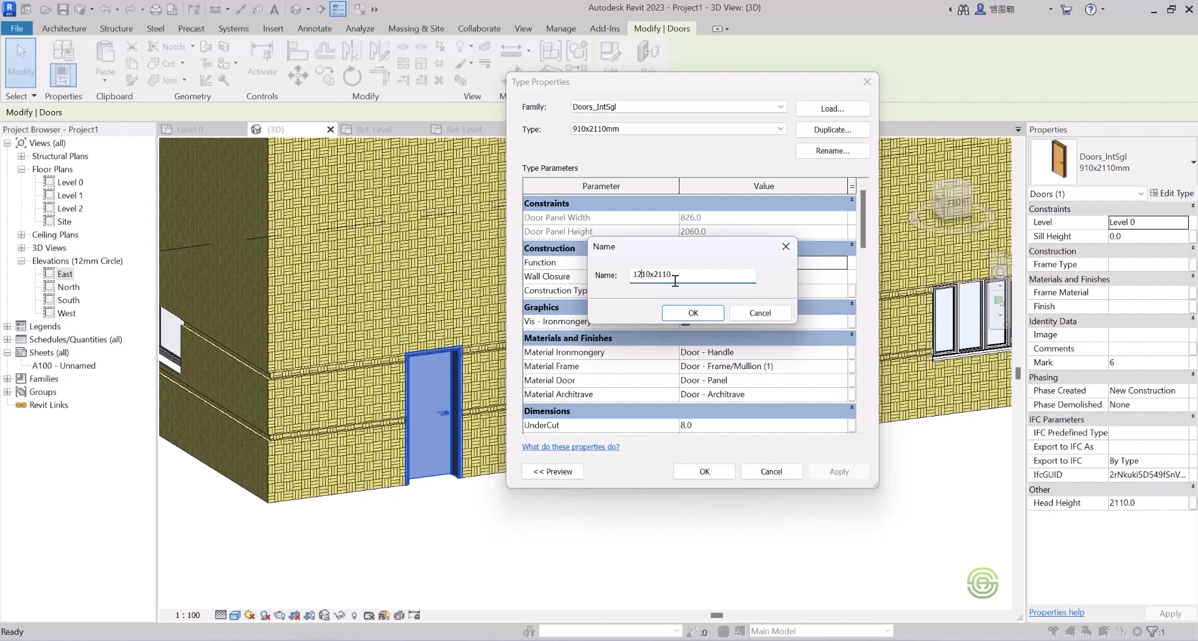
{"action": "left_click", "coordinate": [693, 313]}
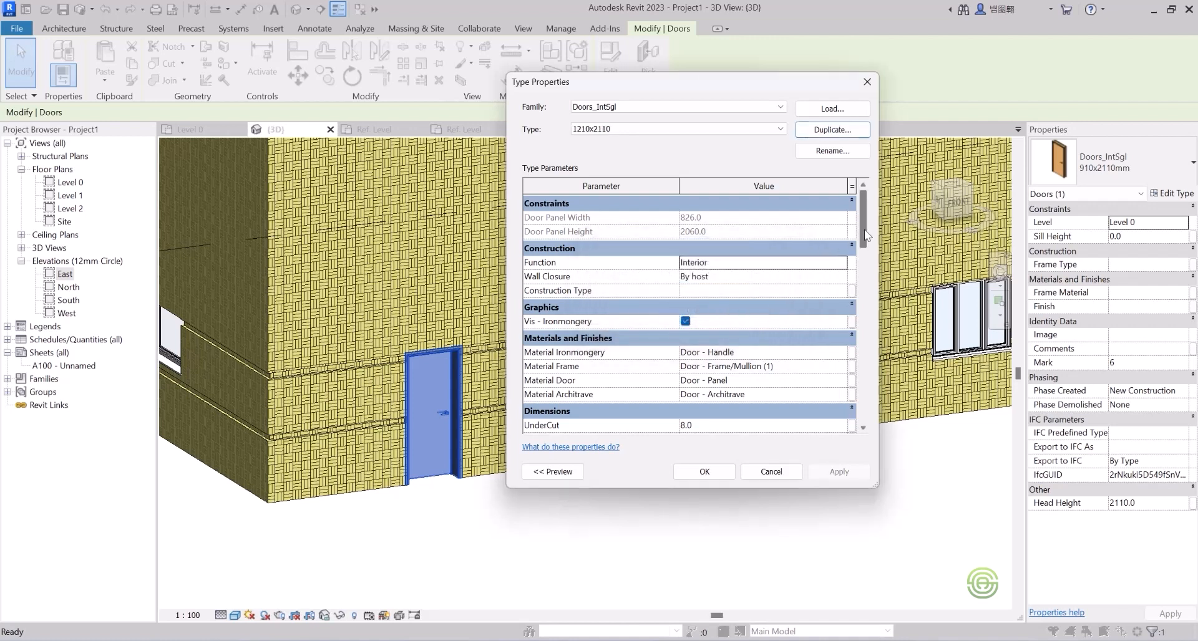
- Set the Width and Rough Width of door type 1210x2110 to 1210 and apply the type changes
{"action": "left_click_drag", "start_coordinate": [864, 234], "coordinate": [853, 295]}
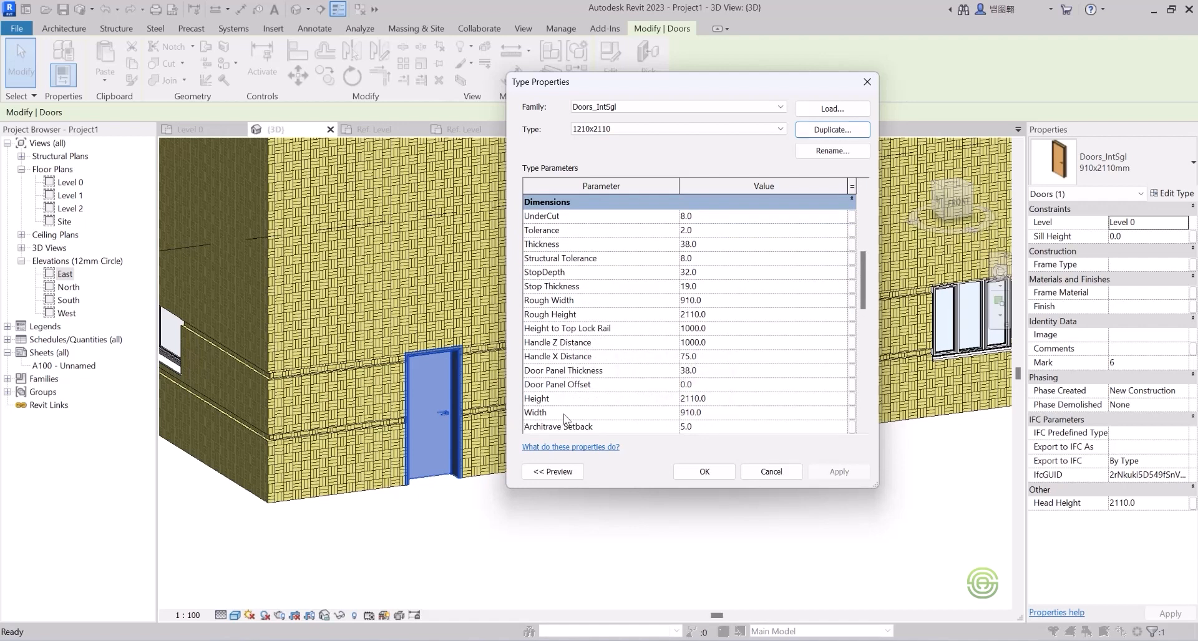
{"action": "left_click", "coordinate": [686, 412]}
{"action": "left_click_drag", "start_coordinate": [687, 412], "coordinate": [680, 412]}
{"action": "type", "text": "12"}
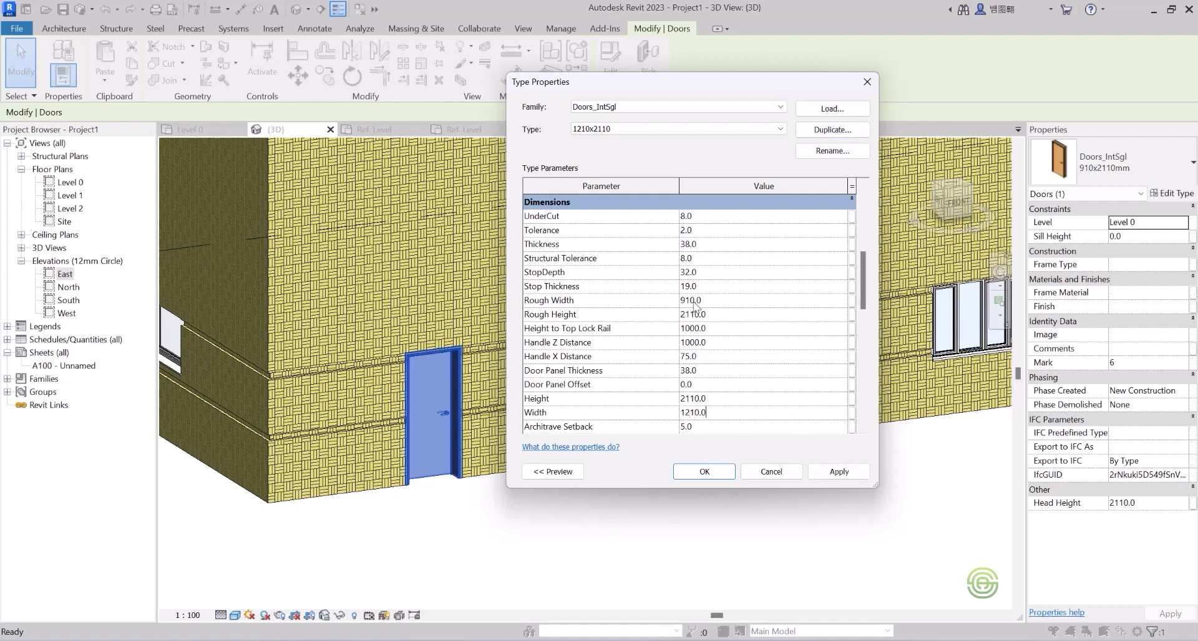
{"action": "left_click", "coordinate": [714, 304]}
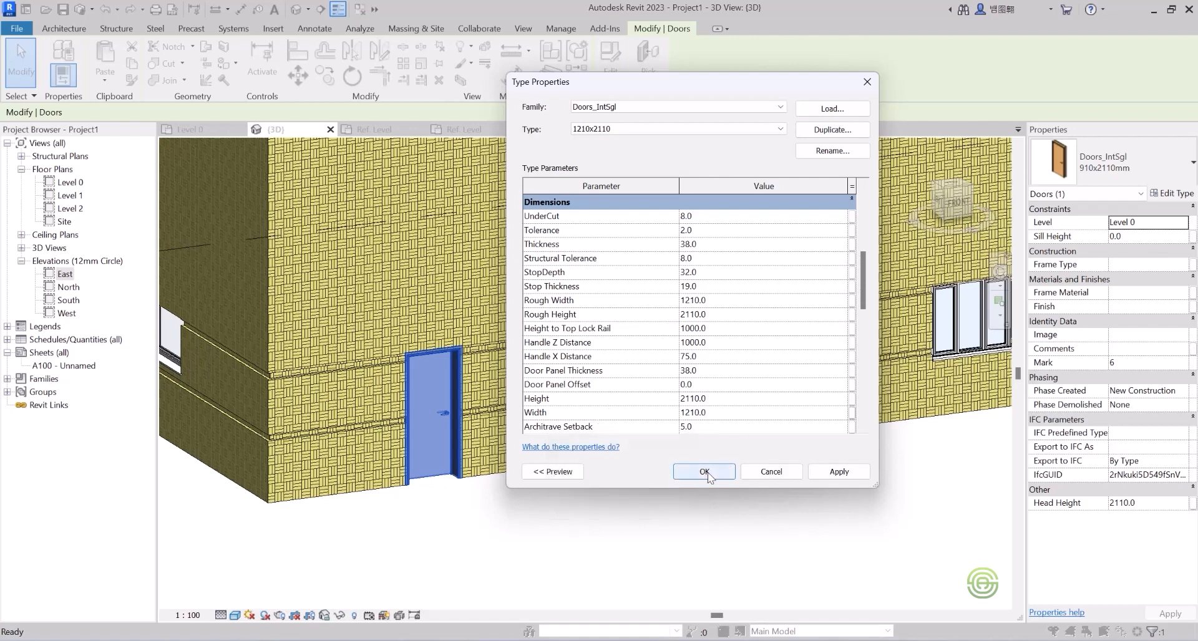
{"action": "left_click", "coordinate": [704, 472]}
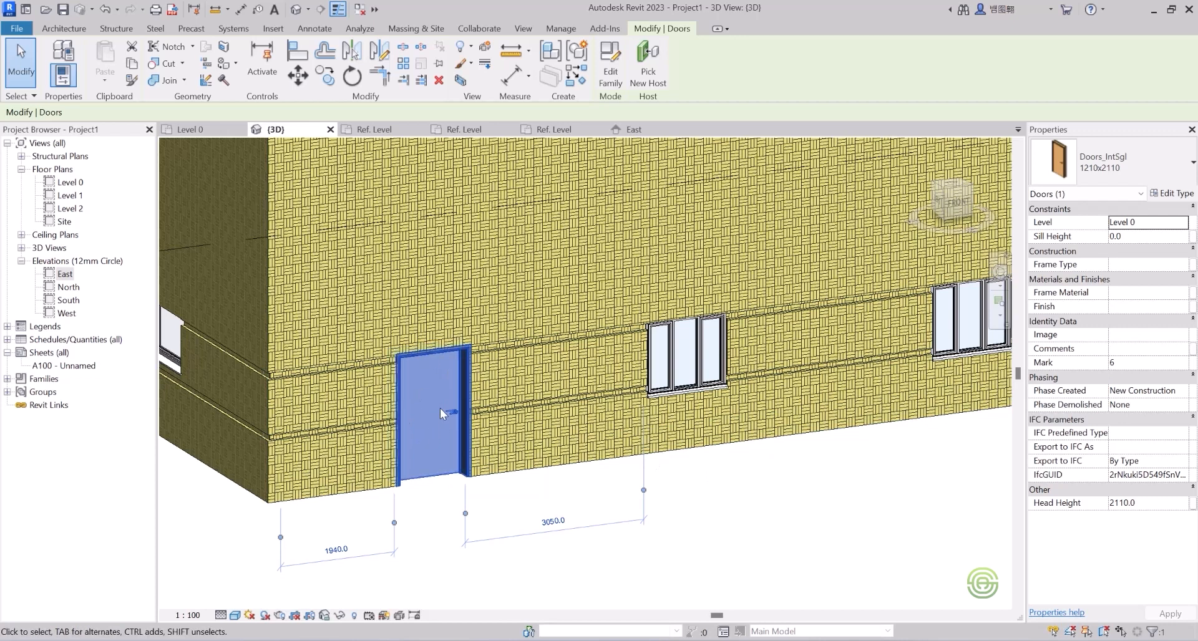
- Set the single door's distance from the nearby building corner to 2000 and deselect the door
{"action": "left_click", "coordinate": [336, 552]}
{"action": "type", "text": "2000"}
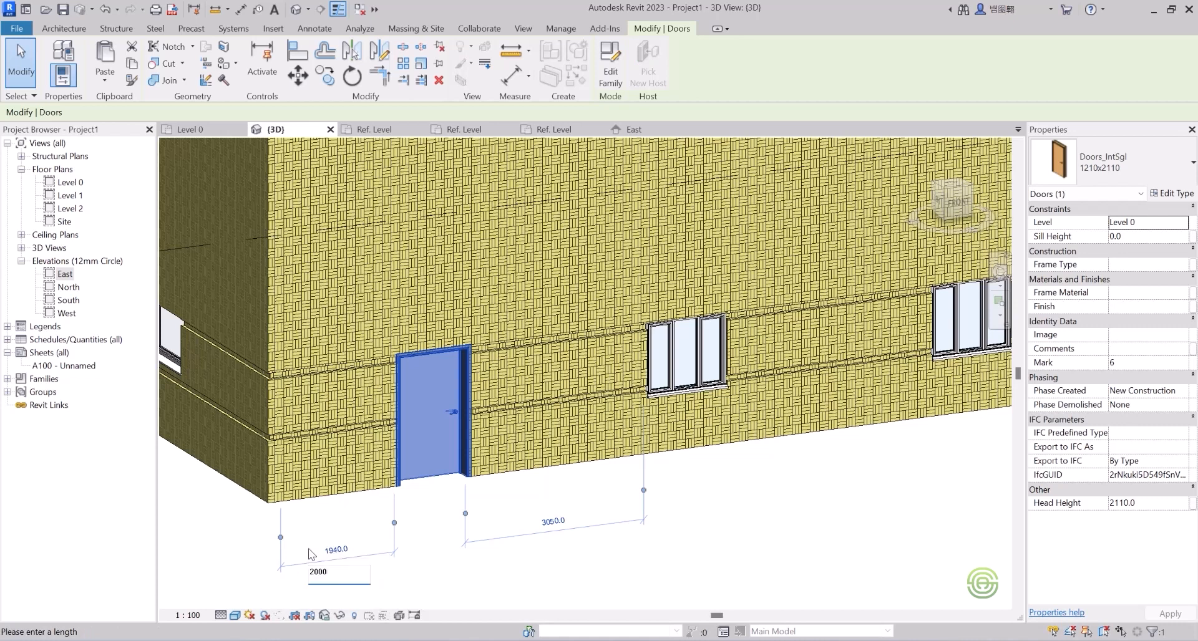
{"action": "key", "text": "Return"}
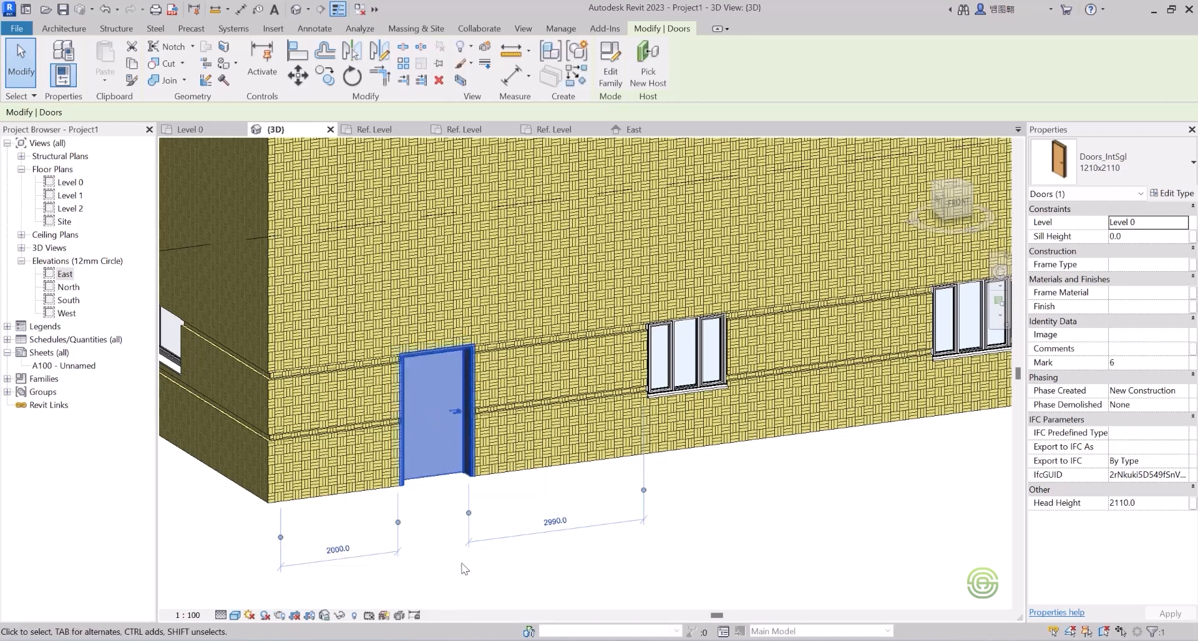
{"action": "left_click", "coordinate": [457, 572]}
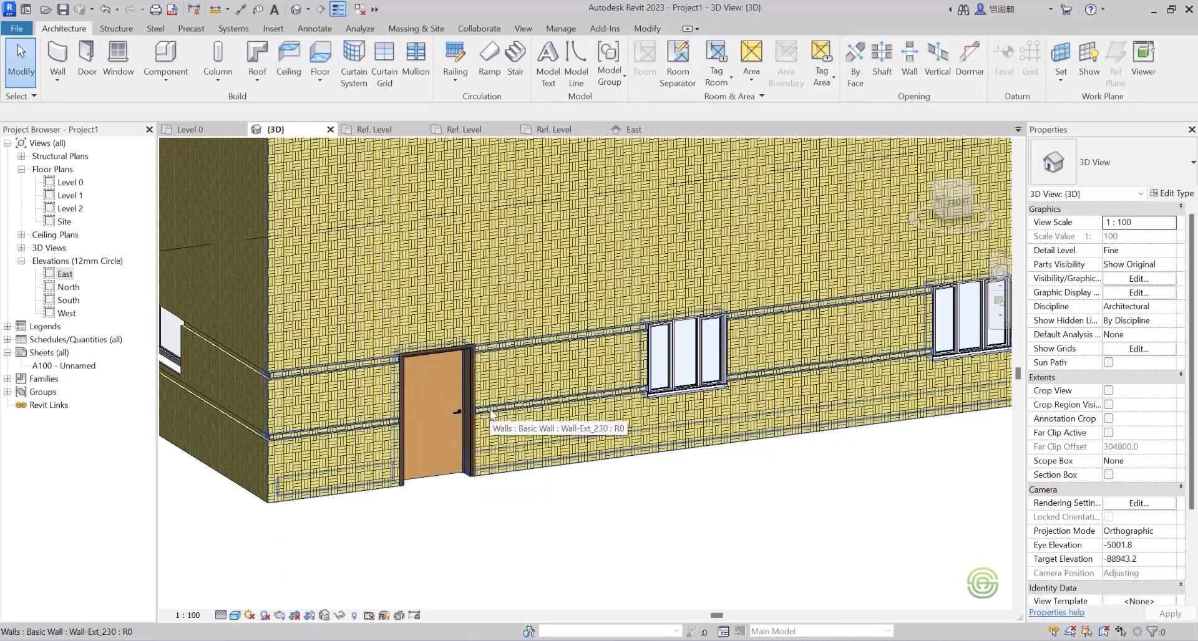
{"action": "scroll", "coordinate": [493, 405], "scroll_direction": "down", "scroll_amount": 4}
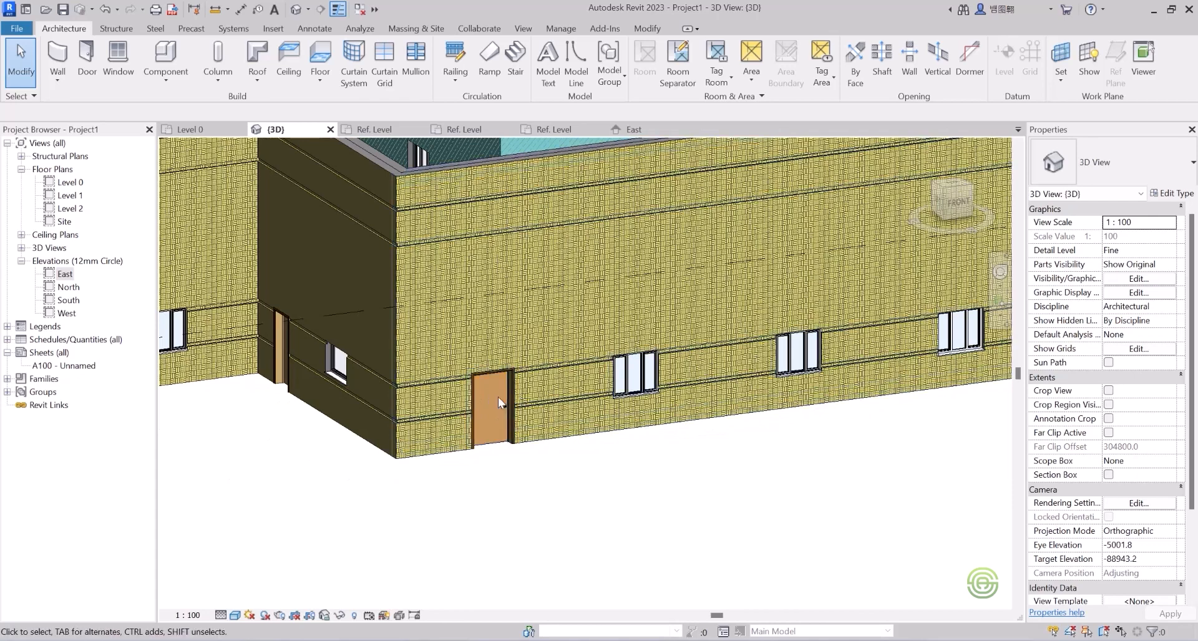
{"action": "scroll", "coordinate": [498, 396], "scroll_direction": "down", "scroll_amount": 3}
{"action": "scroll", "coordinate": [496, 398], "scroll_direction": "up", "scroll_amount": 6}
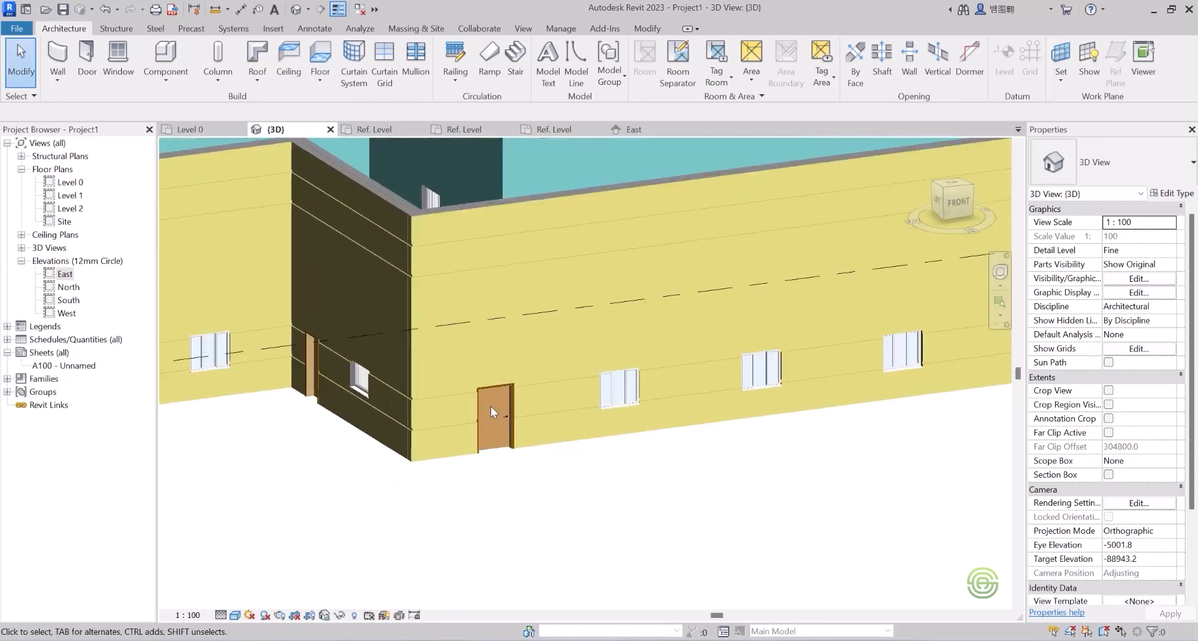
- Open the family of the Doors_ExtDbl_Flush double door between the two windows on the building's side wall for editing
{"action": "scroll", "coordinate": [556, 413], "scroll_direction": "down", "scroll_amount": 5}
{"action": "middle_click_drag", "start_coordinate": [507, 383], "coordinate": [337, 346], "text": "shift"}
{"action": "scroll", "coordinate": [586, 318], "scroll_direction": "up", "scroll_amount": 2}
{"action": "middle_click_drag", "start_coordinate": [679, 298], "coordinate": [595, 302], "text": "shift"}
{"action": "scroll", "coordinate": [567, 302], "scroll_direction": "up", "scroll_amount": 3}
{"action": "left_click", "coordinate": [522, 340]}
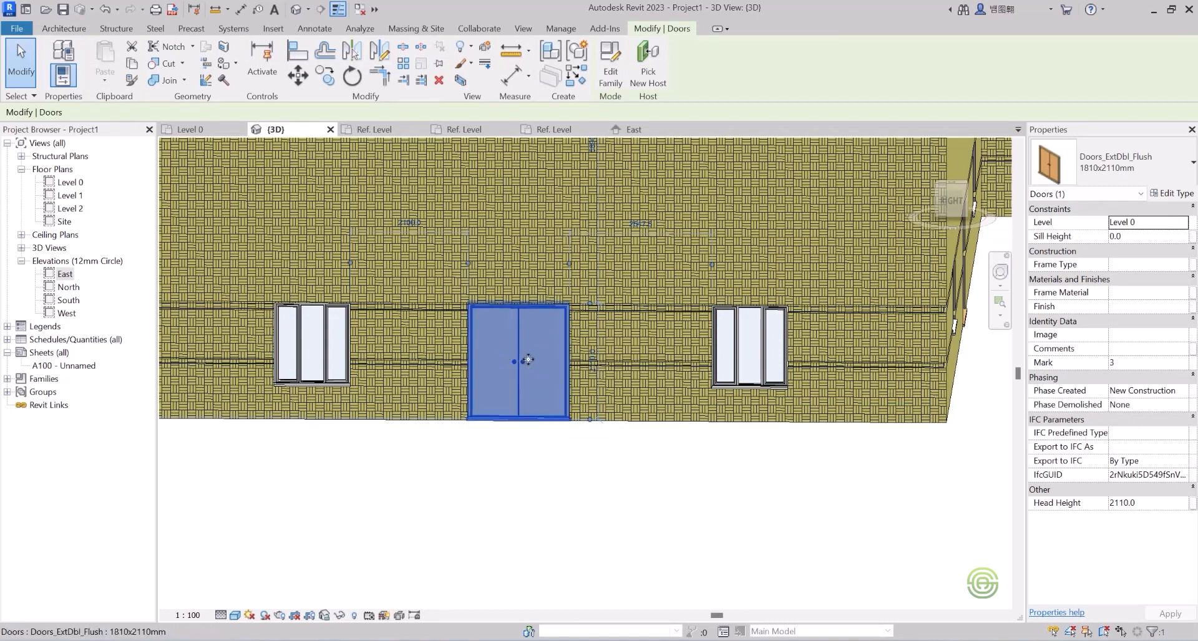
{"action": "scroll", "coordinate": [521, 336], "scroll_direction": "up", "scroll_amount": 3}
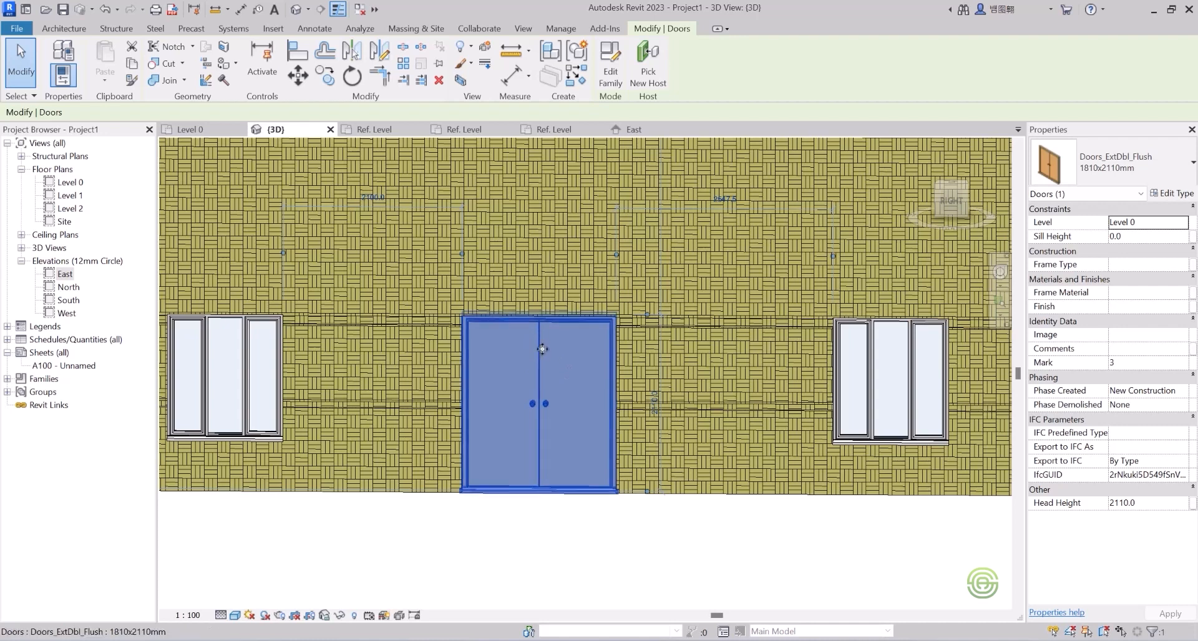
{"action": "left_click", "coordinate": [612, 55]}
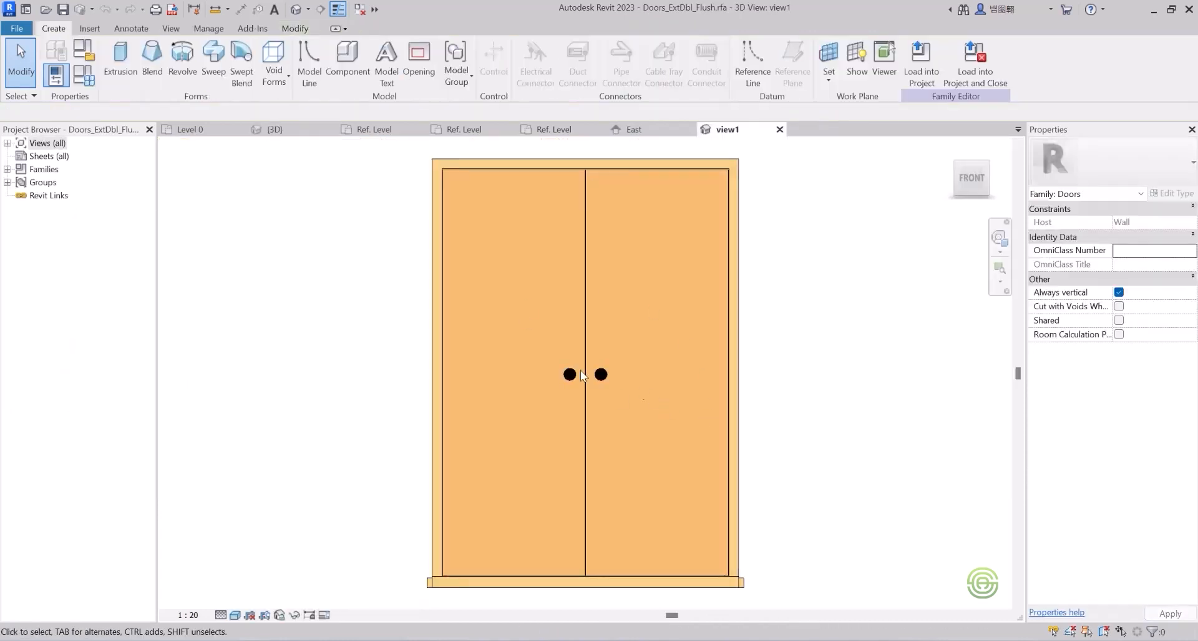
- Examine the parts of the double door family: the panel extrusion, the opening cut around the frame and the threshold
{"action": "scroll", "coordinate": [571, 370], "scroll_direction": "down", "scroll_amount": 2}
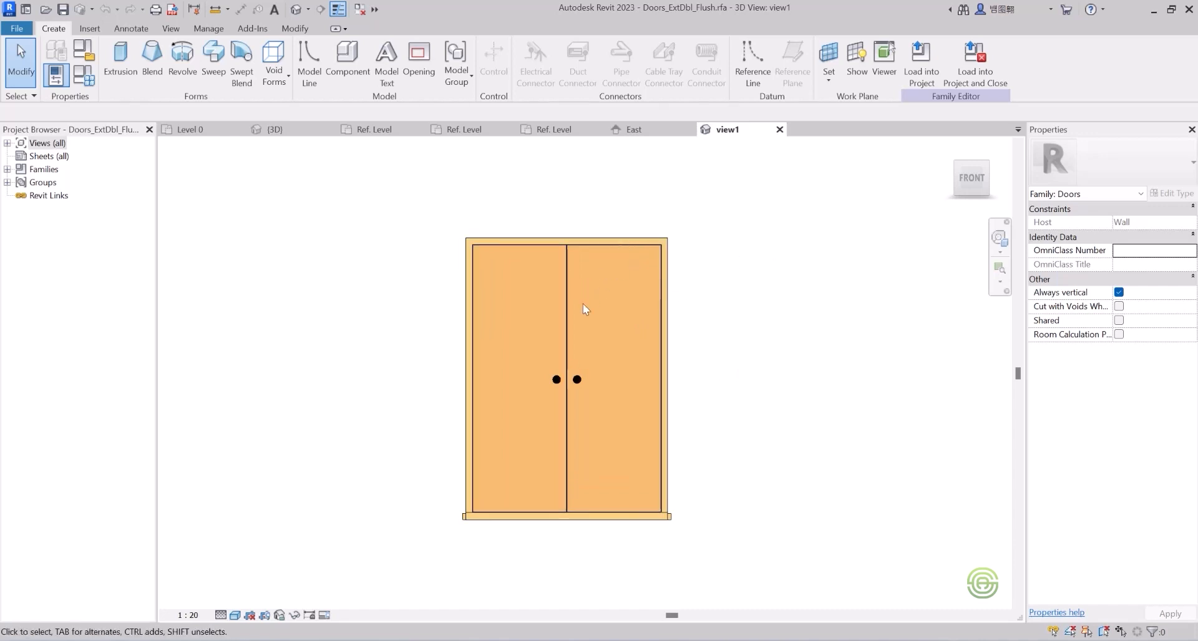
{"action": "left_click", "coordinate": [564, 294]}
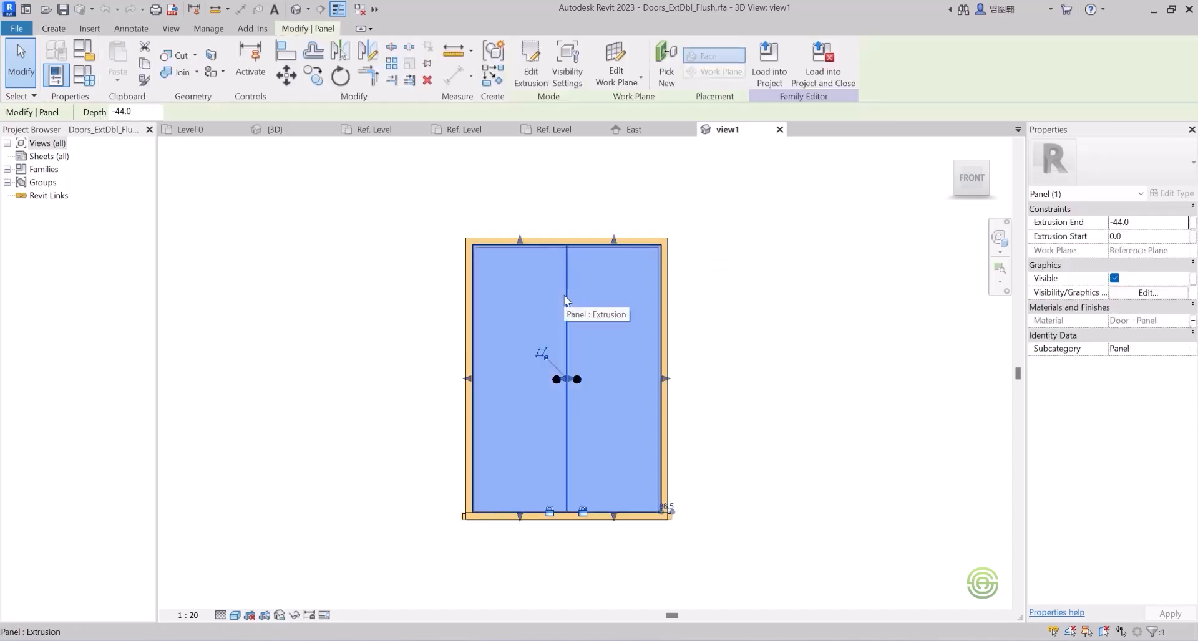
{"action": "scroll", "coordinate": [683, 456], "scroll_direction": "up", "scroll_amount": 2}
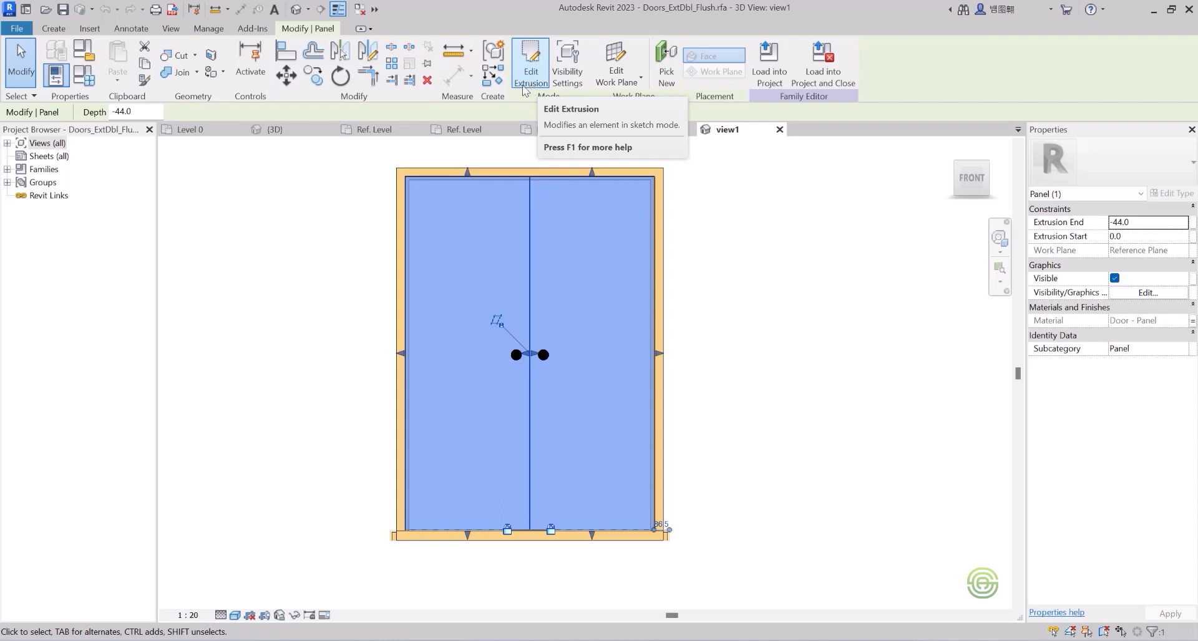
{"action": "left_click", "coordinate": [665, 187]}
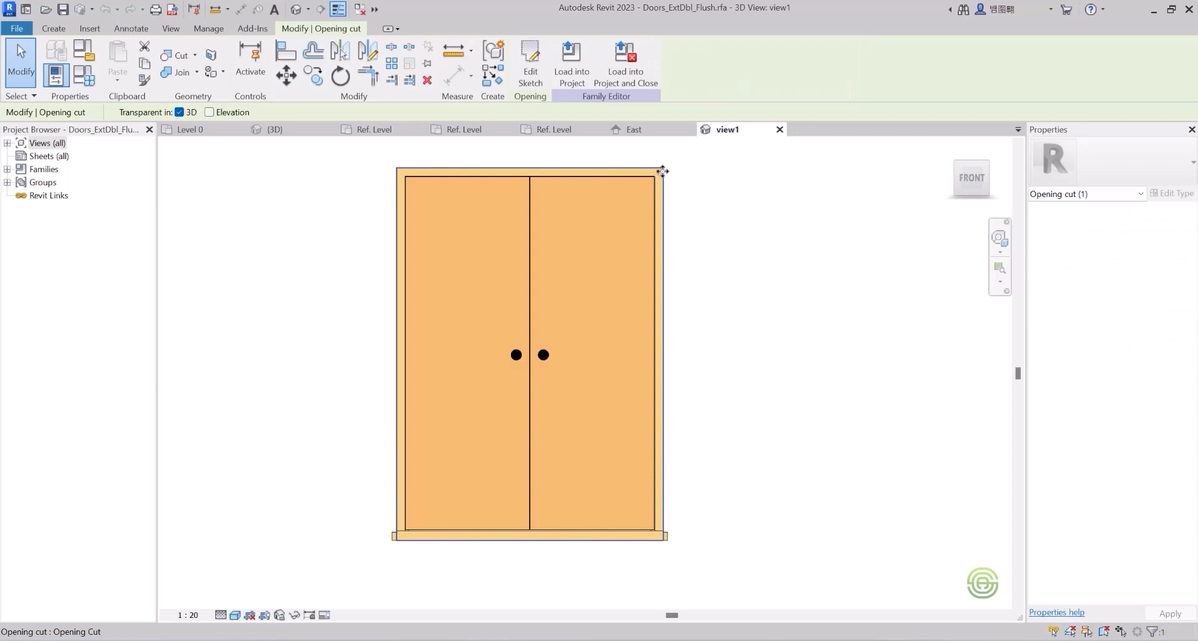
{"action": "left_click", "coordinate": [705, 235]}
{"action": "left_click", "coordinate": [664, 187]}
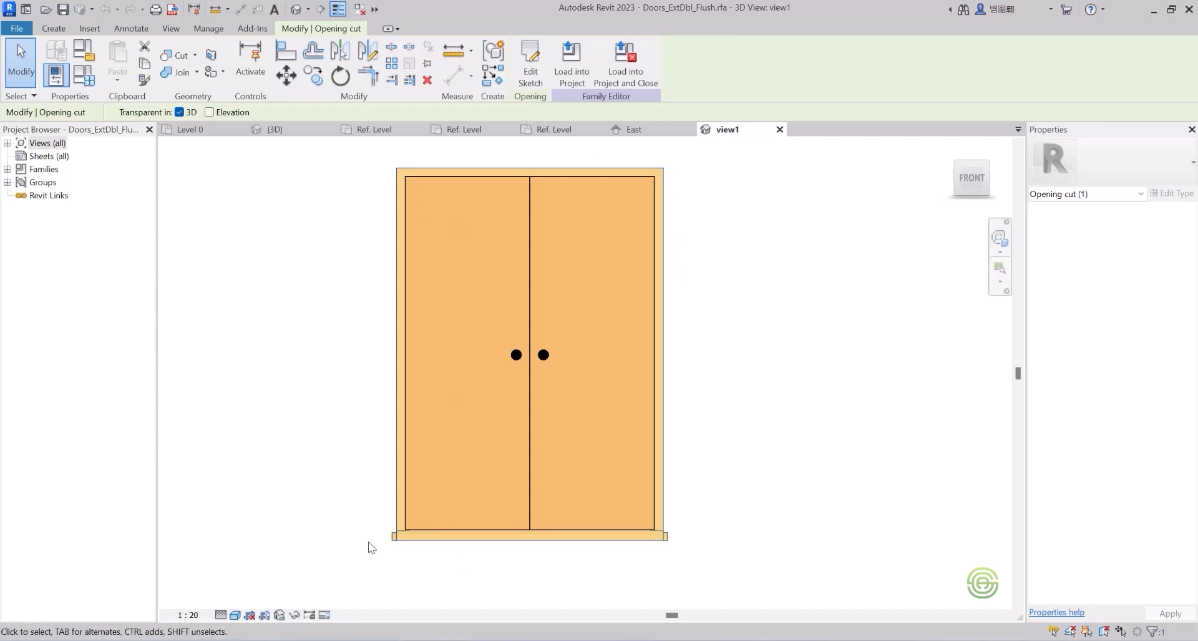
{"action": "left_click", "coordinate": [389, 536]}
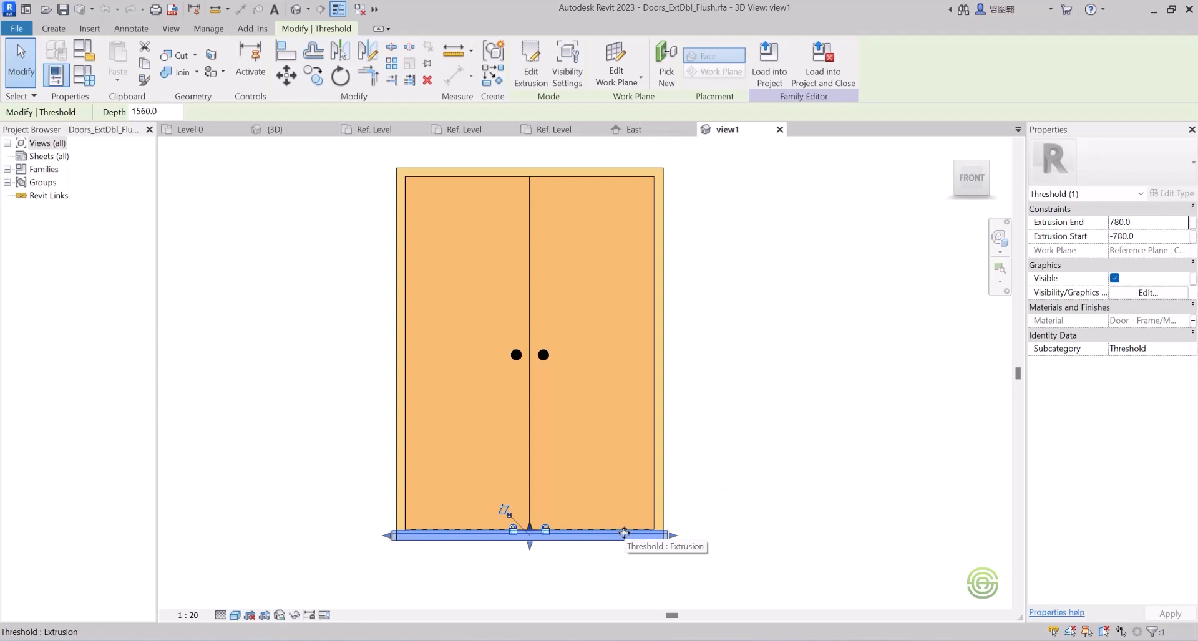
{"action": "left_click", "coordinate": [666, 432]}
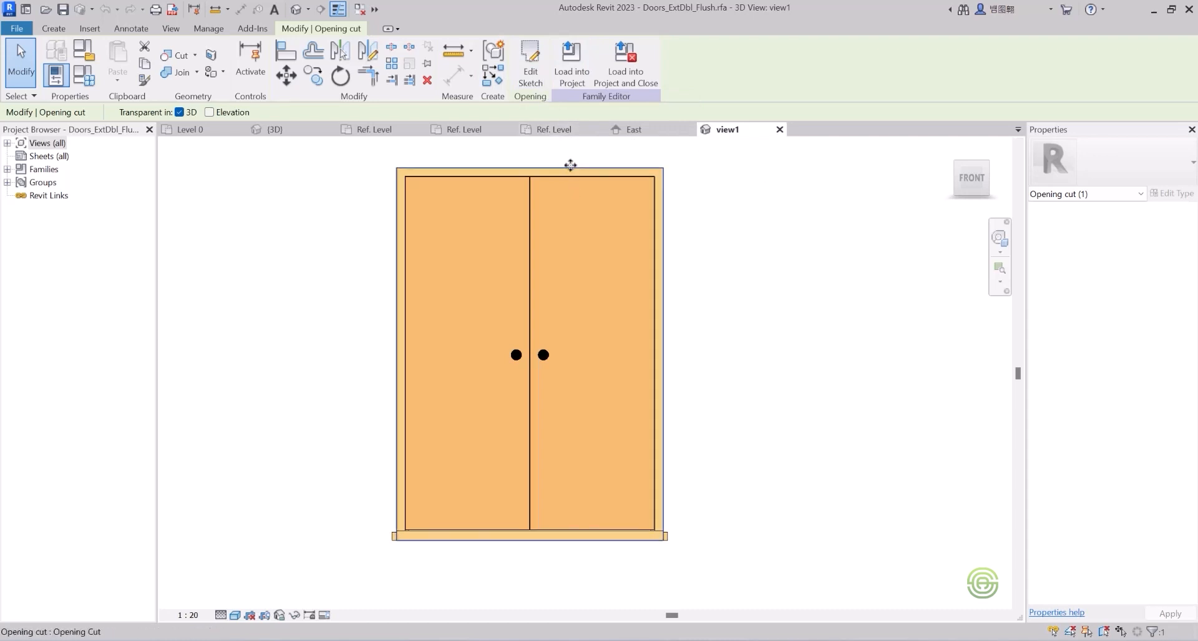
- Open the sketch of the double door's panel extrusion for editing
{"action": "left_click", "coordinate": [533, 218]}
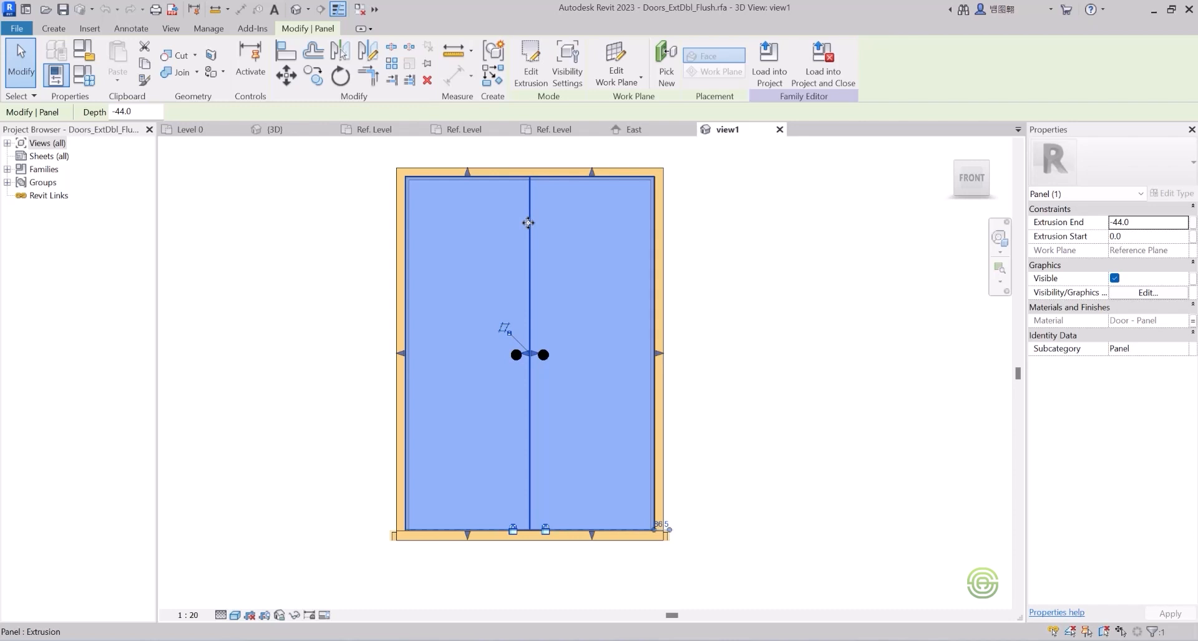
{"action": "left_click", "coordinate": [529, 74]}
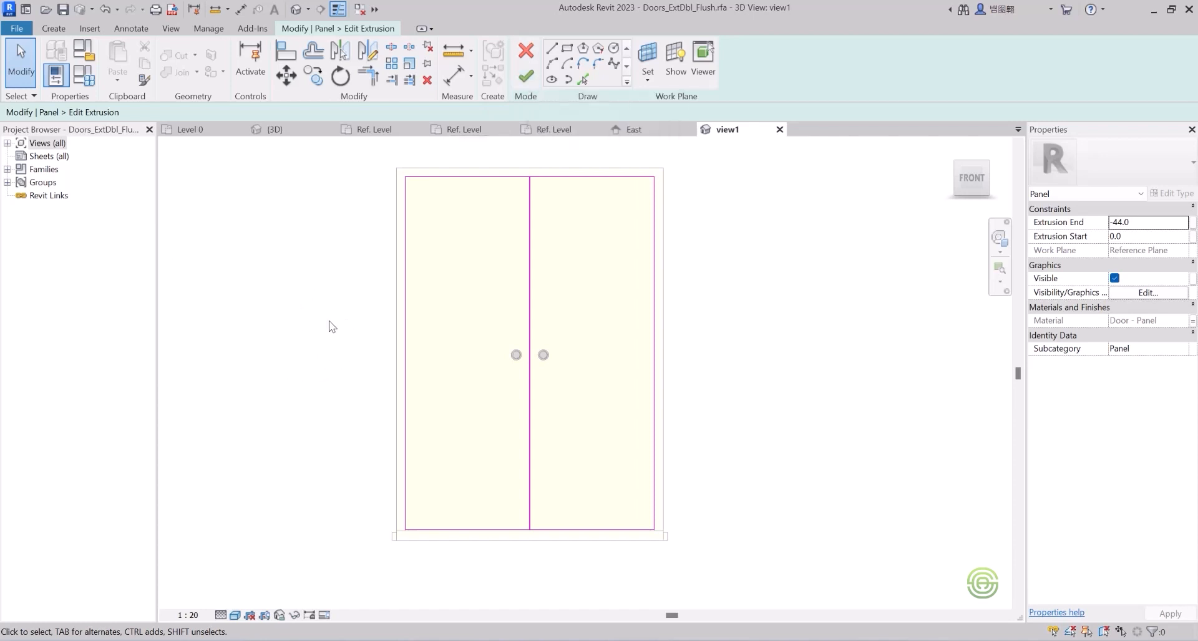
- Sketch two concentric trial circles beside the door panel's outline and delete both
{"action": "left_click", "coordinate": [614, 48]}
{"action": "left_click", "coordinate": [275, 291]}
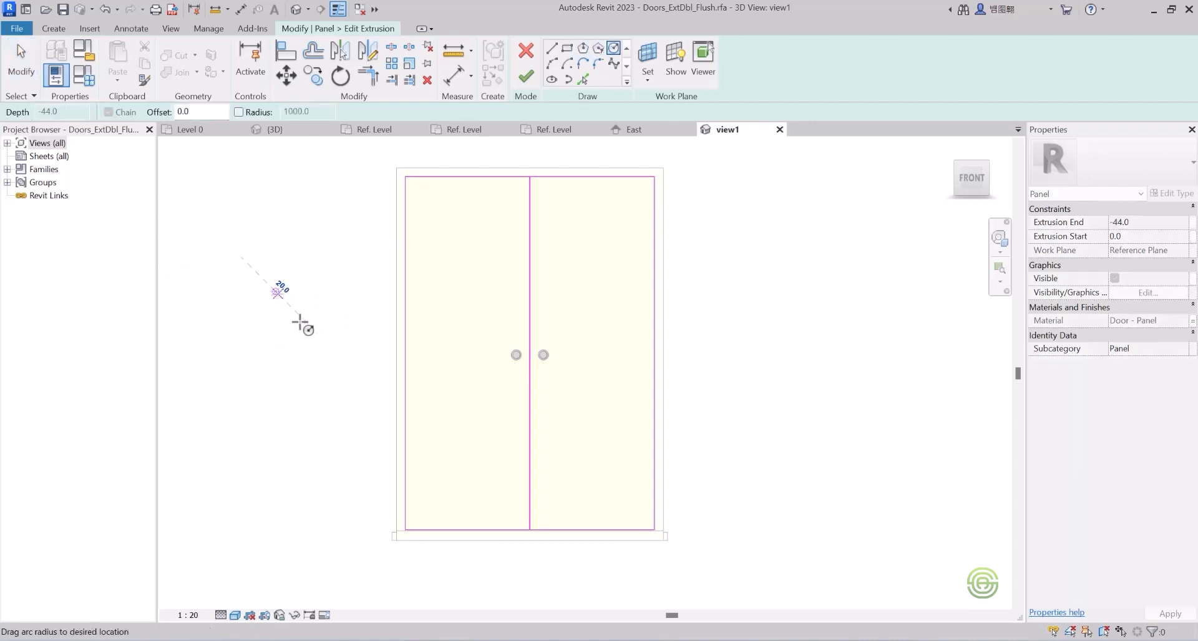
{"action": "left_click", "coordinate": [318, 310]}
{"action": "left_click", "coordinate": [259, 274]}
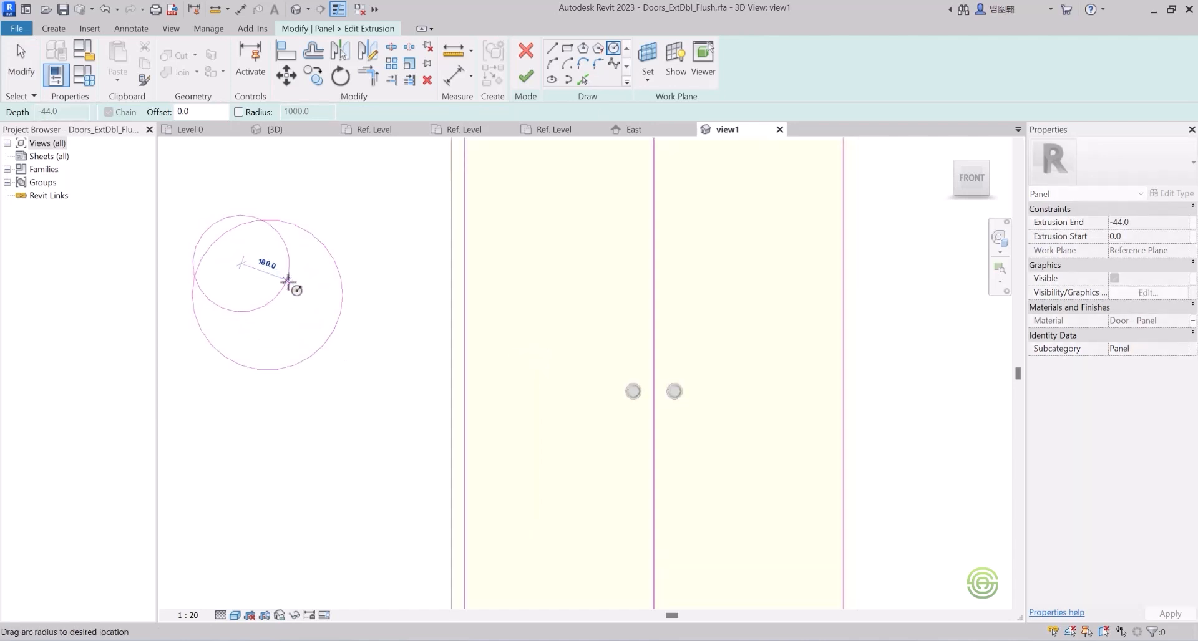
{"action": "key", "text": "Escape"}
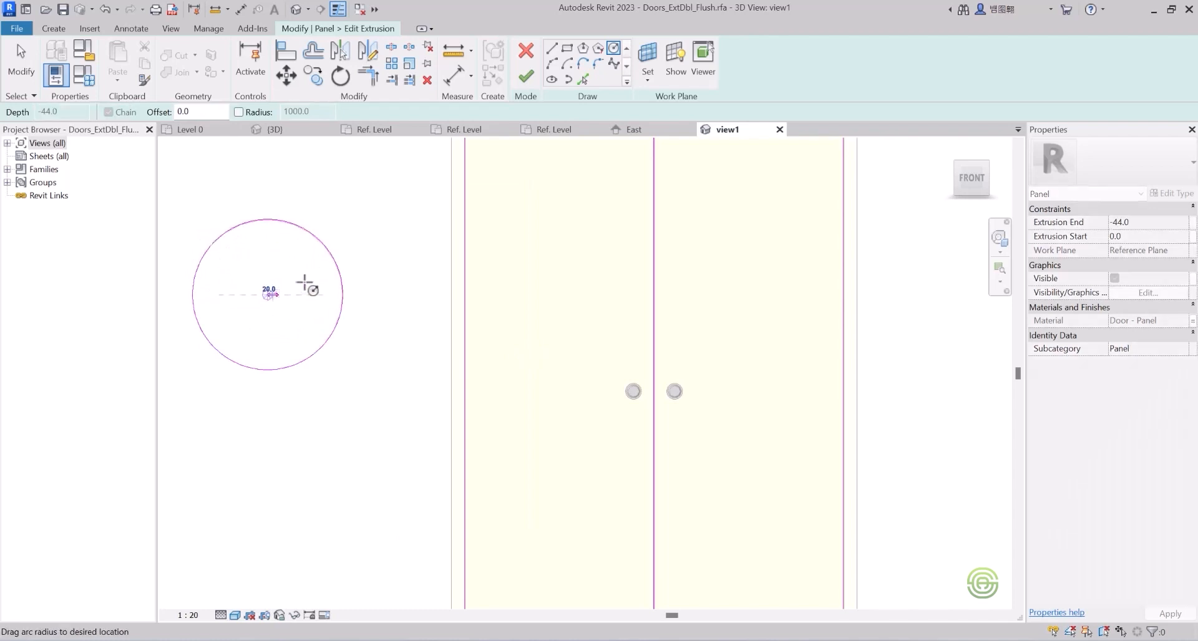
{"action": "left_click", "coordinate": [327, 294]}
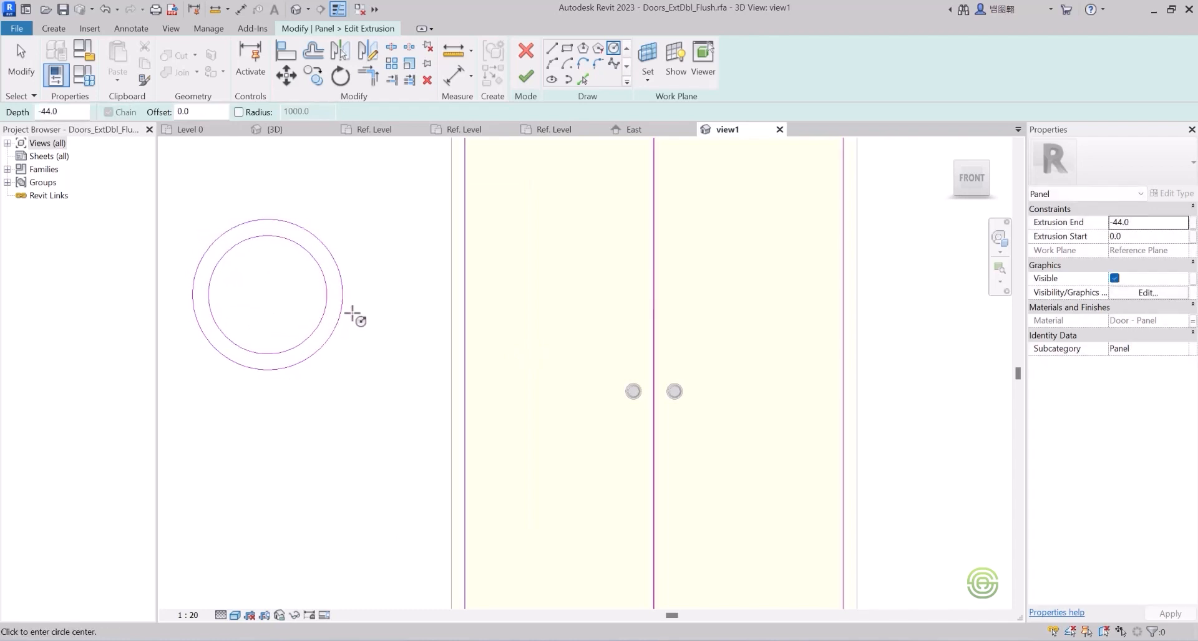
{"action": "key", "text": "Escape"}
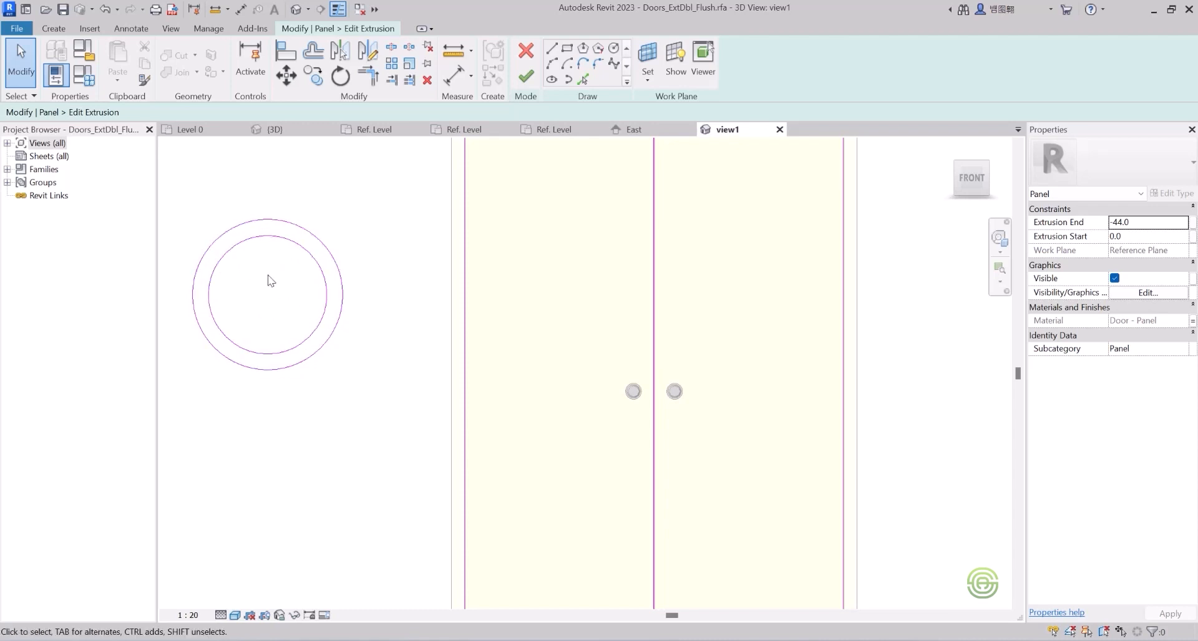
{"action": "left_click_drag", "start_coordinate": [344, 384], "coordinate": [286, 310]}
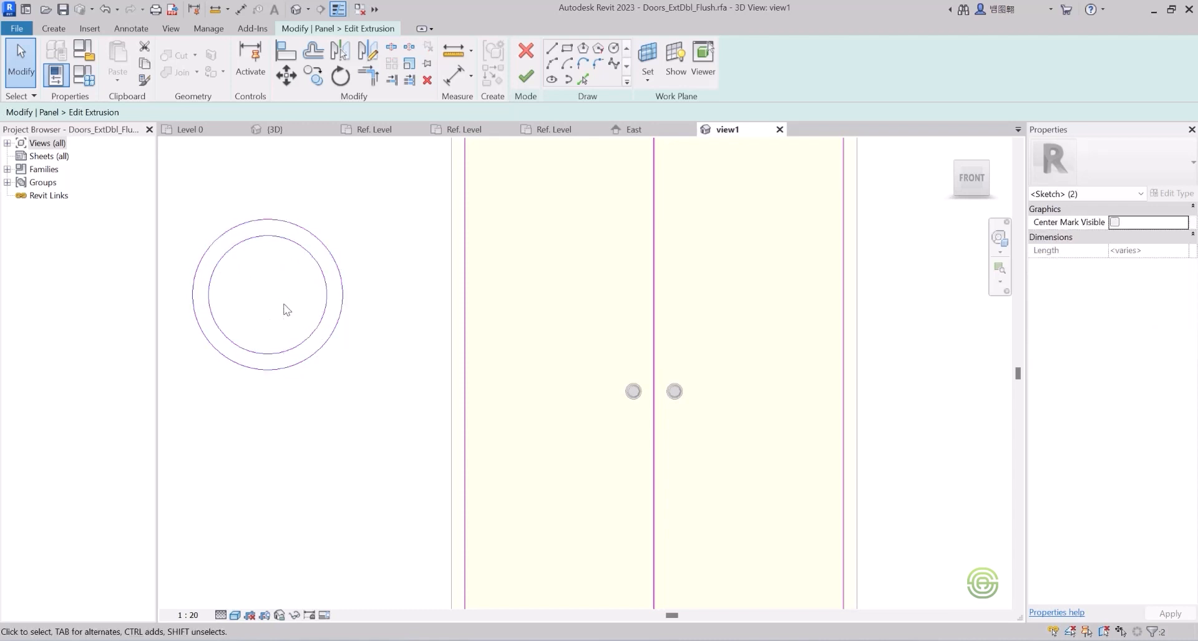
{"action": "key", "text": "Delete"}
- Sketch a vertical rectangle about 400 mm wide and 1640 mm high inside the left door leaf's outline
{"action": "scroll", "coordinate": [601, 356], "scroll_direction": "down", "scroll_amount": 2}
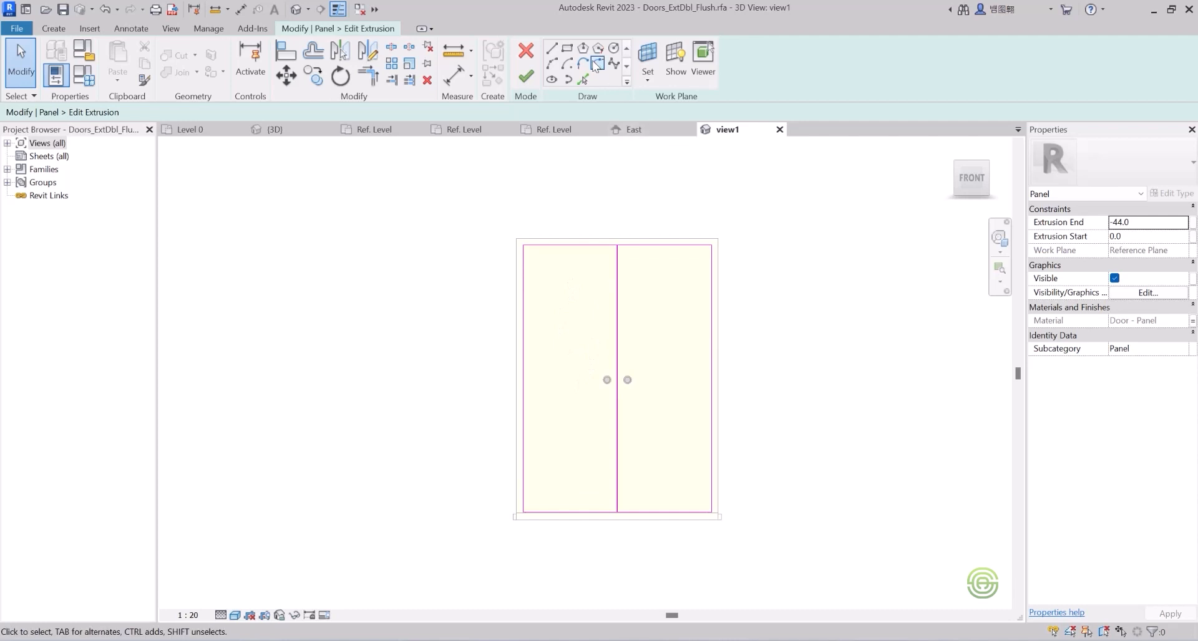
{"action": "left_click", "coordinate": [566, 48]}
{"action": "scroll", "coordinate": [682, 366], "scroll_direction": "up", "scroll_amount": 1}
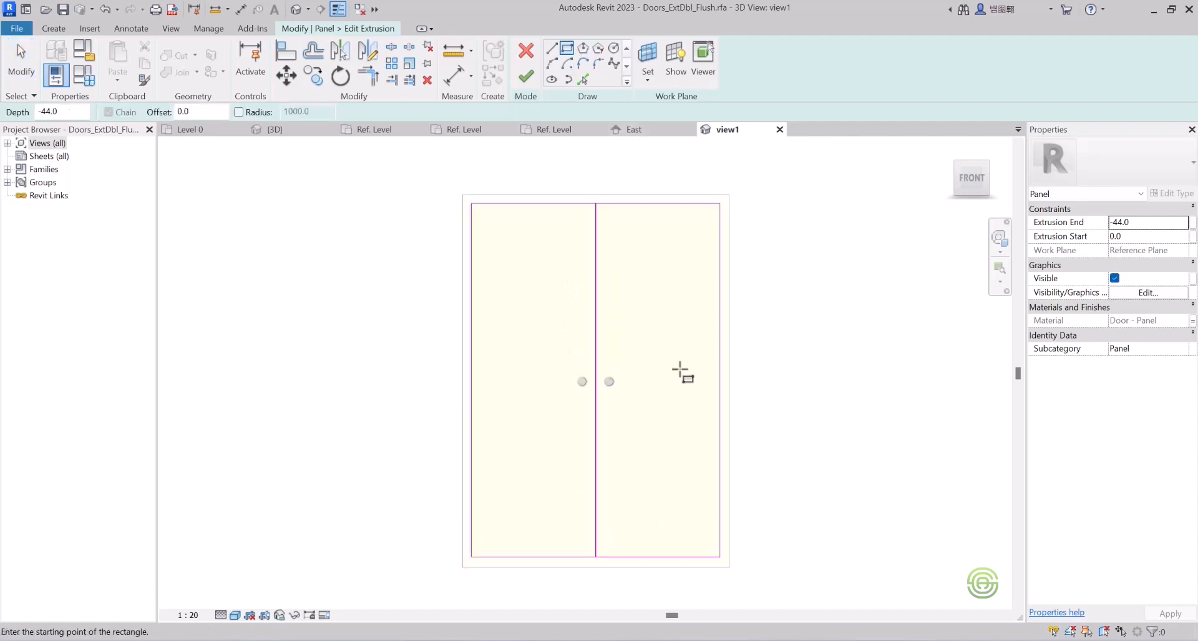
{"action": "left_click", "coordinate": [492, 234]}
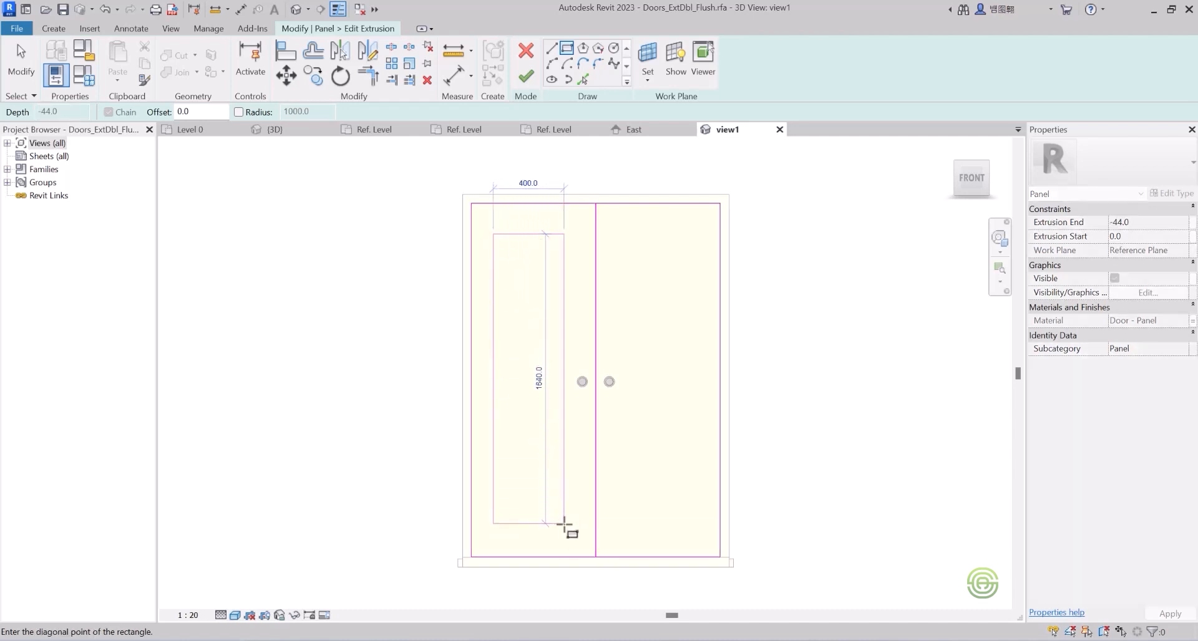
{"action": "left_click", "coordinate": [564, 524]}
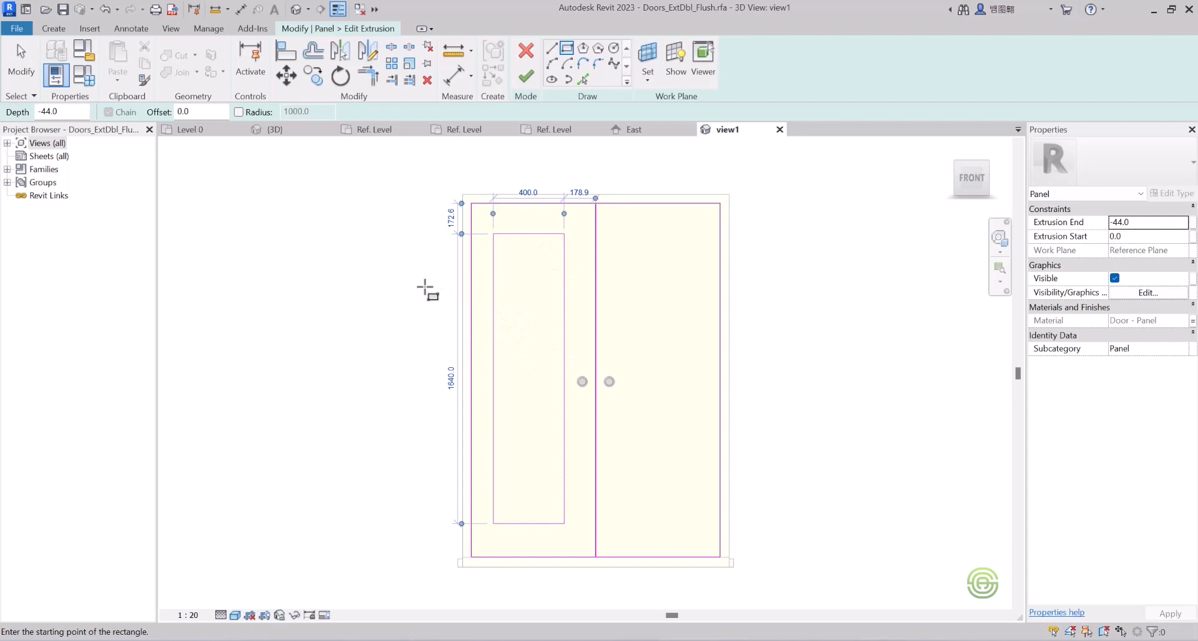
{"action": "key", "text": "Escape"}
{"action": "key", "text": "Escape"}
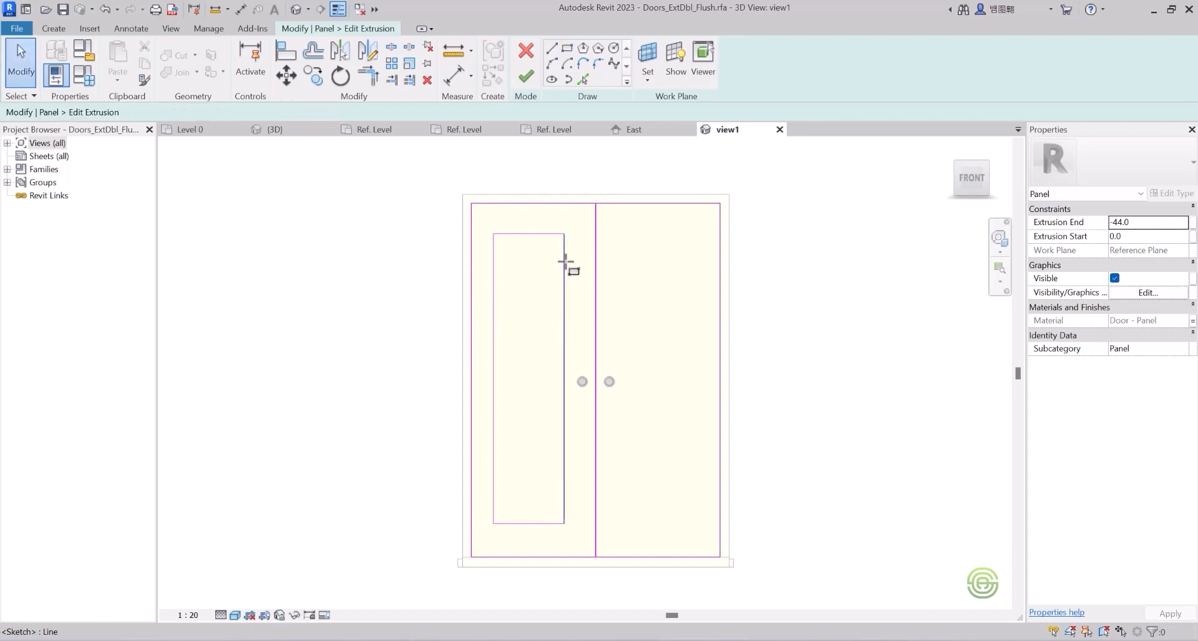
{"action": "left_click", "coordinate": [566, 265]}
{"action": "left_click_drag", "start_coordinate": [553, 236], "coordinate": [554, 234]}
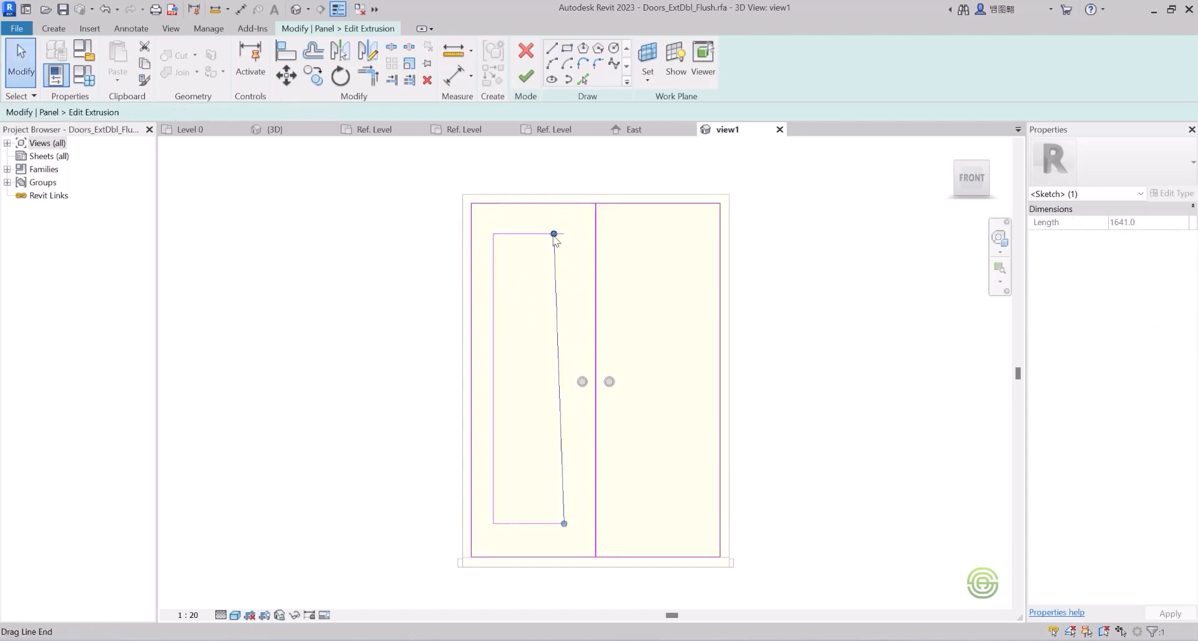
{"action": "key", "text": "ctrl+z"}
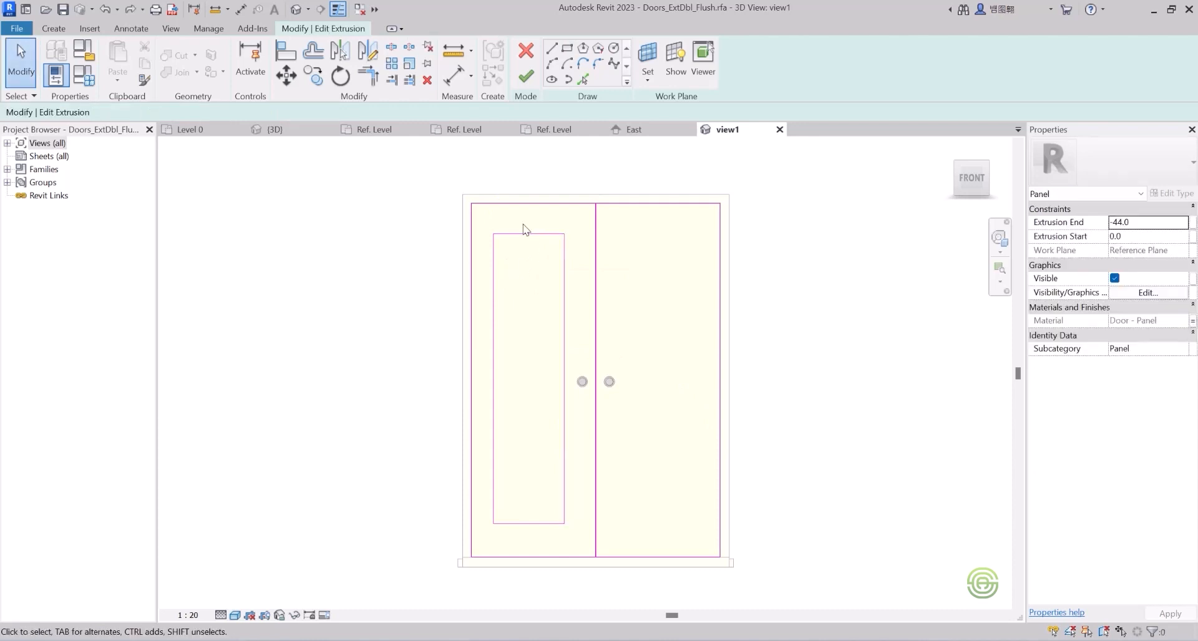
- Mirror a copy of the rectangle across the door's centre line onto the right leaf and finish the panel extrusion sketch
{"action": "left_click", "coordinate": [523, 234]}
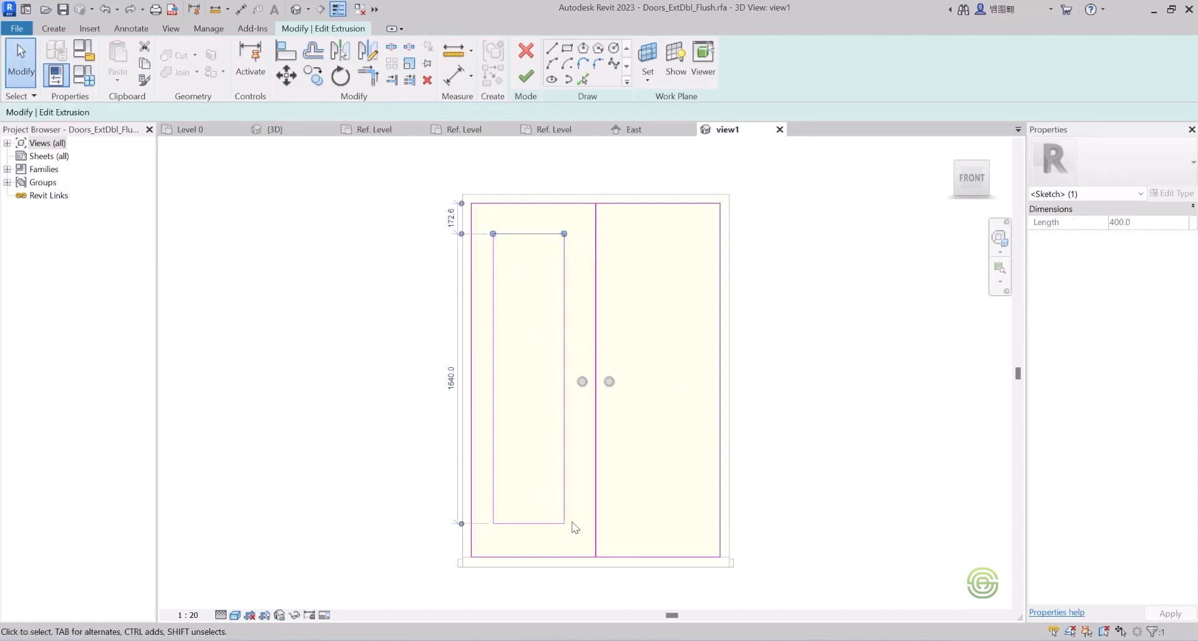
{"action": "left_click_drag", "start_coordinate": [570, 529], "coordinate": [539, 480]}
{"action": "left_click_drag", "start_coordinate": [511, 388], "coordinate": [485, 224]}
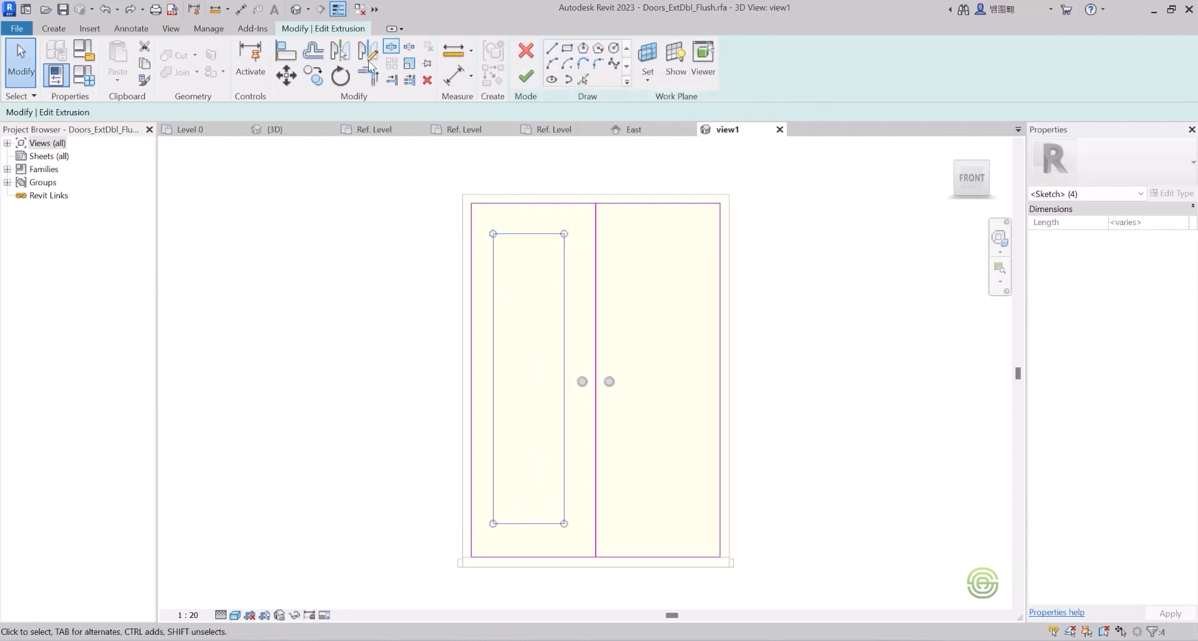
{"action": "left_click", "coordinate": [341, 51]}
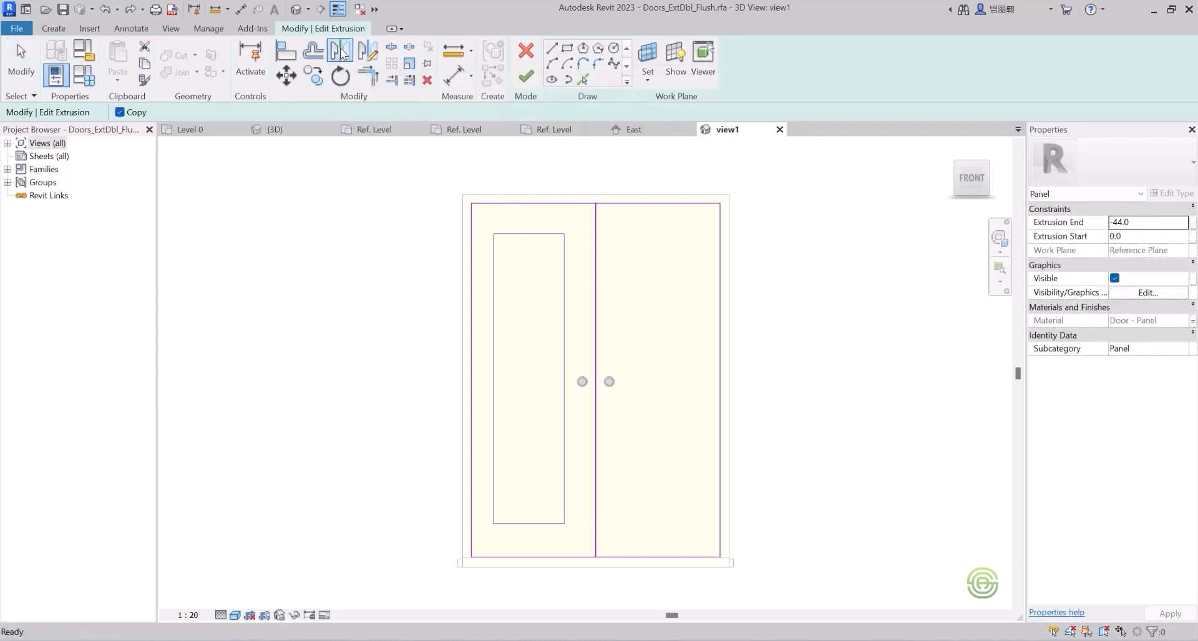
{"action": "left_click", "coordinate": [595, 315]}
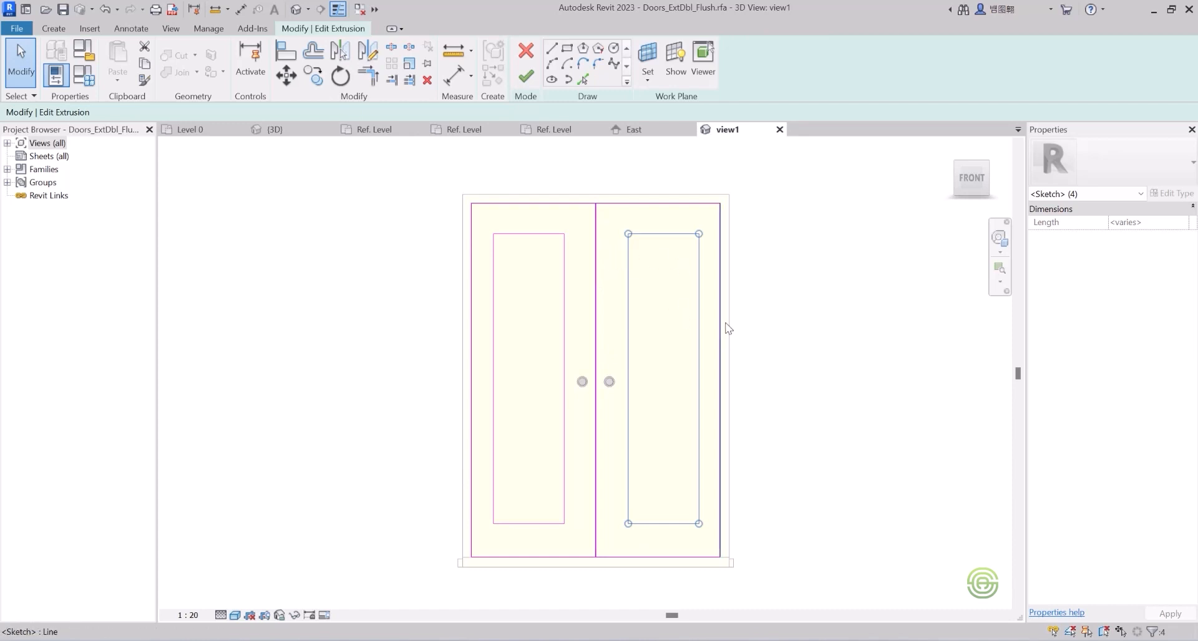
{"action": "left_click", "coordinate": [752, 310]}
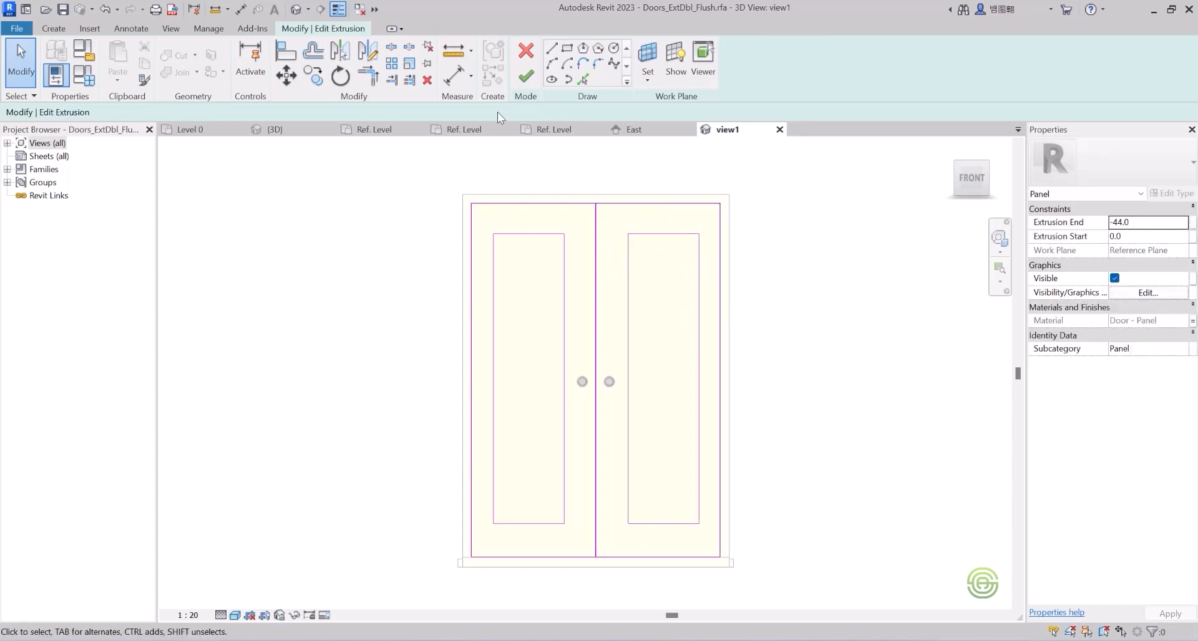
{"action": "left_click", "coordinate": [525, 76]}
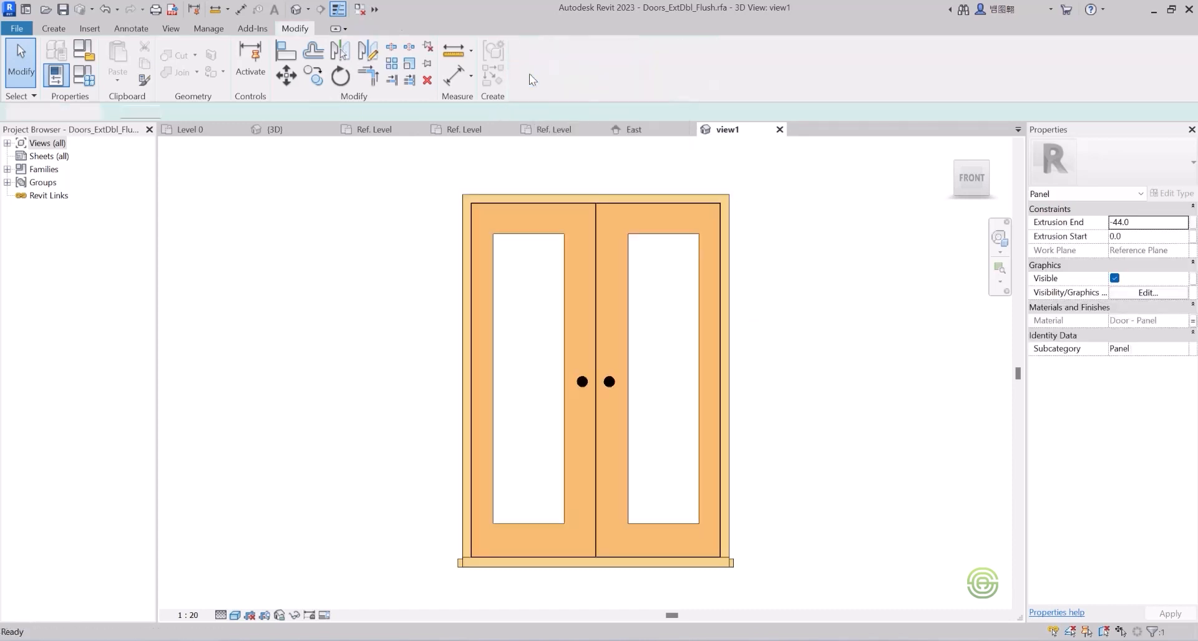
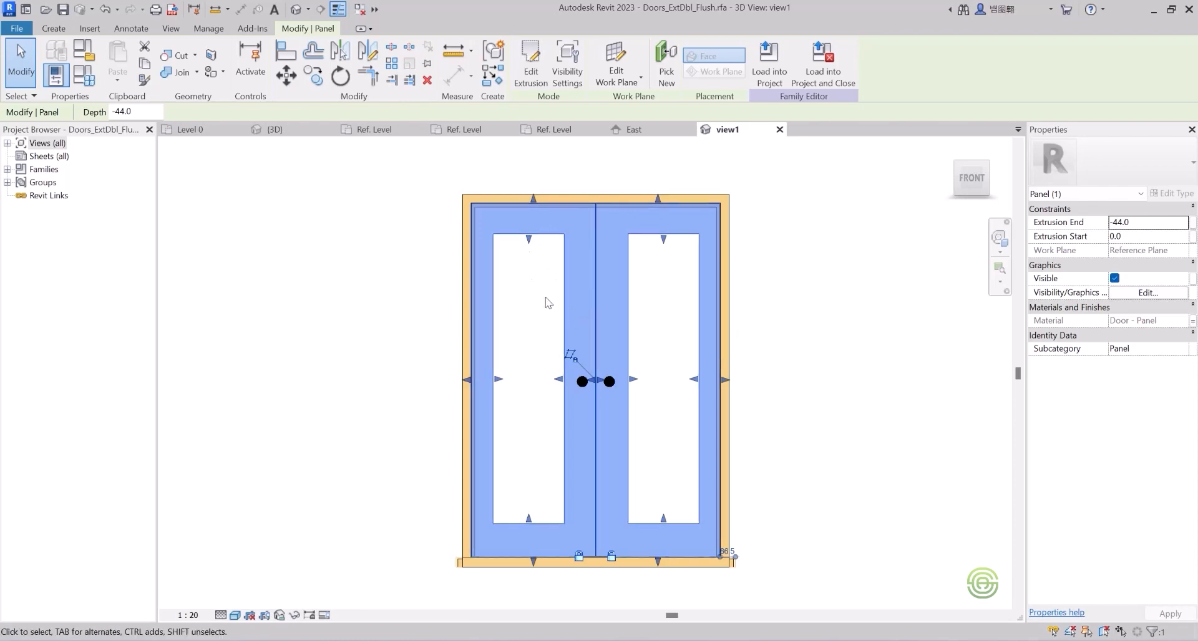
- Examine the rectangular cutouts through the thickness of the door leaves from an angled 3D view
{"action": "scroll", "coordinate": [469, 271], "scroll_direction": "down", "scroll_amount": 1}
{"action": "scroll", "coordinate": [548, 389], "scroll_direction": "up", "scroll_amount": 1}
{"action": "middle_click_drag", "start_coordinate": [548, 390], "coordinate": [502, 486], "text": "shift"}
{"action": "scroll", "coordinate": [505, 479], "scroll_direction": "up", "scroll_amount": 2}
{"action": "scroll", "coordinate": [505, 479], "scroll_direction": "up", "scroll_amount": 2}
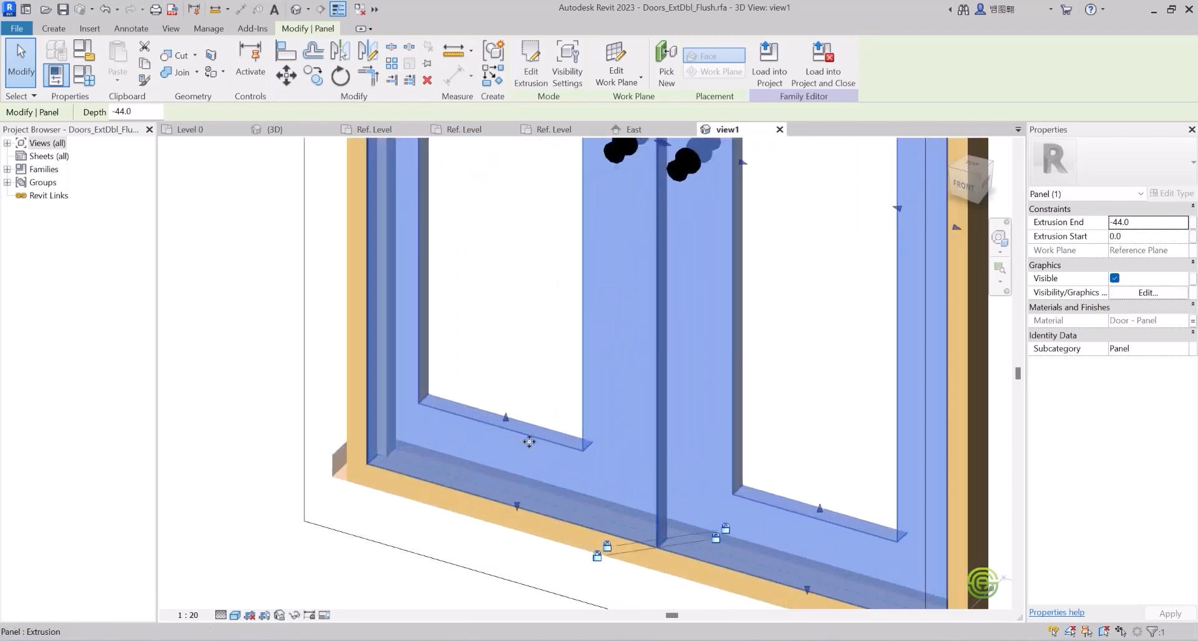
{"action": "middle_click_drag", "start_coordinate": [569, 441], "coordinate": [563, 523], "text": "shift"}
{"action": "left_click", "coordinate": [531, 298]}
{"action": "scroll", "coordinate": [462, 287], "scroll_direction": "up", "scroll_amount": 2}
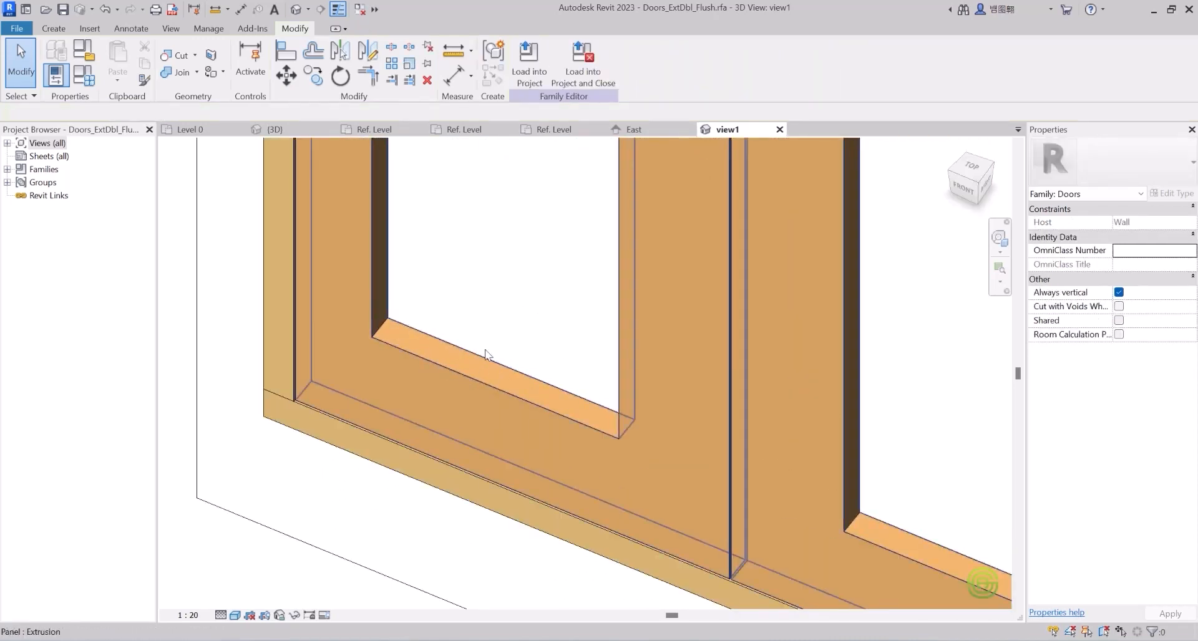
{"action": "scroll", "coordinate": [481, 342], "scroll_direction": "down", "scroll_amount": 1}
{"action": "middle_click_drag", "start_coordinate": [481, 342], "coordinate": [512, 406]}
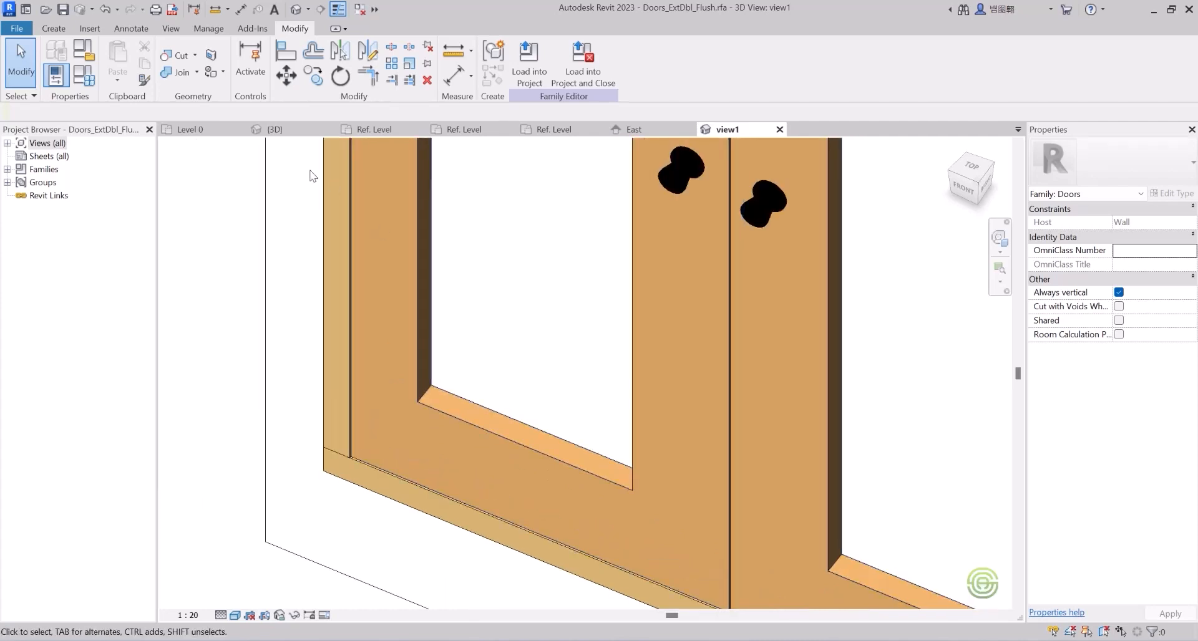
- Set the work plane to the bottom face of the left door leaf's opening and show it
{"action": "left_click", "coordinate": [54, 27]}
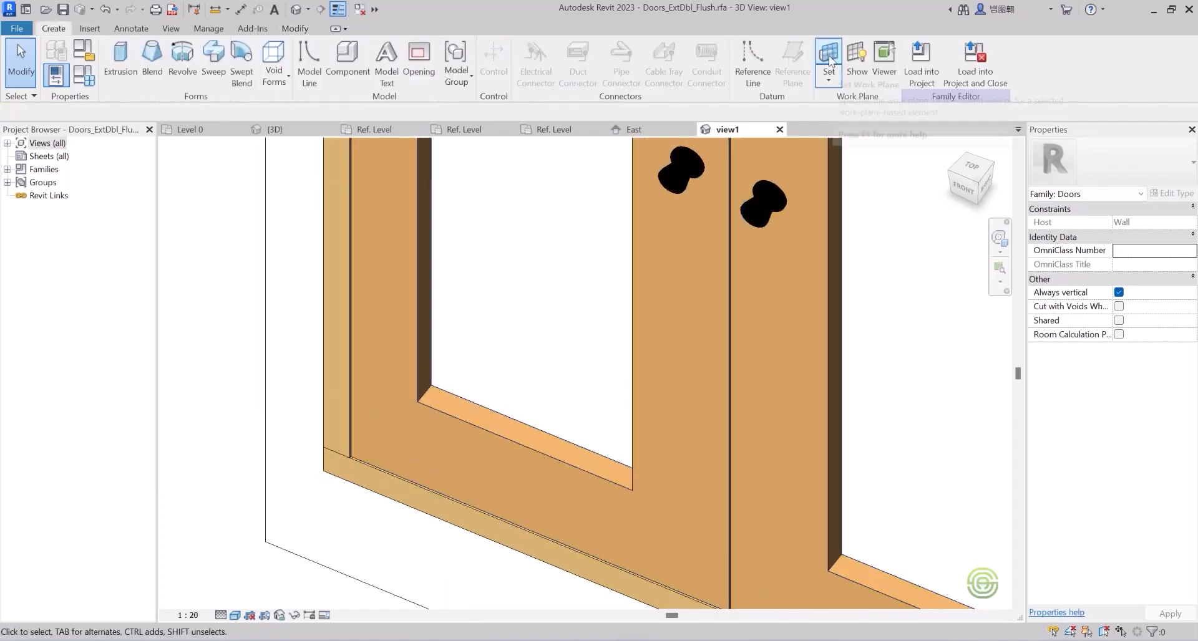
{"action": "left_click", "coordinate": [830, 78]}
{"action": "left_click", "coordinate": [854, 129]}
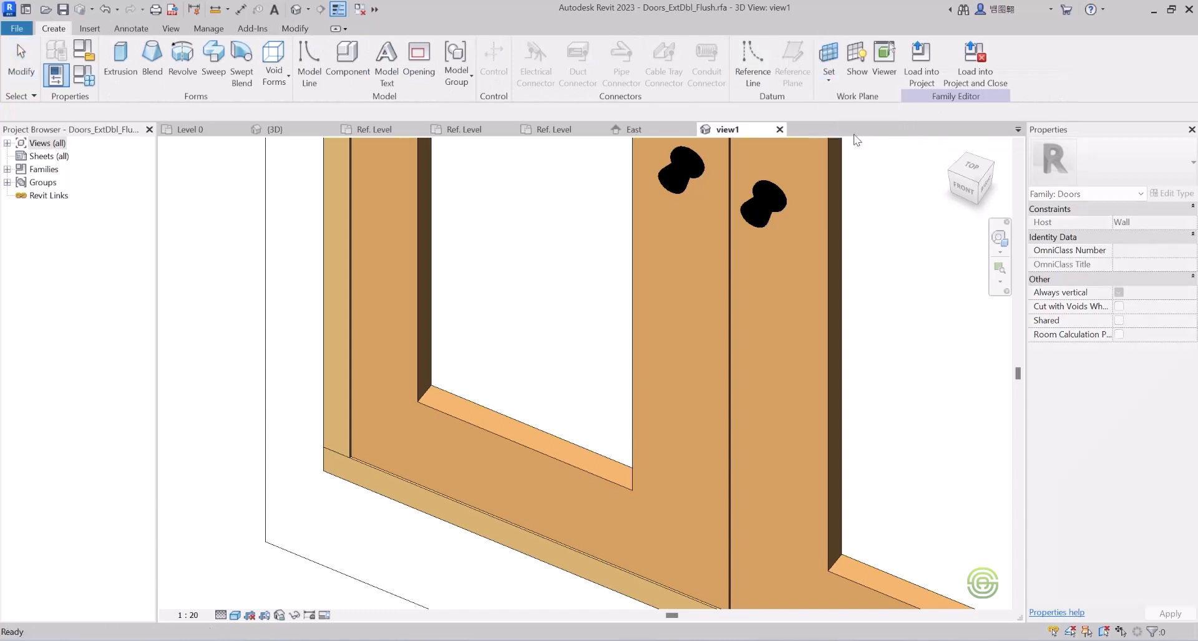
{"action": "left_click", "coordinate": [516, 441]}
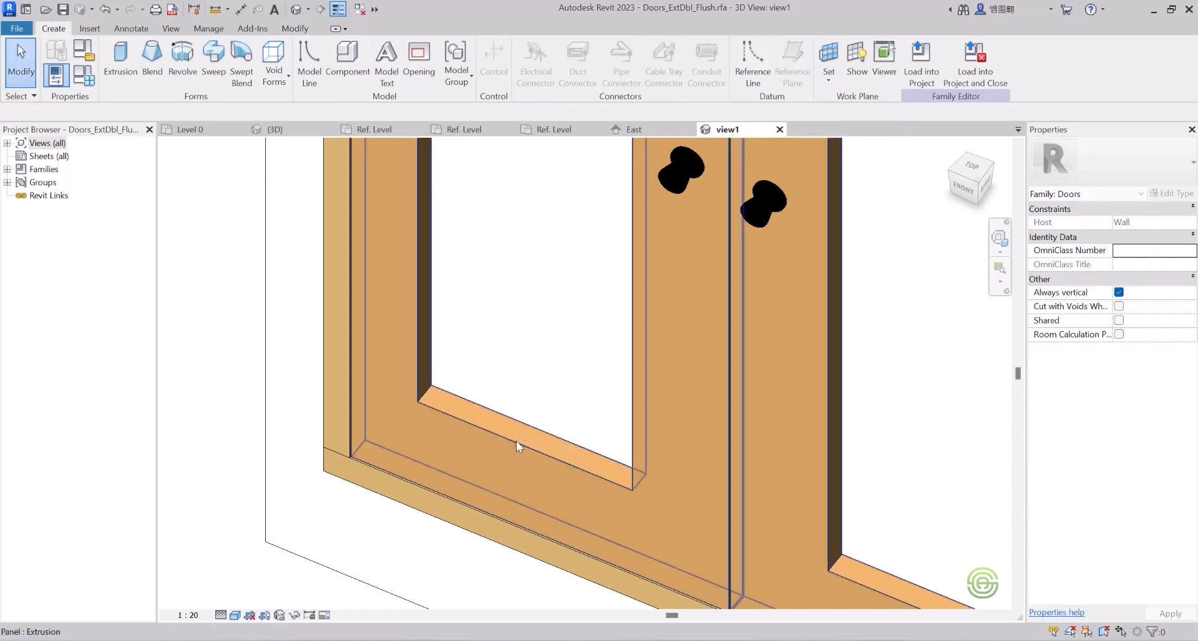
{"action": "left_click", "coordinate": [855, 62]}
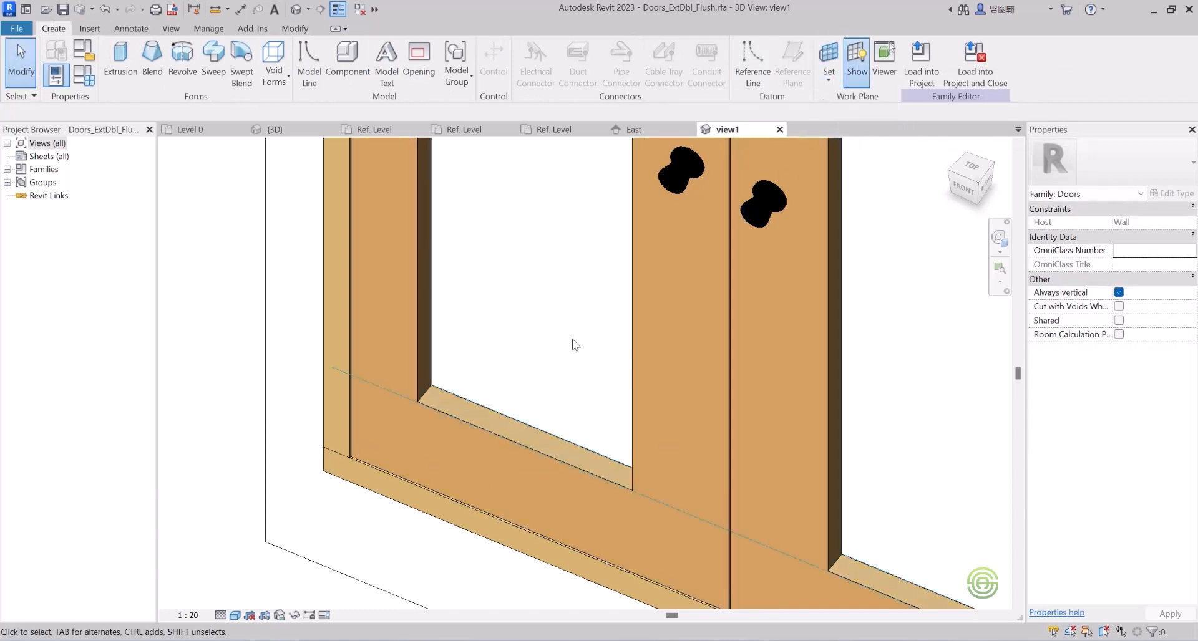
{"action": "scroll", "coordinate": [490, 442], "scroll_direction": "up", "scroll_amount": 2}
{"action": "middle_click_drag", "start_coordinate": [491, 441], "coordinate": [529, 501], "text": "shift"}
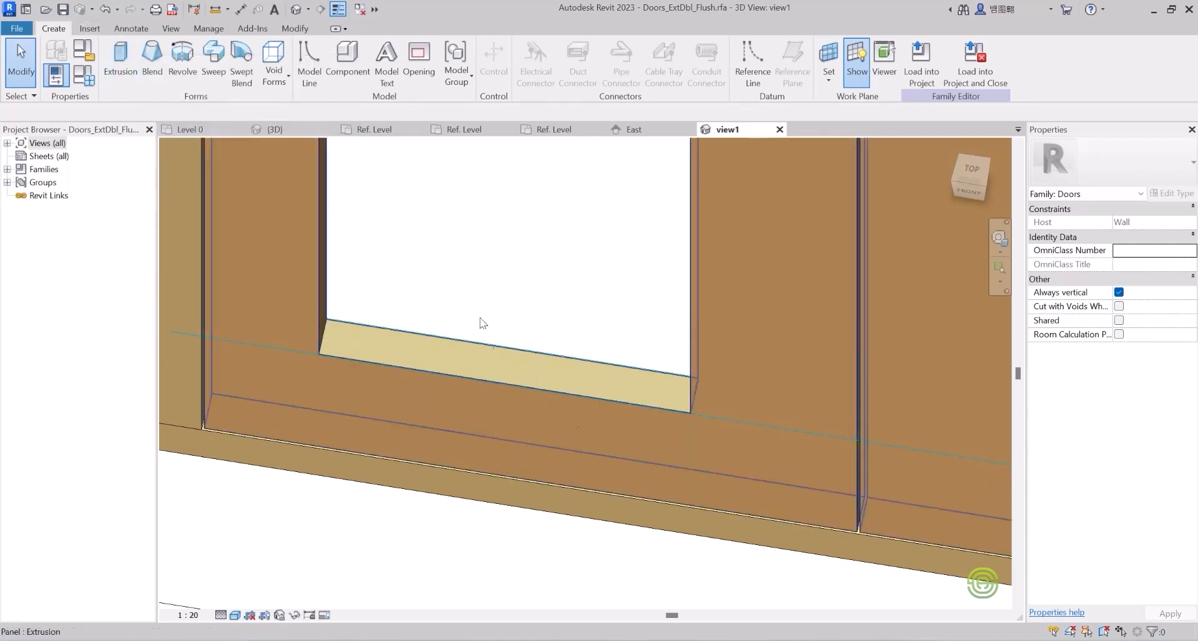
- Create an extrusion from a 400 by 10 mm rectangle sketched along the bottom face of the left leaf's opening
{"action": "left_click", "coordinate": [124, 68]}
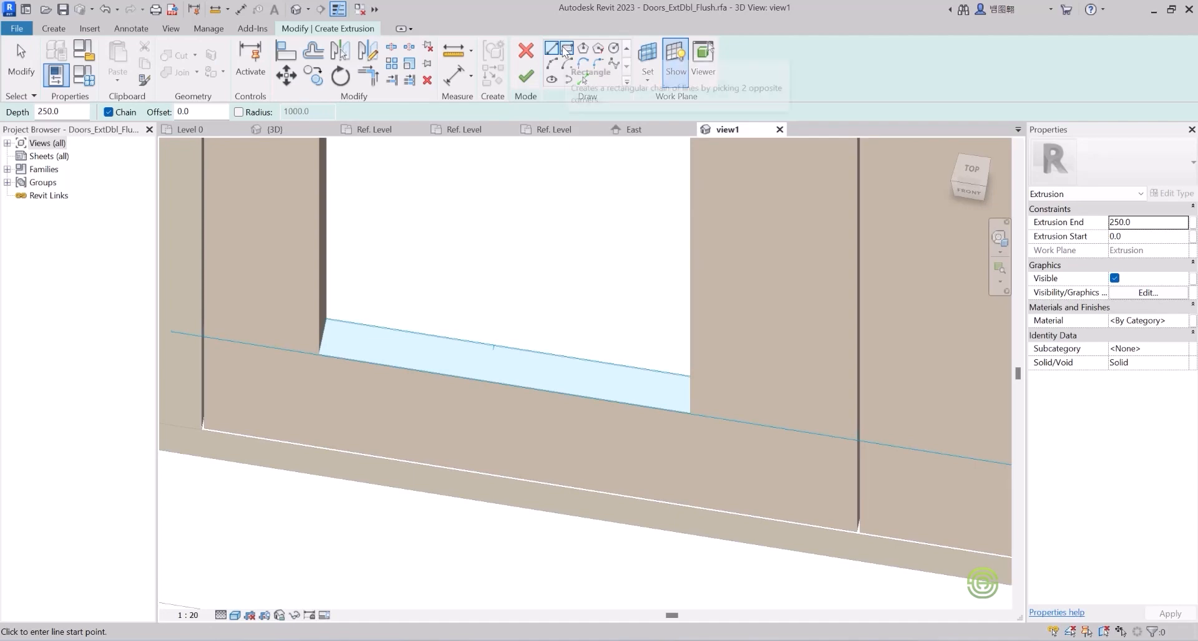
{"action": "left_click", "coordinate": [567, 49]}
{"action": "scroll", "coordinate": [518, 324], "scroll_direction": "up", "scroll_amount": 1}
{"action": "middle_click_drag", "start_coordinate": [453, 381], "coordinate": [330, 181], "text": "shift"}
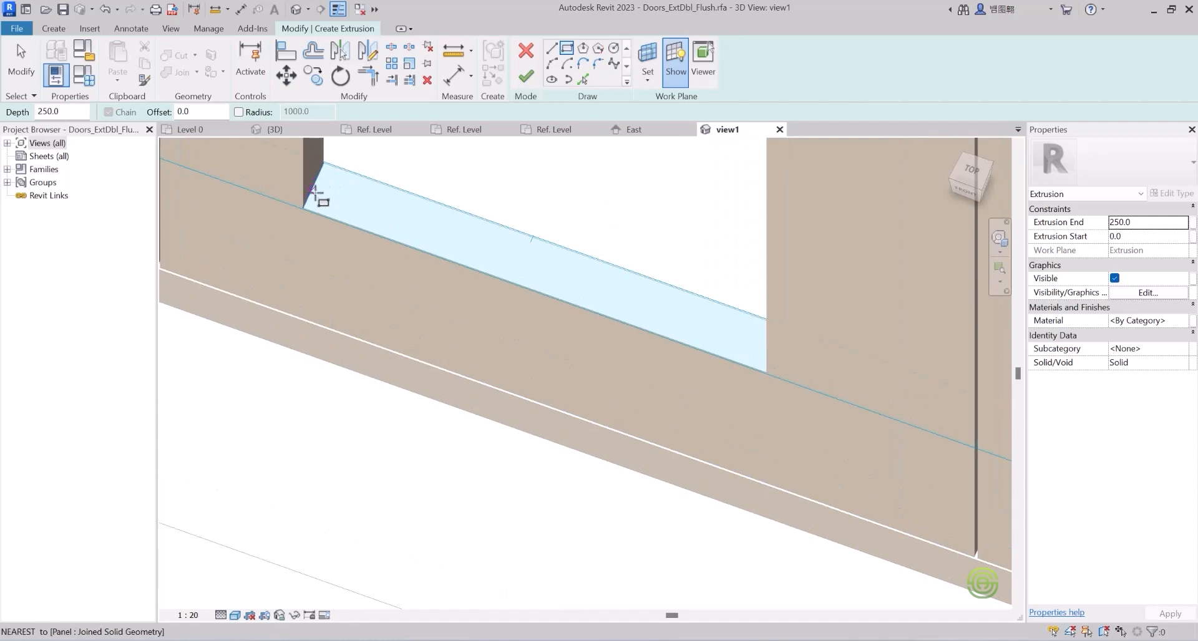
{"action": "middle_click_drag", "start_coordinate": [371, 200], "coordinate": [542, 249], "text": "shift"}
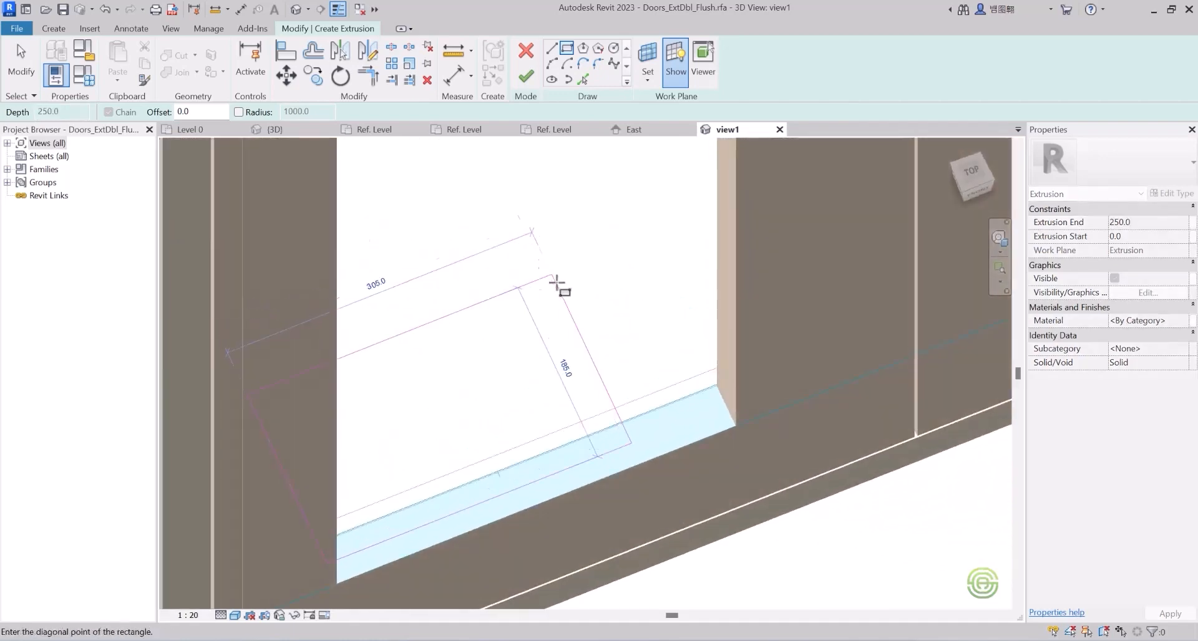
{"action": "scroll", "coordinate": [701, 406], "scroll_direction": "up", "scroll_amount": 2}
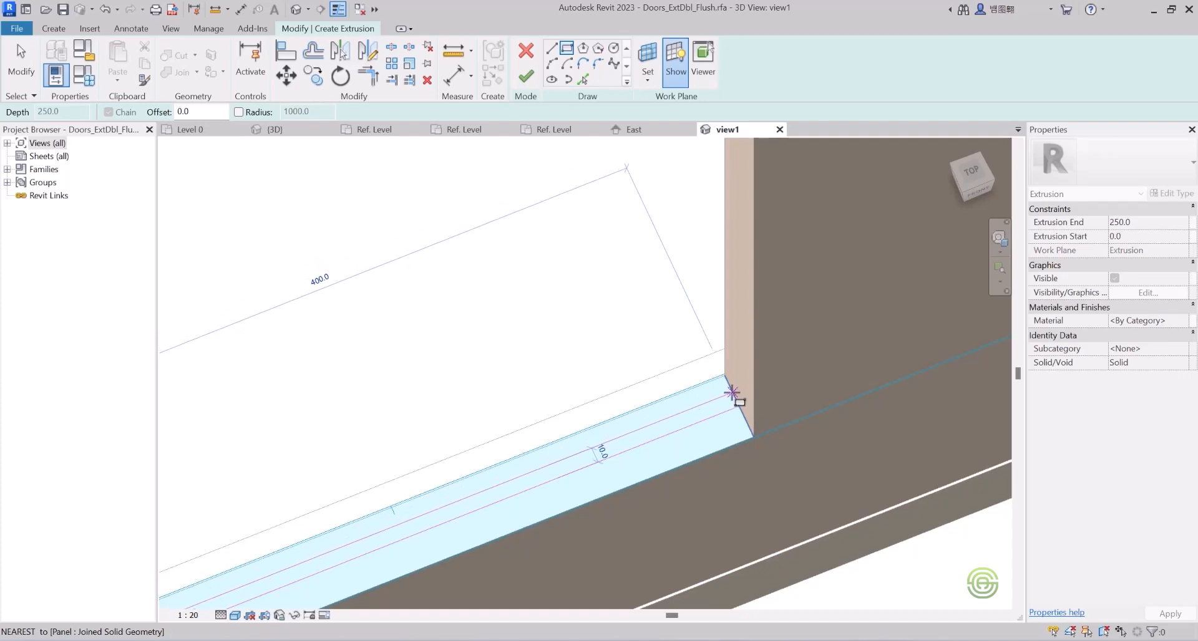
{"action": "left_click", "coordinate": [732, 392]}
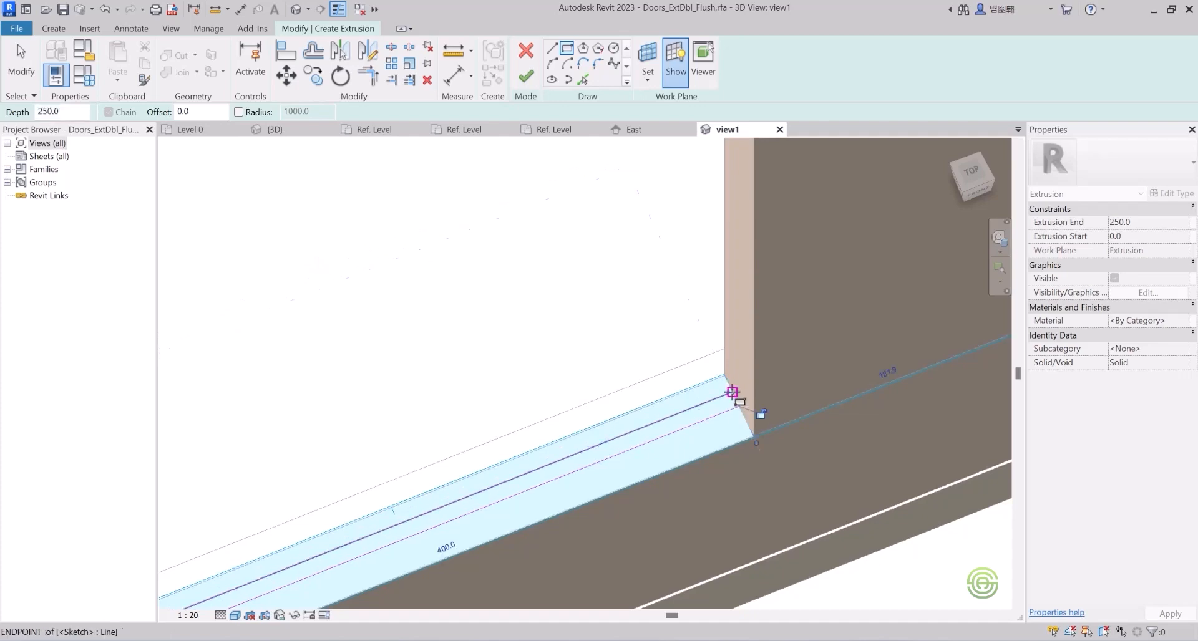
{"action": "scroll", "coordinate": [723, 399], "scroll_direction": "down", "scroll_amount": 3}
{"action": "middle_click_drag", "start_coordinate": [703, 418], "coordinate": [613, 409], "text": "shift"}
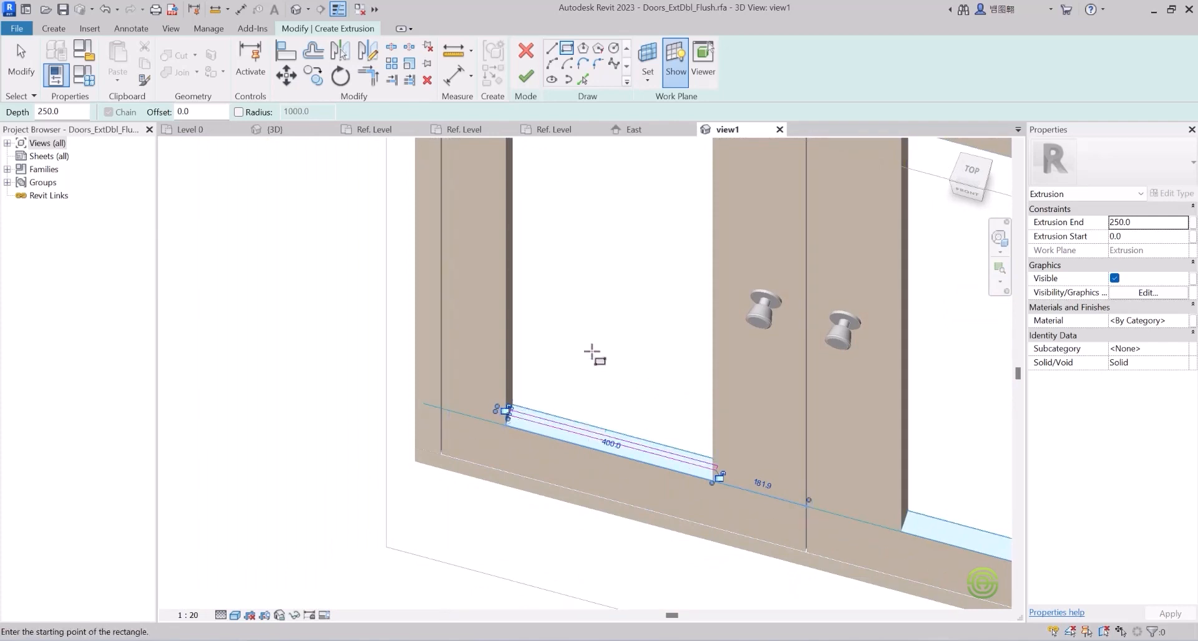
{"action": "key", "text": "Escape"}
{"action": "key", "text": "Escape"}
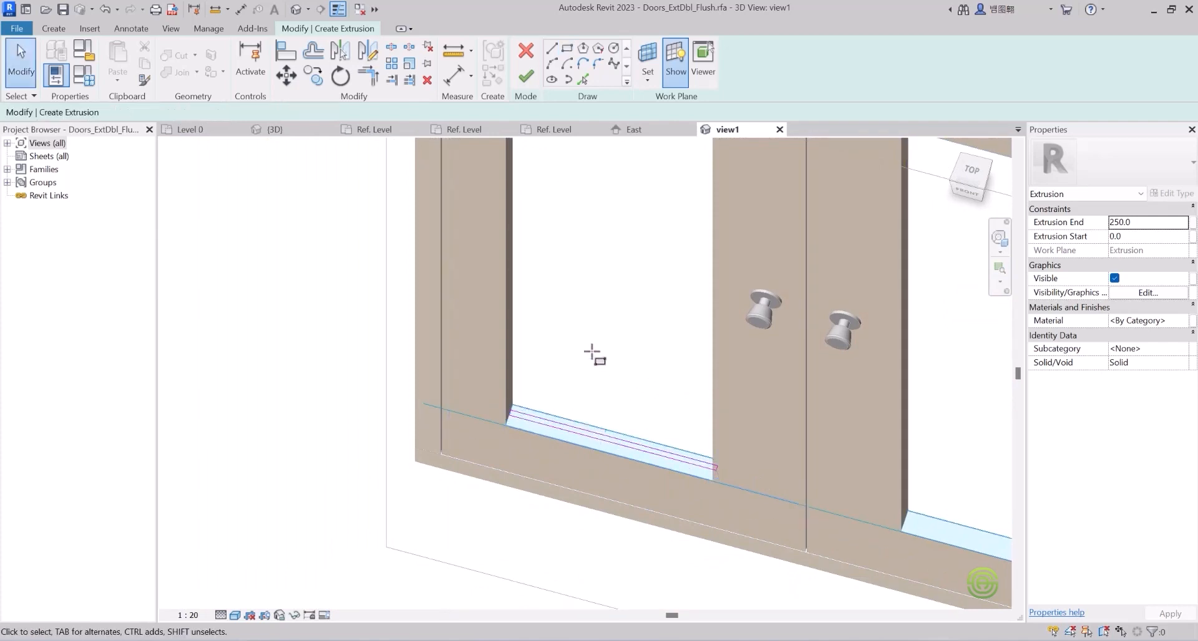
{"action": "left_click", "coordinate": [527, 76]}
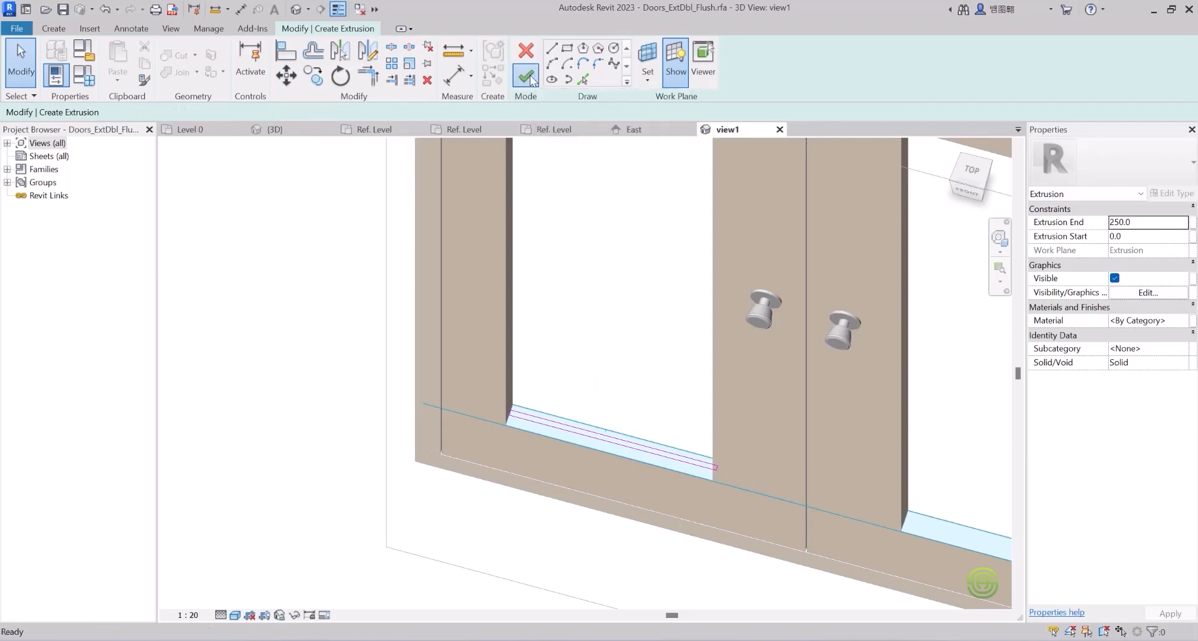
- Stretch the thin extrusion upward to the top edge of the left leaf's opening, to a depth of 1640 mm
{"action": "scroll", "coordinate": [546, 437], "scroll_direction": "down", "scroll_amount": 4}
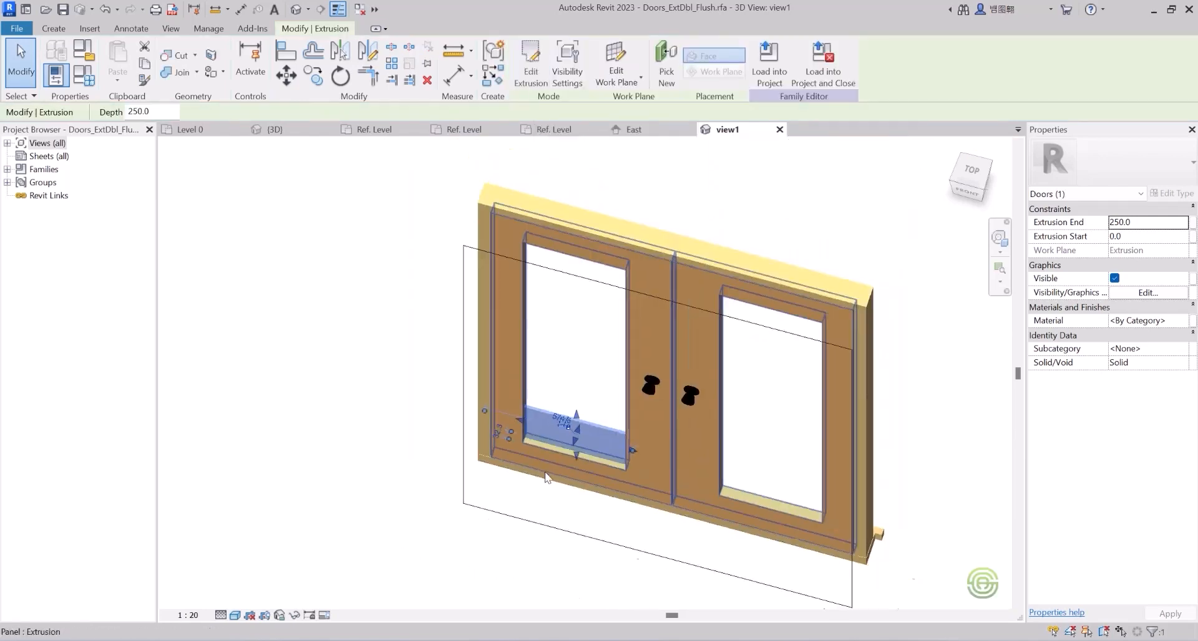
{"action": "middle_click_drag", "start_coordinate": [587, 475], "coordinate": [623, 406], "text": "shift"}
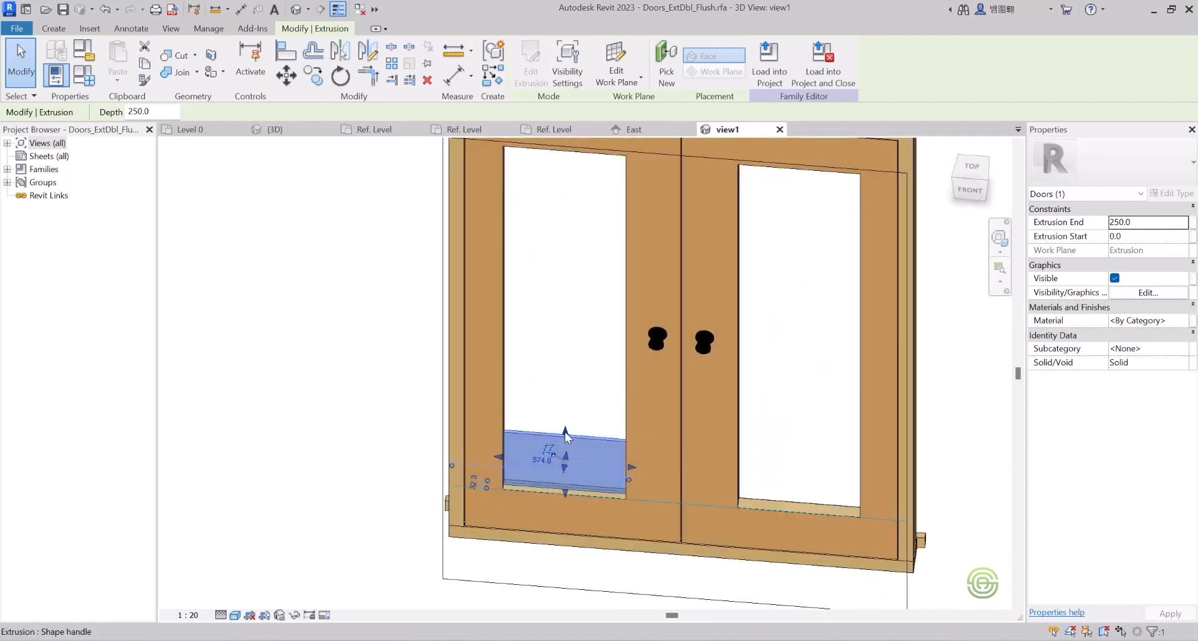
{"action": "left_click_drag", "start_coordinate": [564, 431], "coordinate": [562, 155]}
{"action": "middle_click_drag", "start_coordinate": [564, 283], "coordinate": [620, 211], "text": "shift"}
{"action": "scroll", "coordinate": [620, 356], "scroll_direction": "down", "scroll_amount": 2}
{"action": "middle_click_drag", "start_coordinate": [617, 349], "coordinate": [592, 227], "text": "shift"}
{"action": "scroll", "coordinate": [591, 198], "scroll_direction": "up", "scroll_amount": 5}
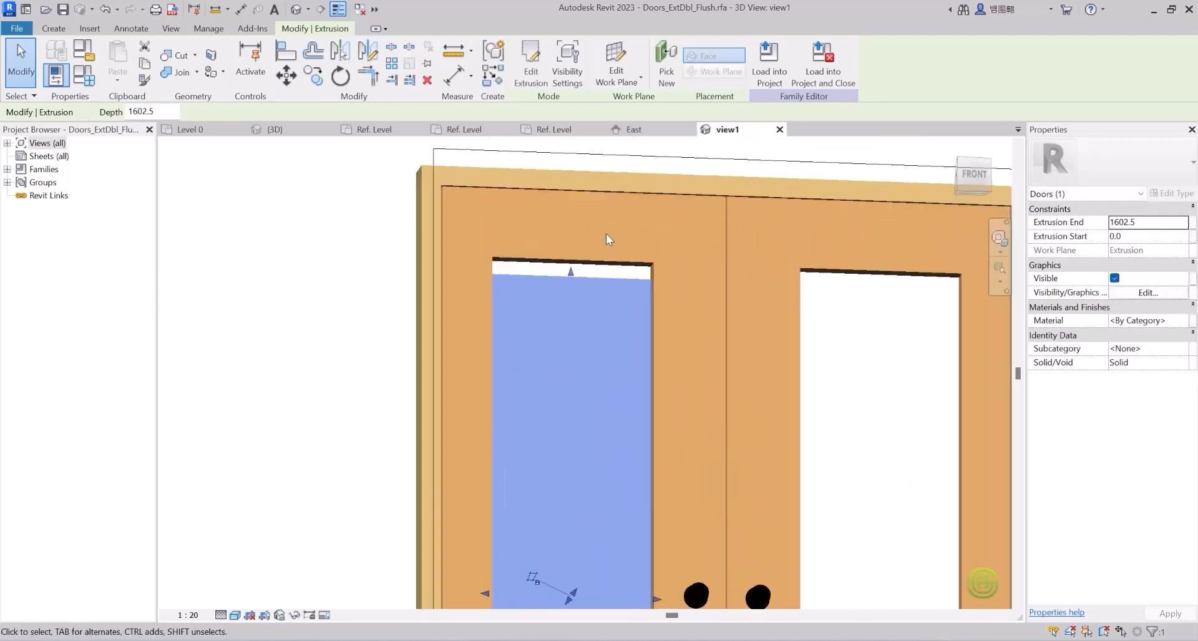
{"action": "scroll", "coordinate": [608, 239], "scroll_direction": "up", "scroll_amount": 2}
{"action": "left_click_drag", "start_coordinate": [540, 275], "coordinate": [542, 259]}
{"action": "mouse_move", "coordinate": [593, 302]}
{"action": "middle_mouse_down", "text": "shift"}
{"action": "mouse_move", "coordinate": [778, 263]}
{"action": "mouse_move", "coordinate": [650, 270]}
{"action": "mouse_move", "coordinate": [589, 293]}
{"action": "middle_mouse_up", "text": "shift"}
{"action": "scroll", "coordinate": [425, 296], "scroll_direction": "down", "scroll_amount": 3}
{"action": "scroll", "coordinate": [436, 292], "scroll_direction": "down", "scroll_amount": 3}
{"action": "middle_click_drag", "start_coordinate": [481, 336], "coordinate": [509, 329], "text": "shift"}
{"action": "scroll", "coordinate": [506, 356], "scroll_direction": "up", "scroll_amount": 2}
{"action": "scroll", "coordinate": [504, 350], "scroll_direction": "down", "scroll_amount": 2}
{"action": "scroll", "coordinate": [472, 401], "scroll_direction": "up", "scroll_amount": 2}
{"action": "scroll", "coordinate": [374, 312], "scroll_direction": "down", "scroll_amount": 1}
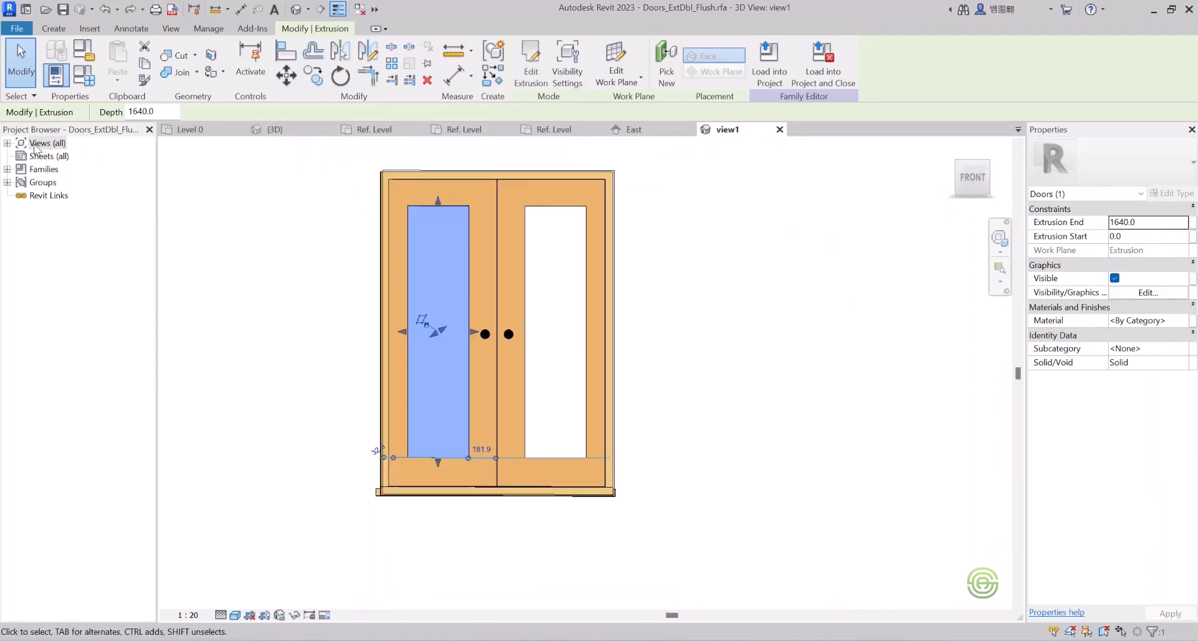
- In the Exterior elevation, mirror a copy of the pane across the door's centre line into the other leaf's opening, and return to the 3D view
{"action": "left_click", "coordinate": [7, 143]}
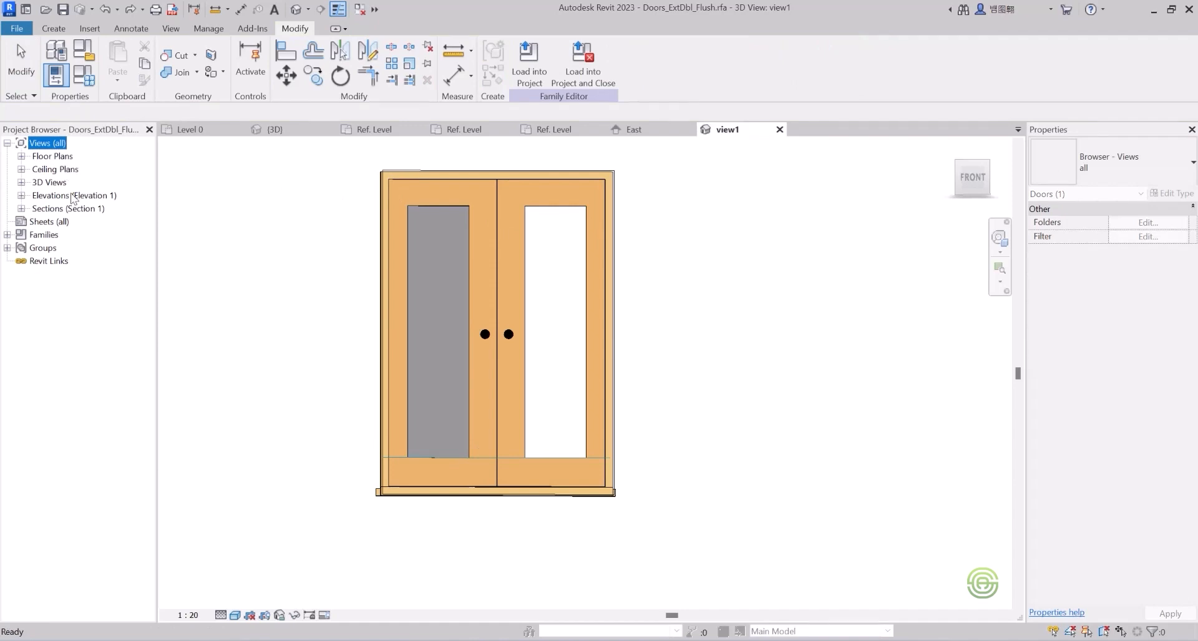
{"action": "left_click", "coordinate": [21, 195]}
{"action": "double_click", "coordinate": [62, 209]}
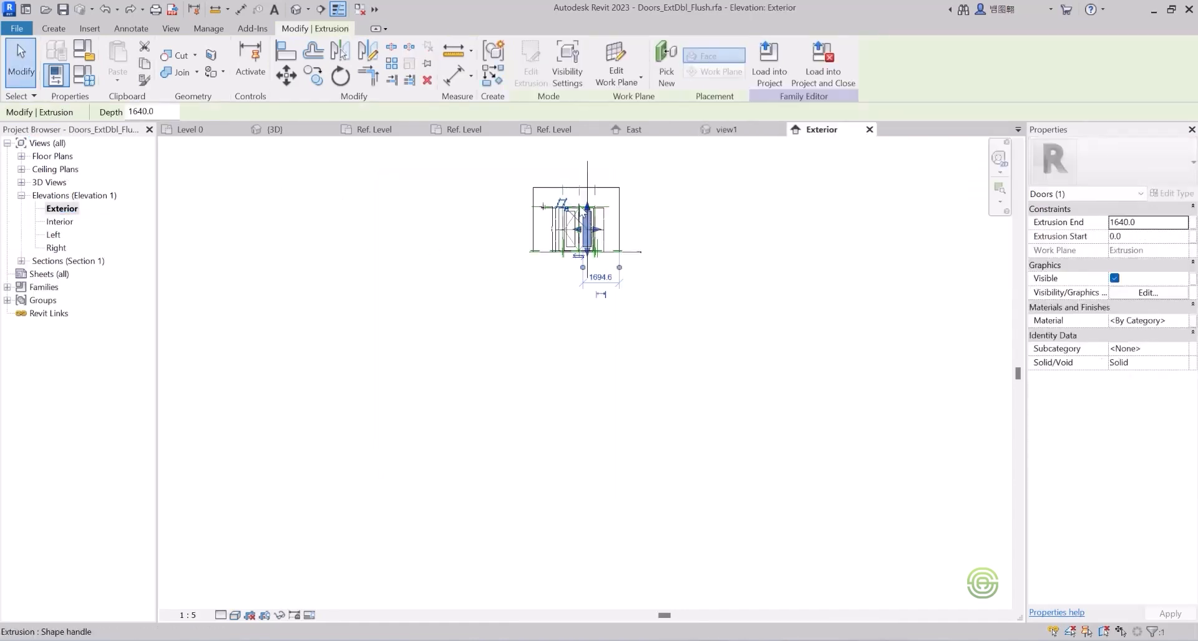
{"action": "scroll", "coordinate": [636, 254], "scroll_direction": "up", "scroll_amount": 1}
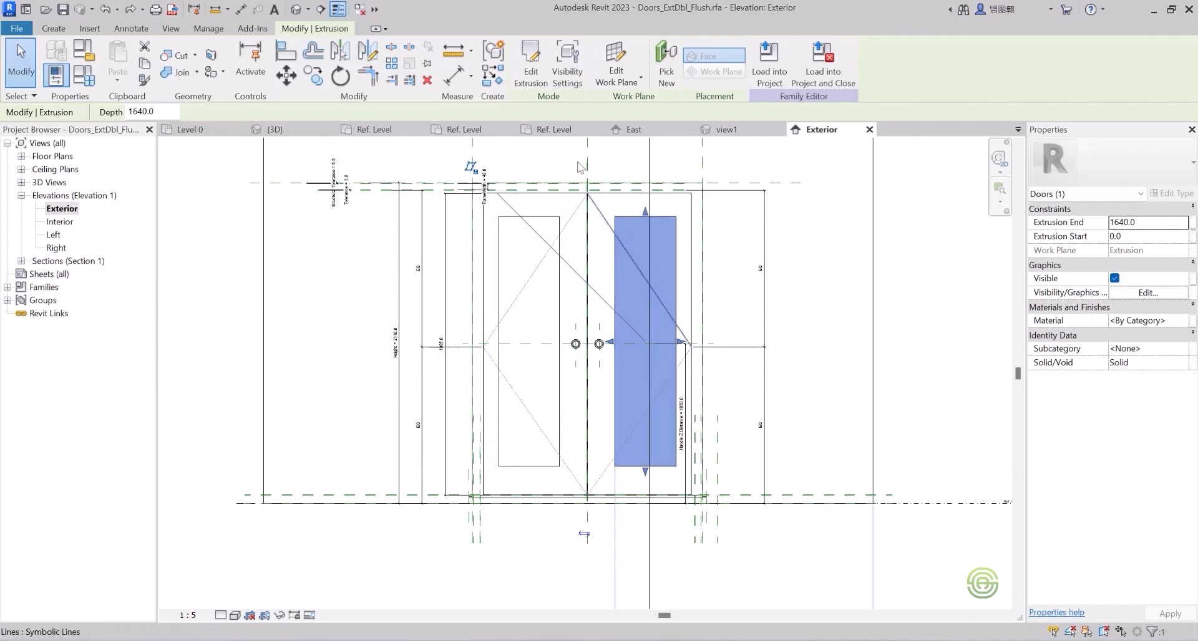
{"action": "left_click", "coordinate": [337, 53]}
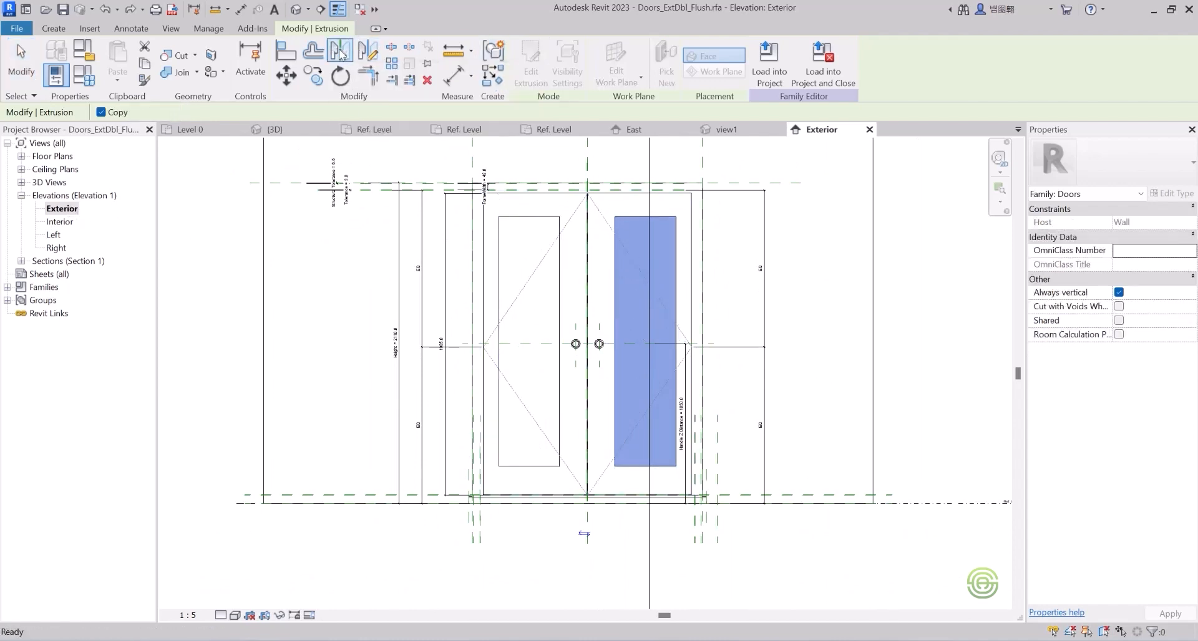
{"action": "left_click", "coordinate": [586, 227]}
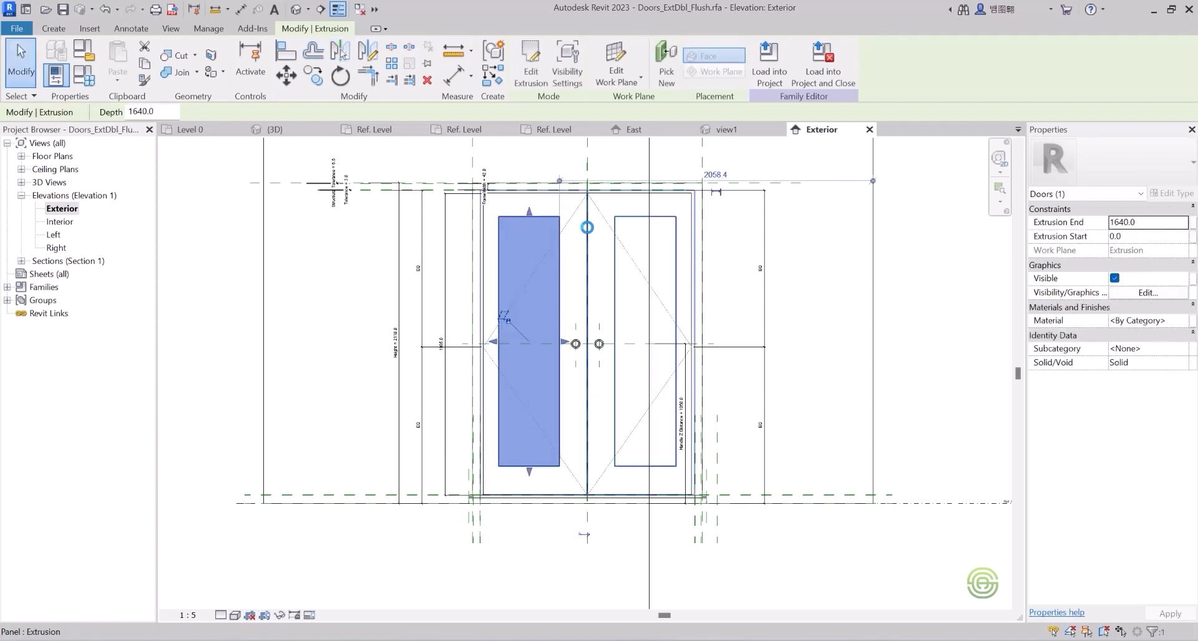
{"action": "scroll", "coordinate": [636, 293], "scroll_direction": "down", "scroll_amount": 2}
{"action": "middle_click_drag", "start_coordinate": [636, 294], "coordinate": [583, 299]}
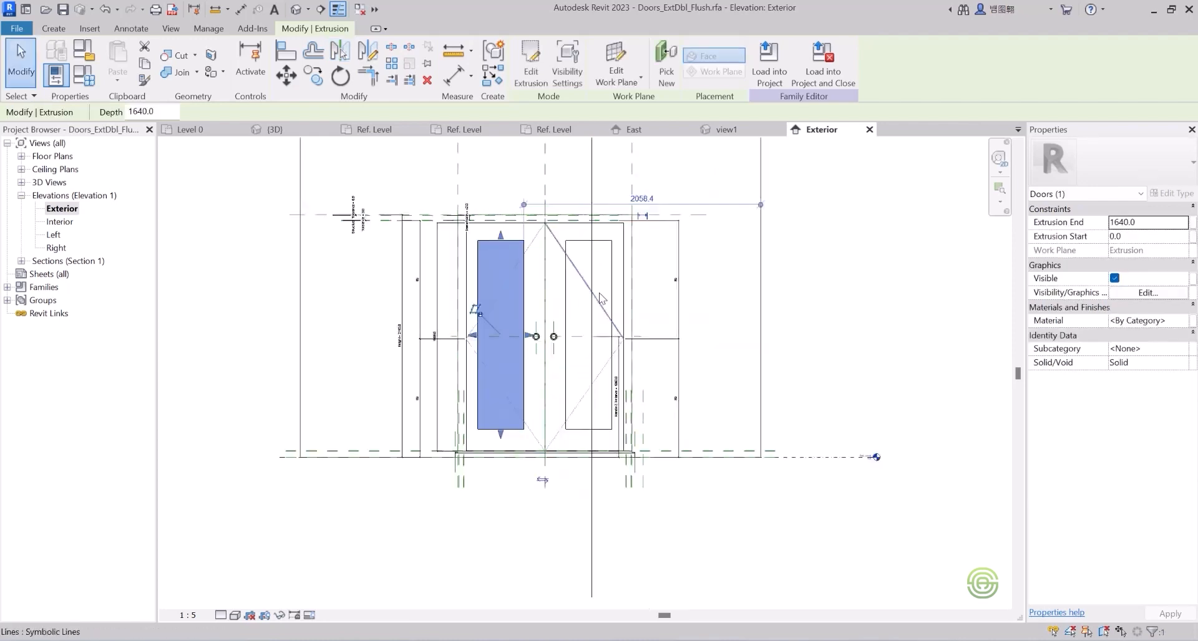
{"action": "left_click", "coordinate": [603, 269]}
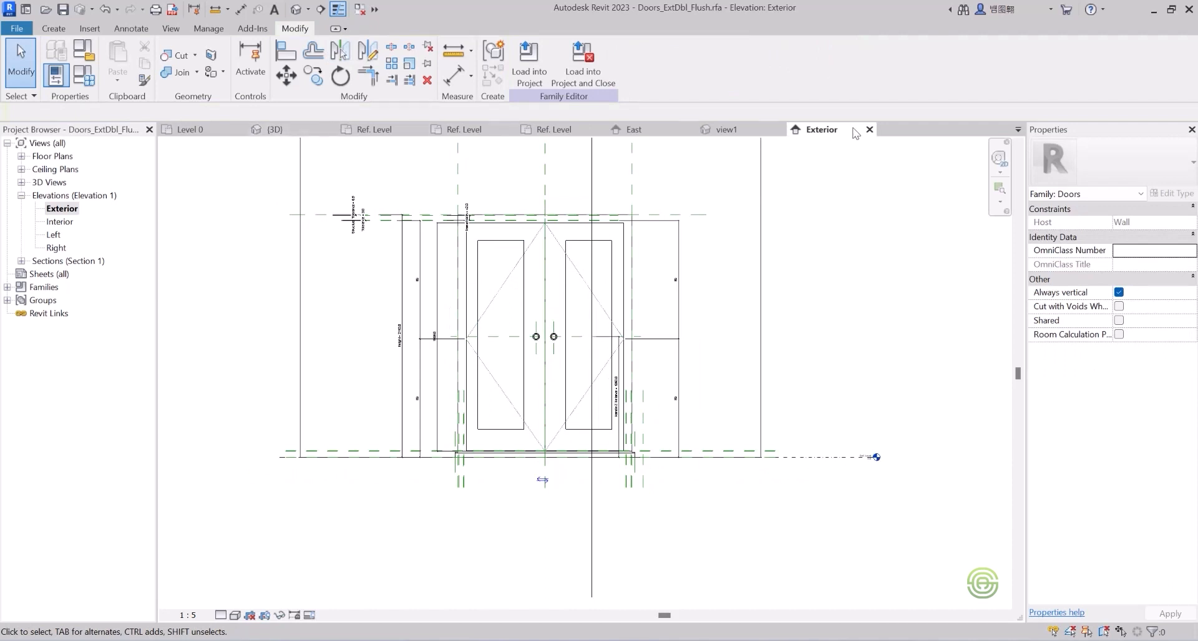
{"action": "left_click", "coordinate": [868, 129]}
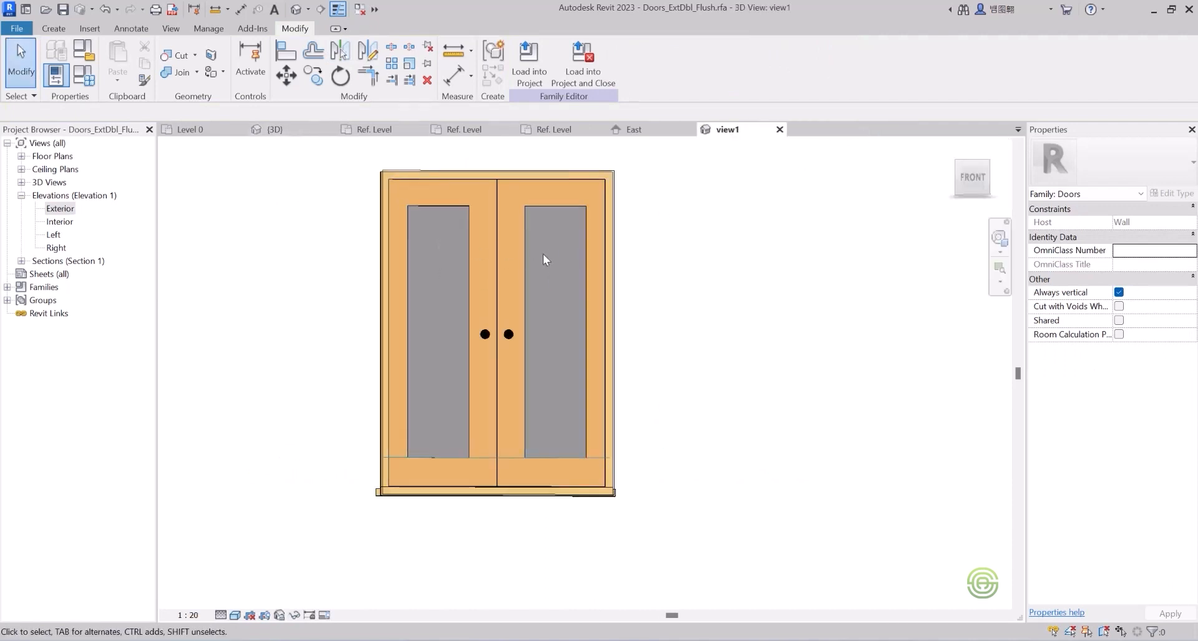
{"action": "middle_click_drag", "start_coordinate": [547, 256], "coordinate": [440, 325], "text": "shift"}
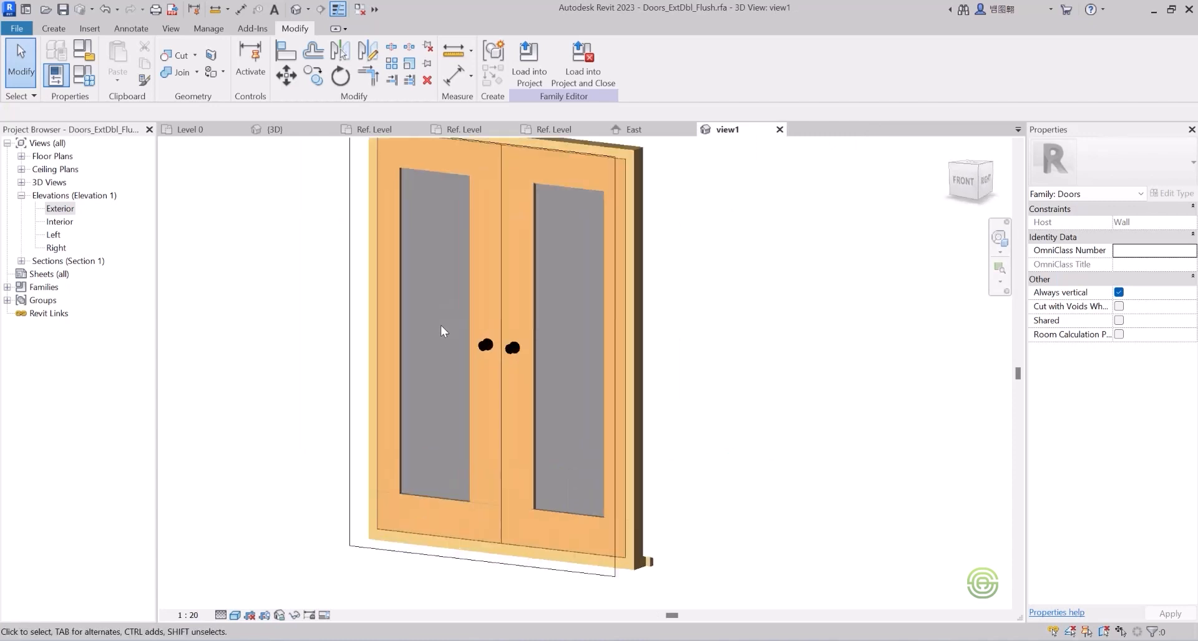
{"action": "left_click", "coordinate": [404, 306]}
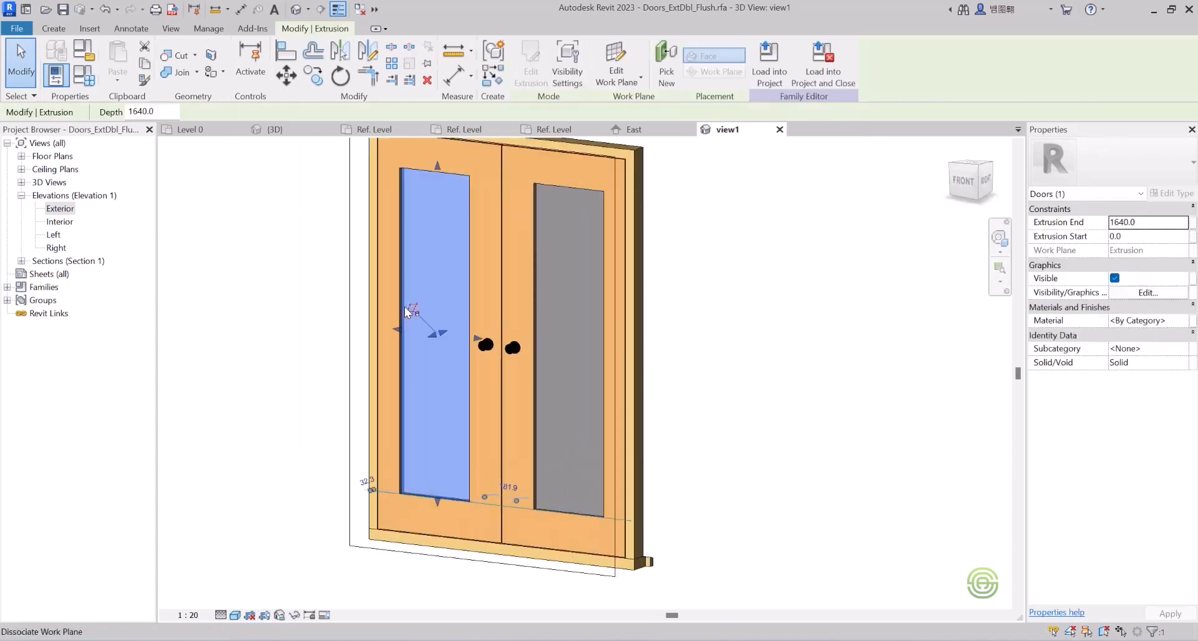
{"action": "left_click", "coordinate": [538, 294], "text": "ctrl"}
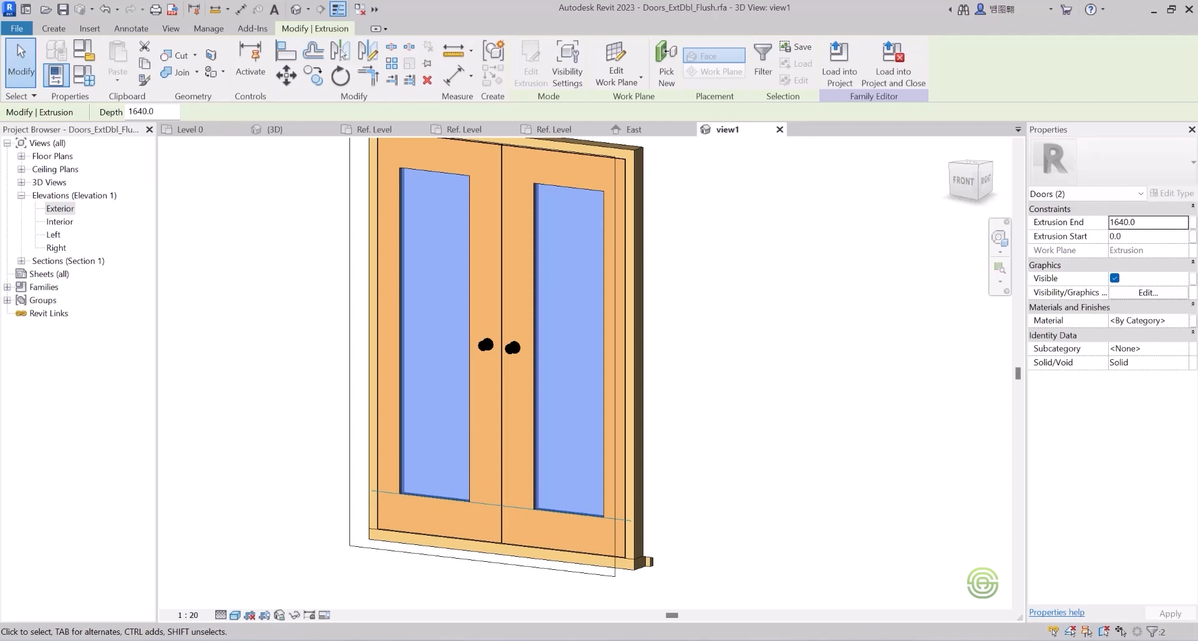
{"action": "key", "text": "Escape"}
- Search for Glass in the materials for the pane in the left door leaf and choose the Glass material
{"action": "scroll", "coordinate": [409, 248], "scroll_direction": "down", "scroll_amount": 2}
{"action": "left_click", "coordinate": [410, 249]}
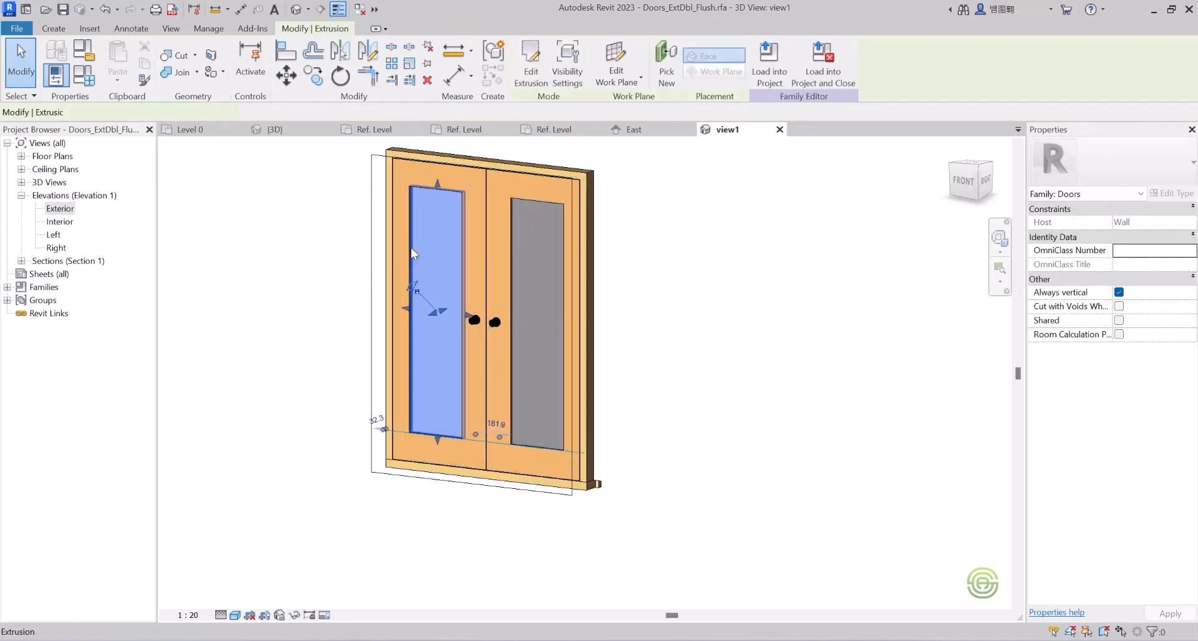
{"action": "middle_click_drag", "start_coordinate": [530, 316], "coordinate": [659, 276], "text": "shift"}
{"action": "scroll", "coordinate": [592, 358], "scroll_direction": "up", "scroll_amount": 3}
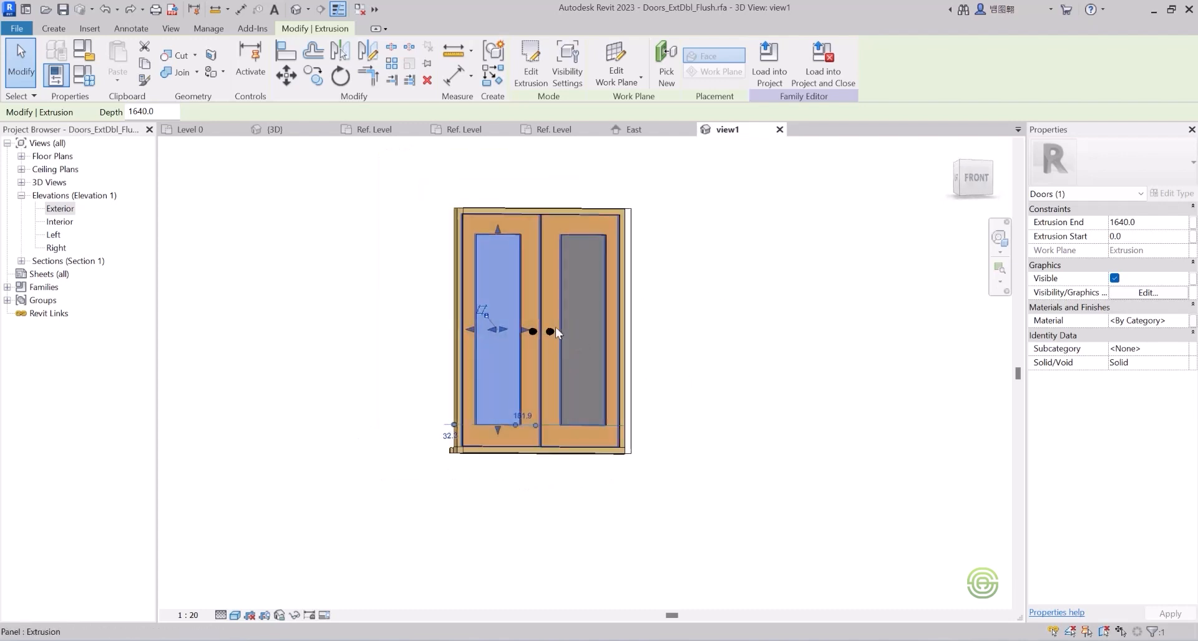
{"action": "left_click", "coordinate": [1175, 323]}
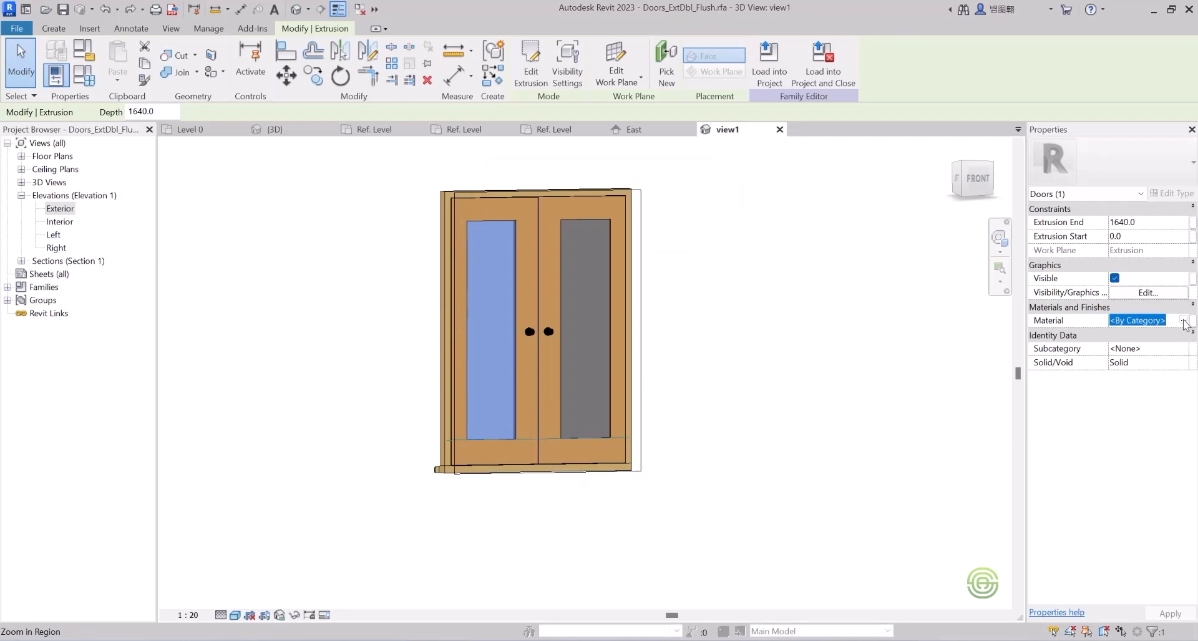
{"action": "left_click", "coordinate": [1182, 320]}
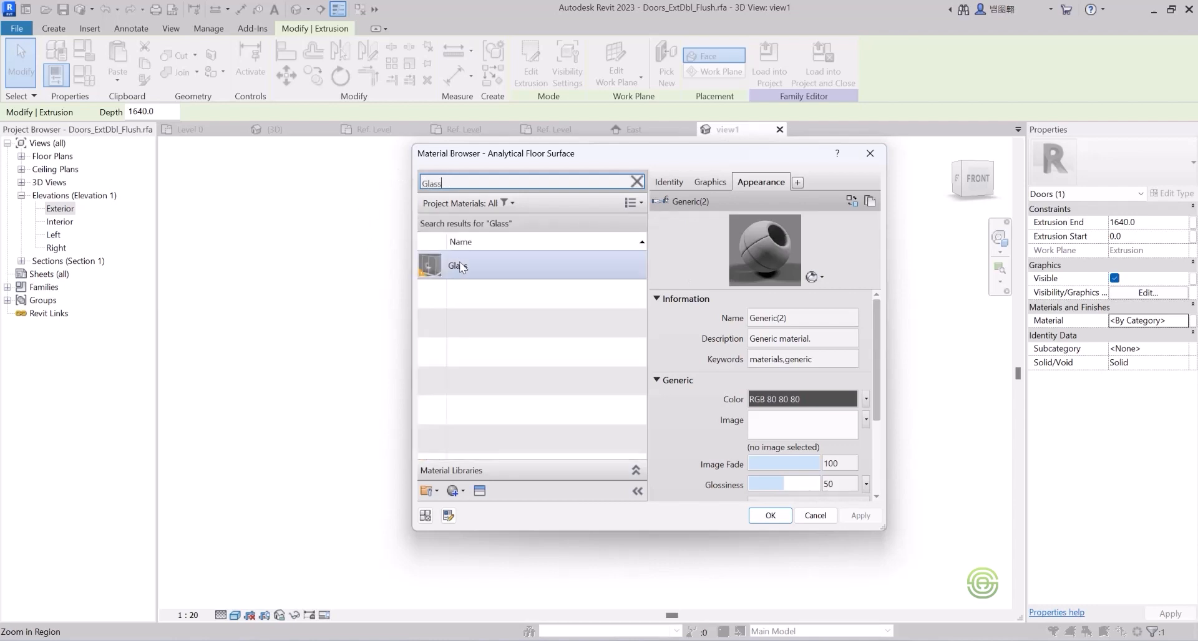
{"action": "left_click", "coordinate": [463, 264]}
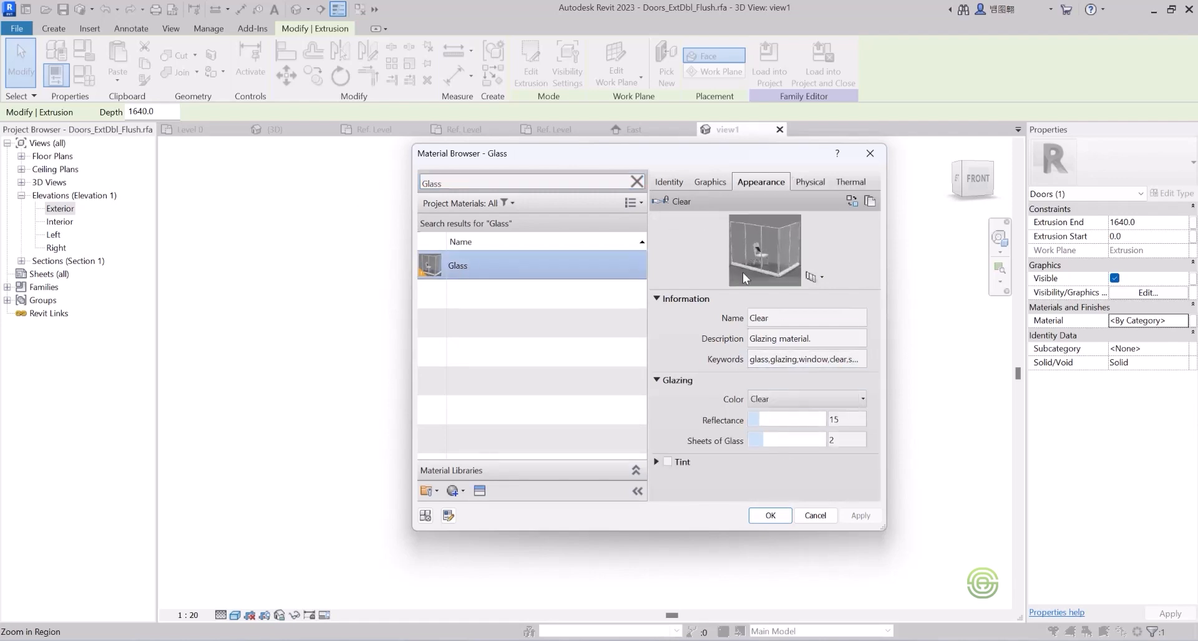
- Set the Glass material's shading transparency to 60 and apply the material to the left leaf's pane
{"action": "left_click", "coordinate": [711, 182]}
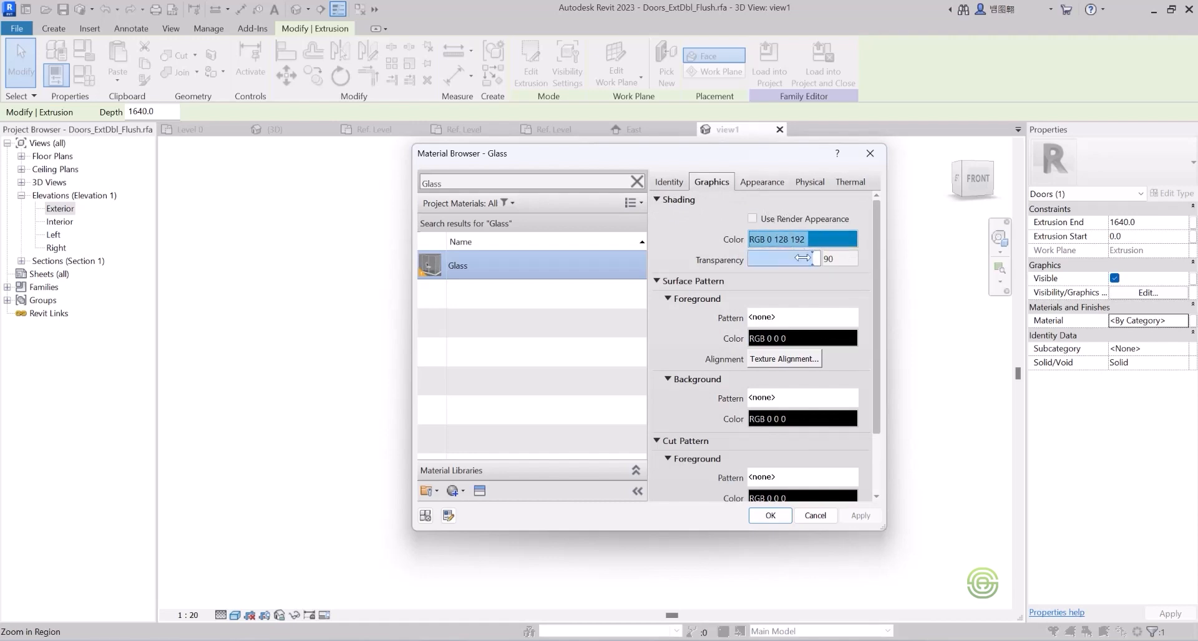
{"action": "left_click_drag", "start_coordinate": [808, 258], "coordinate": [781, 257]}
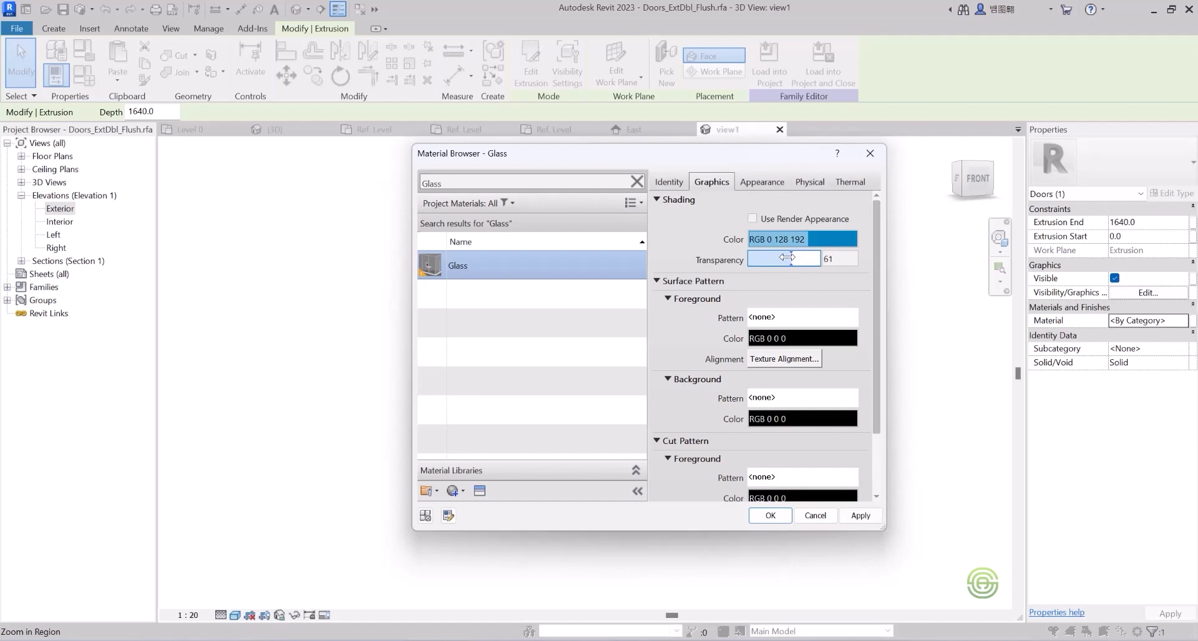
{"action": "left_click", "coordinate": [763, 182]}
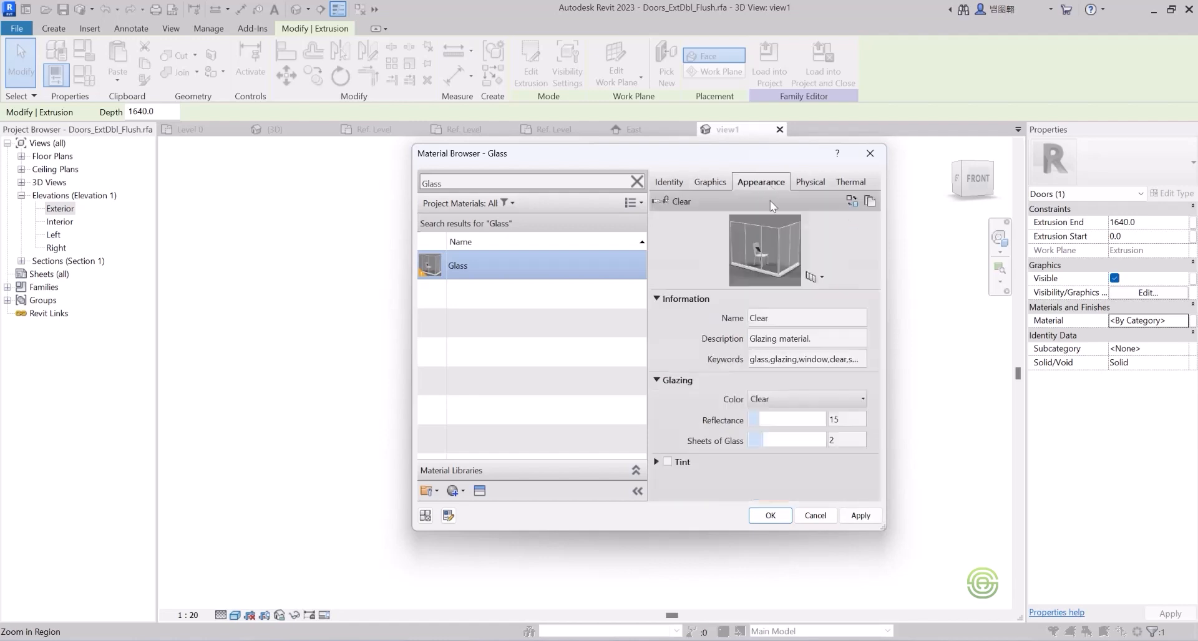
{"action": "left_click", "coordinate": [775, 518]}
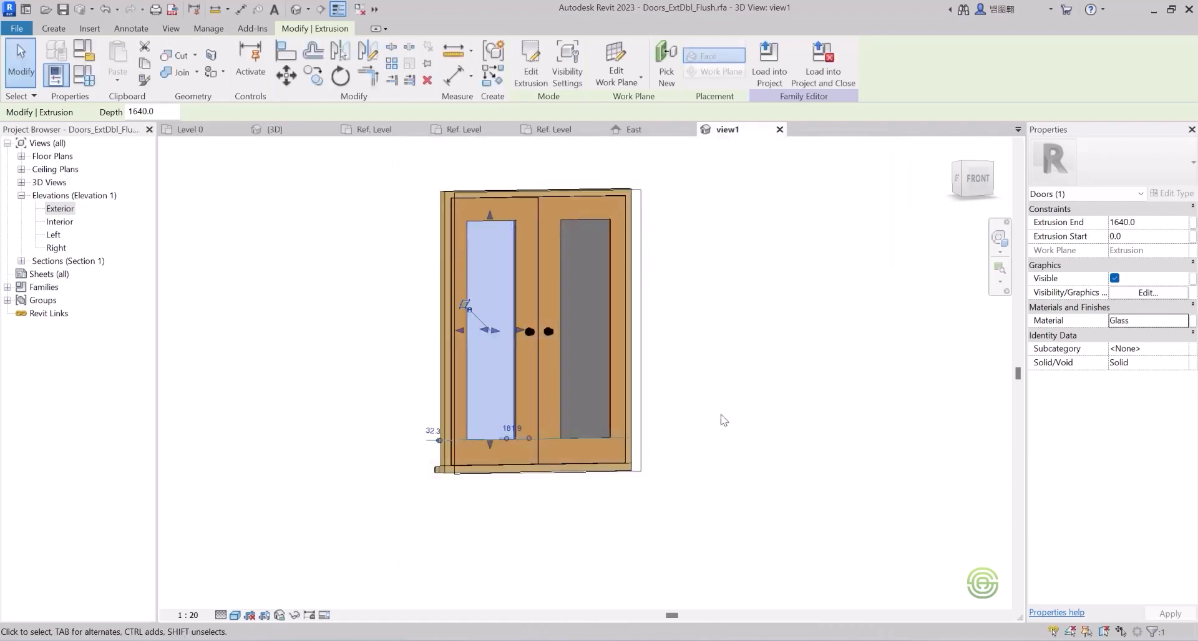
{"action": "key", "text": "Escape"}
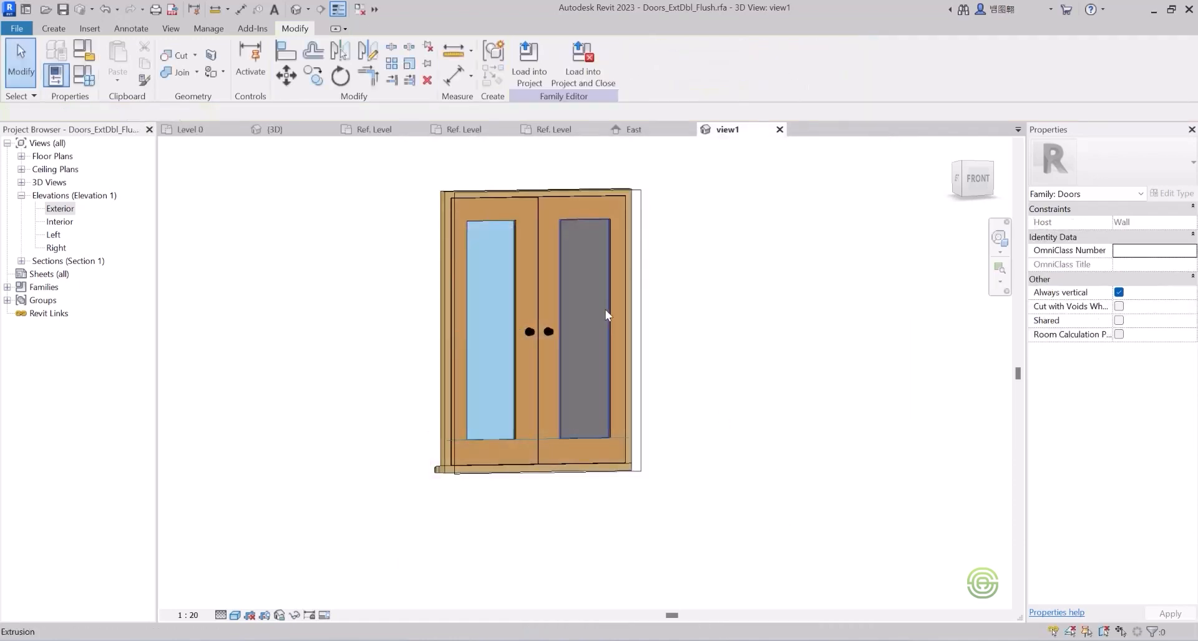
- Assign the Glass material to the pane in the right door leaf
{"action": "left_click", "coordinate": [605, 308]}
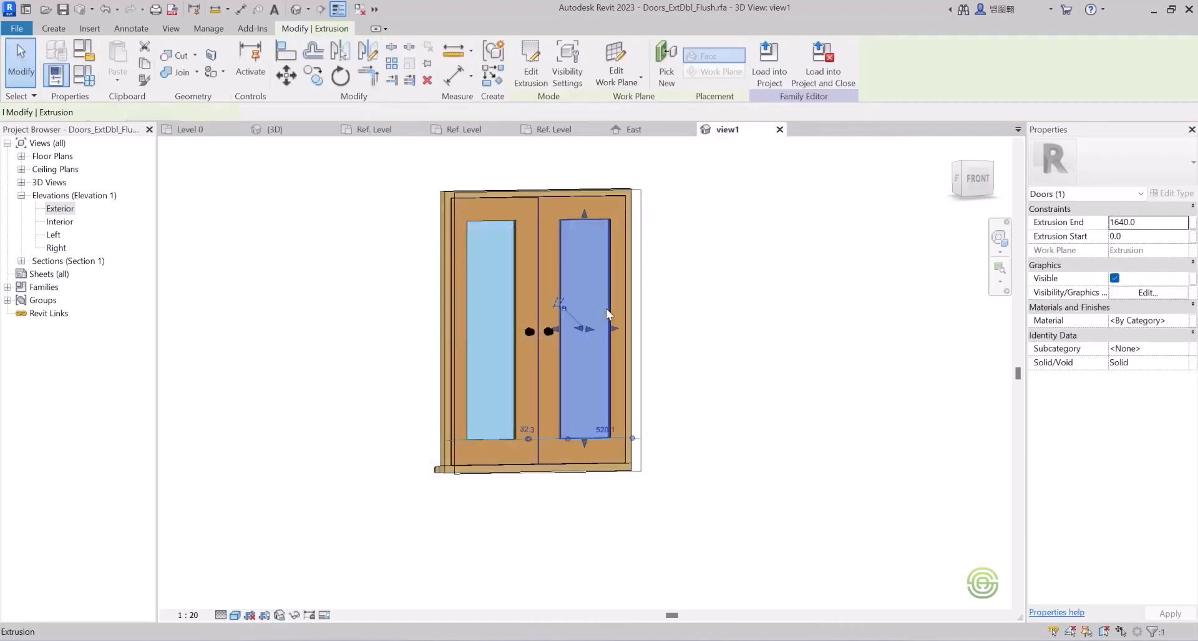
{"action": "left_click", "coordinate": [1181, 320]}
{"action": "left_click", "coordinate": [1180, 320]}
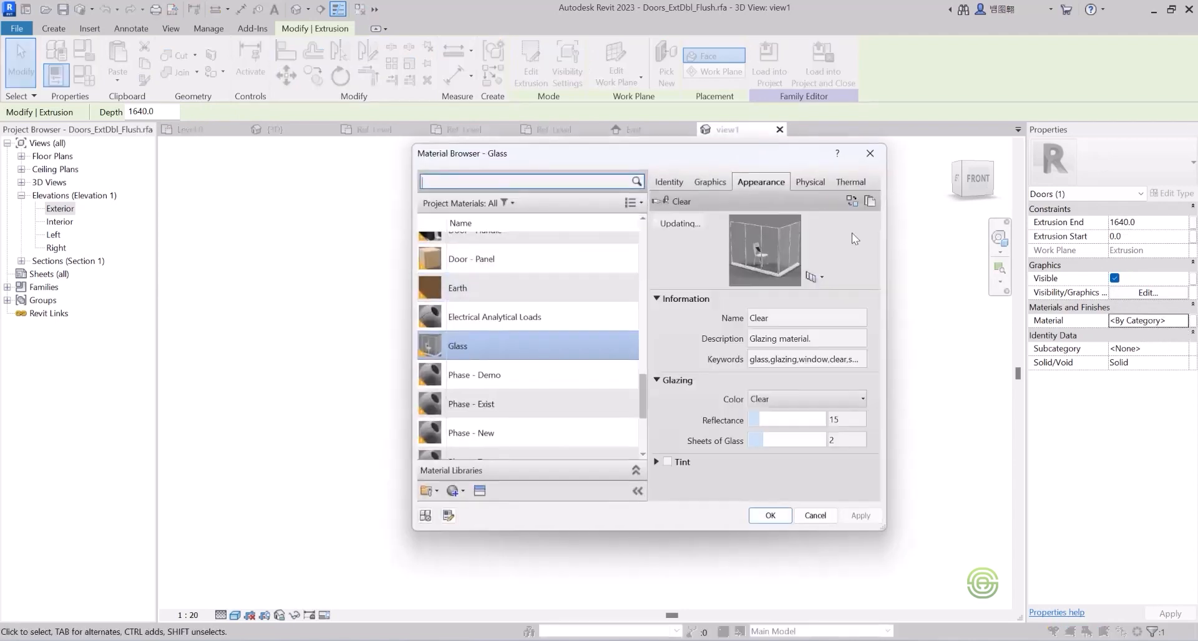
{"action": "left_click", "coordinate": [709, 182]}
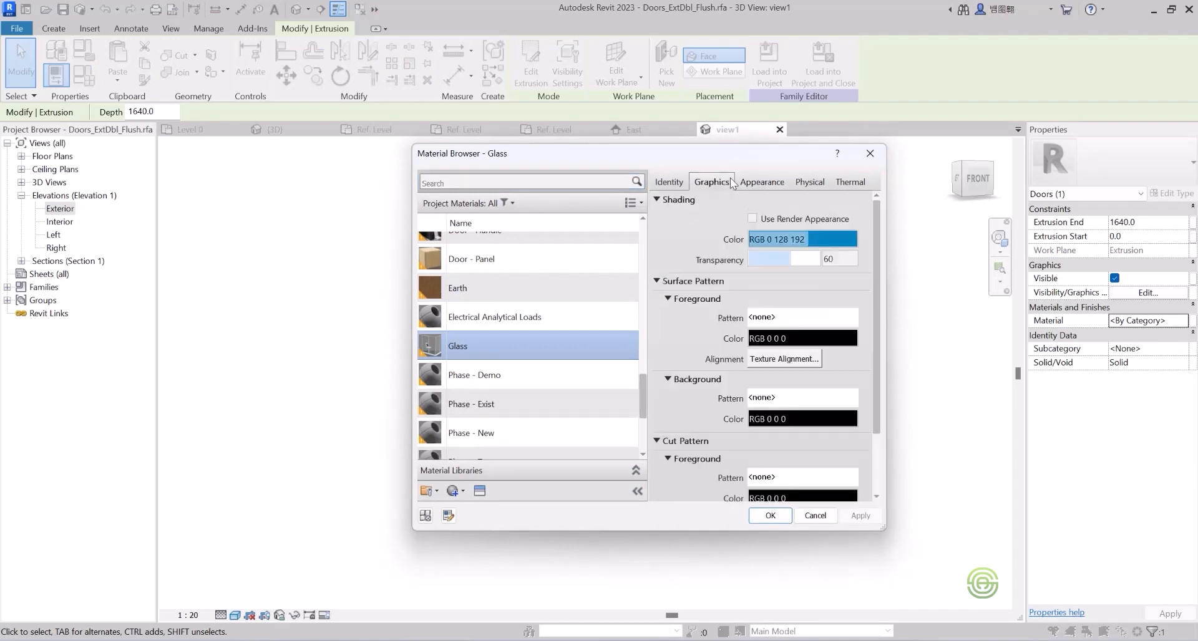
{"action": "left_click", "coordinate": [760, 181]}
{"action": "left_click", "coordinate": [772, 512]}
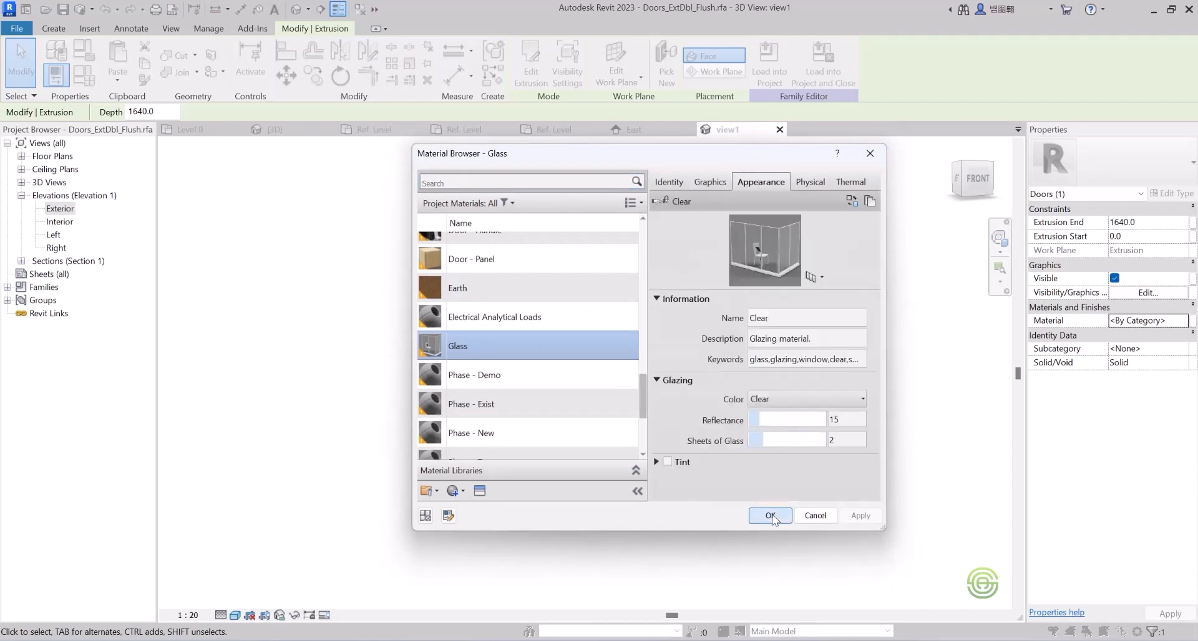
{"action": "left_click", "coordinate": [722, 307]}
- Load the edited door family into Project1, overwriting the existing version and its parameter values
{"action": "middle_click_drag", "start_coordinate": [760, 310], "coordinate": [502, 343], "text": "shift"}
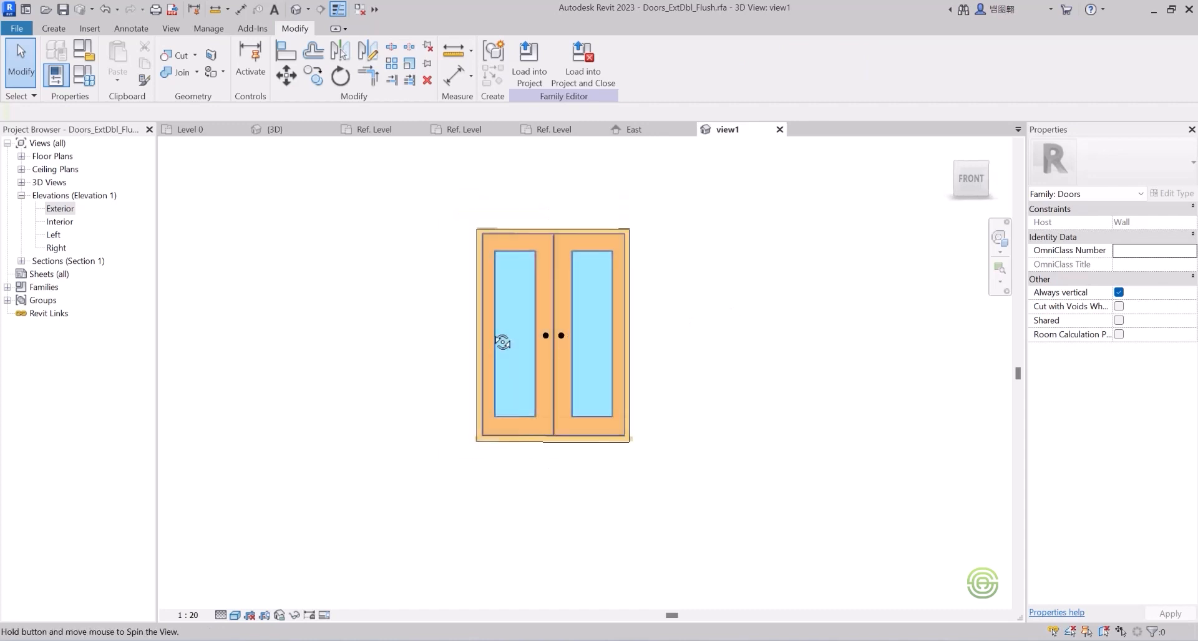
{"action": "scroll", "coordinate": [566, 252], "scroll_direction": "up", "scroll_amount": 3}
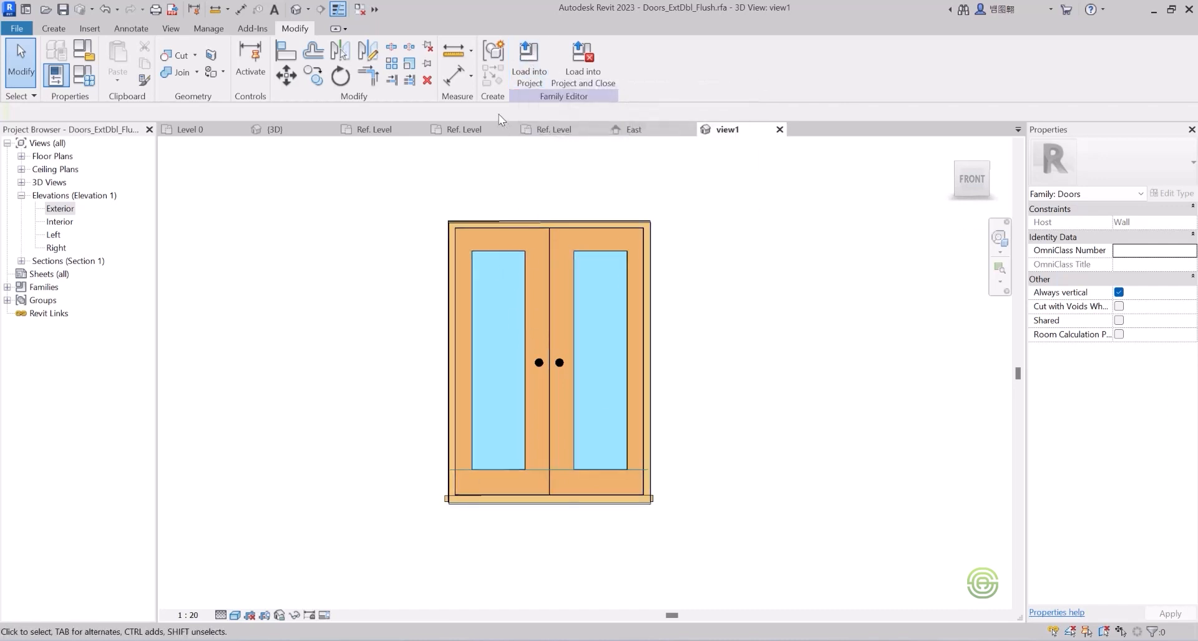
{"action": "left_click", "coordinate": [526, 68]}
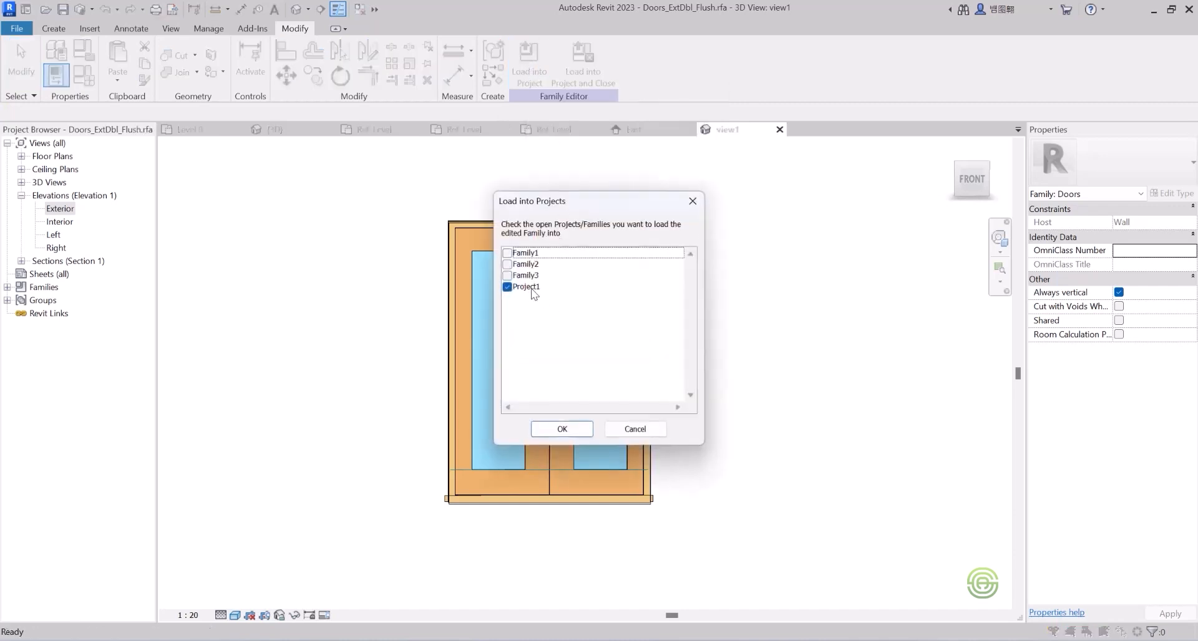
{"action": "left_click", "coordinate": [562, 423]}
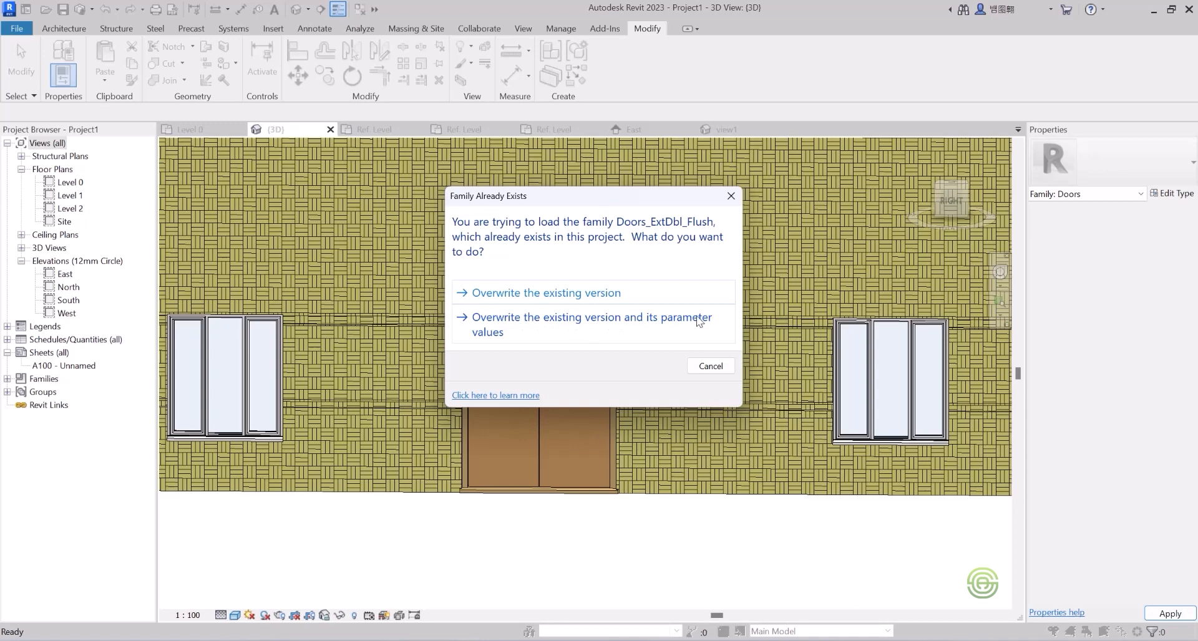
{"action": "left_click", "coordinate": [560, 319]}
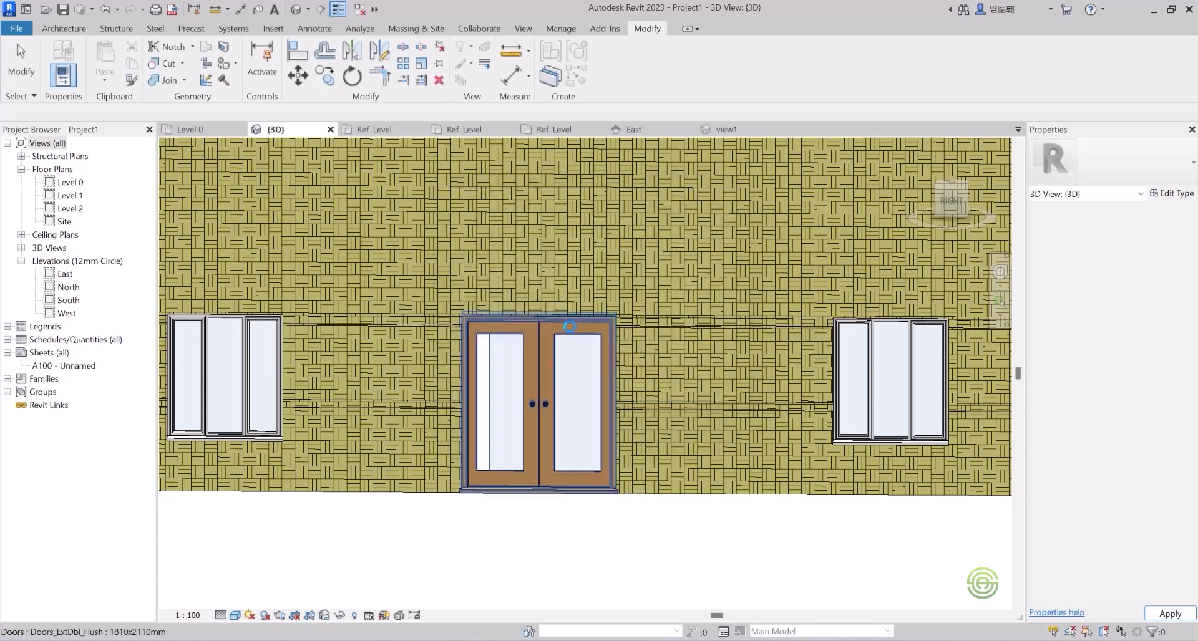
- Inspect the updated double doors with their glass panes in the building's exterior walls in the 3D view
{"action": "mouse_move", "coordinate": [529, 410]}
{"action": "middle_mouse_down", "text": "shift"}
{"action": "mouse_move", "coordinate": [523, 426]}
{"action": "mouse_move", "coordinate": [484, 436]}
{"action": "mouse_move", "coordinate": [534, 425]}
{"action": "mouse_move", "coordinate": [430, 468]}
{"action": "middle_mouse_up", "text": "shift"}
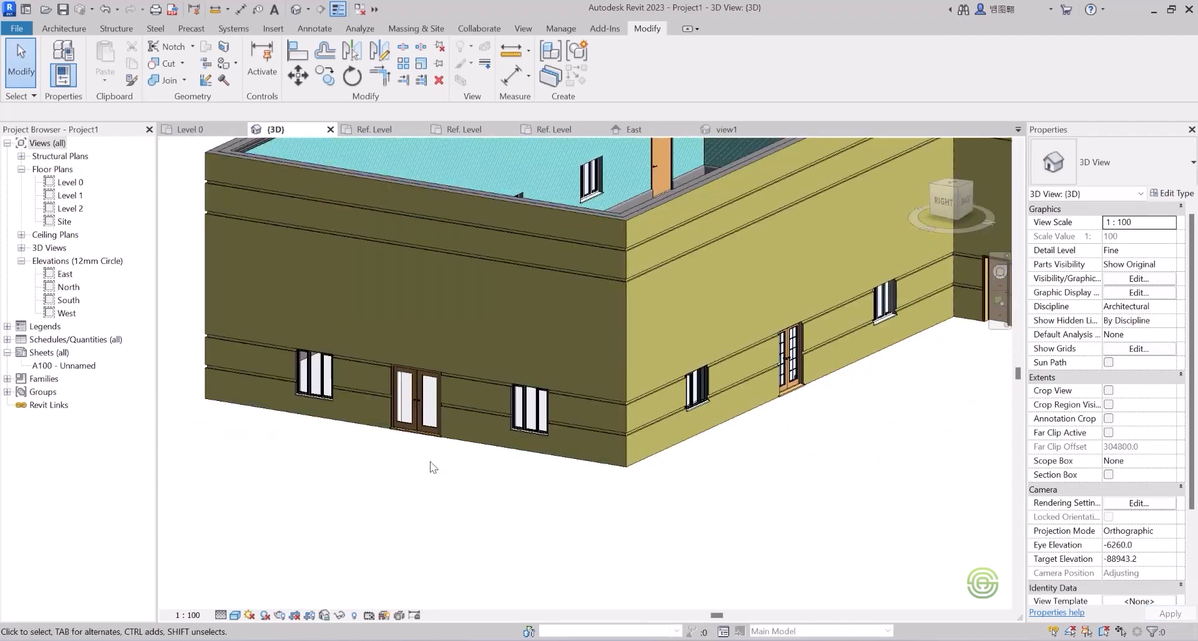
{"action": "middle_click_drag", "start_coordinate": [596, 387], "coordinate": [748, 422], "text": "shift"}
{"action": "scroll", "coordinate": [719, 478], "scroll_direction": "up", "scroll_amount": 3}
{"action": "scroll", "coordinate": [720, 478], "scroll_direction": "up", "scroll_amount": 5}
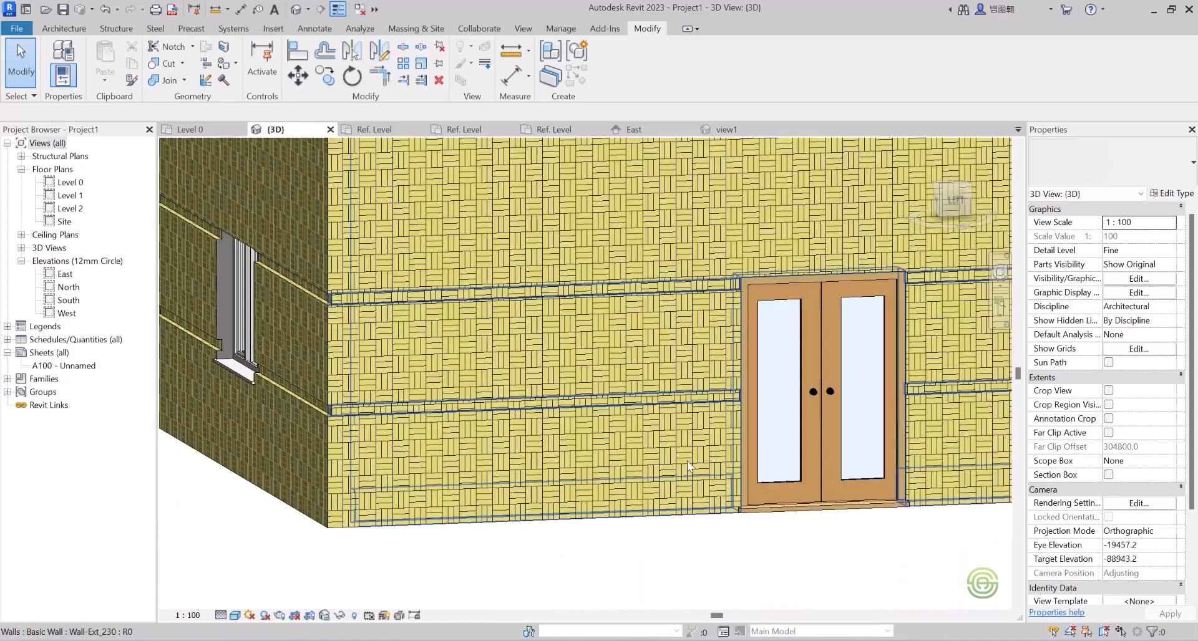
{"action": "scroll", "coordinate": [772, 344], "scroll_direction": "down", "scroll_amount": 5}
{"action": "middle_click_drag", "start_coordinate": [668, 342], "coordinate": [863, 344], "text": "shift"}
{"action": "scroll", "coordinate": [534, 290], "scroll_direction": "down", "scroll_amount": 5}
{"action": "scroll", "coordinate": [791, 285], "scroll_direction": "up", "scroll_amount": 3}
{"action": "middle_click_drag", "start_coordinate": [791, 285], "coordinate": [414, 401], "text": "shift"}
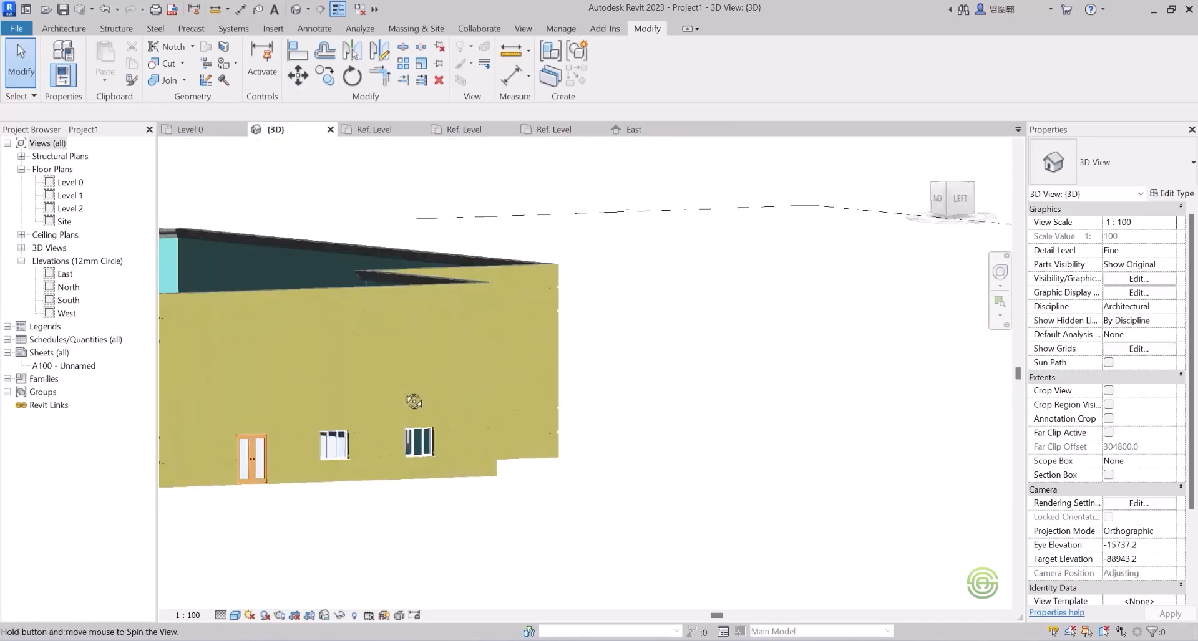
{"action": "scroll", "coordinate": [264, 449], "scroll_direction": "up", "scroll_amount": 8}
{"action": "scroll", "coordinate": [617, 291], "scroll_direction": "down", "scroll_amount": 3}
{"action": "middle_click_drag", "start_coordinate": [599, 312], "coordinate": [436, 392], "text": "shift"}
{"action": "scroll", "coordinate": [580, 374], "scroll_direction": "up", "scroll_amount": 1}
{"action": "scroll", "coordinate": [604, 376], "scroll_direction": "down", "scroll_amount": 3}
{"action": "scroll", "coordinate": [609, 377], "scroll_direction": "down", "scroll_amount": 2}
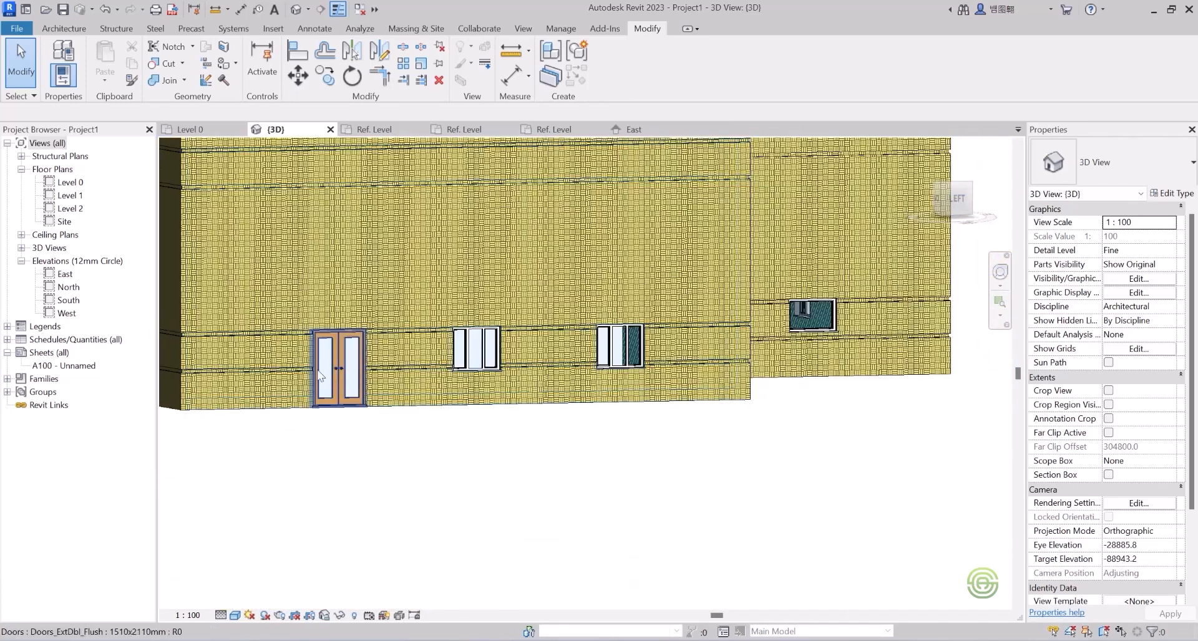
{"action": "scroll", "coordinate": [298, 388], "scroll_direction": "up", "scroll_amount": 3}
{"action": "scroll", "coordinate": [466, 375], "scroll_direction": "up", "scroll_amount": 2}
{"action": "scroll", "coordinate": [588, 322], "scroll_direction": "down", "scroll_amount": 1}
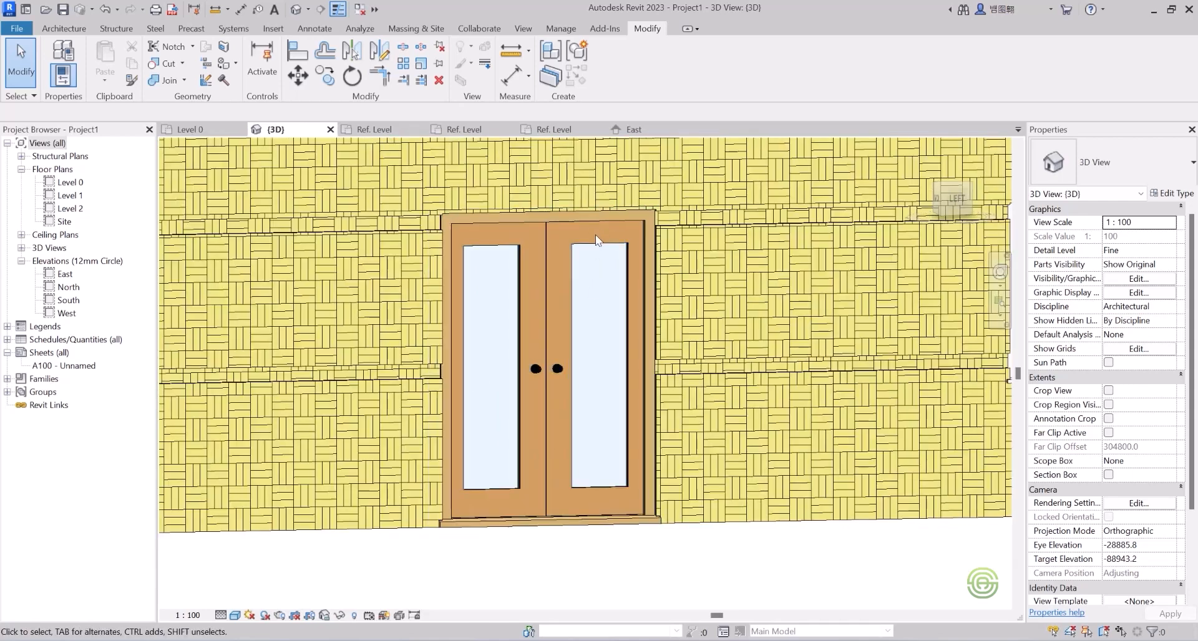
{"action": "middle_click_drag", "start_coordinate": [541, 404], "coordinate": [523, 483], "text": "shift"}
{"action": "scroll", "coordinate": [593, 311], "scroll_direction": "down", "scroll_amount": 2}
{"action": "scroll", "coordinate": [527, 424], "scroll_direction": "down", "scroll_amount": 4}
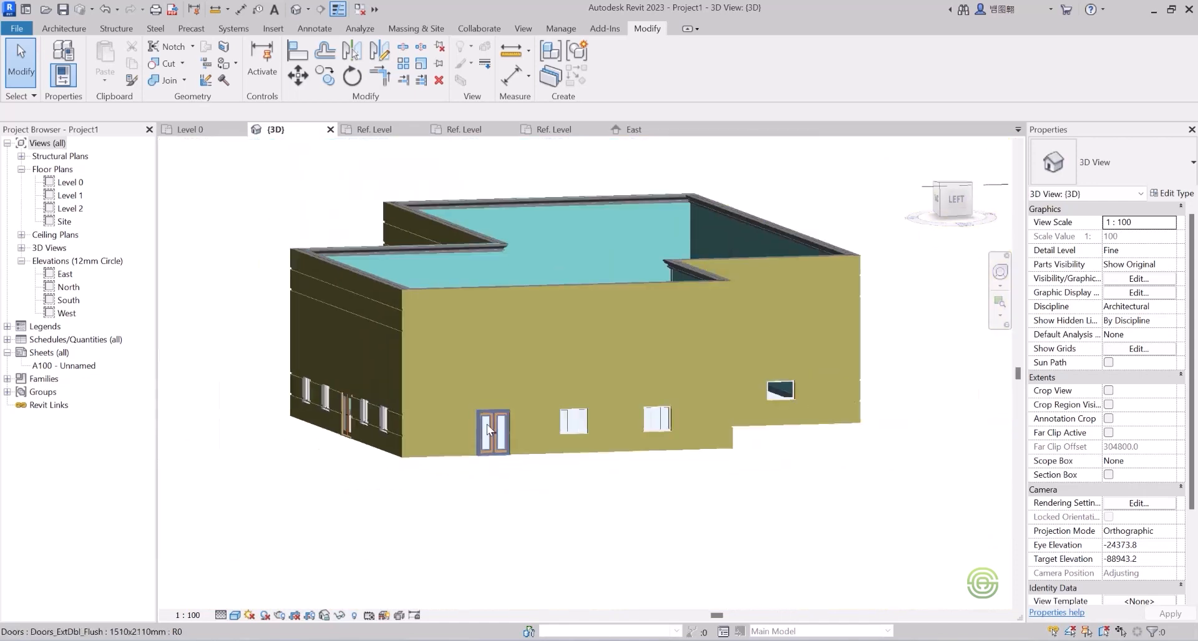
- Select the double door in the back wall and the one in the adjacent left wall in turn to check their types
{"action": "middle_click_drag", "start_coordinate": [493, 421], "coordinate": [644, 432], "text": "shift"}
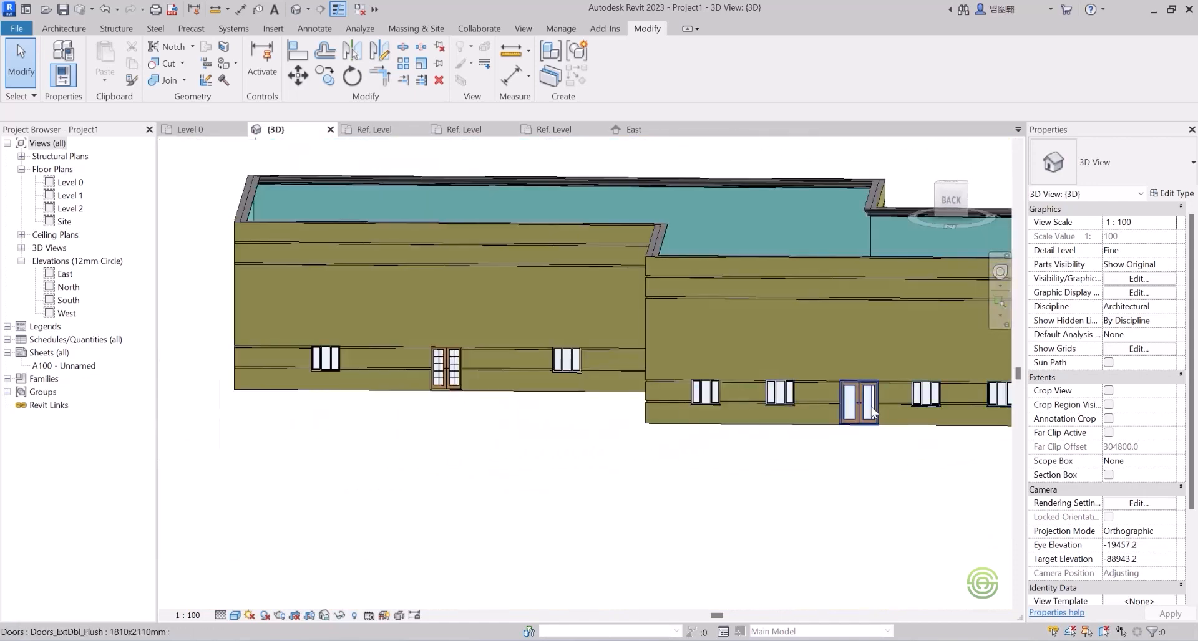
{"action": "scroll", "coordinate": [873, 405], "scroll_direction": "up", "scroll_amount": 5}
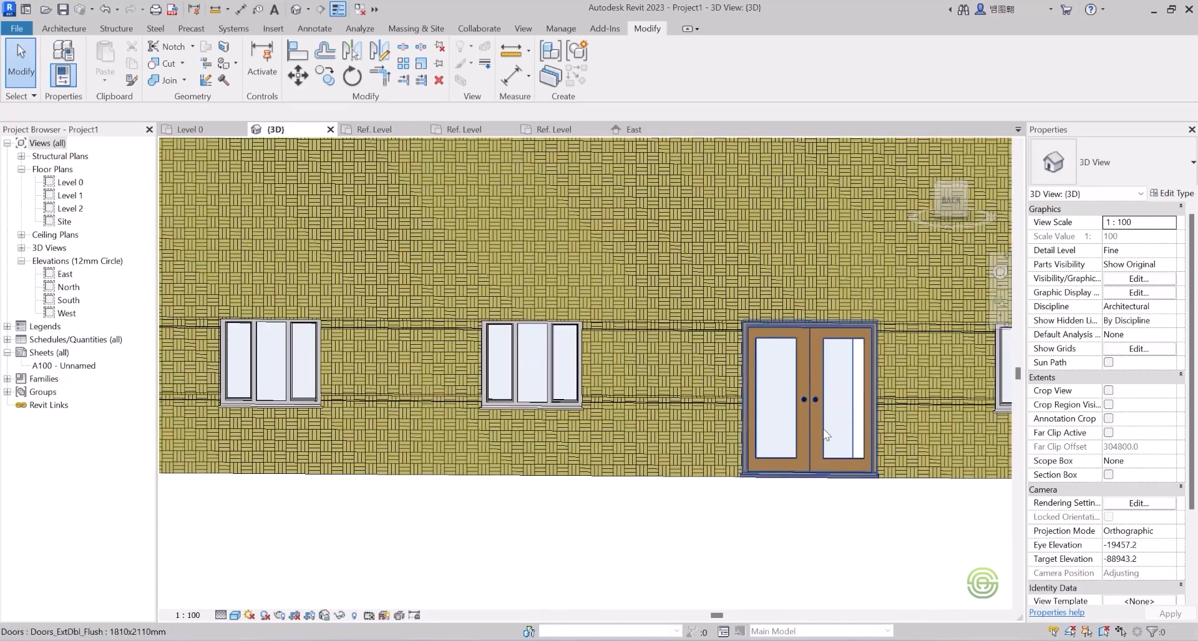
{"action": "left_click", "coordinate": [818, 423]}
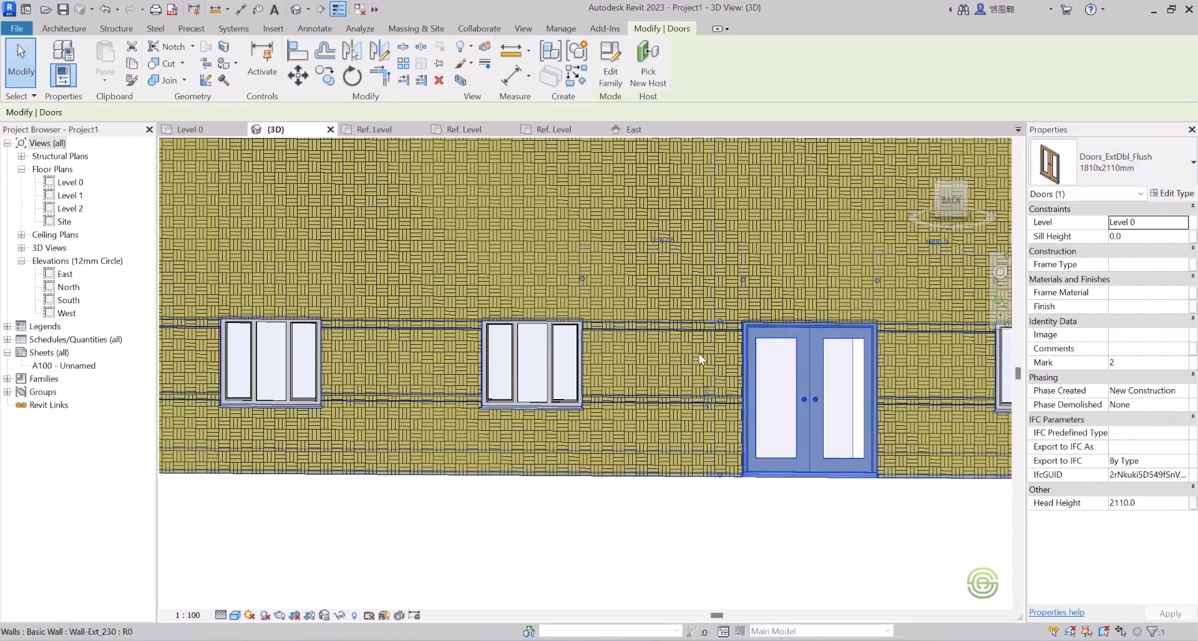
{"action": "scroll", "coordinate": [698, 353], "scroll_direction": "down", "scroll_amount": 8}
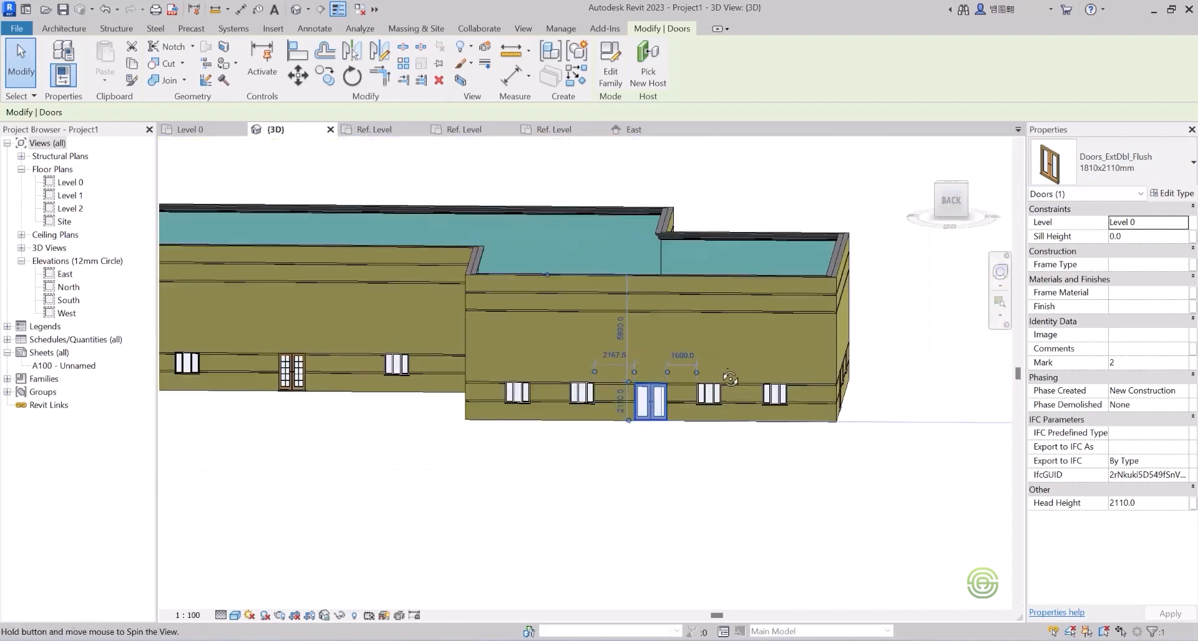
{"action": "middle_click_drag", "start_coordinate": [727, 368], "coordinate": [581, 382], "text": "shift"}
{"action": "scroll", "coordinate": [893, 426], "scroll_direction": "up", "scroll_amount": 8}
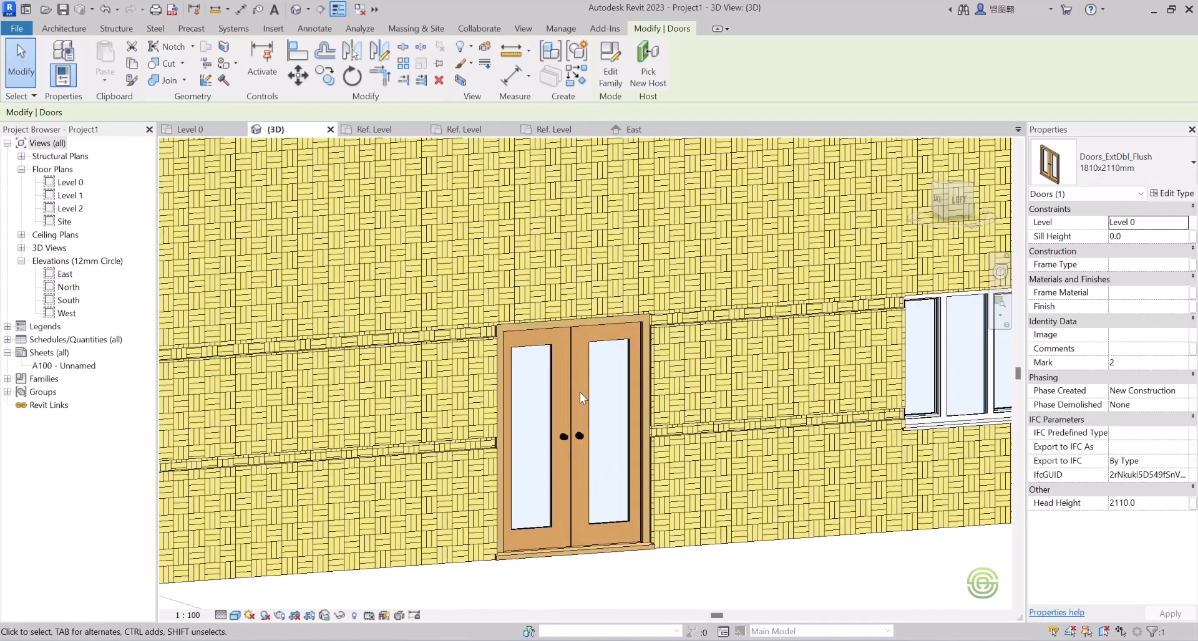
{"action": "key", "text": "Escape"}
{"action": "left_click", "coordinate": [589, 368]}
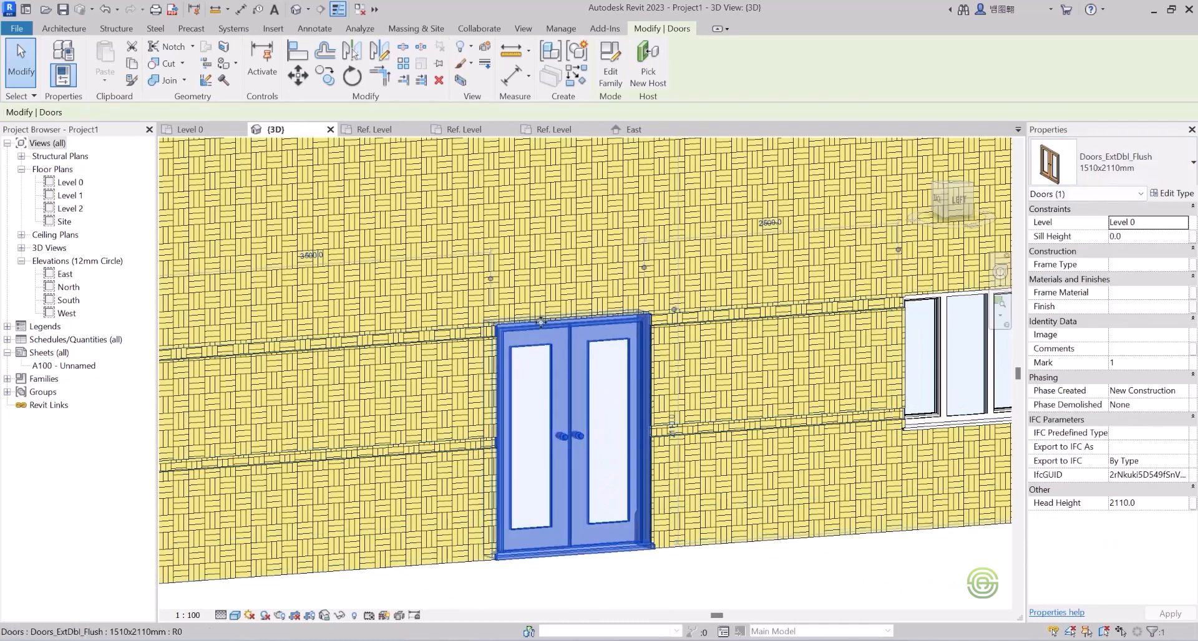
- Examine the glazed double doors from the left and right sides of the building, and clear the door selection
{"action": "scroll", "coordinate": [498, 400], "scroll_direction": "down", "scroll_amount": 3}
{"action": "scroll", "coordinate": [498, 400], "scroll_direction": "down", "scroll_amount": 4}
{"action": "middle_click_drag", "start_coordinate": [498, 401], "coordinate": [449, 483], "text": "shift"}
{"action": "scroll", "coordinate": [440, 475], "scroll_direction": "up", "scroll_amount": 5}
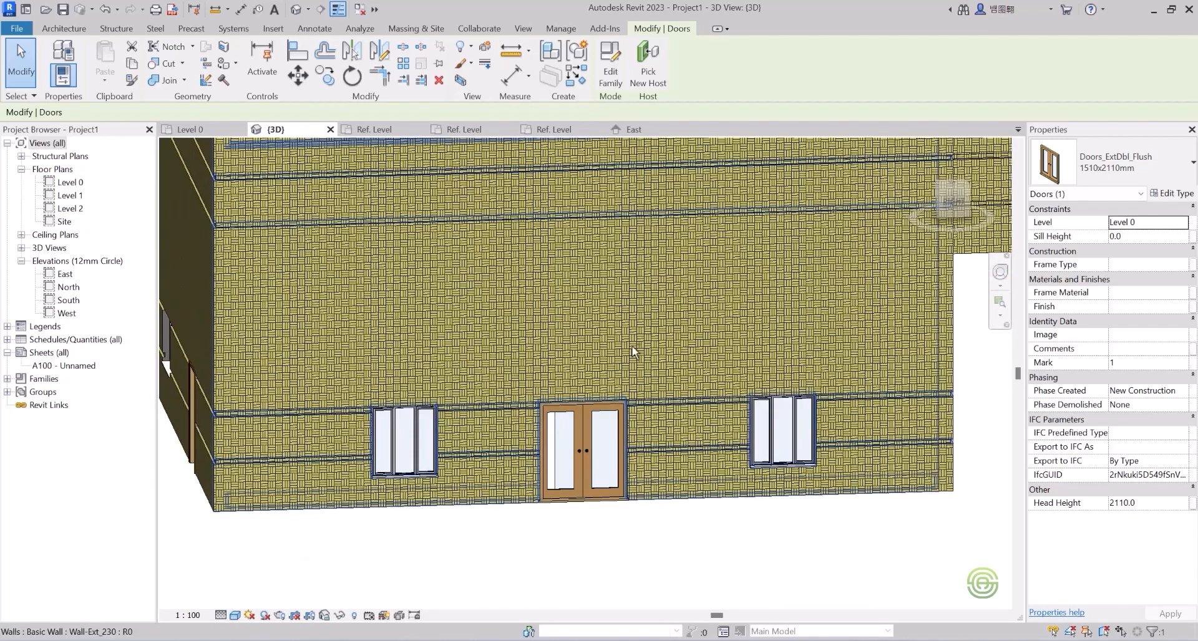
{"action": "scroll", "coordinate": [623, 356], "scroll_direction": "down", "scroll_amount": 3}
{"action": "mouse_move", "coordinate": [593, 352]}
{"action": "middle_mouse_down", "text": "shift"}
{"action": "mouse_move", "coordinate": [663, 367]}
{"action": "mouse_move", "coordinate": [620, 361]}
{"action": "mouse_move", "coordinate": [620, 383]}
{"action": "middle_mouse_up", "text": "shift"}
{"action": "scroll", "coordinate": [795, 380], "scroll_direction": "up", "scroll_amount": 5}
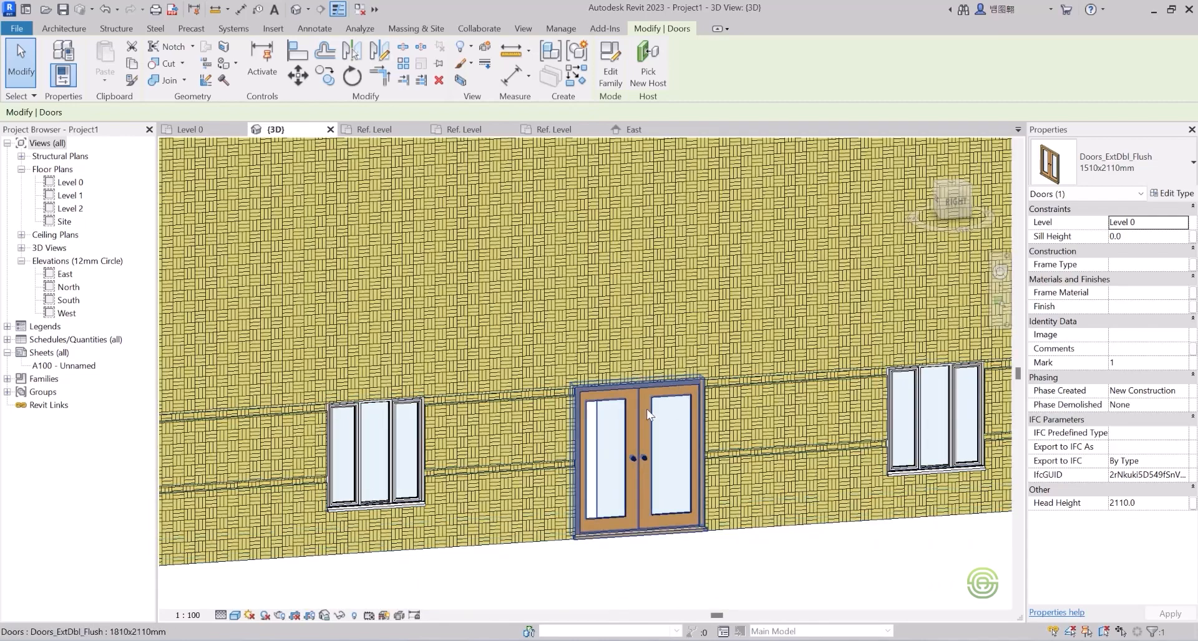
{"action": "scroll", "coordinate": [643, 408], "scroll_direction": "down", "scroll_amount": 5}
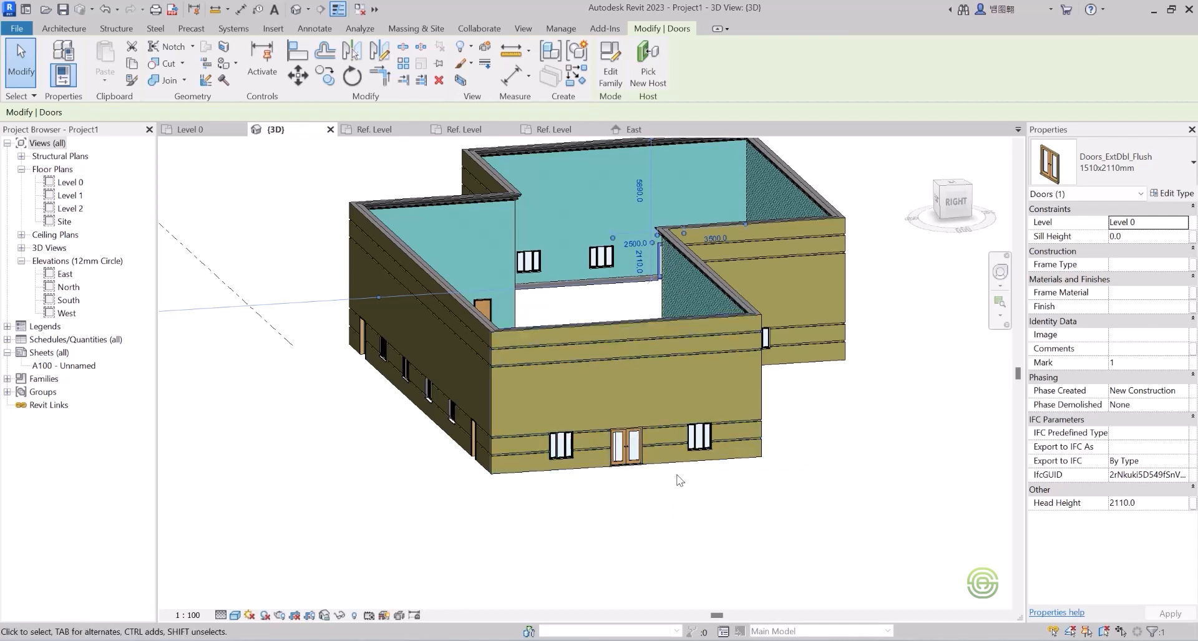
{"action": "left_click", "coordinate": [703, 482]}
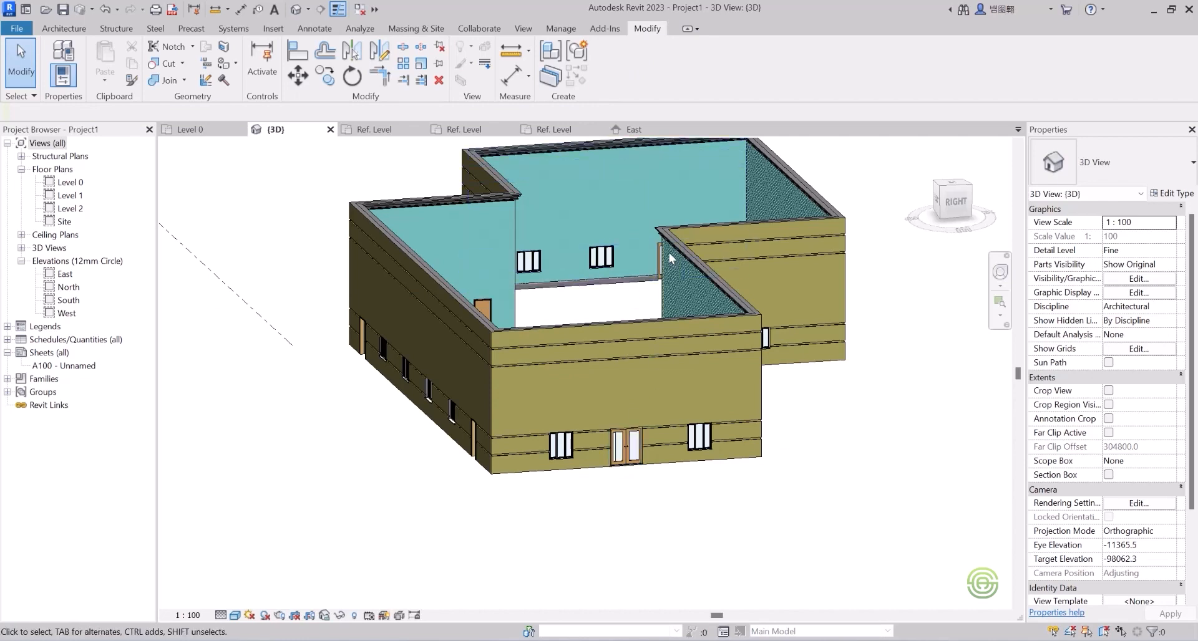
- Inspect the windows and doors along the building's front and right walls in the 3D view
{"action": "scroll", "coordinate": [608, 222], "scroll_direction": "up", "scroll_amount": 5}
{"action": "scroll", "coordinate": [608, 223], "scroll_direction": "down", "scroll_amount": 7}
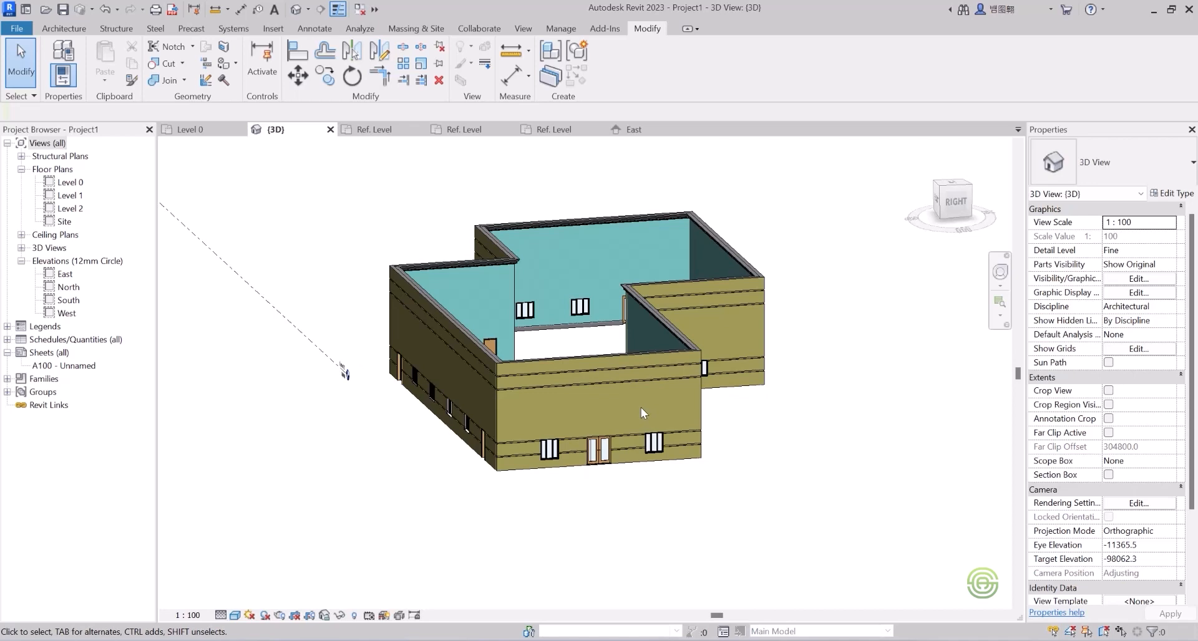
{"action": "middle_click_drag", "start_coordinate": [637, 405], "coordinate": [767, 373], "text": "shift"}
{"action": "scroll", "coordinate": [364, 264], "scroll_direction": "up", "scroll_amount": 4}
{"action": "scroll", "coordinate": [645, 341], "scroll_direction": "down", "scroll_amount": 4}
{"action": "scroll", "coordinate": [380, 340], "scroll_direction": "up", "scroll_amount": 3}
{"action": "scroll", "coordinate": [493, 362], "scroll_direction": "down", "scroll_amount": 3}
{"action": "scroll", "coordinate": [523, 365], "scroll_direction": "down", "scroll_amount": 2}
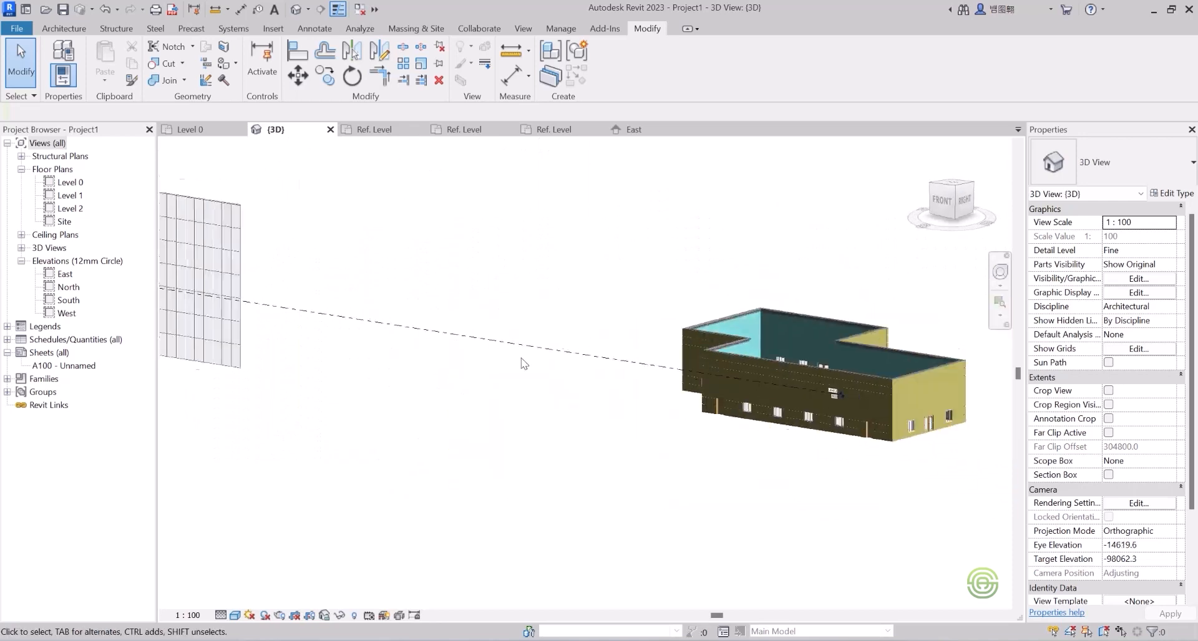
{"action": "scroll", "coordinate": [810, 399], "scroll_direction": "up", "scroll_amount": 8}
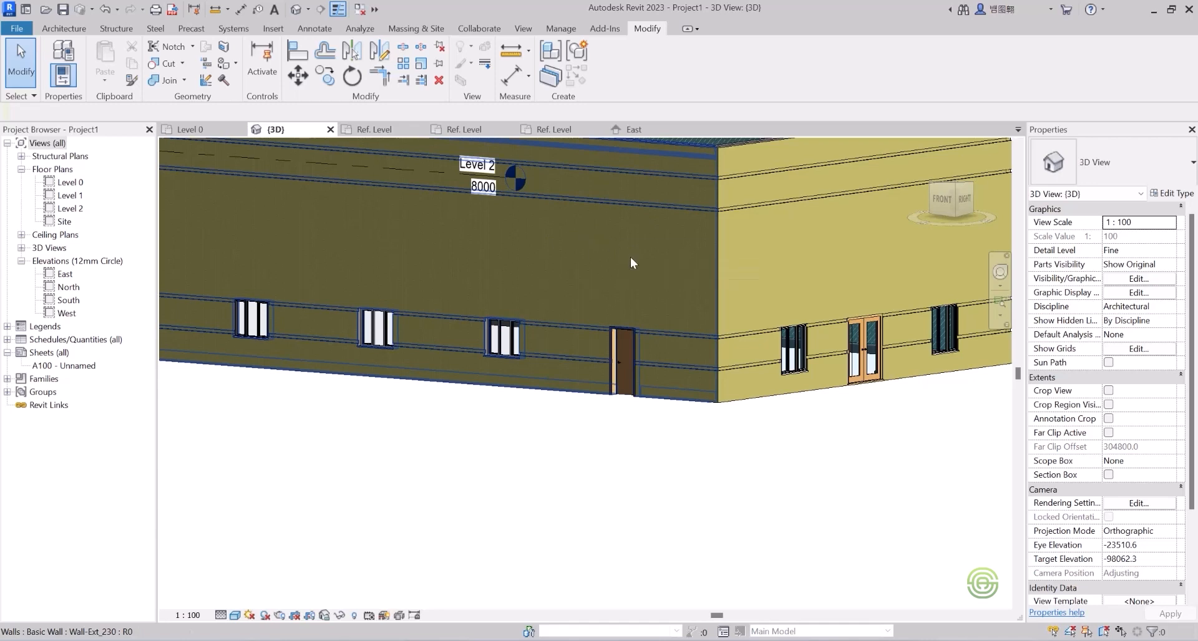
- Open the Level 0 floor plan and try selecting the four windows in the lower wall one by one
{"action": "left_click", "coordinate": [190, 130]}
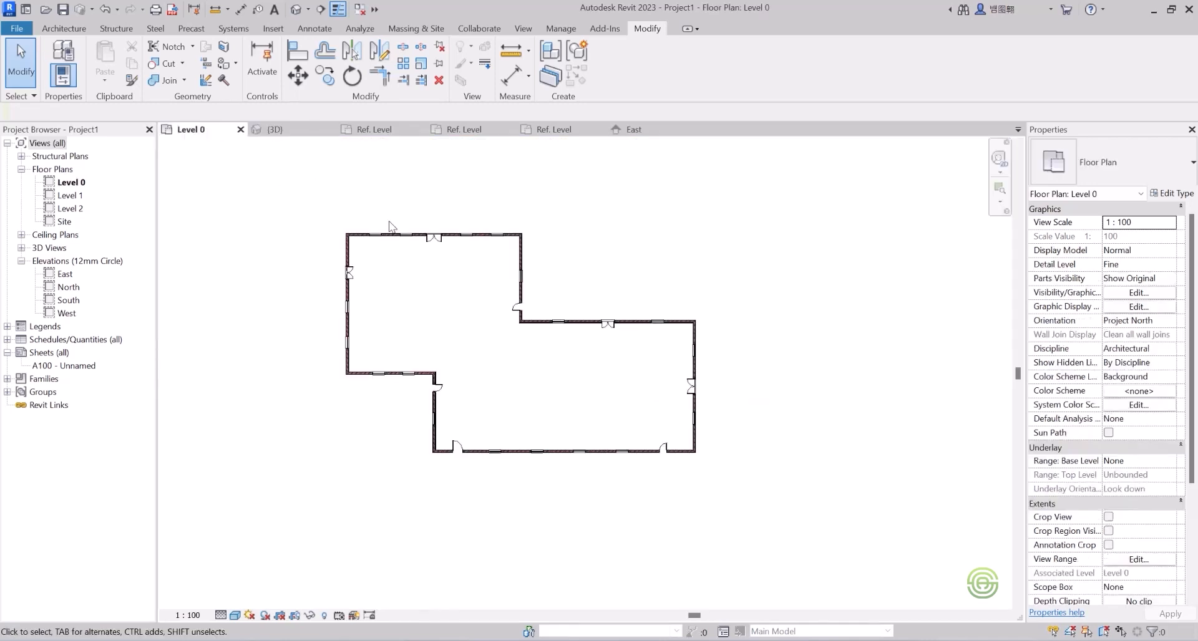
{"action": "scroll", "coordinate": [472, 466], "scroll_direction": "up", "scroll_amount": 4}
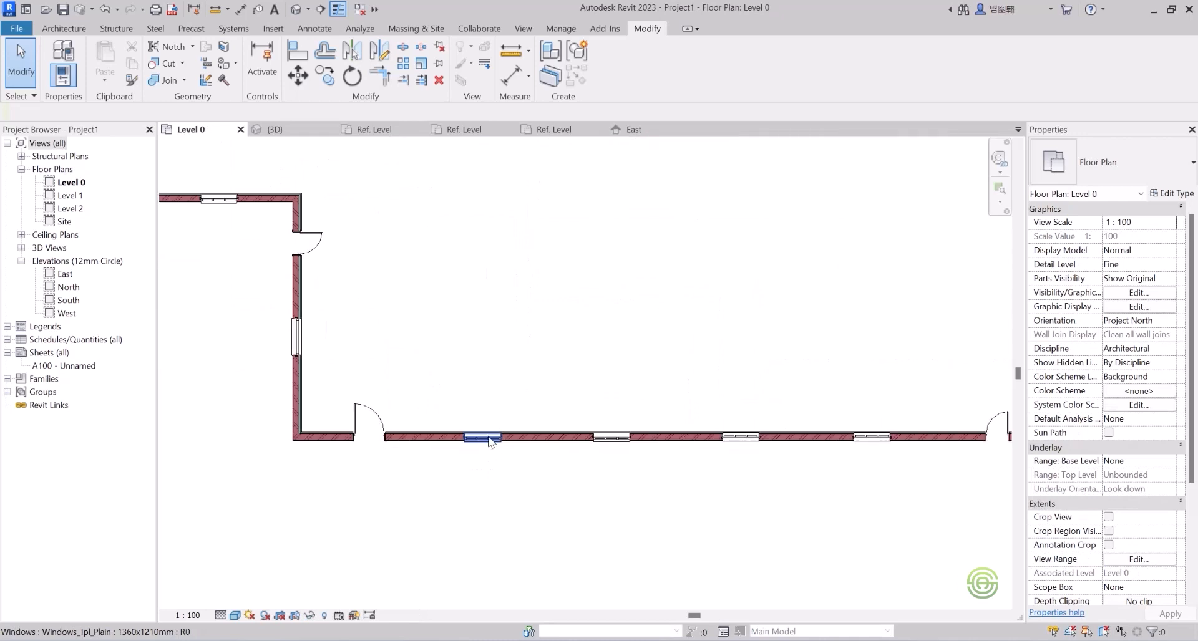
{"action": "left_click", "coordinate": [490, 440]}
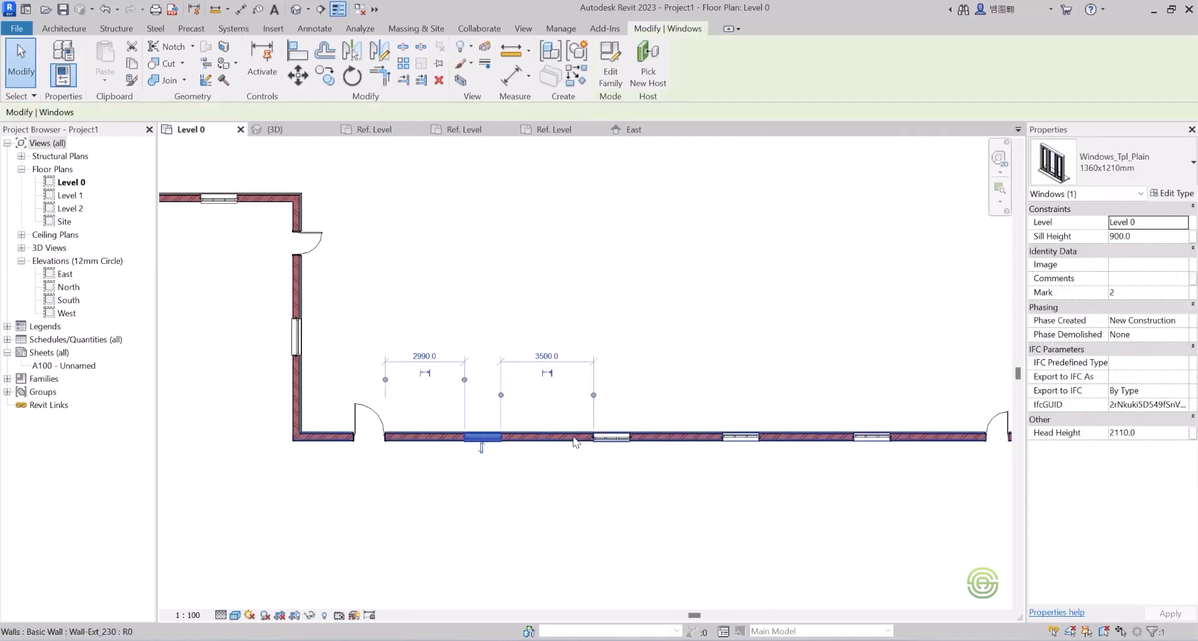
{"action": "left_click", "coordinate": [612, 439], "text": "ctrl"}
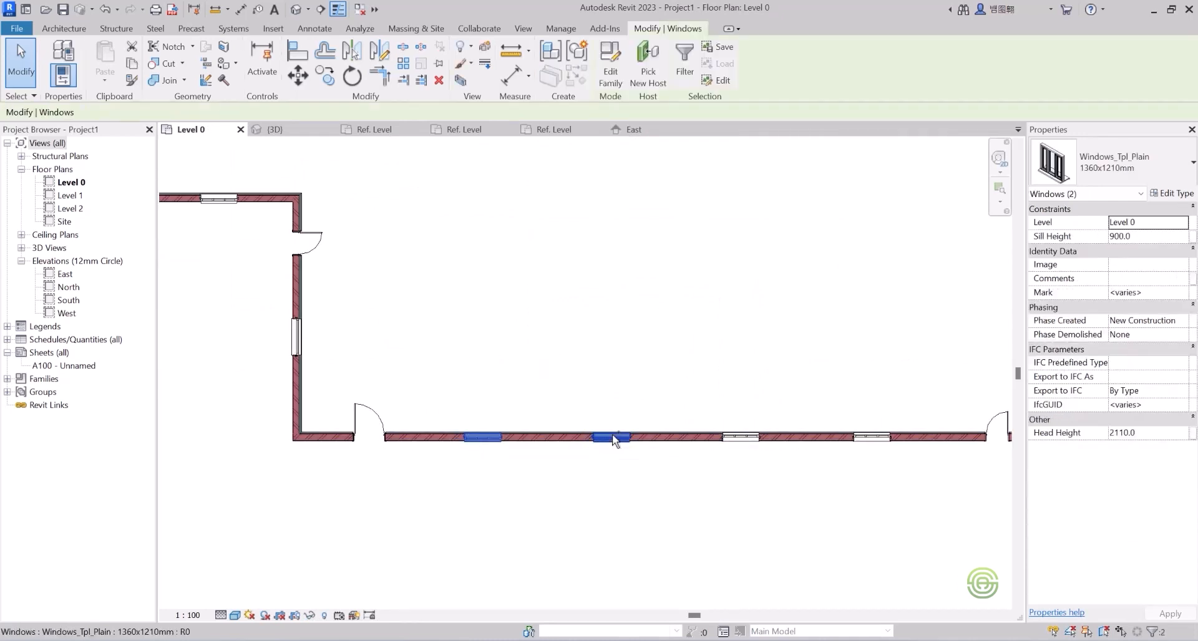
{"action": "left_click", "coordinate": [741, 437], "text": "ctrl"}
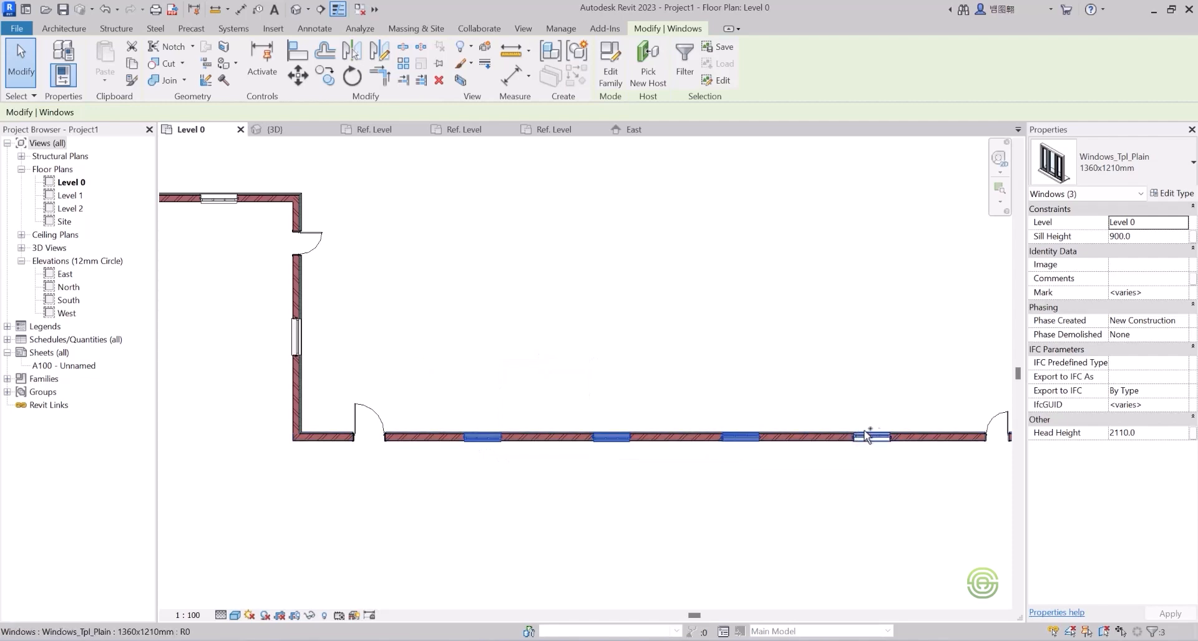
{"action": "scroll", "coordinate": [486, 376], "scroll_direction": "down", "scroll_amount": 2}
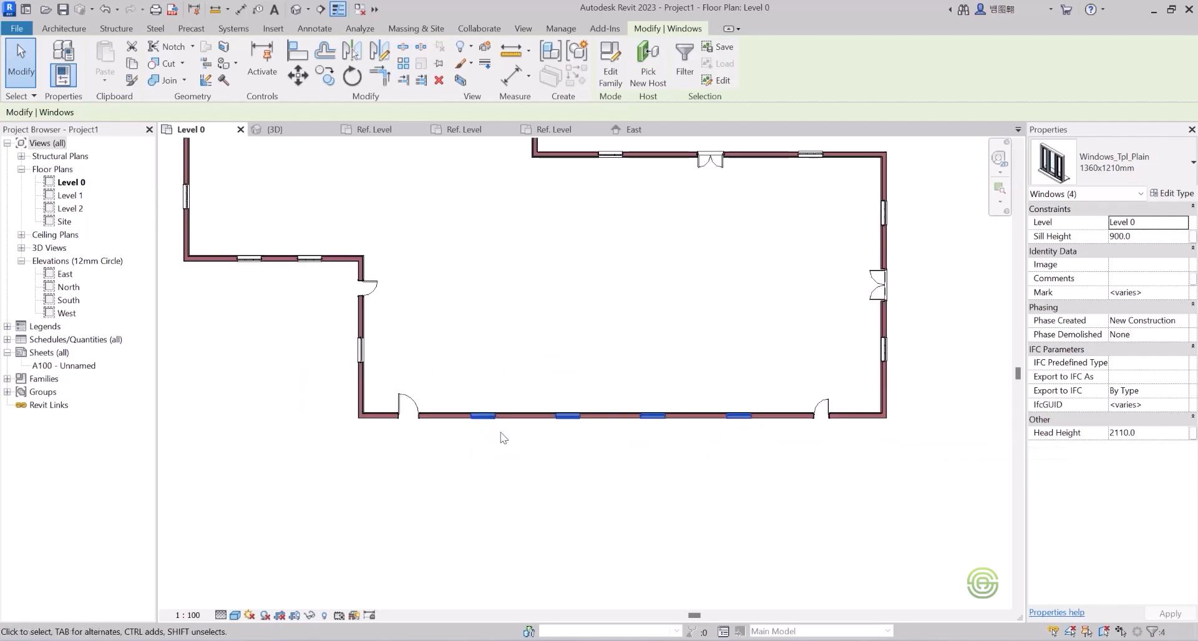
{"action": "left_click", "coordinate": [507, 441]}
{"action": "left_click", "coordinate": [487, 416]}
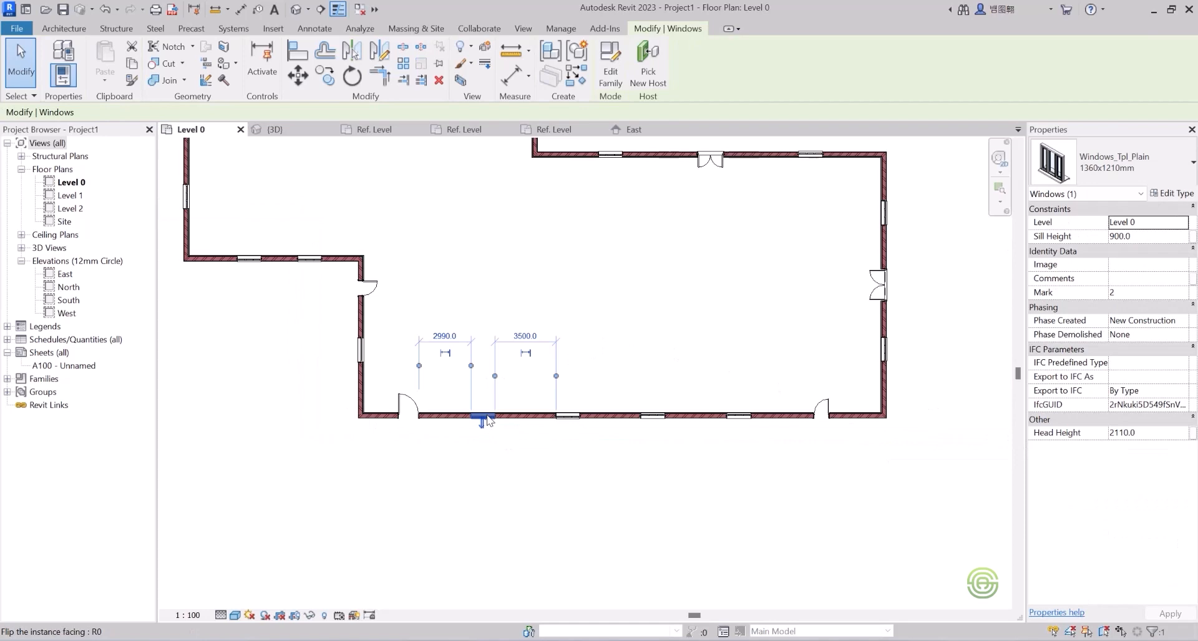
{"action": "right_click", "coordinate": [491, 422]}
{"action": "mouse_move", "coordinate": [596, 447]}
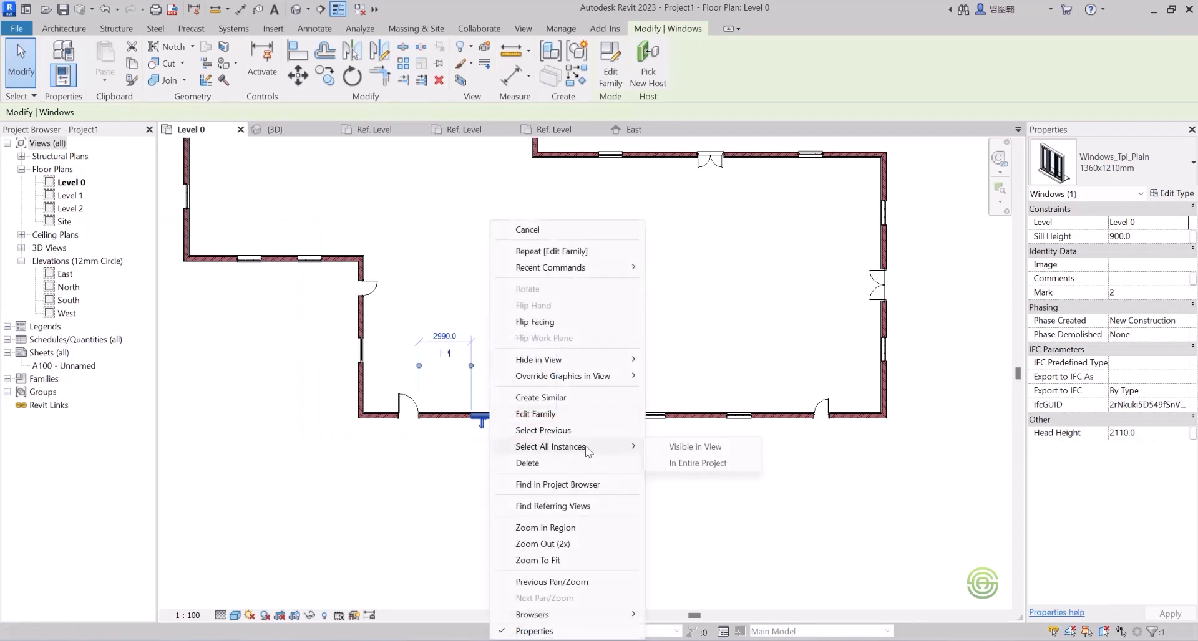
{"action": "left_click", "coordinate": [691, 342]}
{"action": "scroll", "coordinate": [604, 462], "scroll_direction": "down", "scroll_amount": 9}
{"action": "scroll", "coordinate": [610, 427], "scroll_direction": "up", "scroll_amount": 7}
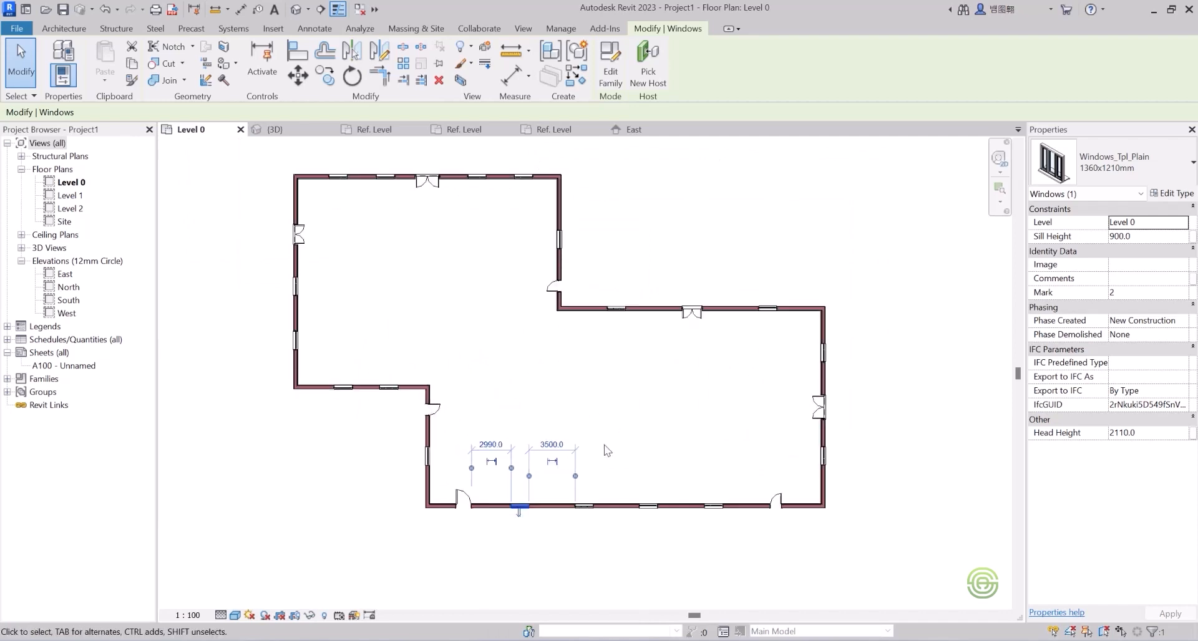
{"action": "scroll", "coordinate": [610, 429], "scroll_direction": "down", "scroll_amount": 2}
{"action": "scroll", "coordinate": [578, 369], "scroll_direction": "up", "scroll_amount": 1}
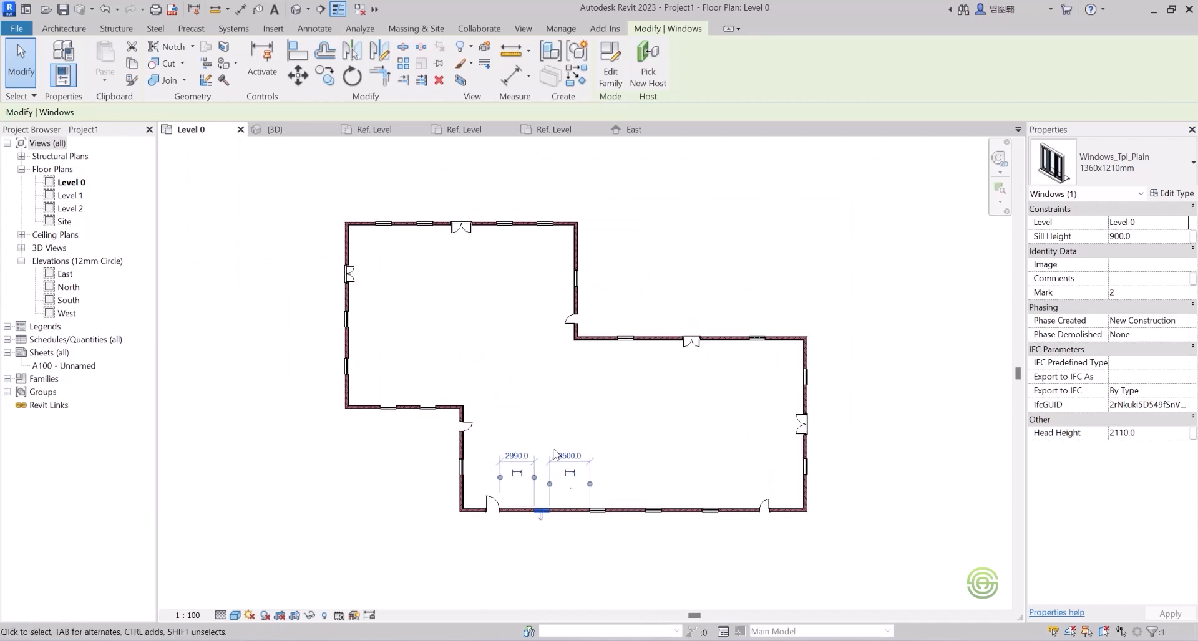
{"action": "scroll", "coordinate": [588, 540], "scroll_direction": "up", "scroll_amount": 1}
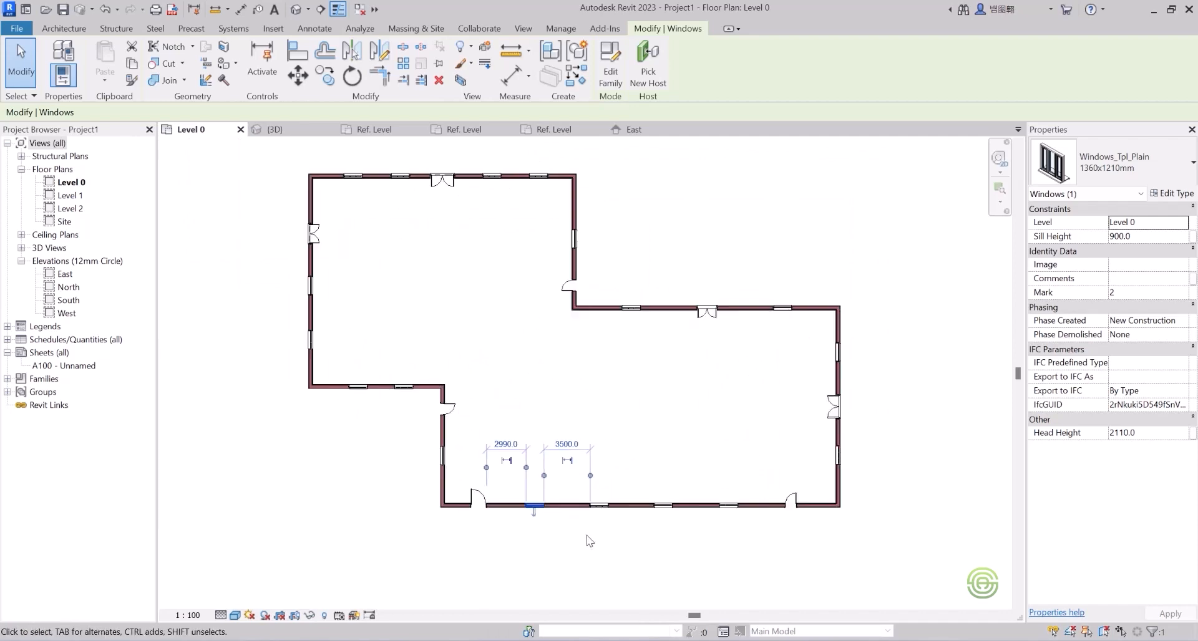
{"action": "left_click", "coordinate": [538, 425]}
- Select all instances of the Windows_Tpl_Plain 1360x1210mm window visible in the Level 0 plan
{"action": "left_click", "coordinate": [631, 310]}
{"action": "right_click", "coordinate": [632, 311]}
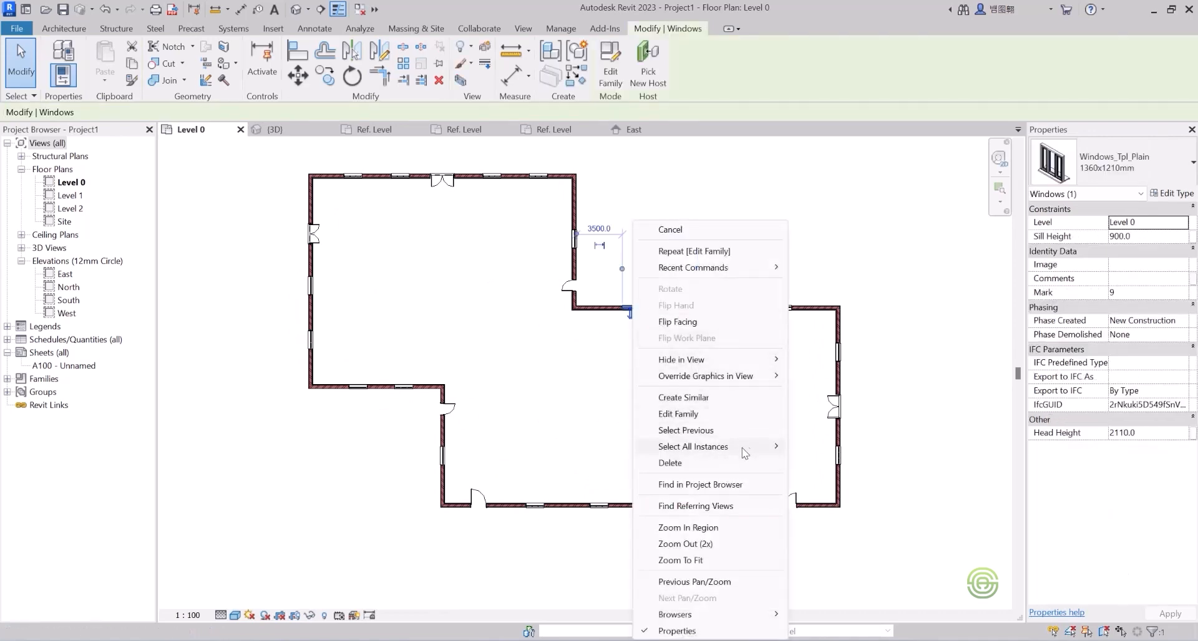
{"action": "mouse_move", "coordinate": [750, 452]}
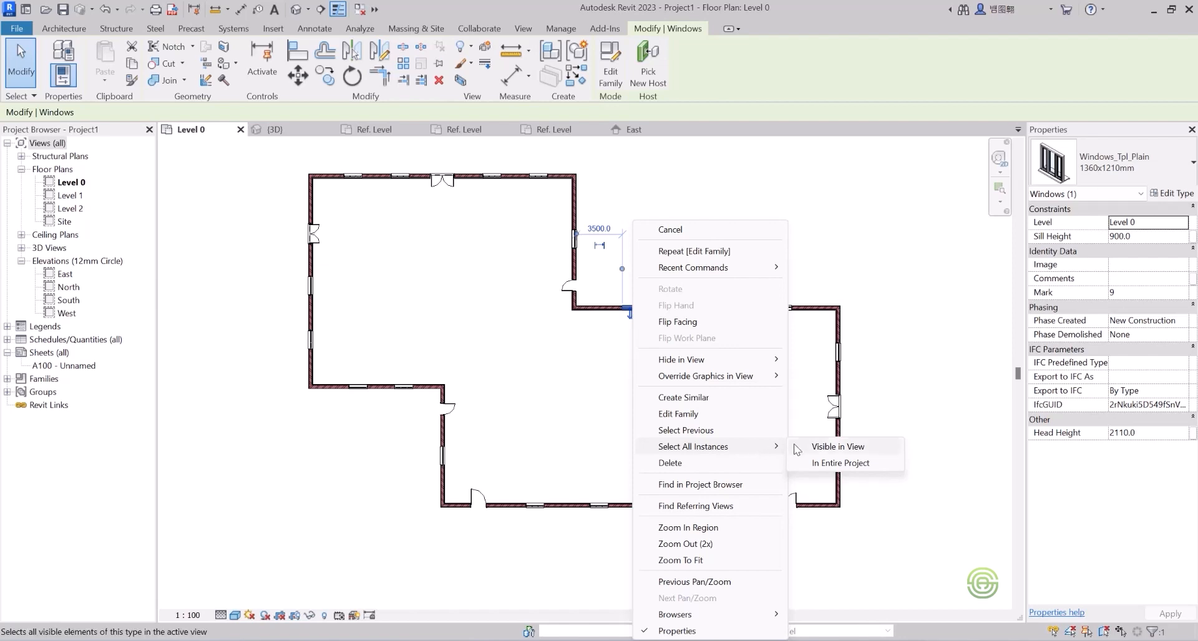
{"action": "left_click", "coordinate": [827, 448]}
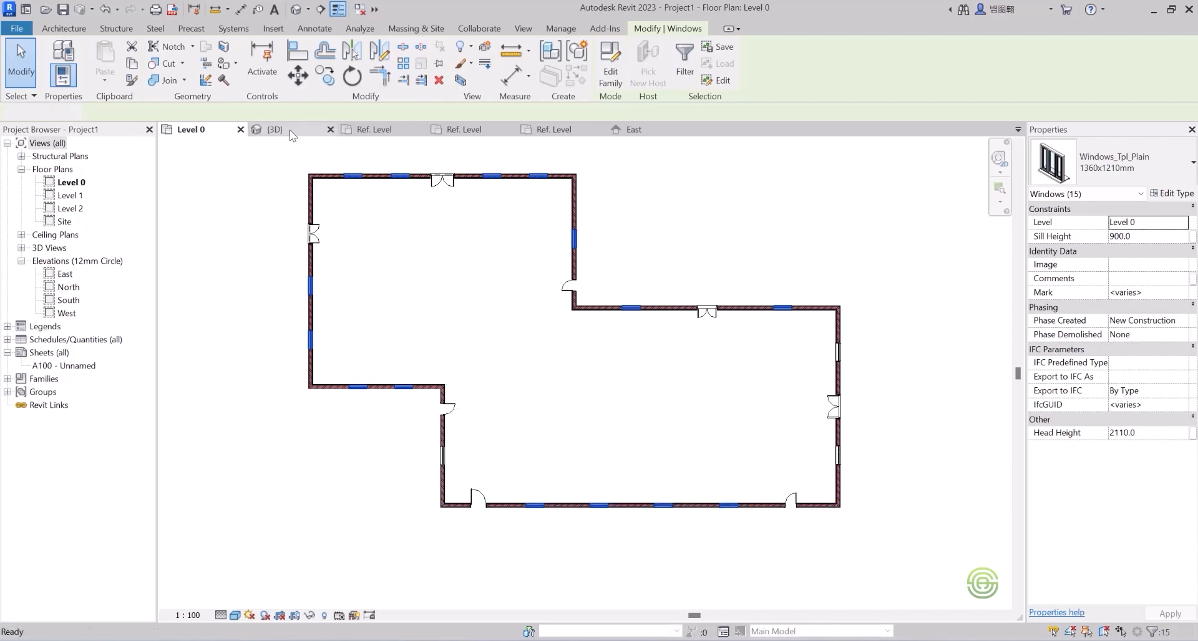
- In the 3D view, copy the selected windows to the clipboard and paste them aligned to Level 1, dismissing the save reminder
{"action": "left_click", "coordinate": [308, 134]}
{"action": "scroll", "coordinate": [601, 444], "scroll_direction": "down", "scroll_amount": 3}
{"action": "scroll", "coordinate": [479, 406], "scroll_direction": "up", "scroll_amount": 3}
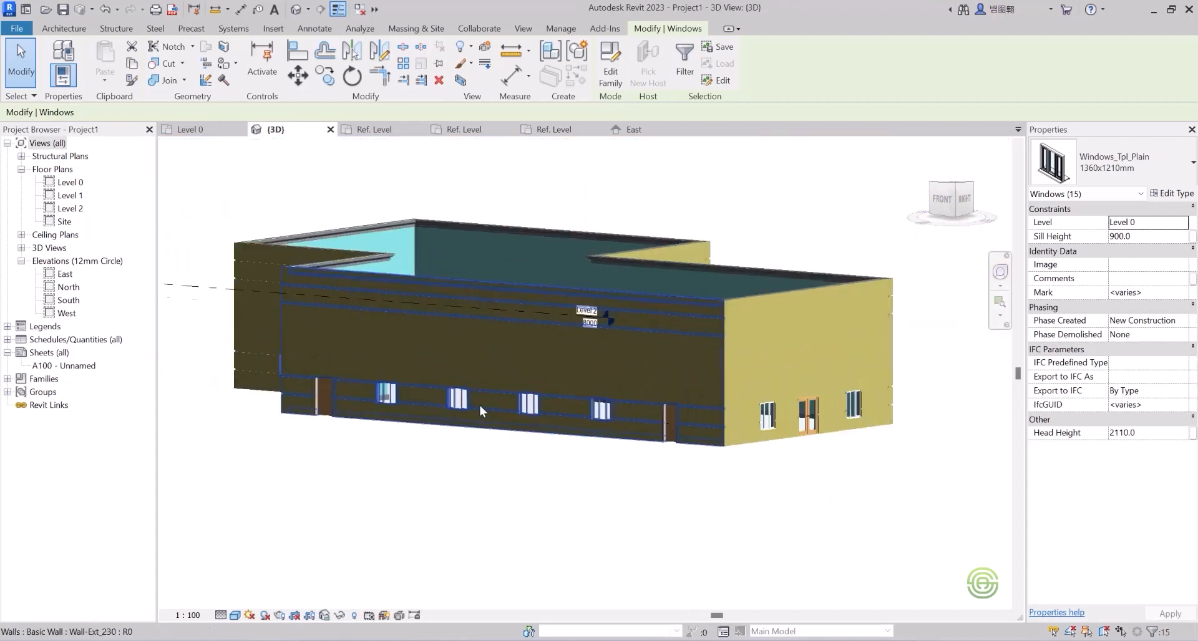
{"action": "scroll", "coordinate": [344, 311], "scroll_direction": "up", "scroll_amount": 1}
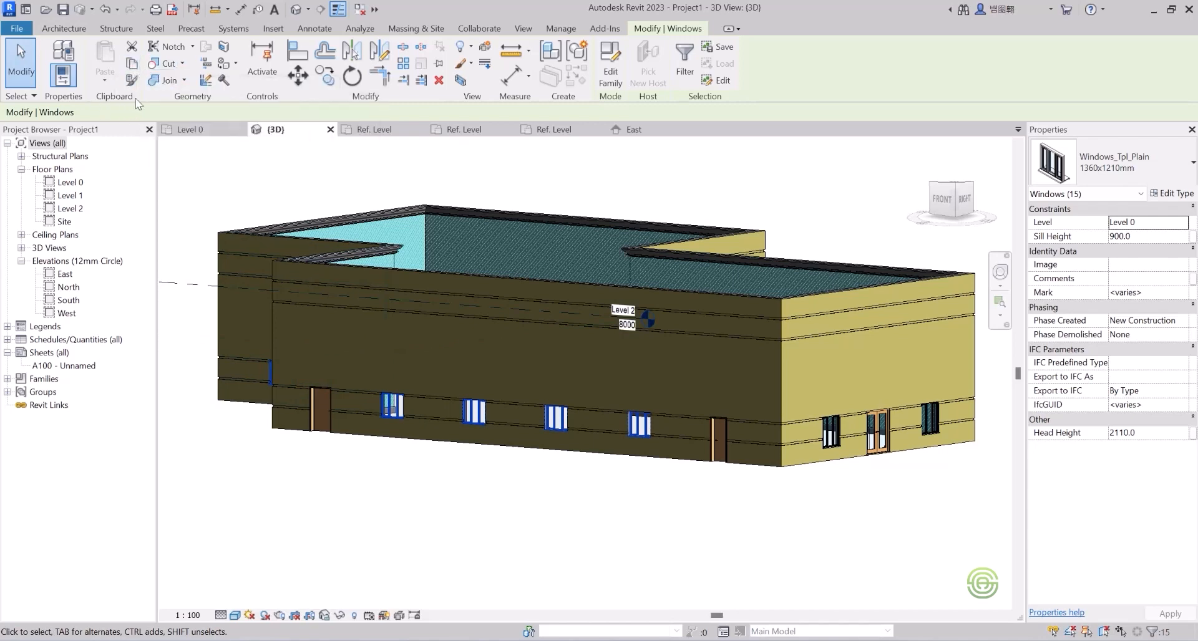
{"action": "left_click", "coordinate": [132, 63]}
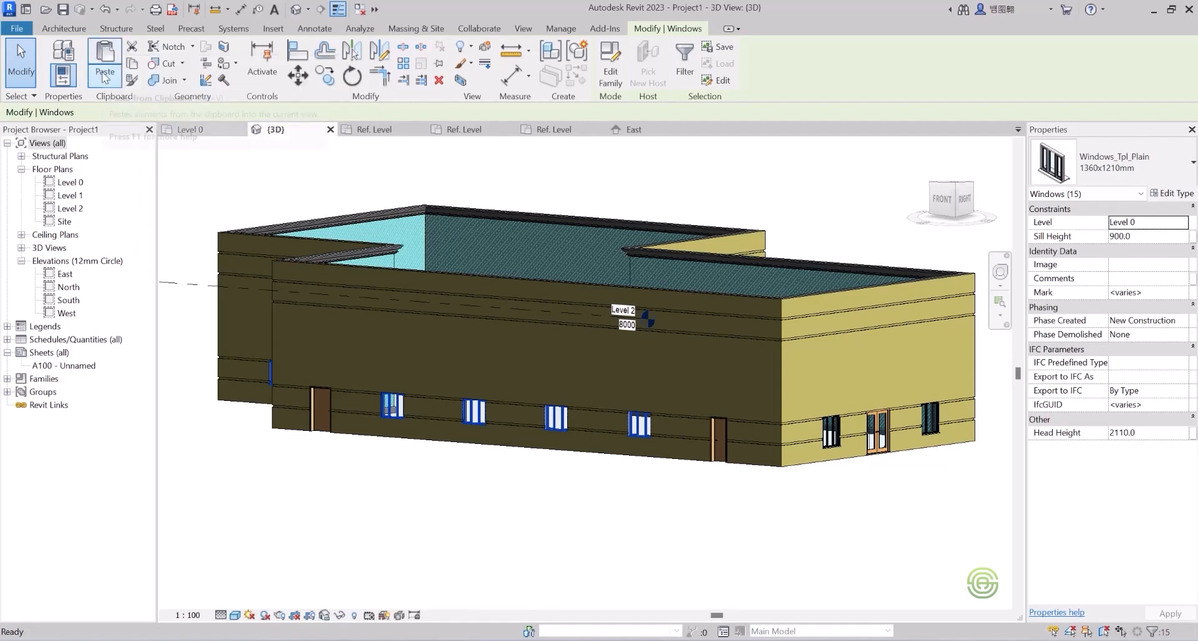
{"action": "left_click", "coordinate": [105, 78]}
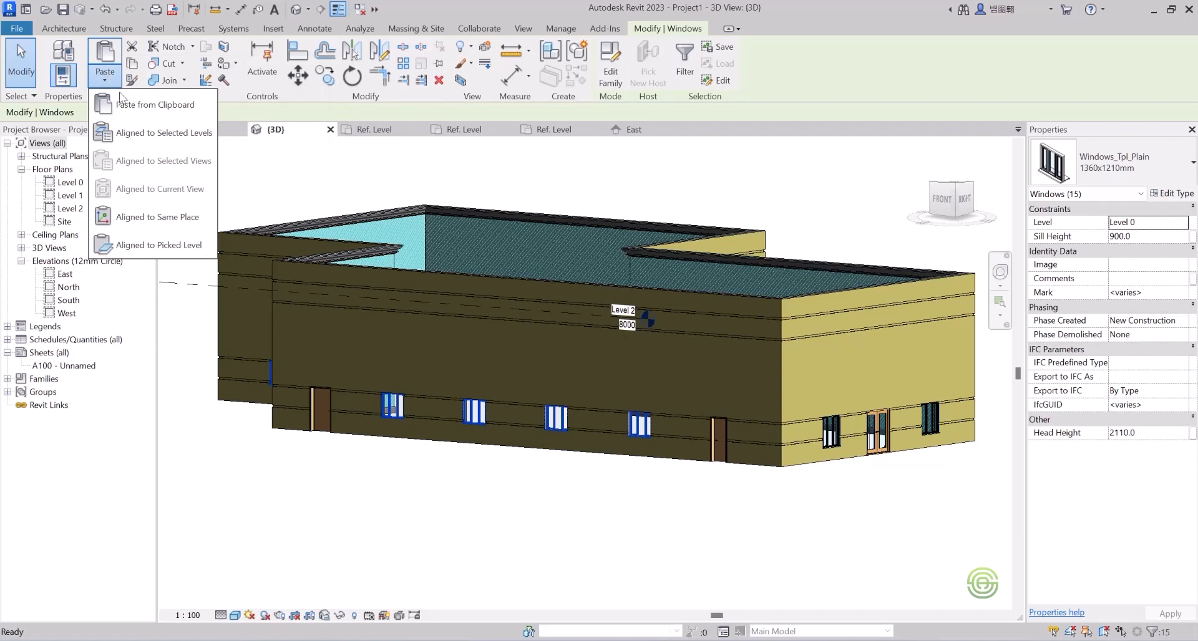
{"action": "left_click", "coordinate": [140, 135]}
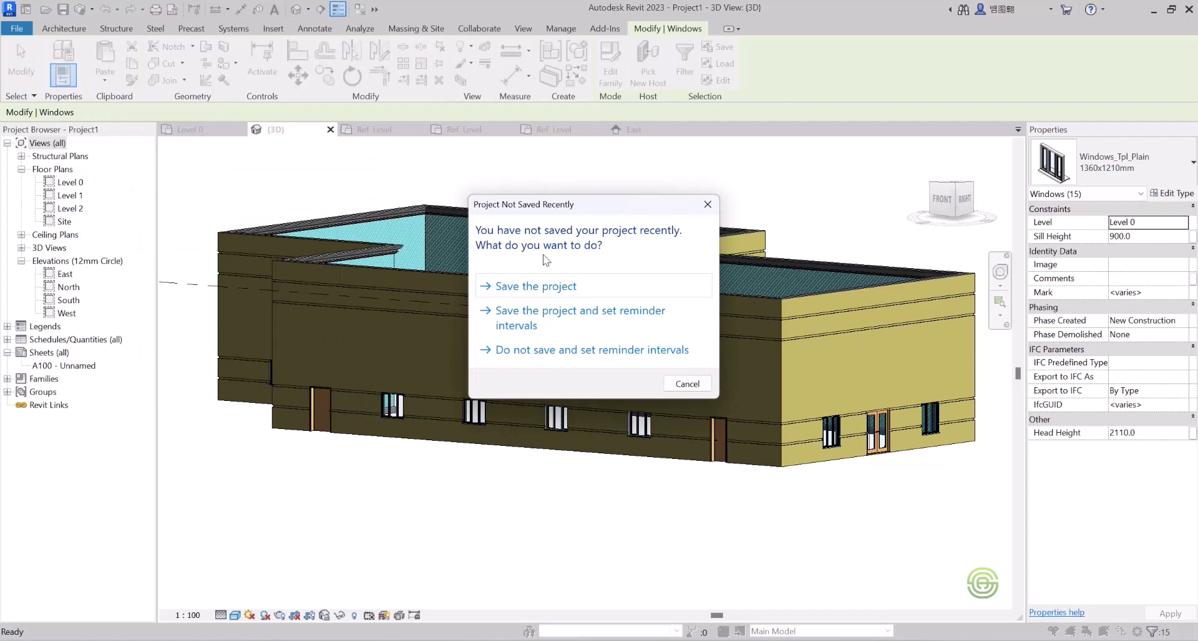
{"action": "left_click", "coordinate": [711, 208]}
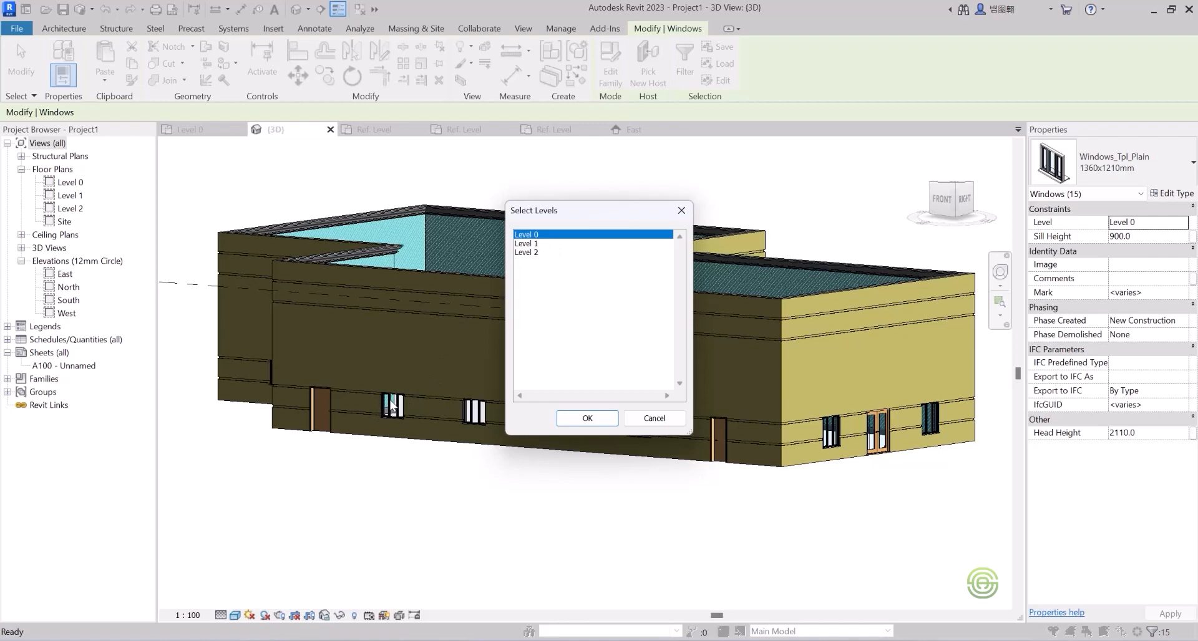
{"action": "left_click", "coordinate": [535, 244]}
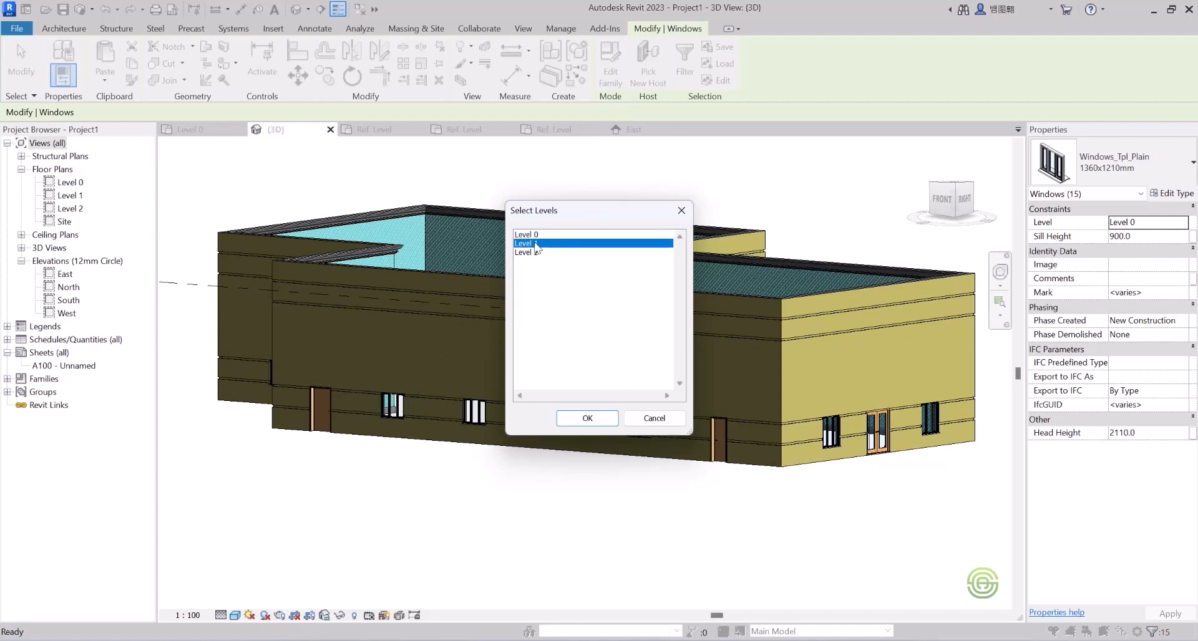
{"action": "left_click", "coordinate": [608, 416]}
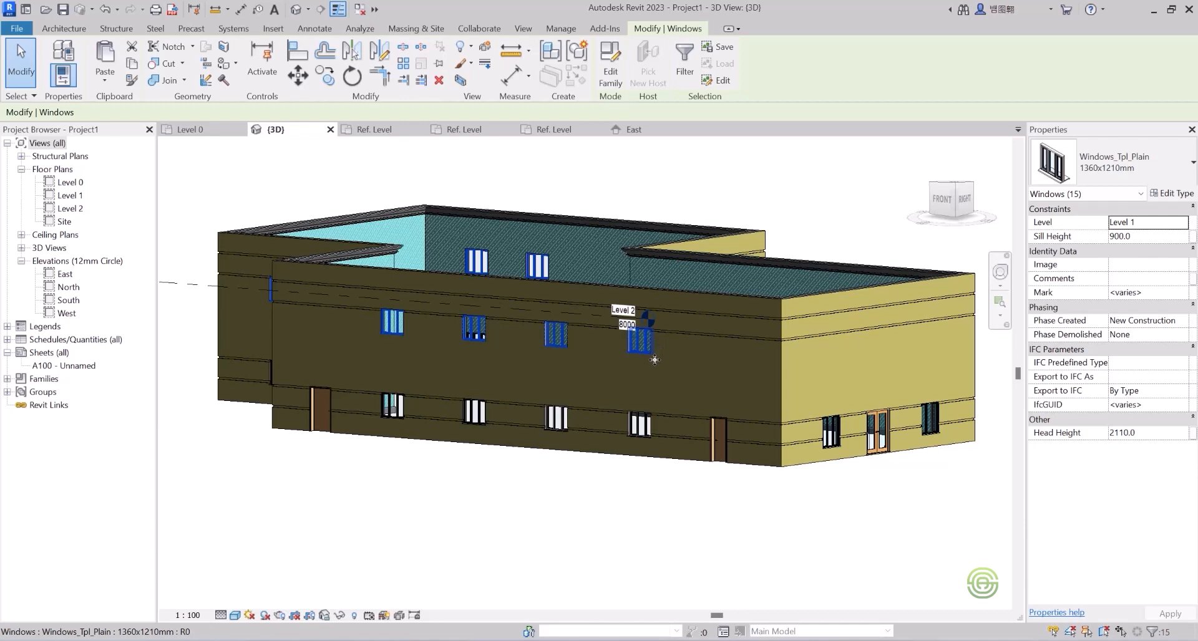
- Copy the 1360x910mm single window beside the door in the recessed left wall, paste it aligned to Level 1, and clear the selection
{"action": "scroll", "coordinate": [560, 340], "scroll_direction": "down", "scroll_amount": 4}
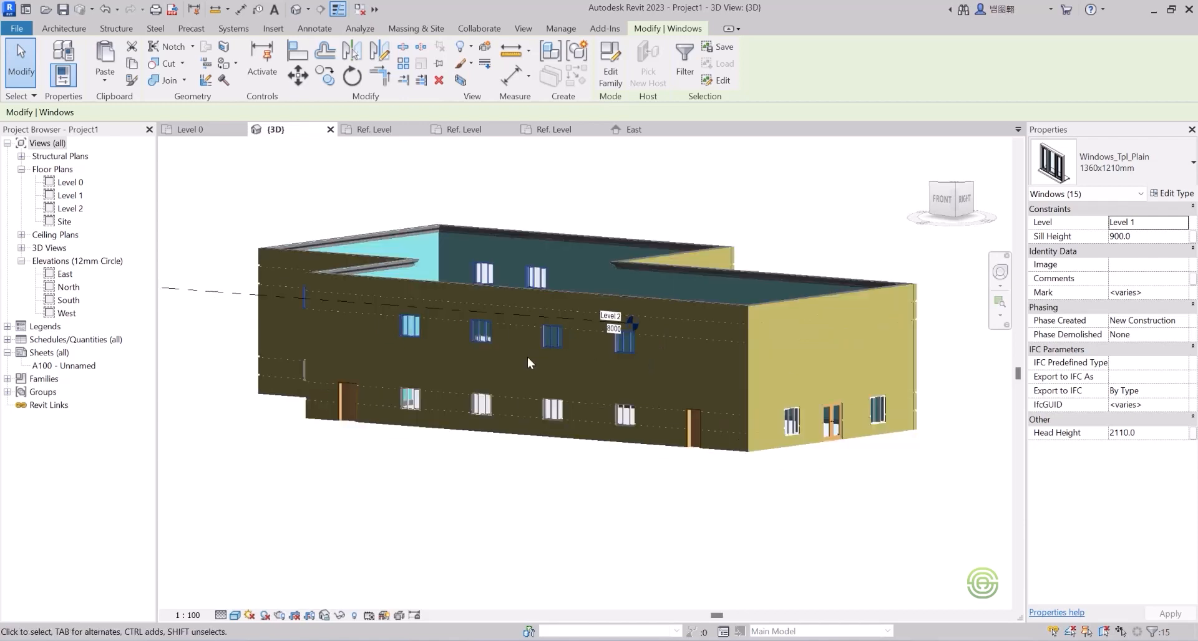
{"action": "middle_click_drag", "start_coordinate": [526, 356], "coordinate": [619, 336], "text": "shift"}
{"action": "scroll", "coordinate": [582, 372], "scroll_direction": "up", "scroll_amount": 5}
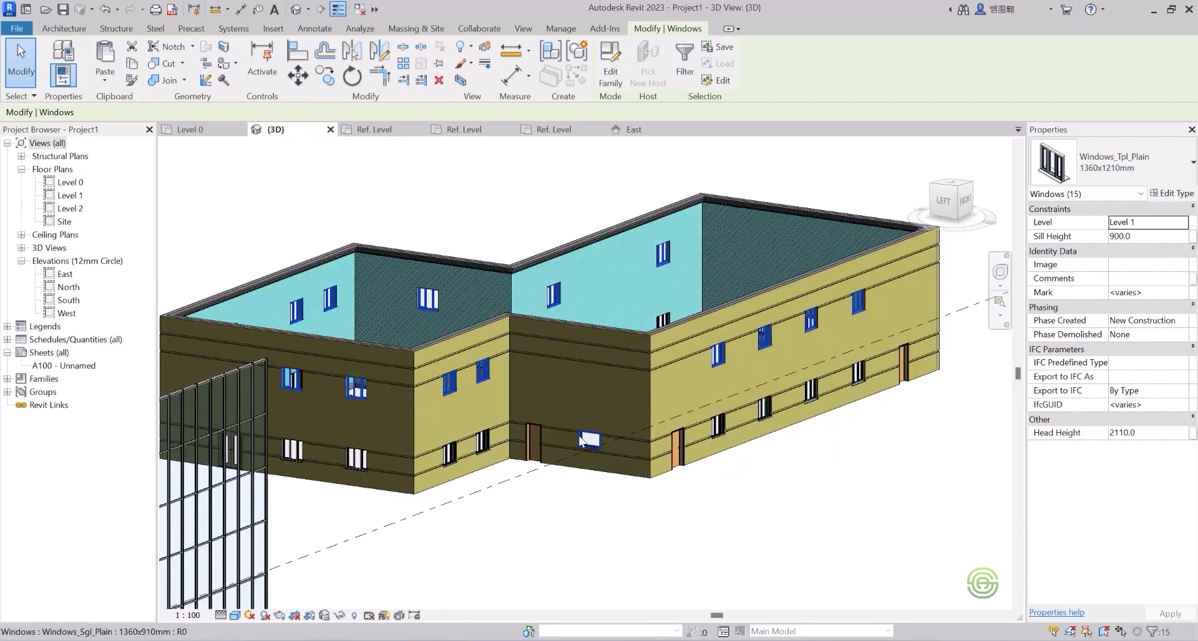
{"action": "left_click", "coordinate": [585, 436]}
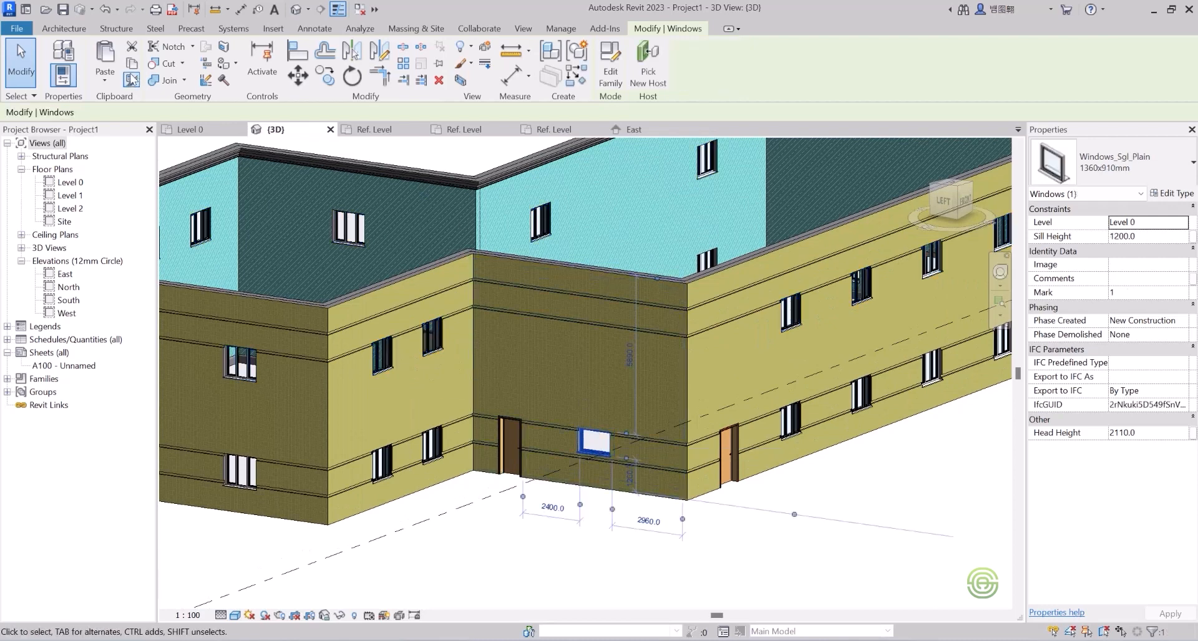
{"action": "left_click", "coordinate": [105, 76]}
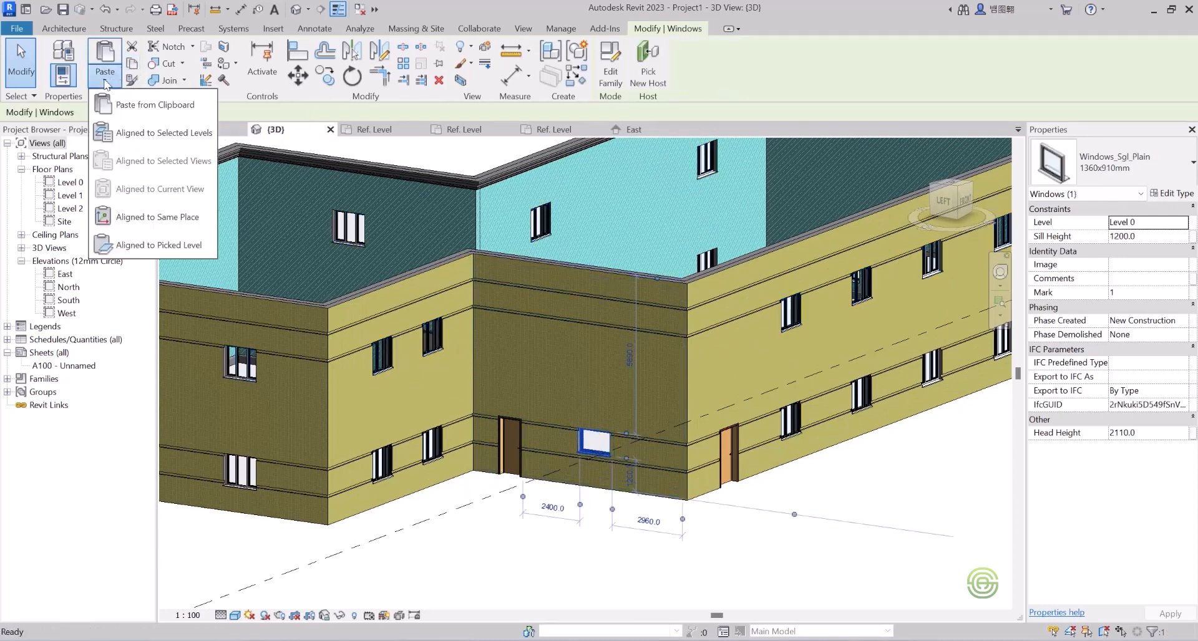
{"action": "left_click", "coordinate": [161, 134]}
{"action": "left_click", "coordinate": [535, 244]}
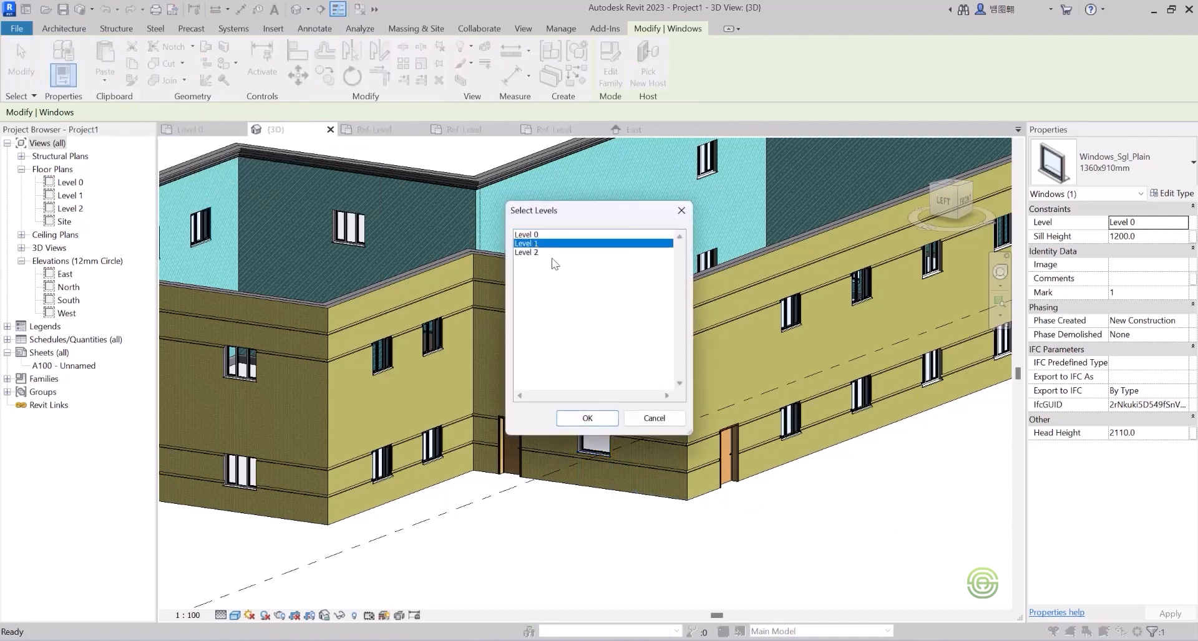
{"action": "left_click", "coordinate": [589, 418]}
{"action": "scroll", "coordinate": [512, 241], "scroll_direction": "down", "scroll_amount": 3}
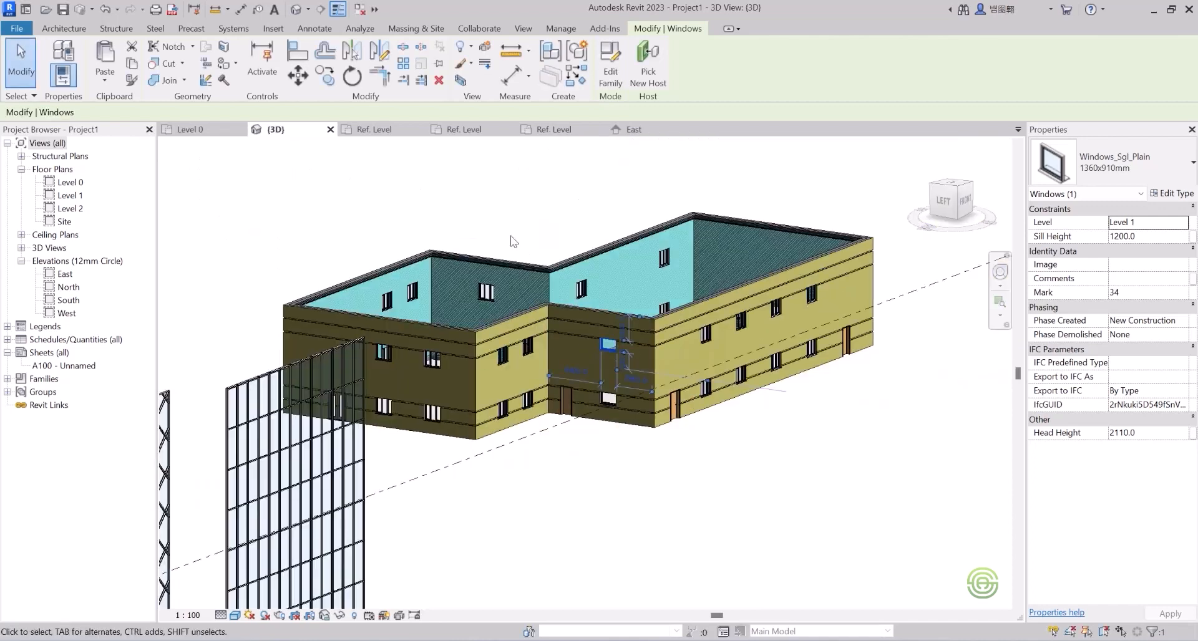
{"action": "left_click", "coordinate": [512, 242]}
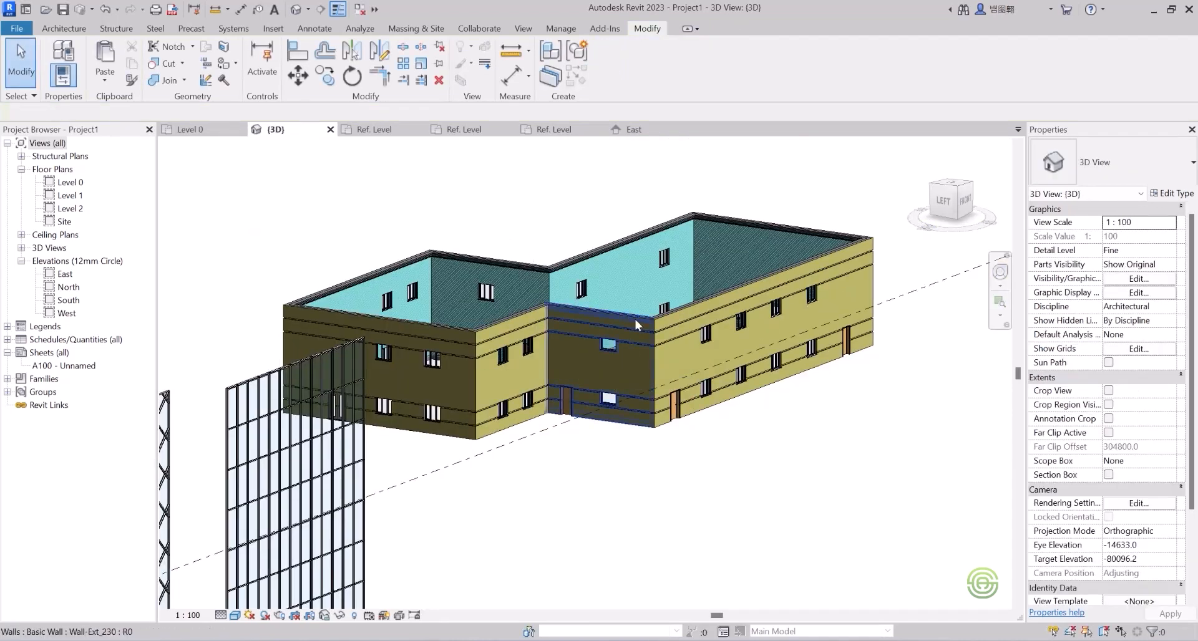
- In the Level 0 floor plan, select all visible instances of the Doors_ExtDbl_Flush 1810x2110mm double door
{"action": "left_click", "coordinate": [199, 130]}
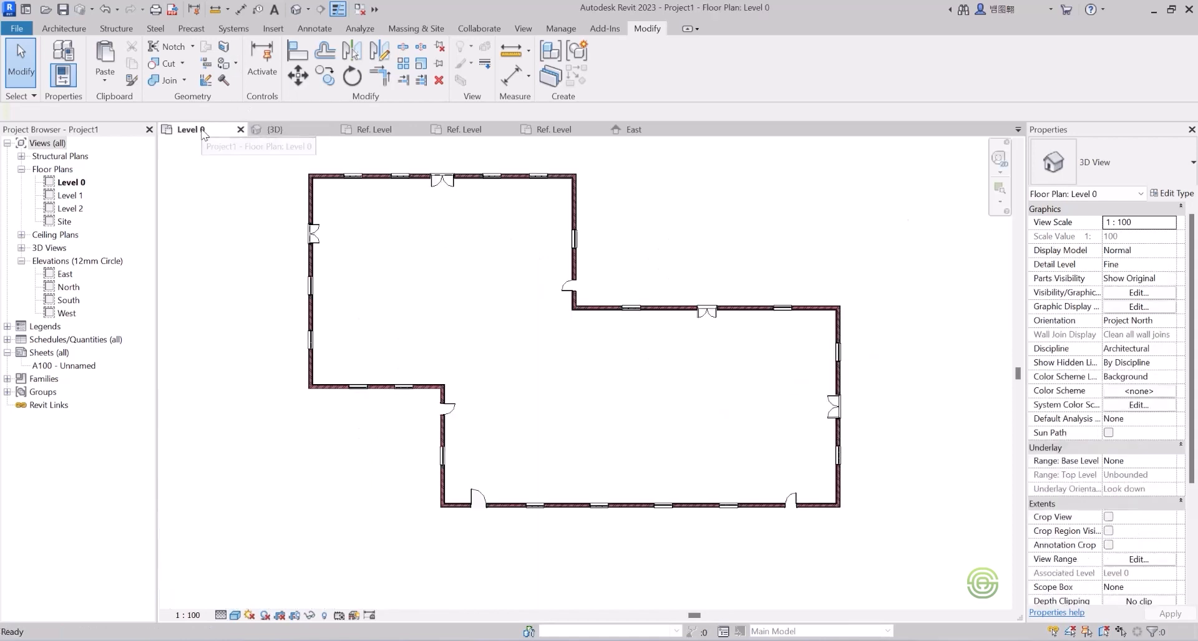
{"action": "left_click", "coordinate": [444, 182]}
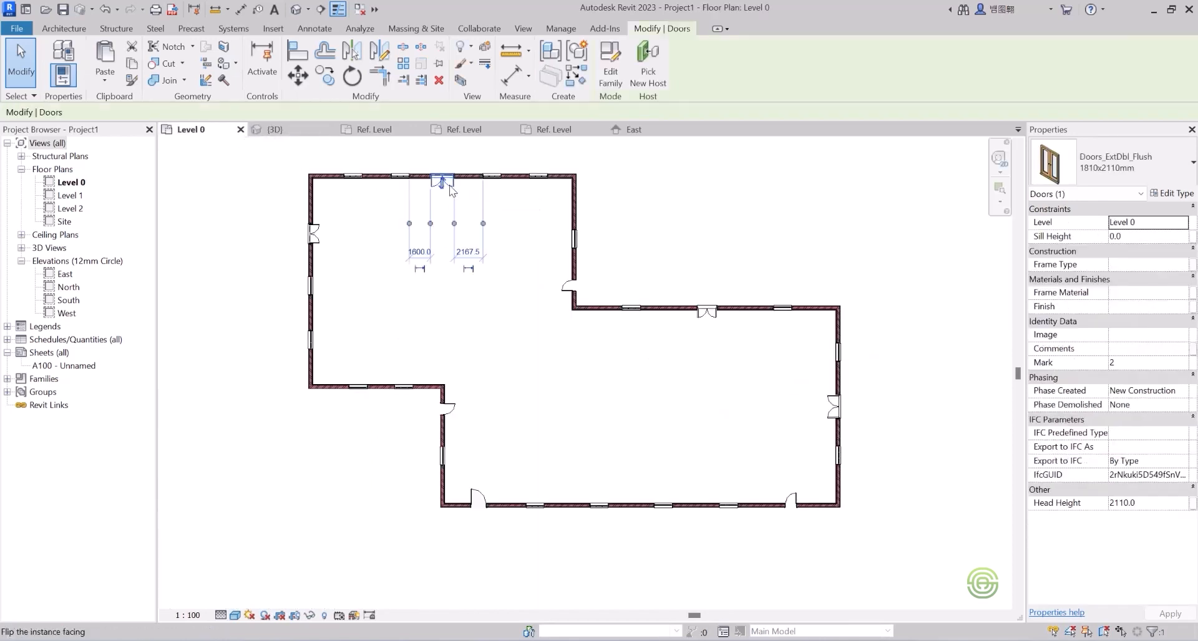
{"action": "right_click", "coordinate": [449, 186]}
{"action": "mouse_move", "coordinate": [610, 413]}
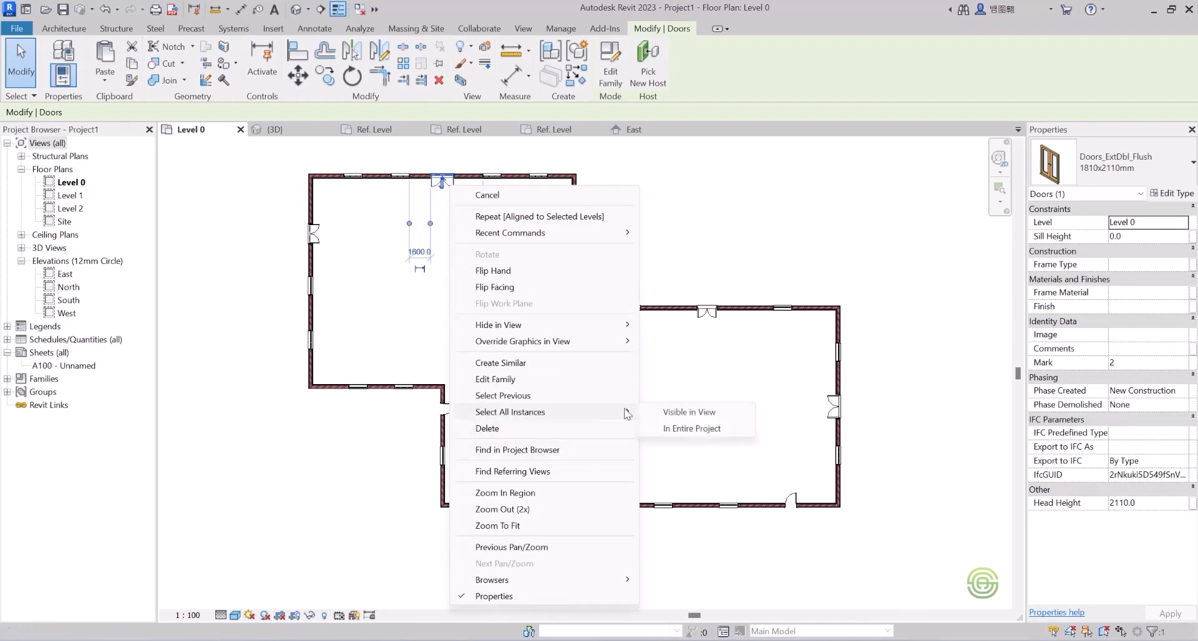
{"action": "left_click", "coordinate": [682, 413]}
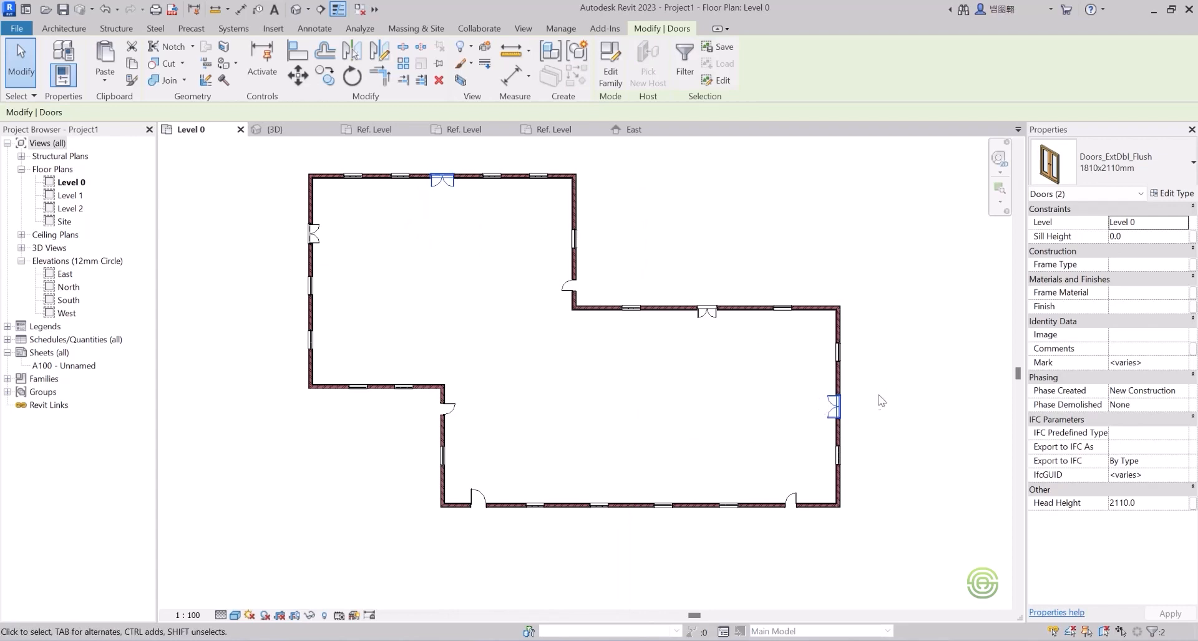
- Add the 1510x2110mm glazed double door in the recessed upper wall and the double door in the left wall to the selection
{"action": "left_click", "coordinate": [713, 317], "text": "ctrl"}
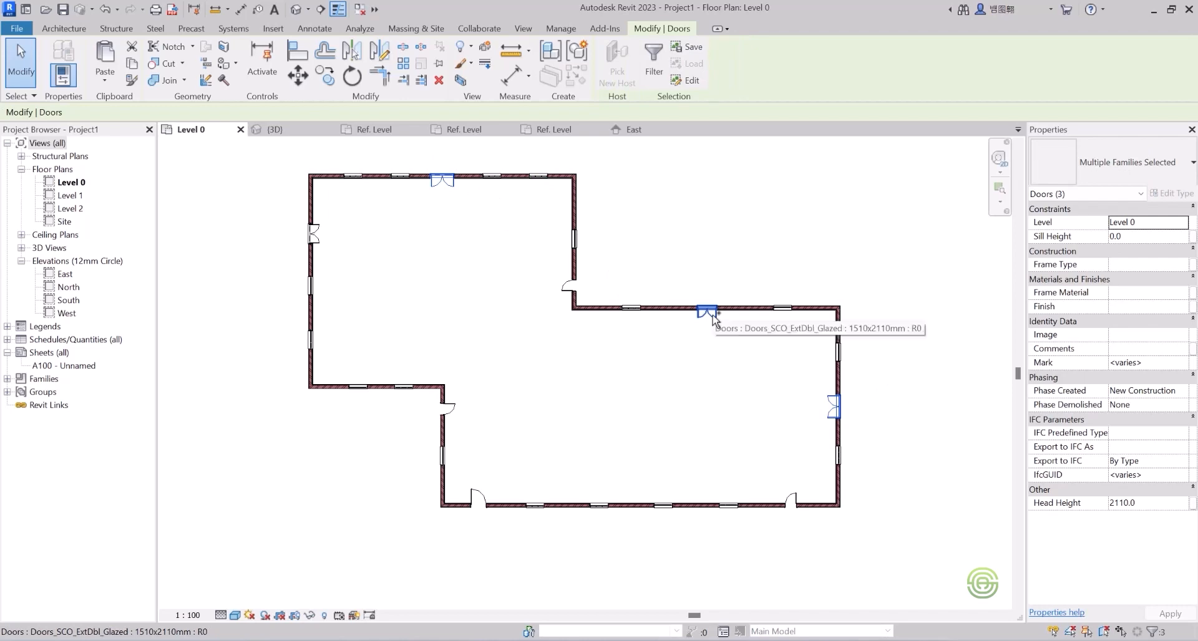
{"action": "right_click", "coordinate": [714, 319]}
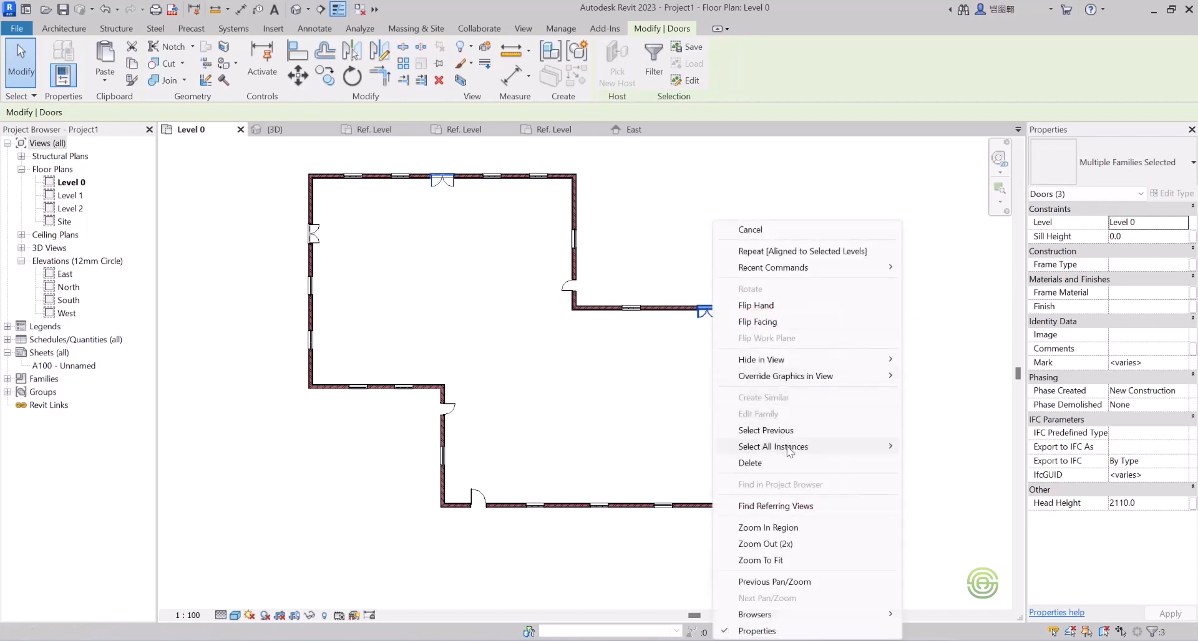
{"action": "mouse_move", "coordinate": [789, 446]}
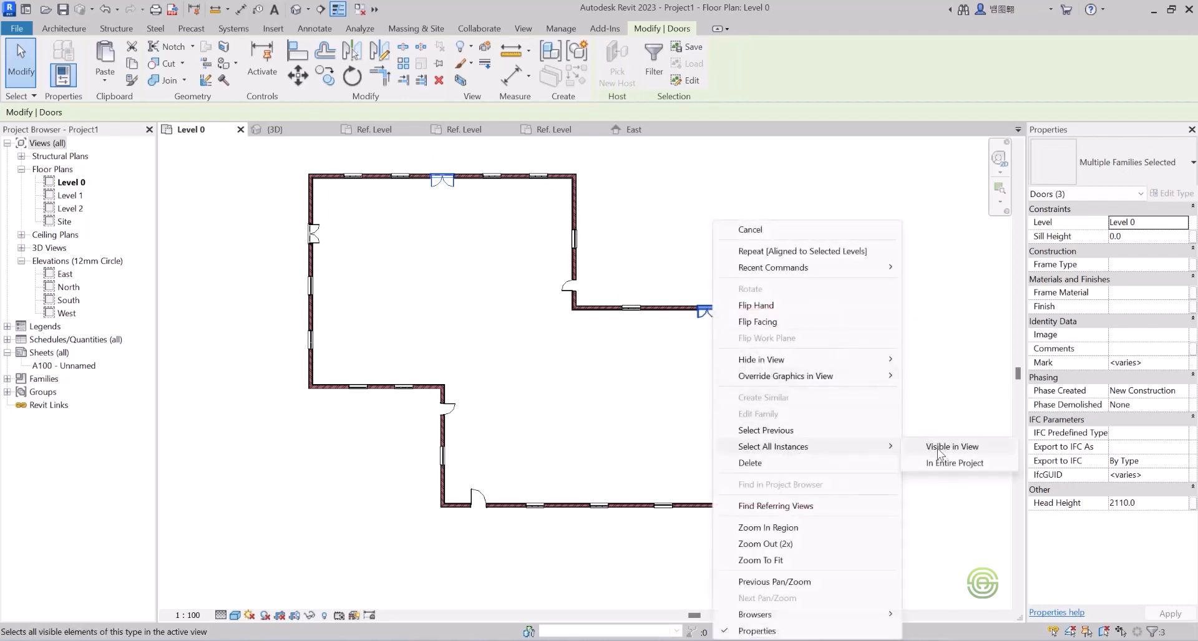
{"action": "left_click", "coordinate": [939, 448]}
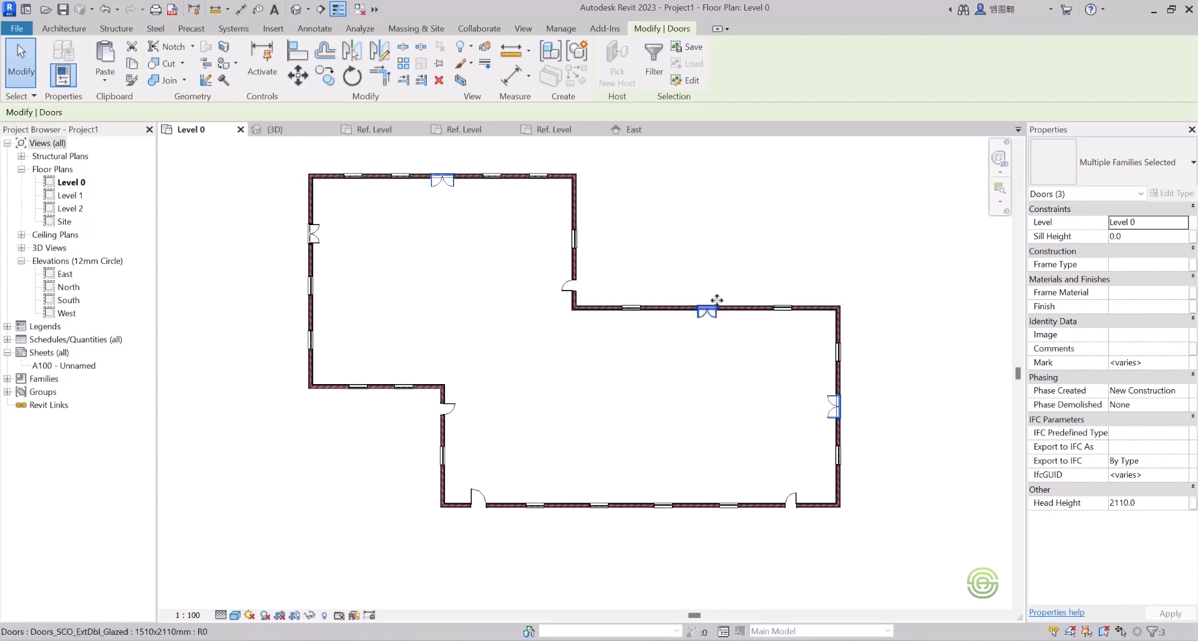
{"action": "left_click", "coordinate": [316, 235], "text": "ctrl"}
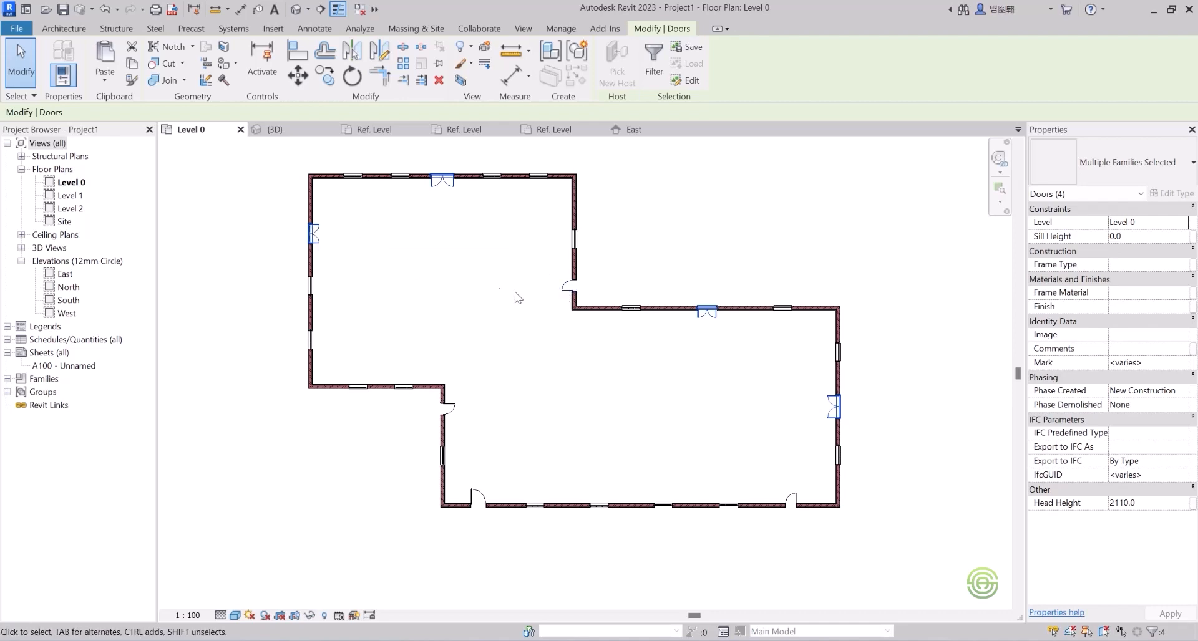
- Add all visible Doors_IntSgl 910x2110mm single doors and the remaining single door at the lower wall's left end to the selection
{"action": "left_click", "coordinate": [565, 288], "text": "ctrl"}
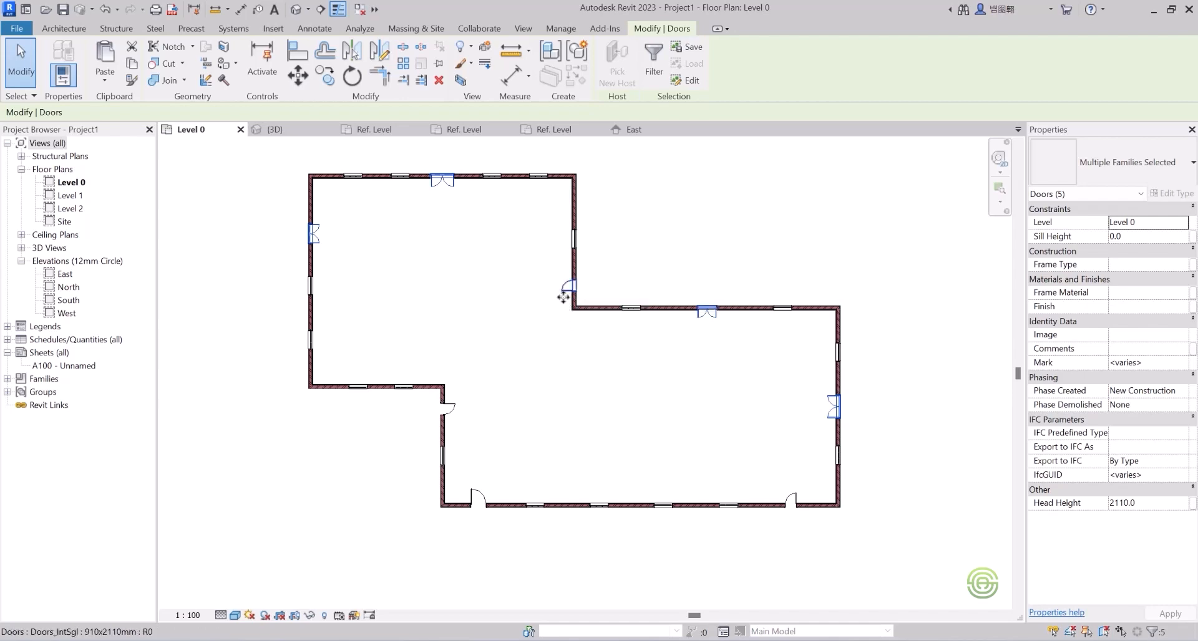
{"action": "scroll", "coordinate": [566, 290], "scroll_direction": "up", "scroll_amount": 5}
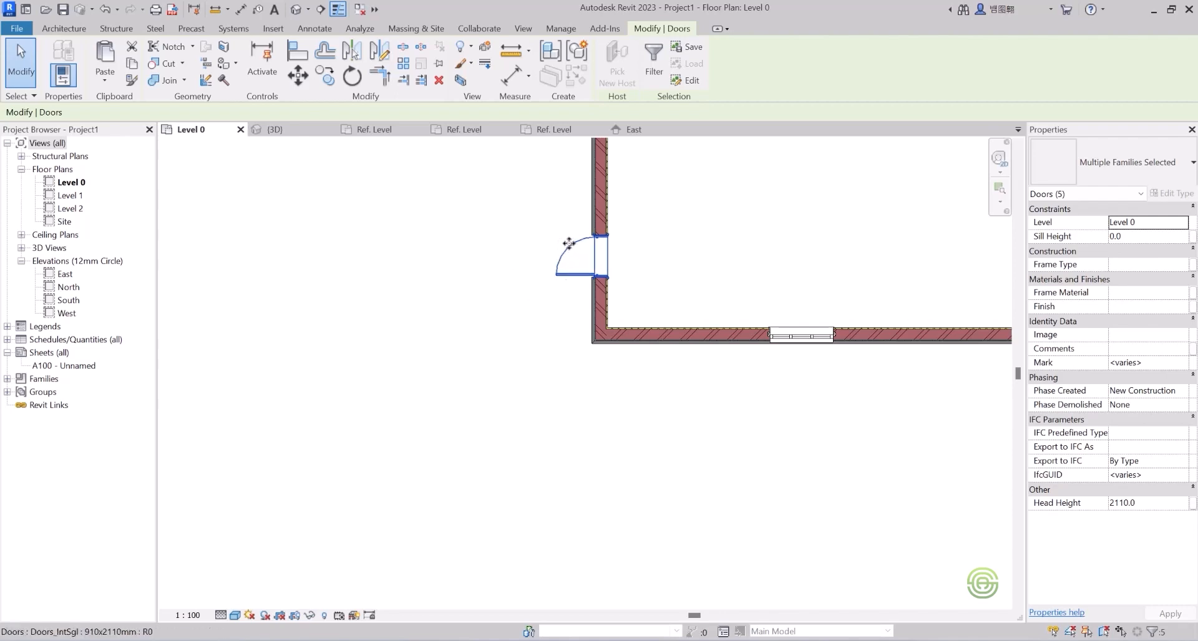
{"action": "scroll", "coordinate": [468, 286], "scroll_direction": "down", "scroll_amount": 3}
{"action": "scroll", "coordinate": [502, 279], "scroll_direction": "up", "scroll_amount": 2}
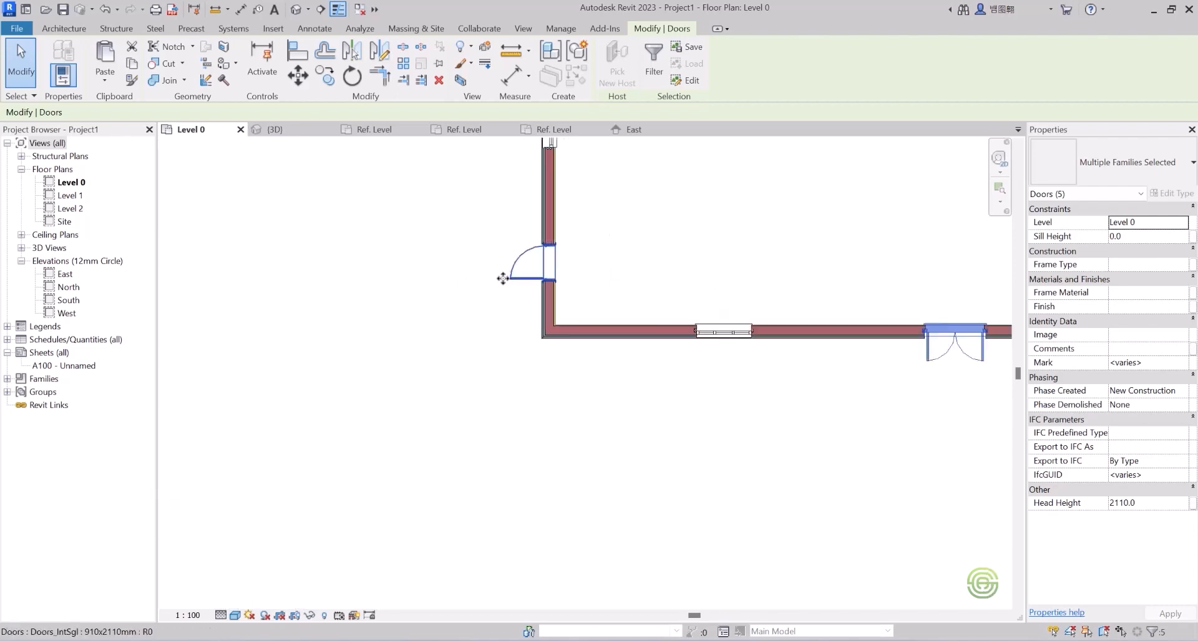
{"action": "right_click", "coordinate": [519, 260]}
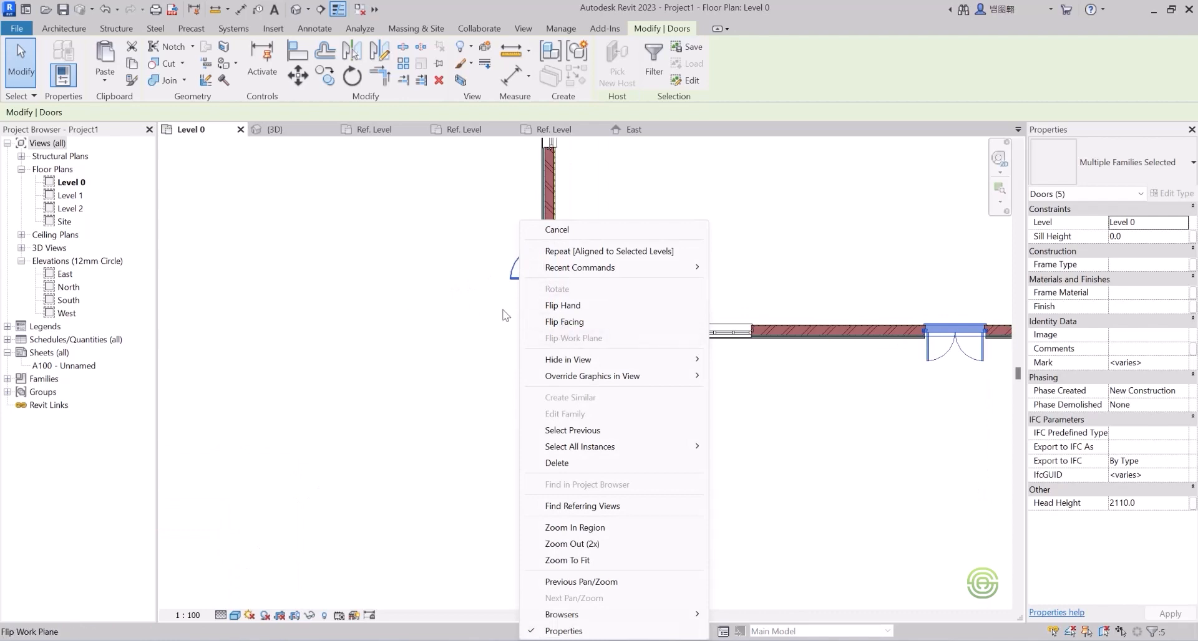
{"action": "left_click", "coordinate": [488, 265]}
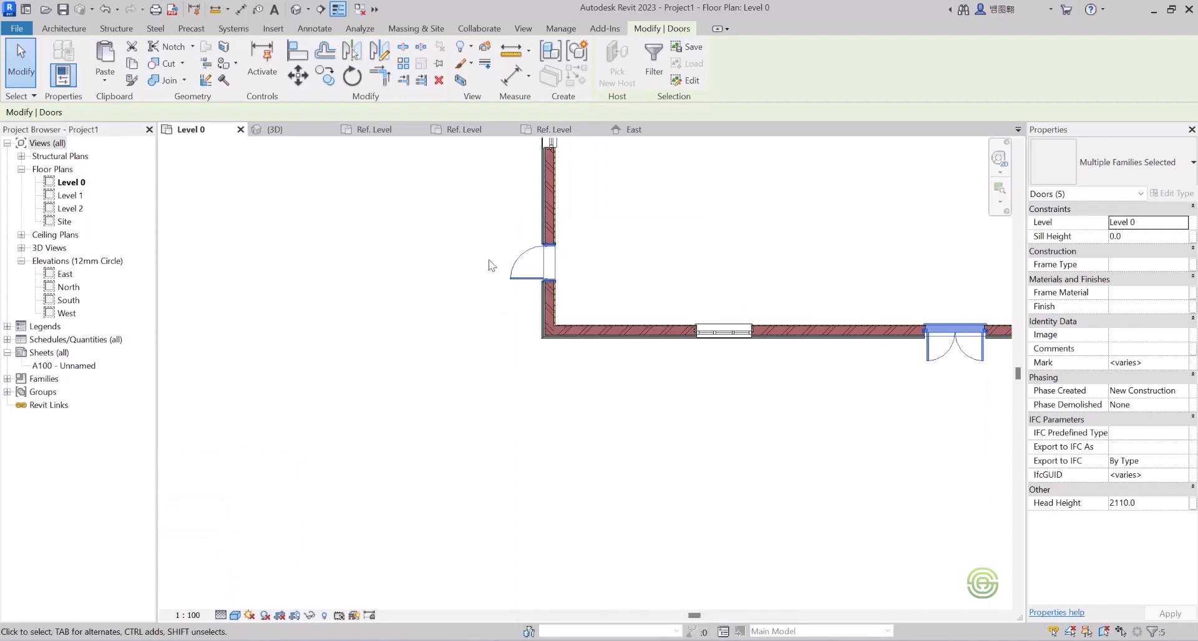
{"action": "scroll", "coordinate": [489, 263], "scroll_direction": "down", "scroll_amount": 5}
{"action": "scroll", "coordinate": [406, 191], "scroll_direction": "up", "scroll_amount": 1}
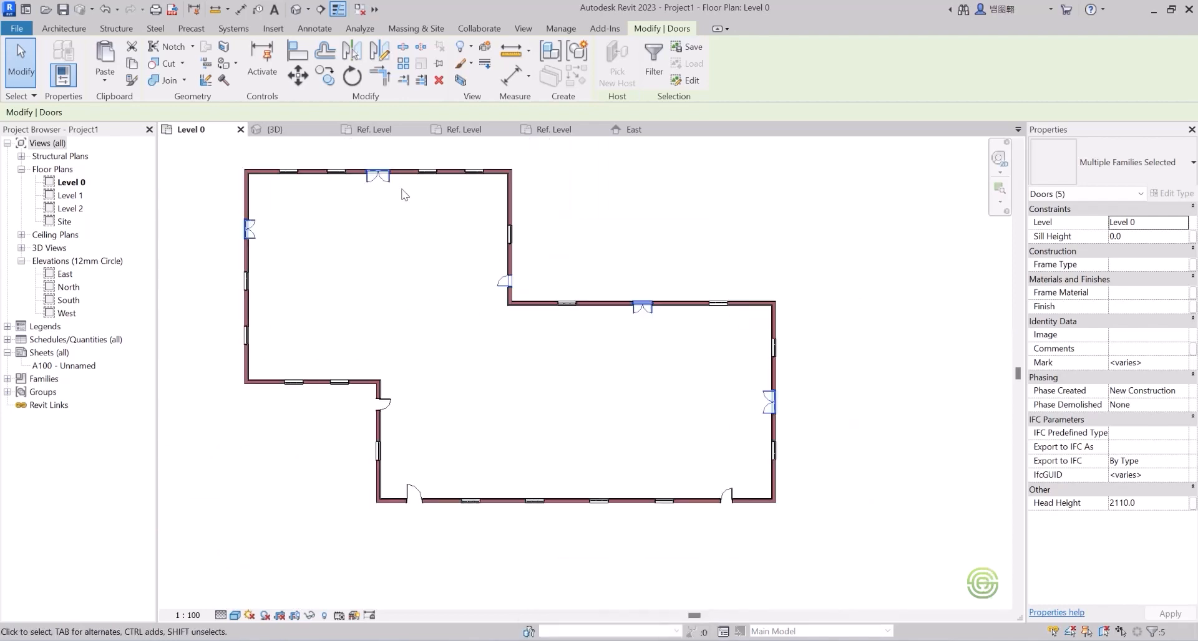
{"action": "right_click", "coordinate": [501, 282]}
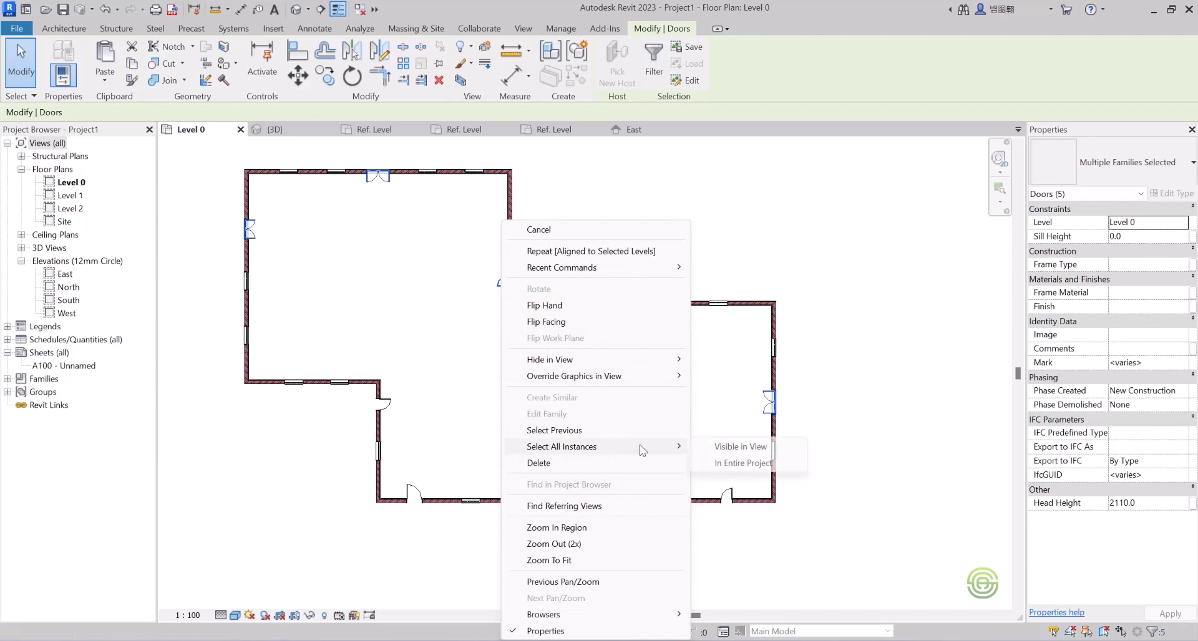
{"action": "mouse_move", "coordinate": [664, 445]}
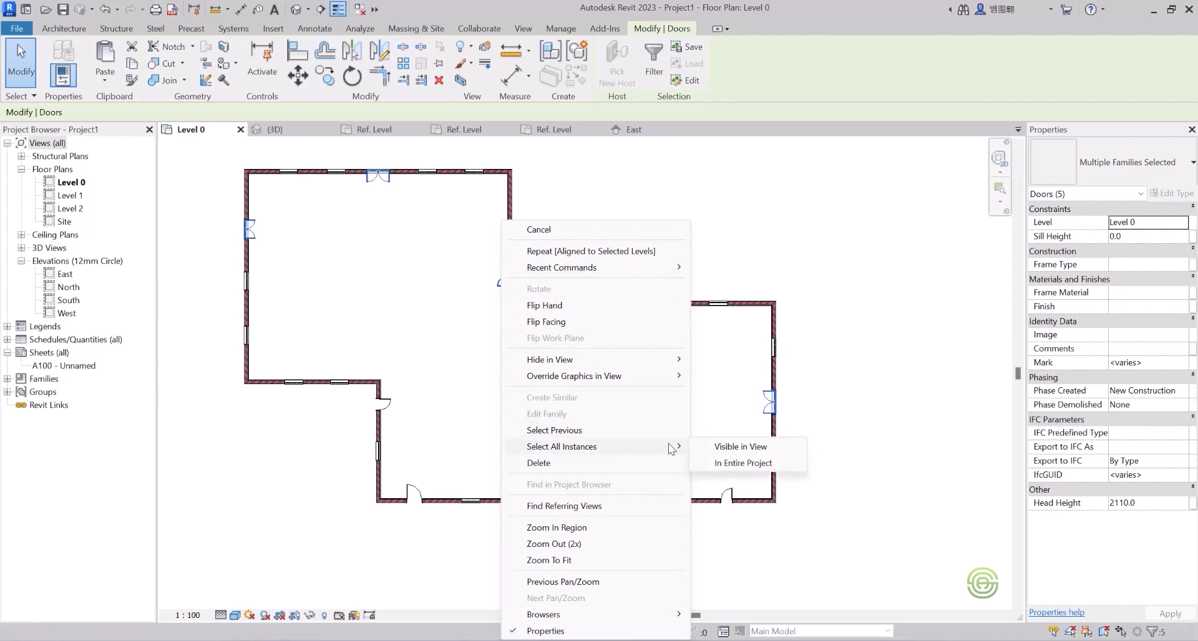
{"action": "left_click", "coordinate": [724, 446]}
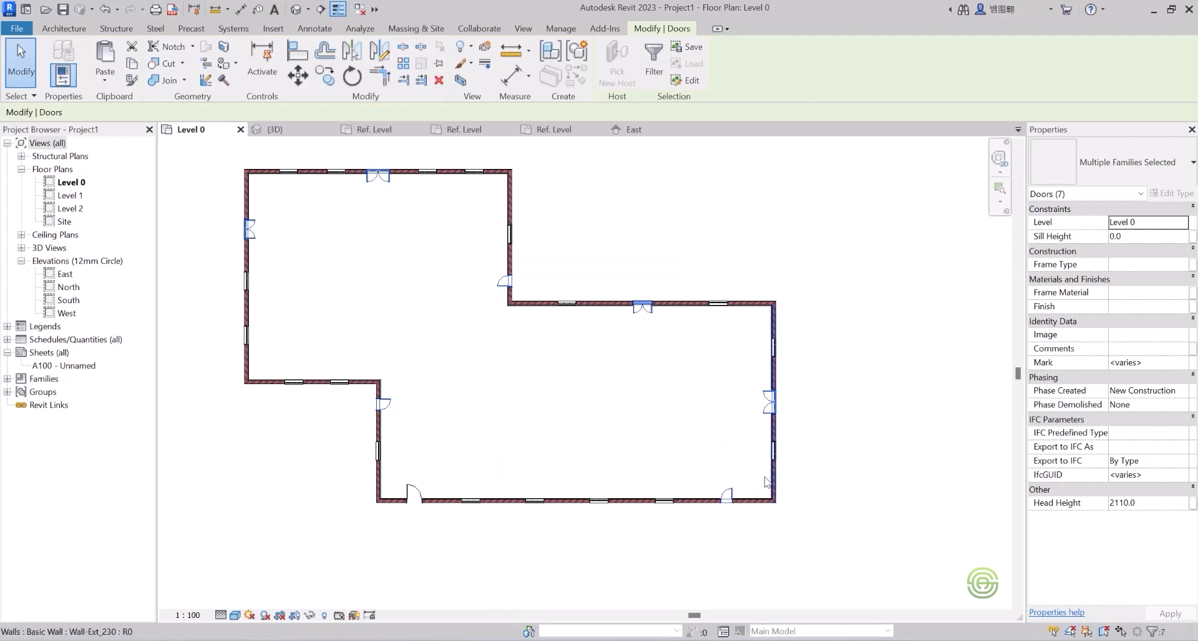
{"action": "left_click", "coordinate": [417, 492], "text": "ctrl"}
{"action": "left_click", "coordinate": [417, 492], "text": "ctrl"}
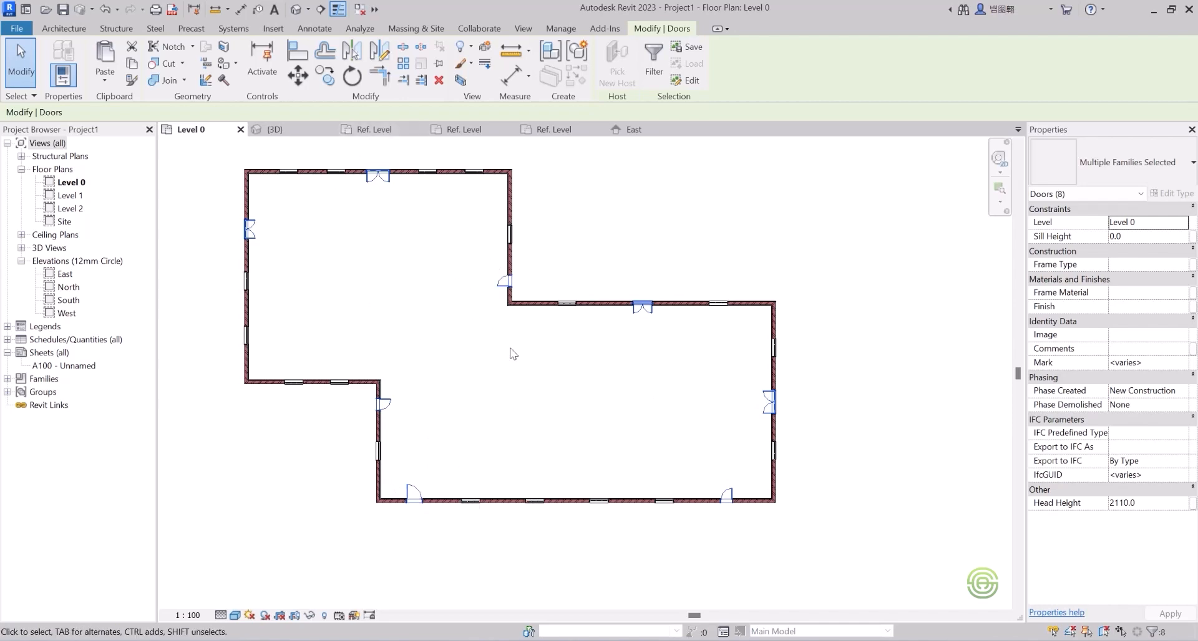
- In the 3D view, copy the selected doors, paste them aligned to Level 1, and clear the selection
{"action": "left_click", "coordinate": [271, 130]}
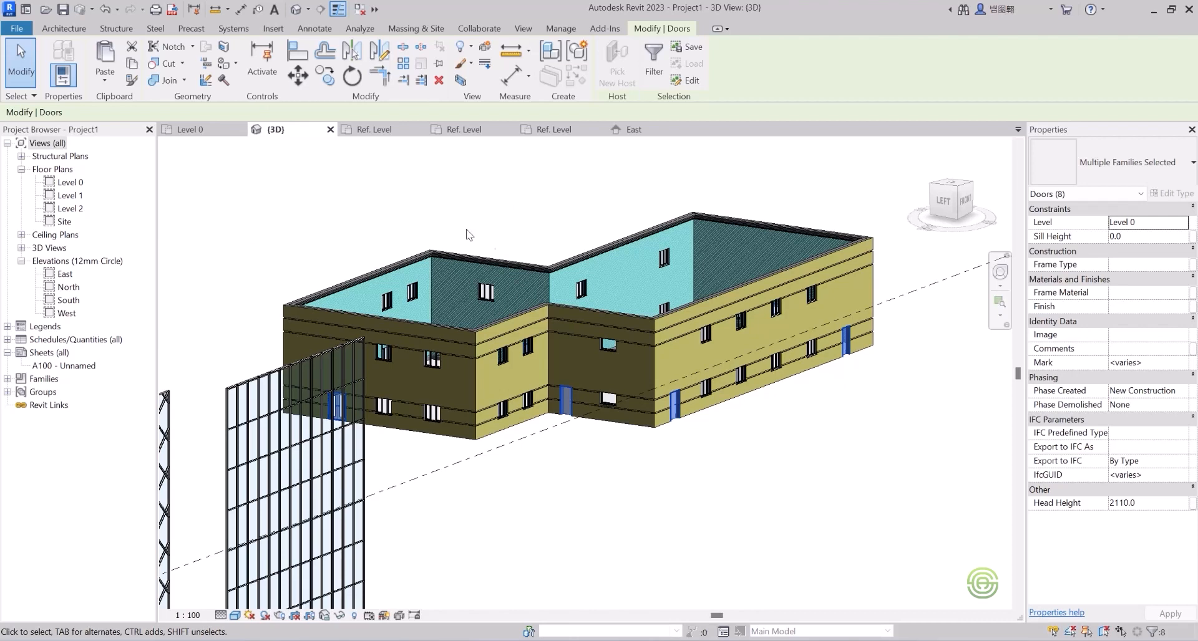
{"action": "scroll", "coordinate": [548, 343], "scroll_direction": "up", "scroll_amount": 3}
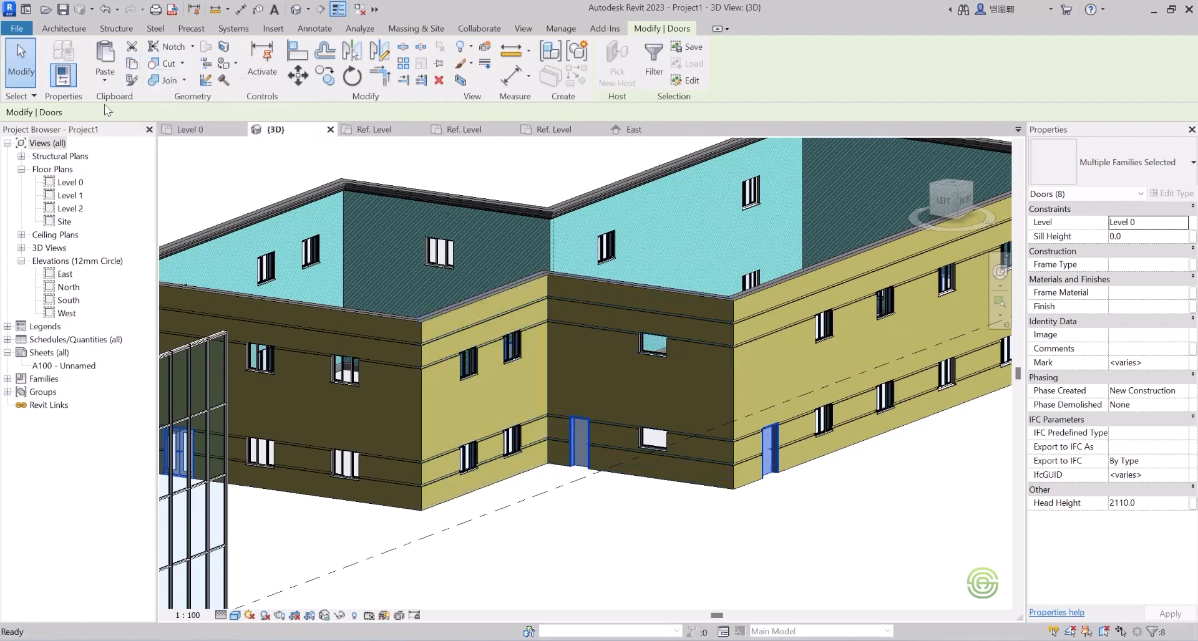
{"action": "left_click", "coordinate": [104, 79]}
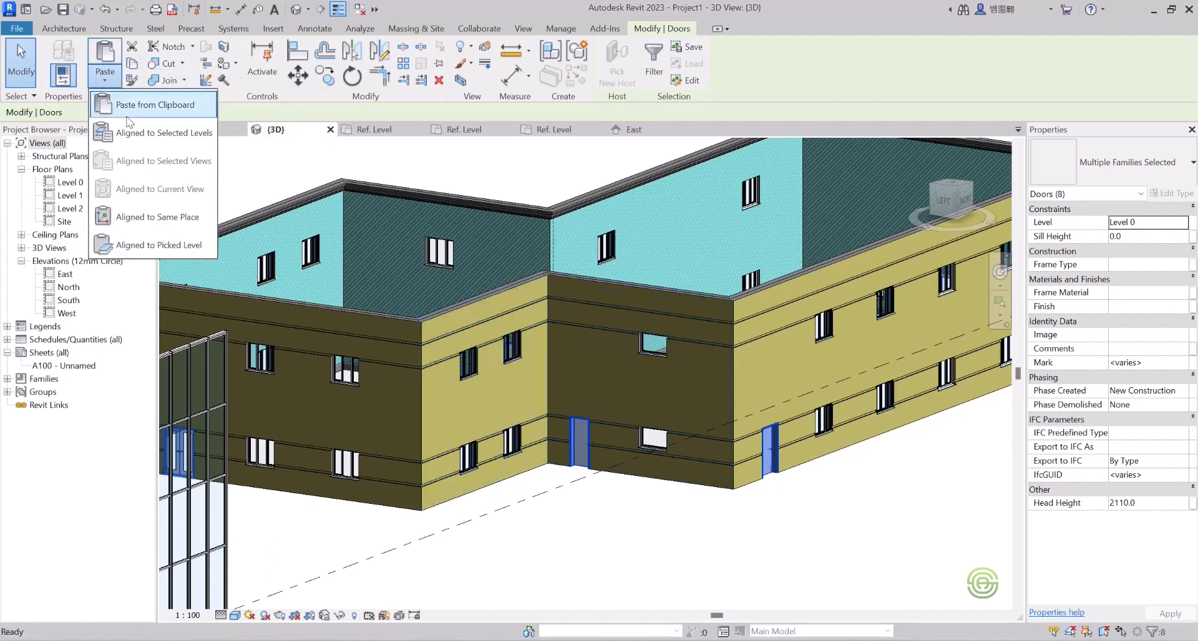
{"action": "left_click", "coordinate": [166, 139]}
{"action": "left_click", "coordinate": [538, 244]}
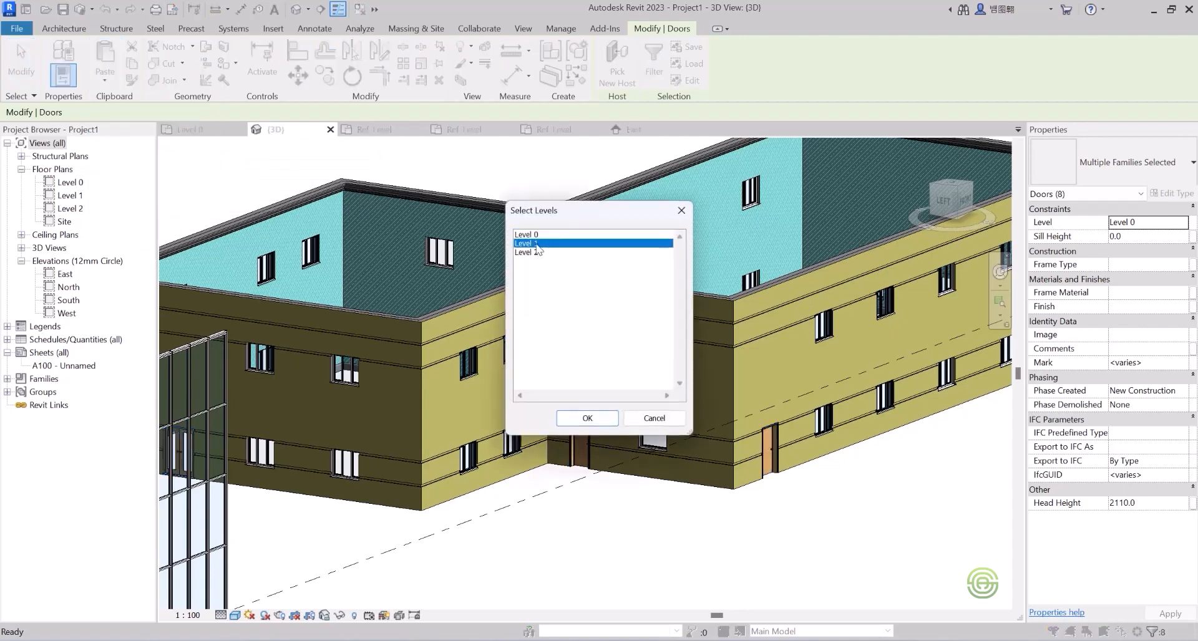
{"action": "left_click", "coordinate": [600, 418]}
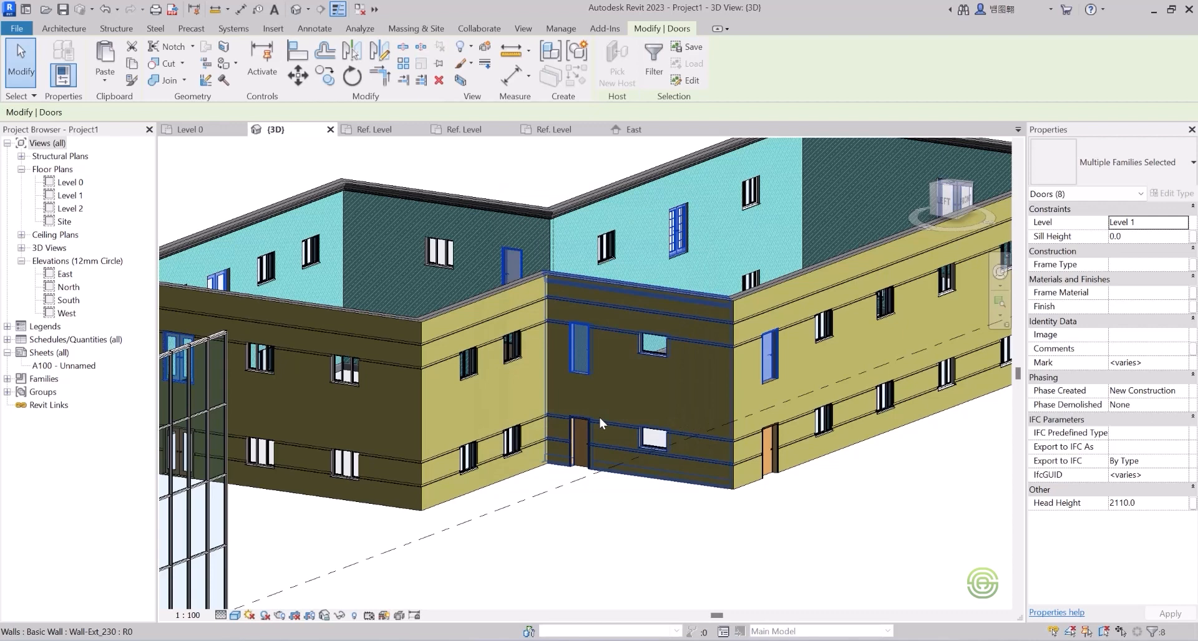
{"action": "left_click", "coordinate": [647, 523]}
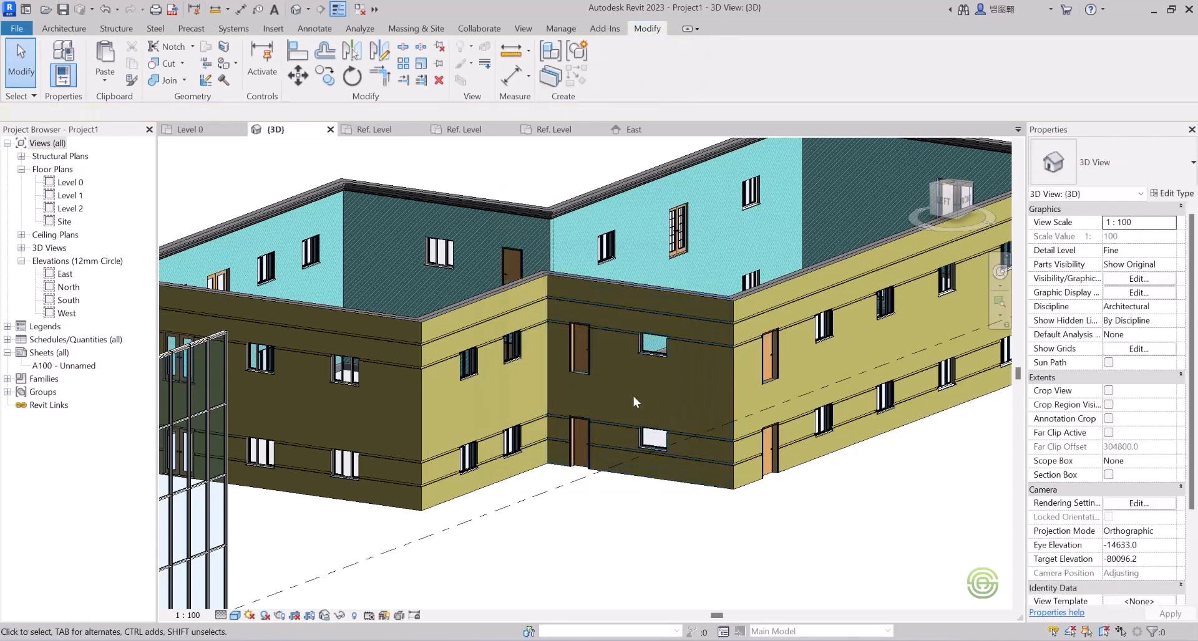
- Copy the two Windows_Tpl_Plain 1360x1510 windows flanking the double door on the right facade and paste them aligned to Level 1
{"action": "scroll", "coordinate": [634, 396], "scroll_direction": "down", "scroll_amount": 3}
{"action": "middle_click_drag", "start_coordinate": [661, 394], "coordinate": [361, 353], "text": "shift"}
{"action": "middle_click_drag", "start_coordinate": [726, 362], "coordinate": [627, 490], "text": "shift"}
{"action": "scroll", "coordinate": [625, 491], "scroll_direction": "up", "scroll_amount": 2}
{"action": "left_click", "coordinate": [703, 459]}
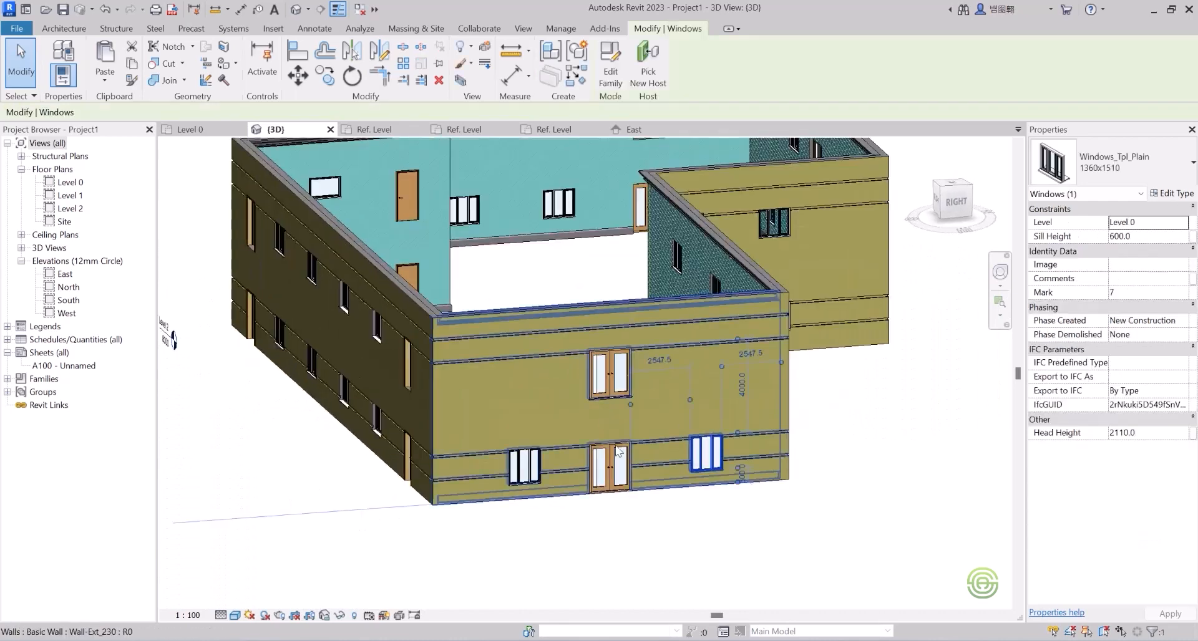
{"action": "left_click", "coordinate": [524, 467], "text": "ctrl"}
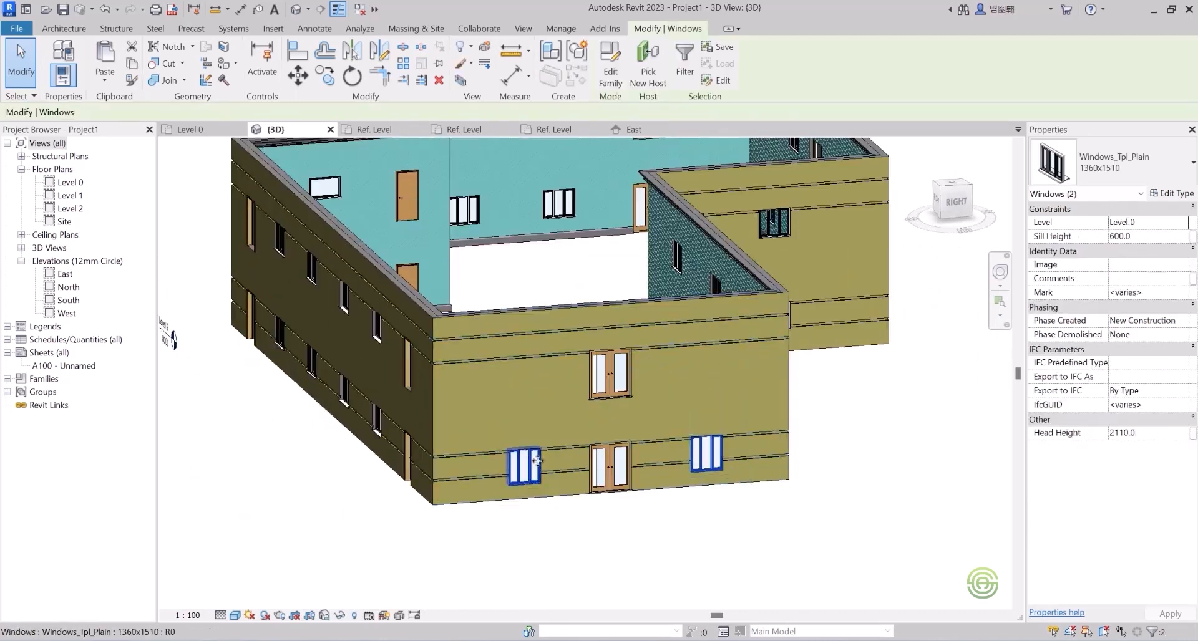
{"action": "middle_click_drag", "start_coordinate": [705, 412], "coordinate": [699, 376], "text": "shift"}
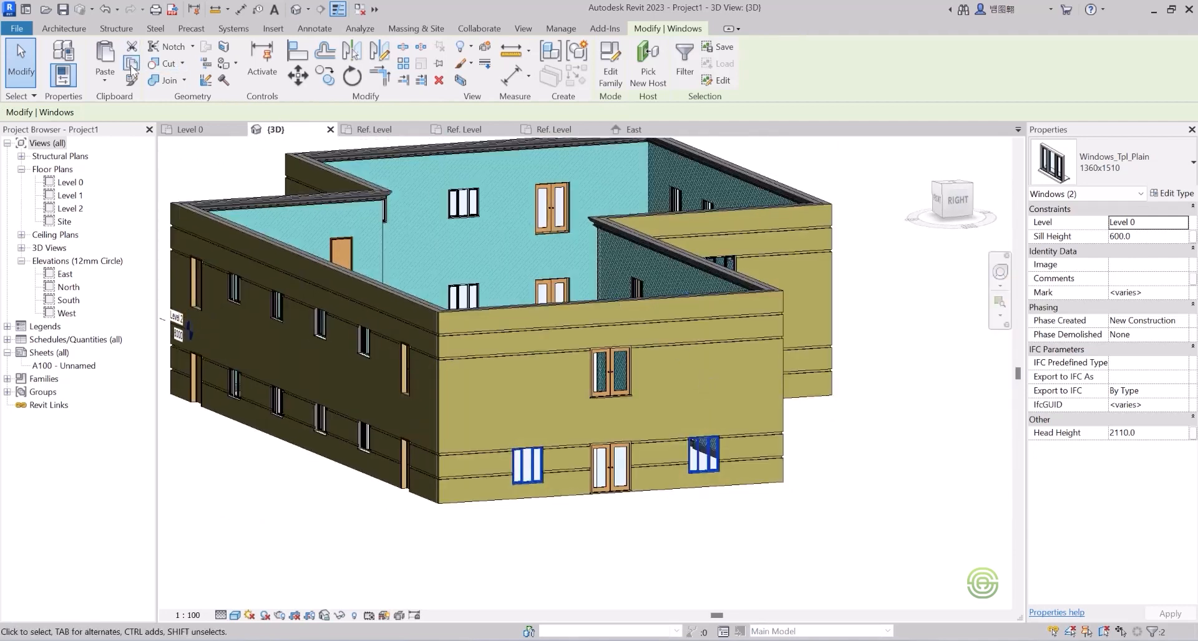
{"action": "left_click", "coordinate": [105, 75]}
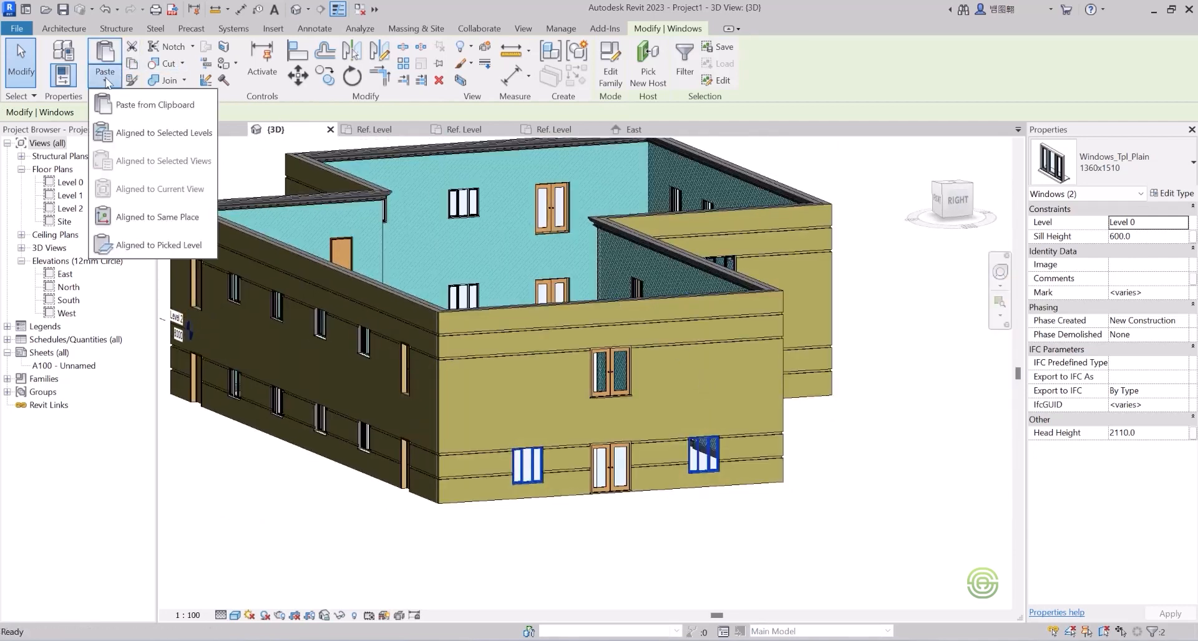
{"action": "left_click", "coordinate": [133, 132]}
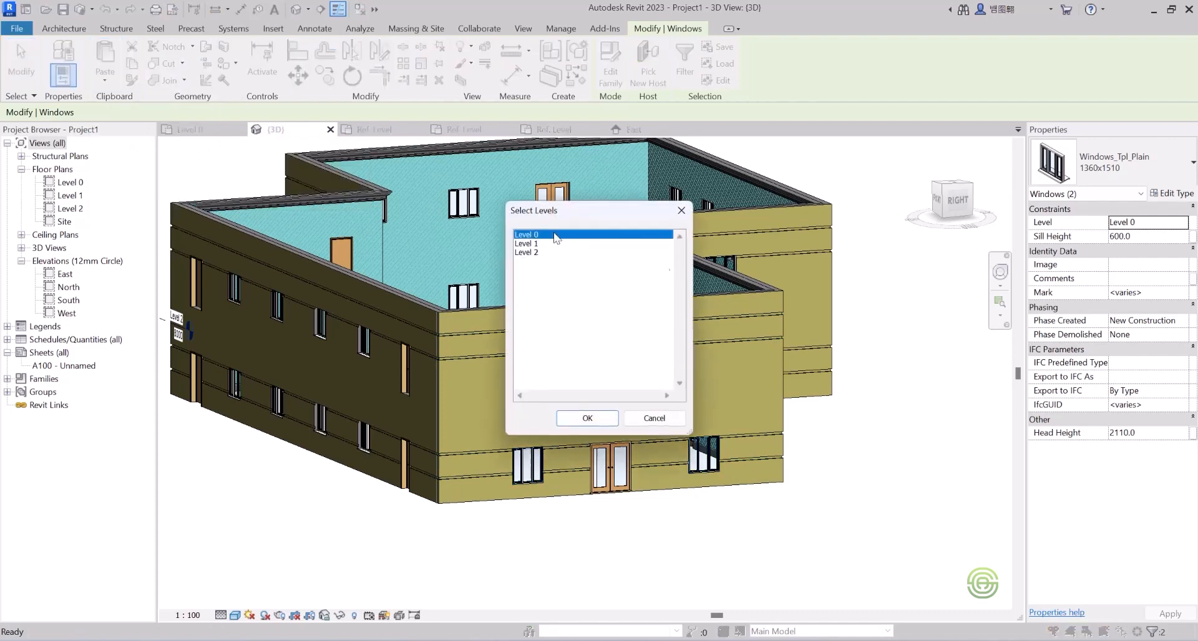
{"action": "left_click", "coordinate": [531, 244]}
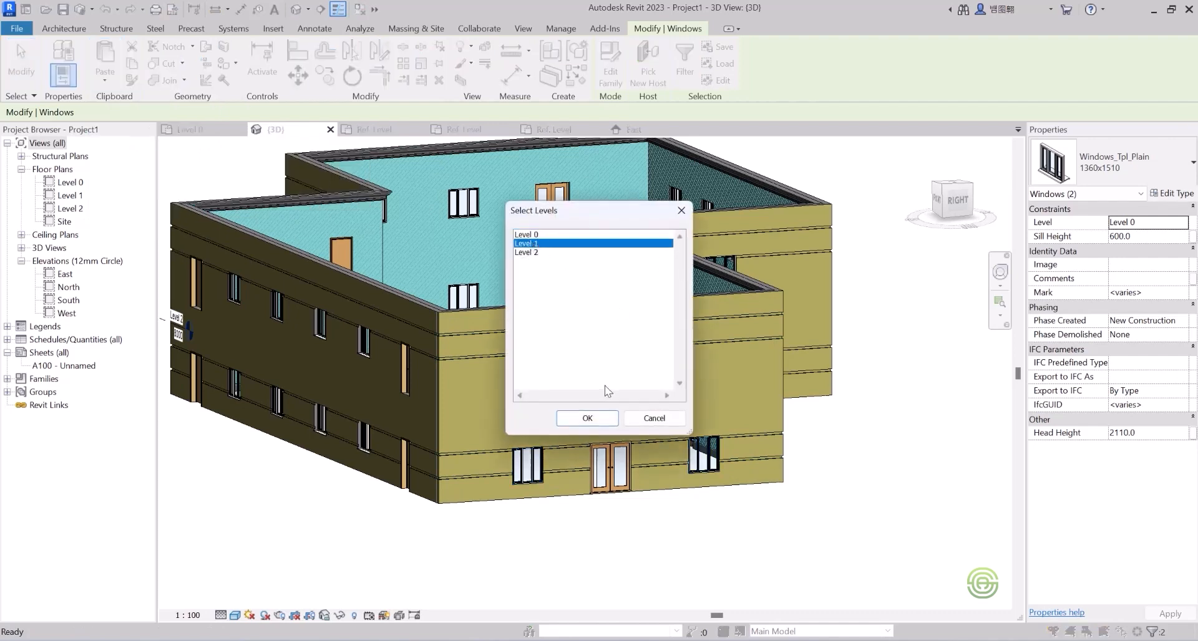
{"action": "left_click", "coordinate": [587, 418]}
{"action": "key", "text": "Escape"}
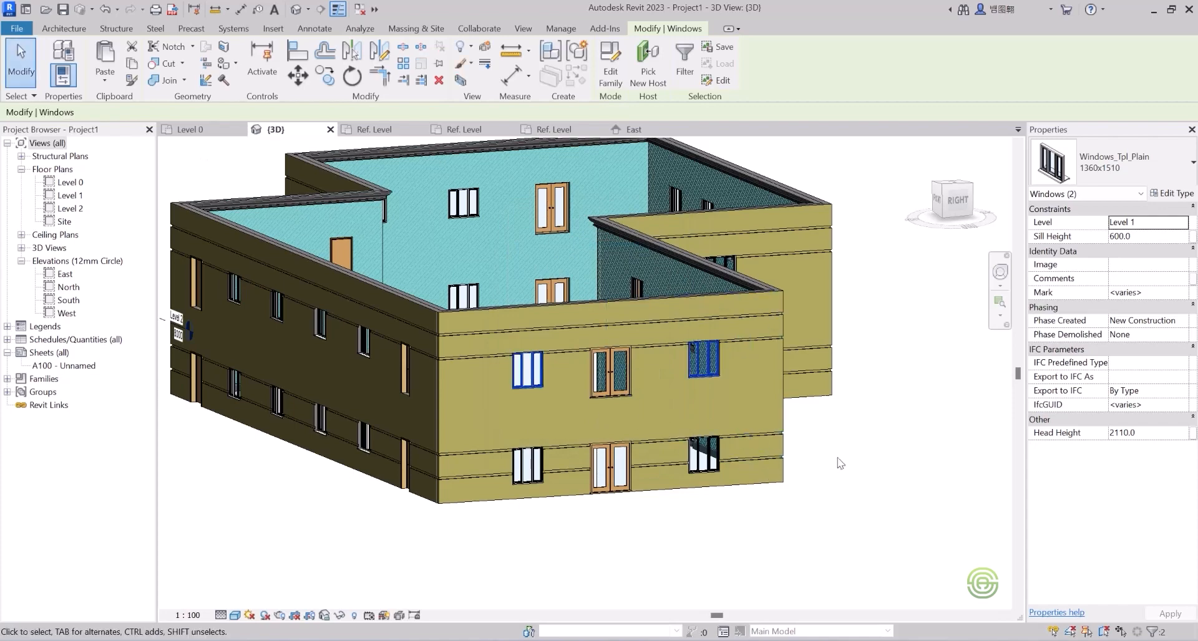
- Inspect the building from the back and right sides in the Realistic visual style, and return the 3D view to Shaded
{"action": "middle_click_drag", "start_coordinate": [651, 406], "coordinate": [749, 372], "text": "shift"}
{"action": "scroll", "coordinate": [637, 400], "scroll_direction": "down", "scroll_amount": 3}
{"action": "middle_click_drag", "start_coordinate": [746, 407], "coordinate": [535, 377], "text": "shift"}
{"action": "scroll", "coordinate": [549, 372], "scroll_direction": "up", "scroll_amount": 2}
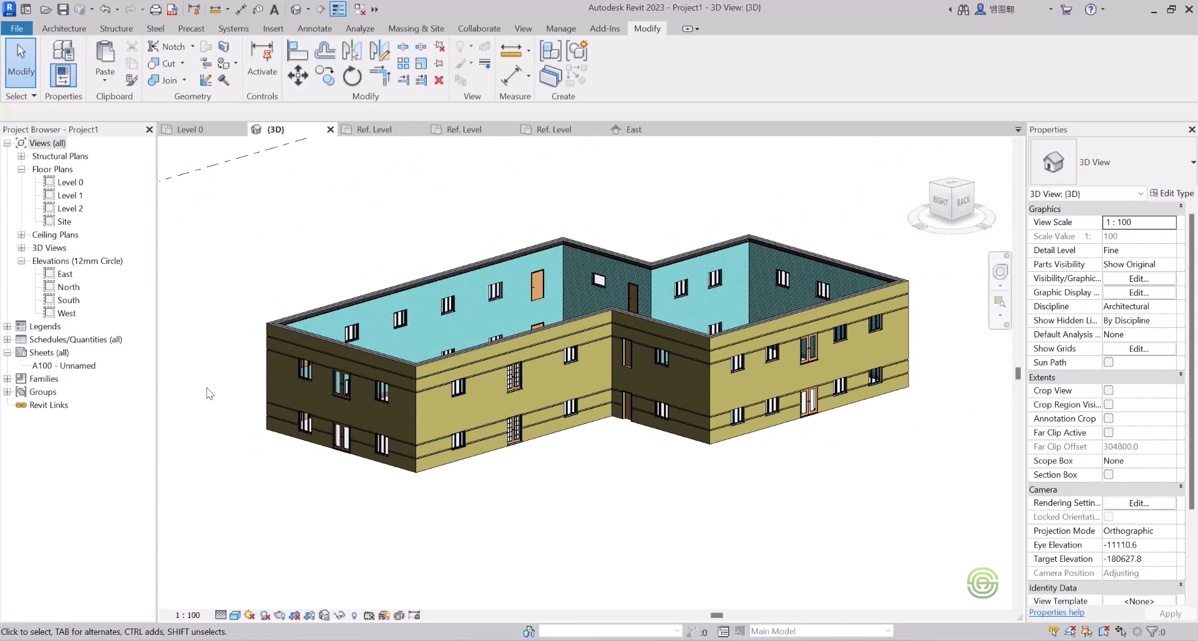
{"action": "left_click", "coordinate": [234, 616]}
{"action": "left_click", "coordinate": [245, 603]}
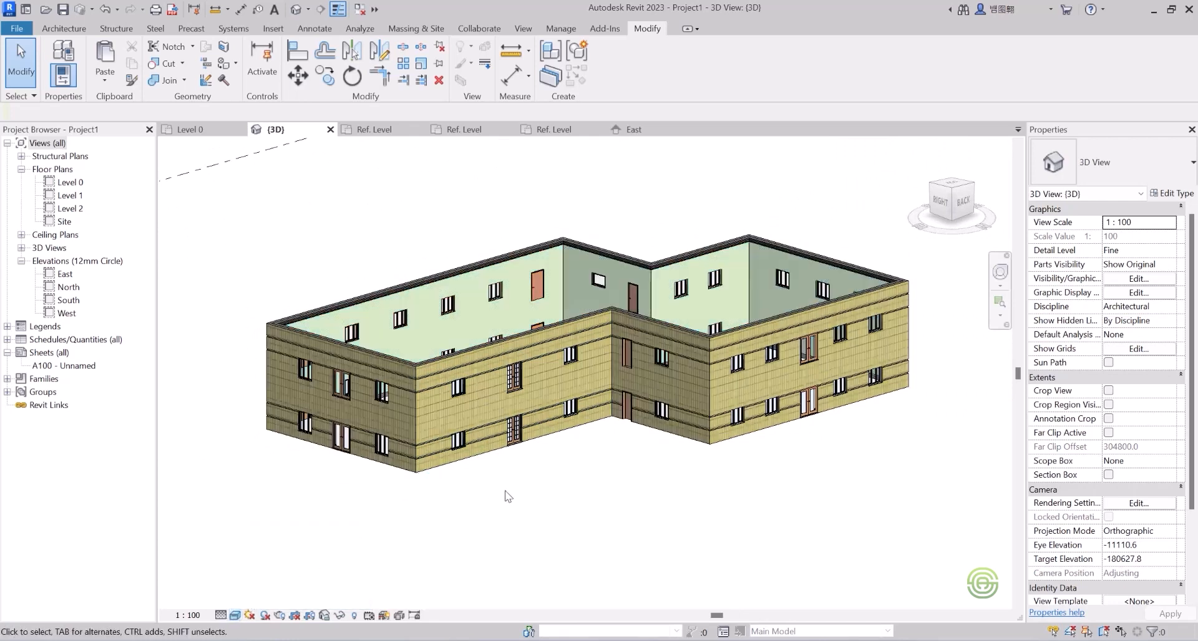
{"action": "middle_click_drag", "start_coordinate": [511, 433], "coordinate": [541, 416], "text": "shift"}
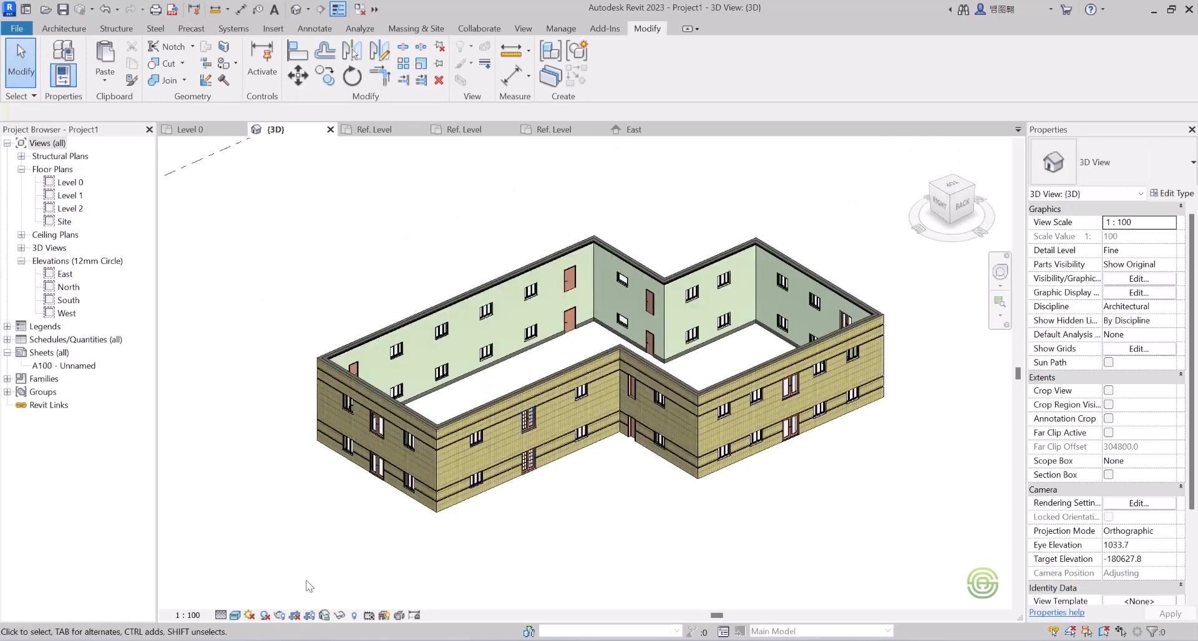
{"action": "left_click", "coordinate": [234, 616]}
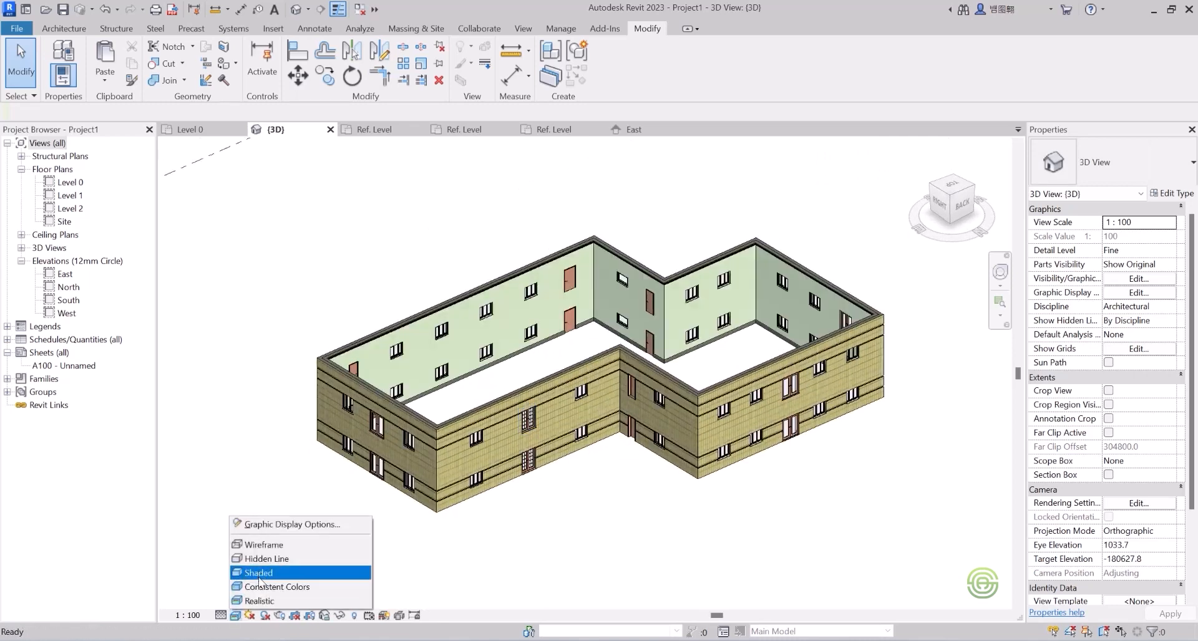
{"action": "left_click", "coordinate": [259, 572]}
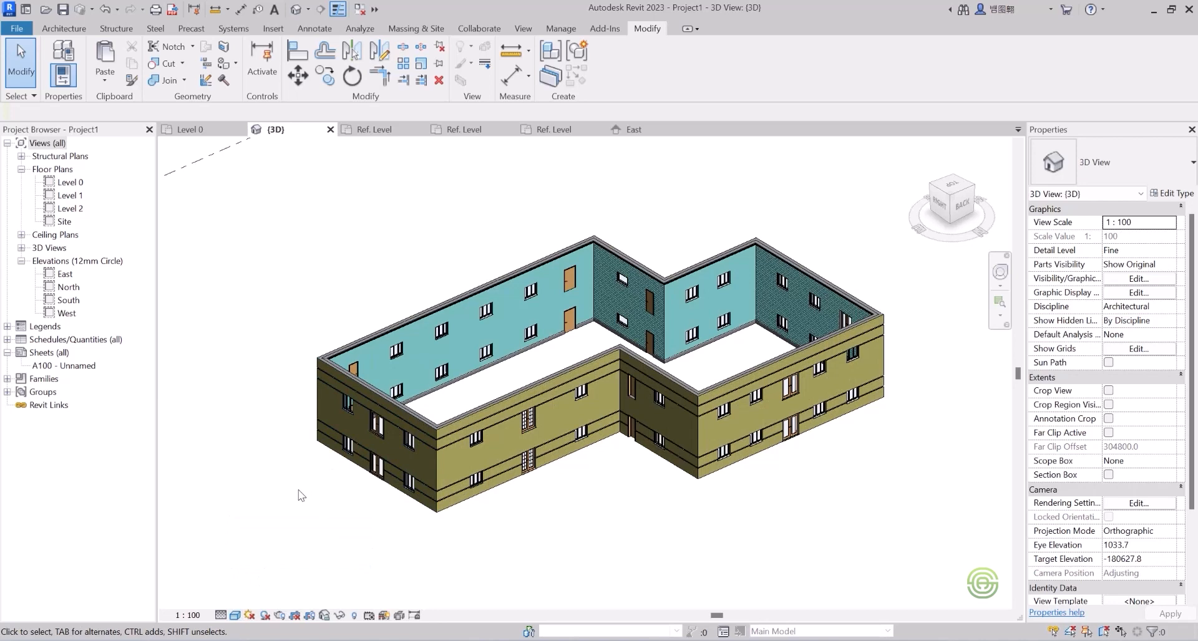